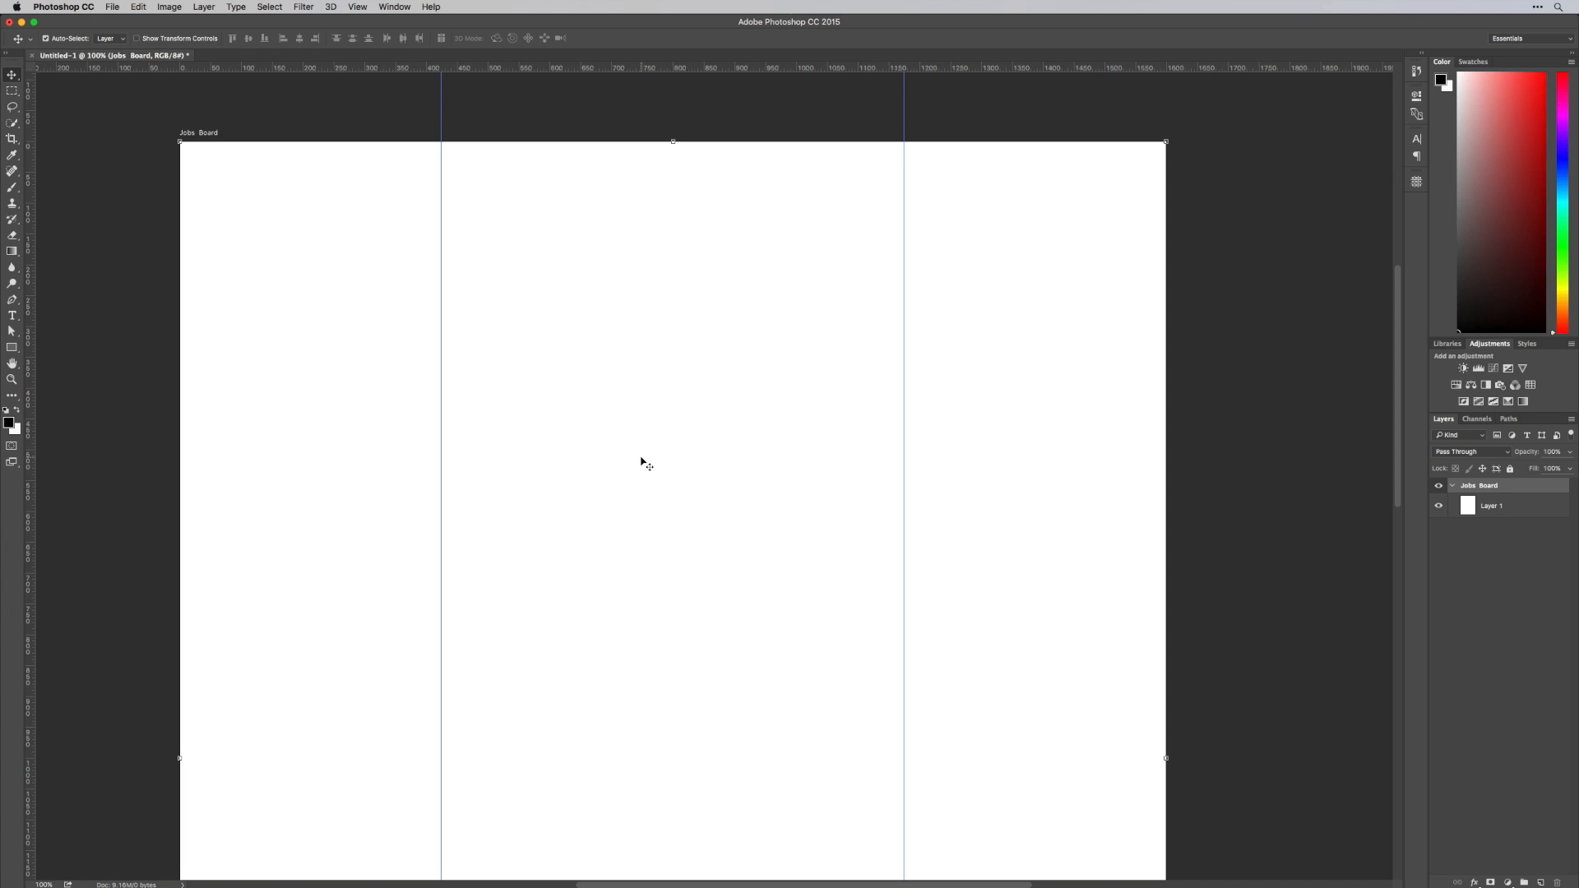
Switch to Chrome, open the Popular palettes on lolcolors.com and capture a screenshot of the first palette
key("super+Tab")
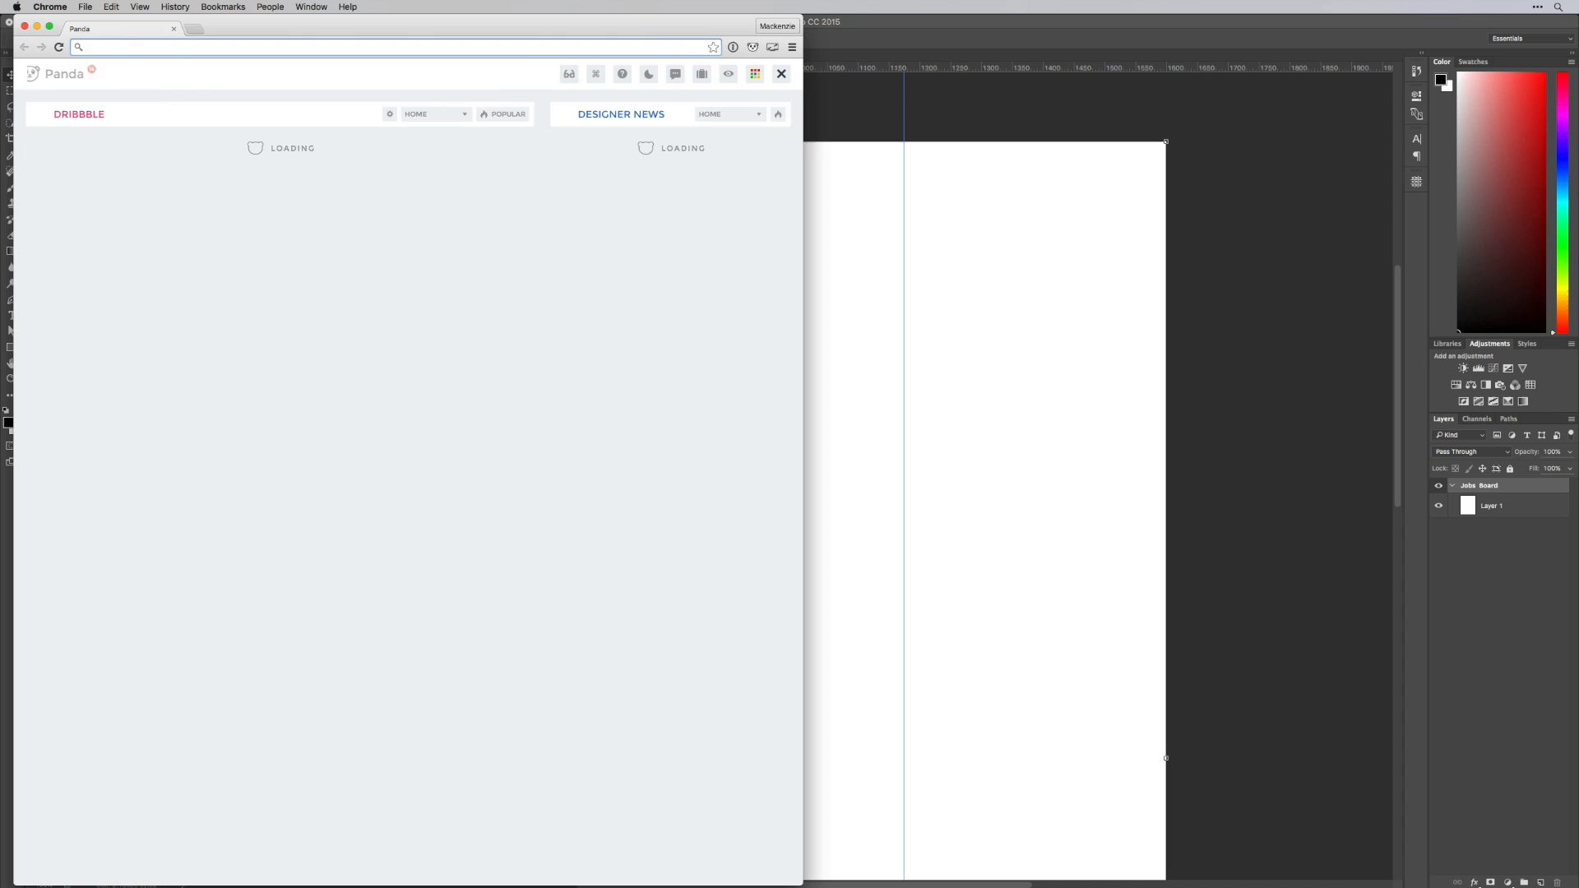
type("lolcolors.com")
key("Return")
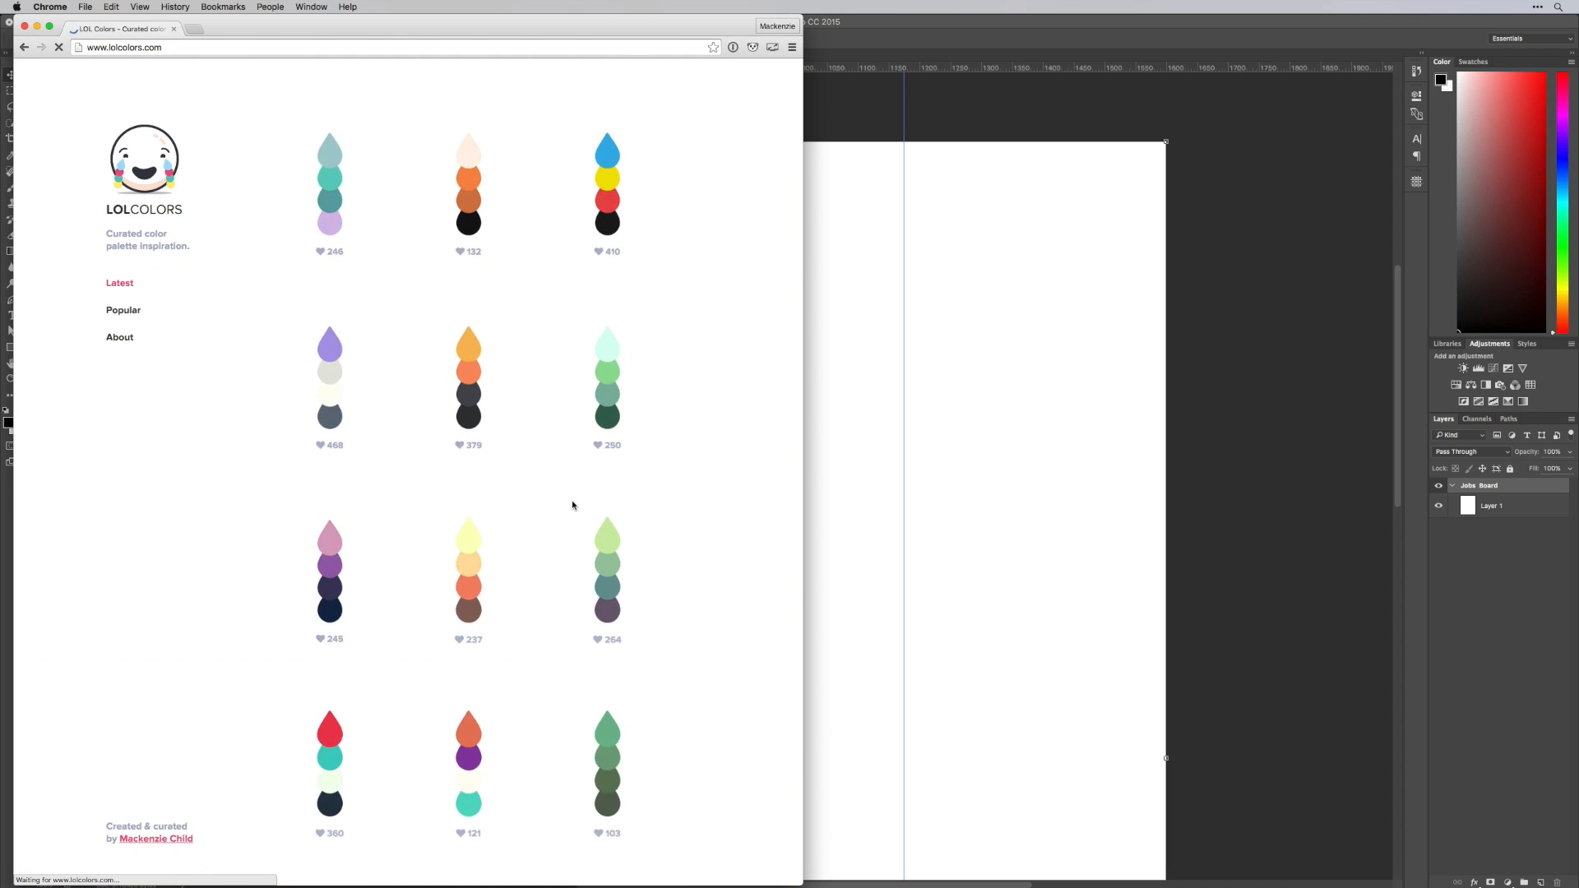
left_click(123, 313)
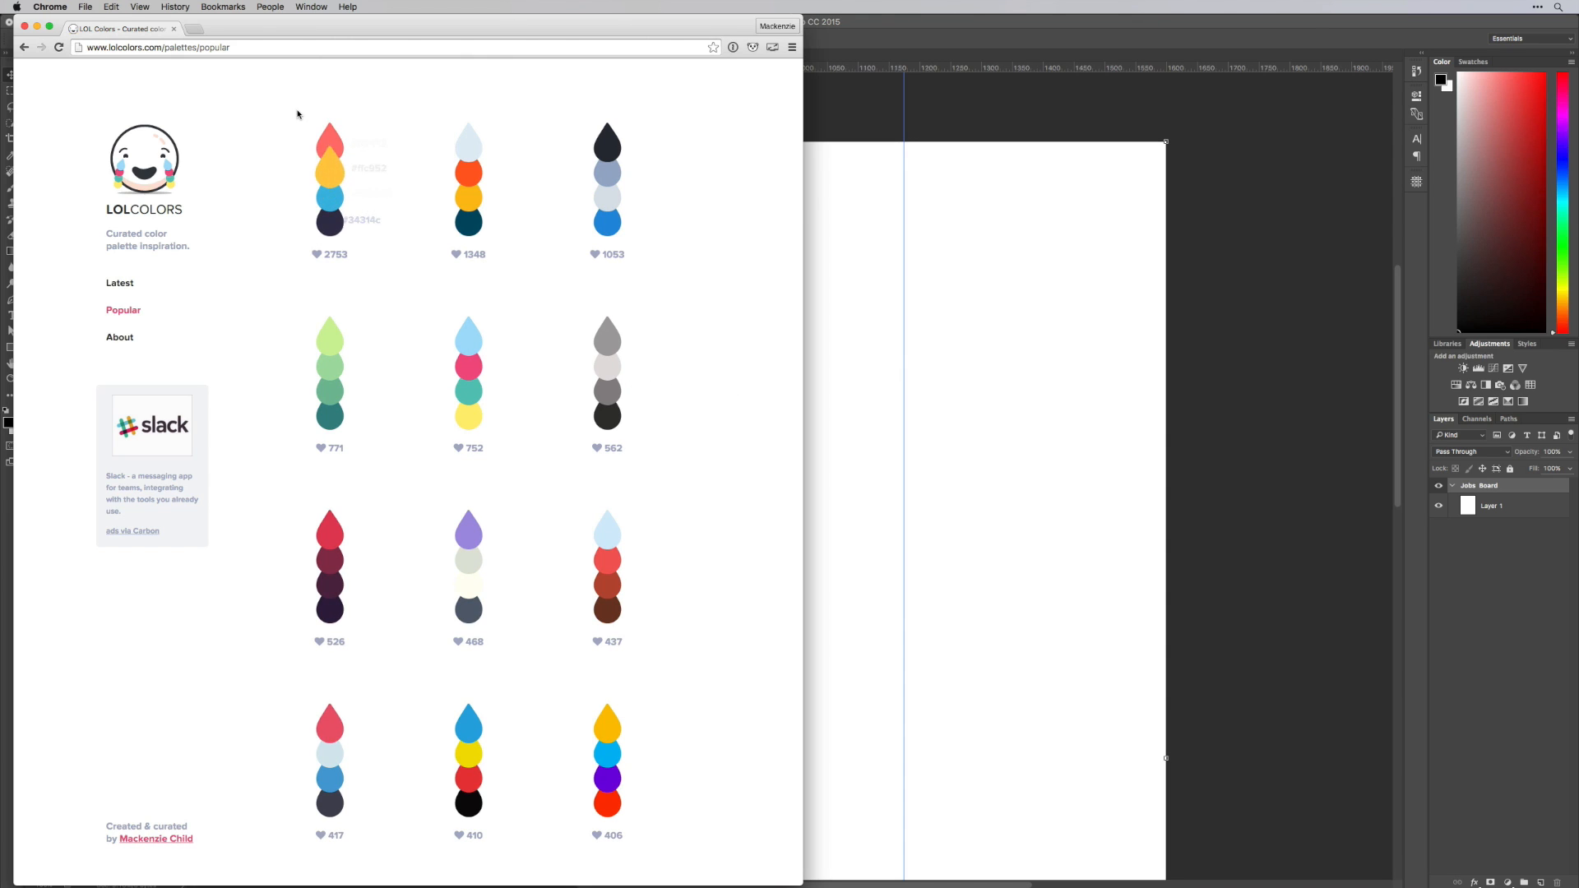
key("shift+super+4")
left_click_drag(282, 88, 390, 288)
Place the palette screenshot into the Photoshop document, move it just outside the artboard's left edge and lock its layer
key("F11")
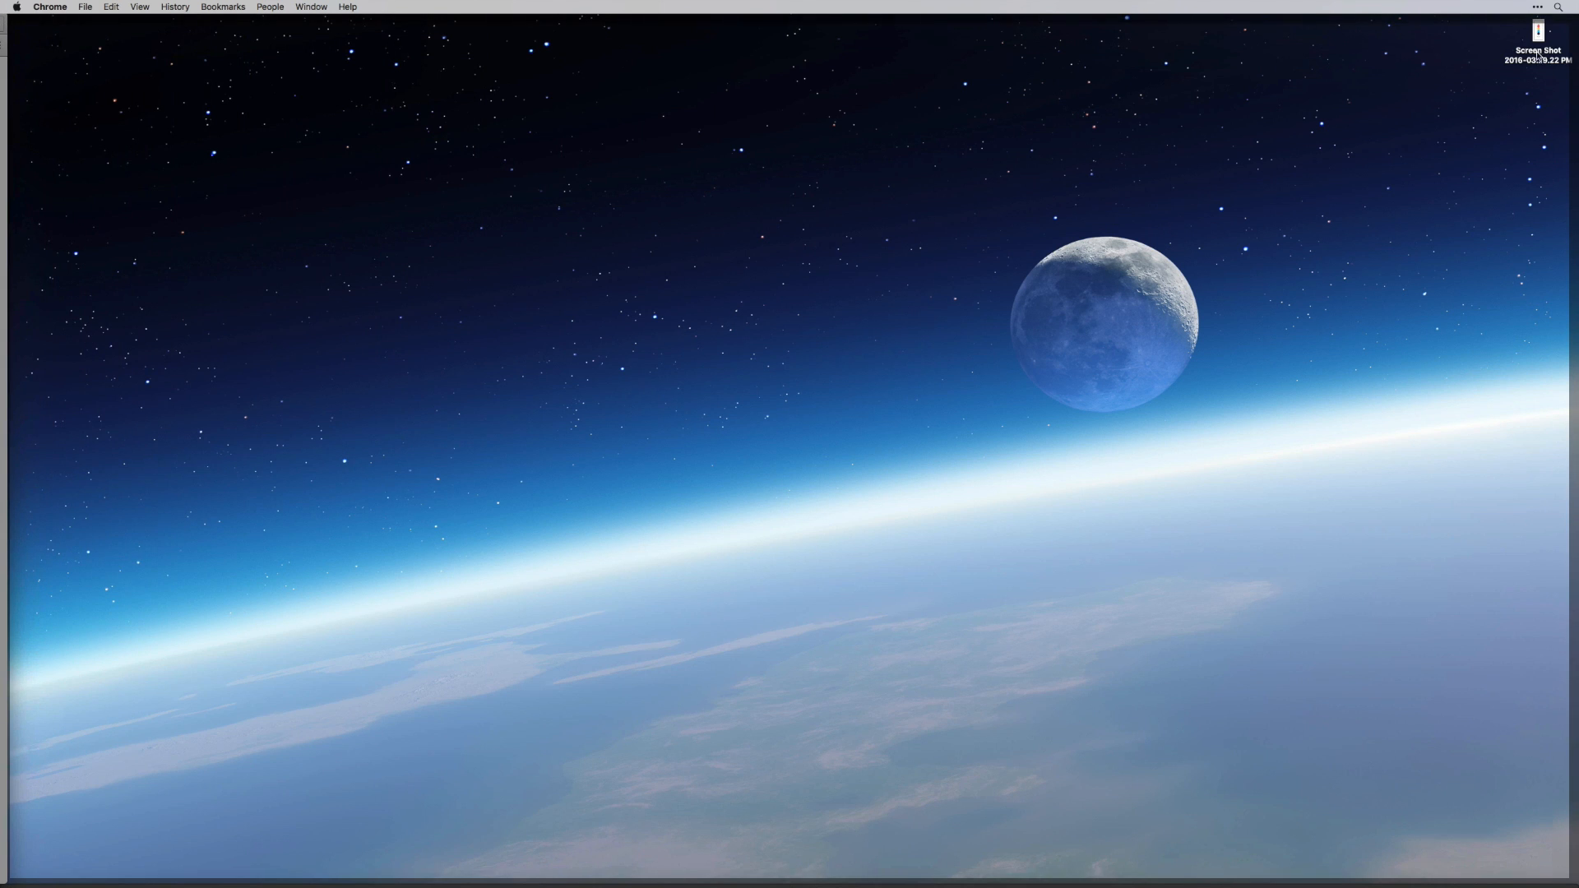
left_click_drag(1537, 33, 1022, 286)
key("F11")
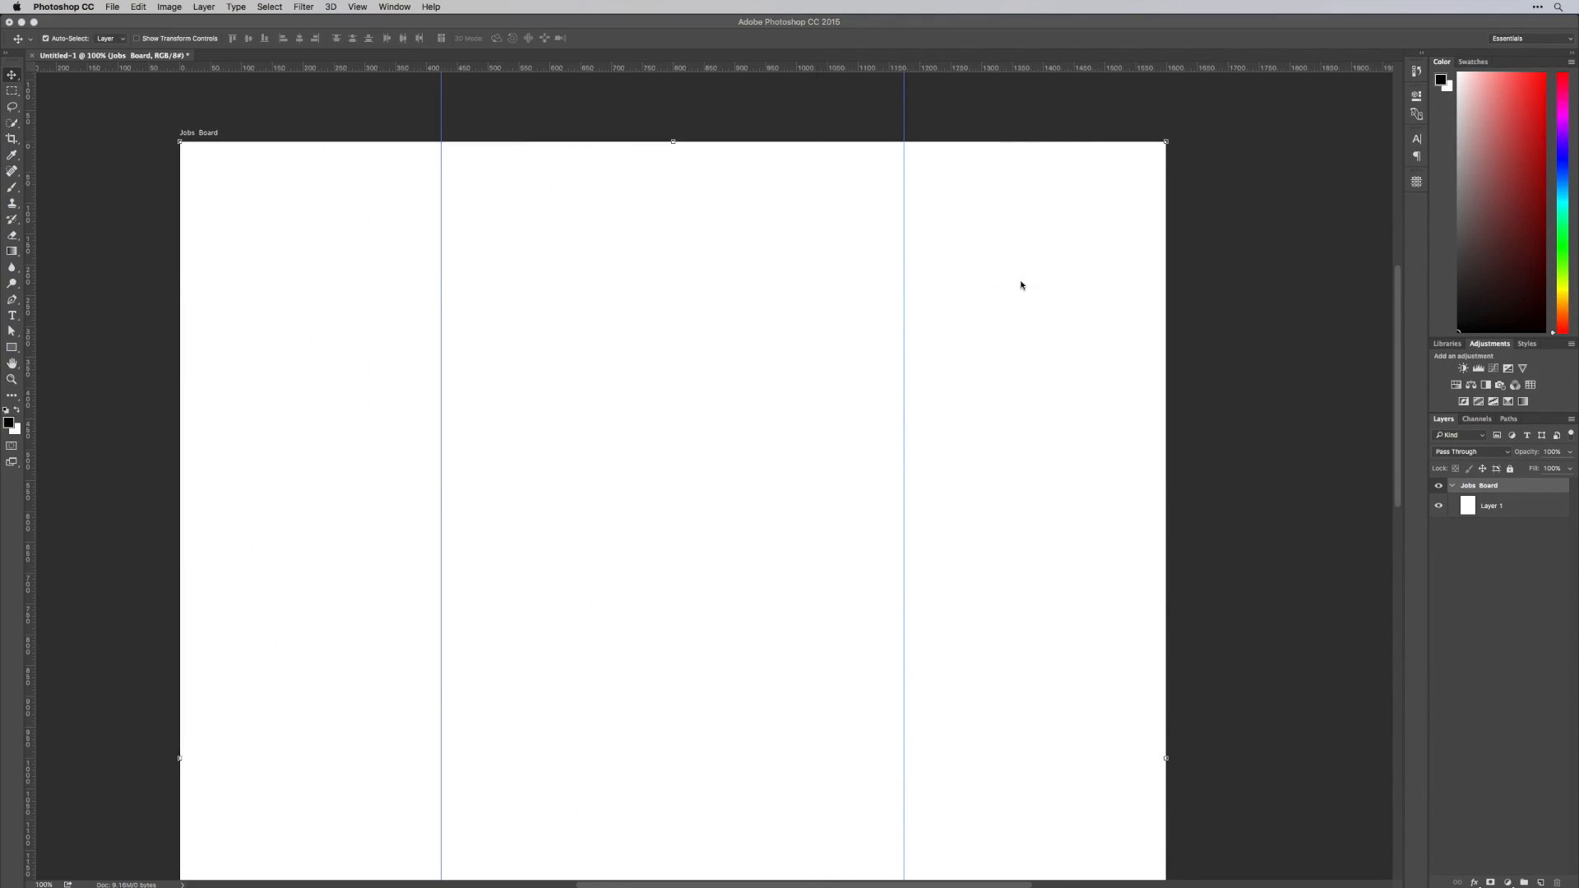
key("Return")
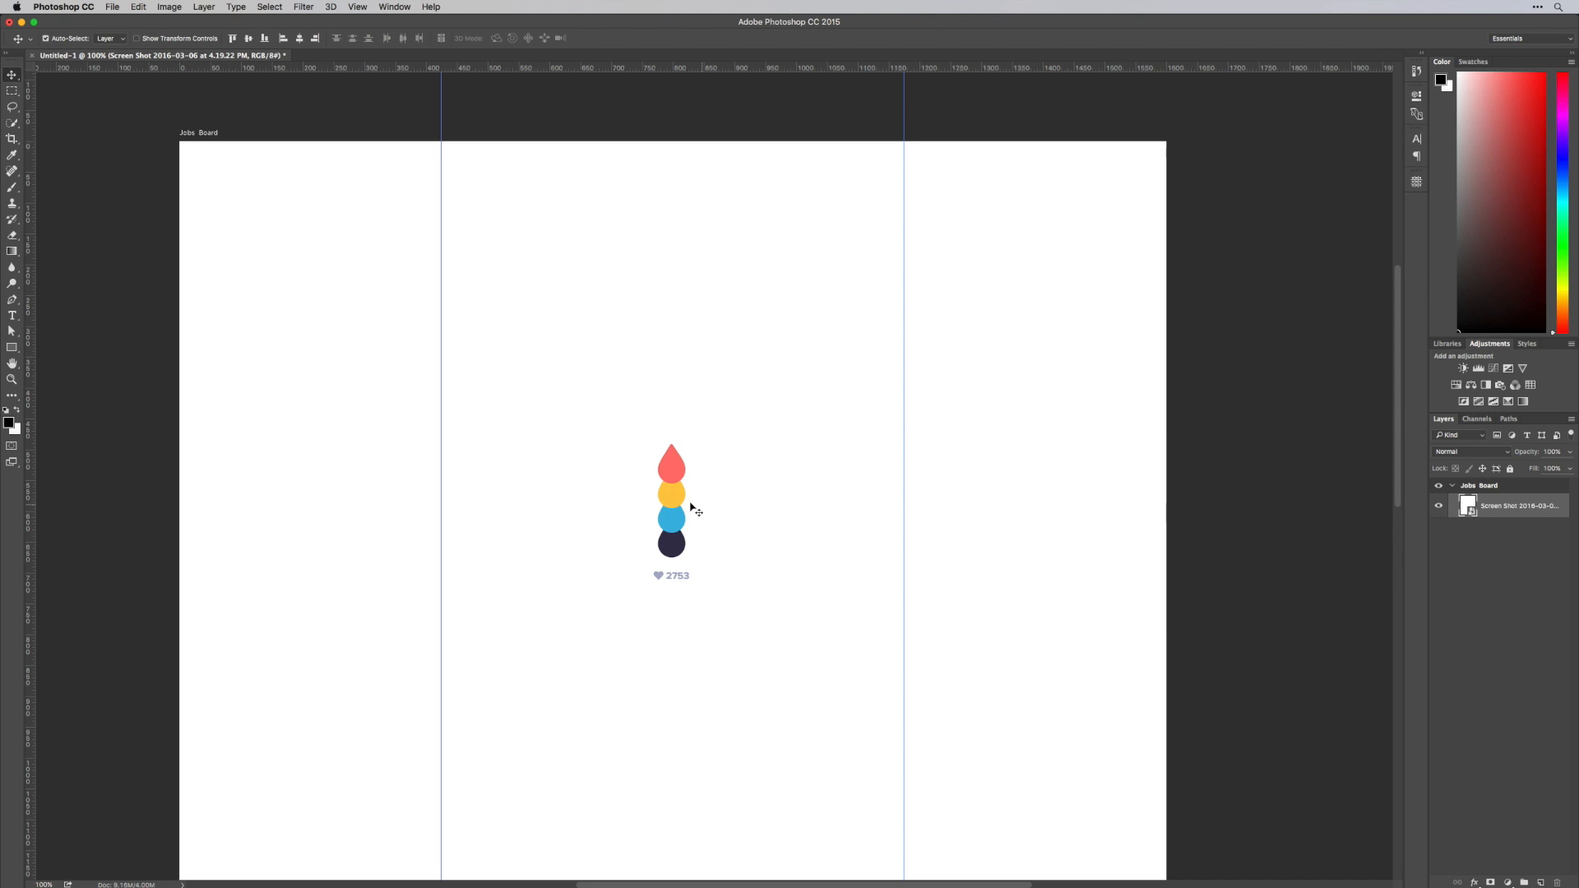
left_click_drag(666, 500, 106, 237)
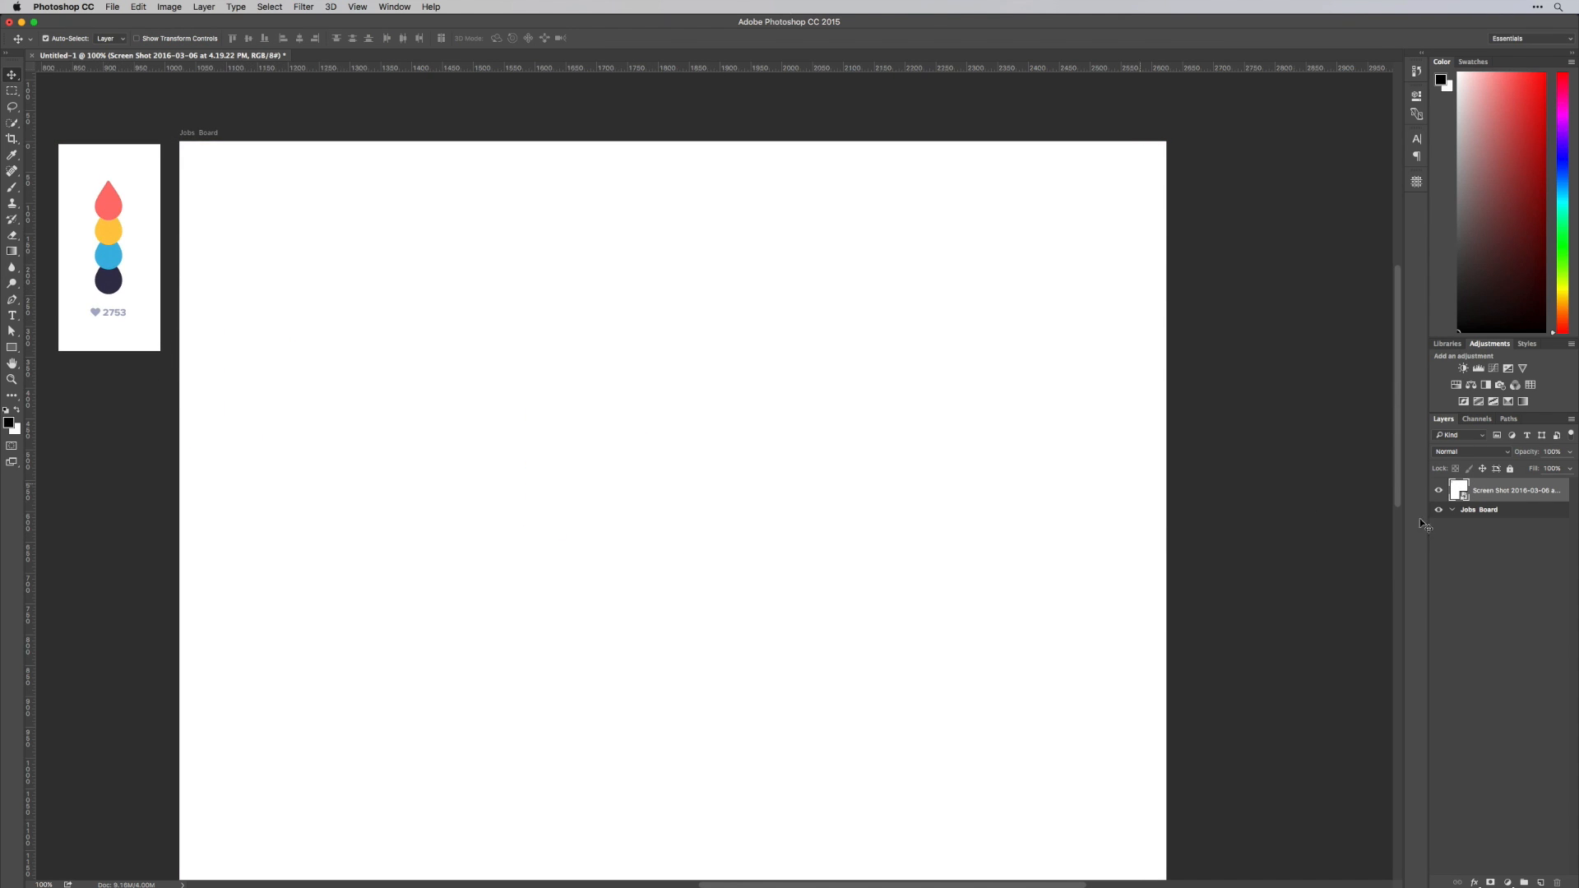
left_click(1495, 468)
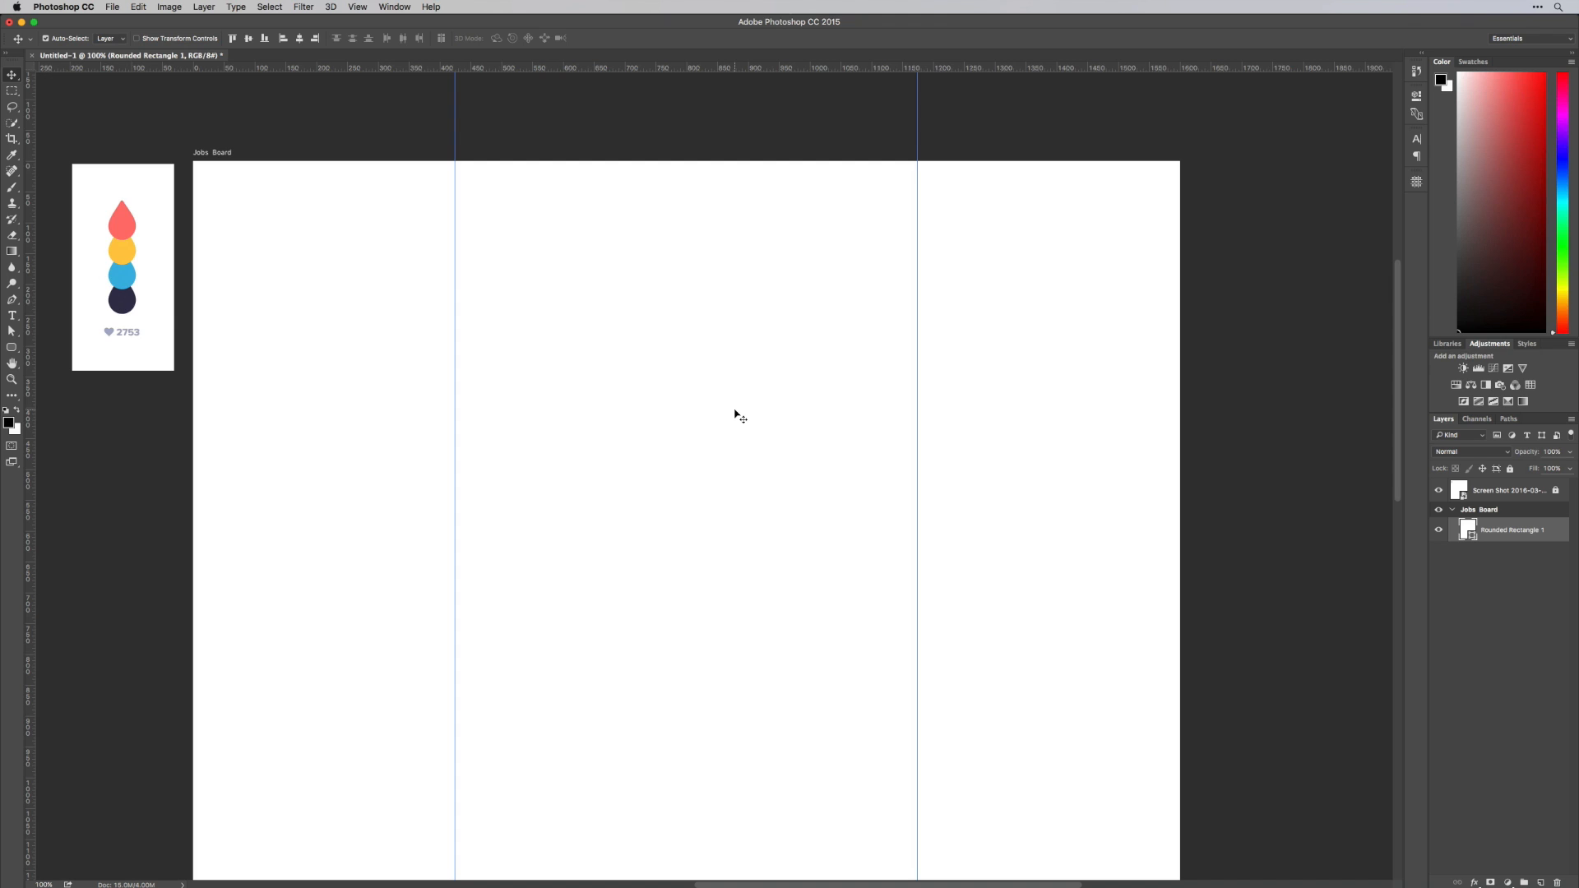
Replace the existing rounded rectangle with a new one about 749 × 102 px between the two guides, with 8 px corner radii
key("Delete")
left_click(12, 348)
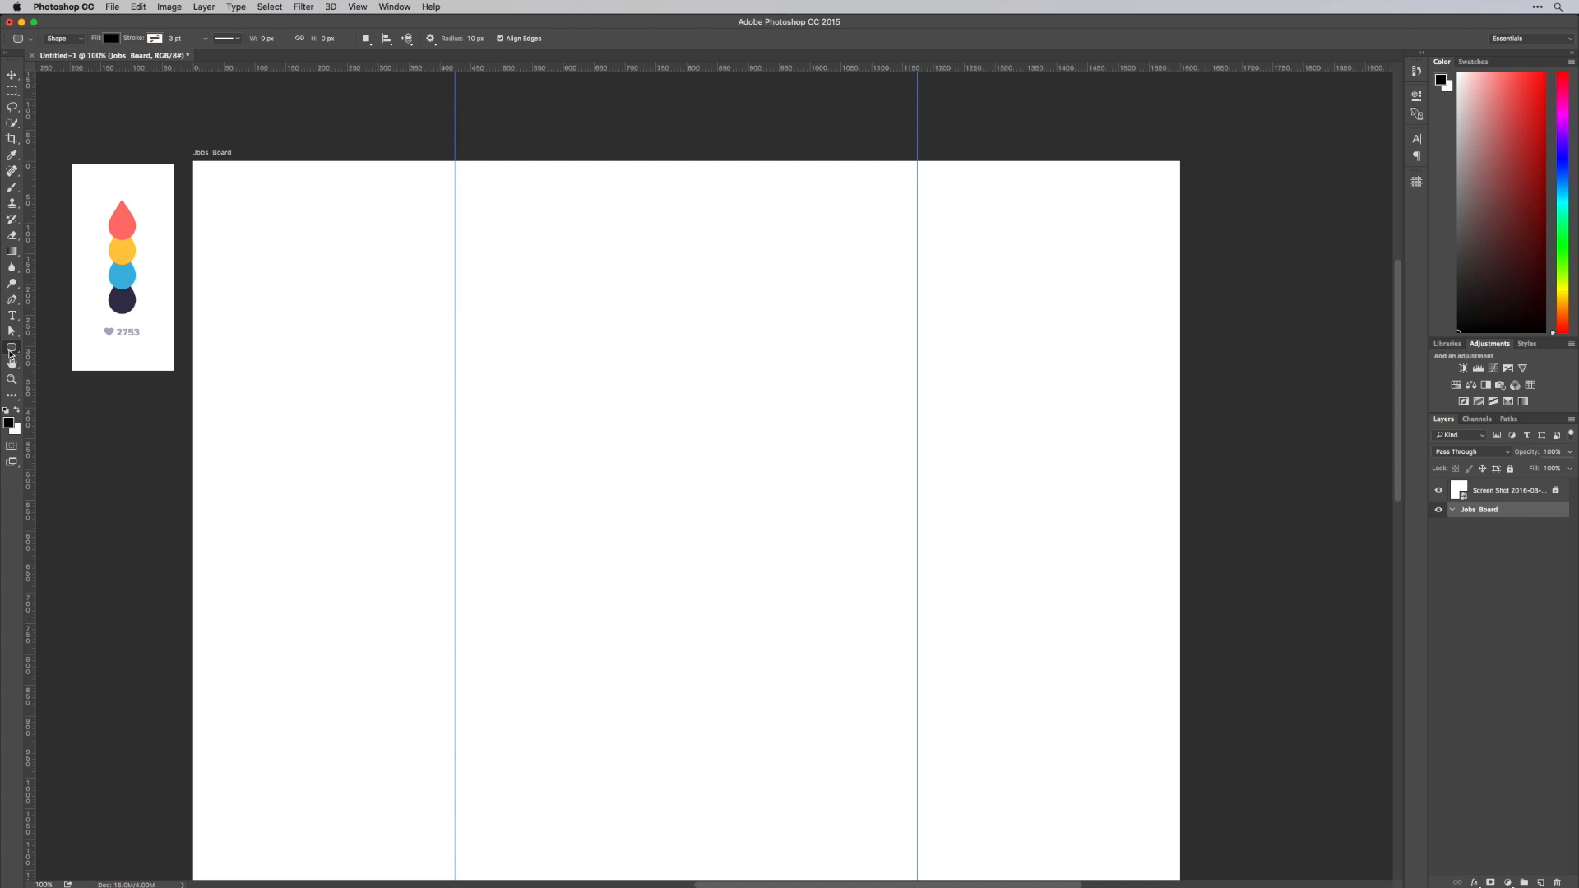
left_click_drag(10, 354, 79, 360)
left_click_drag(454, 282, 918, 346)
left_click_drag(1229, 211, 1215, 212)
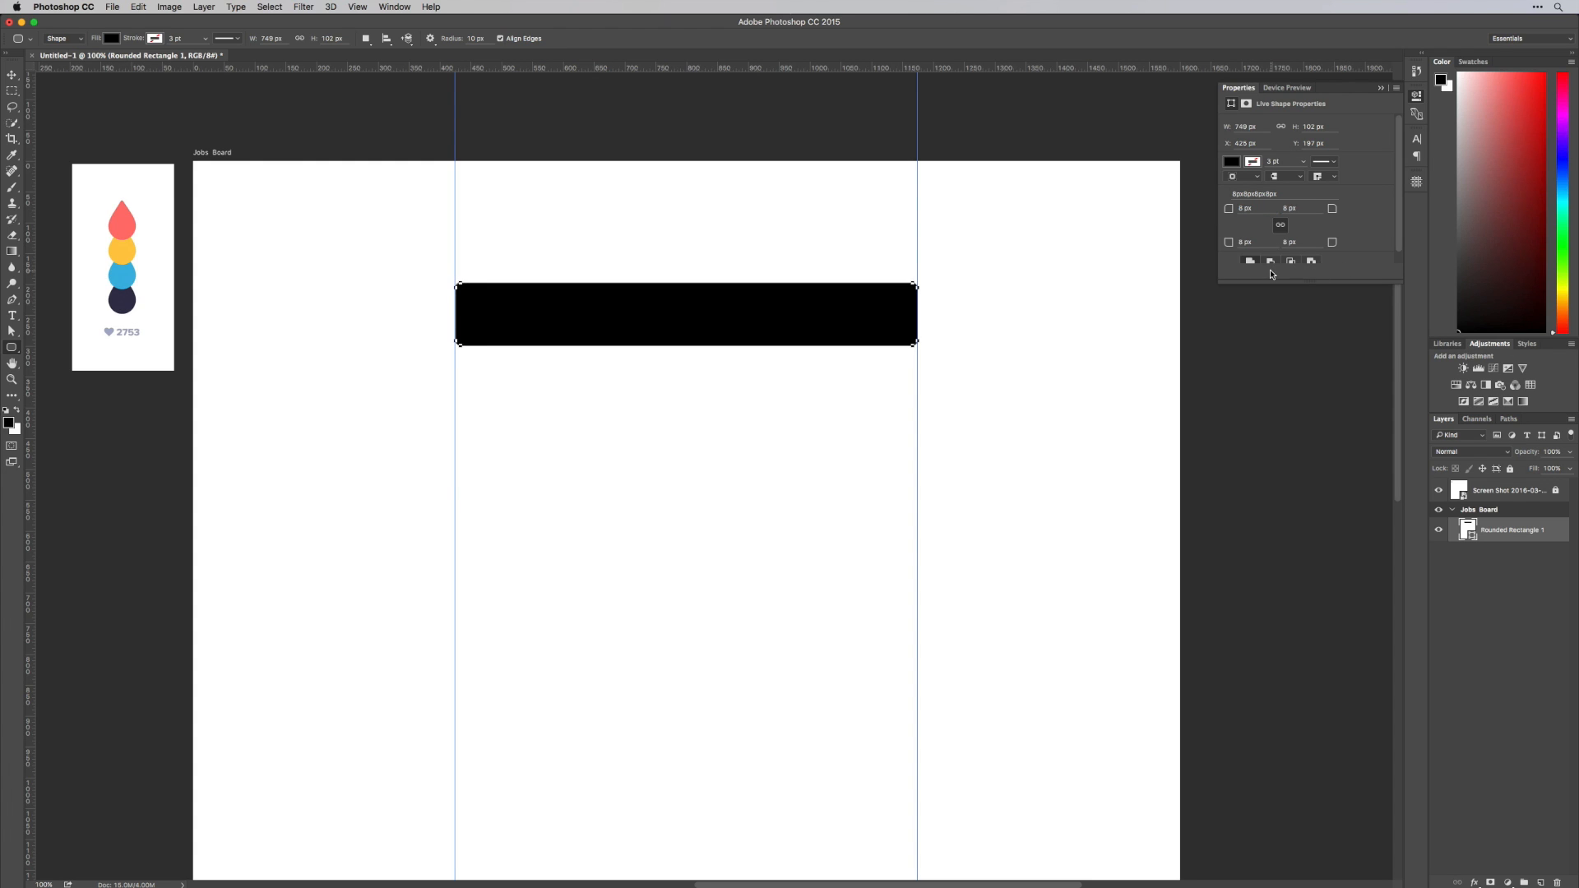
Fill the rounded rectangle between the guides with white (#ffffff)
double_click(1468, 530)
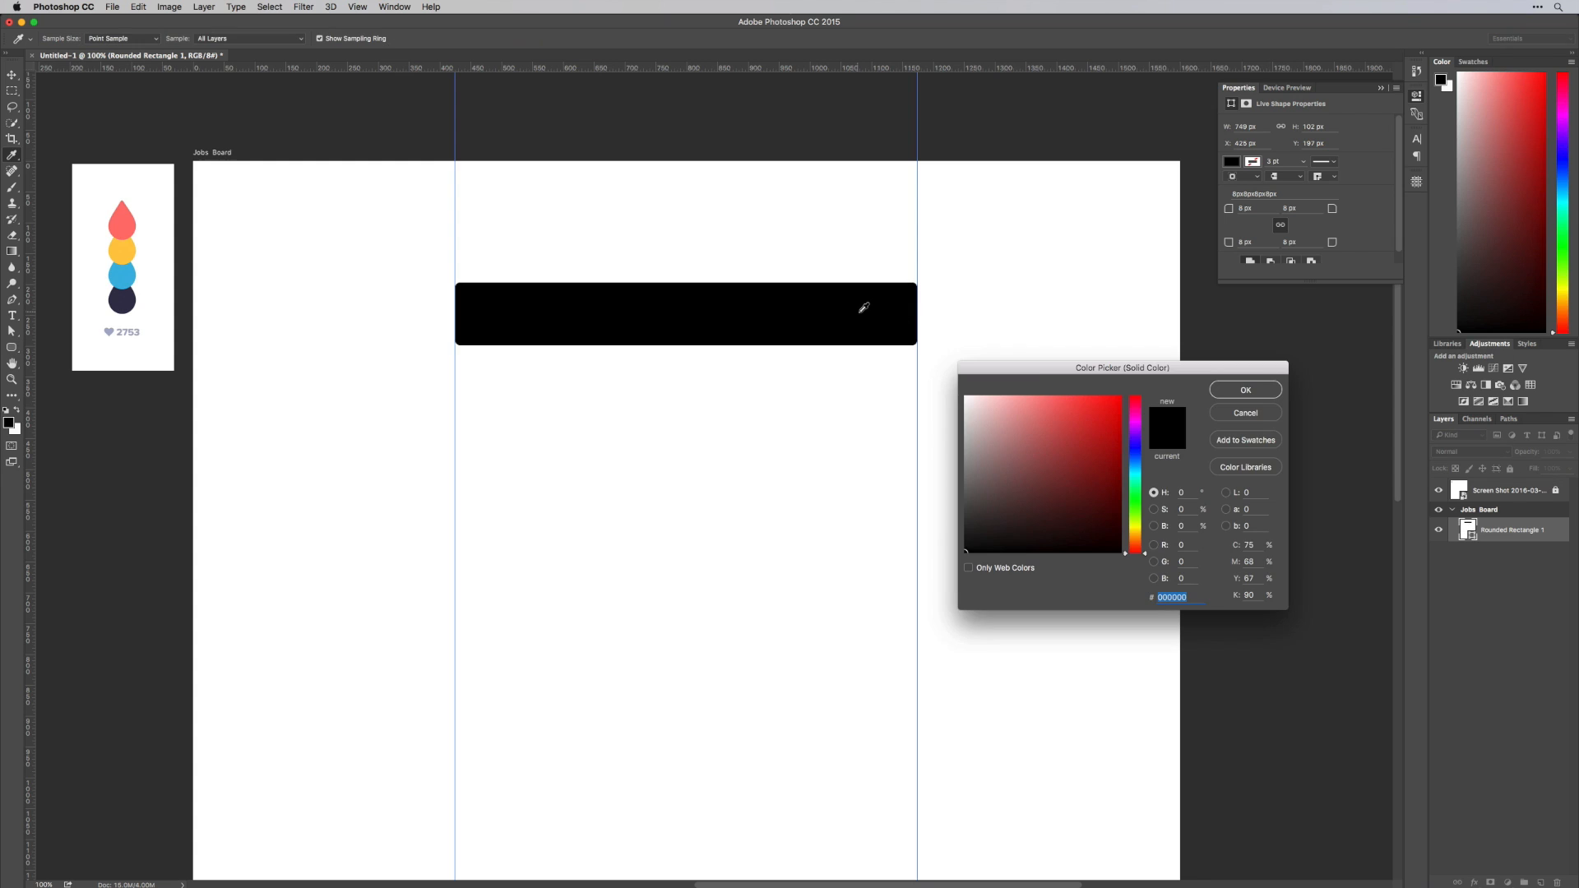
left_click_drag(1044, 462, 965, 398)
key("Return")
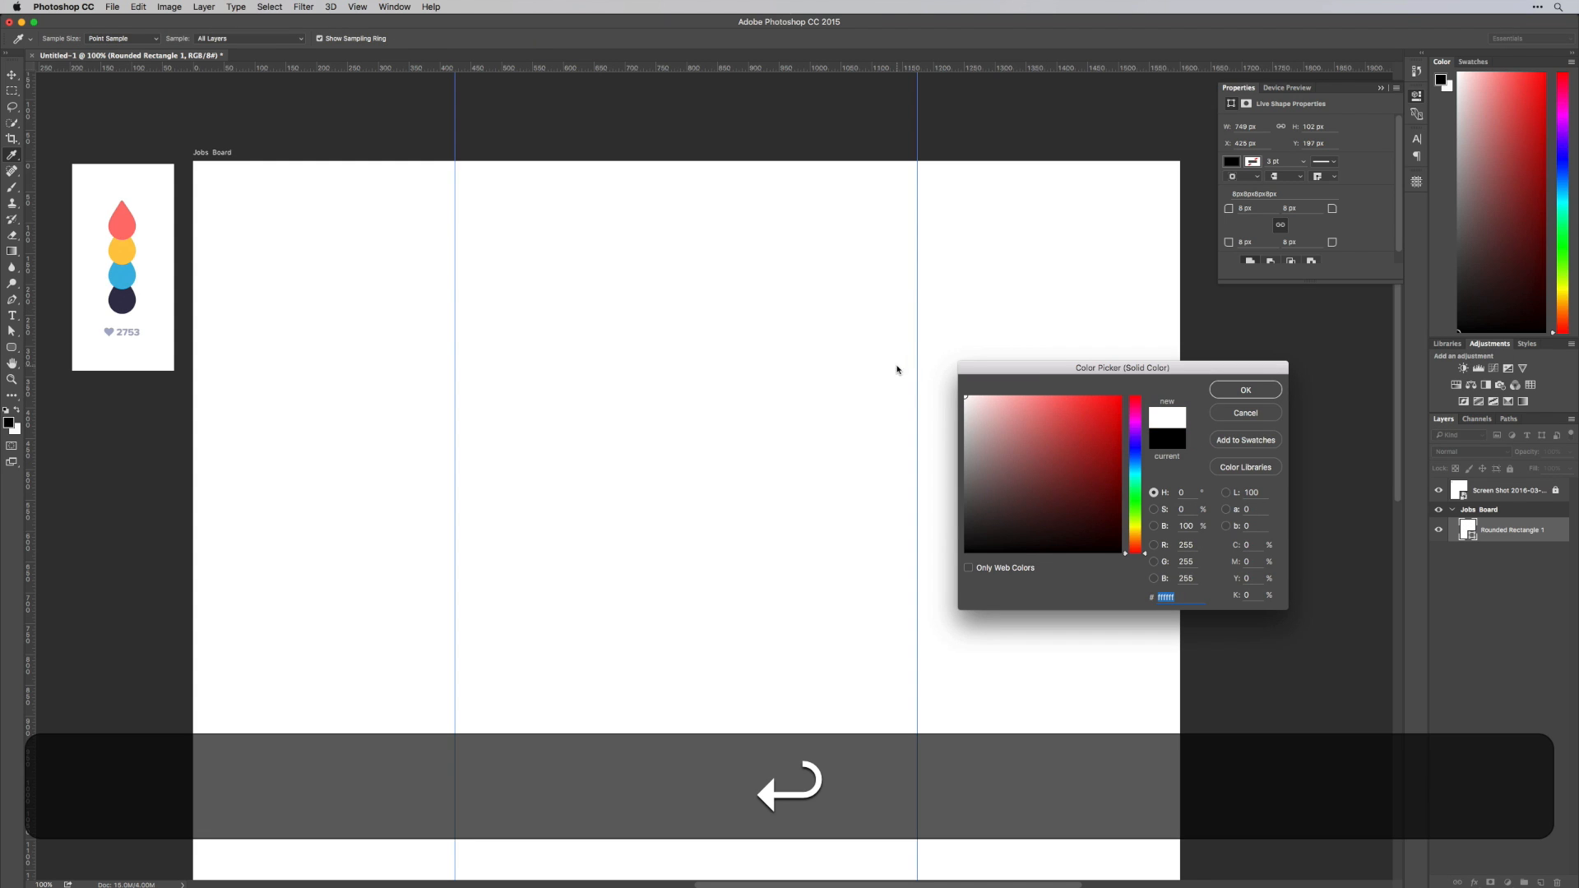
Add a Stroke layer style to the rounded rectangle, positioned outside and coloured light blue-grey #d9deea
double_click(1513, 531)
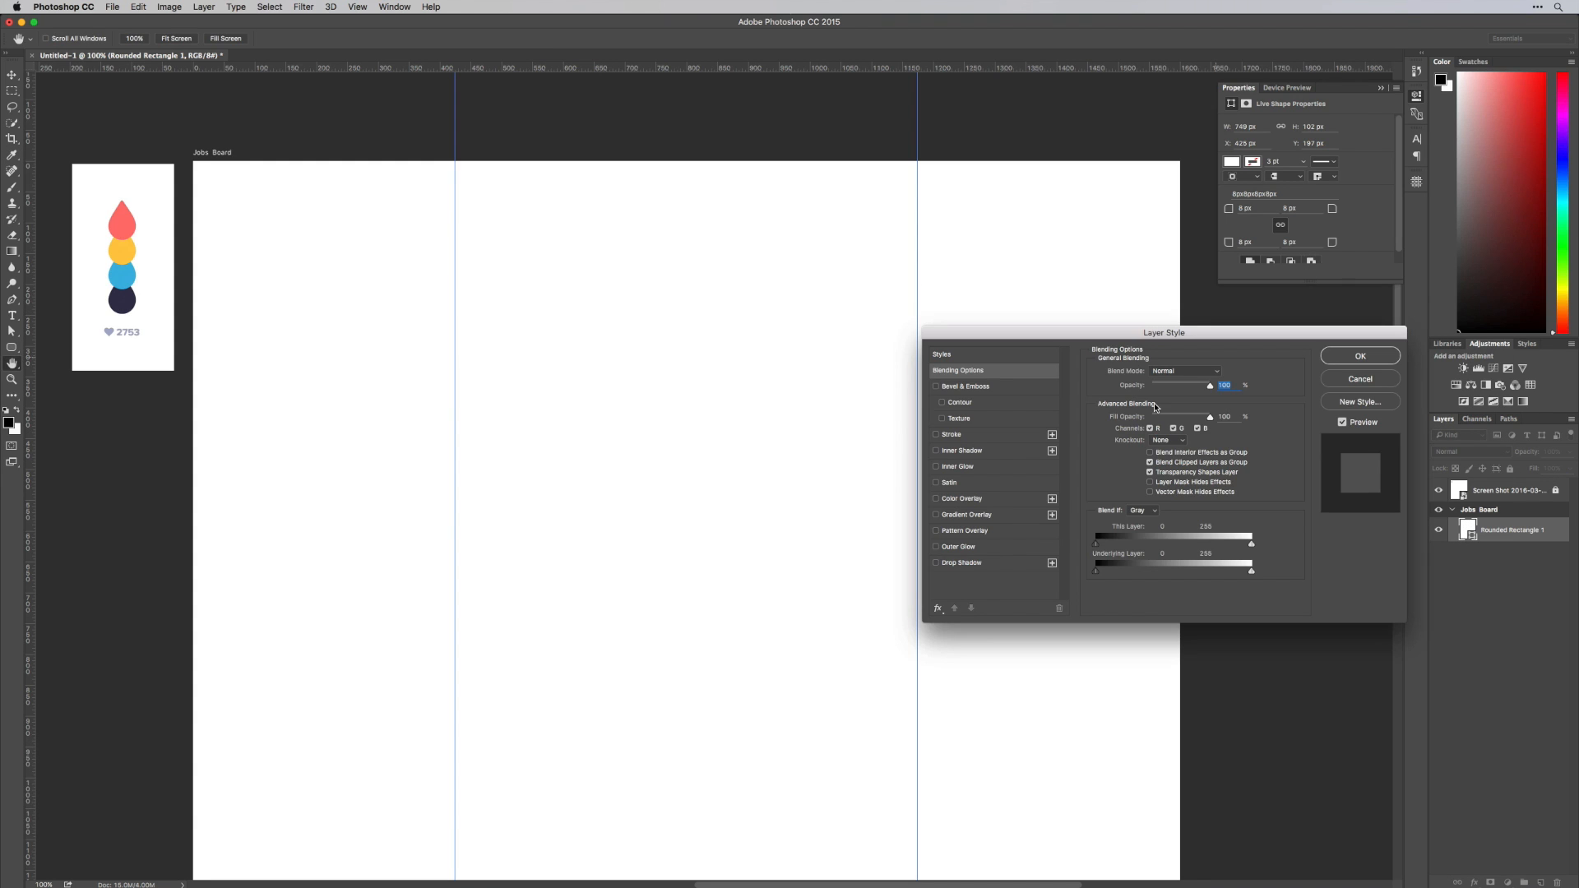
left_click(953, 437)
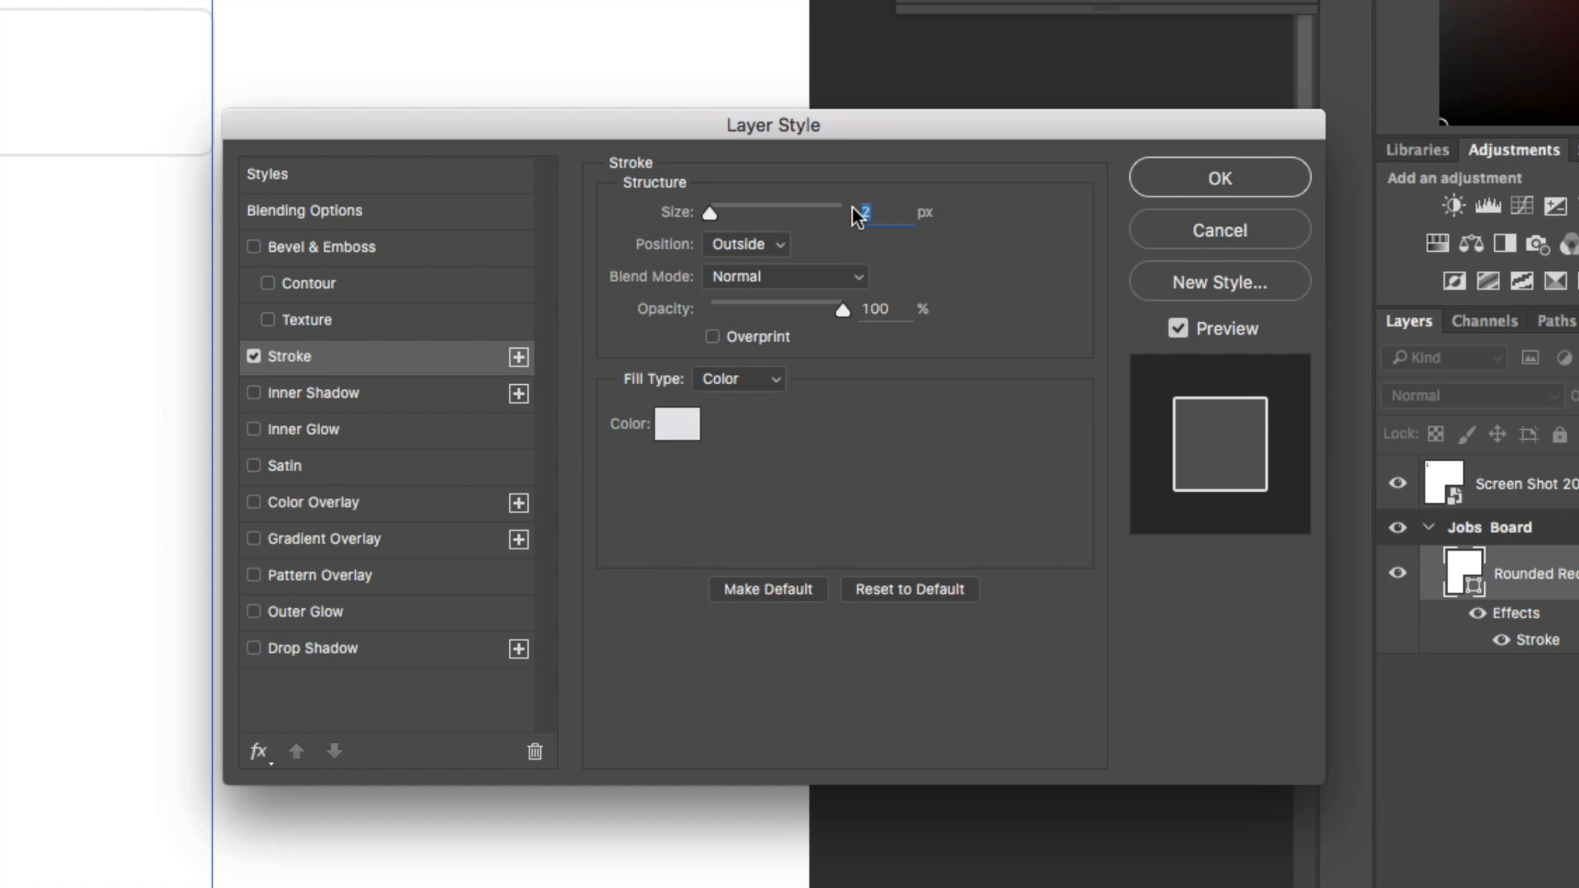
left_click(686, 419)
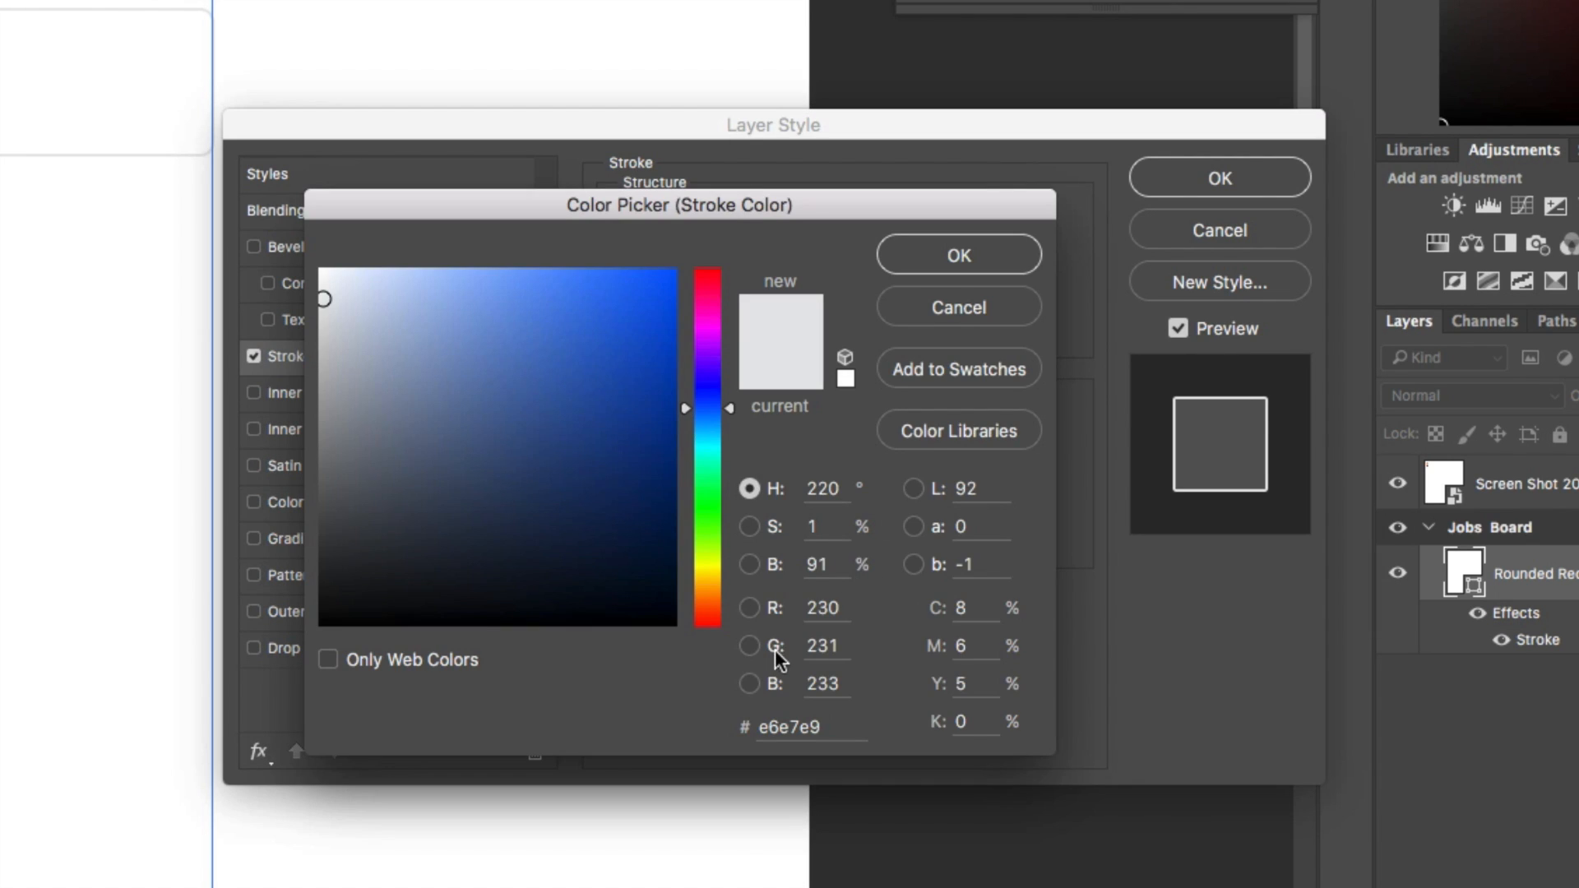
left_click(327, 294)
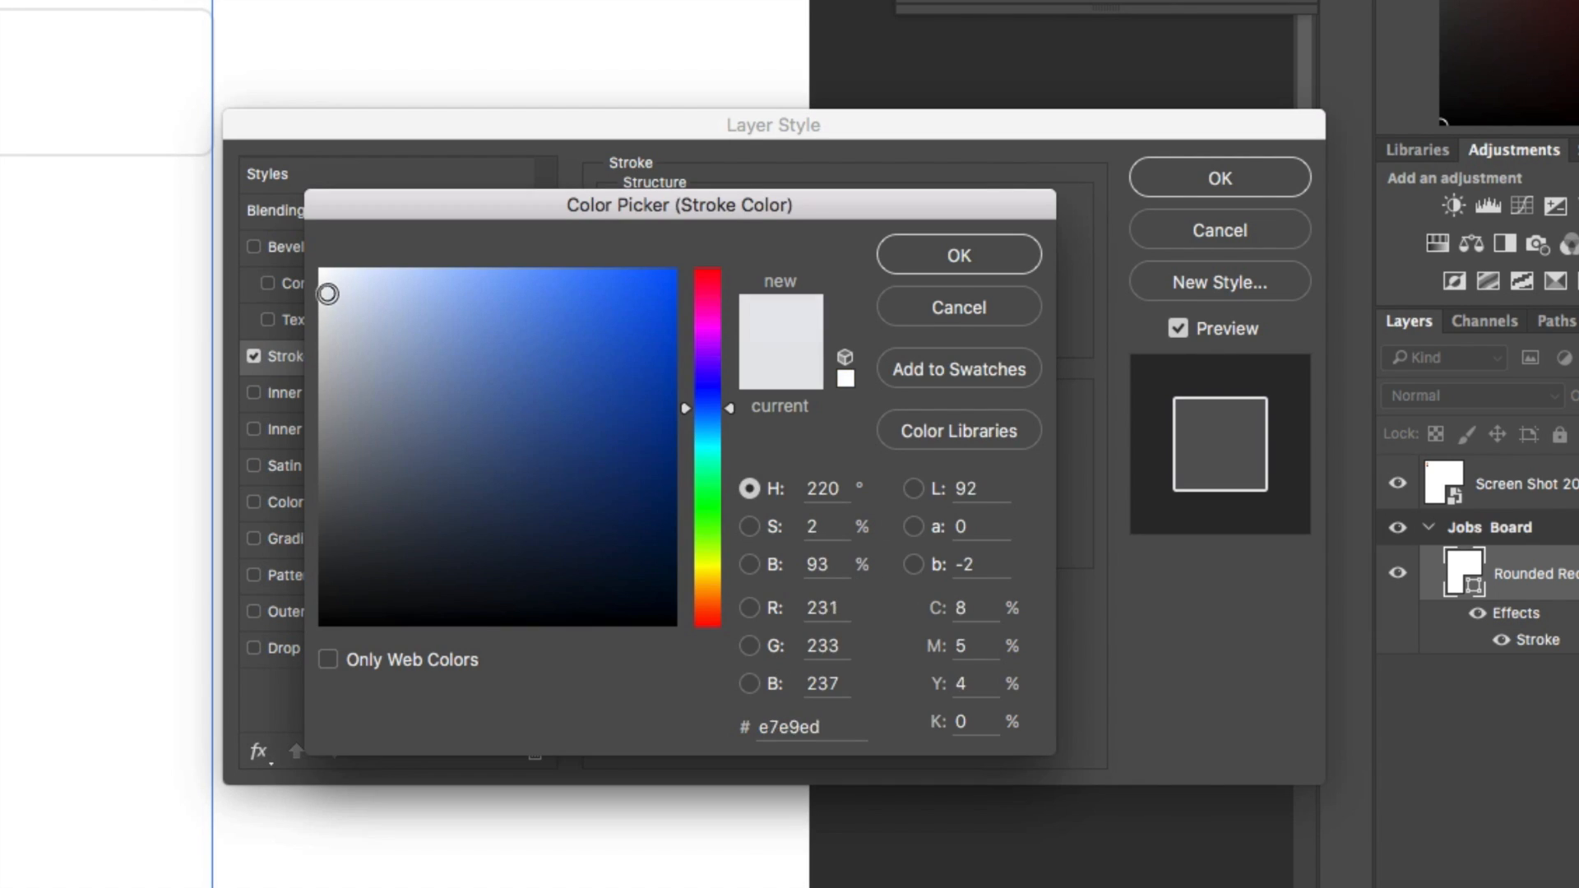
left_click_drag(327, 293, 345, 297)
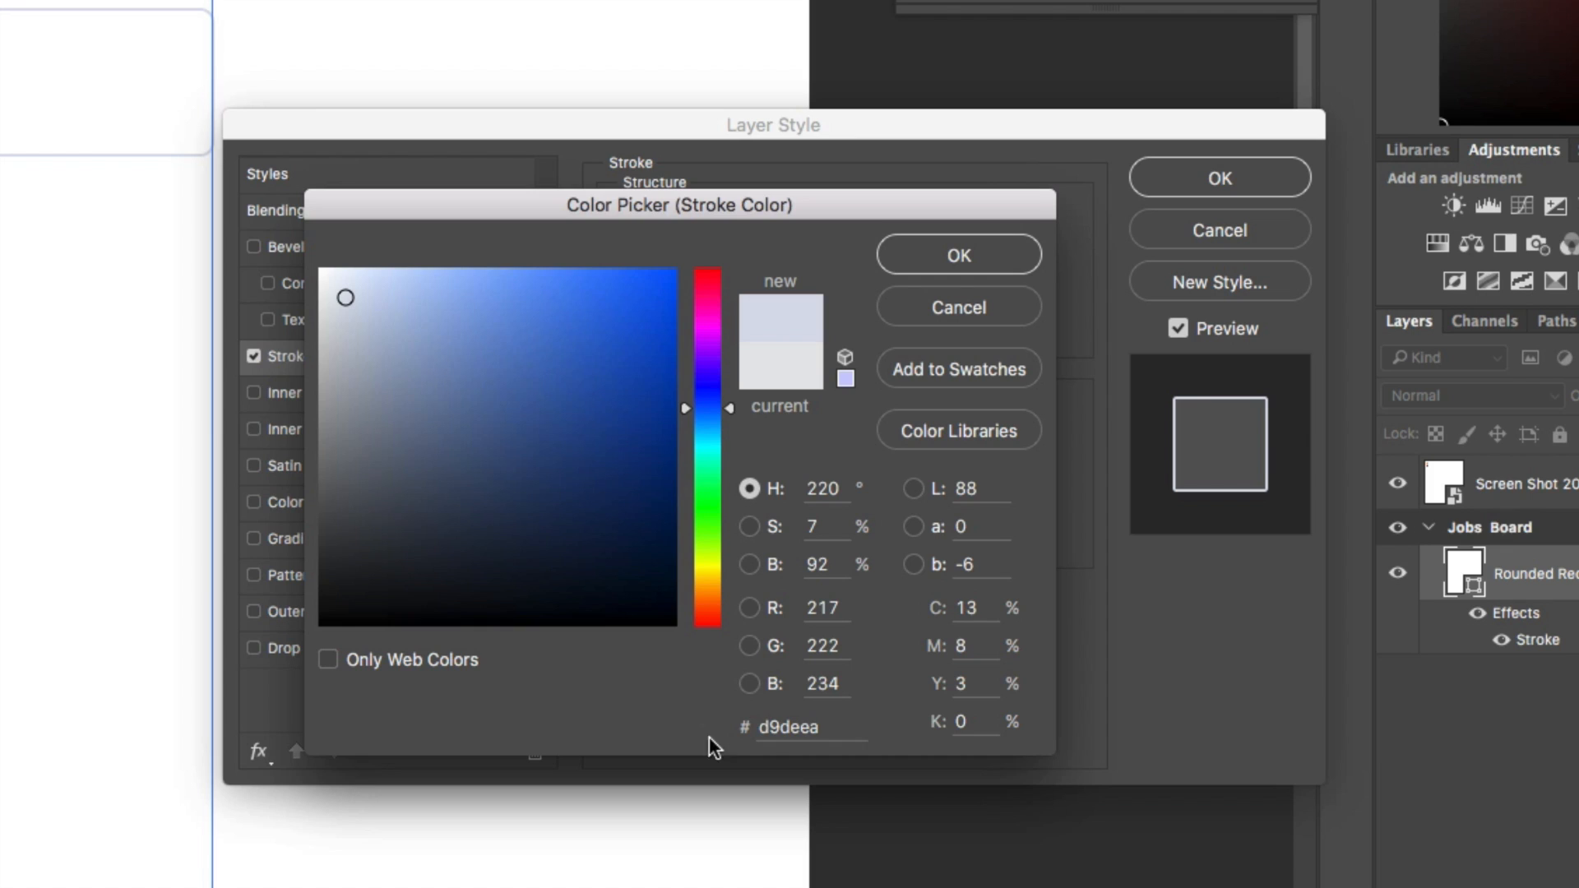
left_click(959, 260)
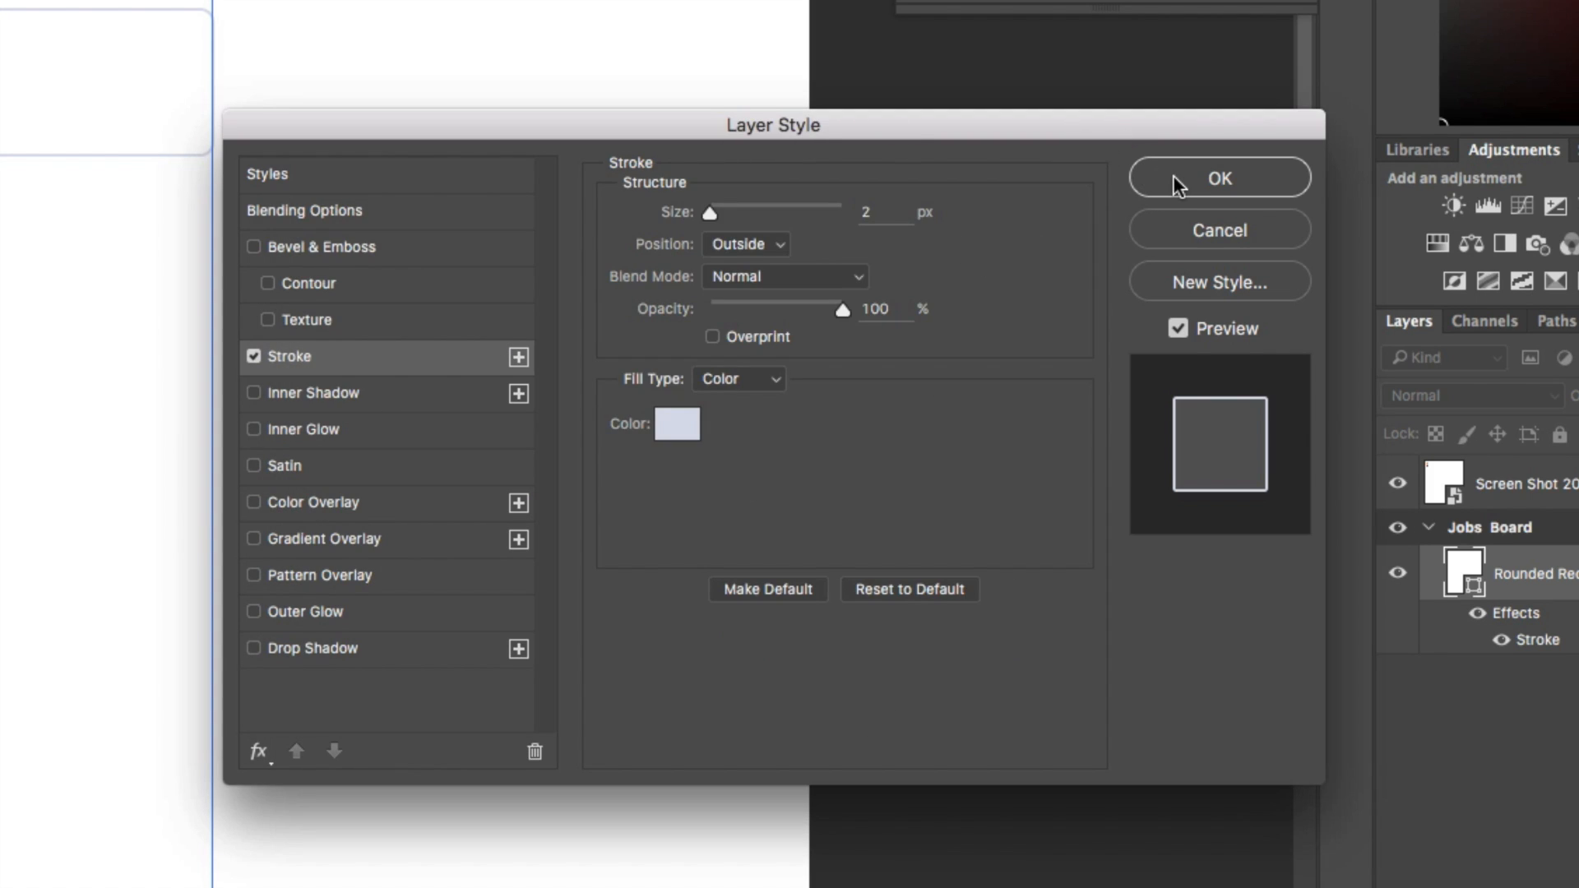
Compare a thinner stroke on the rounded rectangle, keep the size at 2 px and apply the layer style
left_click(654, 209)
key("Down")
key("Up")
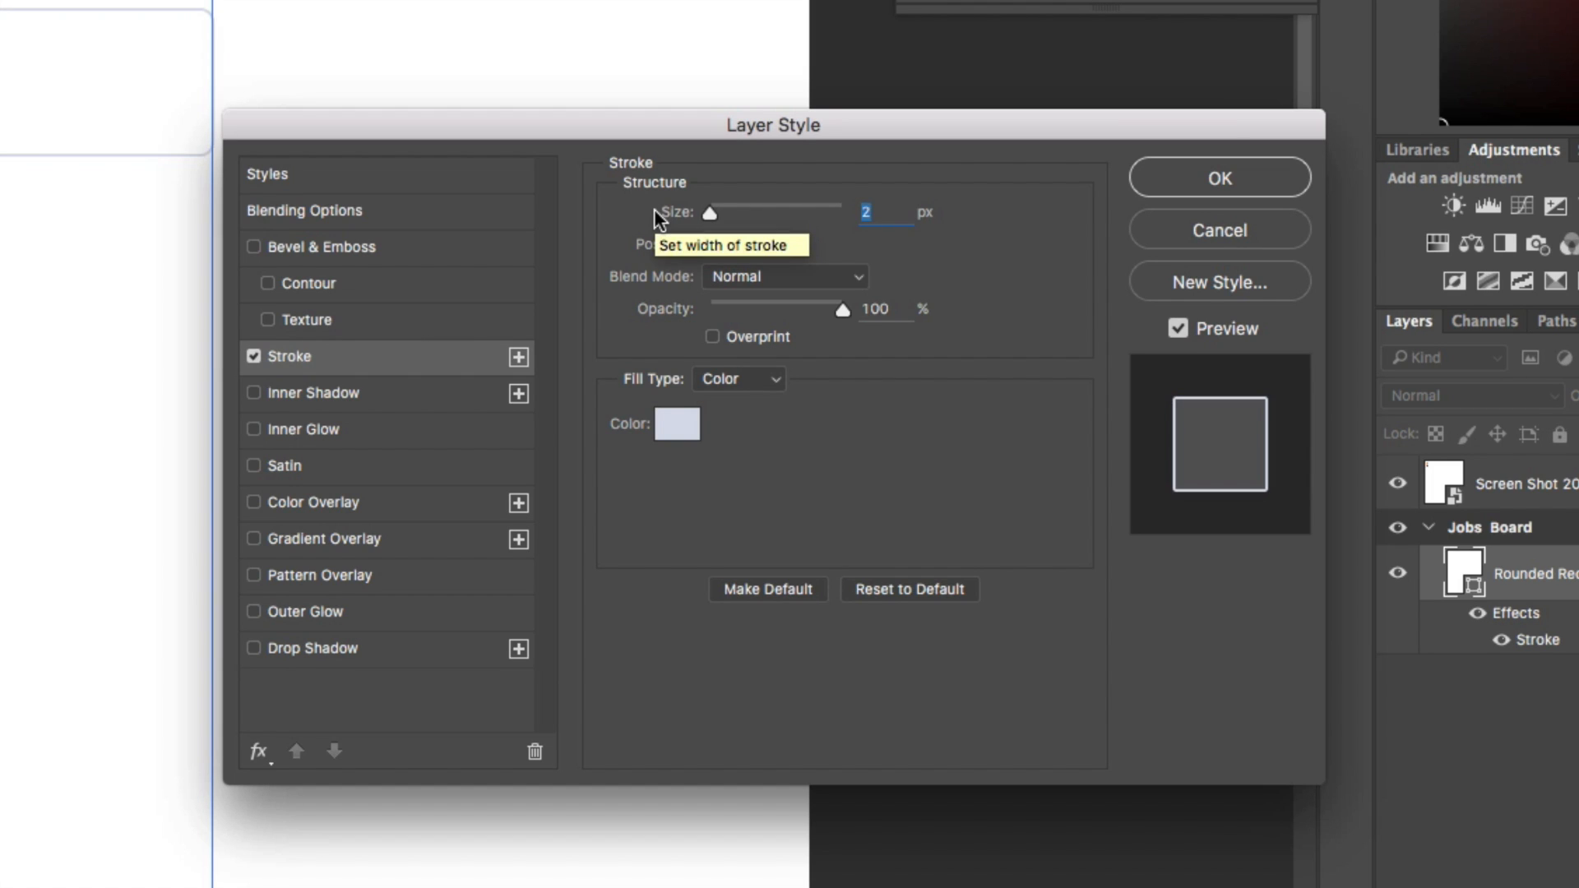
key("Down")
key("Up")
key("Return")
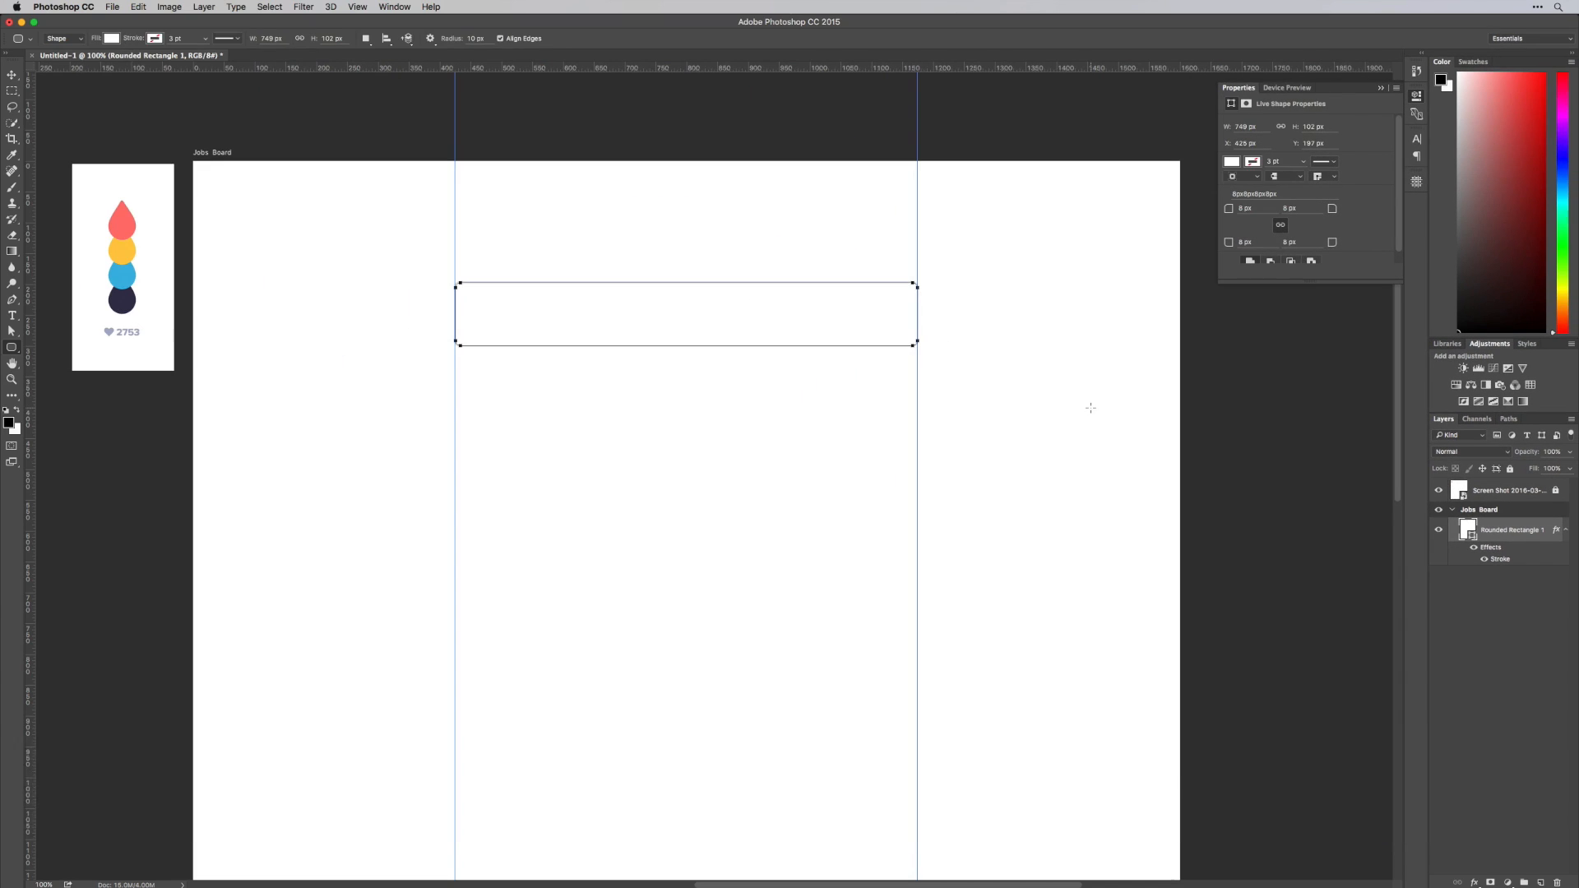
Place the dribbble, kickstarter, medium, product_hunt, soundcloud, survey_monkey and twitter logos from the Images folder into the Jobs Board artboard
key("v")
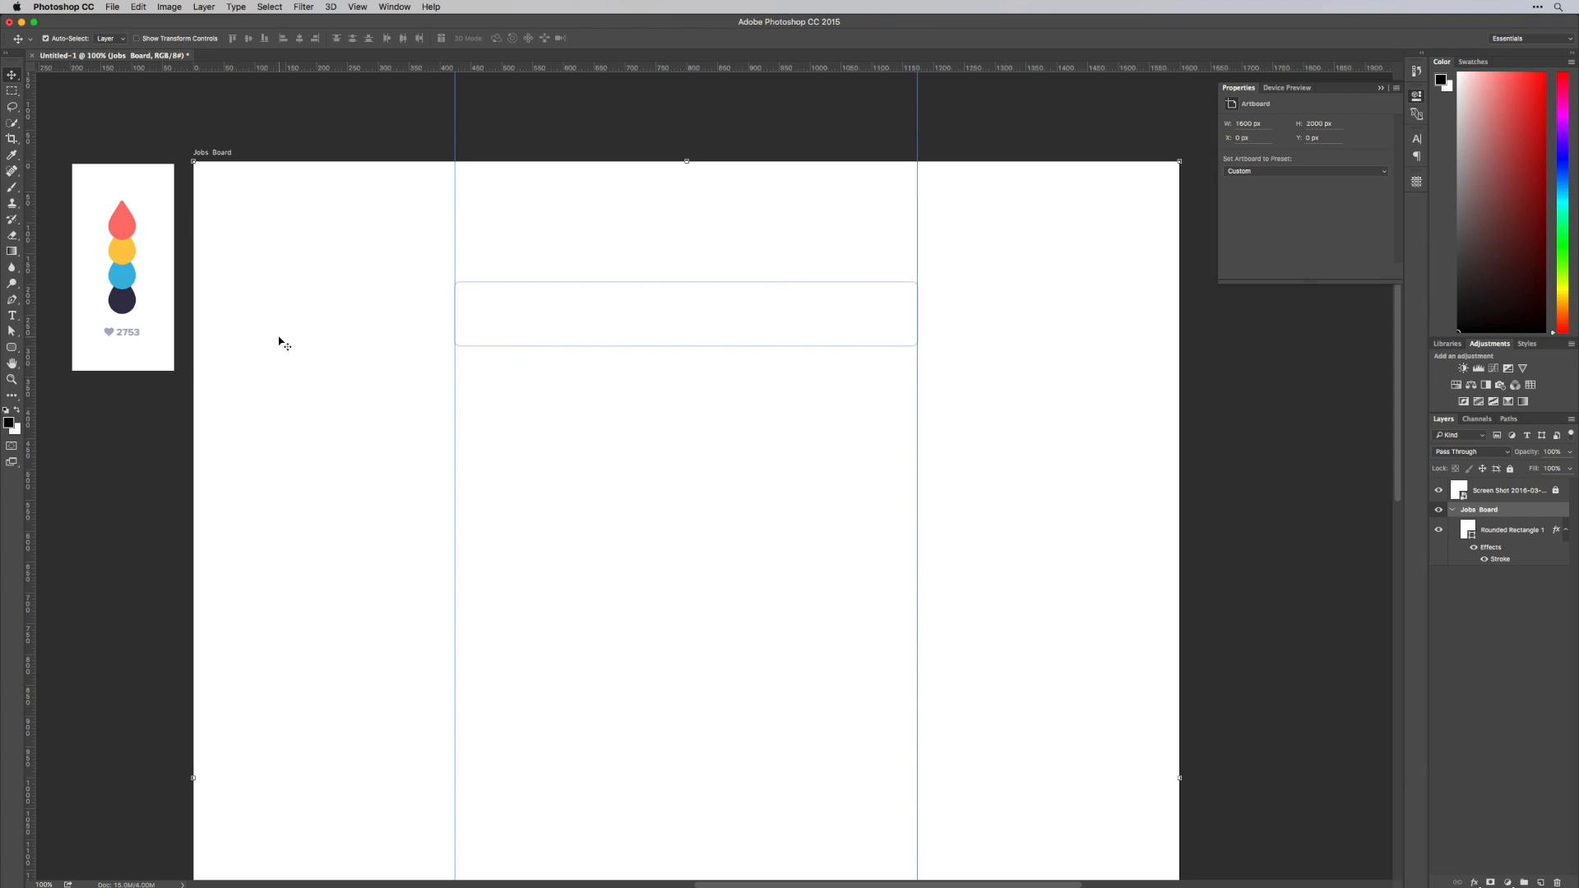
key("super+equal")
left_click_drag(567, 296, 912, 482)
left_click(1410, 94)
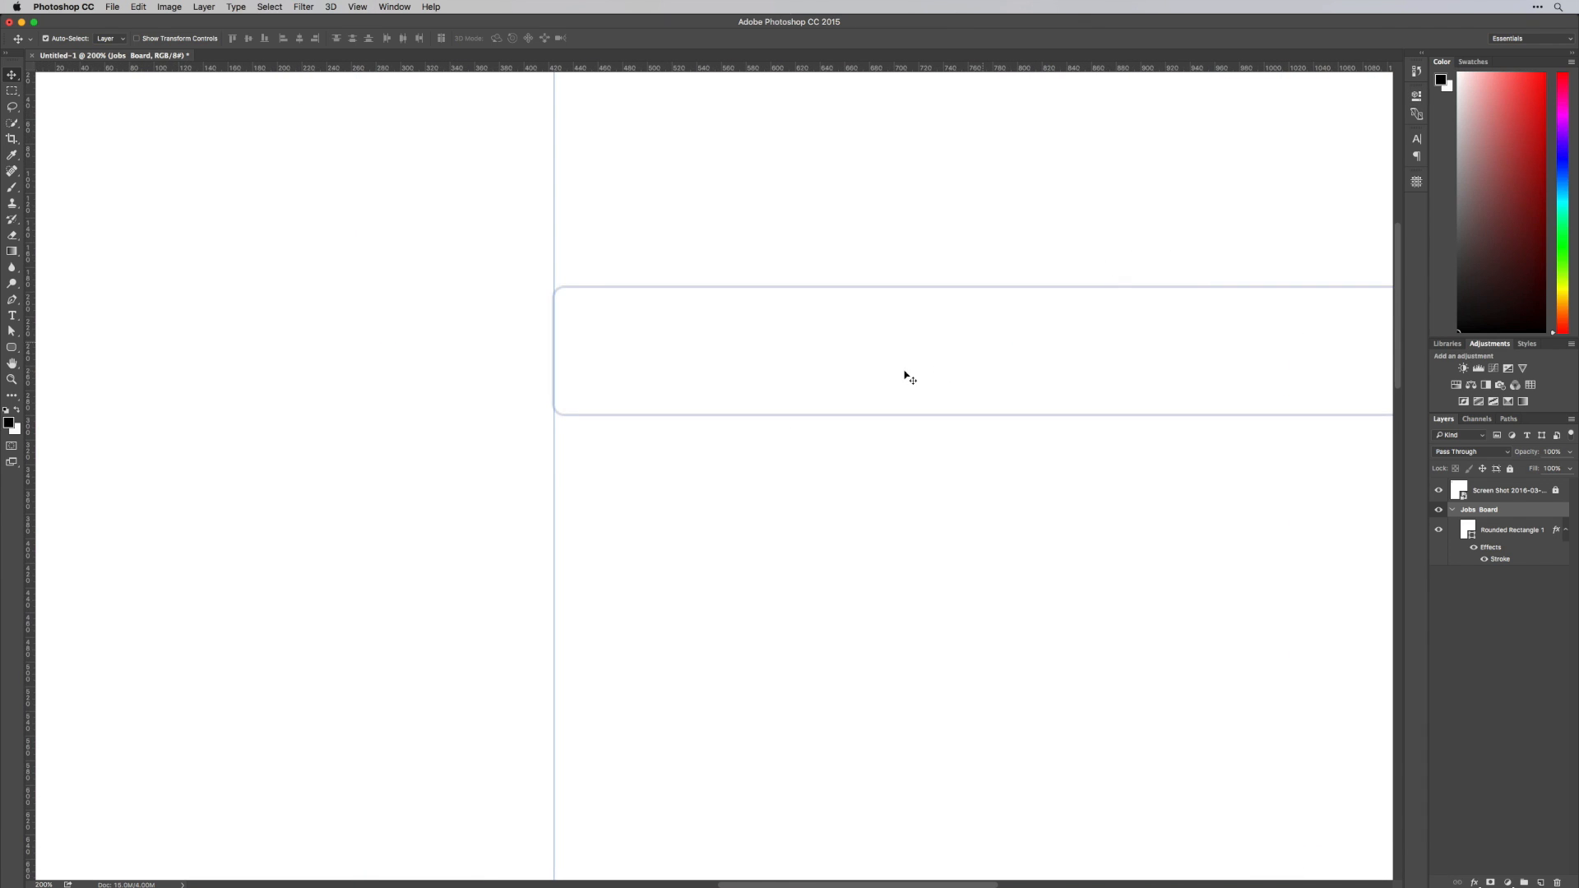
key("super+Tab")
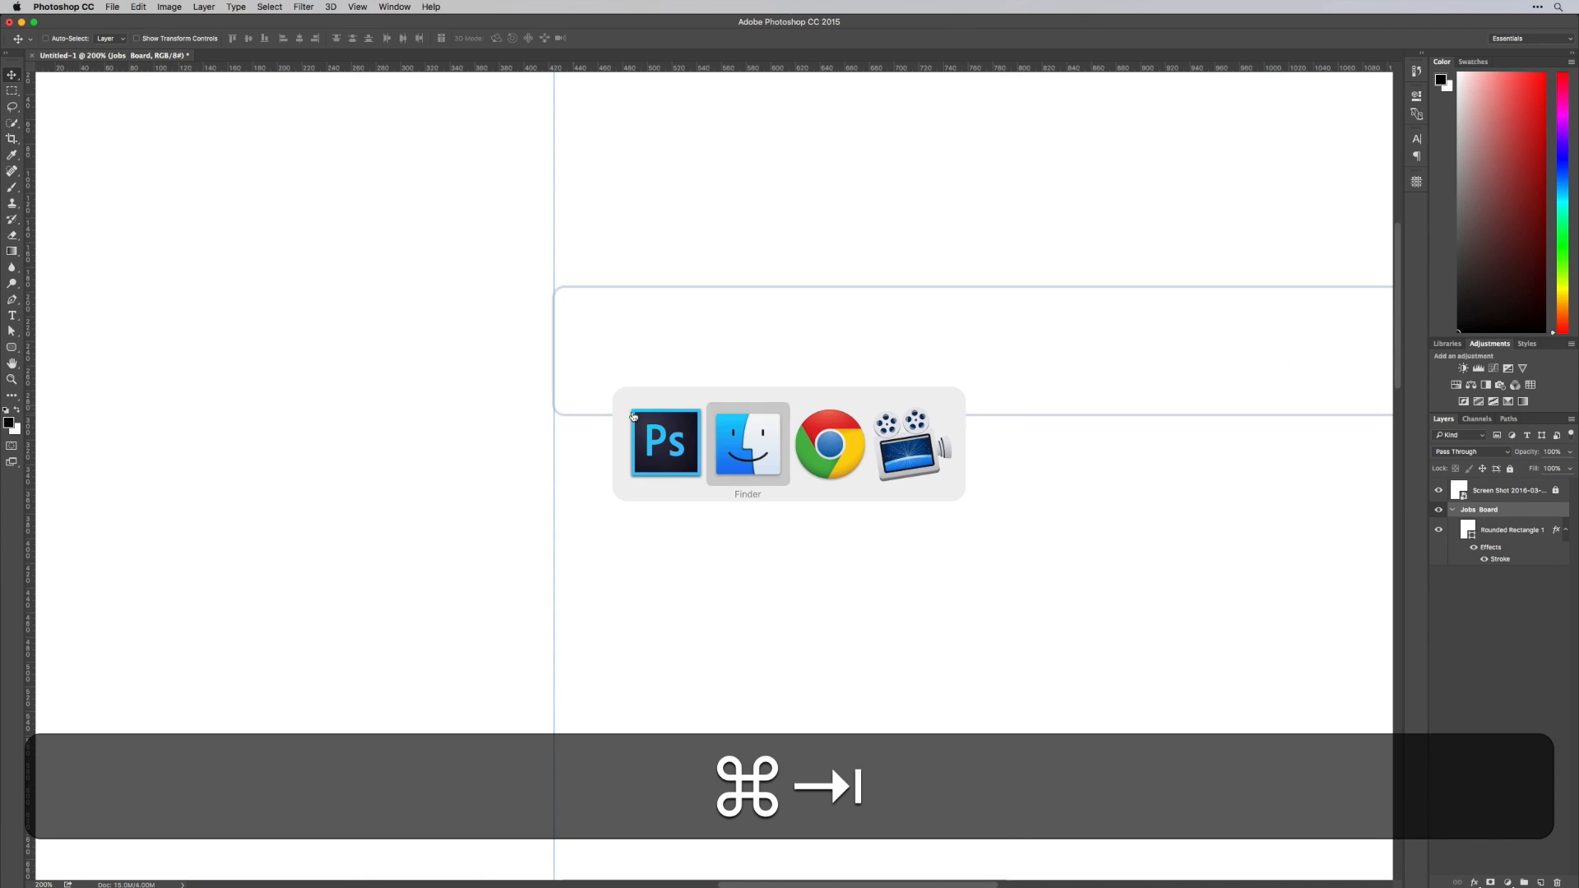
mouse_move(1137, 884)
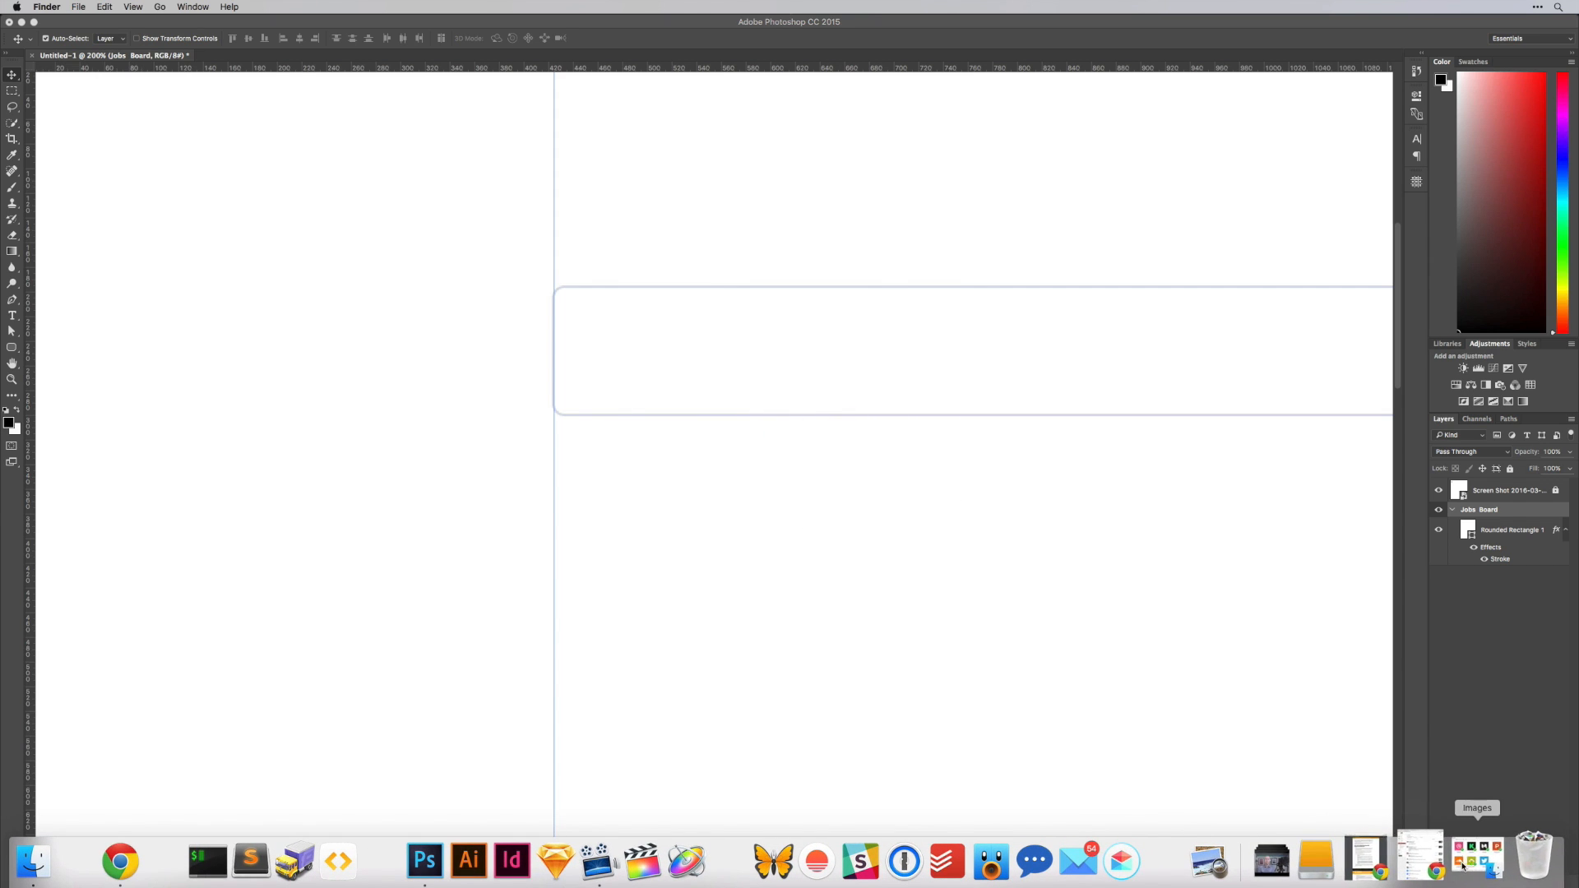
left_click(1501, 862)
left_click_drag(1118, 482, 302, 386)
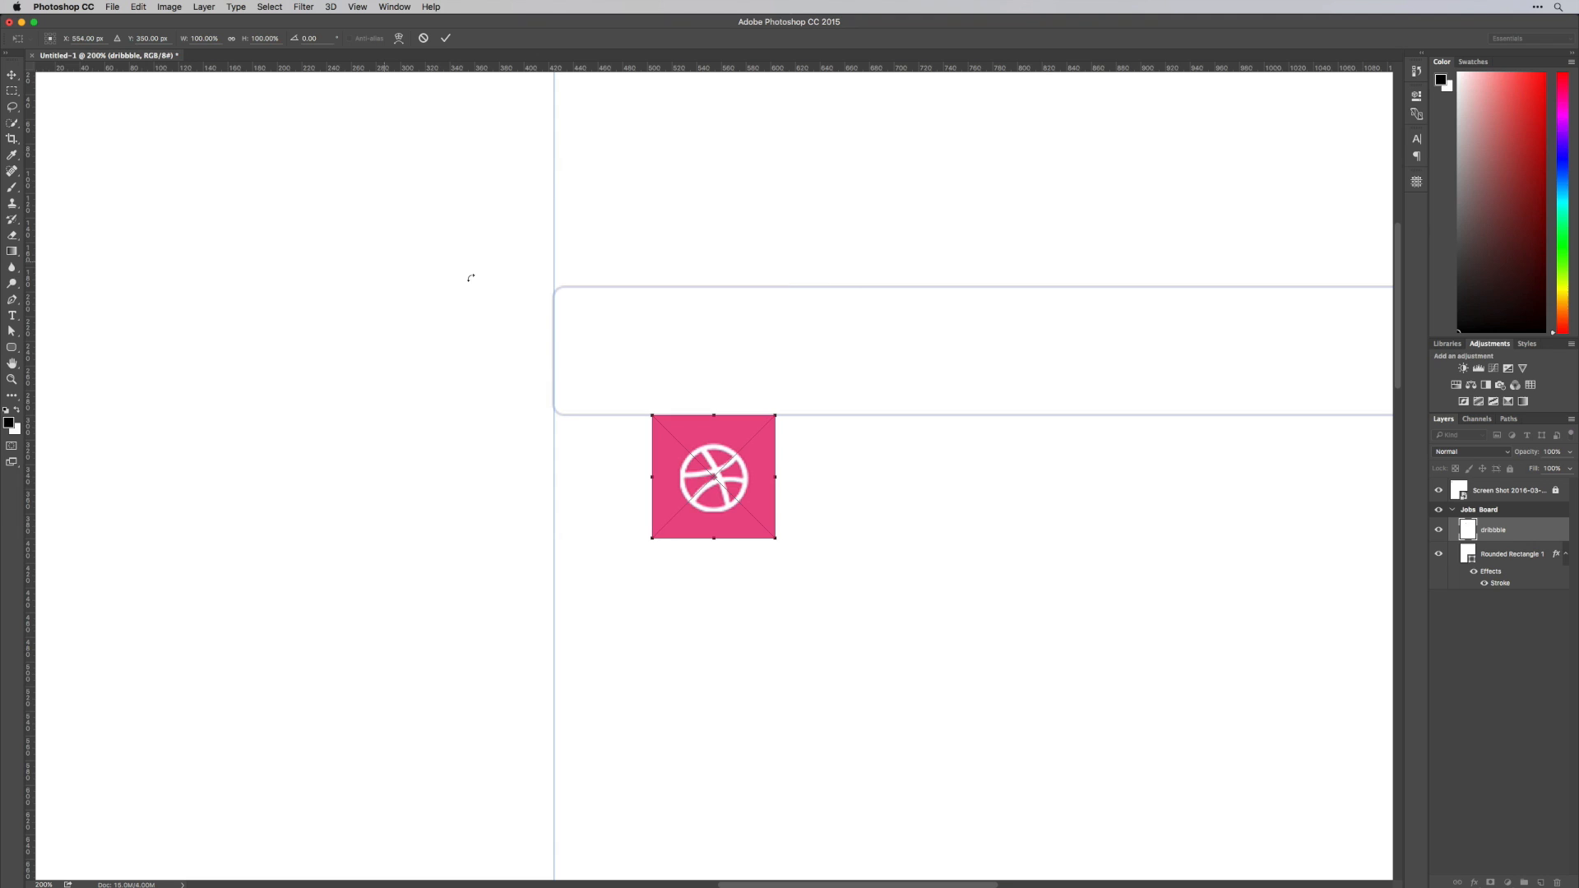
key("Return")
key("Return")
key("Return")
key("Return")
key("Return")
key("Return")
key("Return")
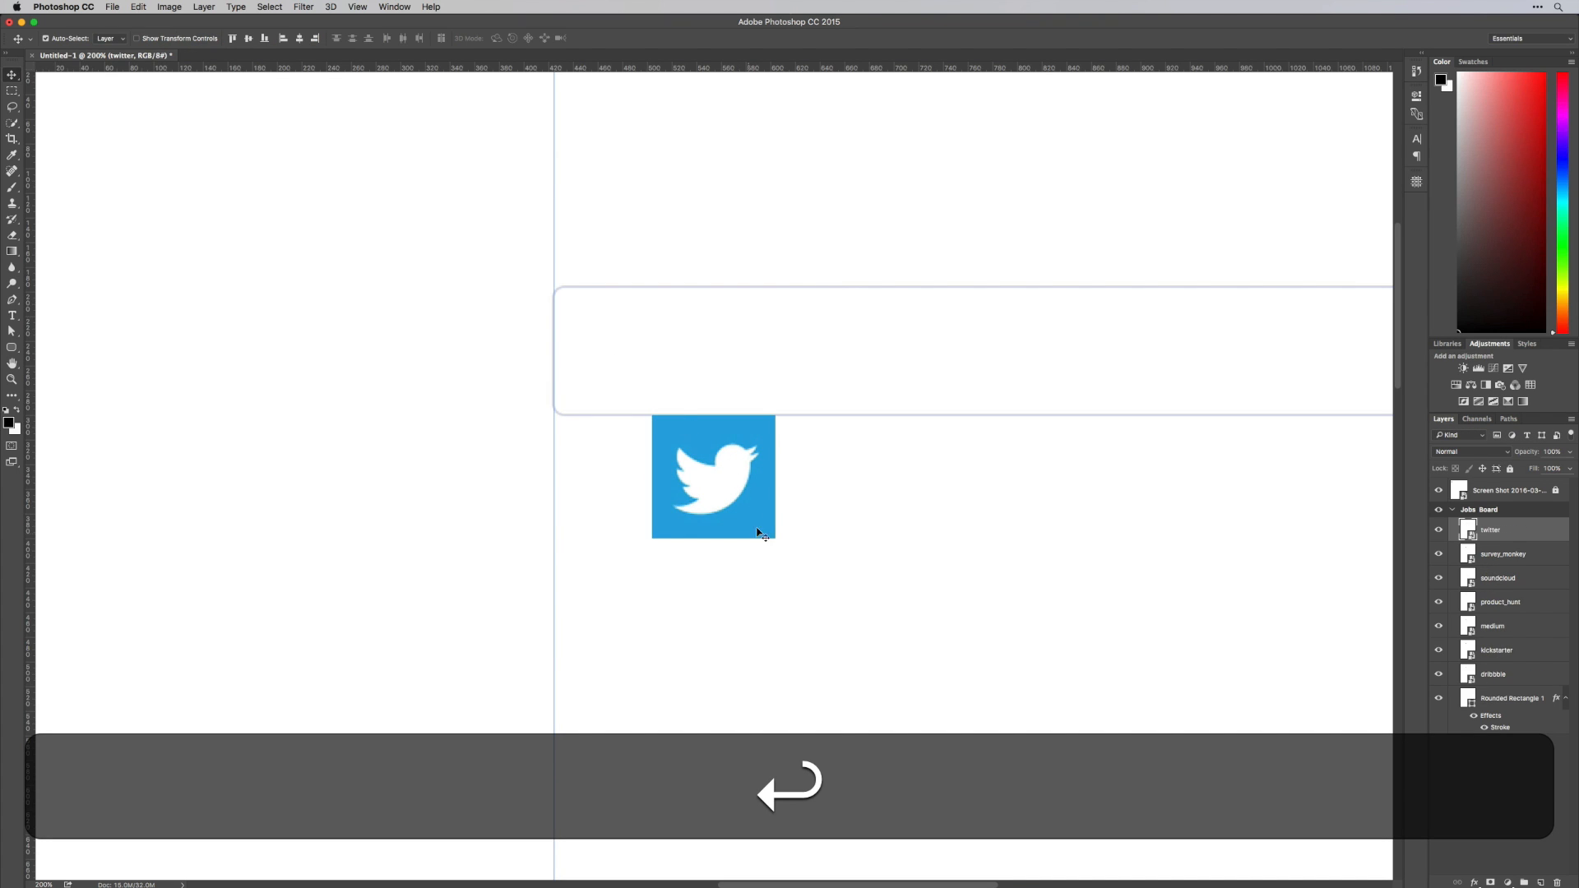
Spread the stacked logos into a vertical column beside the card: dribbble, twitter, survey_monkey, soundcloud, product_hunt, medium and kickstarter
left_click_drag(776, 531, 387, 472)
left_click(450, 400)
left_click_drag(374, 332, 374, 641)
left_click_drag(369, 301, 368, 755)
scroll(515, 628, "down", 5)
scroll(515, 627, "left", 4)
key("super+alt+shift+t")
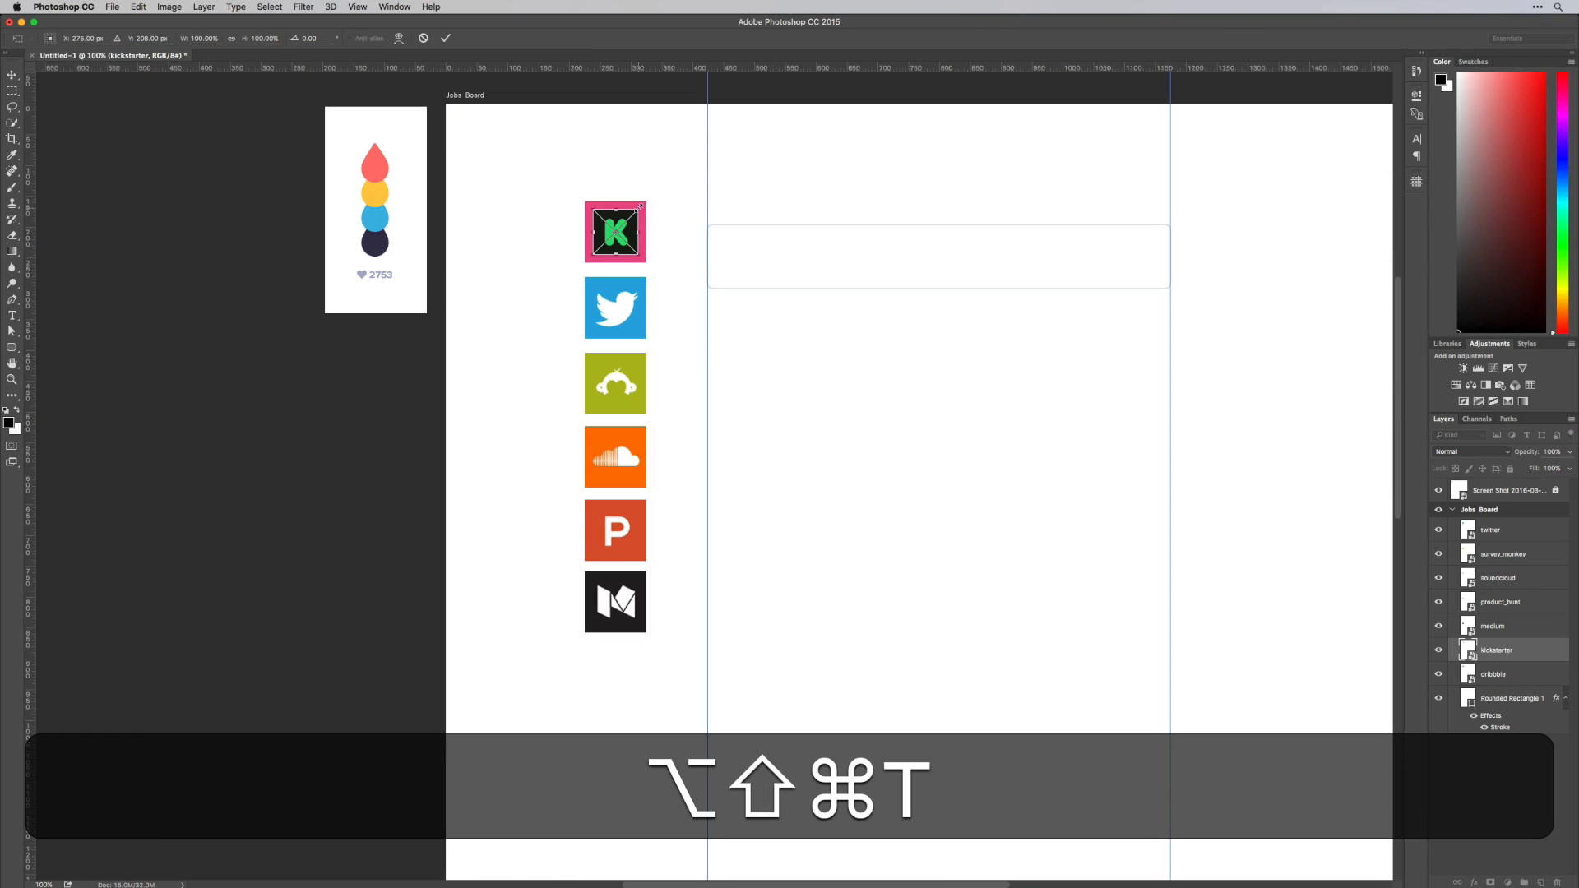
left_click_drag(641, 206, 653, 668)
key("Return")
Scale down all seven logos together and move the column to the artboard's upper-left edge
left_click_drag(712, 476, 481, 553)
left_click_drag(315, 284, 367, 650)
key("super+t")
key("Return")
left_click_drag(390, 374, 263, 274)
left_click(479, 381)
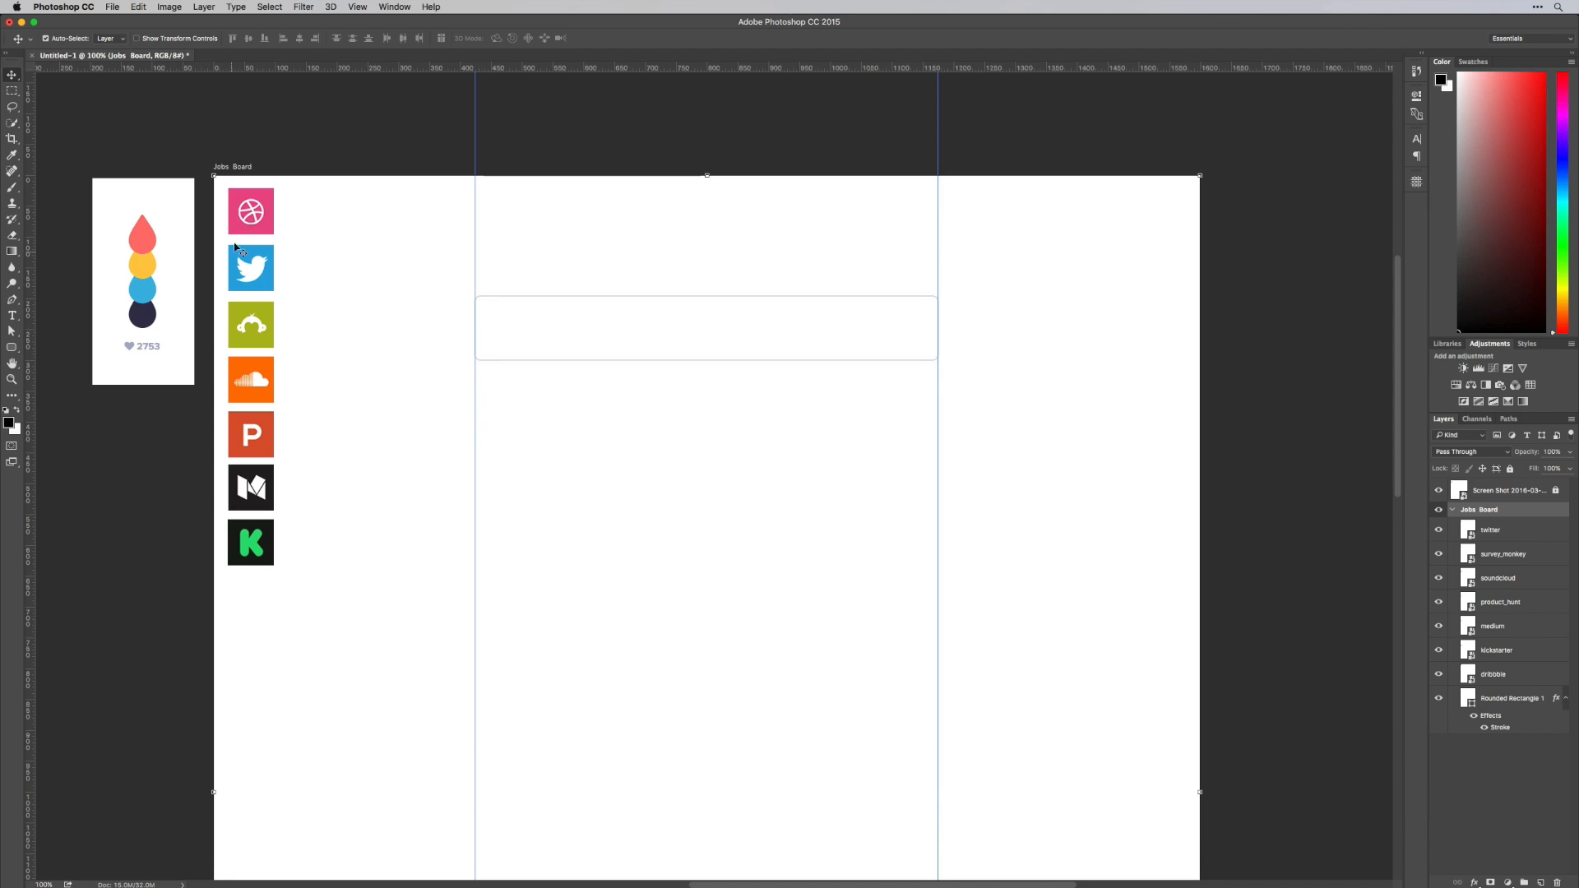
Move the twitter logo into the left end of the outlined card, centred vertically
left_click_drag(247, 266, 778, 493)
key("super+equal")
left_click_drag(593, 406, 597, 407)
Draw a 72 × 72 px rounded square over the twitter logo and reduce its corner radius
left_click(13, 347)
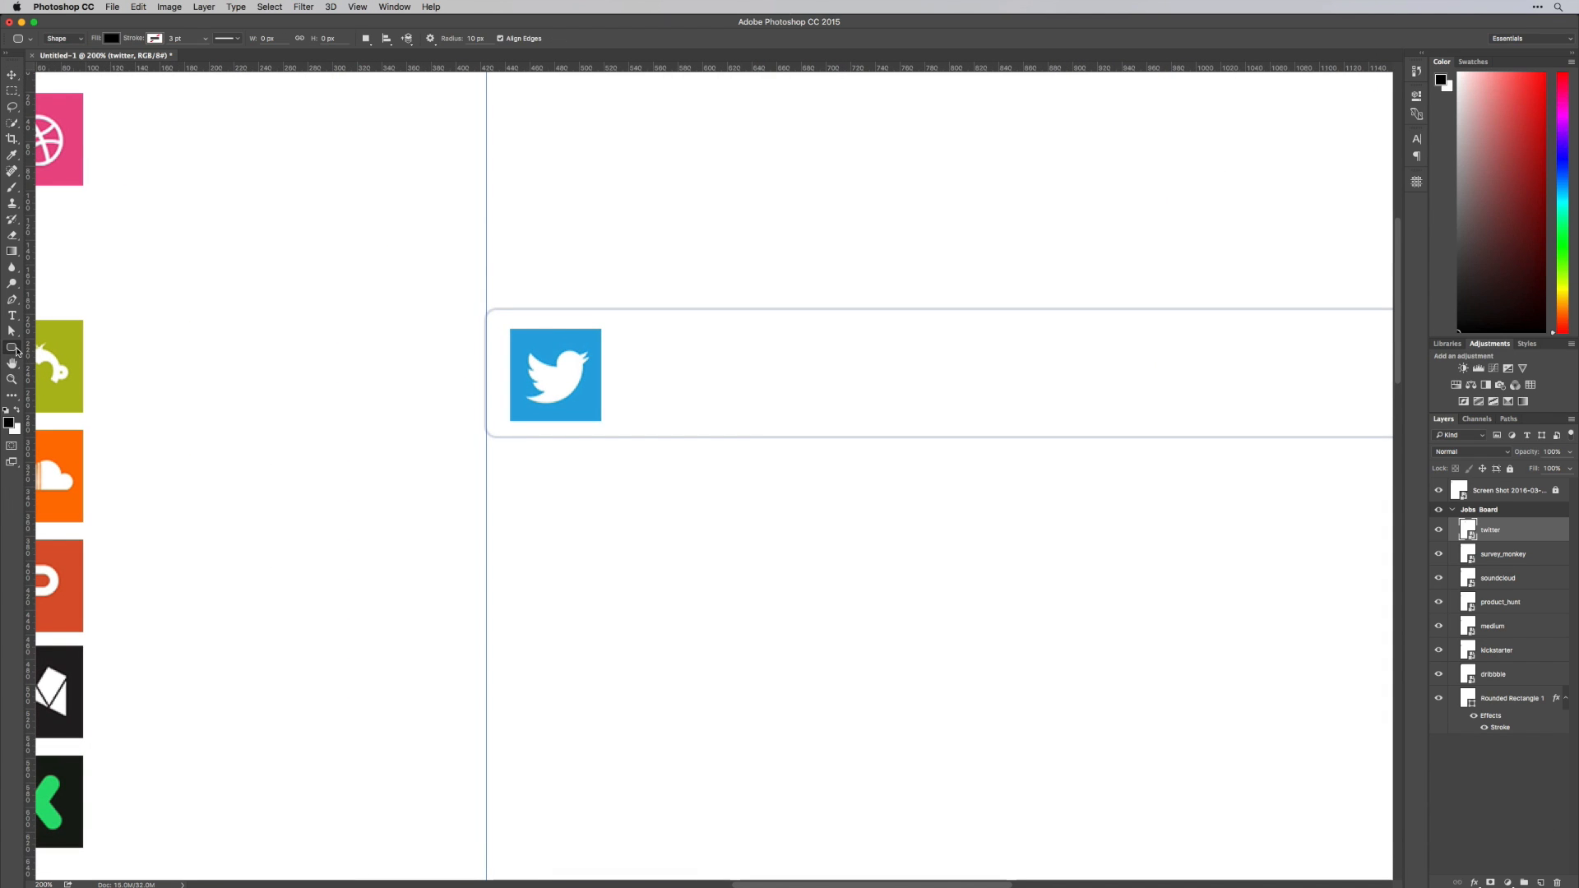
left_click(78, 358)
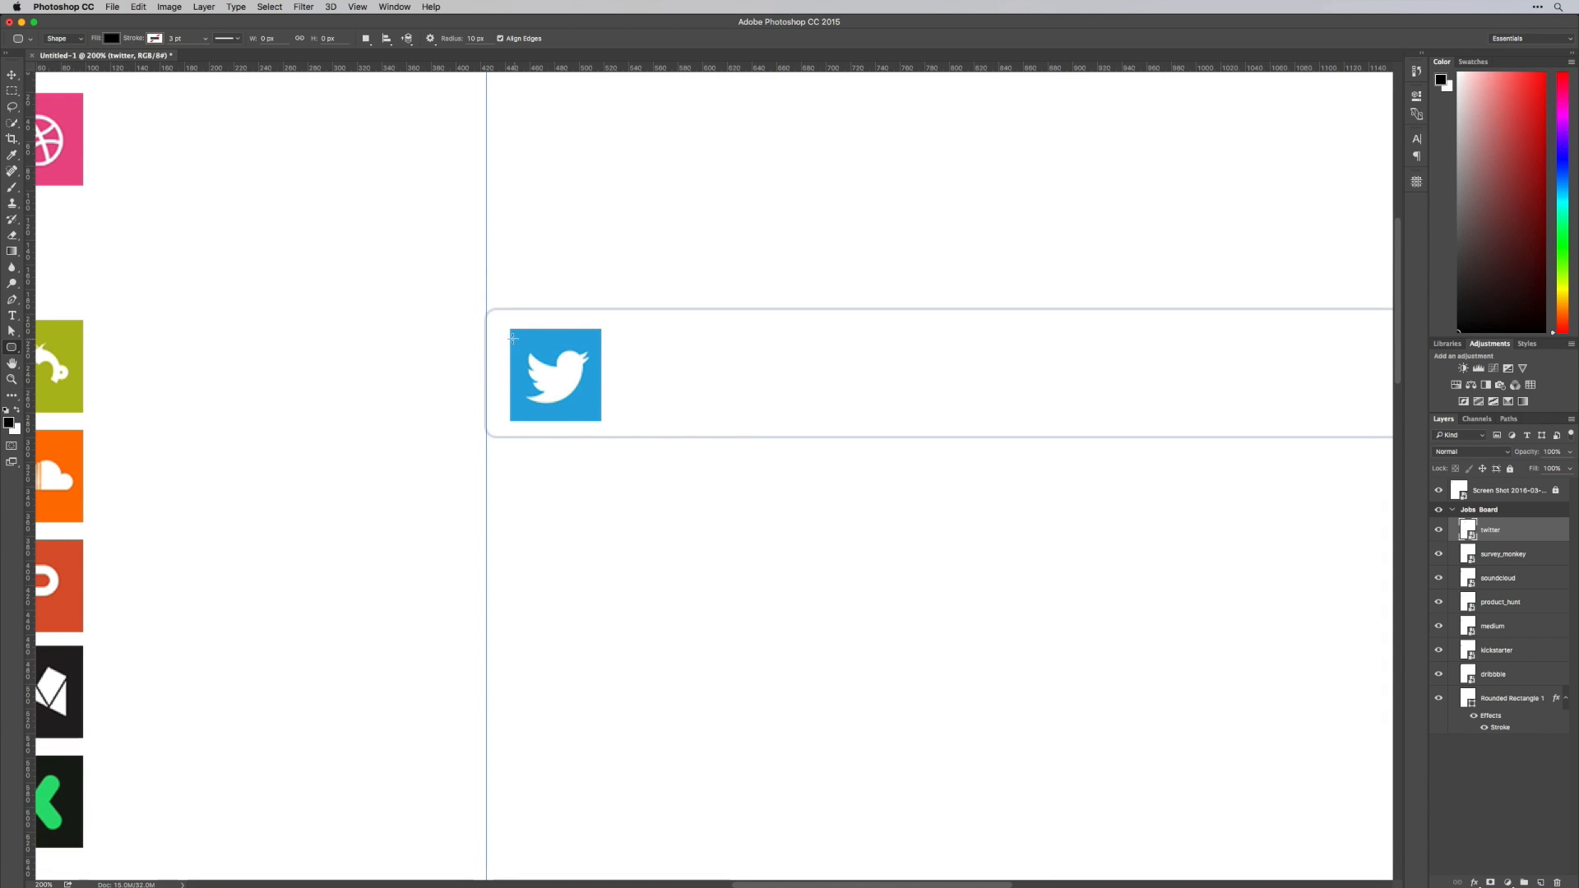
left_click_drag(510, 330, 601, 422)
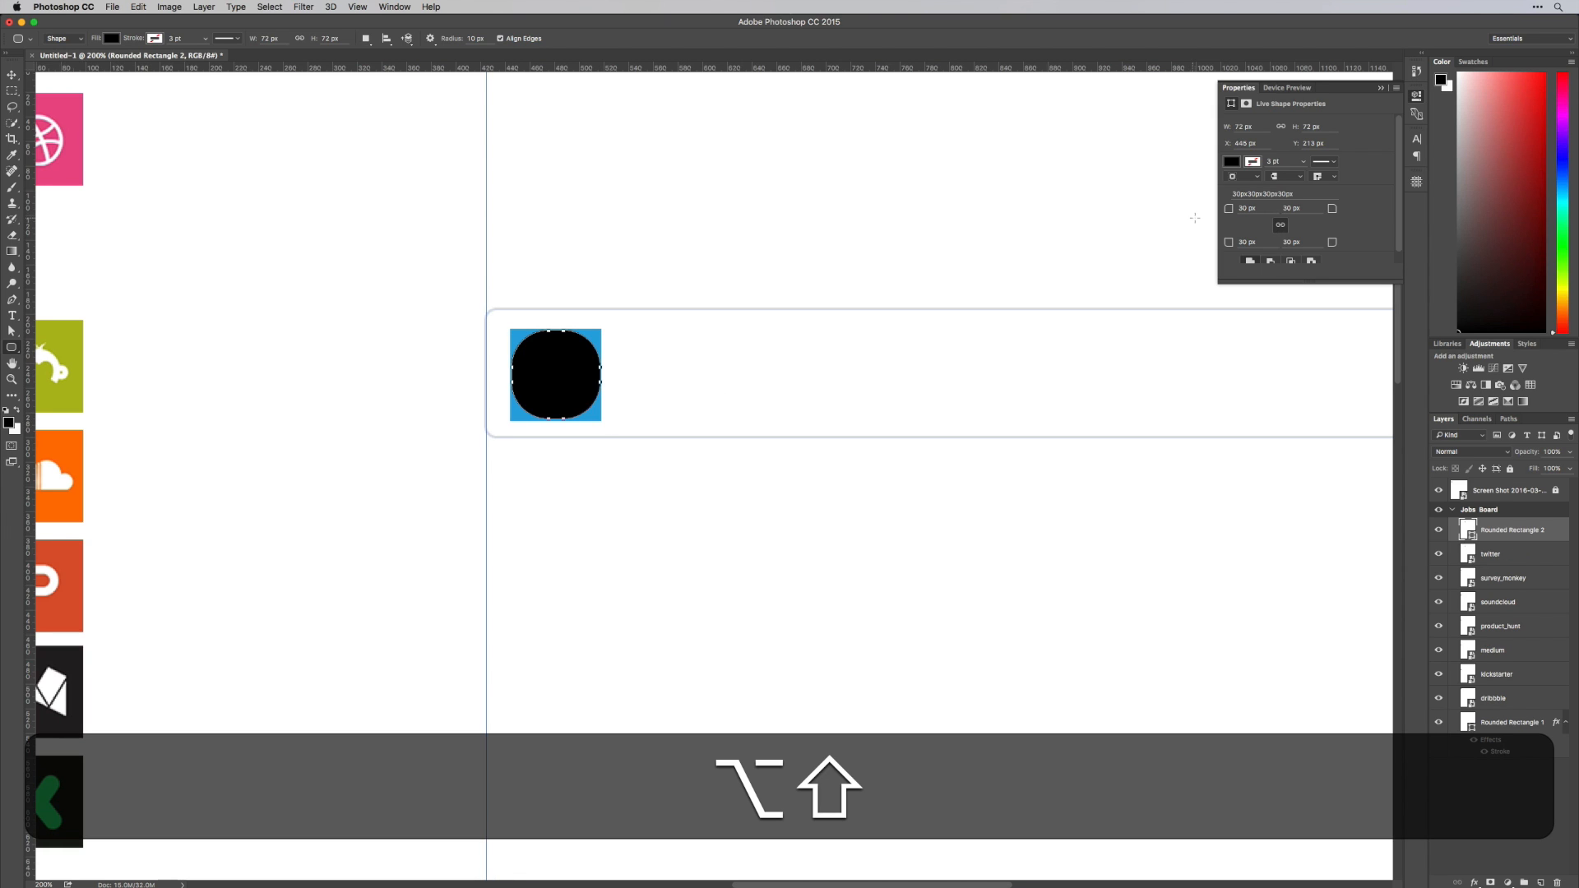
left_click_drag(1229, 214, 1213, 216)
Send the rounded square behind the twitter logo, clip the logo to it and select both layers
left_click(1469, 532)
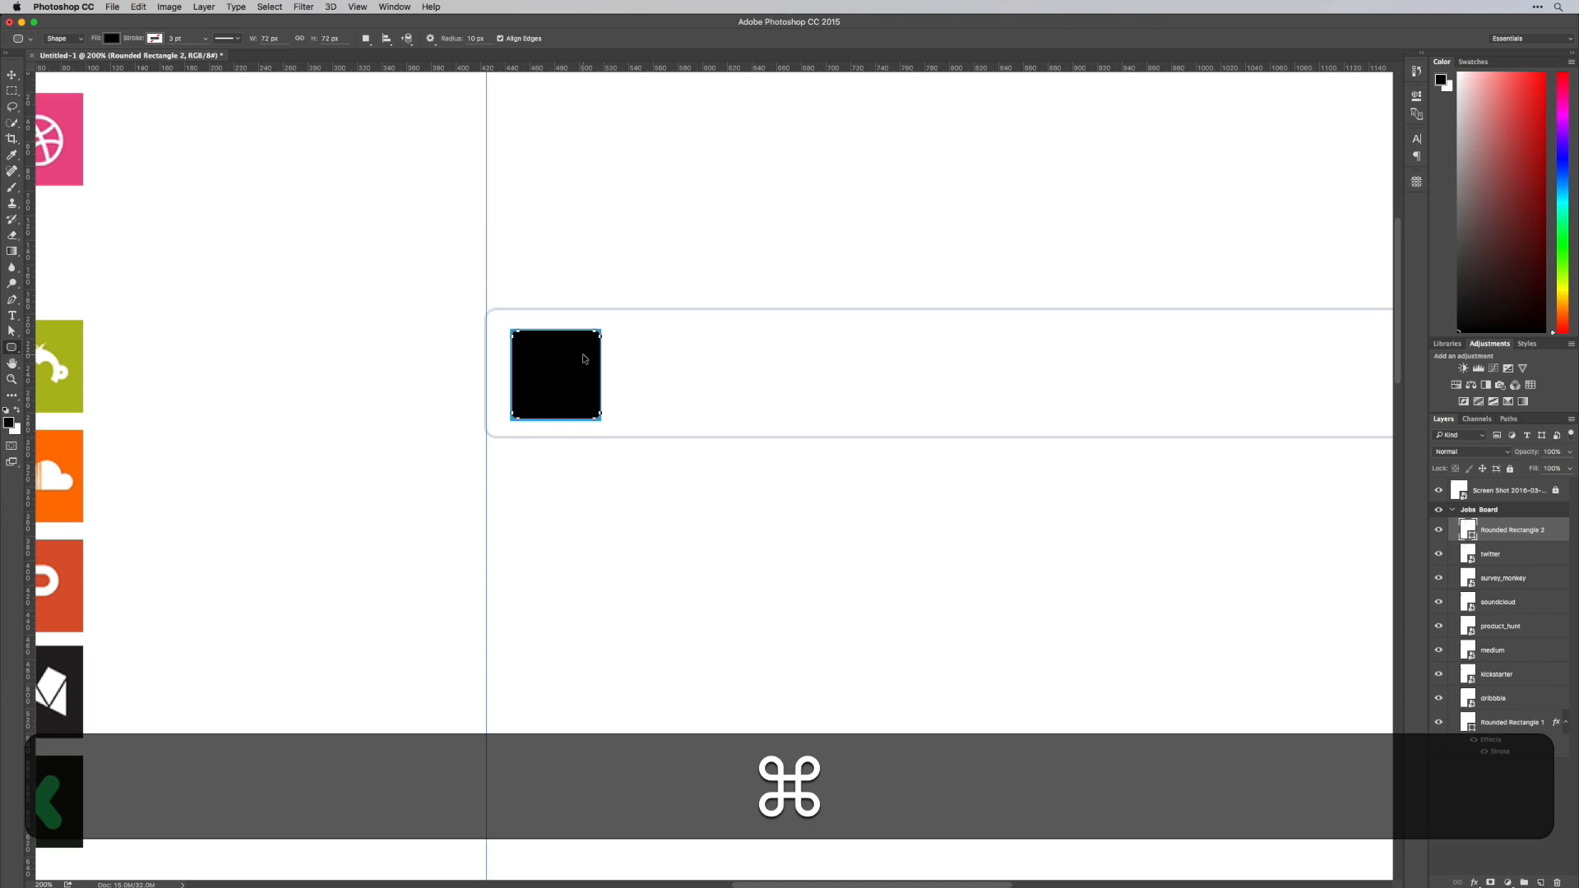
key("super+bracketleft")
key("v")
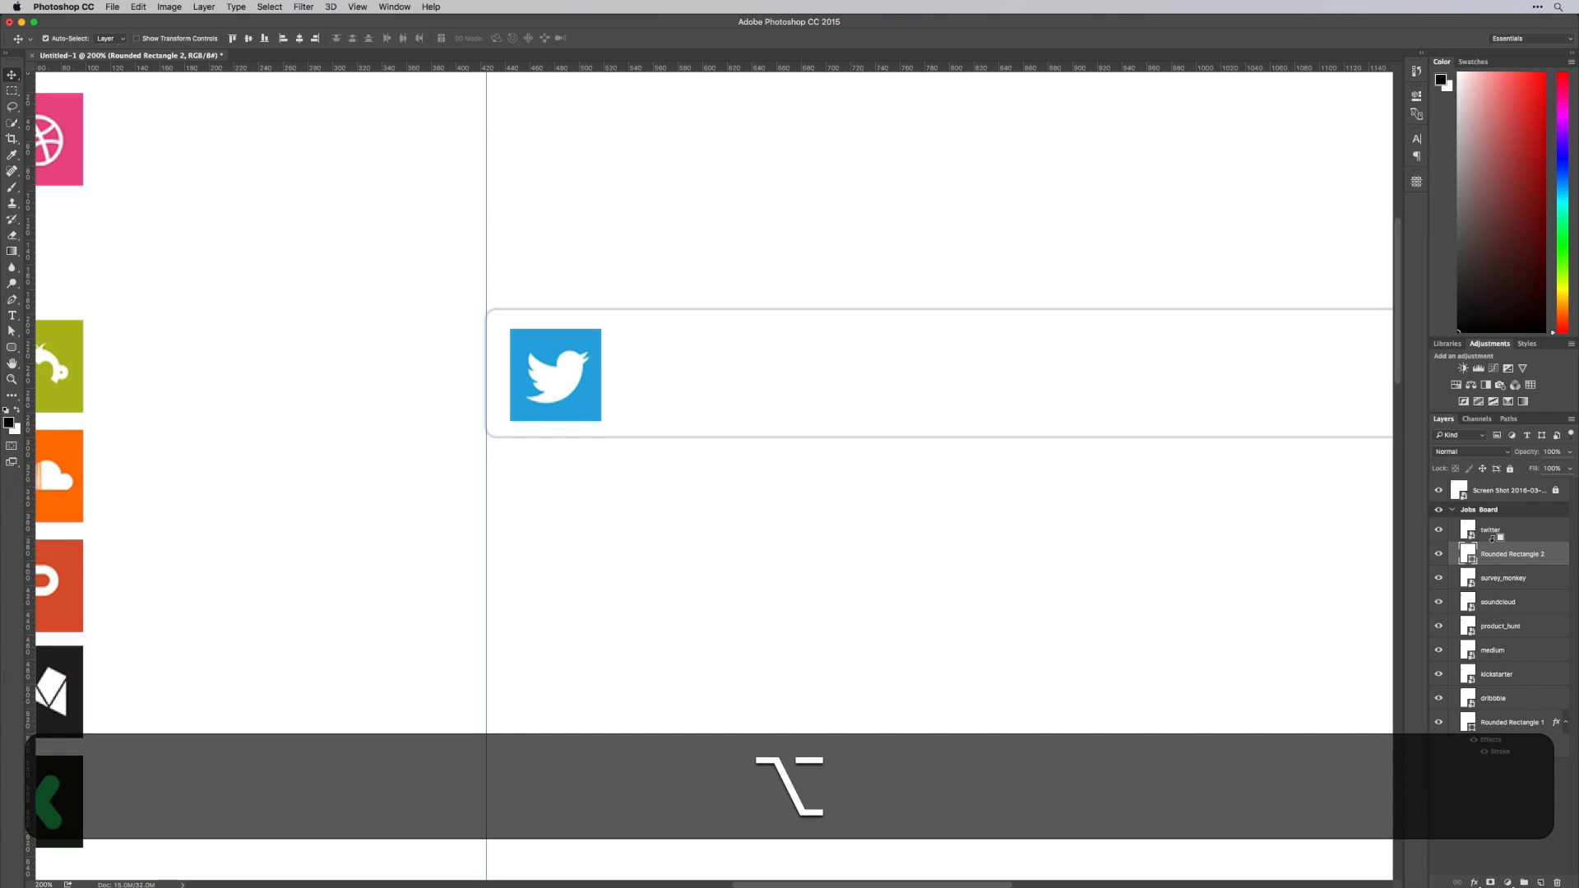
left_click(1493, 540, "alt")
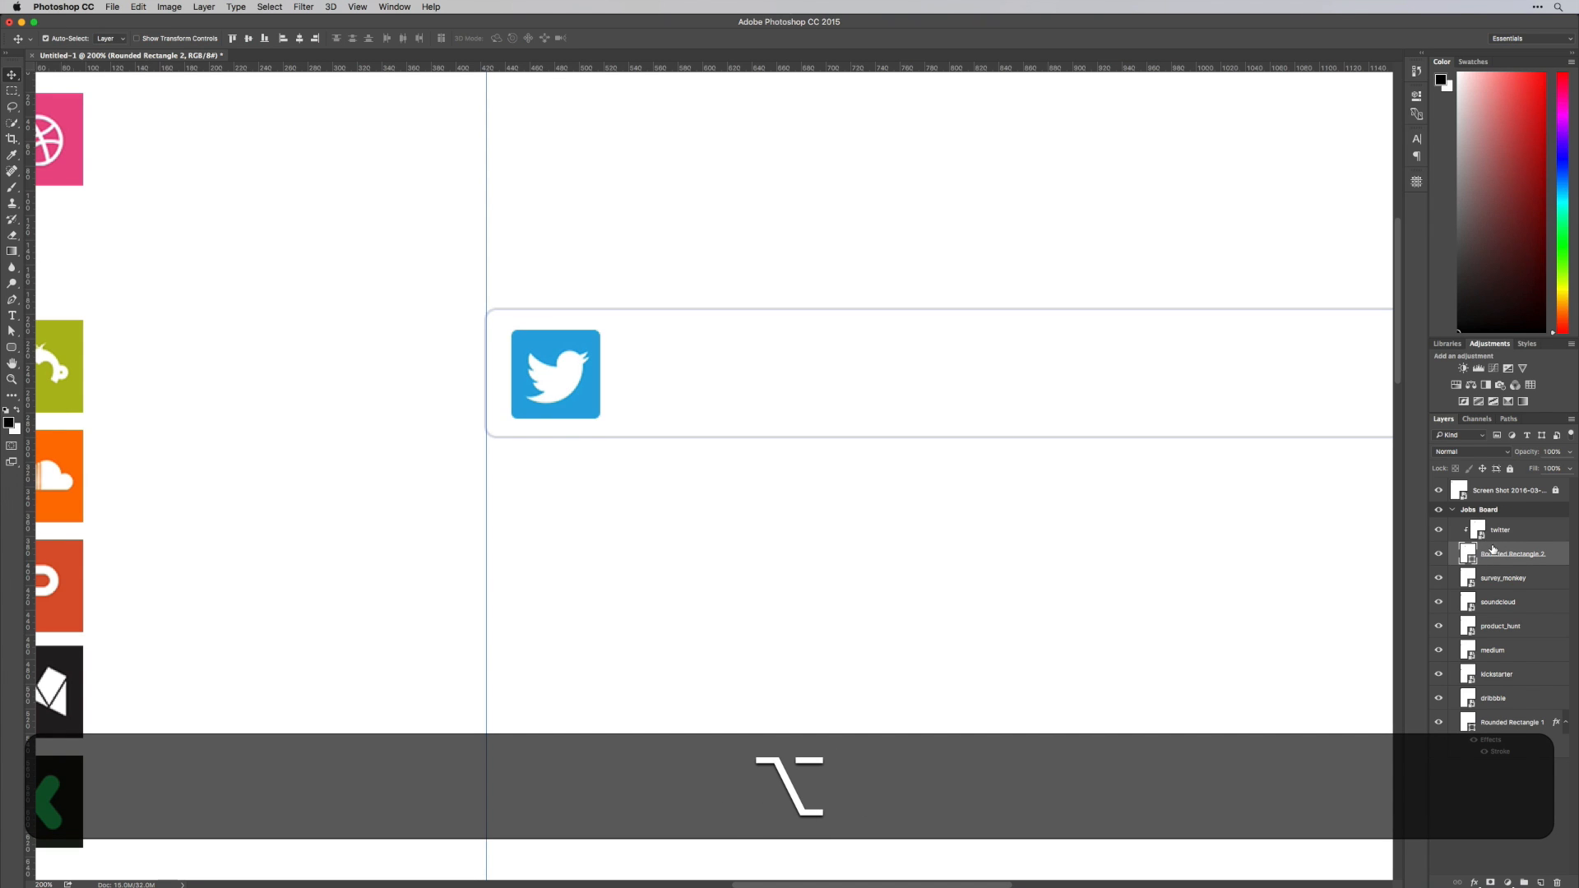
left_click(1492, 530, "shift")
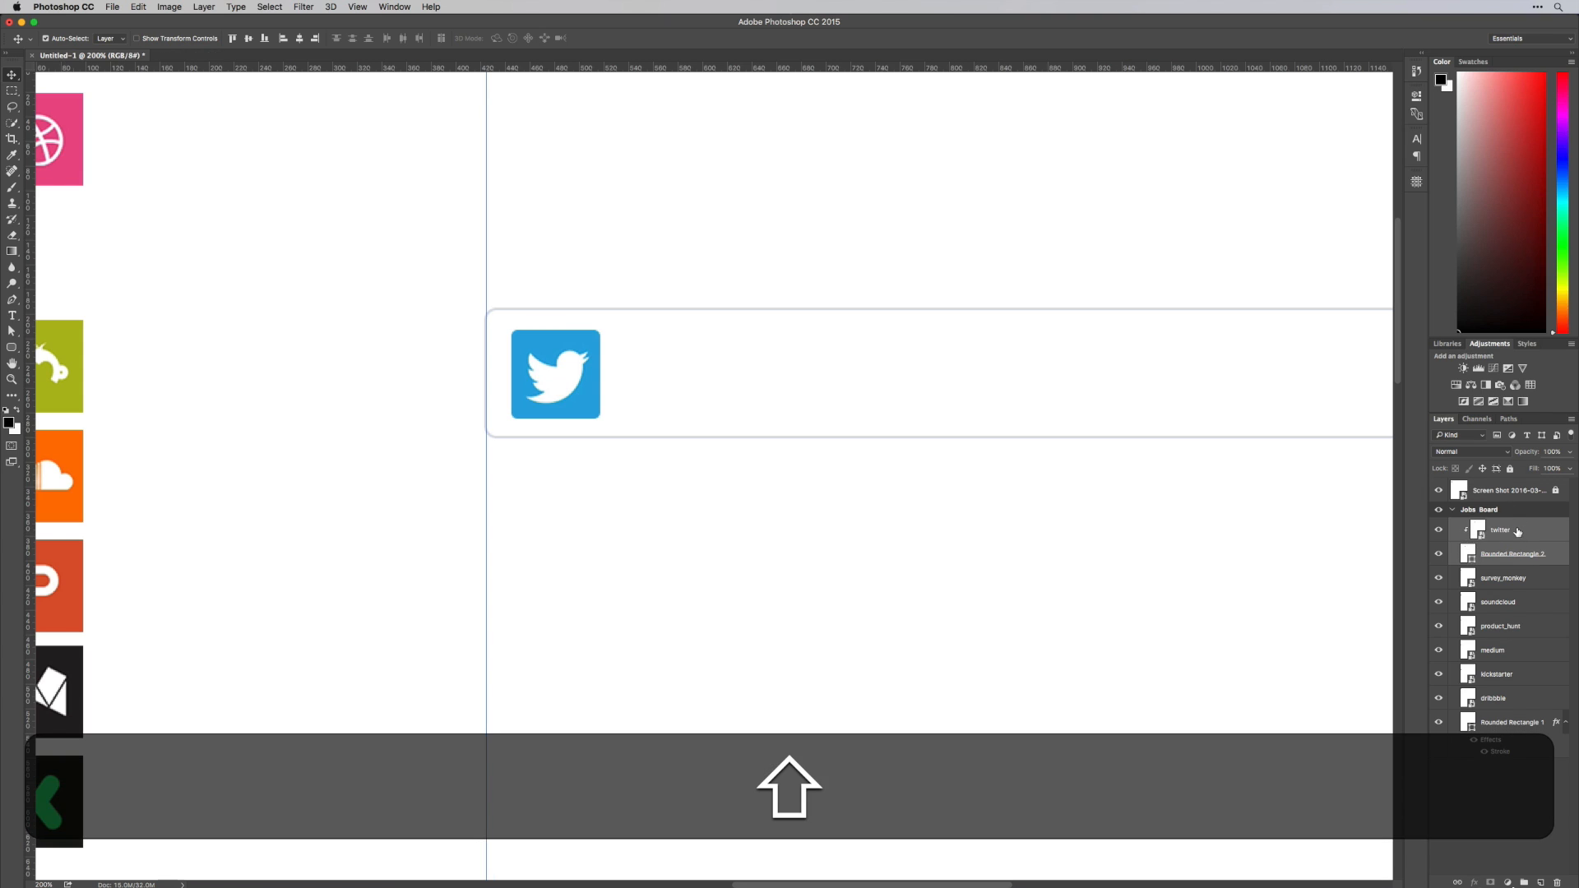
Link the twitter logo and rounded square layers, then shift the linked logo slightly left inside the card
right_click(1492, 530)
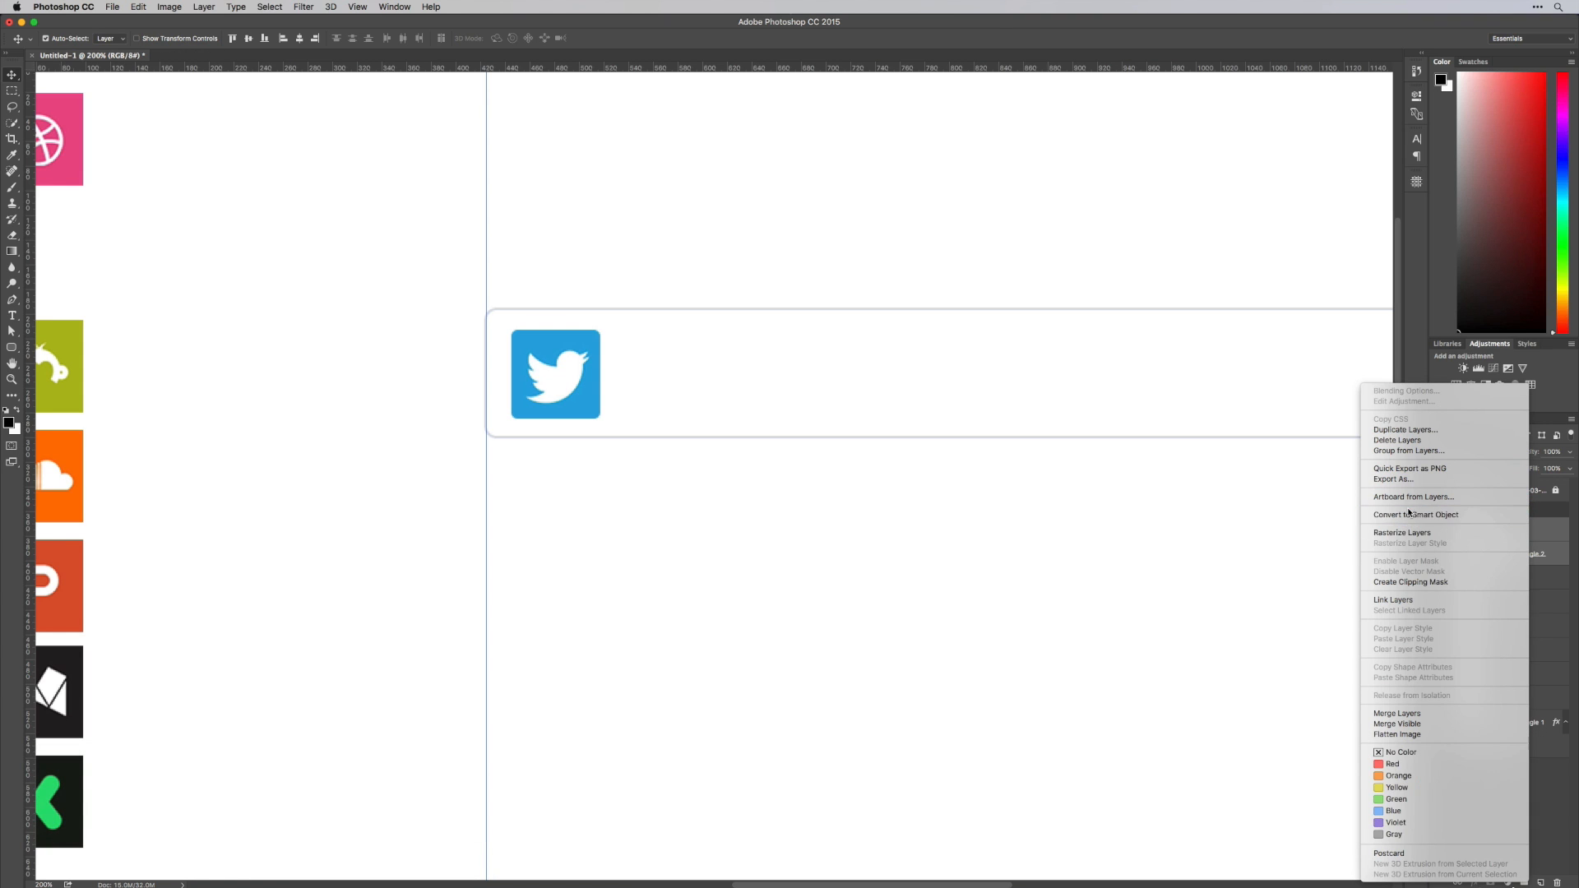
left_click(1399, 603)
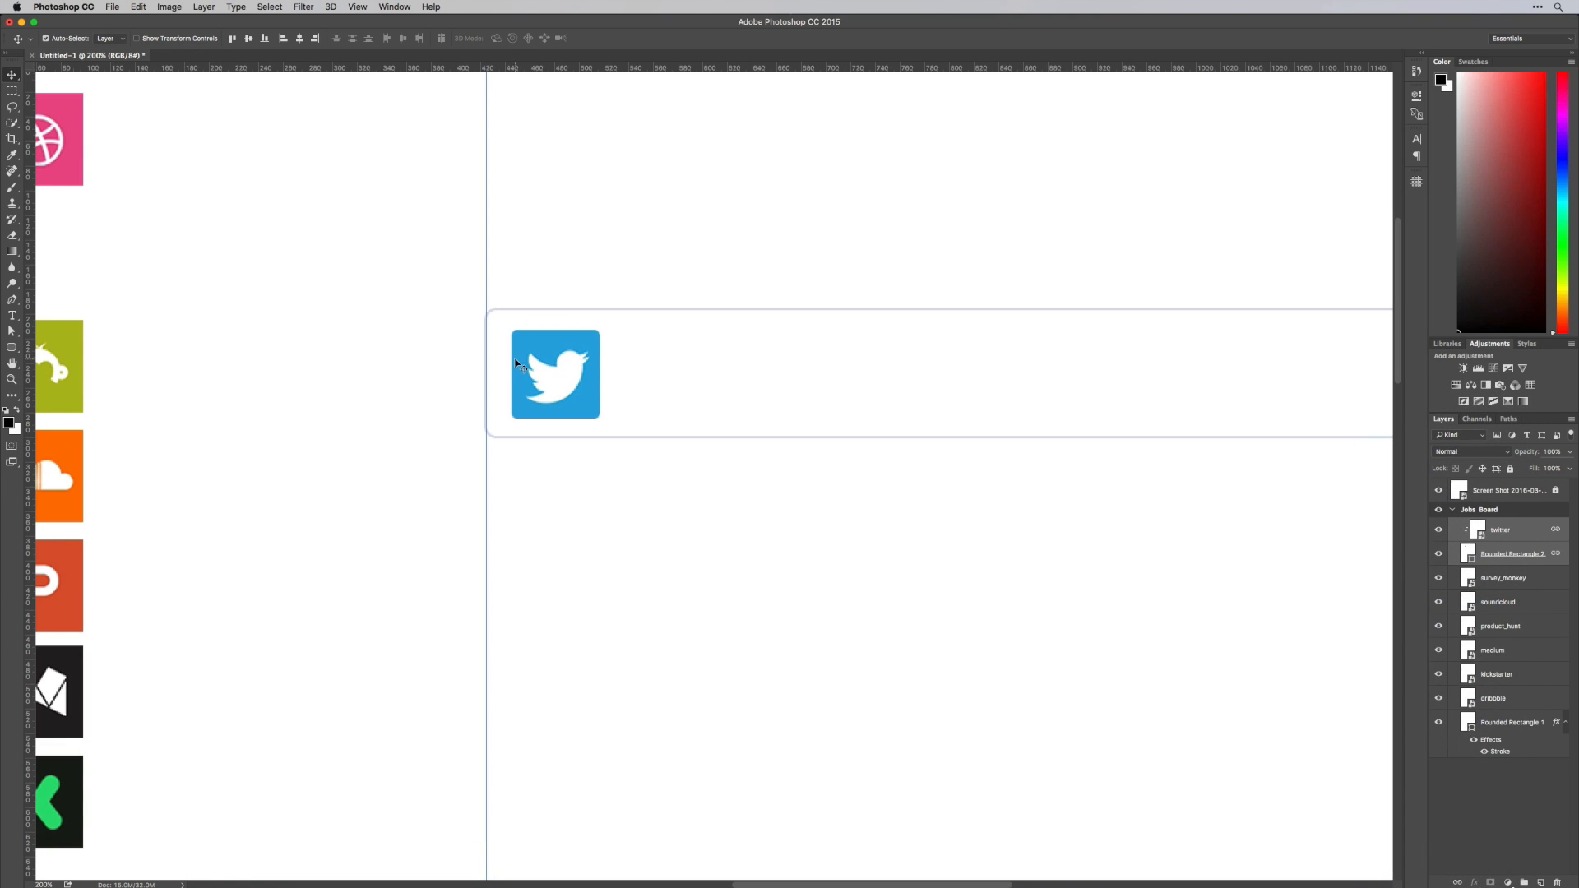
left_click_drag(522, 366, 567, 369)
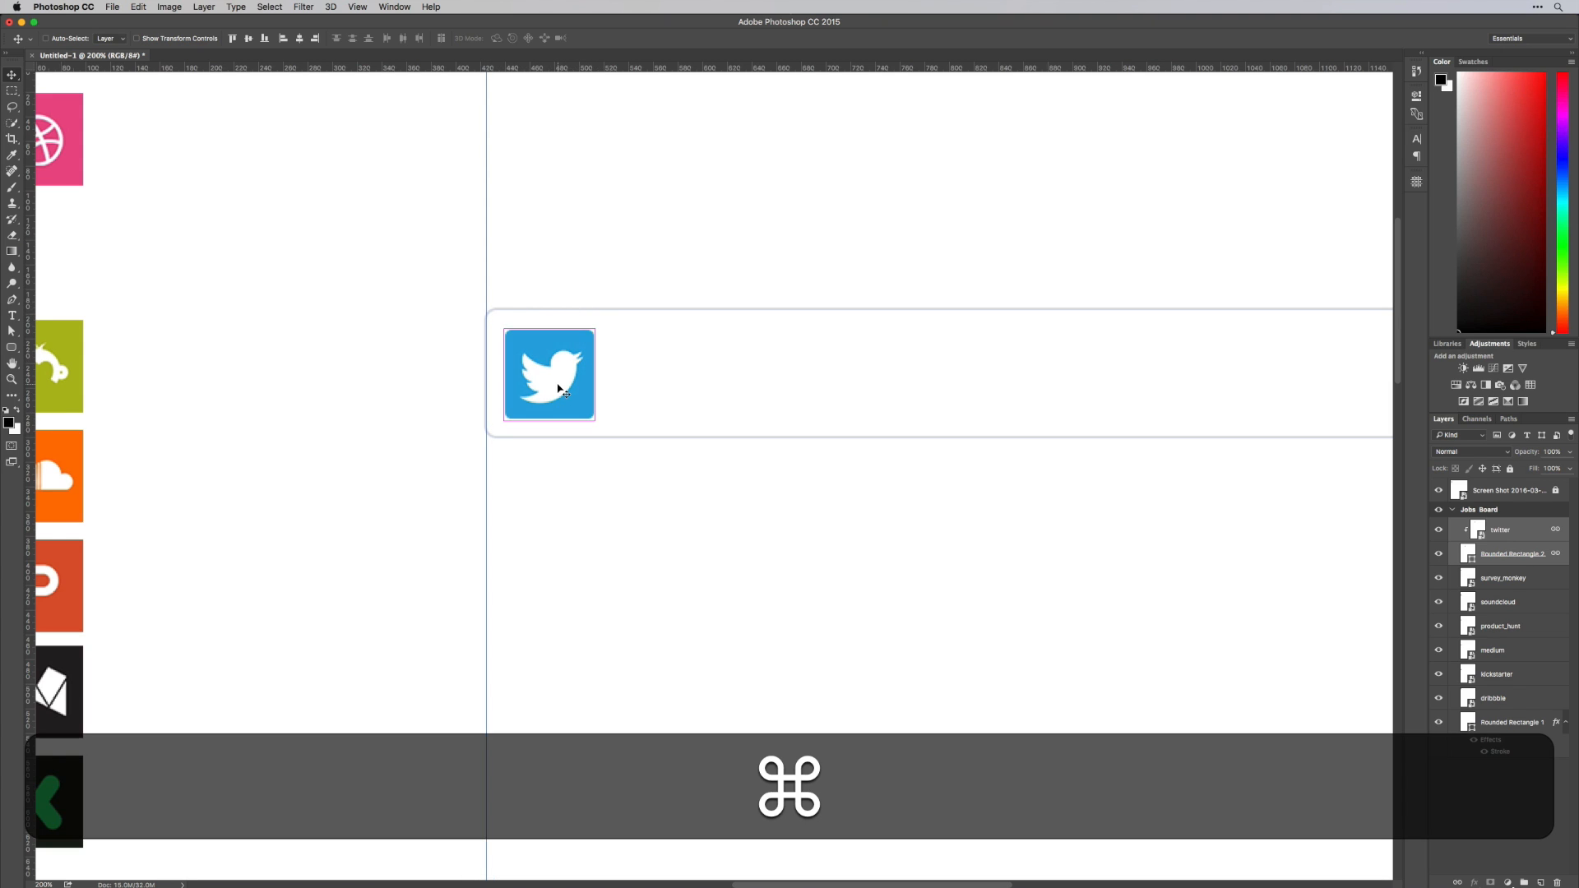
Hide the guides and nudge the linked twitter logo slightly up and left to even out its padding
key("super+semicolon")
left_click(583, 544)
left_click(547, 388)
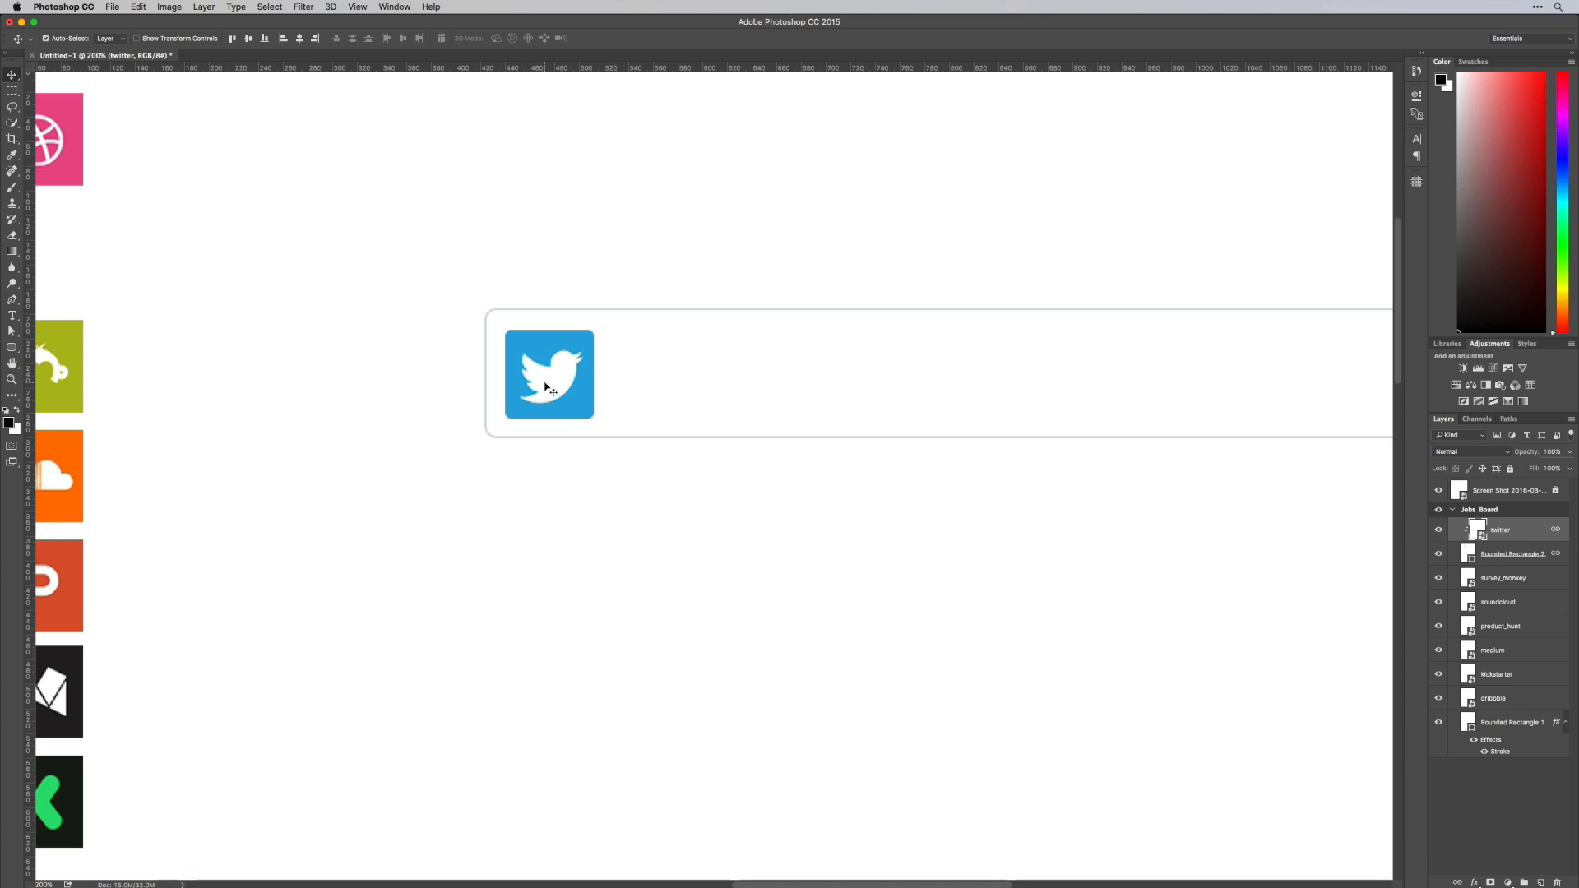
key("Up")
key("Up")
key("Left")
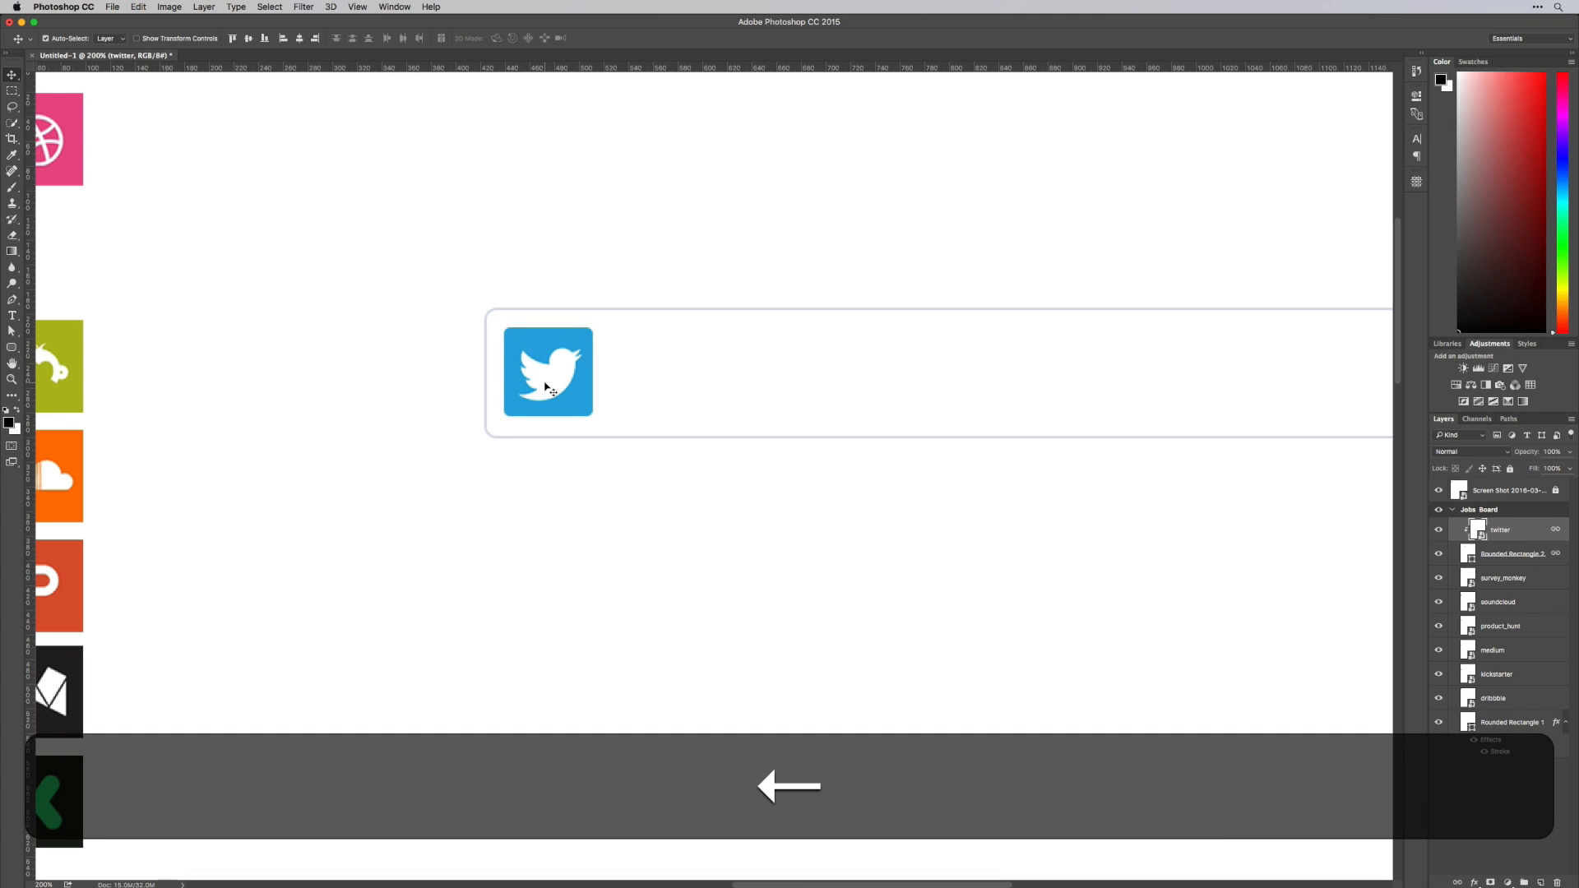
Reduce the outlined card's height slightly from its lower edge so the padding matches around the logo
left_click(612, 393)
key("super+t")
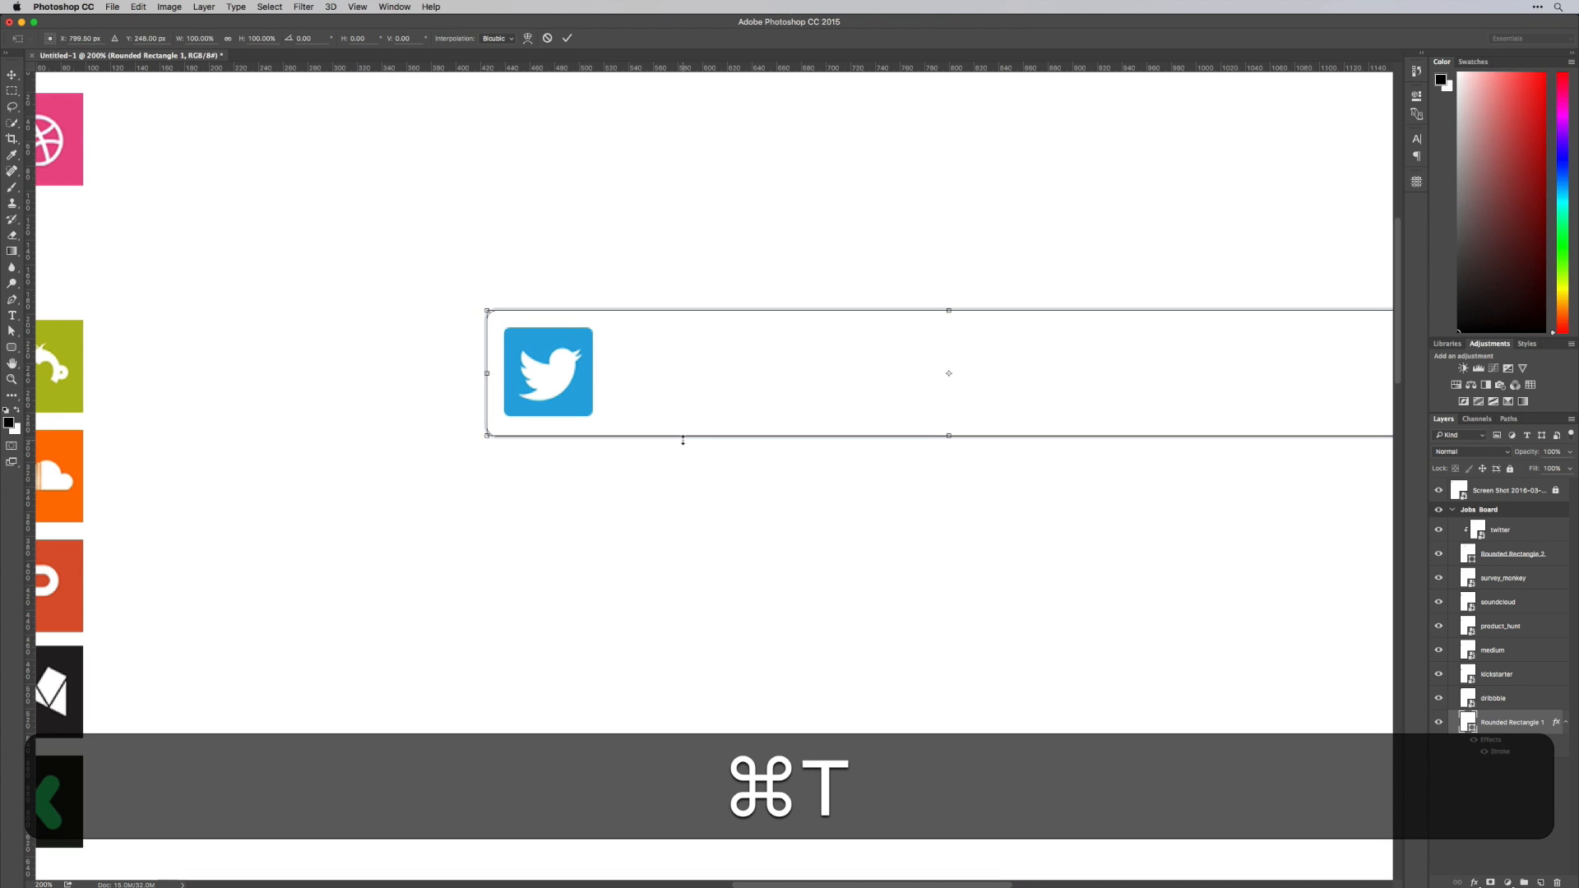
left_click_drag(683, 440, 688, 440)
key("Return")
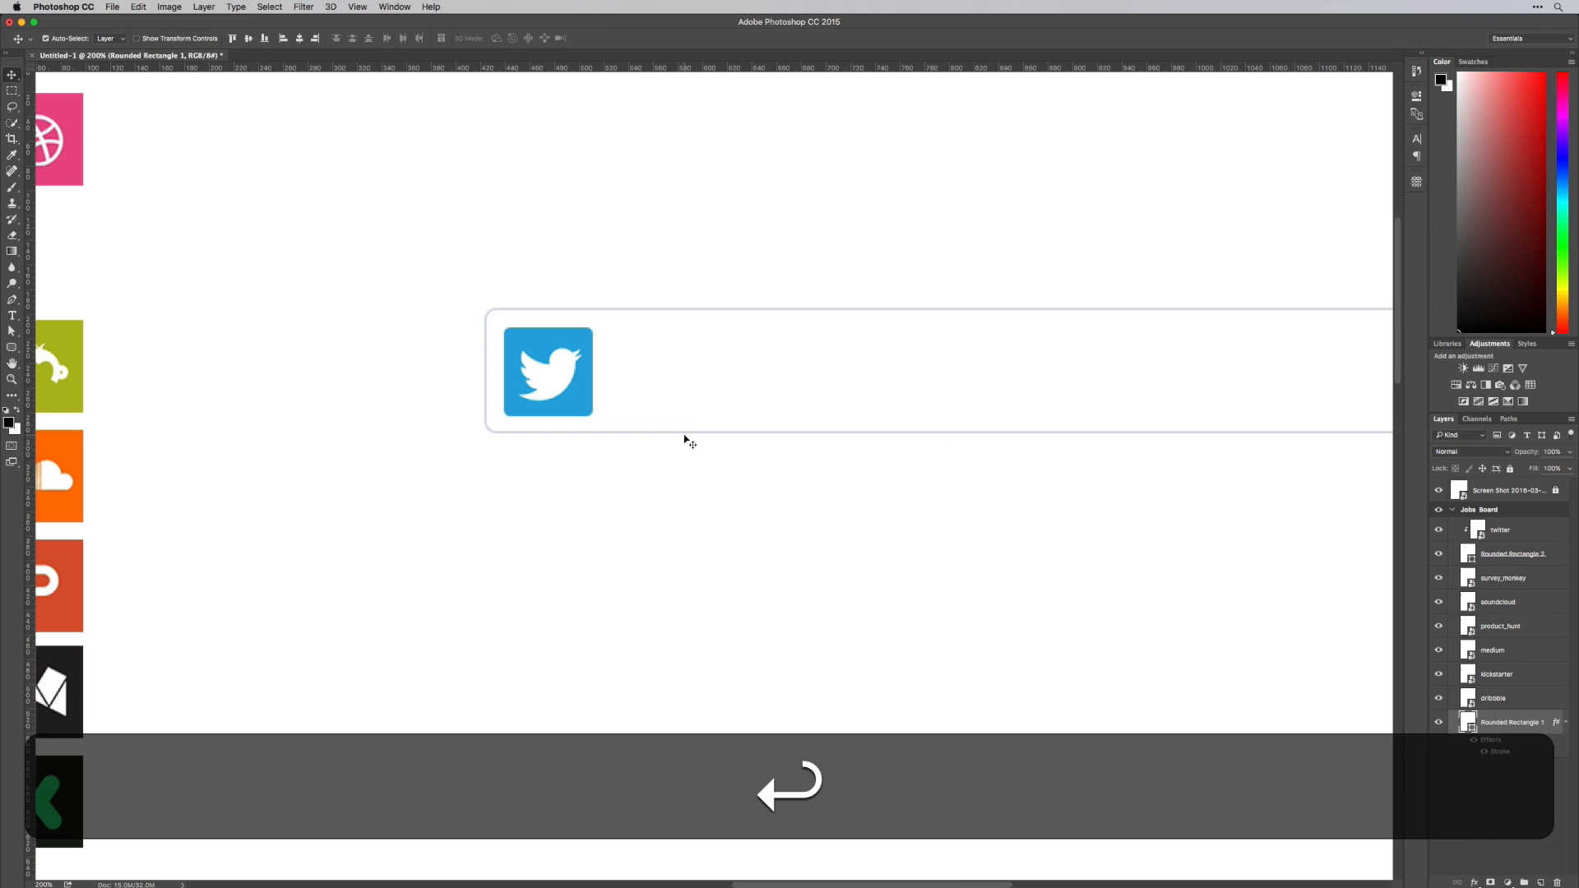
Create a text box above the card containing the job title "UX Designer"
key("space")
left_click_drag(861, 482, 687, 512)
key("t")
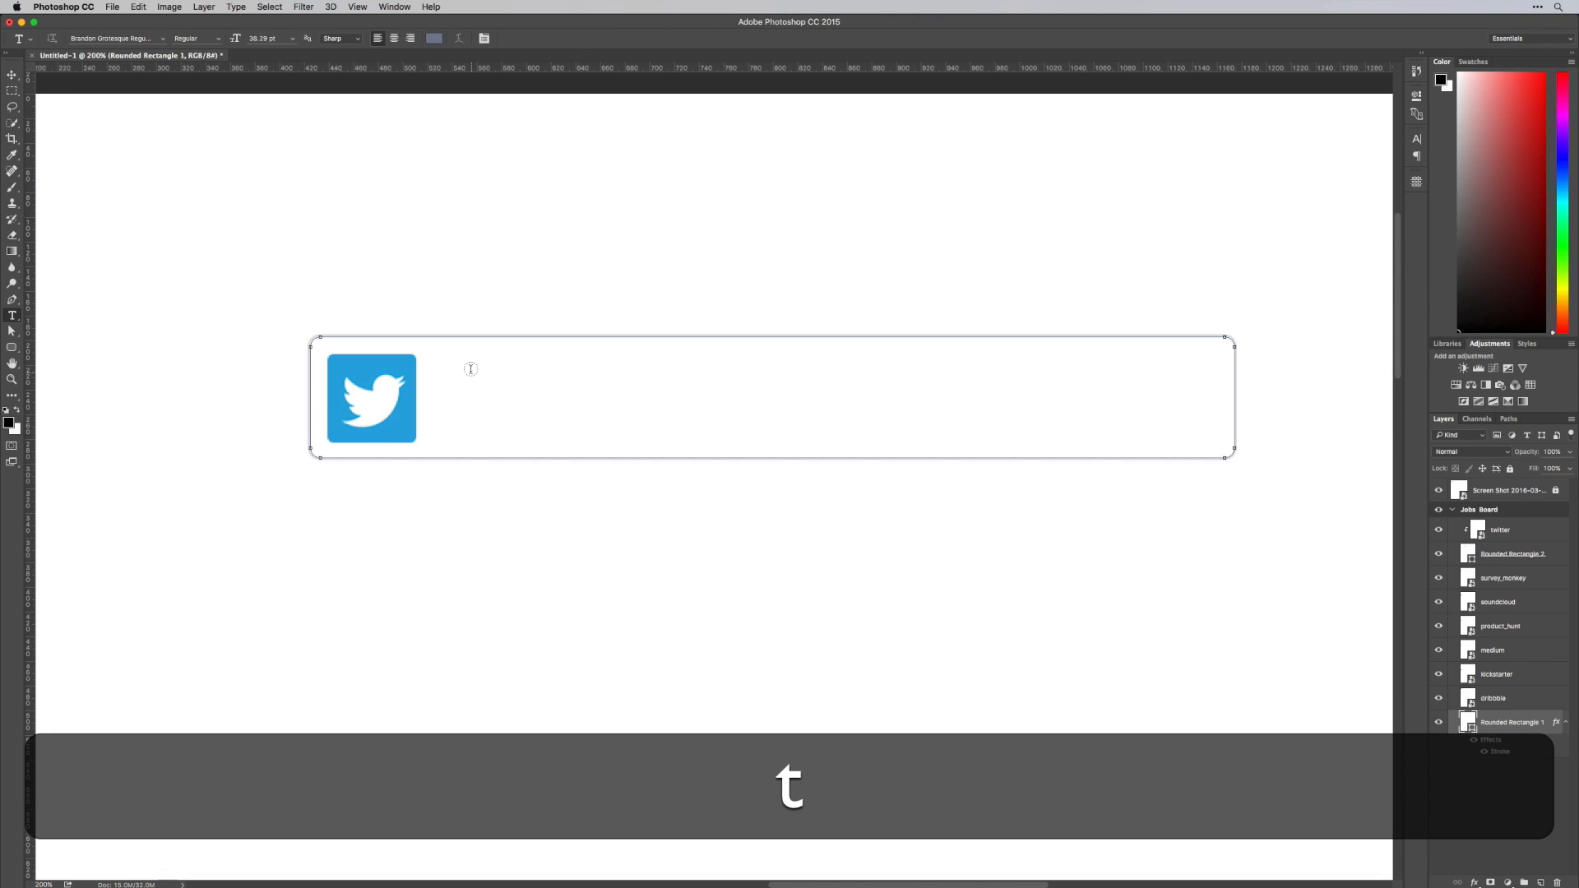
left_click_drag(441, 231, 880, 300)
type("UX")
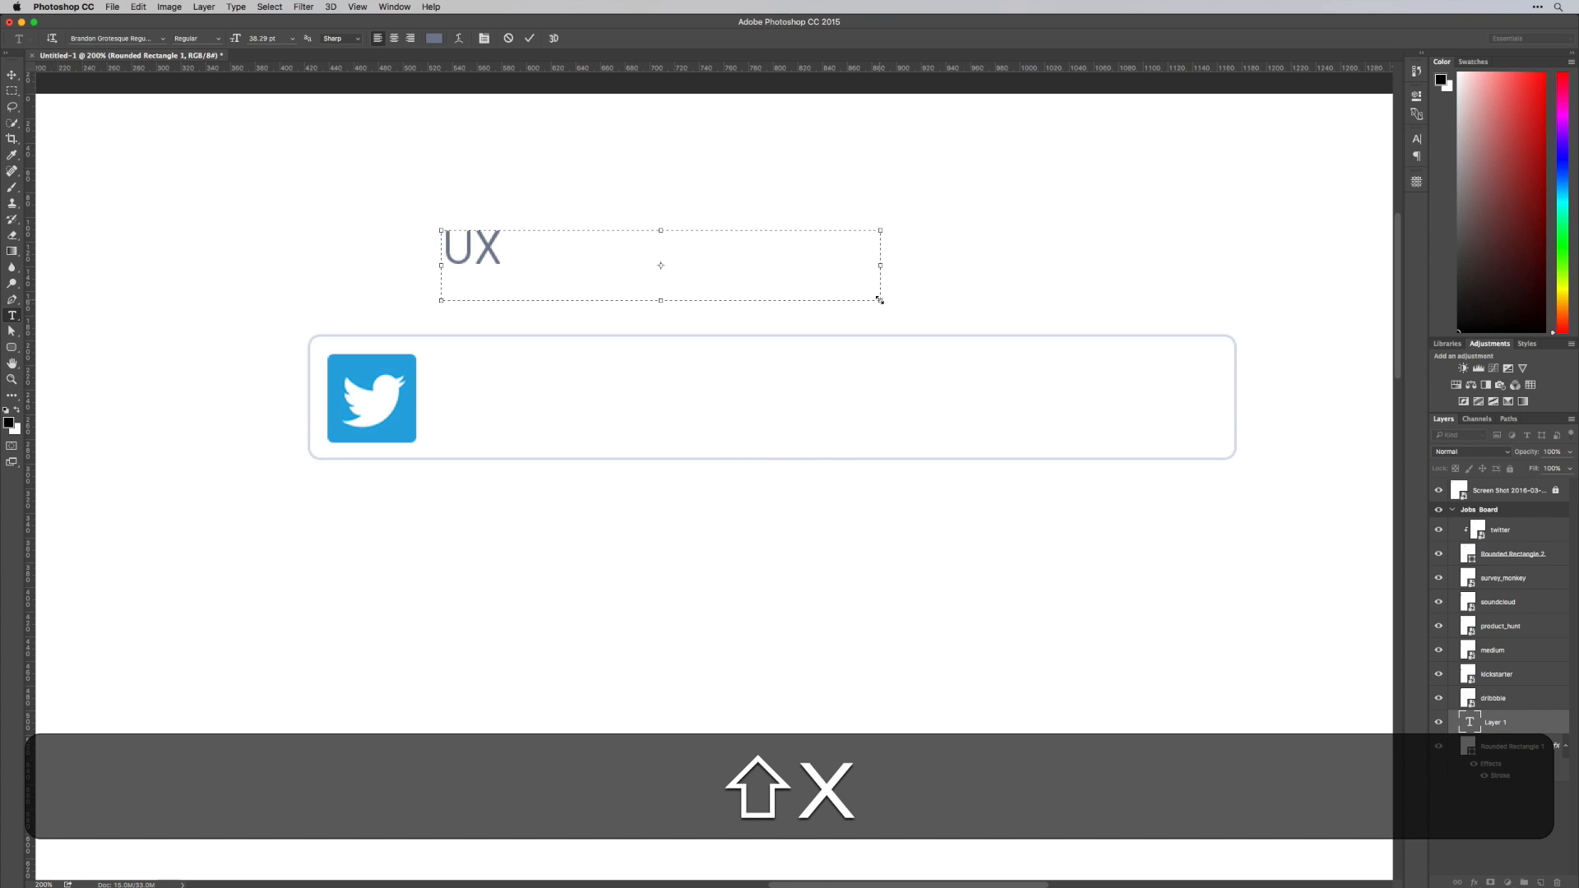
type(" Designer")
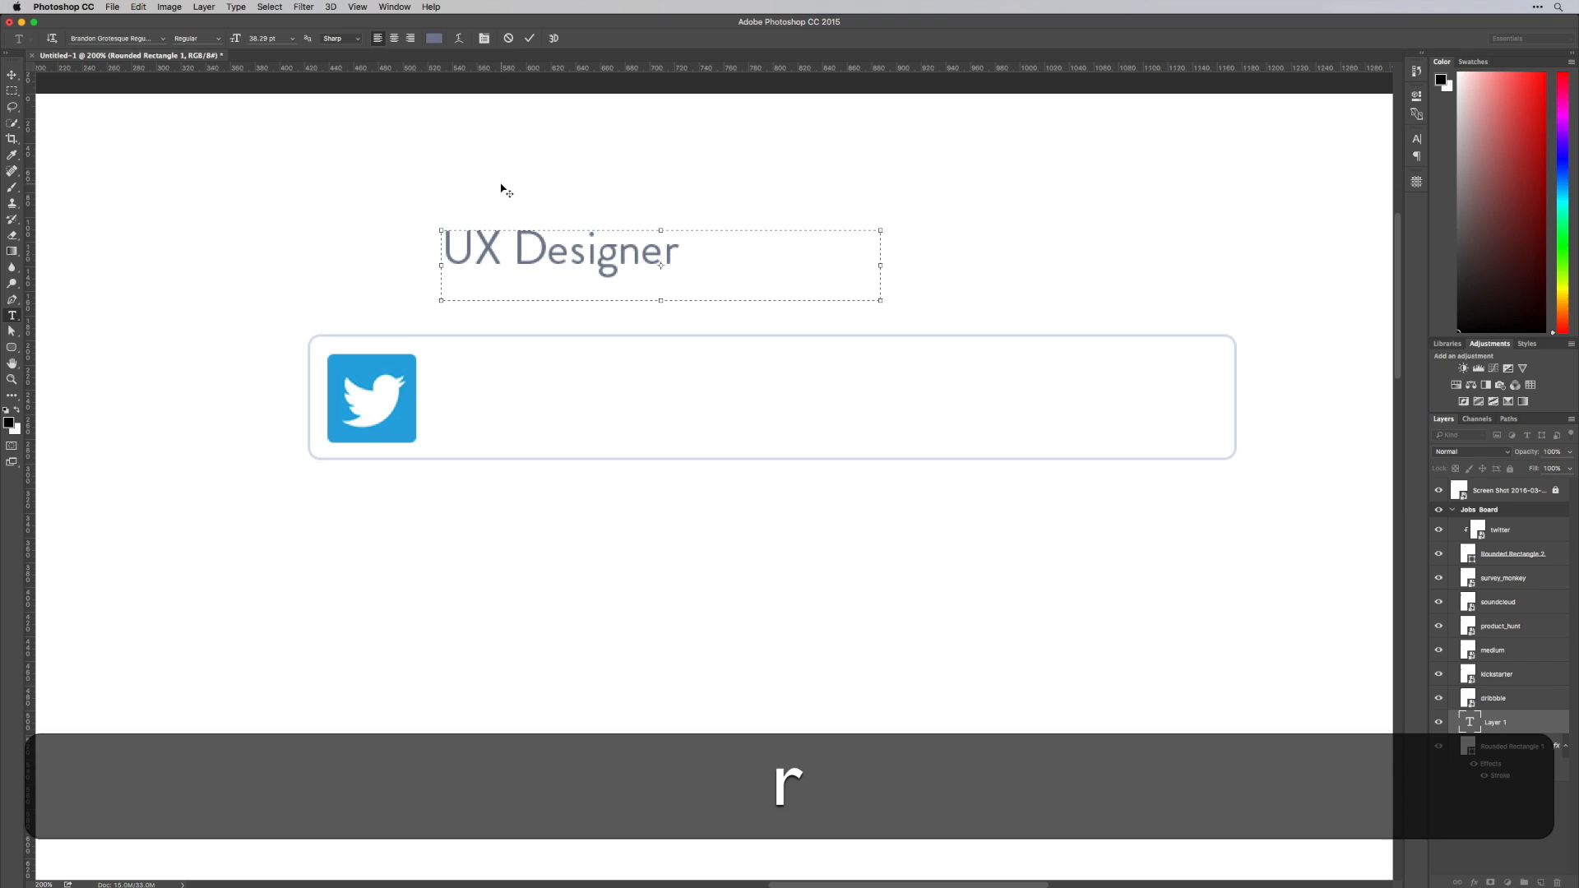
Set the job title in Proxima Nova Bold and shrink its text box to about 223 × 37 px
key("super+a")
type("pro")
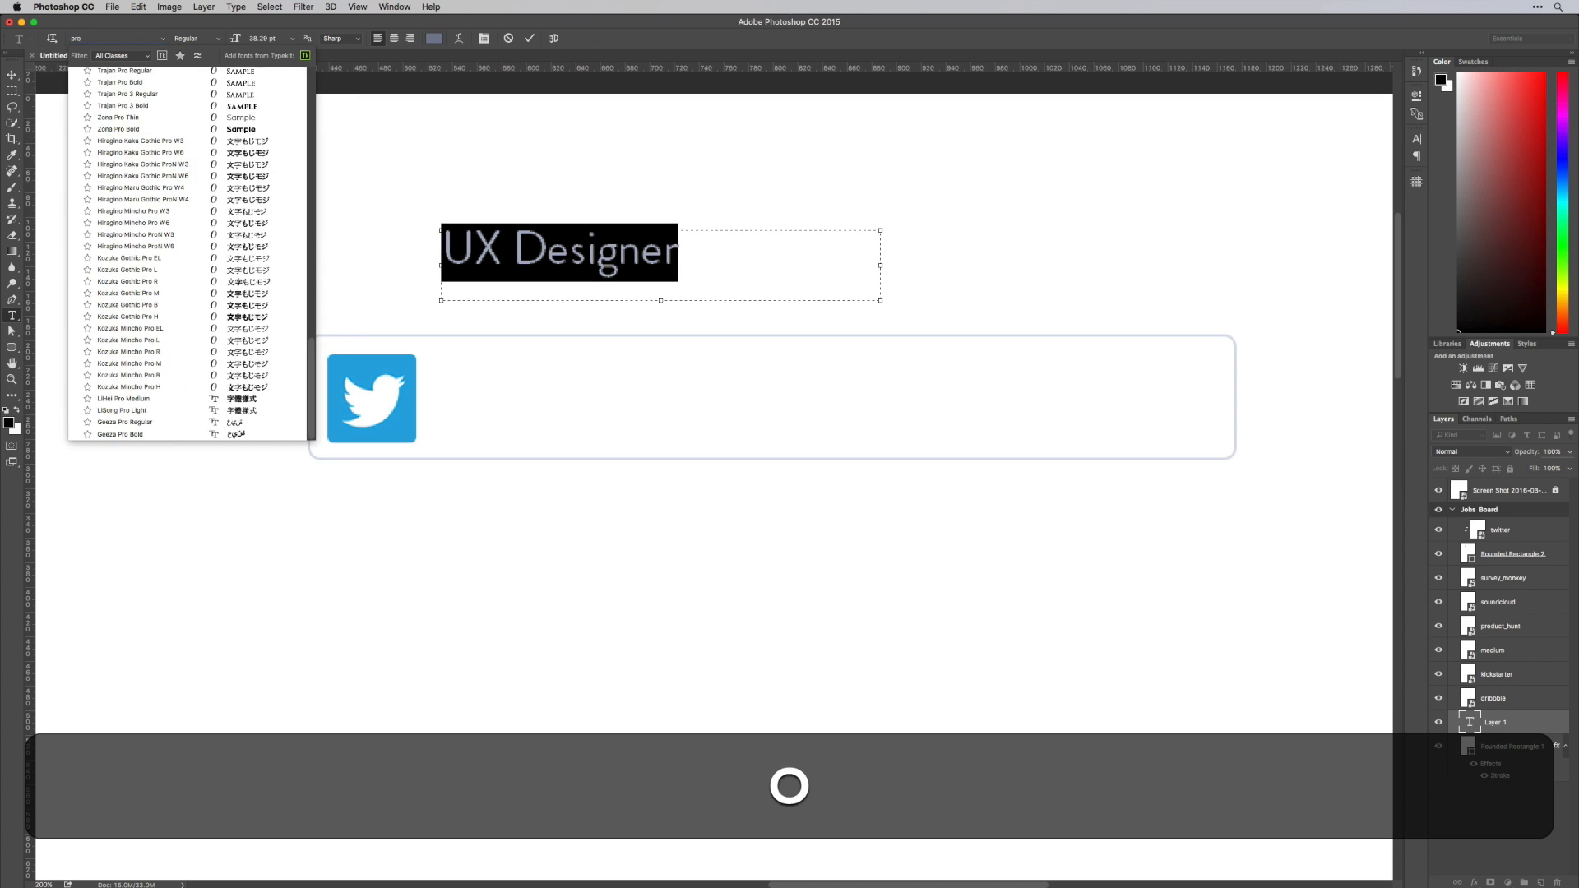
type("xima nova bold")
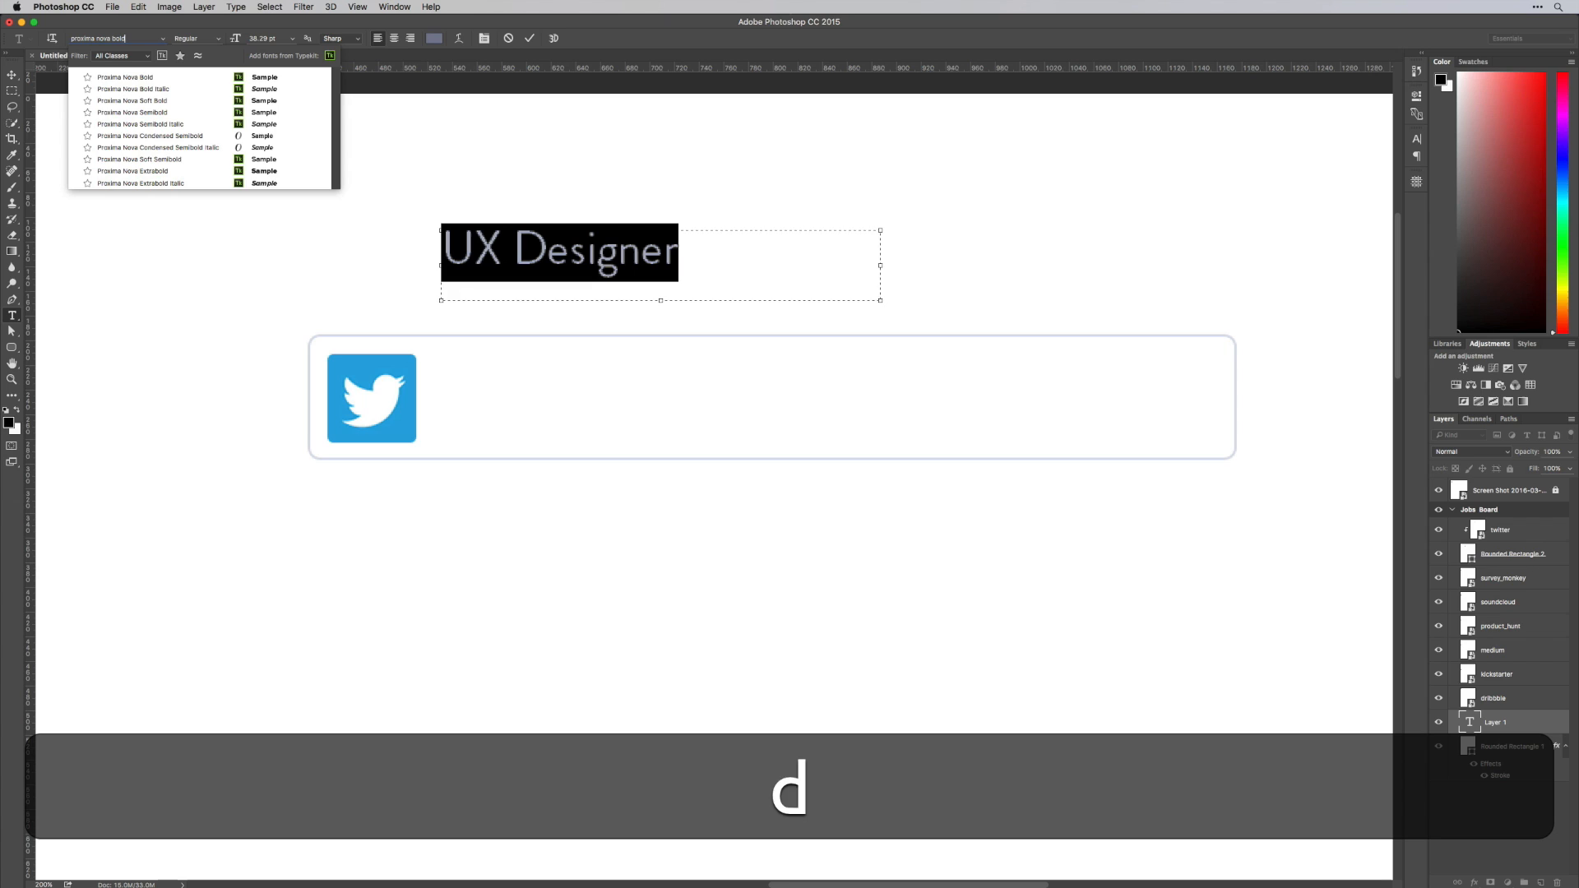
key("super+Return")
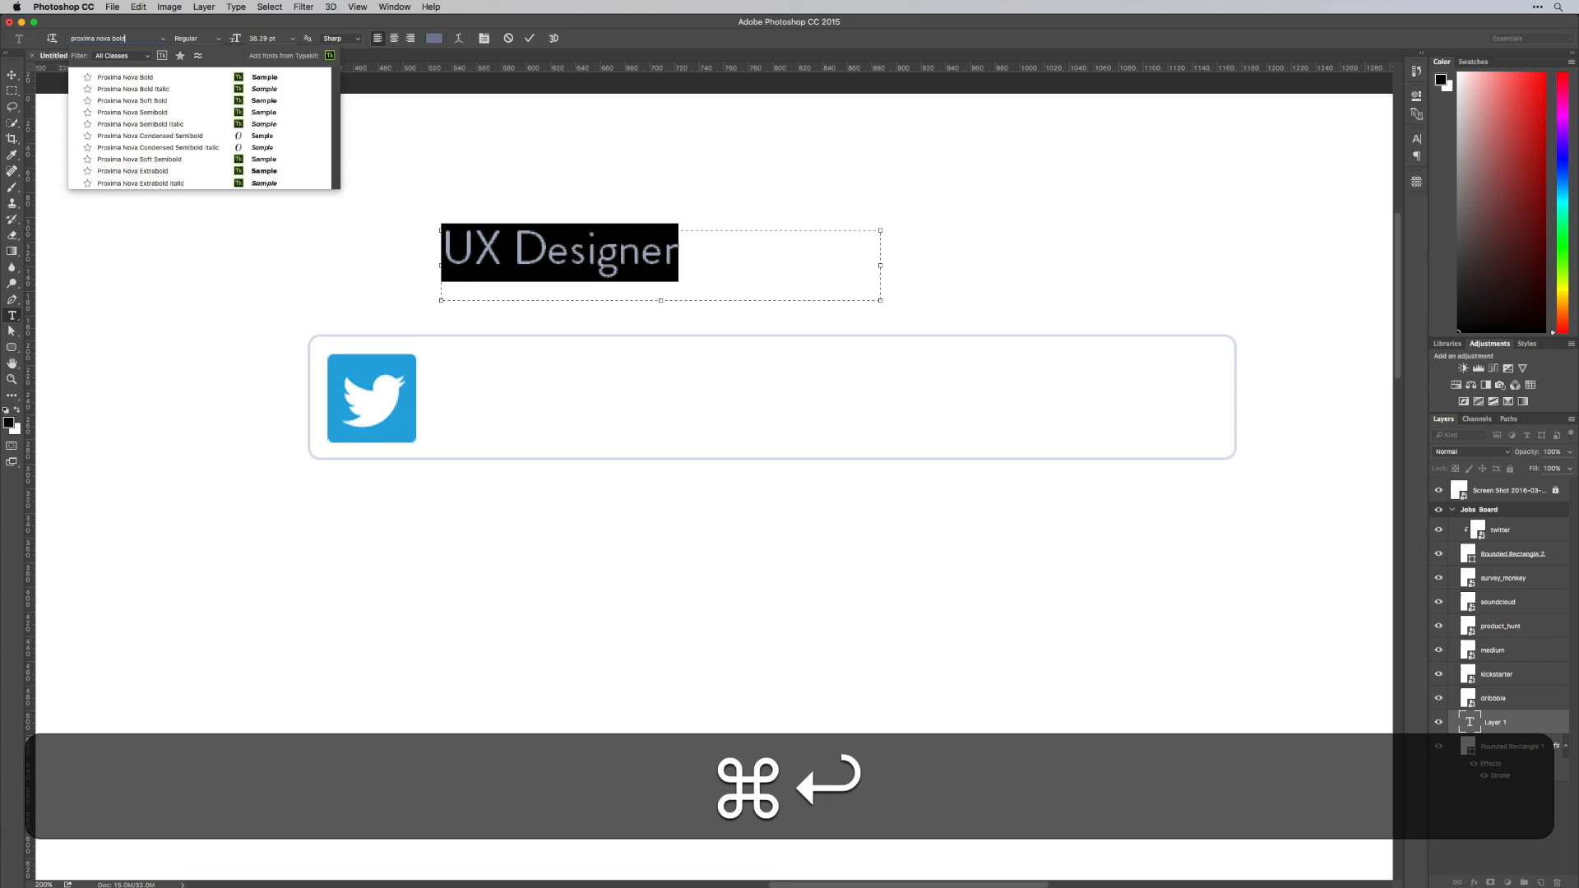
key("Return")
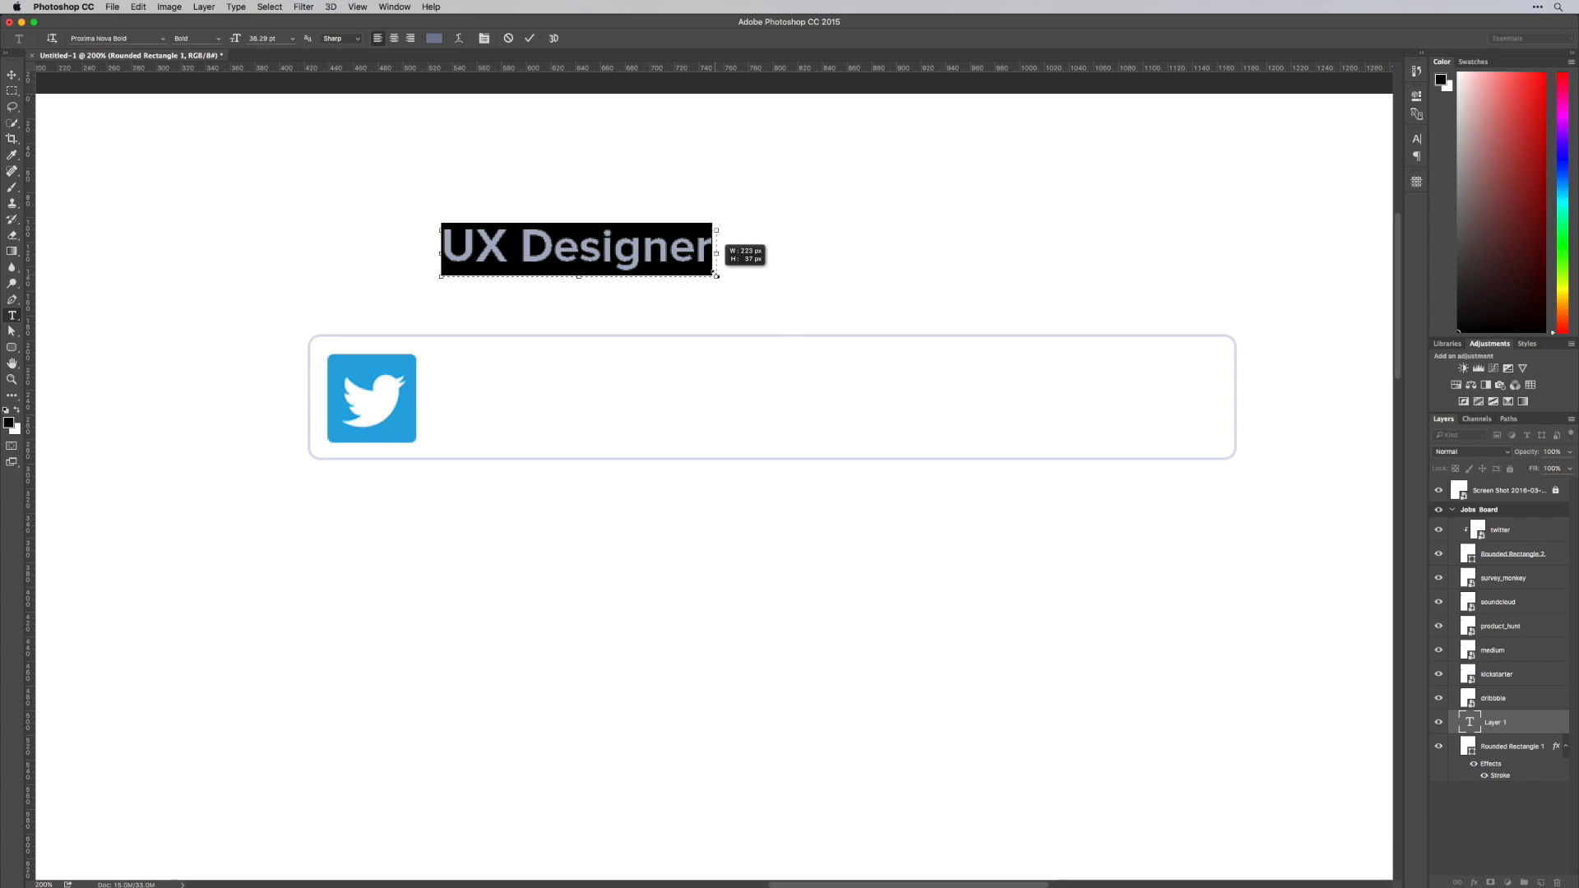
key("super+Return")
Recolor the "UX Designer" title with the dark navy (#34304d) sampled from the lowest palette circle
left_click(631, 247)
key("super+a")
left_click(435, 38)
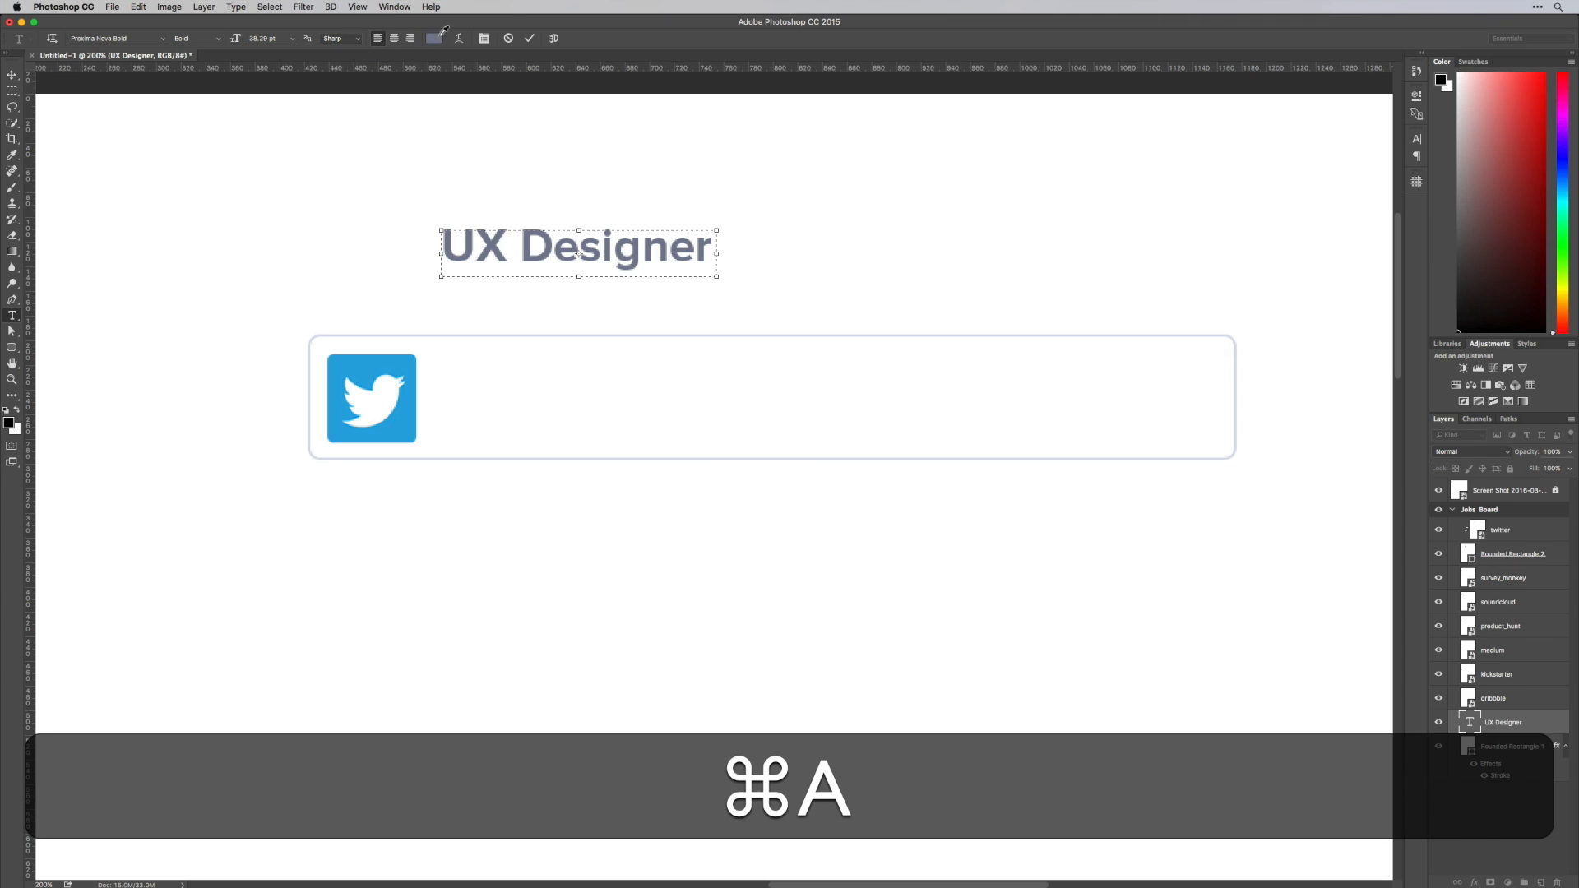
scroll(438, 140, "left", 10)
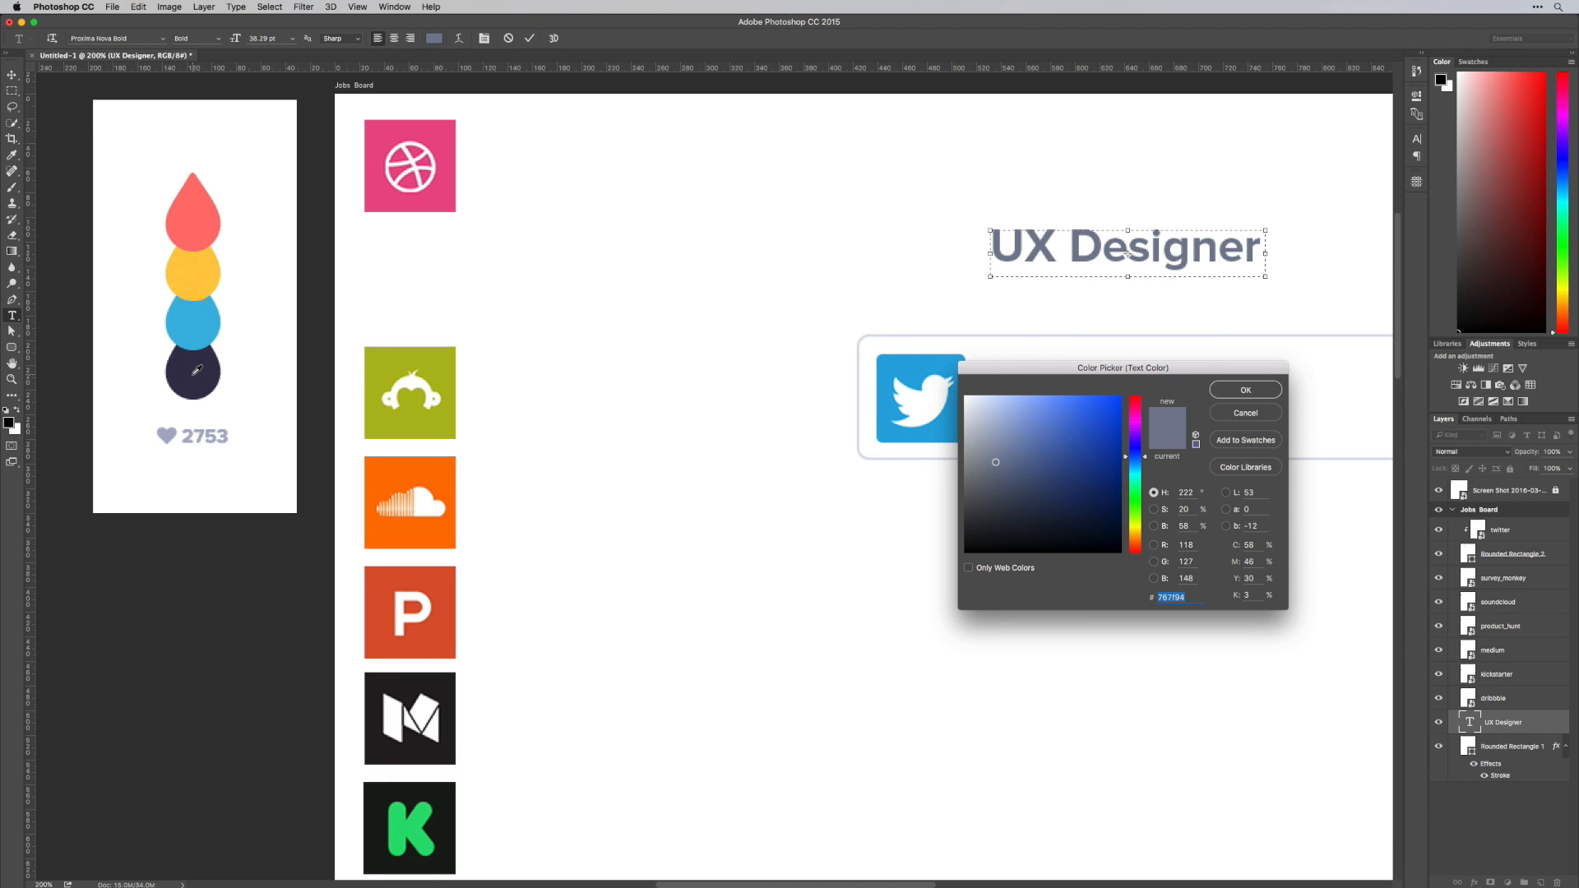
left_click(196, 370)
scroll(623, 378, "right", 6)
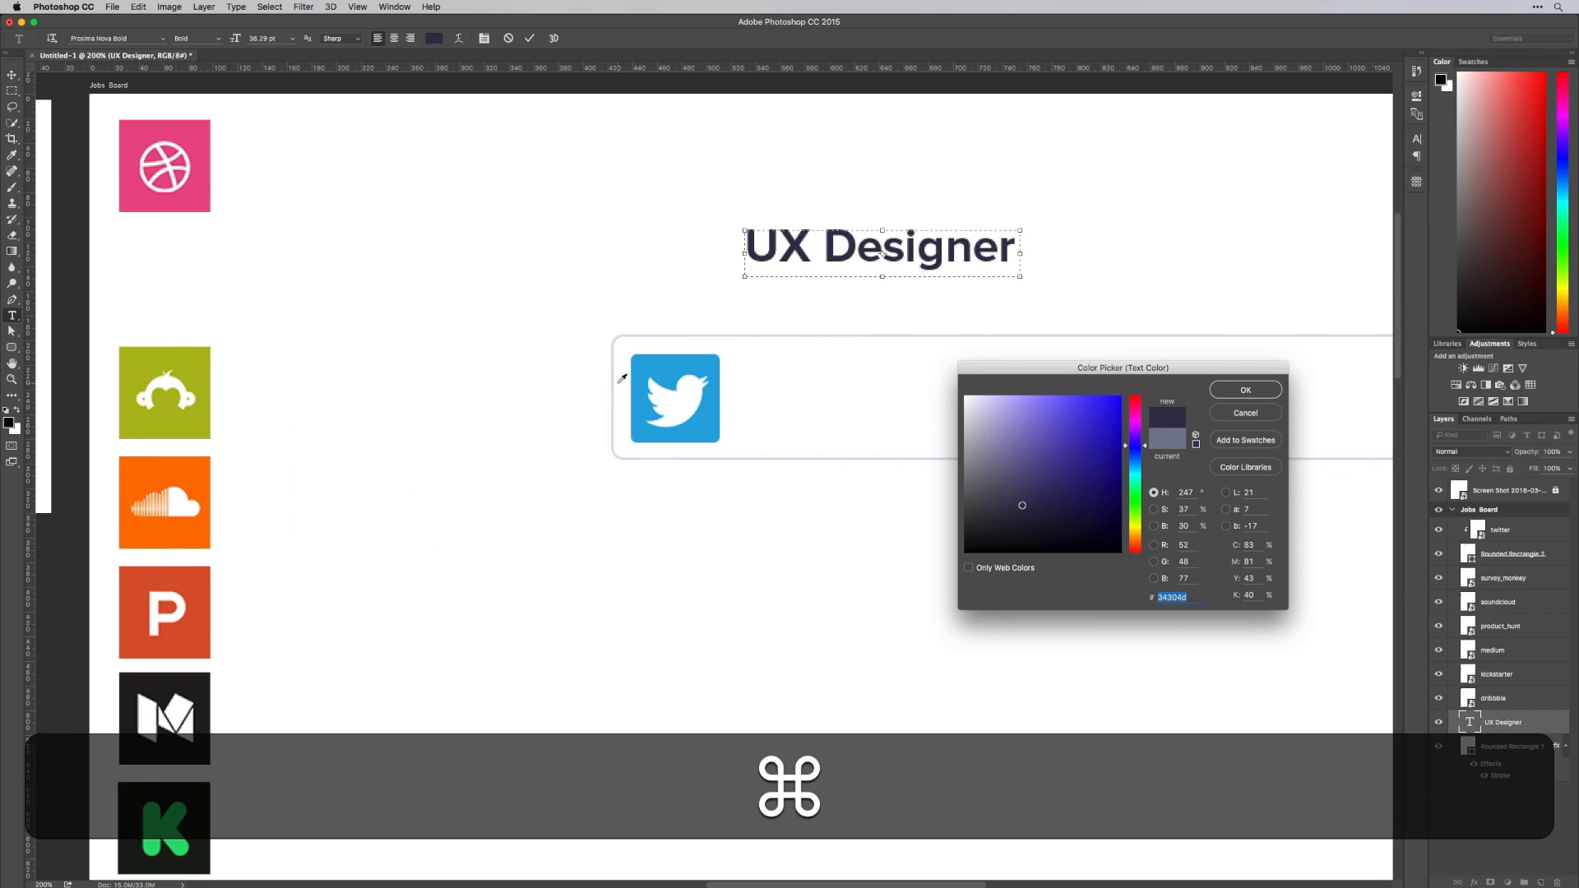
key("super+Return")
key("super+Return")
Move the "UX Designer" title into the card beside the logo and duplicate it directly below
key("super+v")
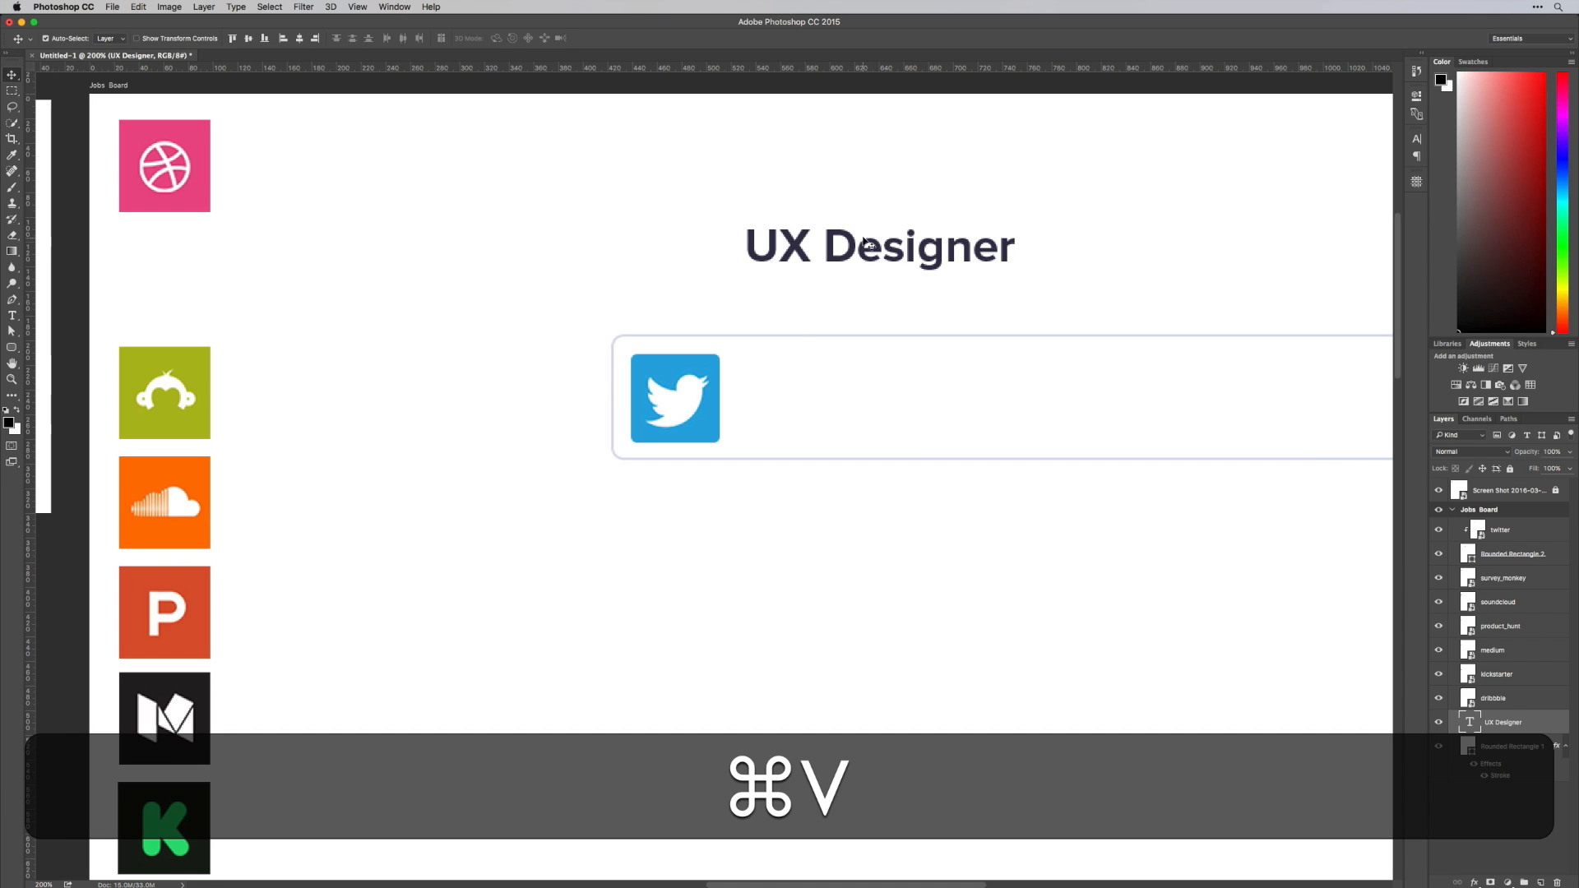
left_click_drag(868, 244, 868, 377)
key("space")
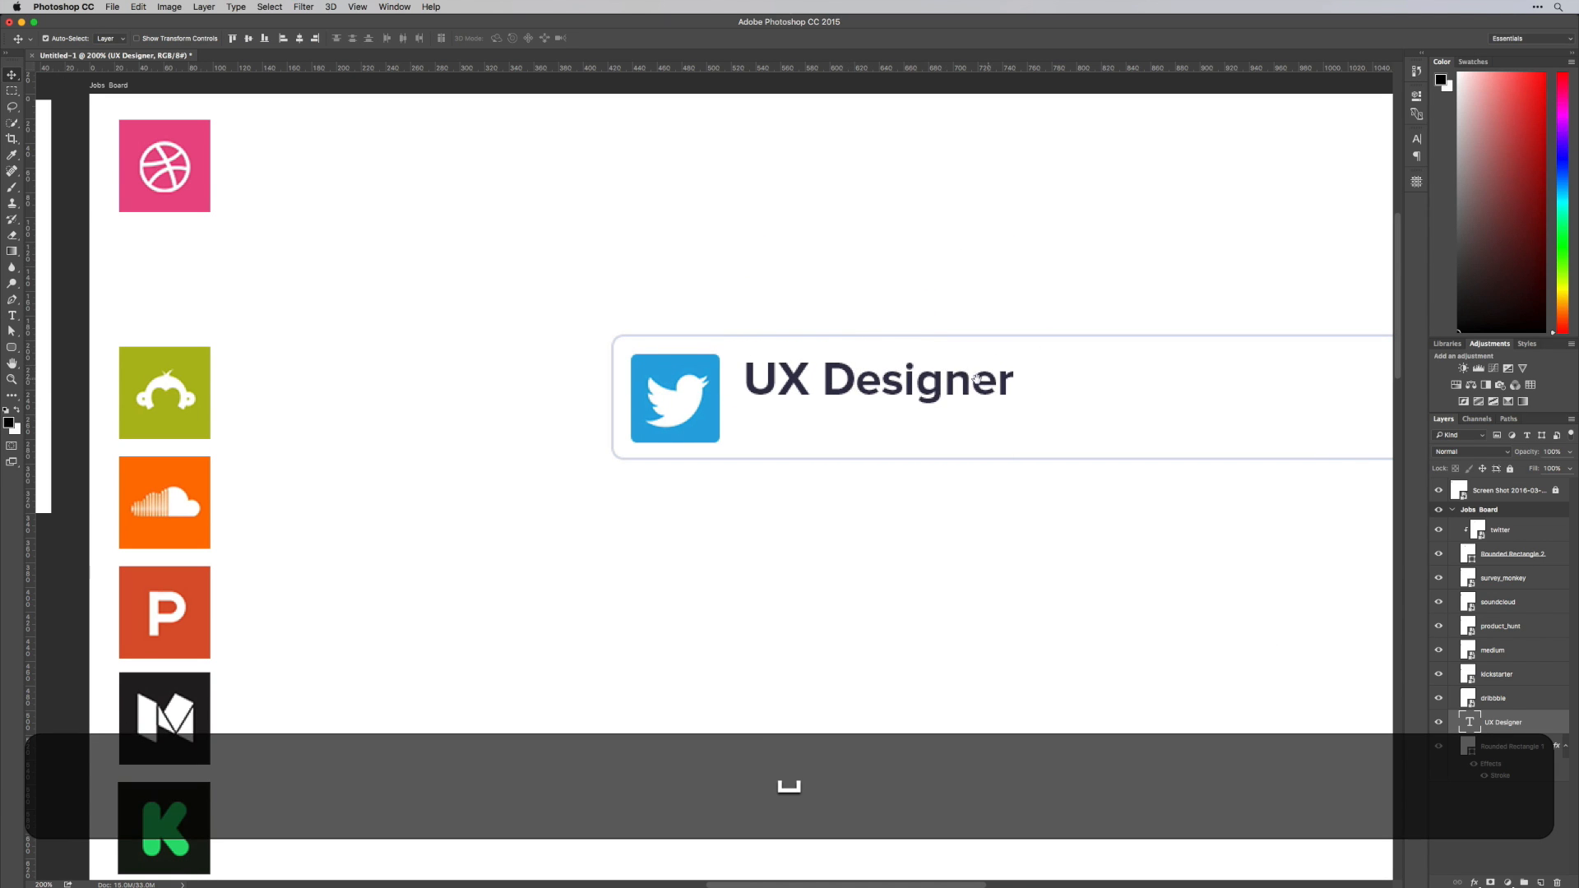
left_click_drag(974, 379, 668, 444)
Widen the duplicated title's text box and replace its text with "Twitter" followed by several spaces
key("t")
left_click(794, 439)
key("super+a")
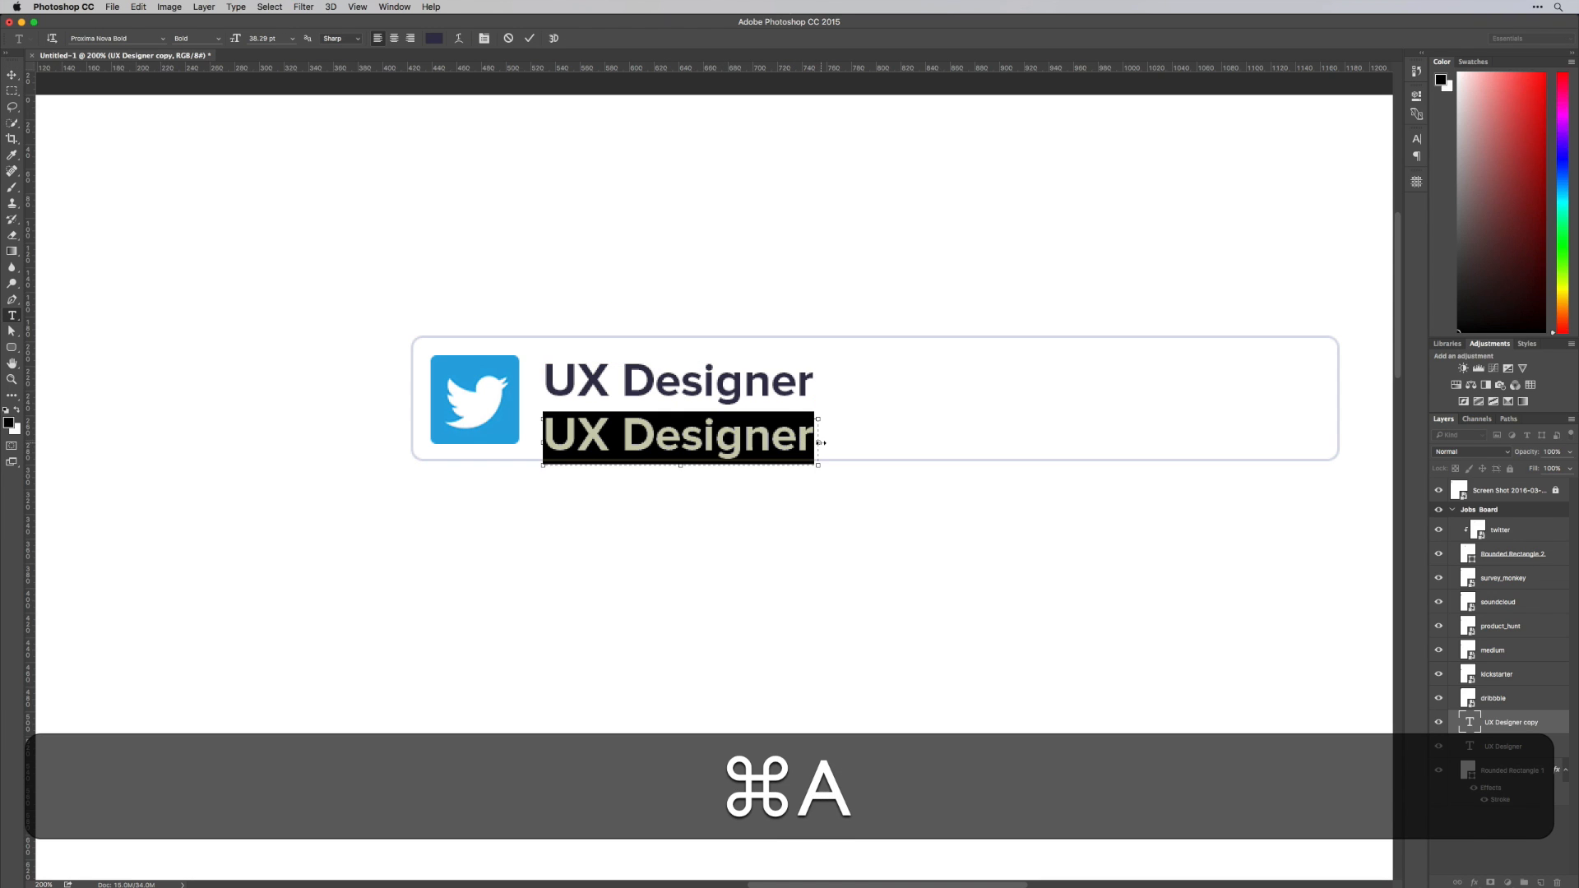
left_click_drag(819, 443, 1013, 423)
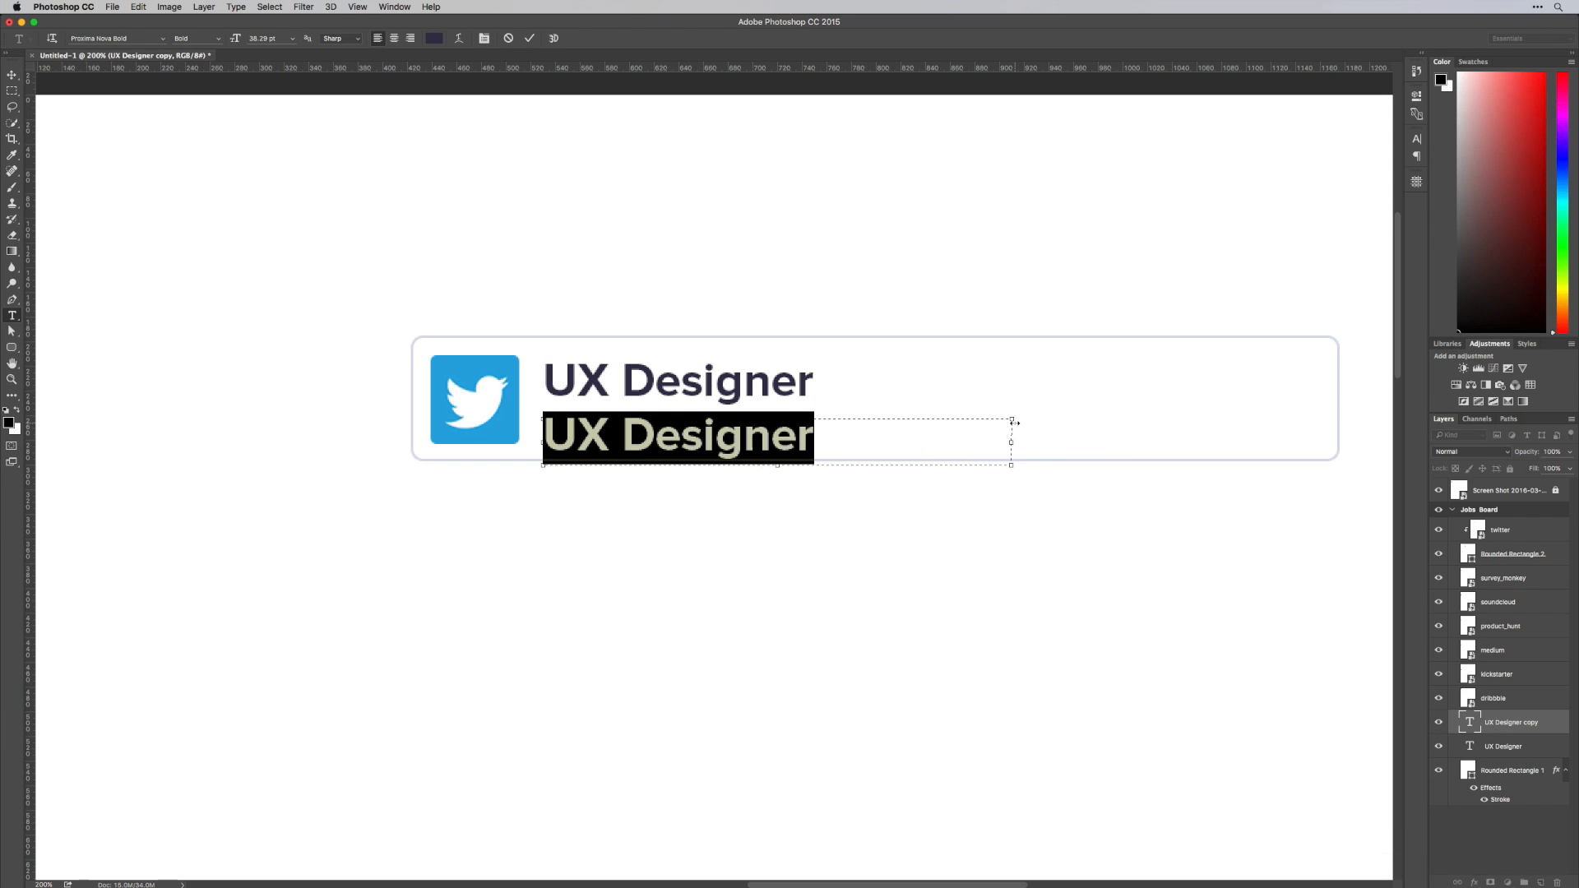
type("Twitter")
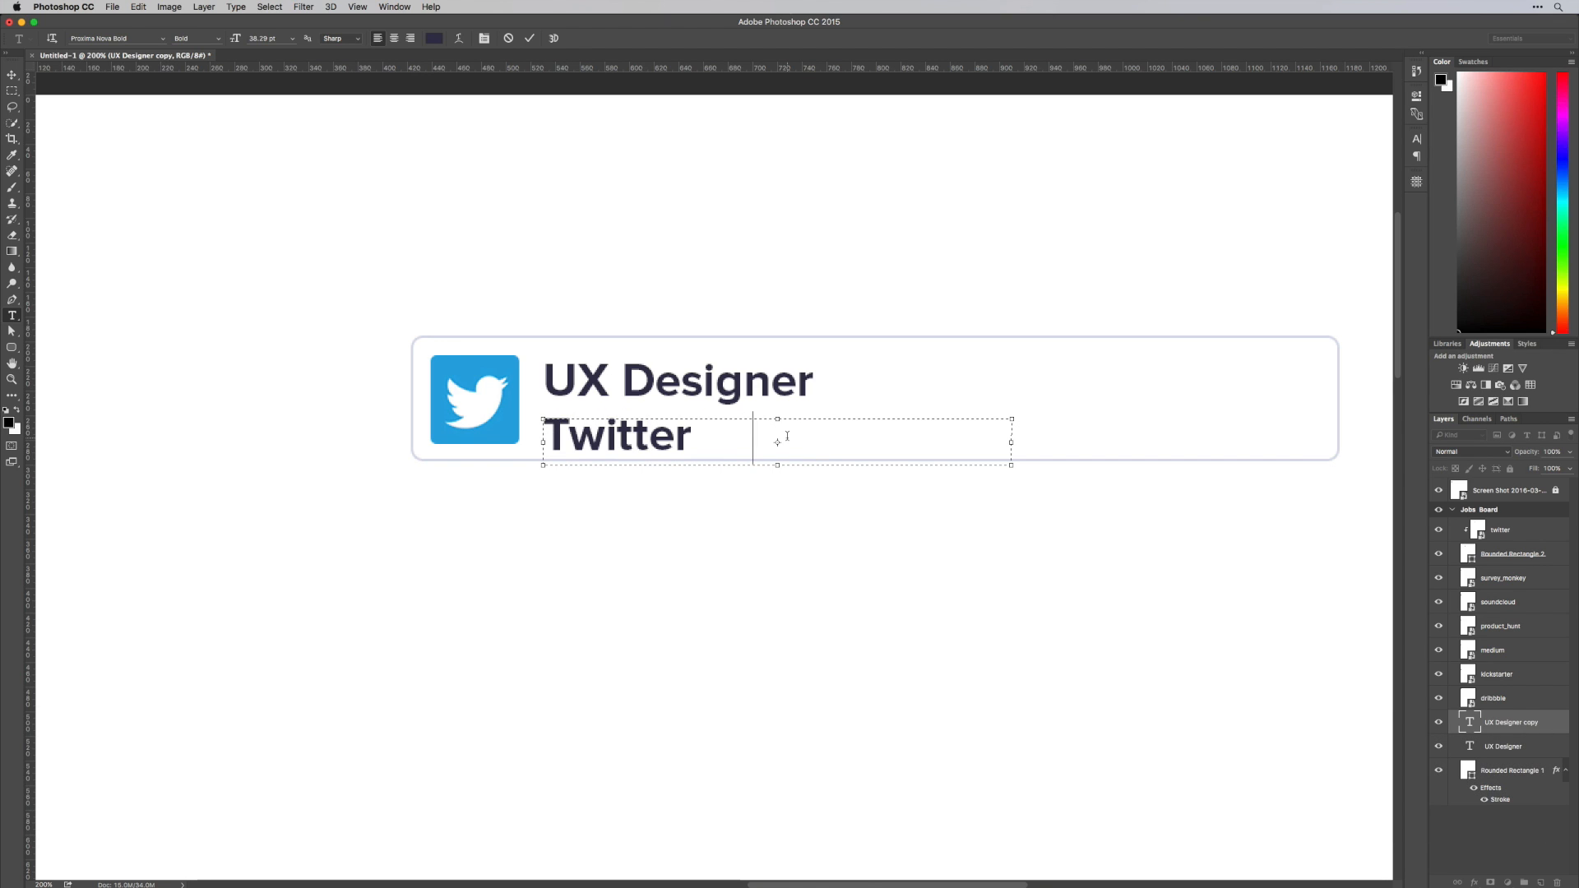
Insert a mid-height dot separator after the spaces following "Twitter"
type("°")
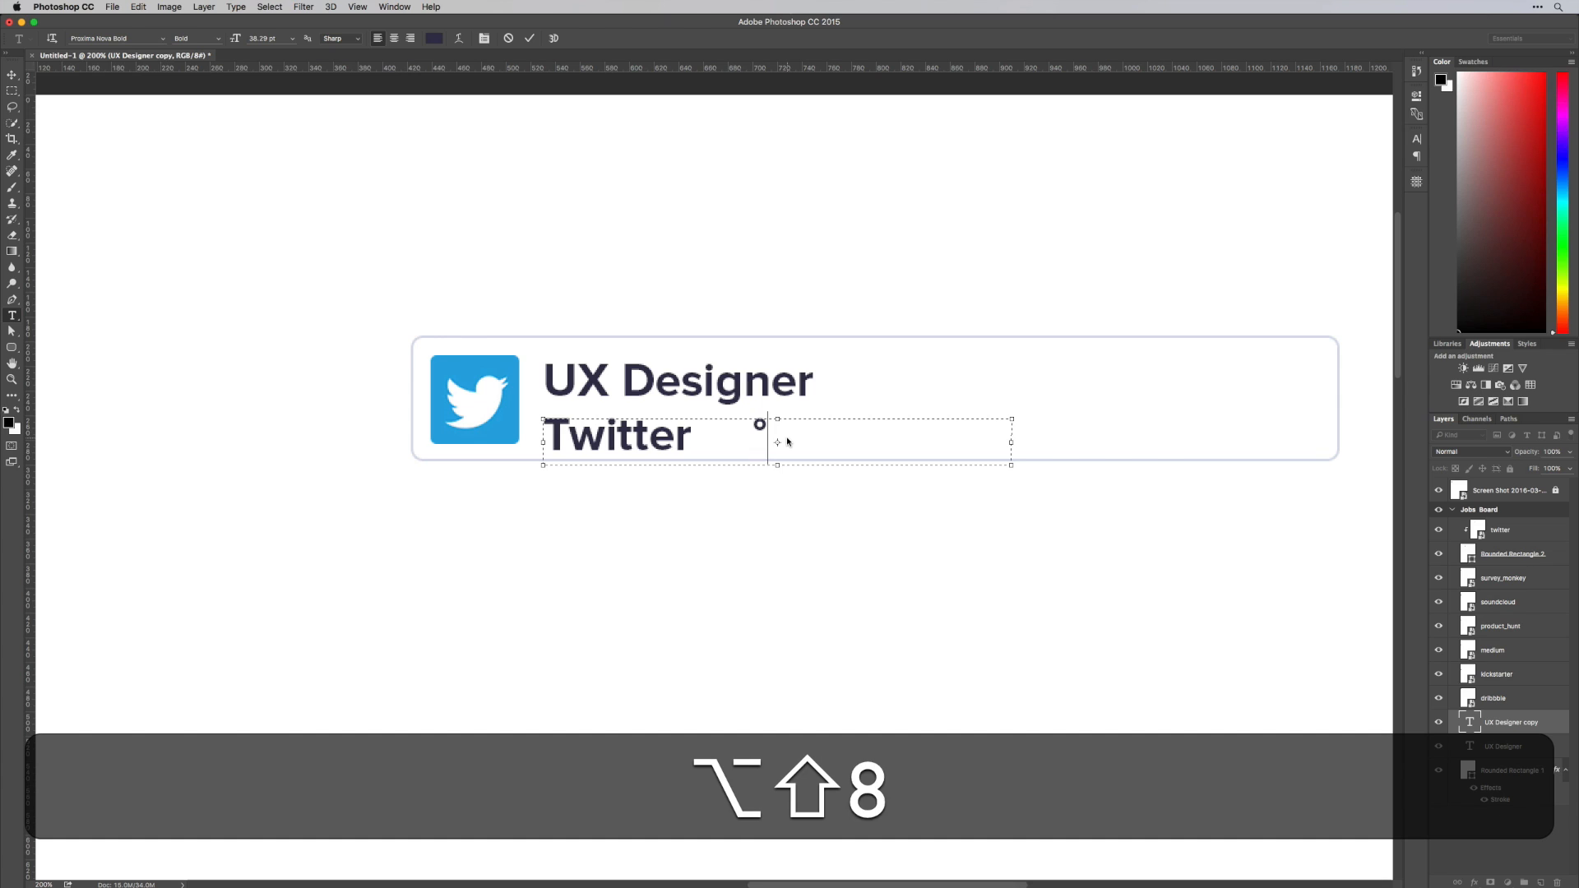
type("·")
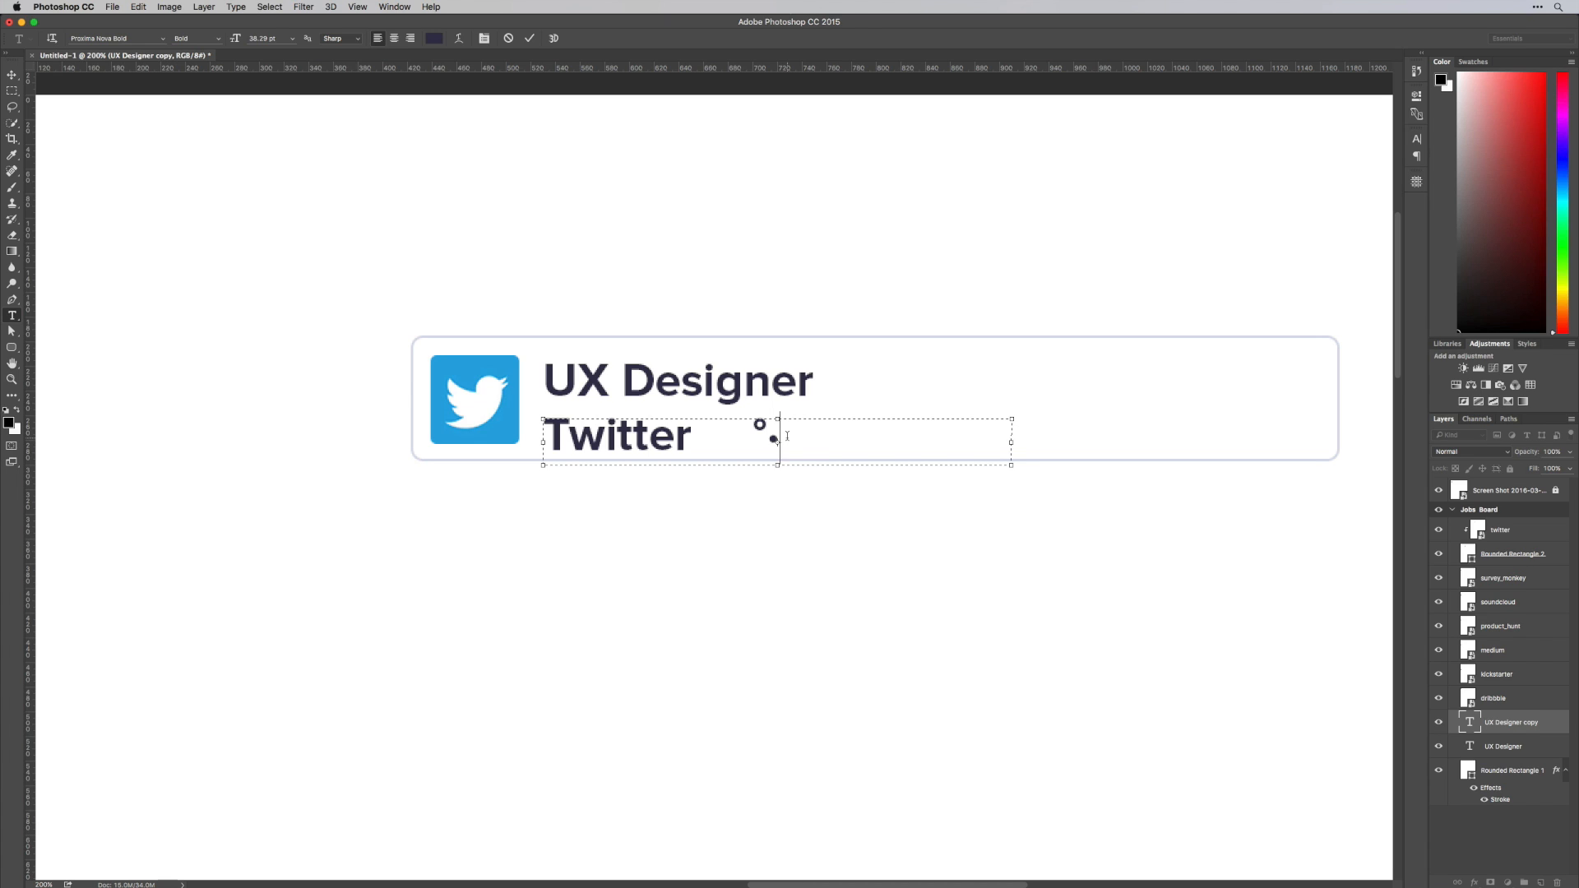
key("BackSpace")
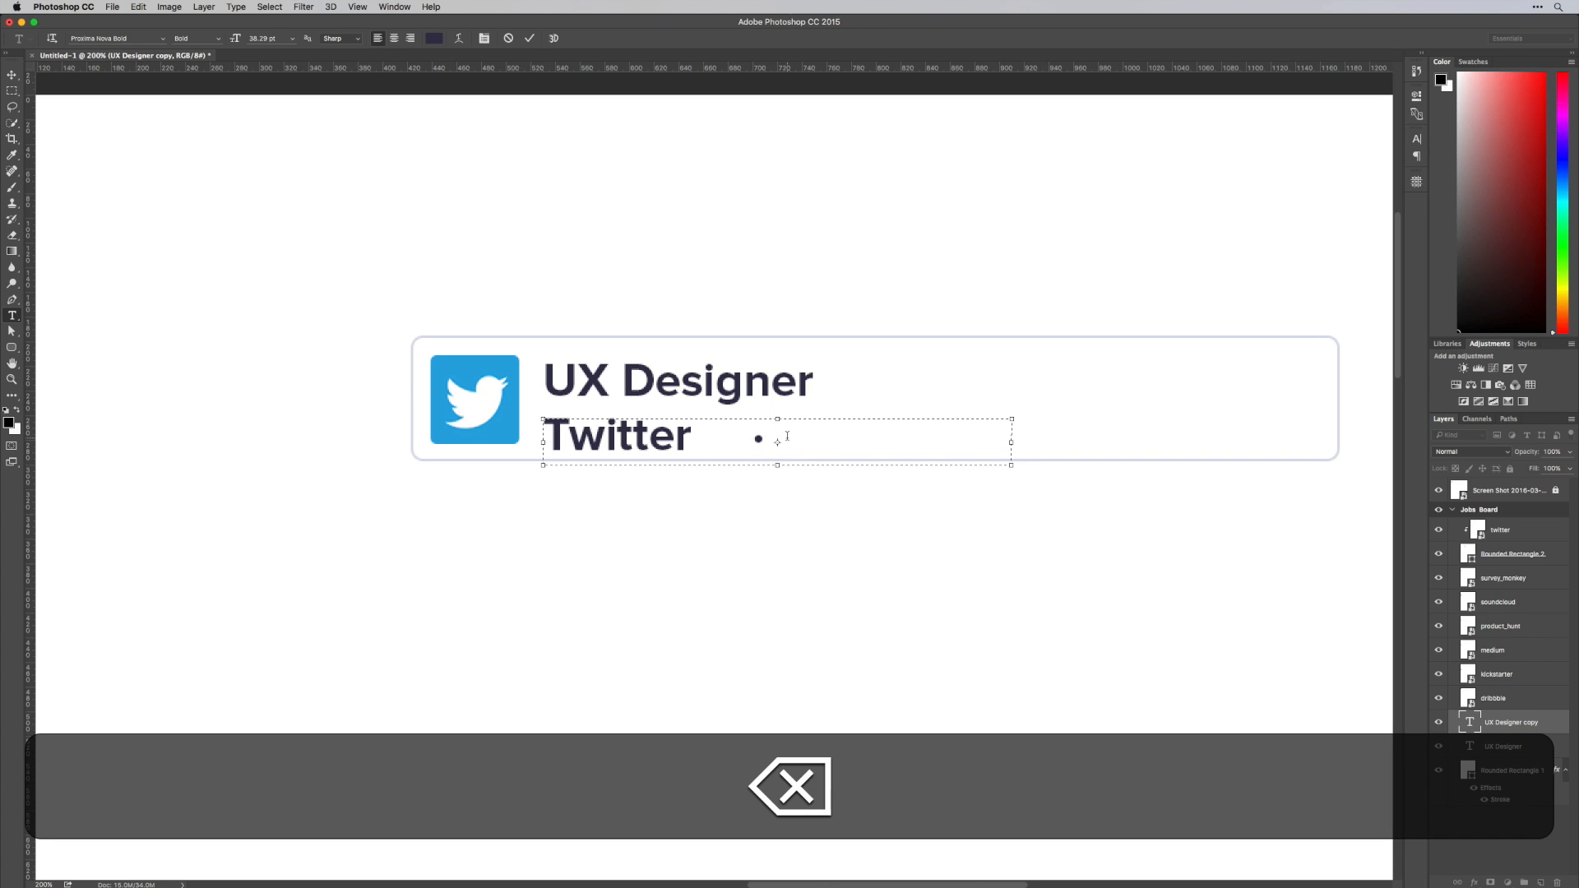
Copy the spacing in front of the dot separator and paste it after the dot
key("shift+super+Left")
key("shift+Right")
key("shift+Right")
key("shift+Right")
key("shift+Right")
key("shift+Right")
key("shift+Right")
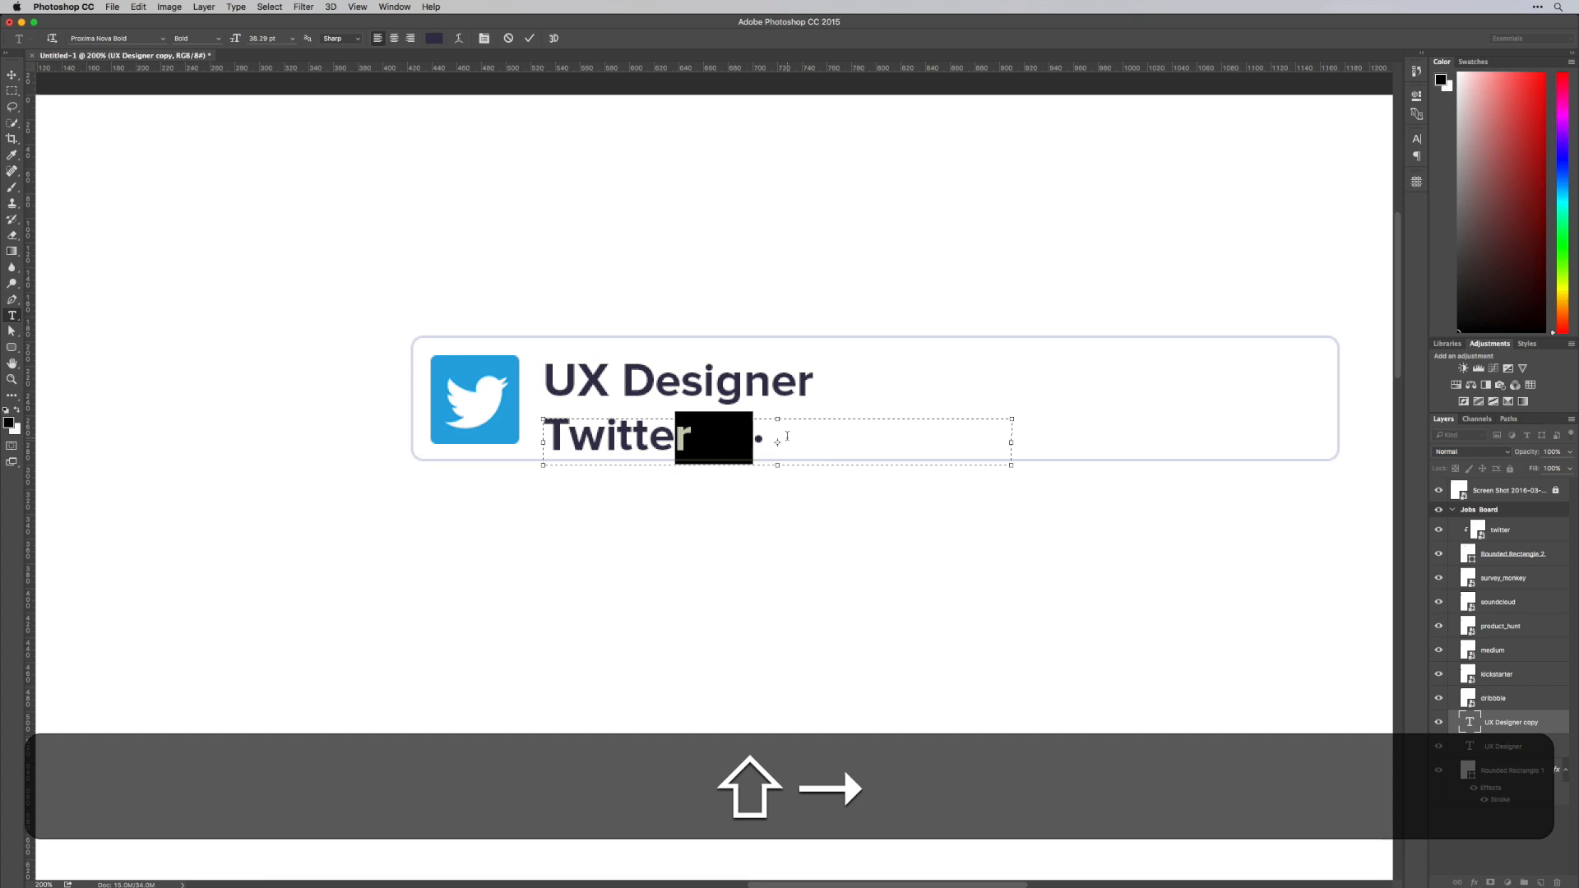
key("shift+Right")
key("shift+super+Right")
key("super+Right")
key("super+v")
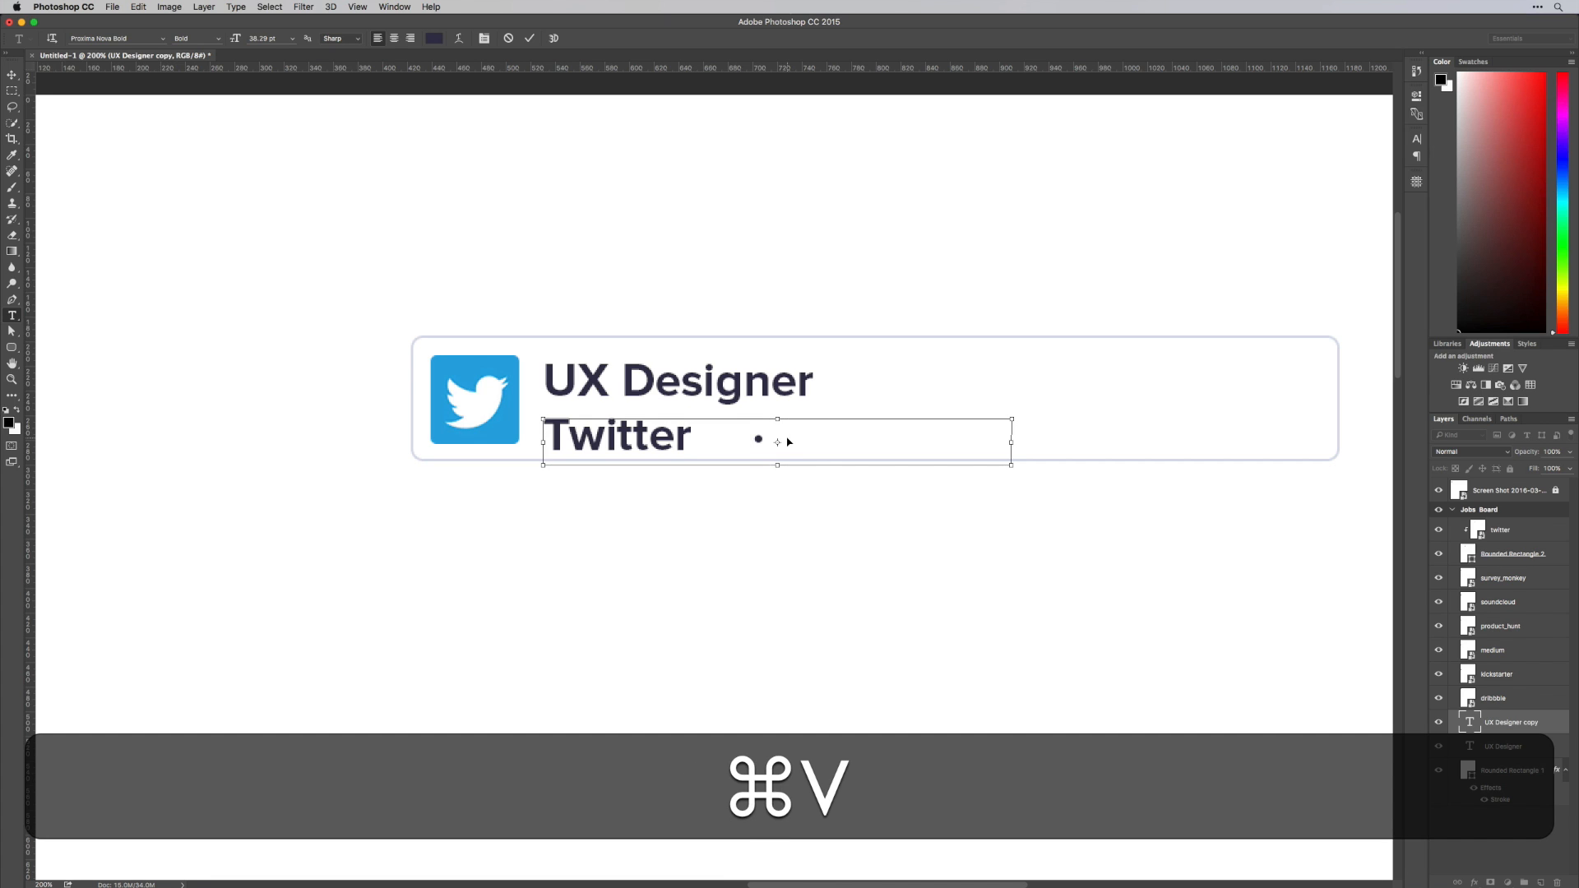
key("super+Left")
key("Left")
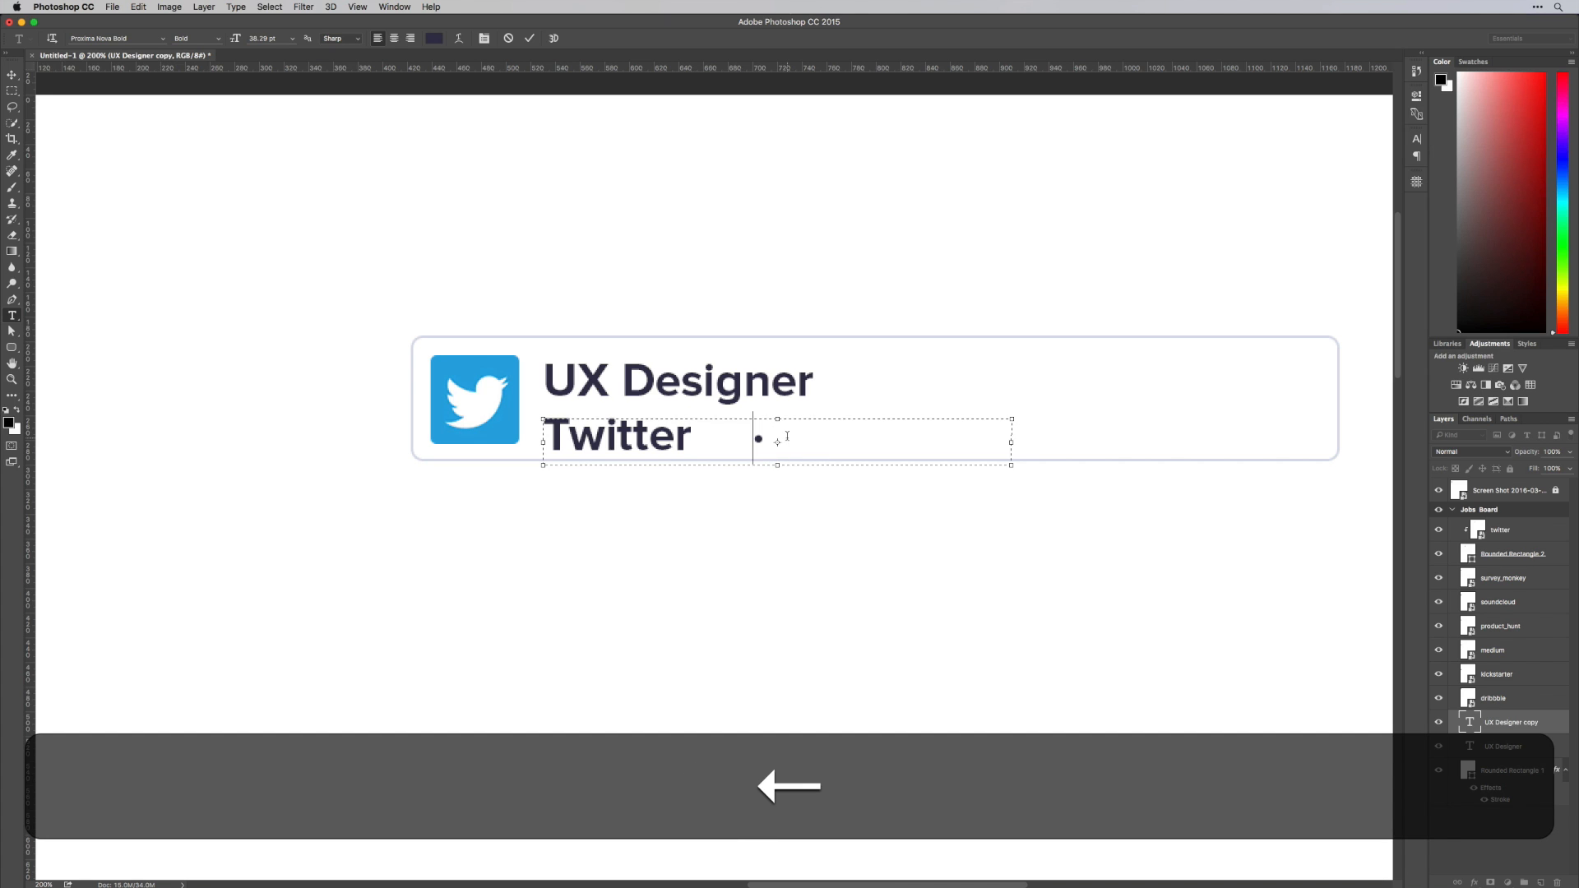
key("shift+Right")
key("shift+super+c")
type("•")
key("super+z")
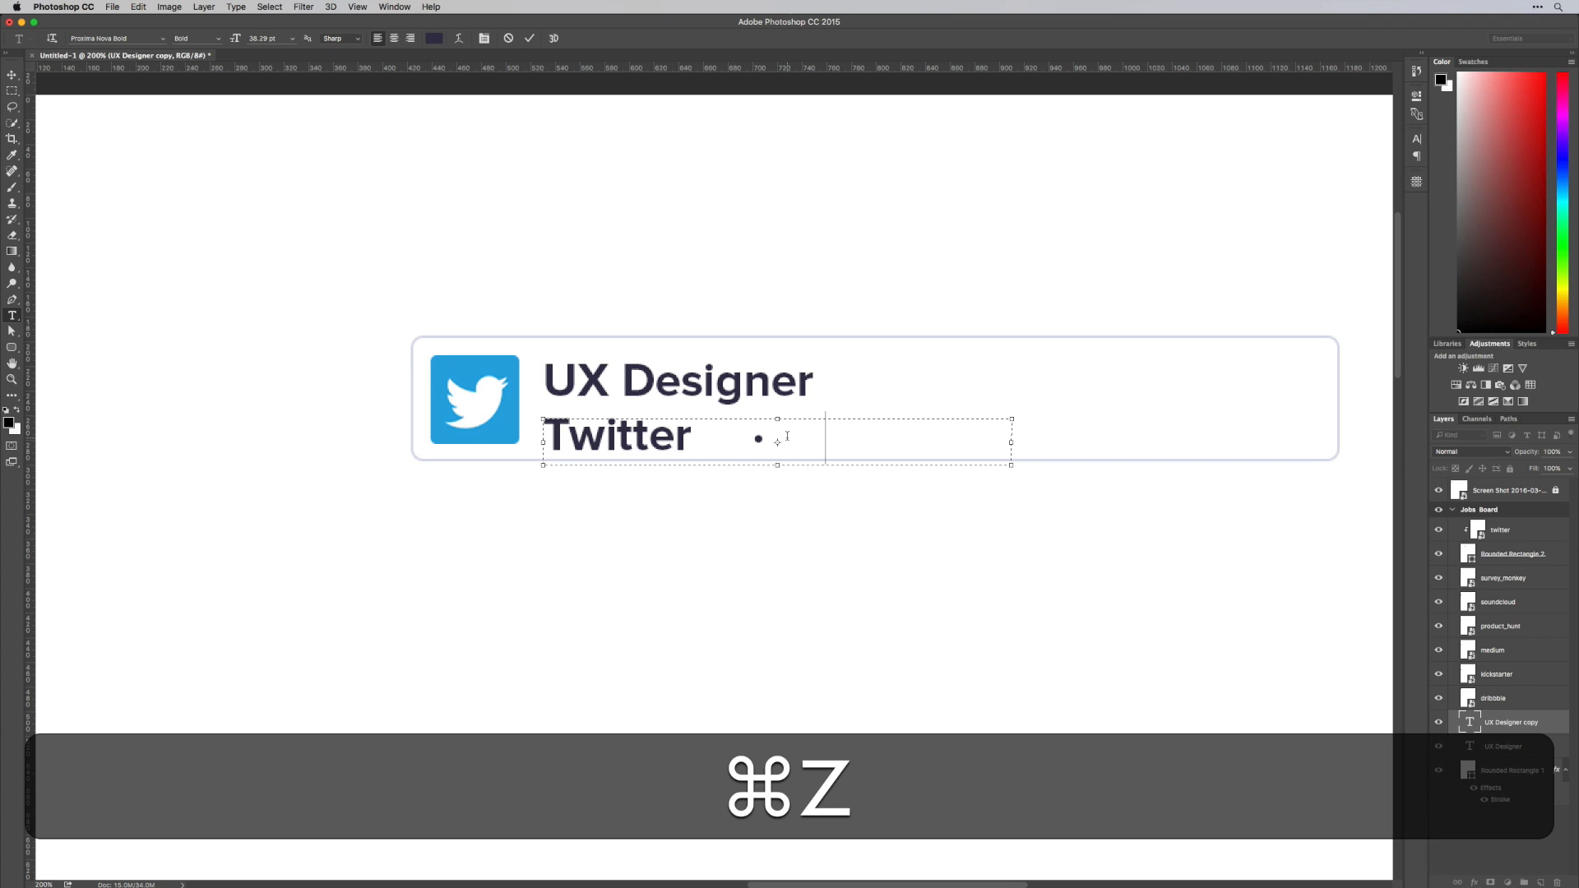
Add the location "San Franciso" after the separator and widen the text box to fit it
type("S")
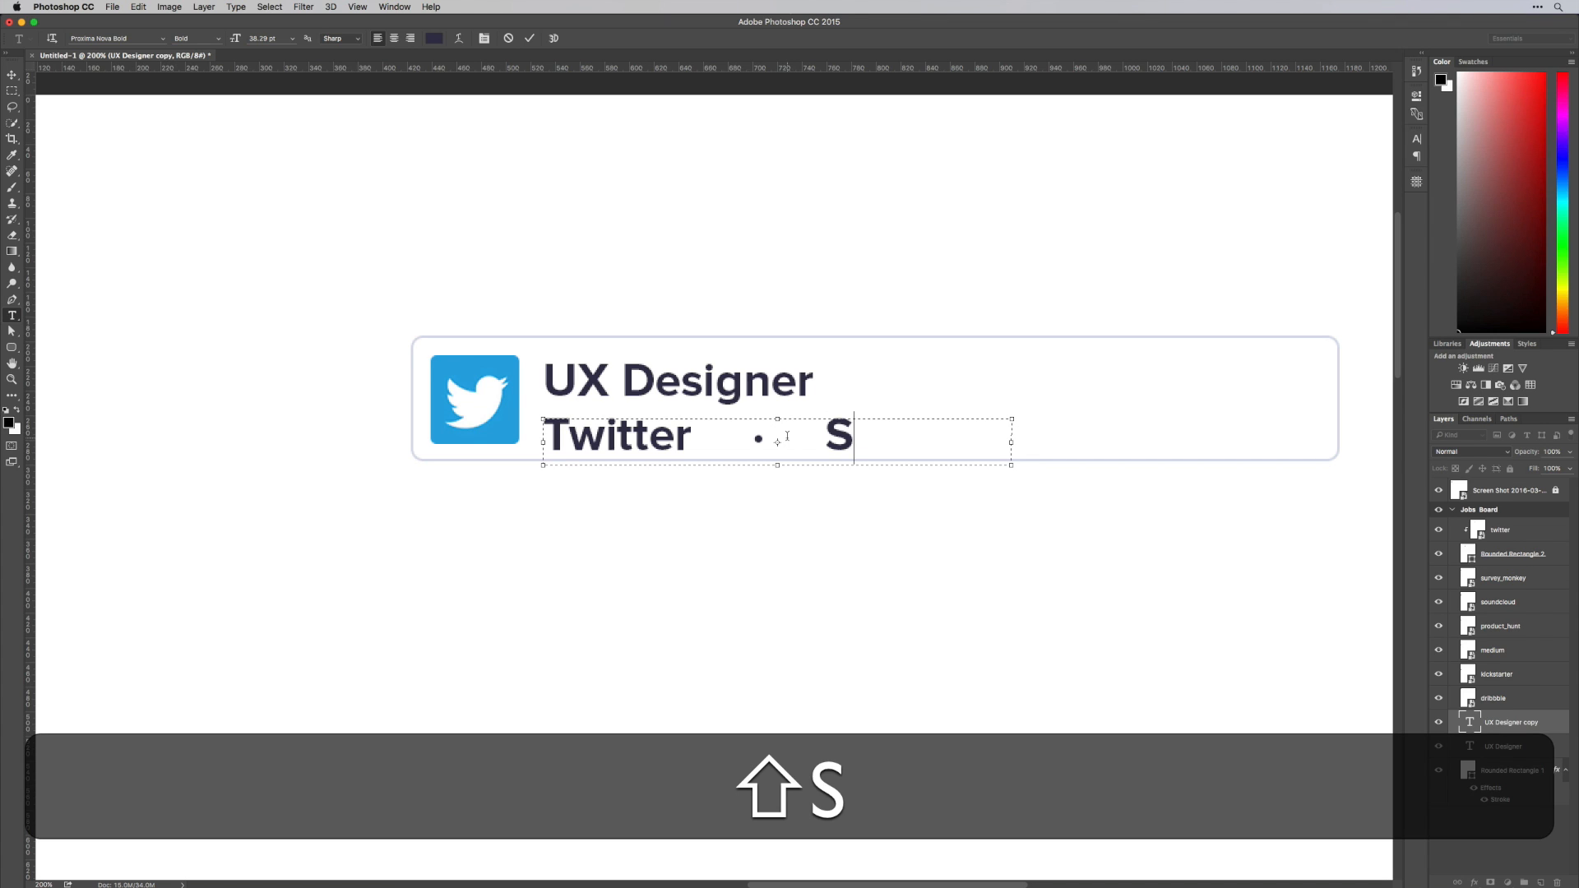
type("ans")
key("BackSpace")
type("F")
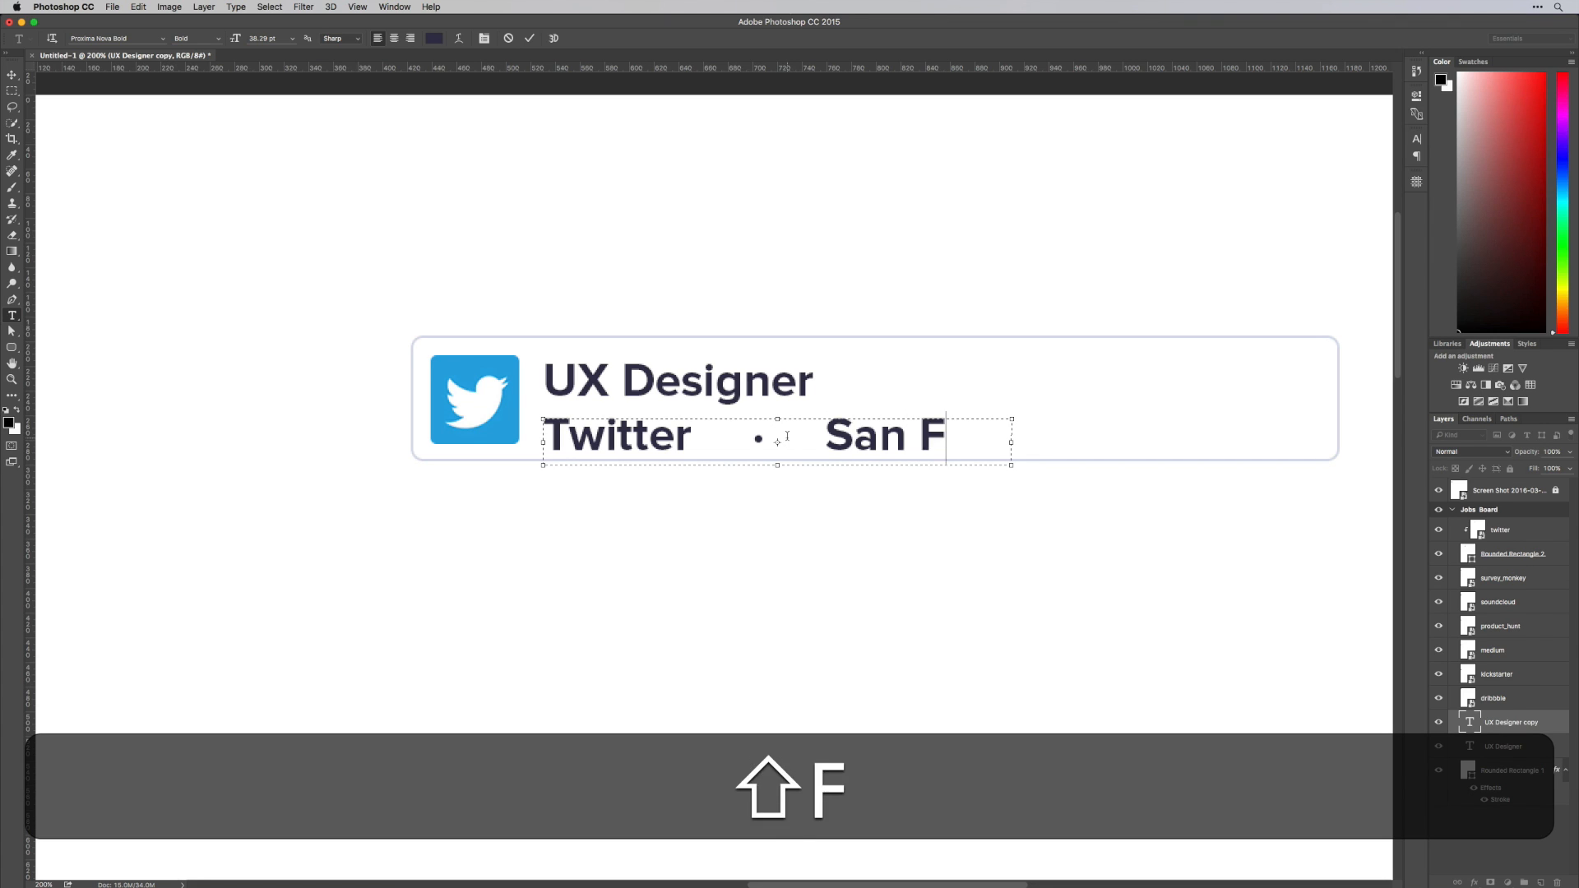
key("BackSpace")
key("s")
key("o")
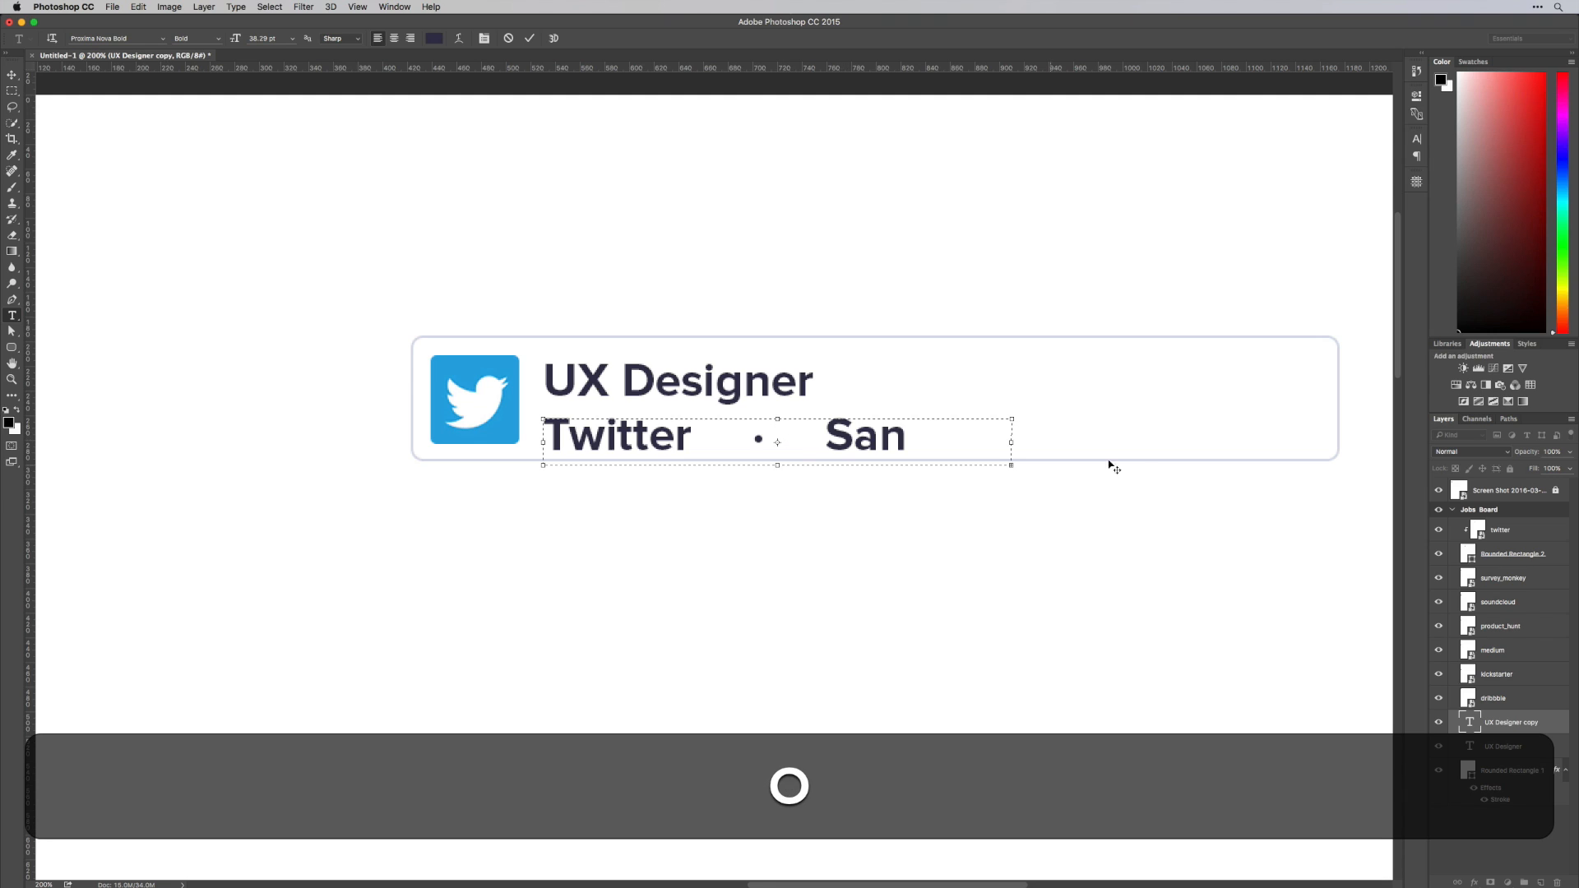
left_click_drag(1007, 442, 1200, 441)
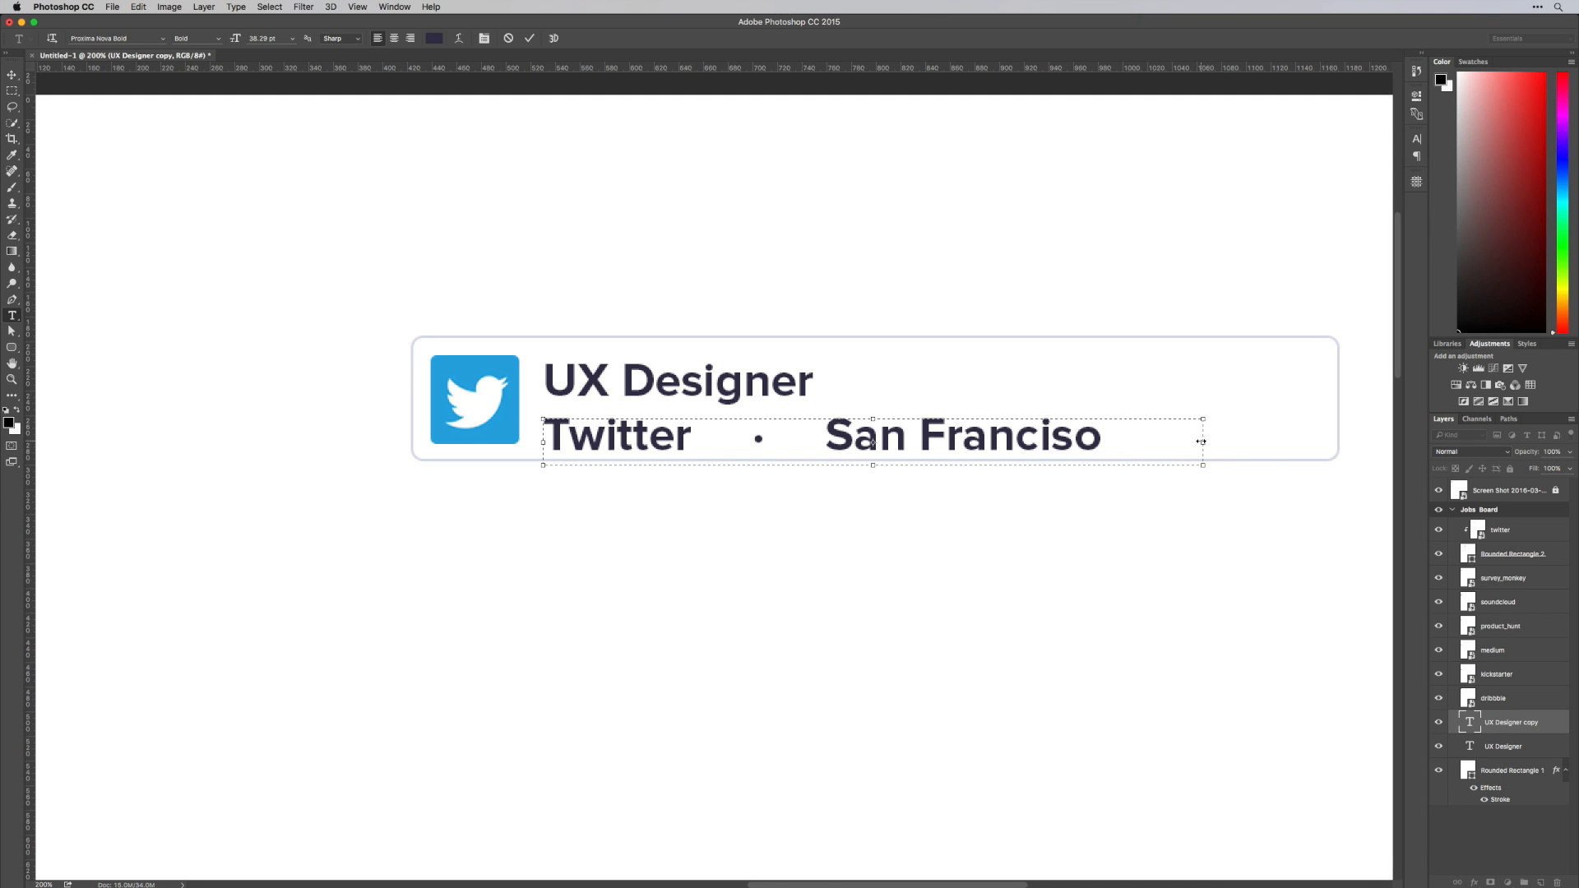
Reduce the font size of the whole company and location line to 19.29 pt
key("super+a")
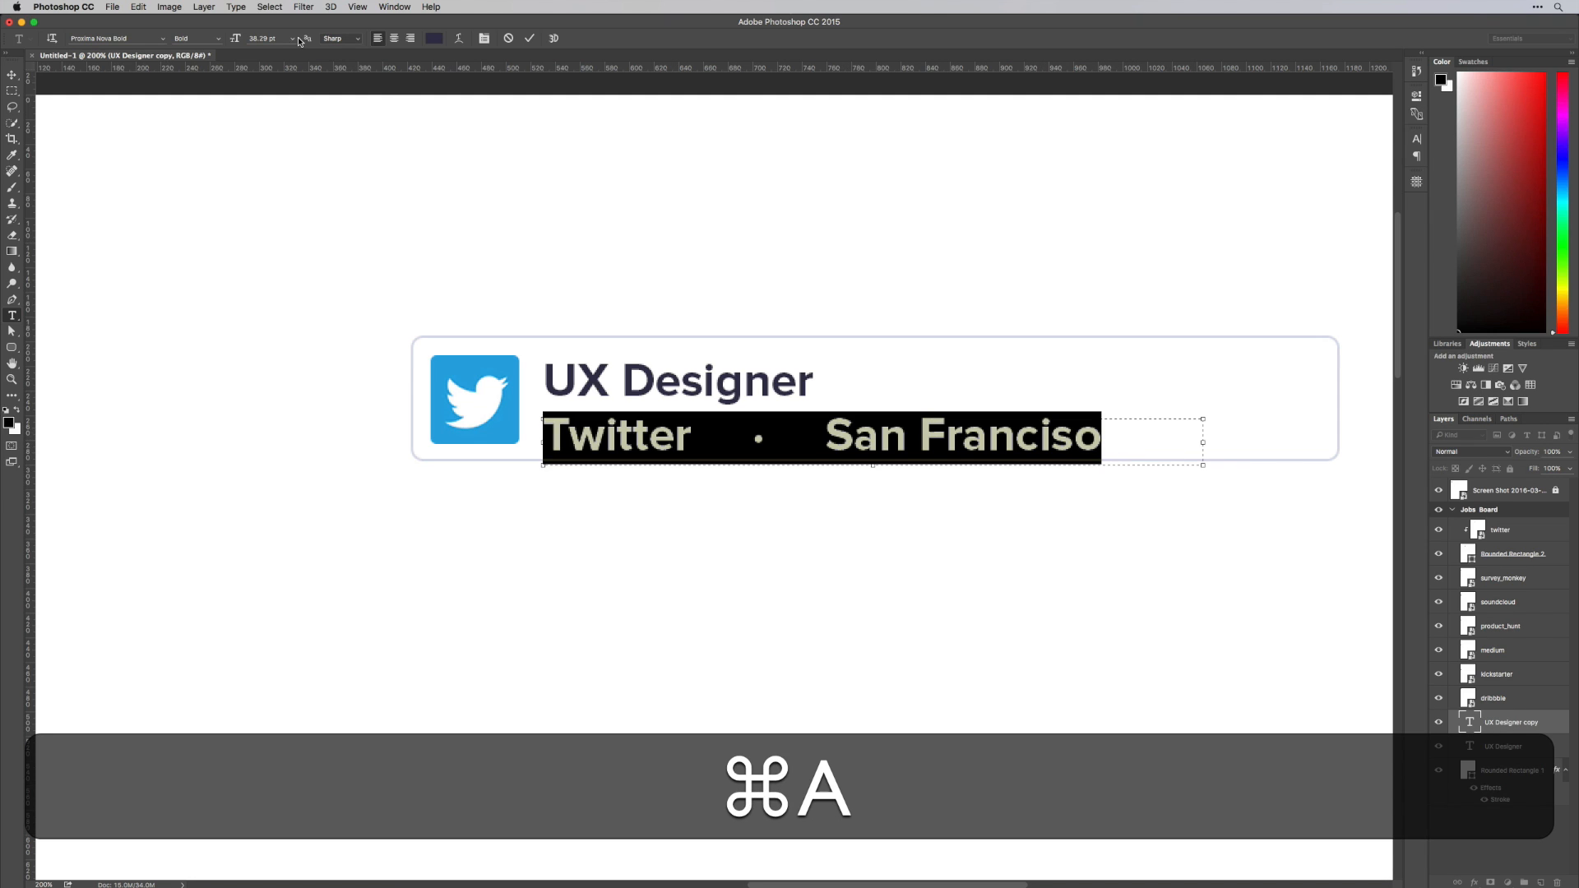
left_click_drag(235, 38, 222, 42)
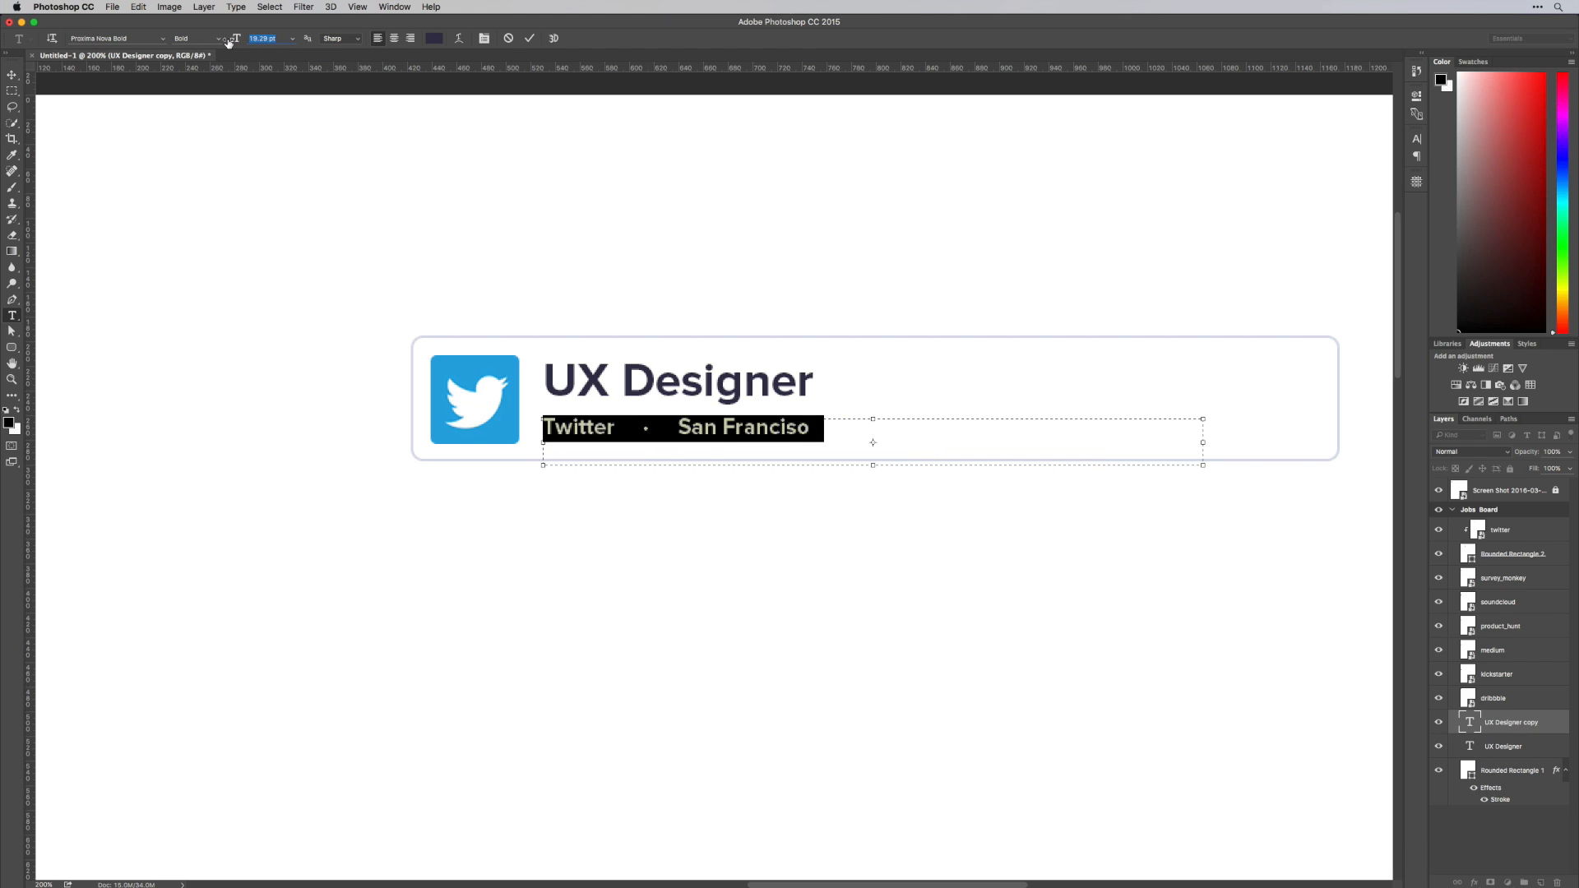
key("Right")
Repeat the spaced dot separator after "San Franciso", add "Jan 1st", and shorten the text box to one line's height
left_click_drag(687, 428, 631, 429)
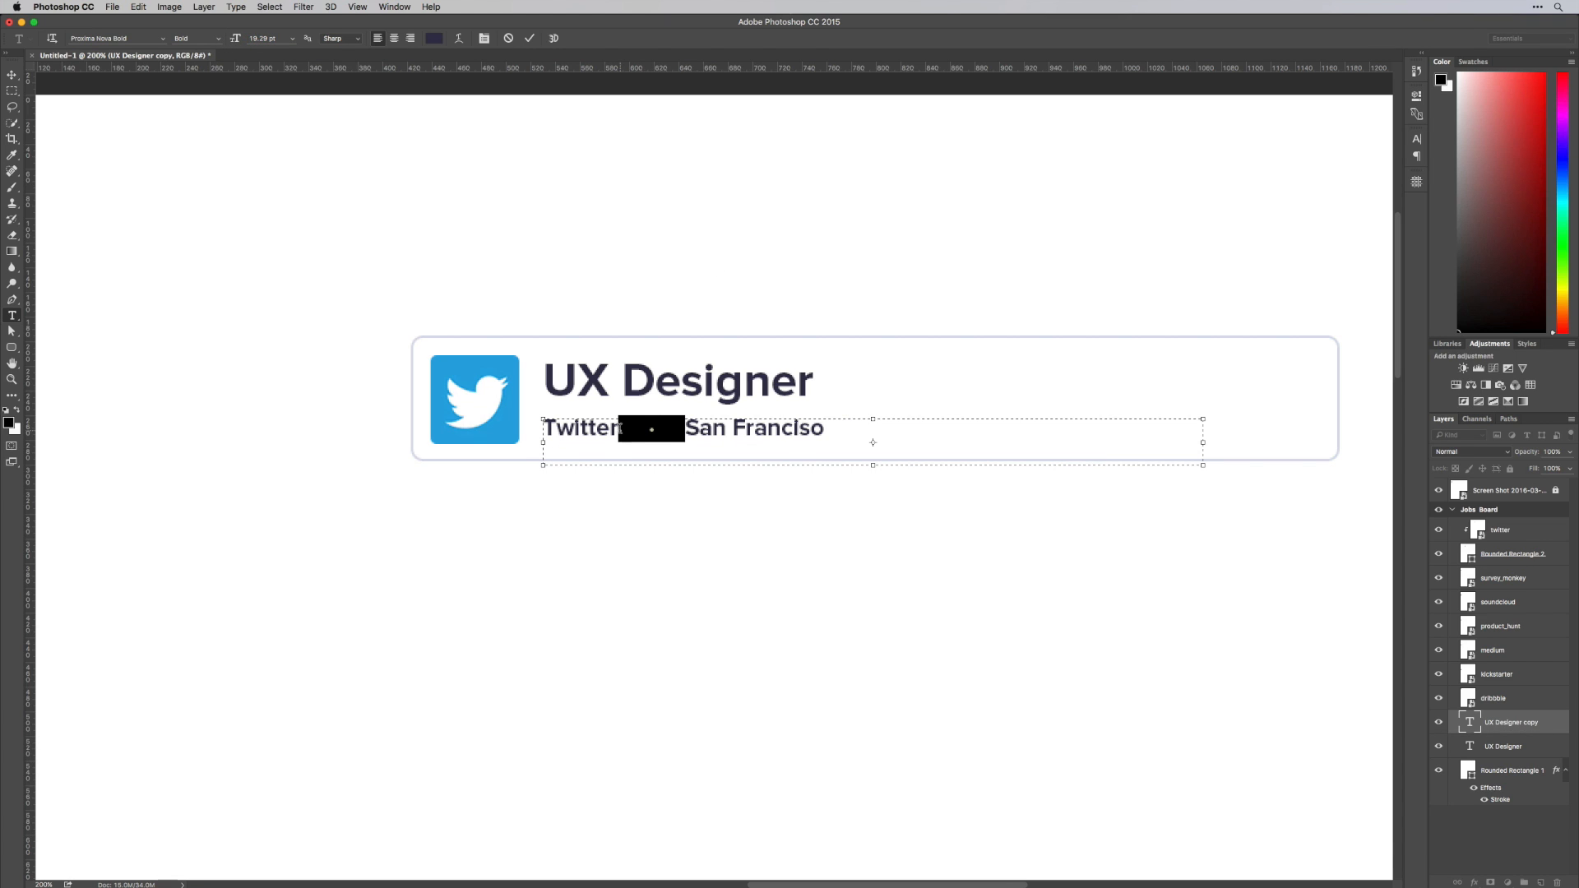
key("super+c")
left_click(911, 434)
key("super+v")
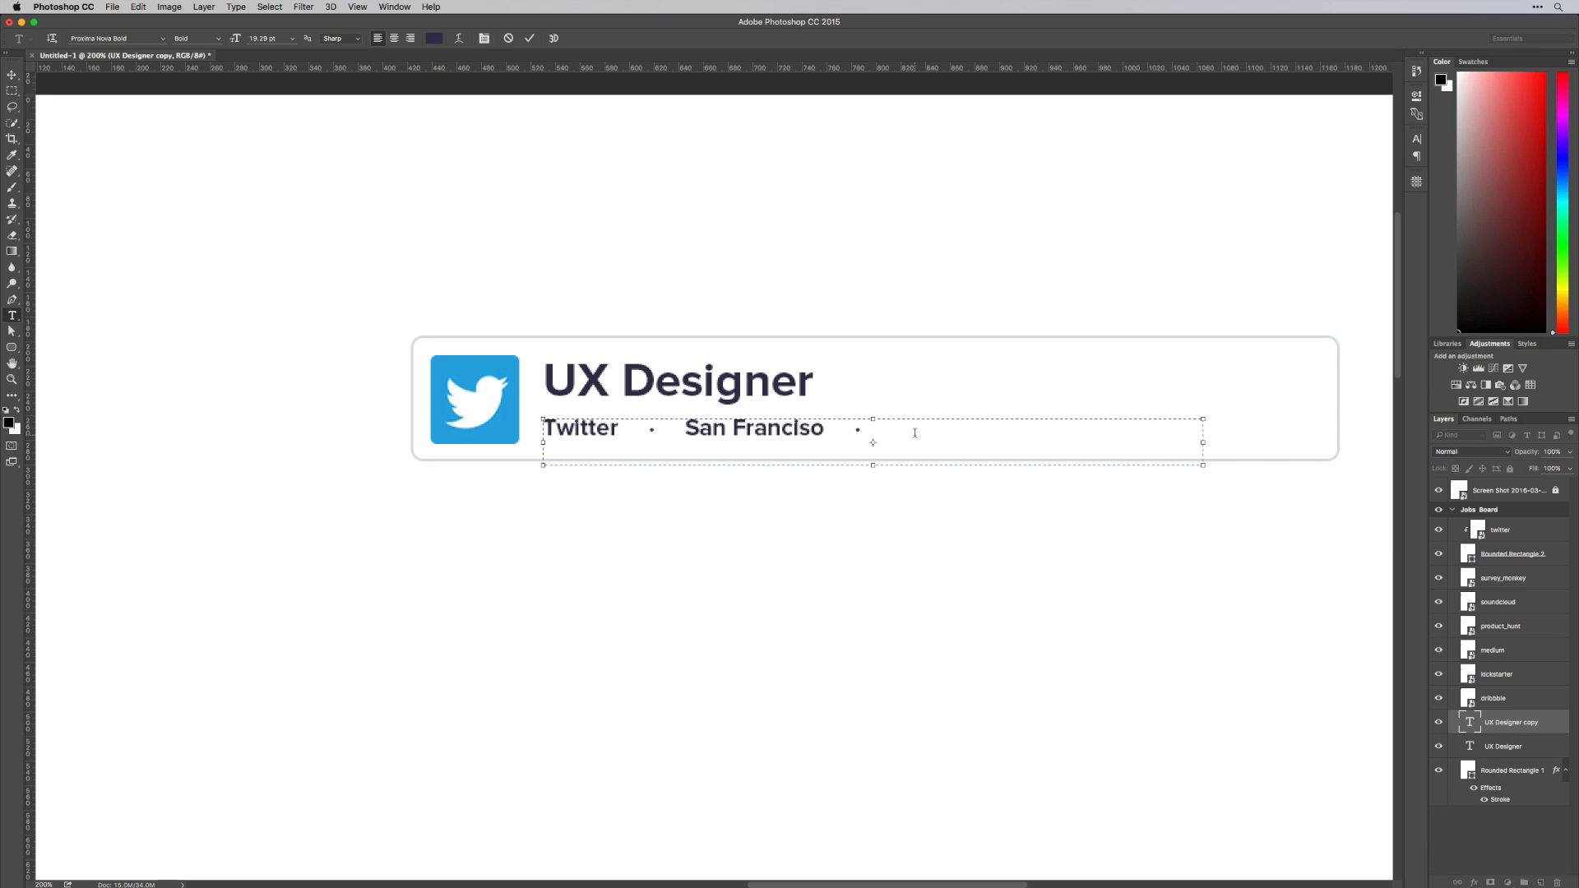
type("Jan 1st")
left_click_drag(892, 465, 895, 444)
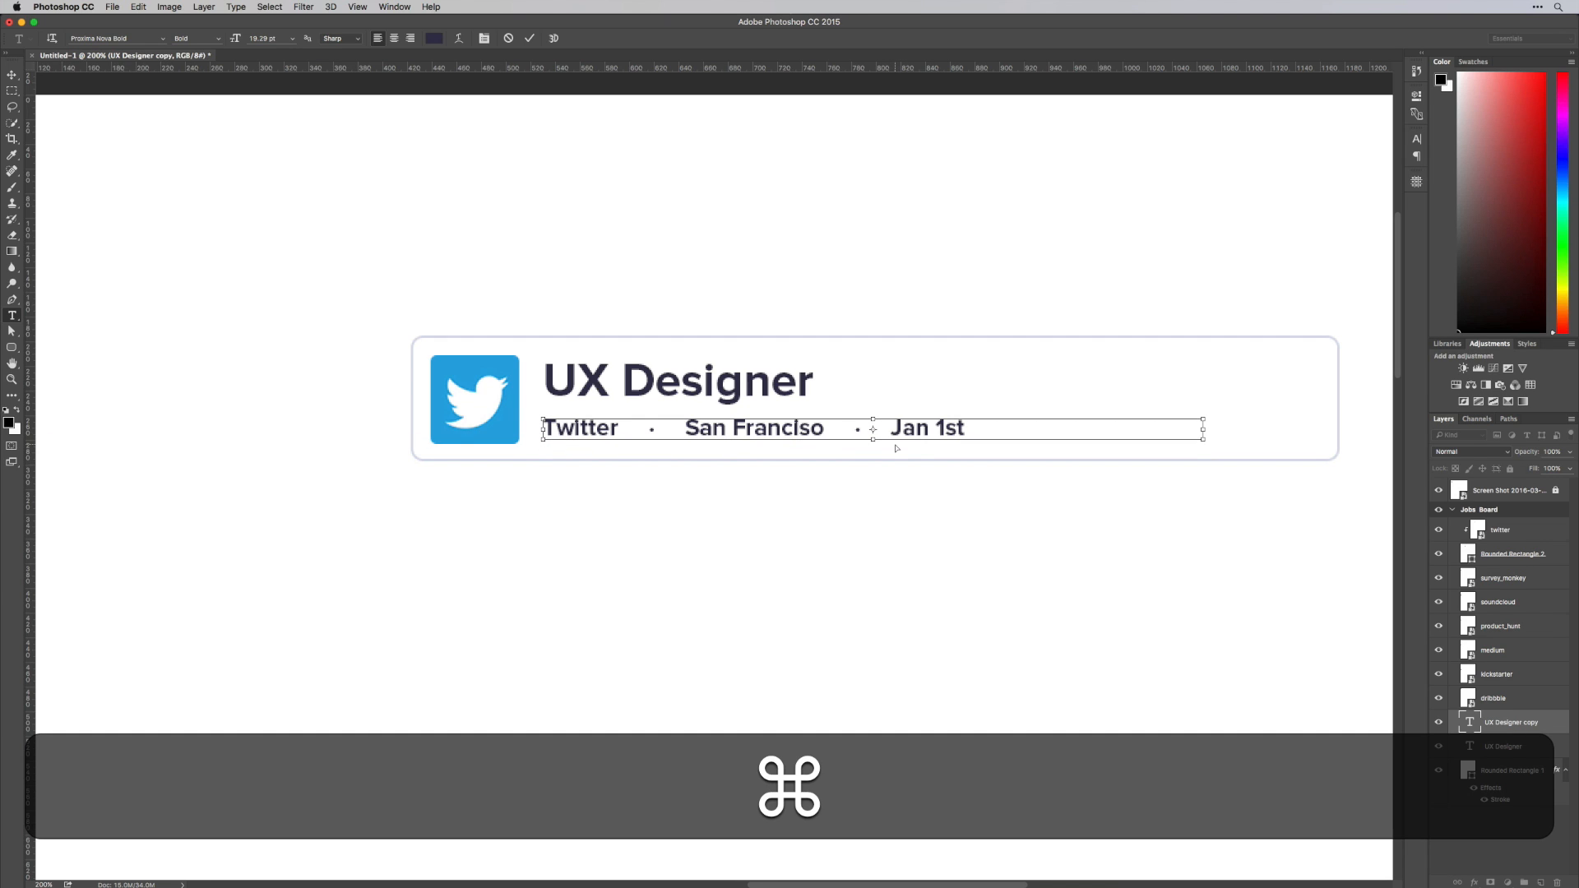
key("super+Return")
Set the entire company, location and date line to Regular weight at 16.29 pt
left_click(780, 428)
key("super+a")
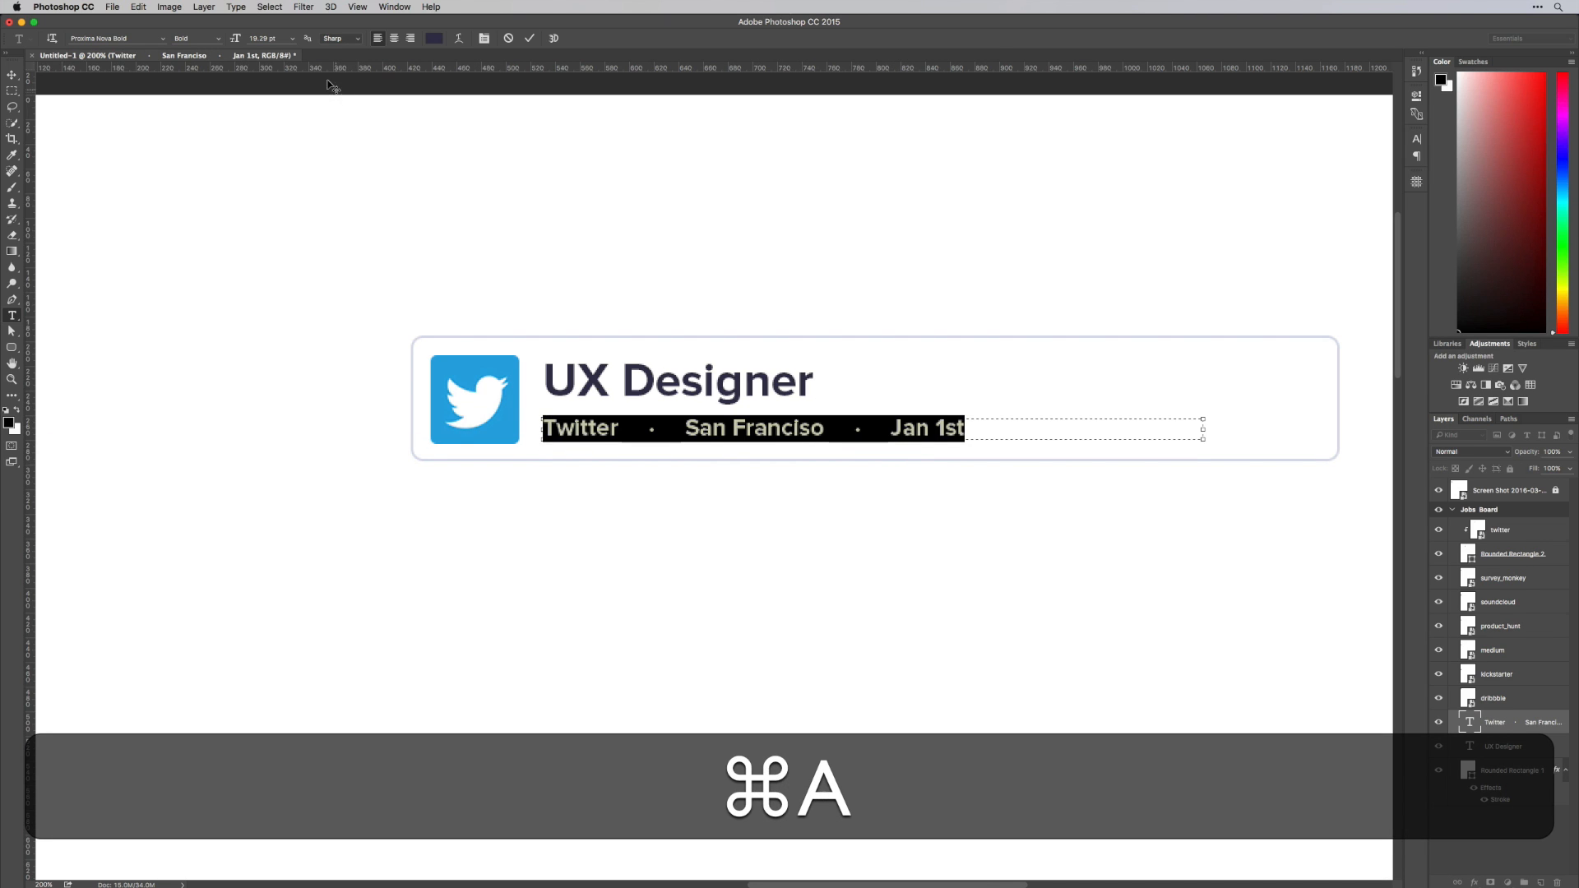
left_click(291, 40)
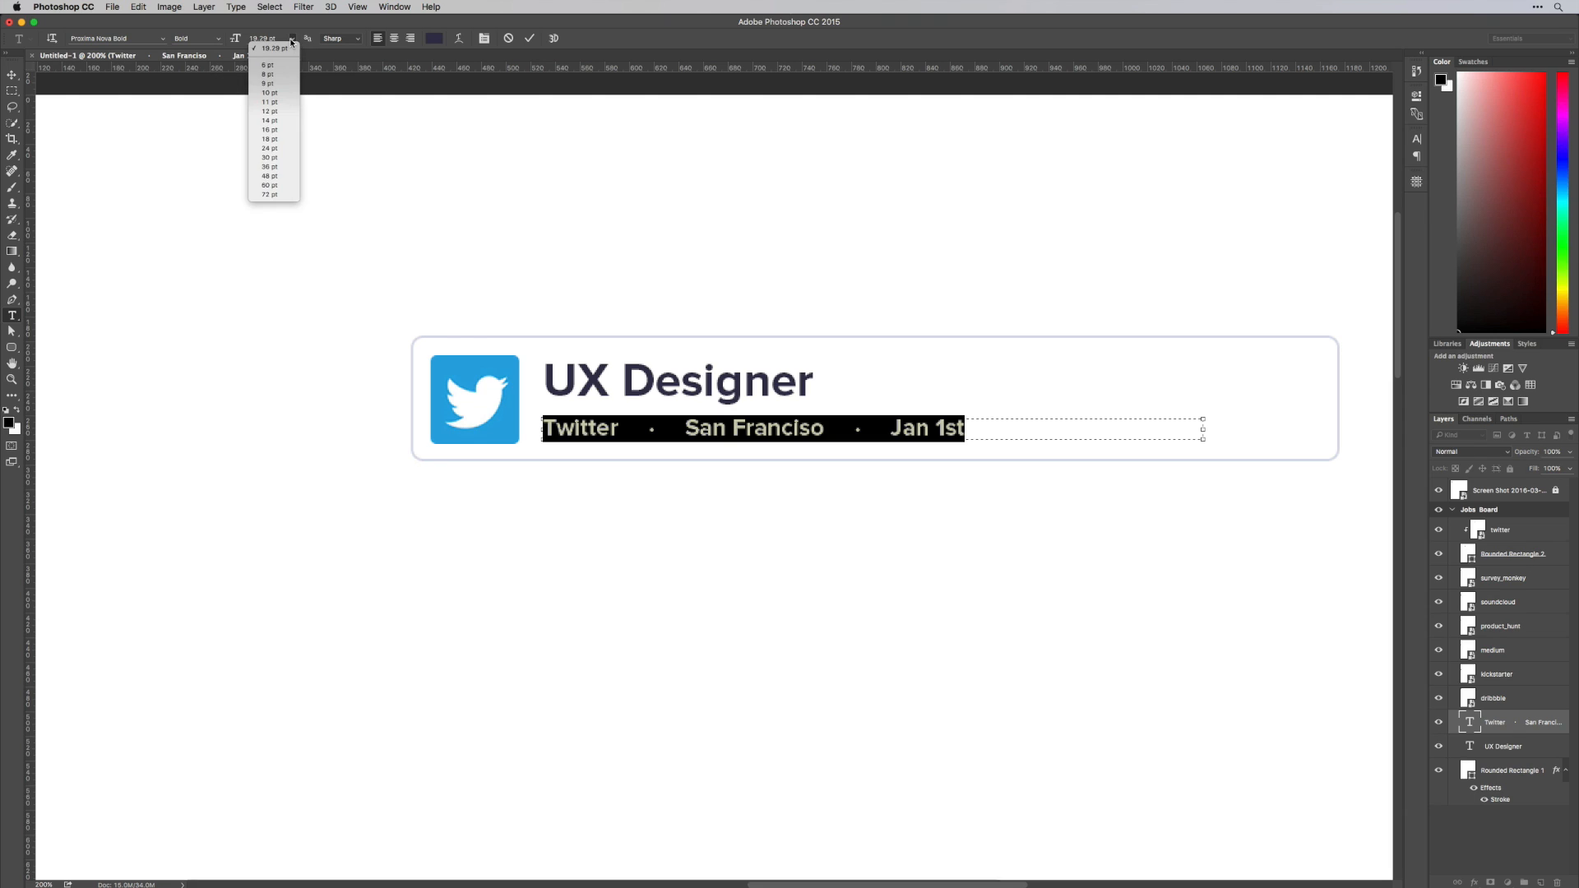
left_click(218, 38)
left_click(218, 38)
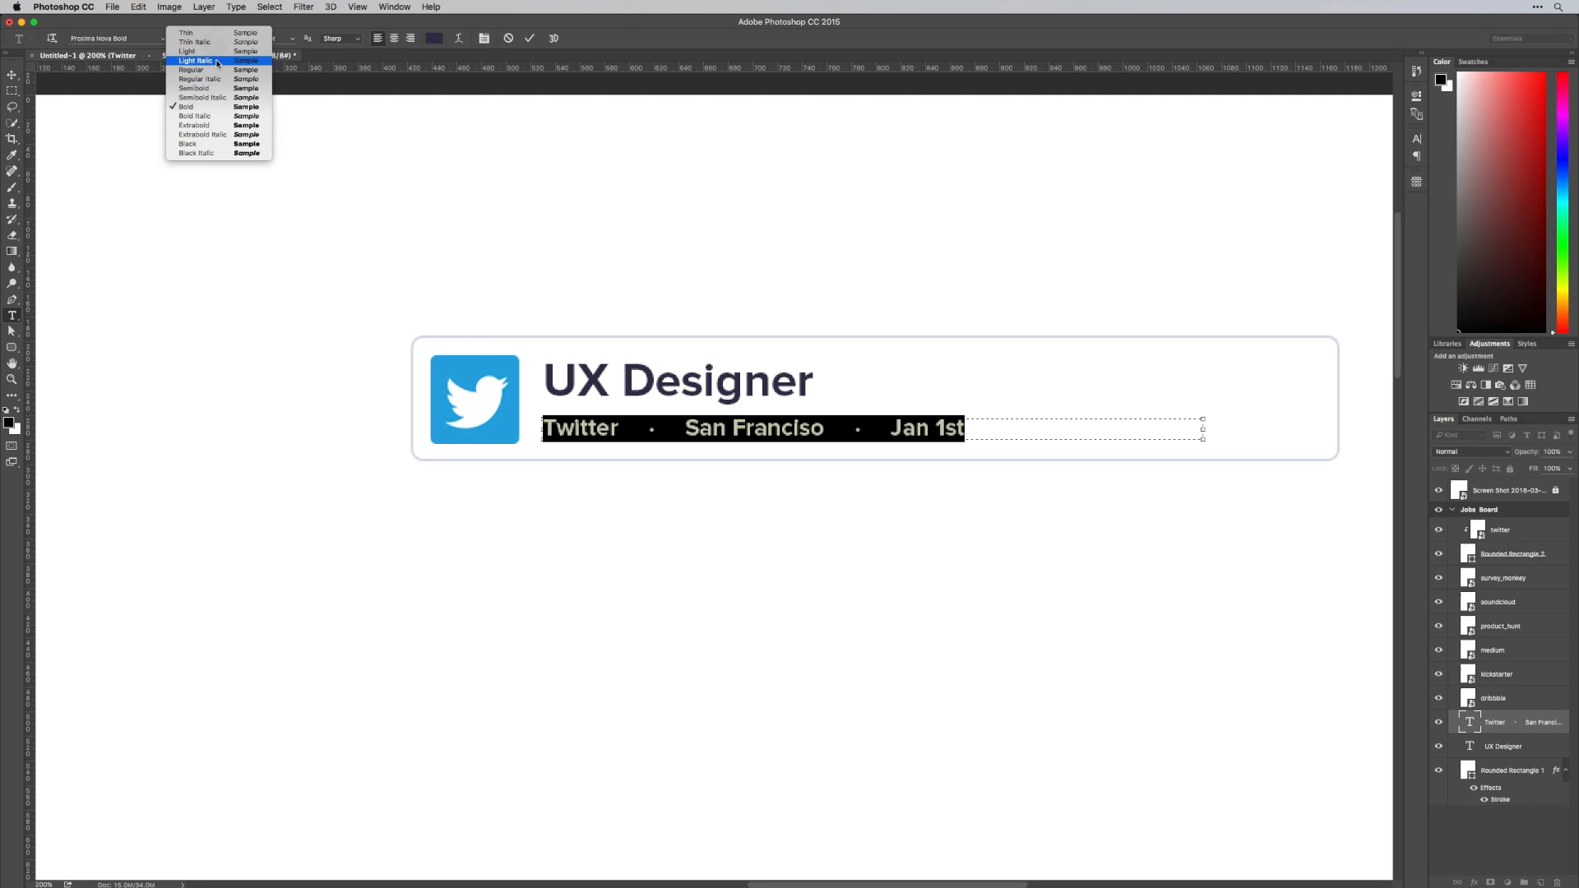
left_click(218, 70)
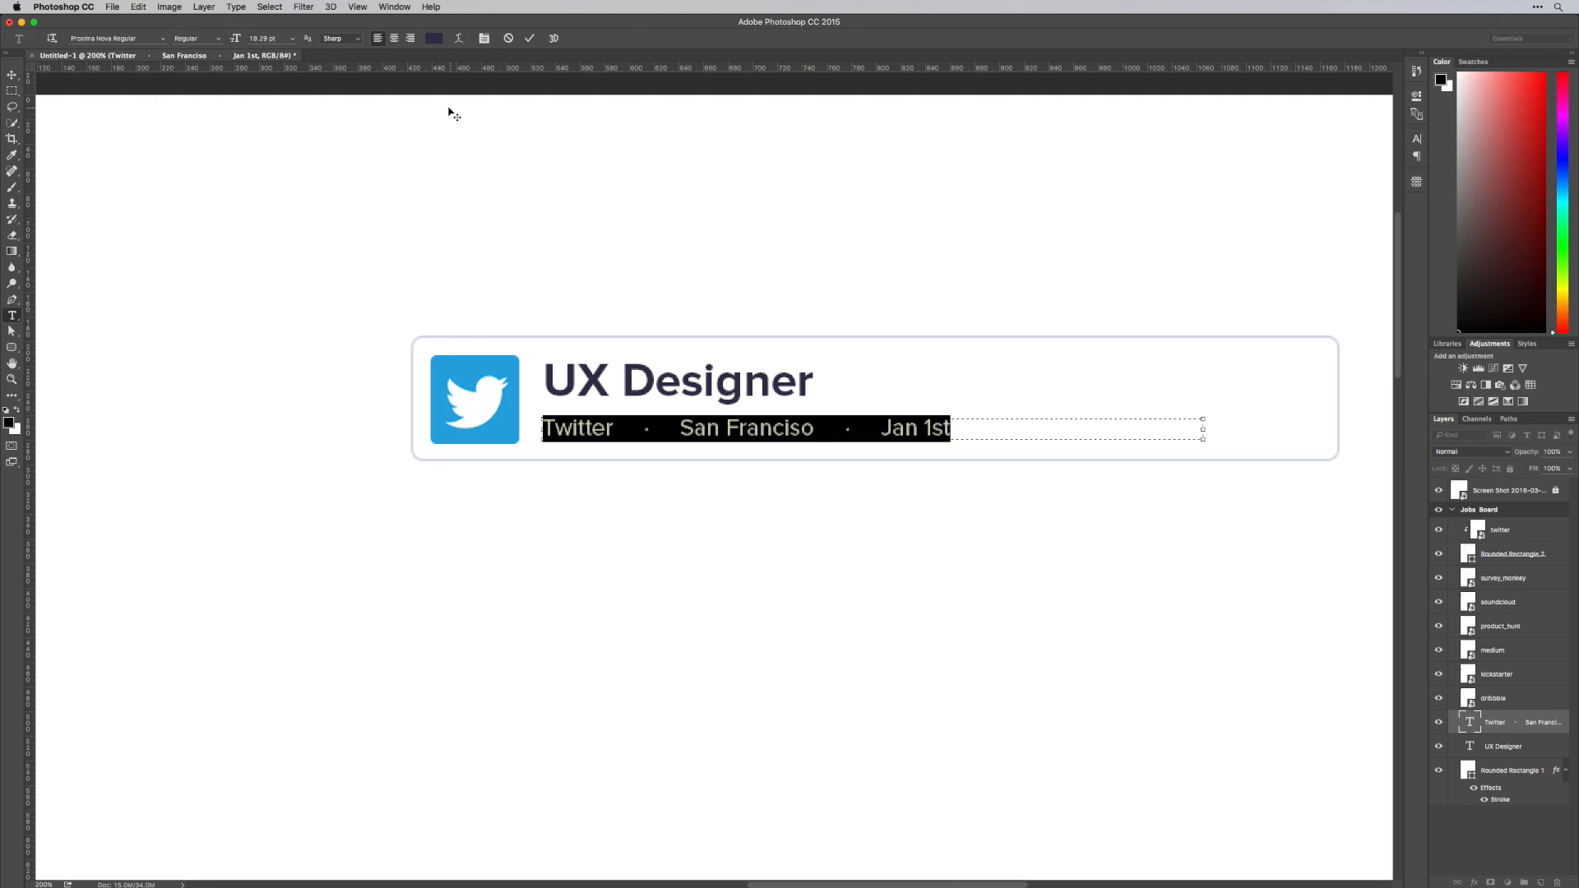
left_click_drag(236, 41, 233, 41)
Recolor the company, location and date line to the muted gray-purple #9693ae
left_click(433, 38)
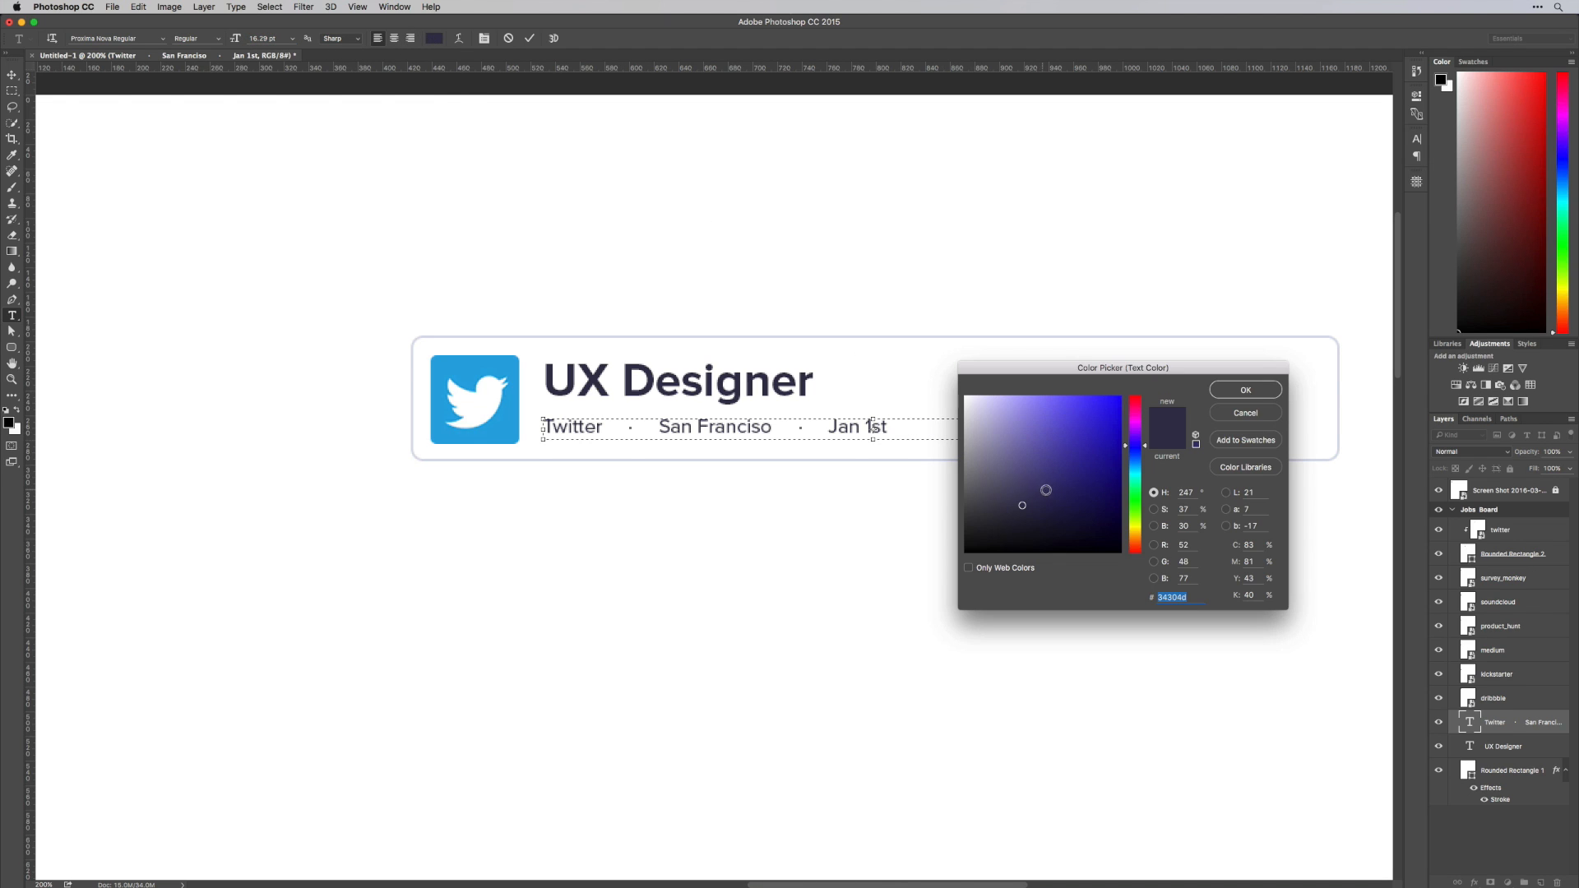
left_click_drag(1021, 496, 988, 445)
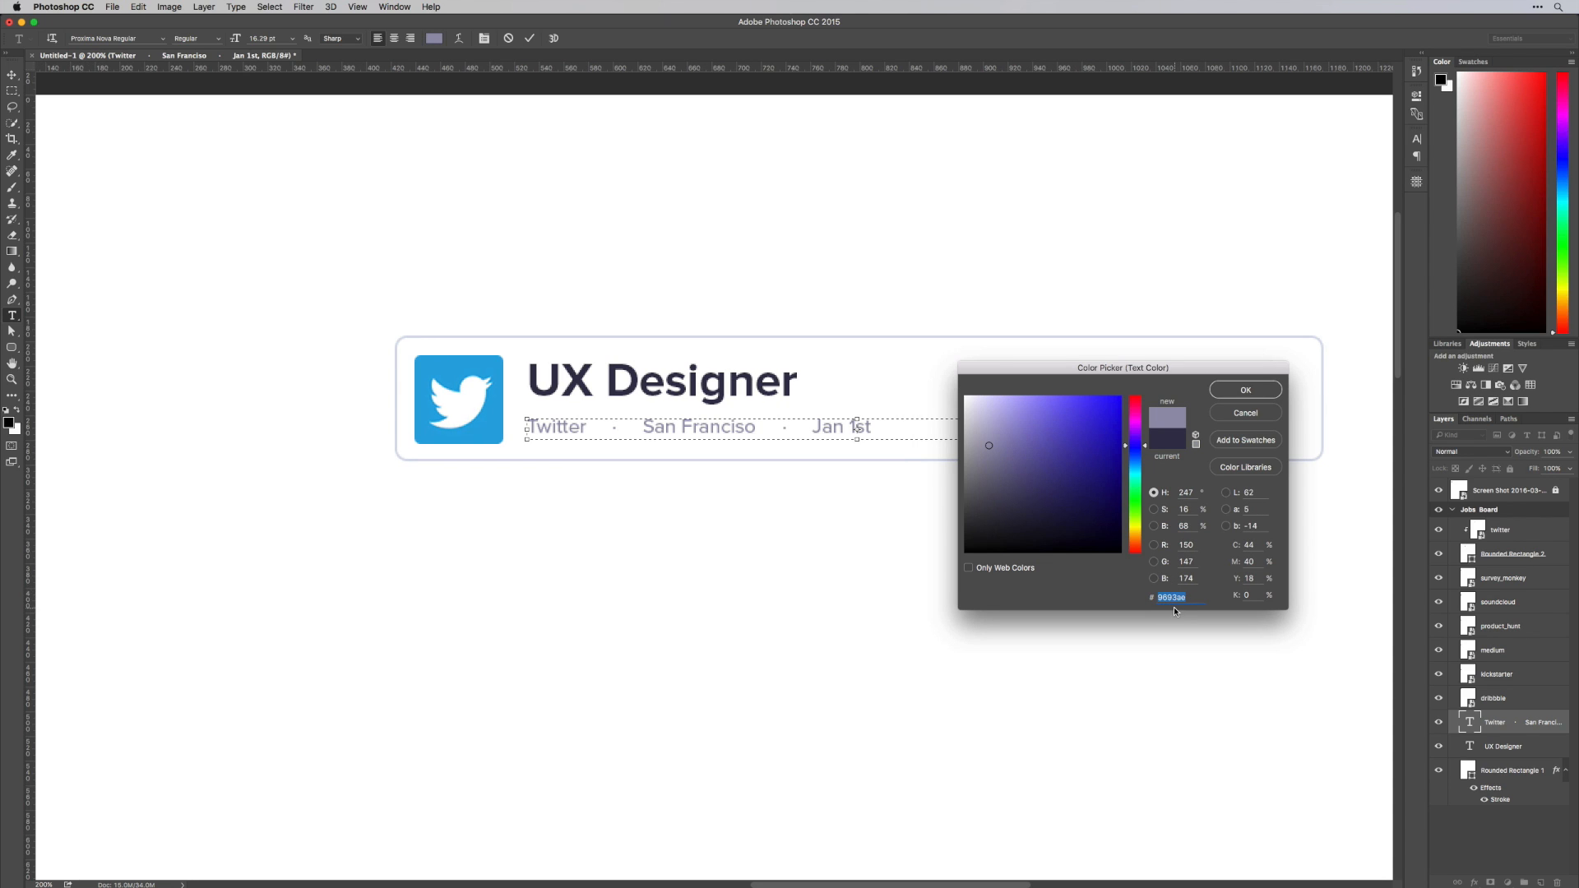
key("Return")
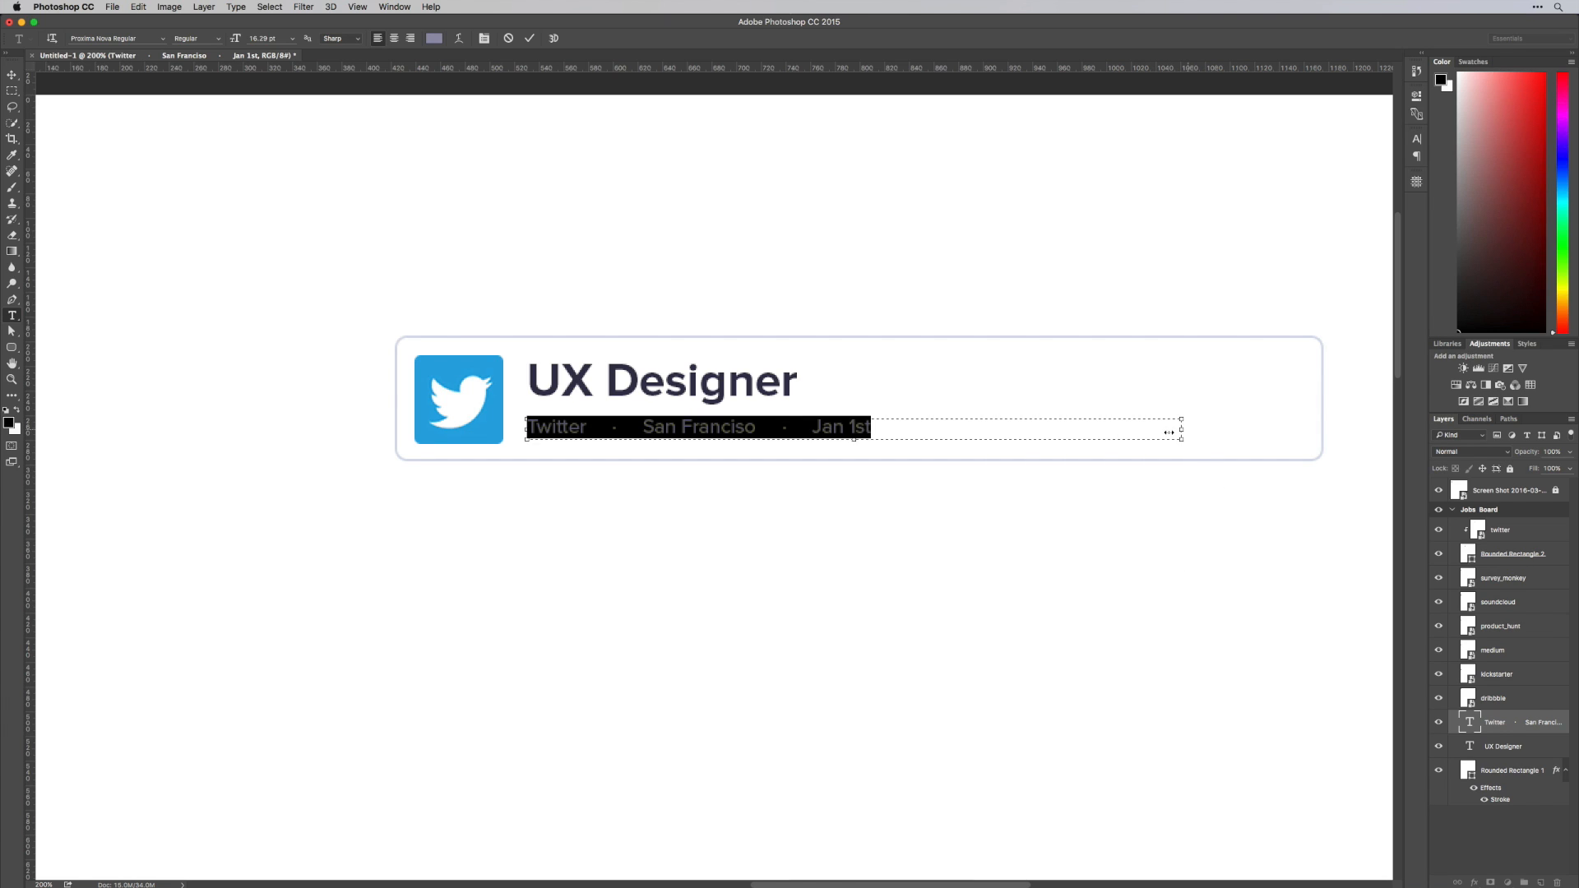
key("super+v")
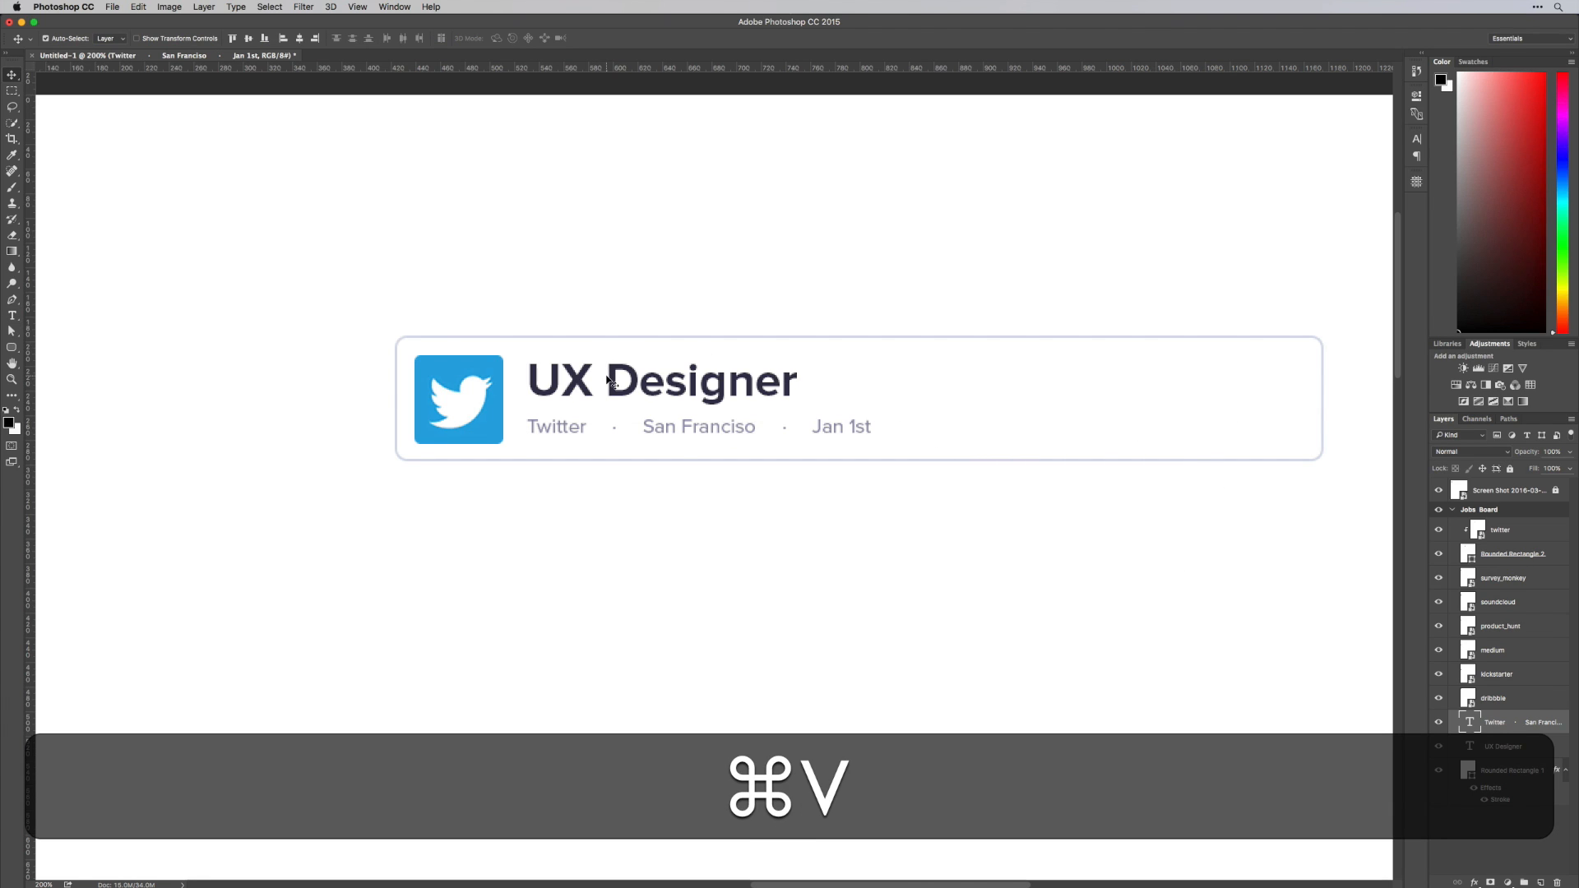
Scale down the "UX Designer" title to sit just above the details line, and nudge both text layers up
key("super+t")
left_click_drag(800, 359, 693, 399)
key("Return")
key("v")
left_click(693, 396, "shift")
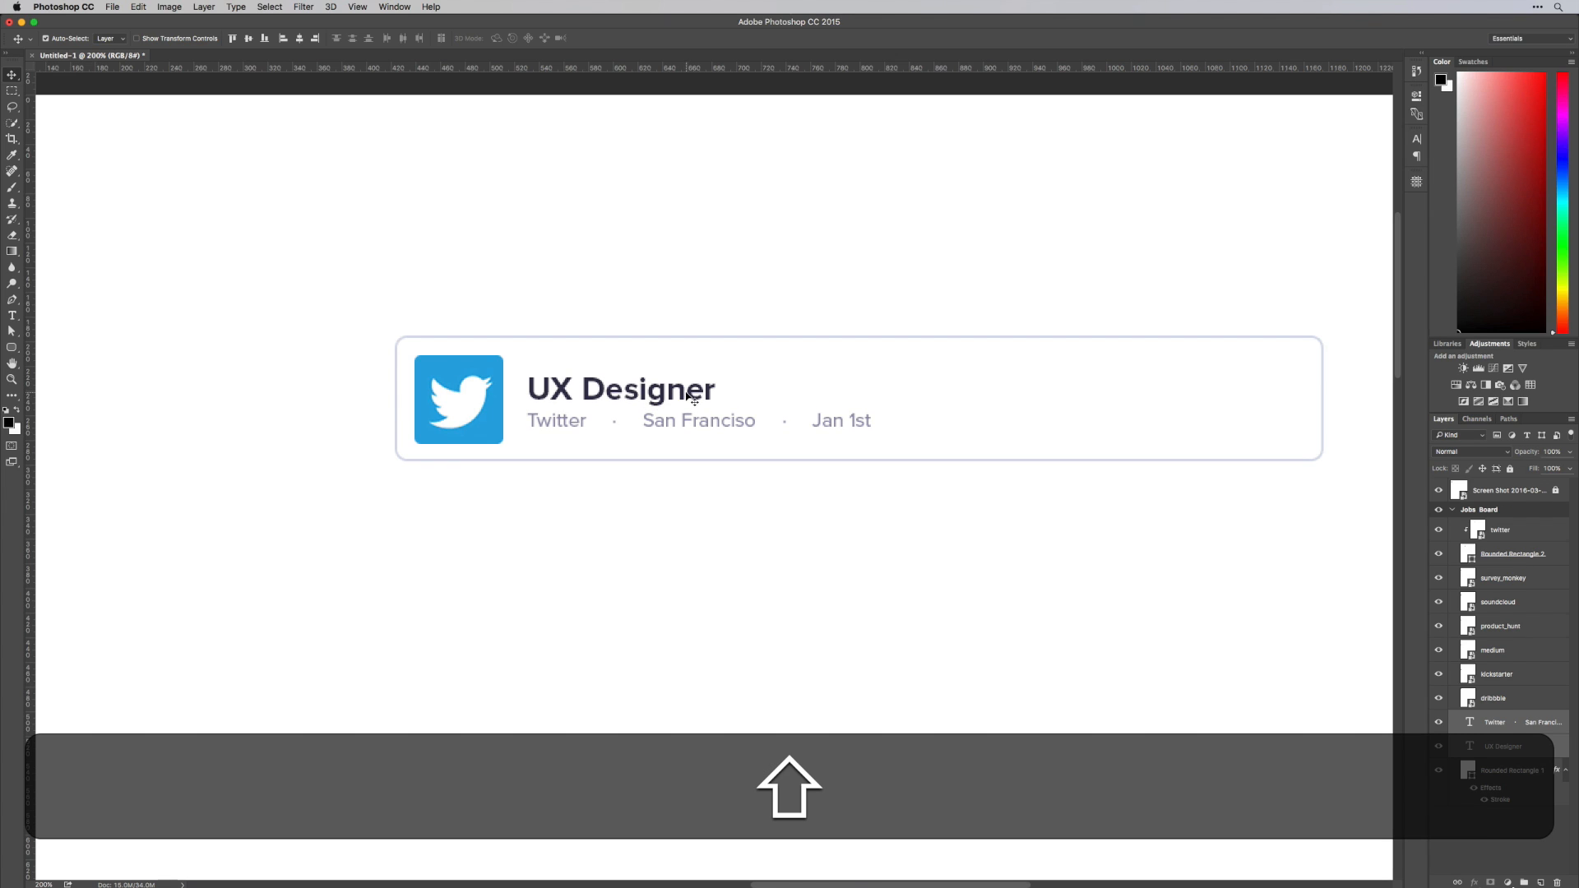
key("Up")
Check the text spacing inside the card with marquee selections and nudge the details line up slightly
key("m")
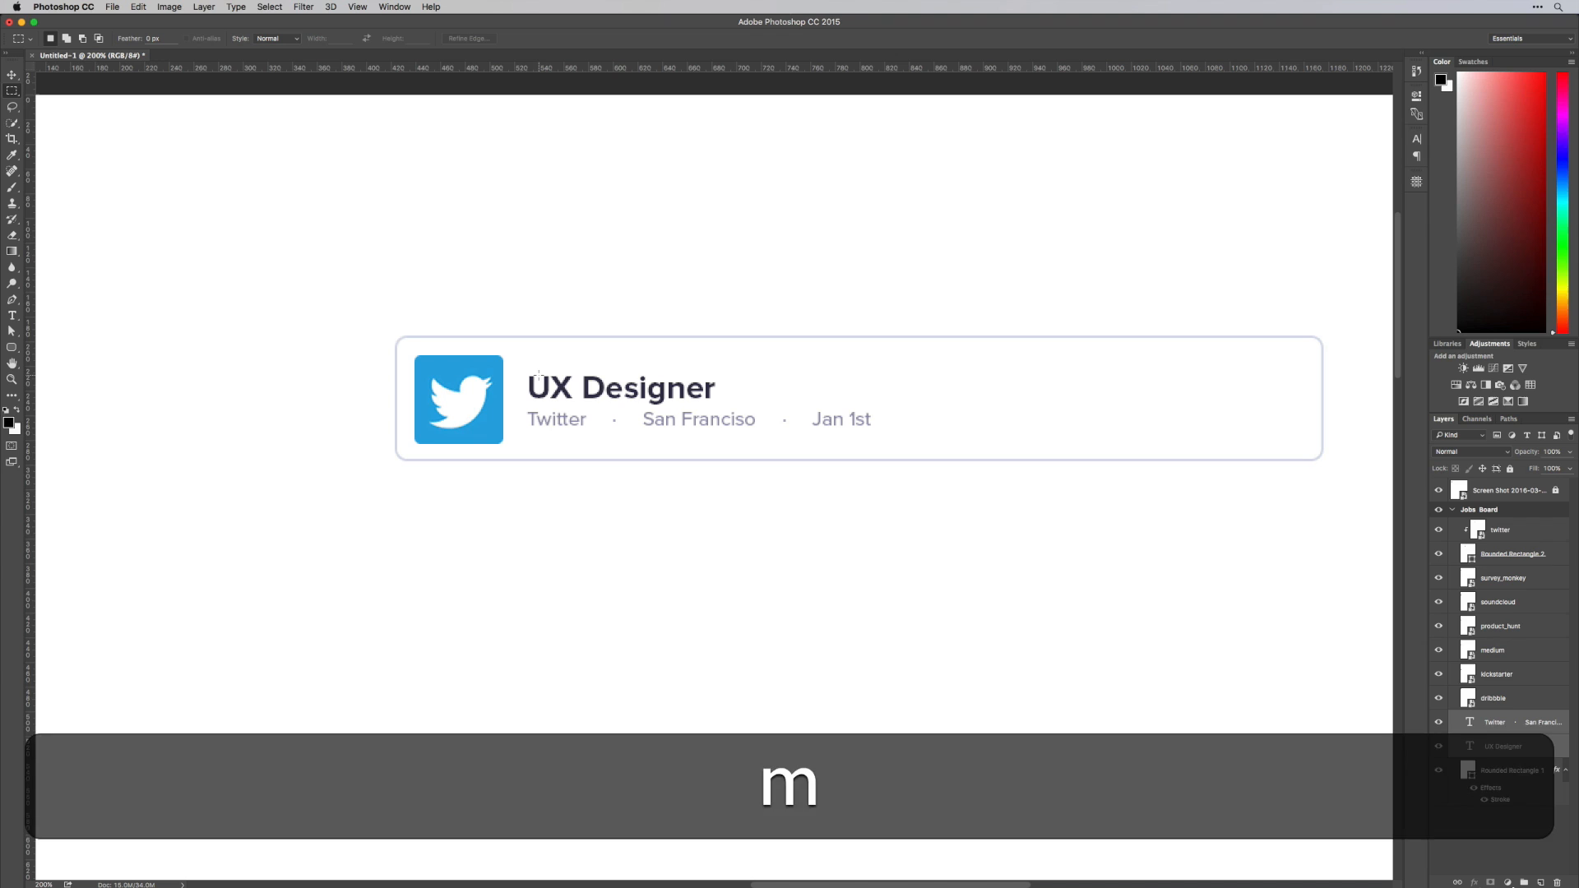
left_click_drag(538, 375, 600, 431)
left_click_drag(570, 460, 527, 425)
key("v")
key("super+d")
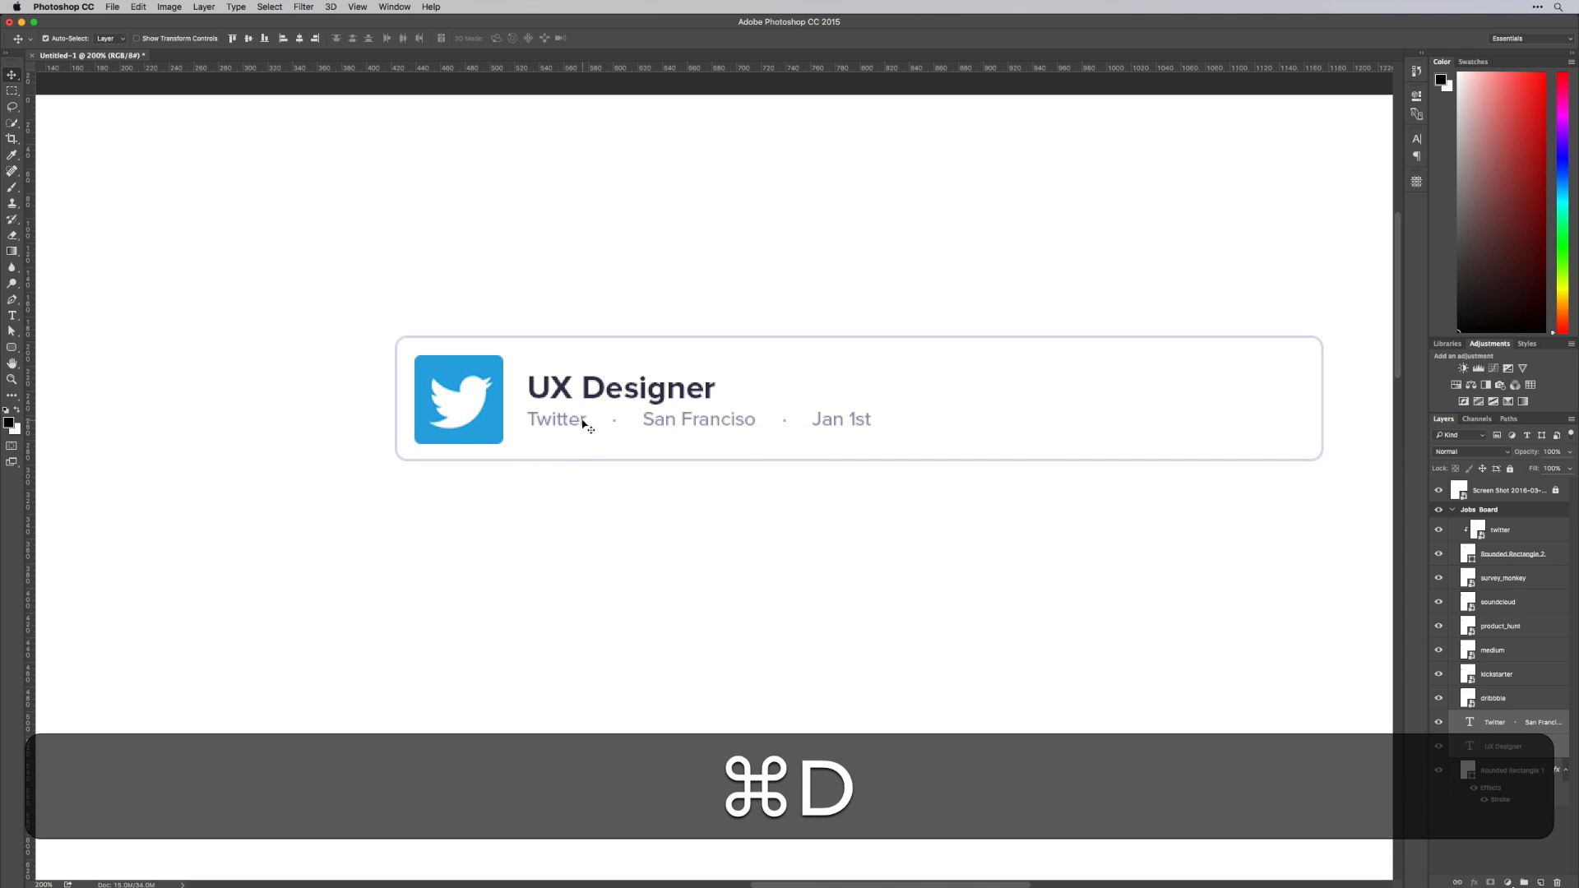
key("shift+super+d")
key("Up")
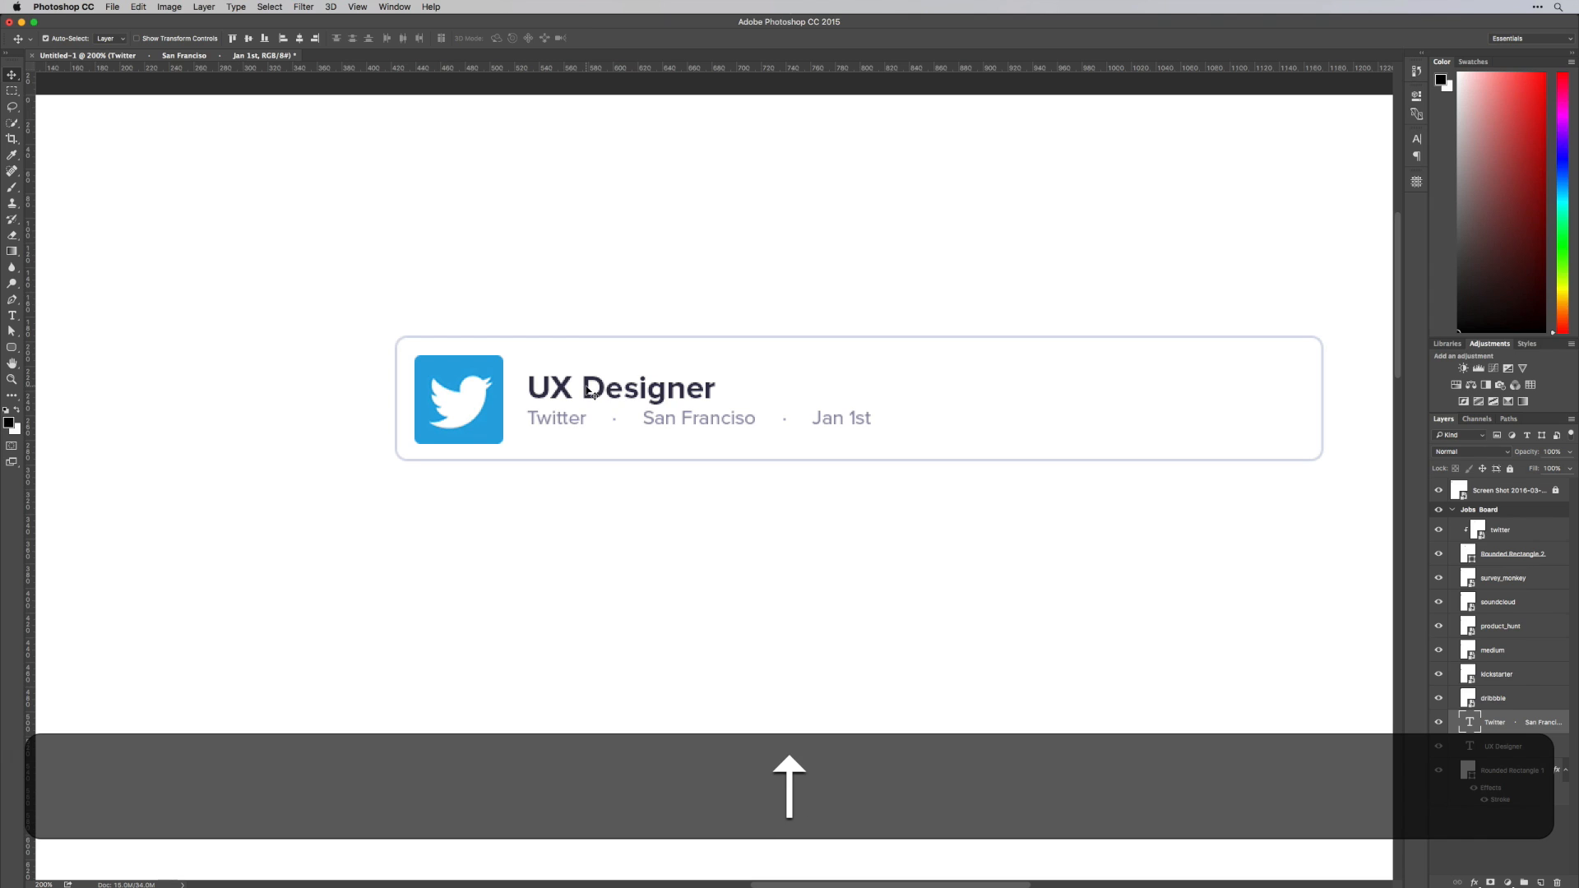
key("m")
left_click_drag(565, 422, 589, 358)
key("super+d")
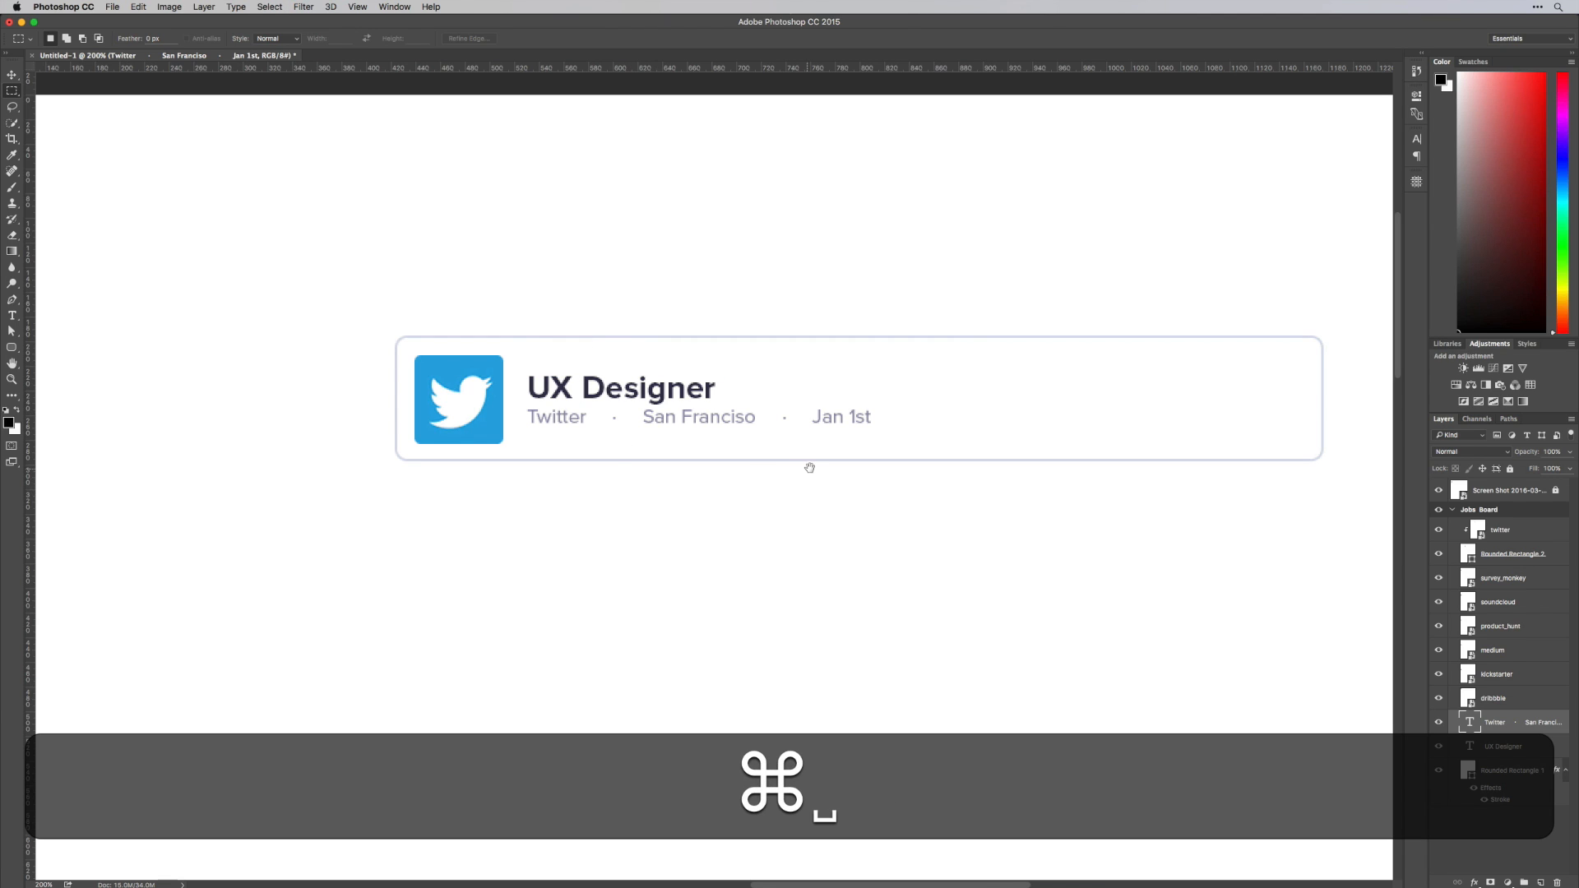
Duplicate the details line horizontally into the empty right side of the card
left_click_drag(809, 467, 529, 504)
key("v")
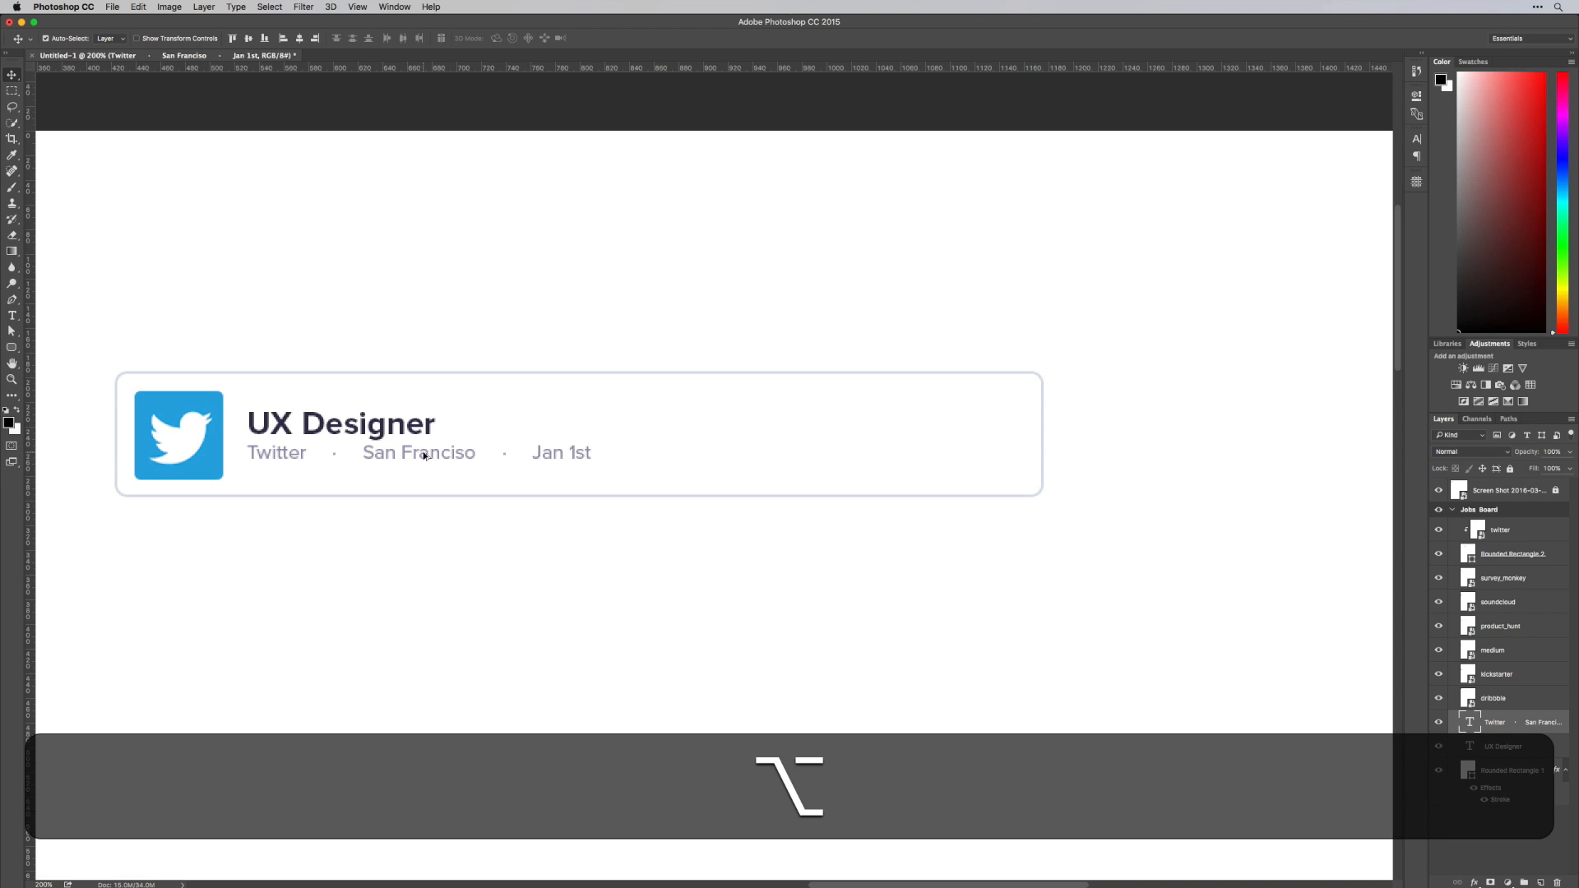
left_click_drag(427, 450, 791, 459)
Right-align the duplicated line and replace its text with "Full-Time"
key("t")
left_click(817, 456)
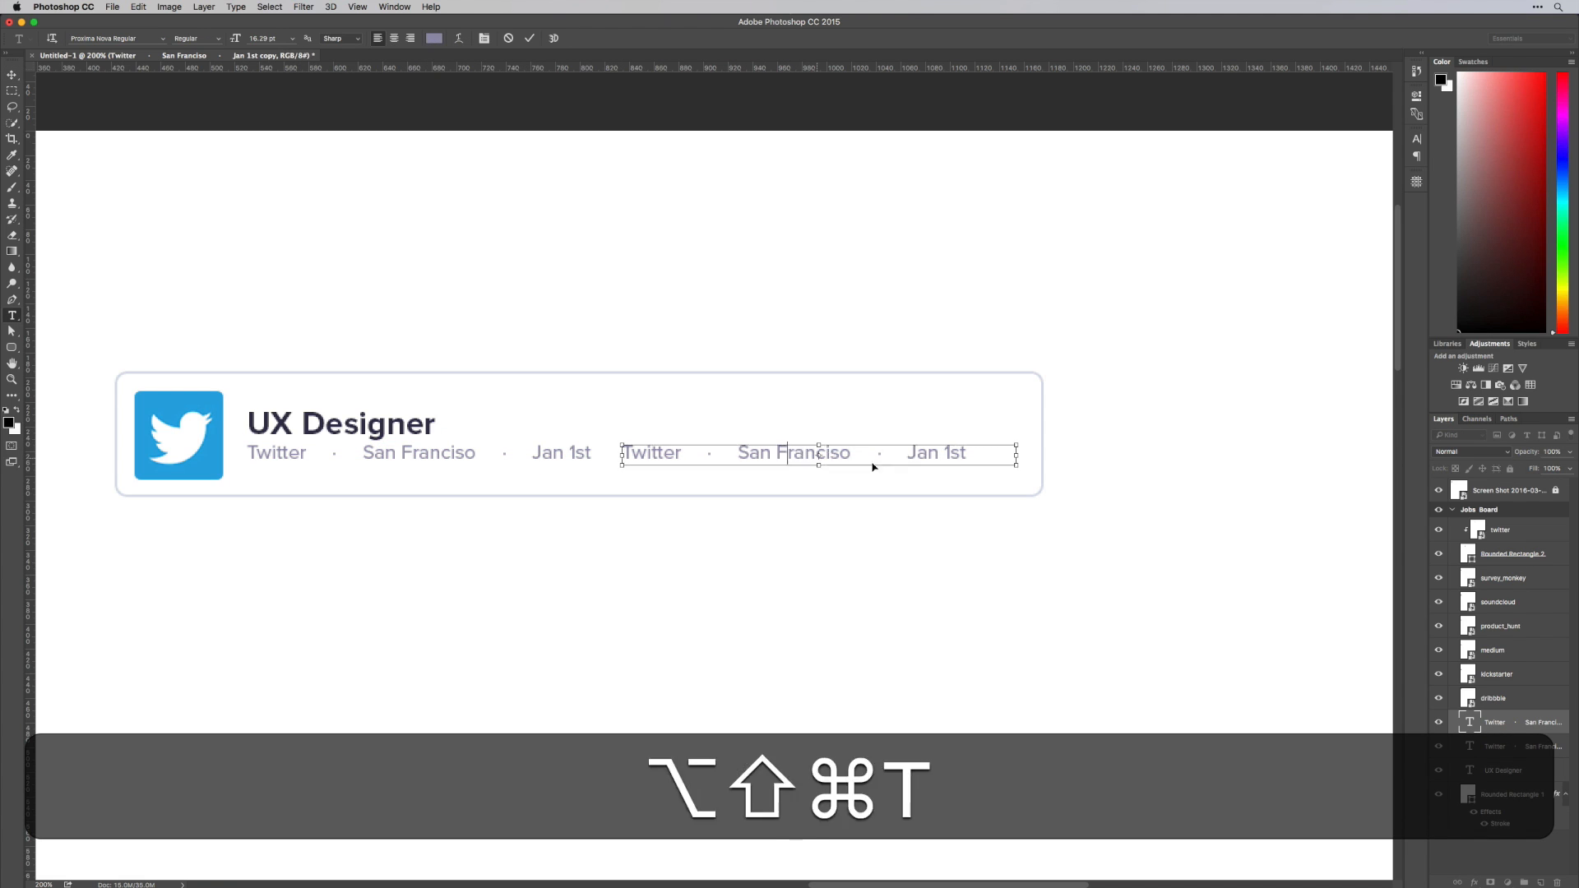
key("super+a")
left_click(410, 38)
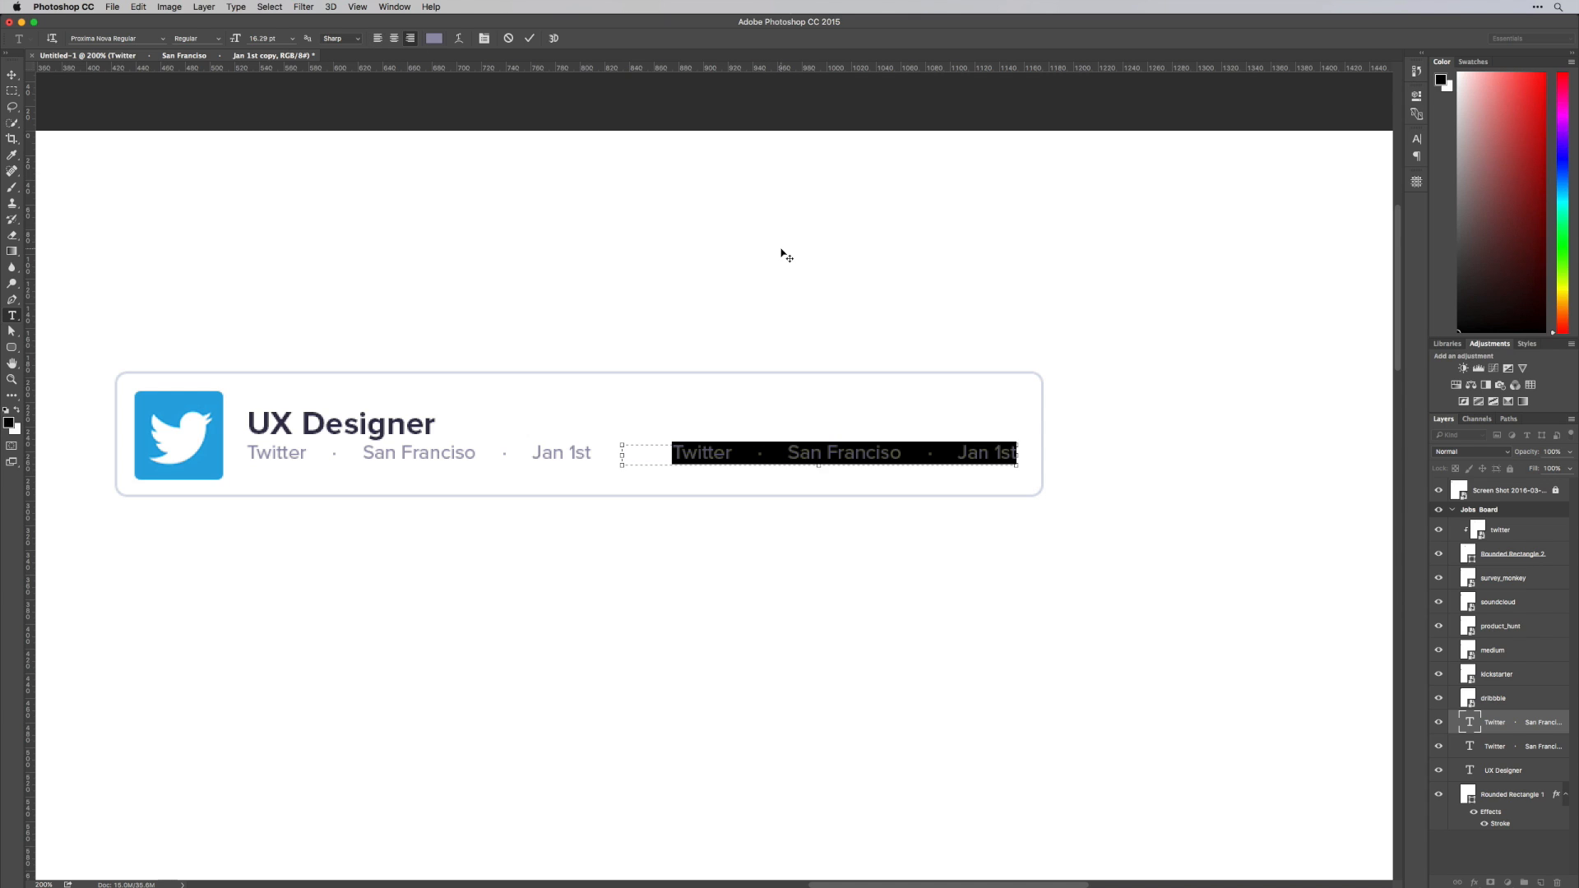
type("FUll-Time")
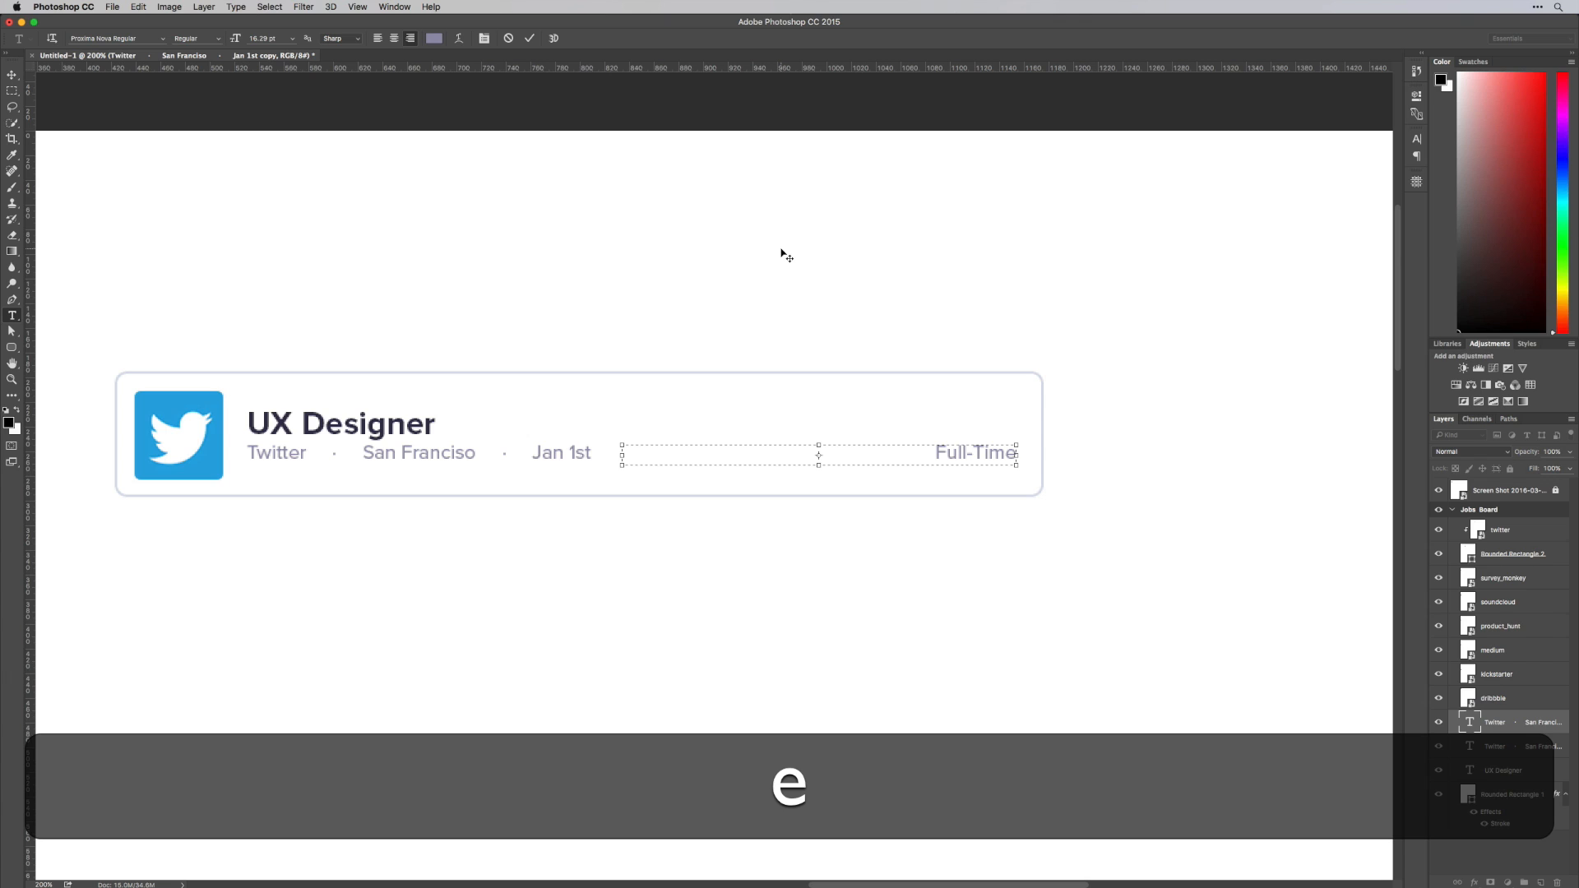
Format the "Full-Time" label in all caps, Bold weight, at 12.29 pt
key("super+a")
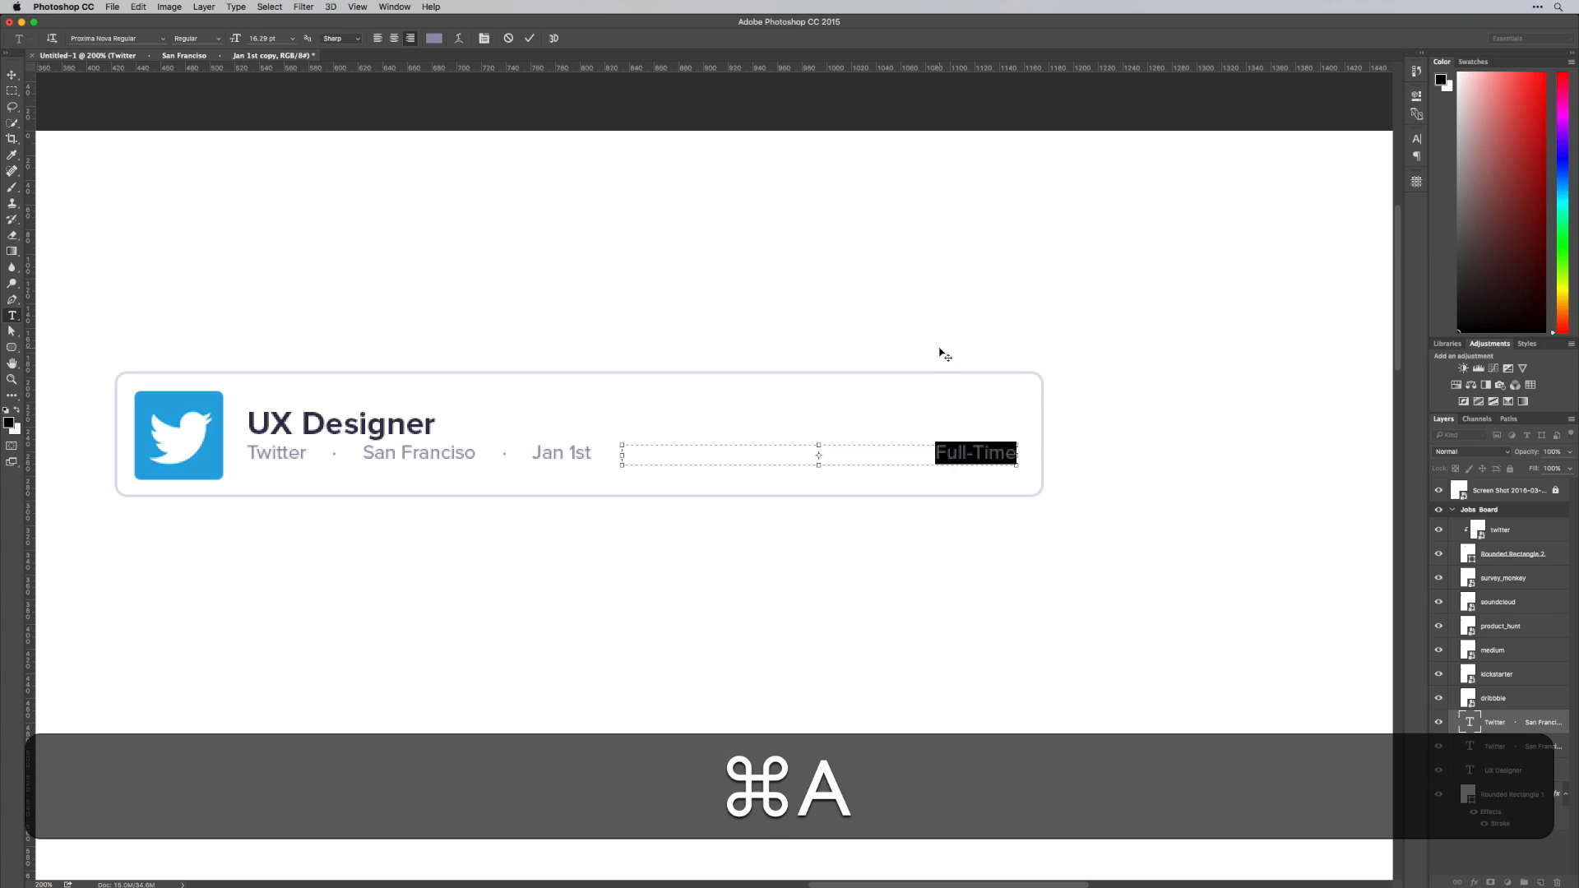
key("super+t")
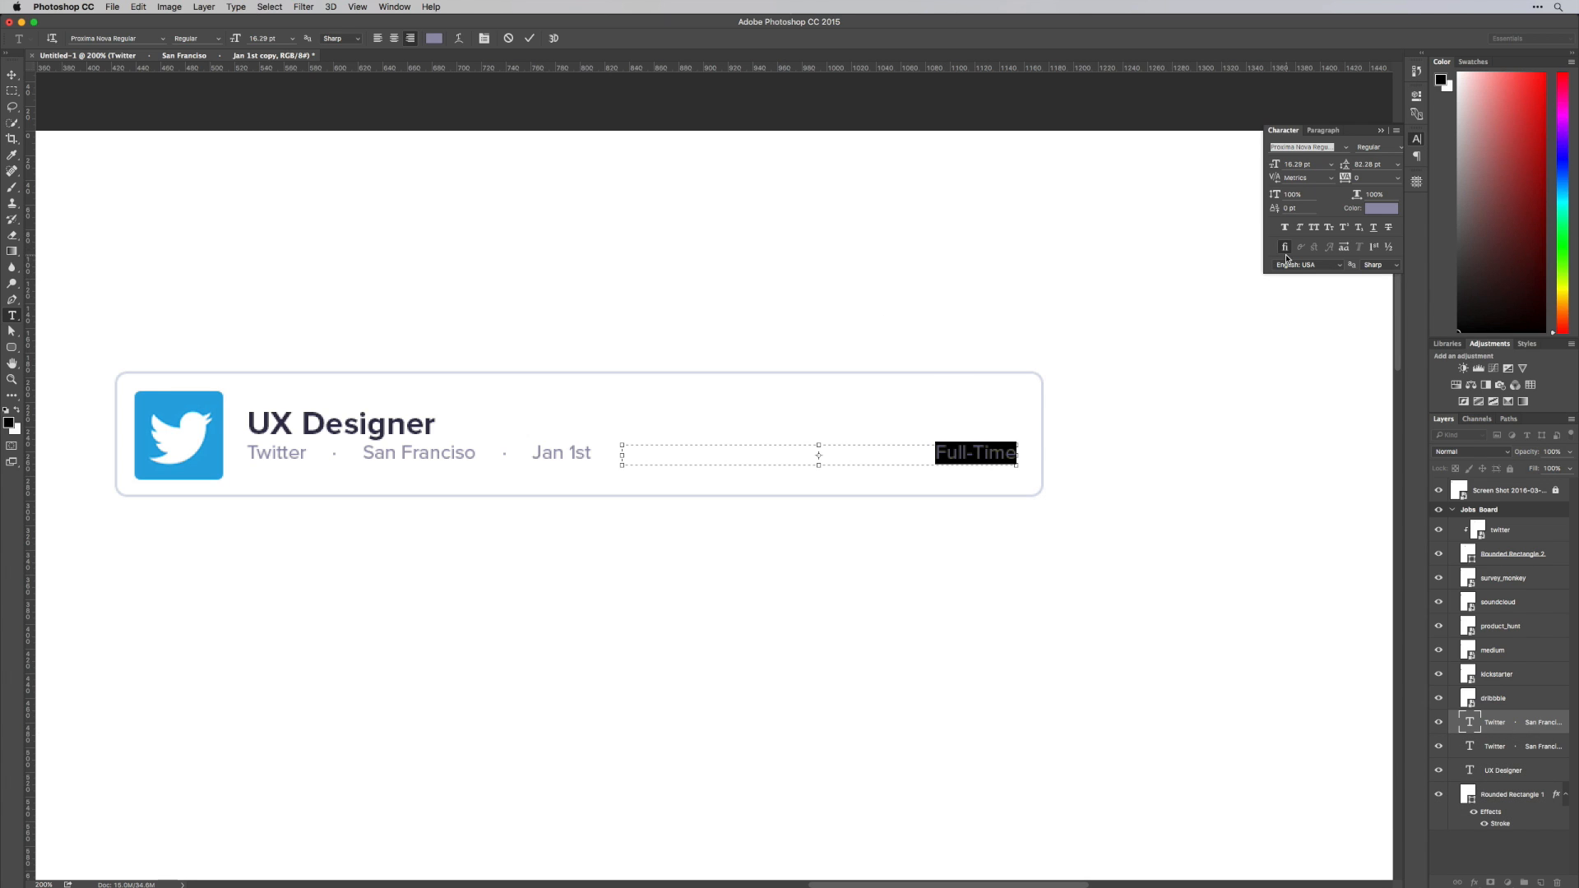
left_click(1314, 228)
left_click(1402, 151)
left_click(1381, 222)
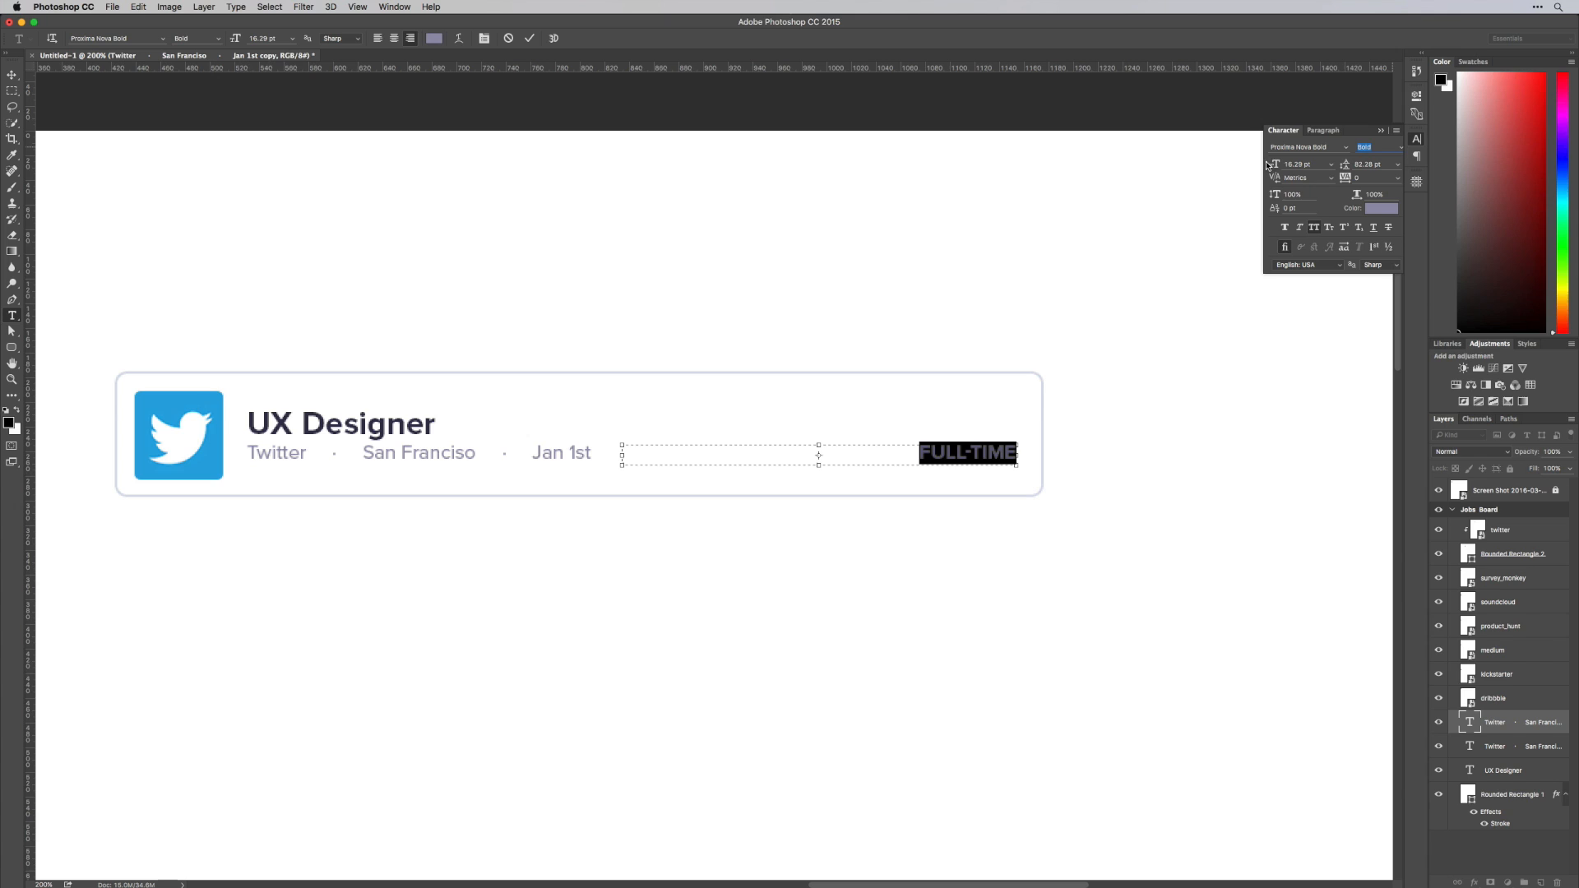
left_click(1269, 166)
key("Down")
key("Down")
key("Down")
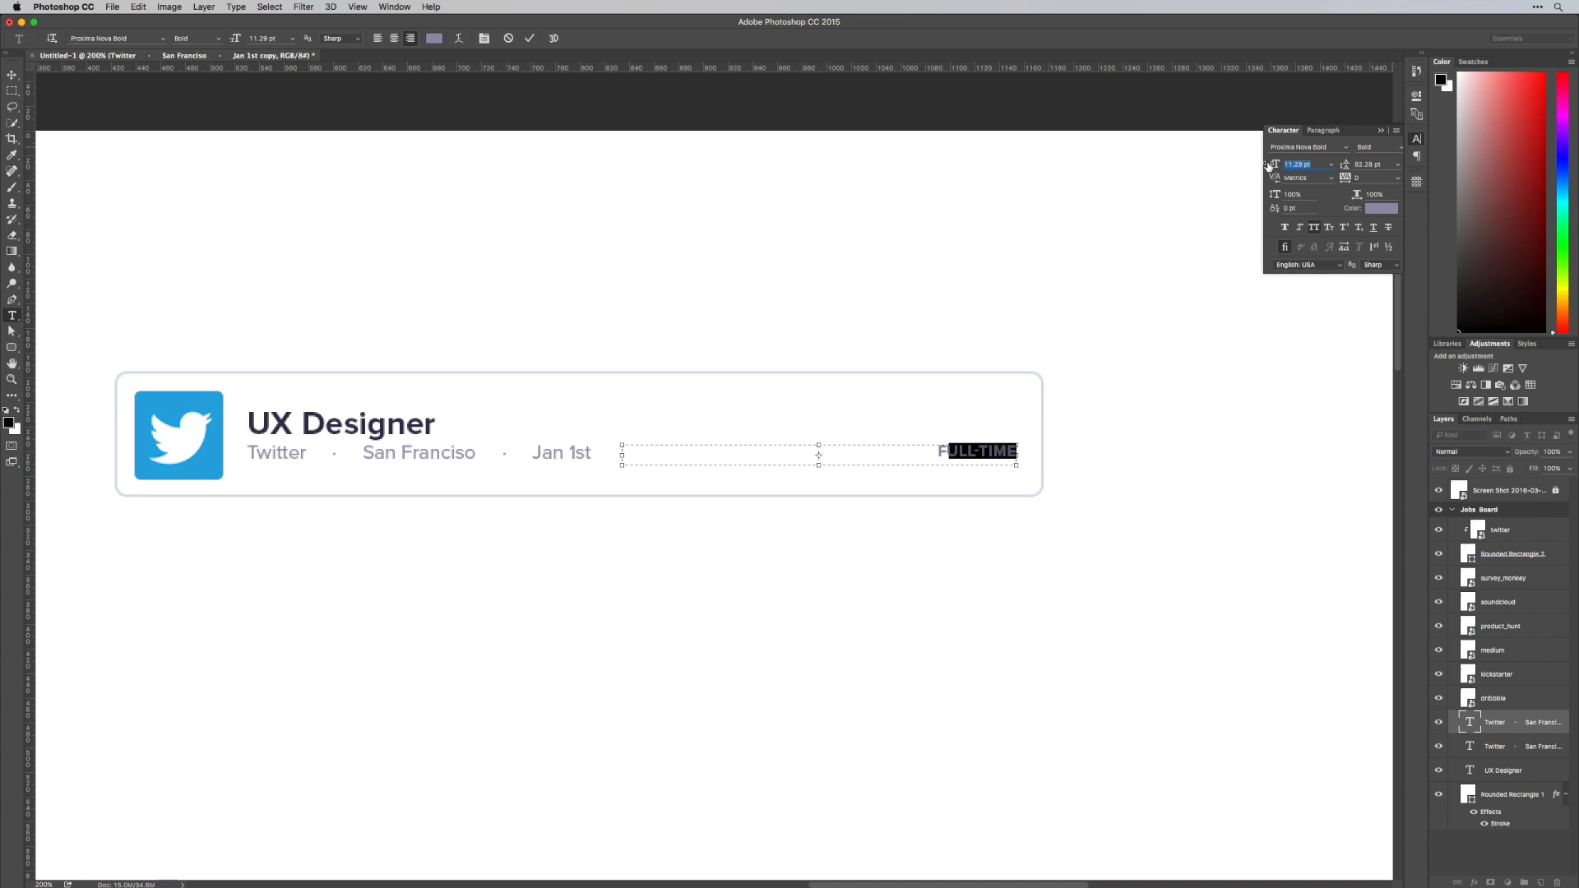
Color the "Full-Time" label with the coral red #ff7370 sampled from the drop shape on the palette reference
left_click(1366, 209)
scroll(874, 204, "left", 15)
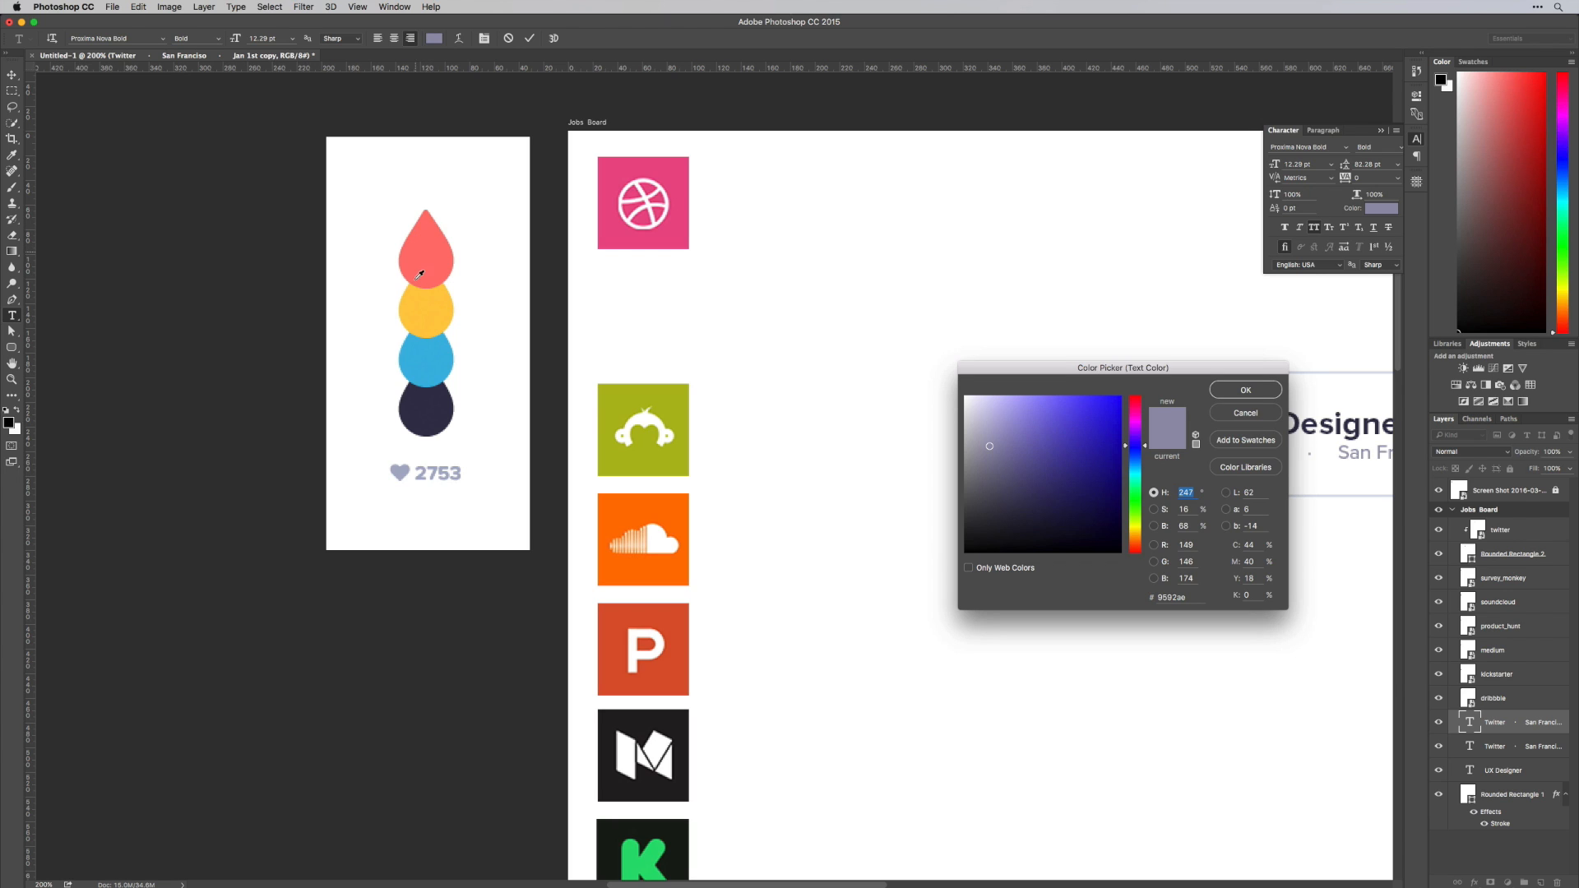
left_click(431, 251)
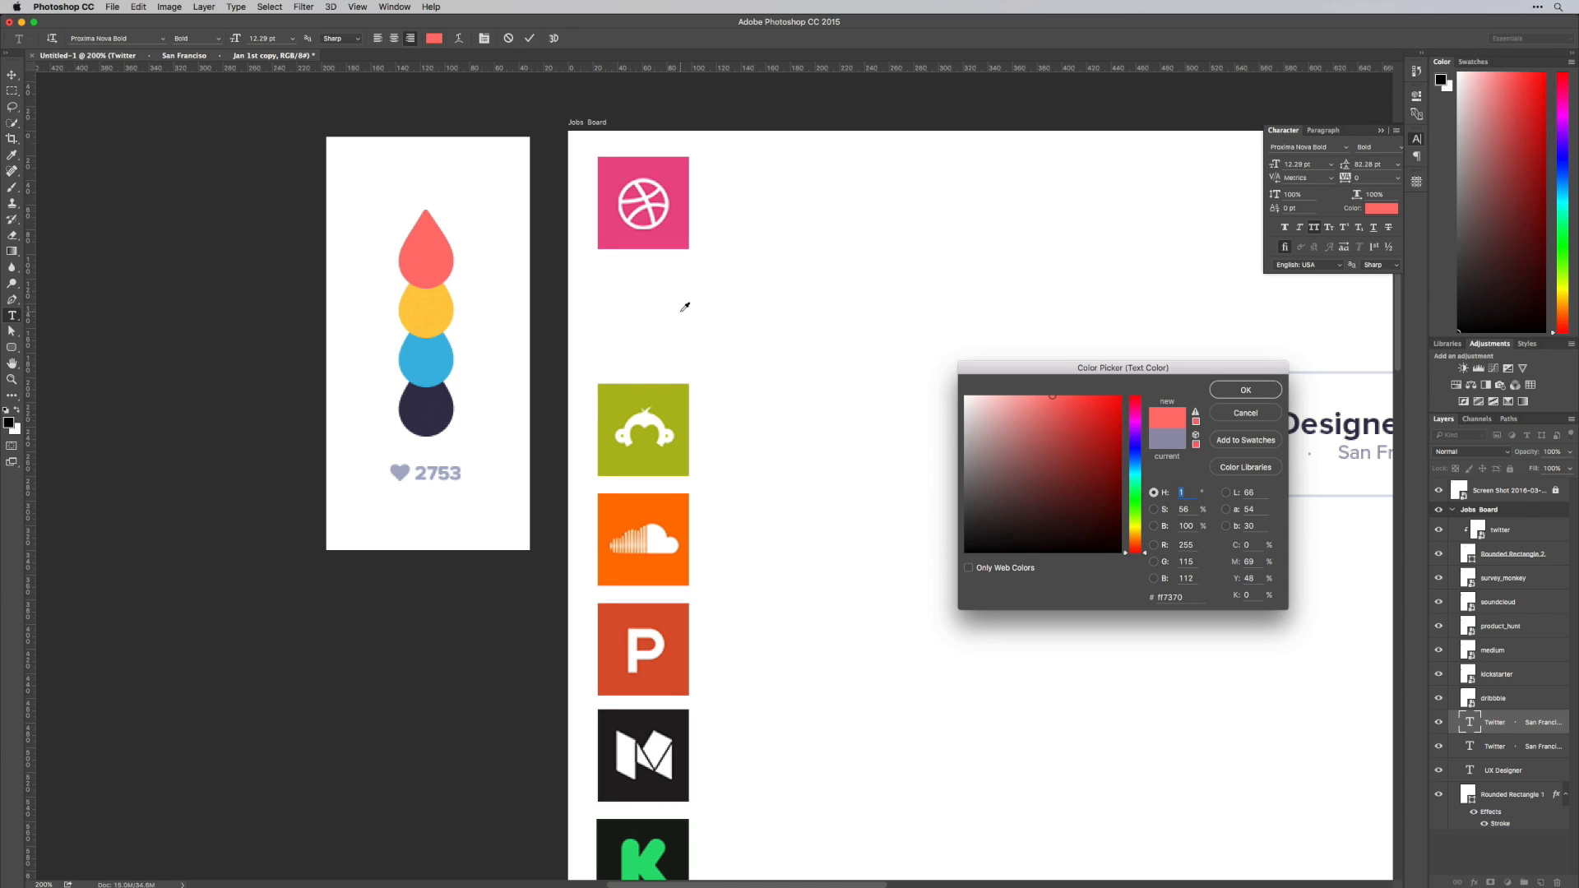
scroll(685, 307, "right", 5)
scroll(684, 307, "right", 12)
key("Return")
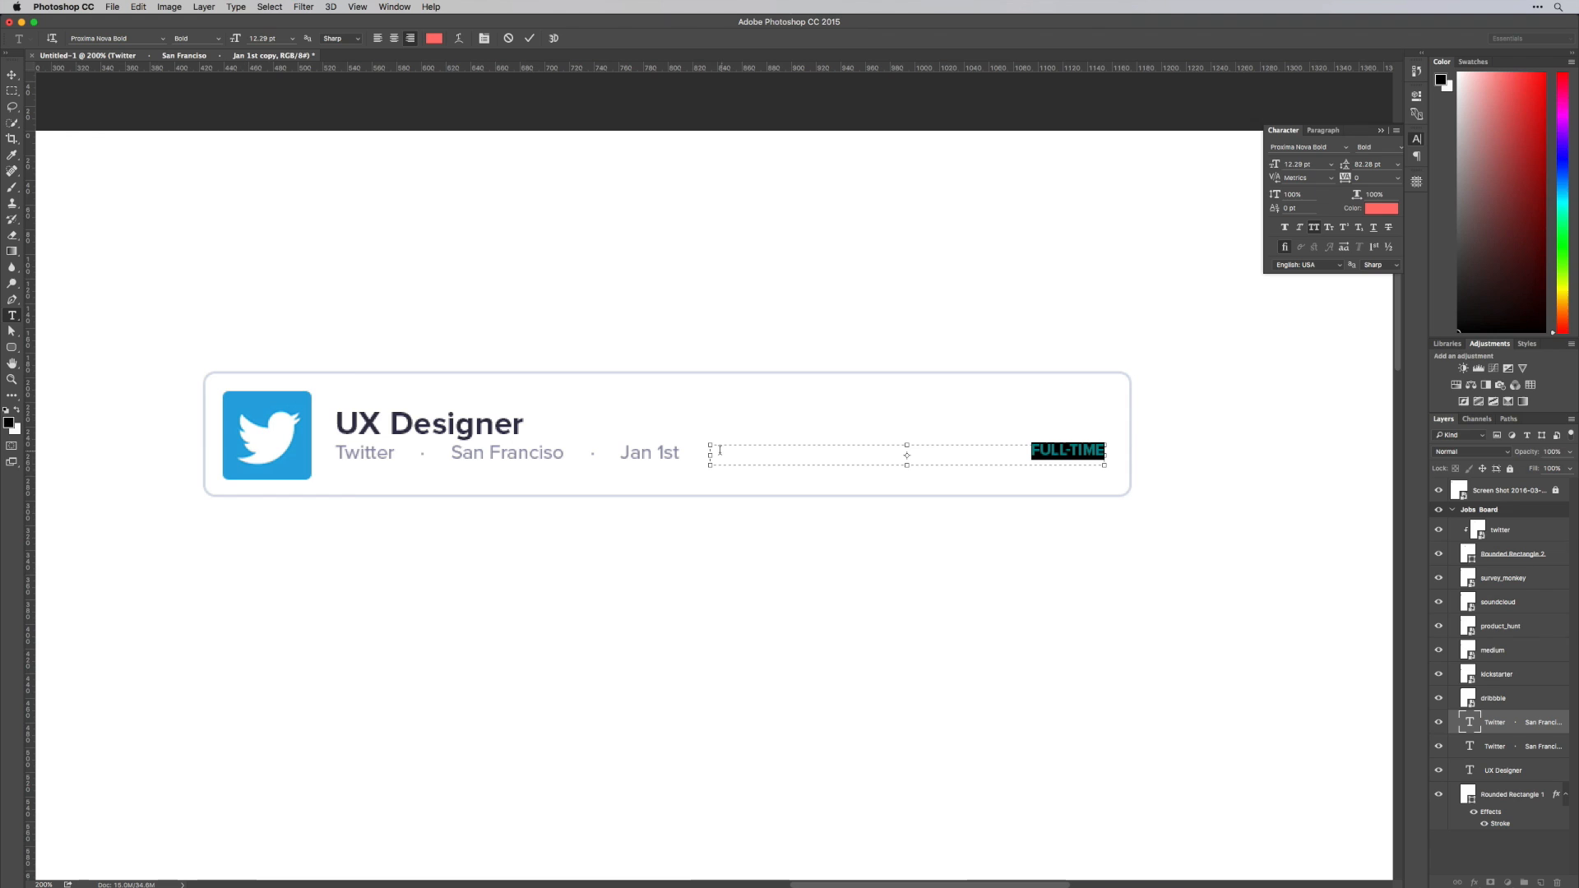
Narrow the "Full-Time" text box from its left side and set the label's tracking to 100
left_click_drag(708, 456, 993, 455)
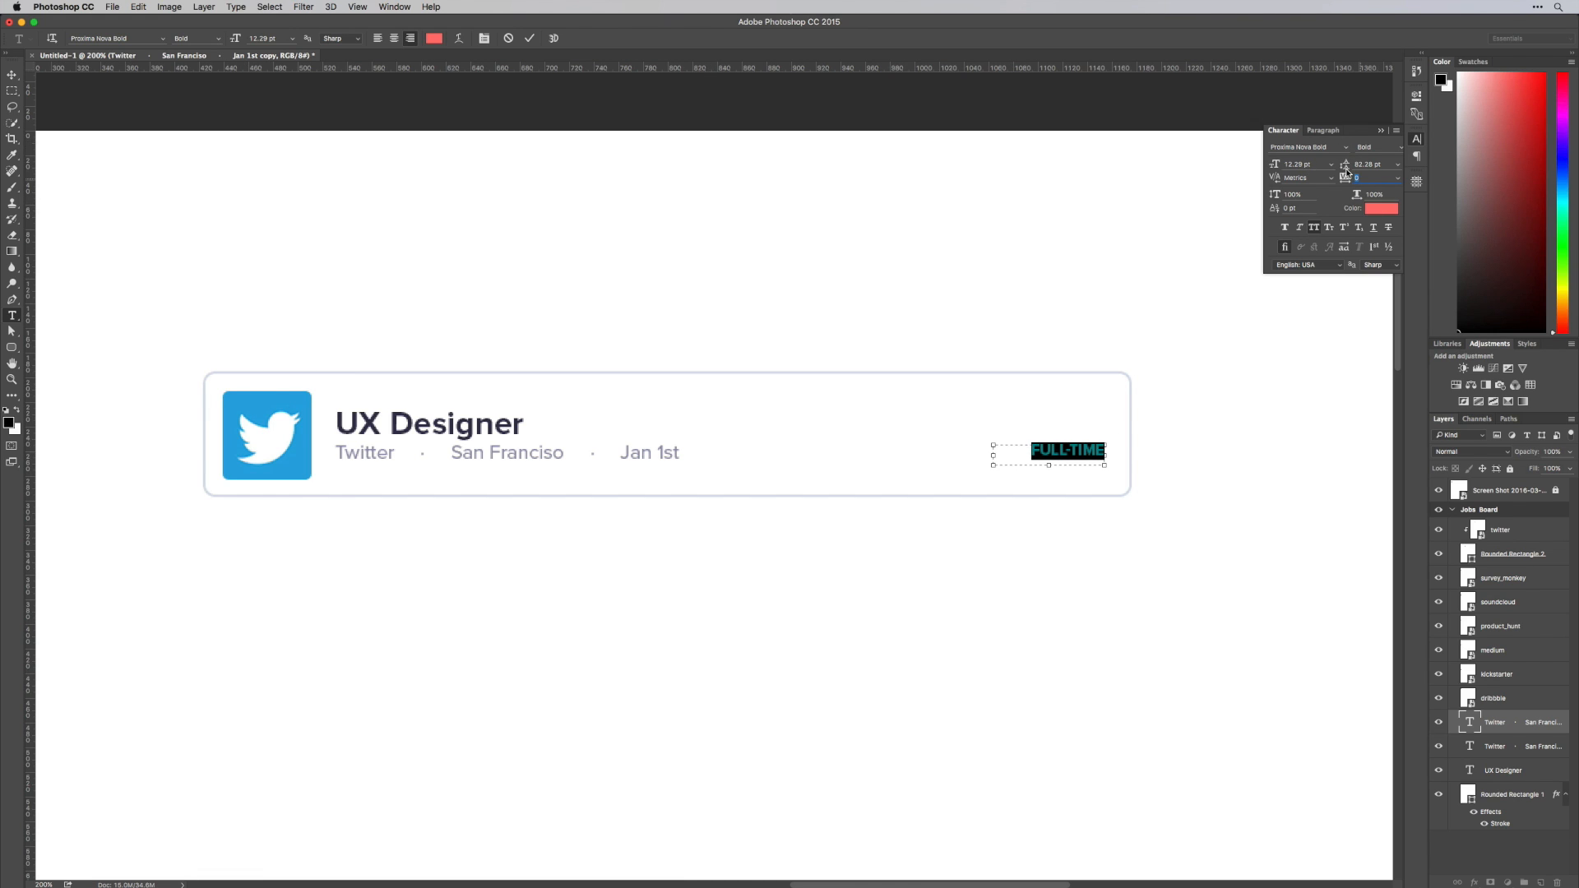
key("Up")
key("Up")
key("Up")
key("Up")
key("Up")
key("Up")
key("Up")
key("Up")
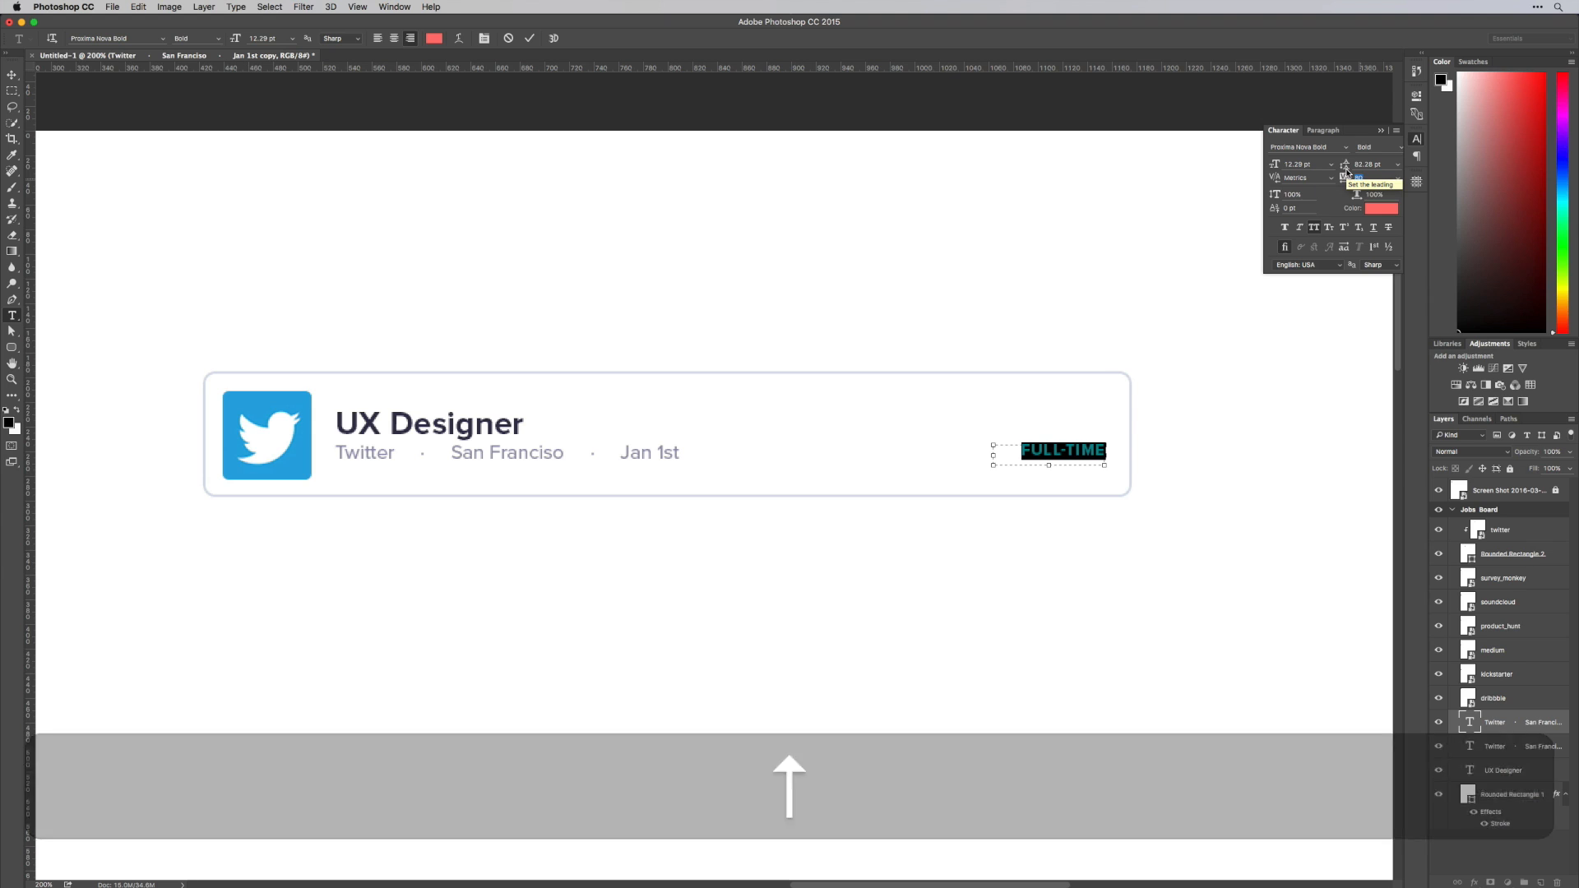
key("Up")
key("Up")
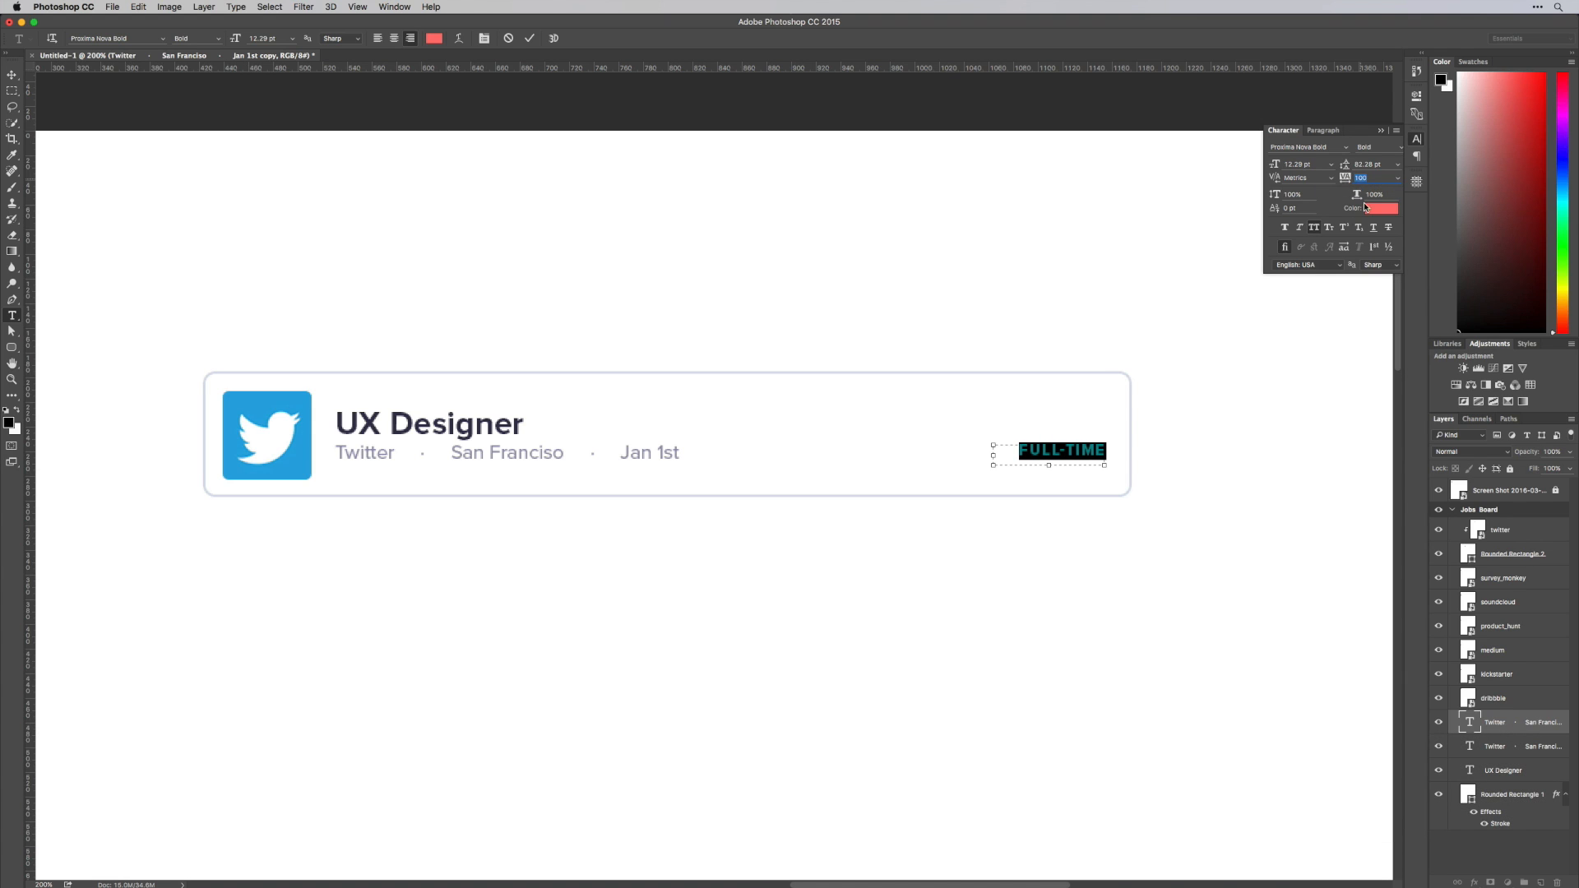
key("super+Return")
Move the "Full-Time" label slightly up and left, toward the card's vertical middle
key("v")
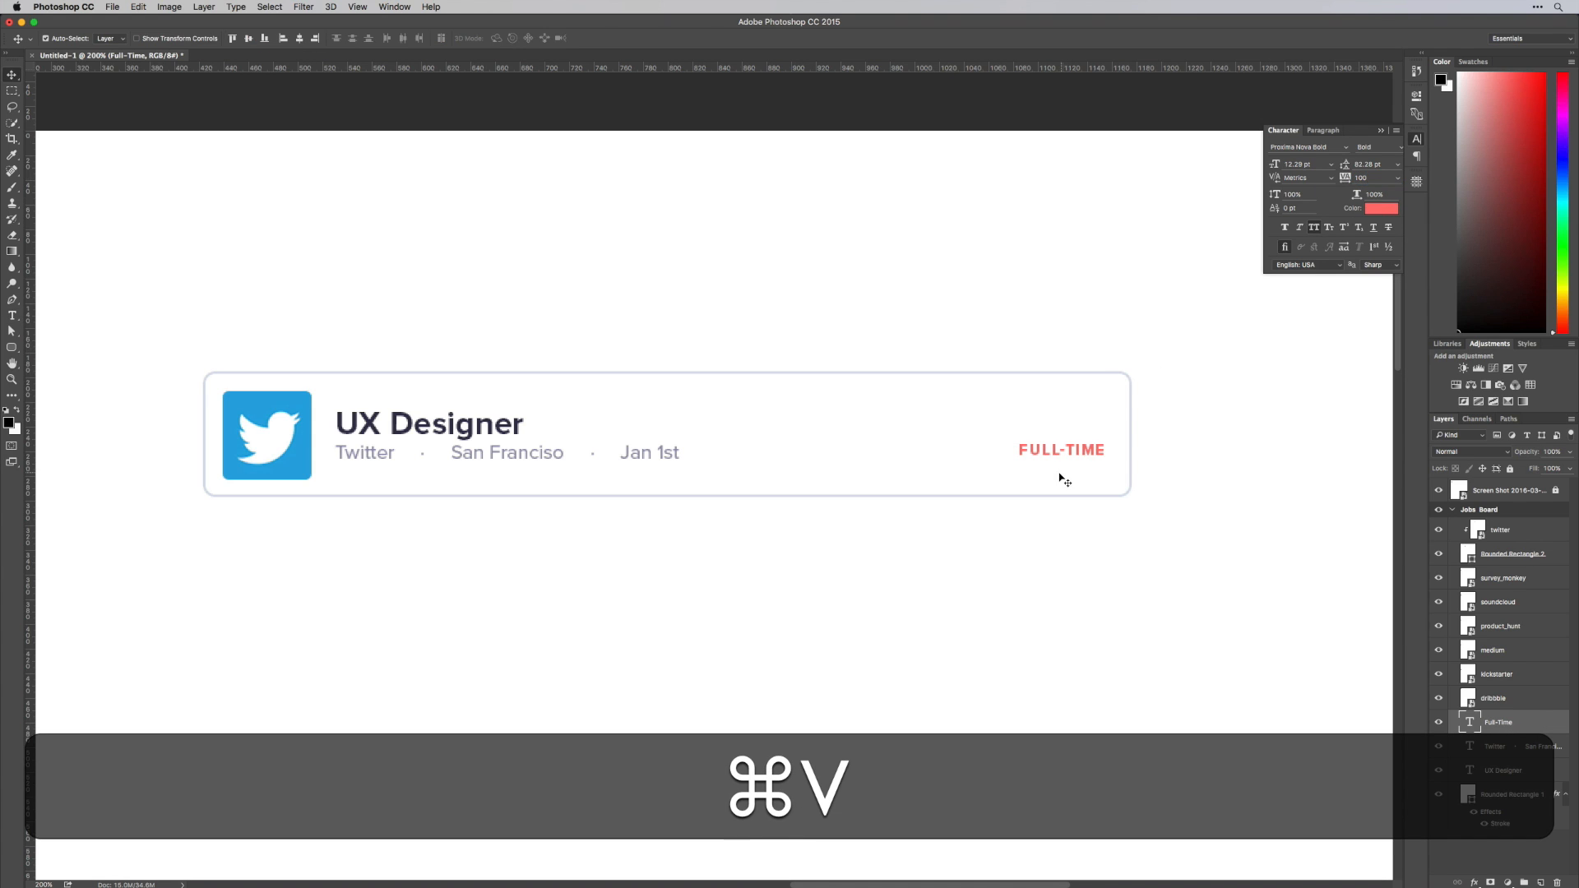
left_click_drag(1090, 453, 1079, 444)
Draw a 9 px circle just before the "Full-Time" label with the Ellipse tool
left_click(12, 347)
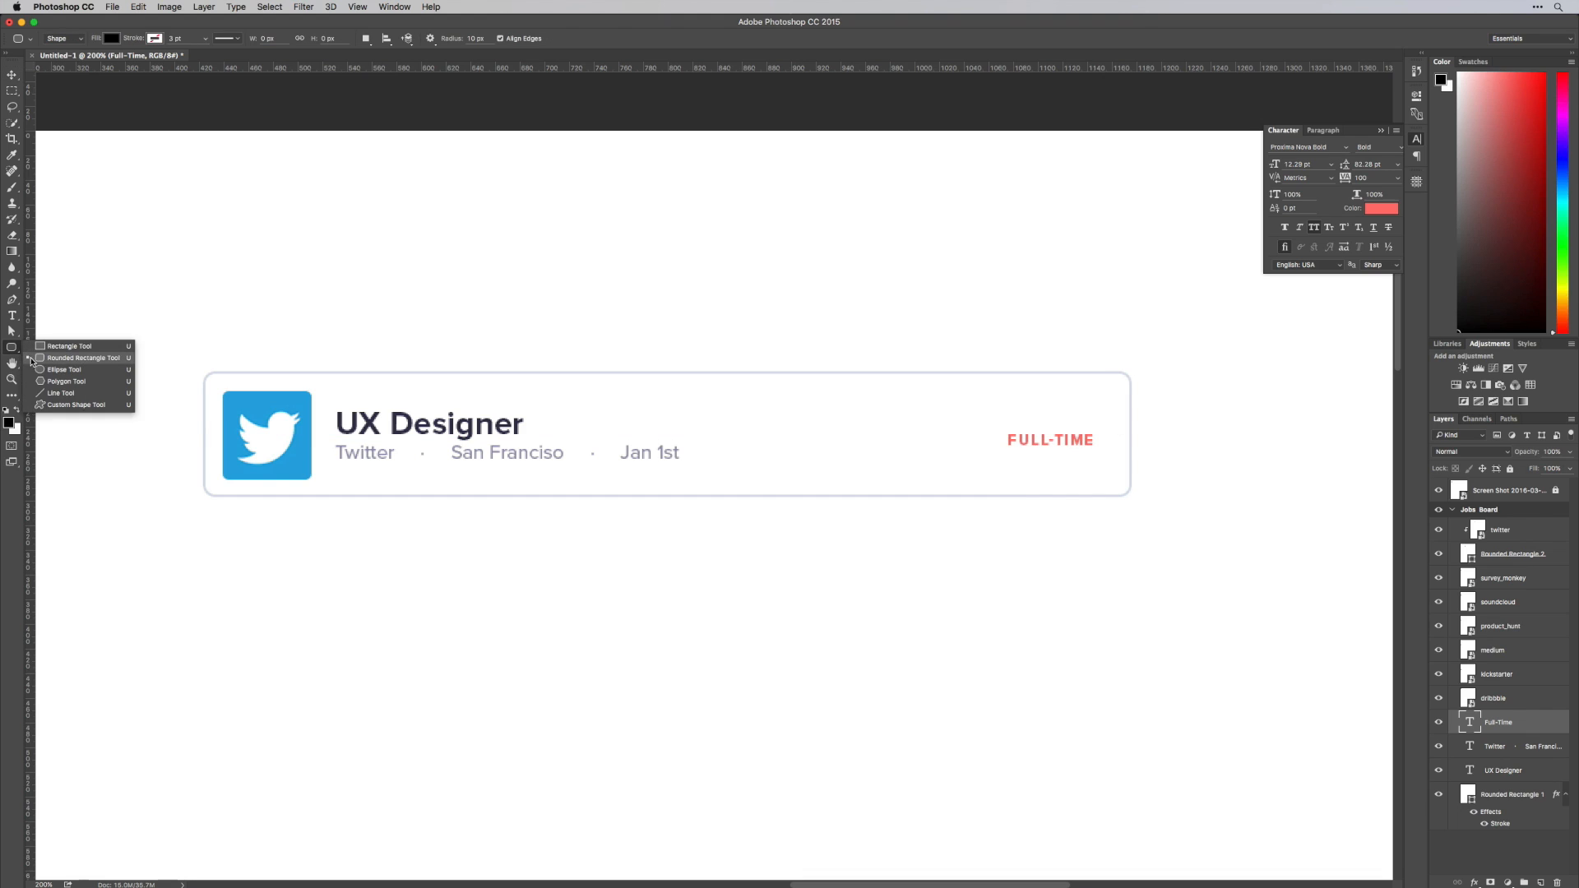
left_click(53, 372)
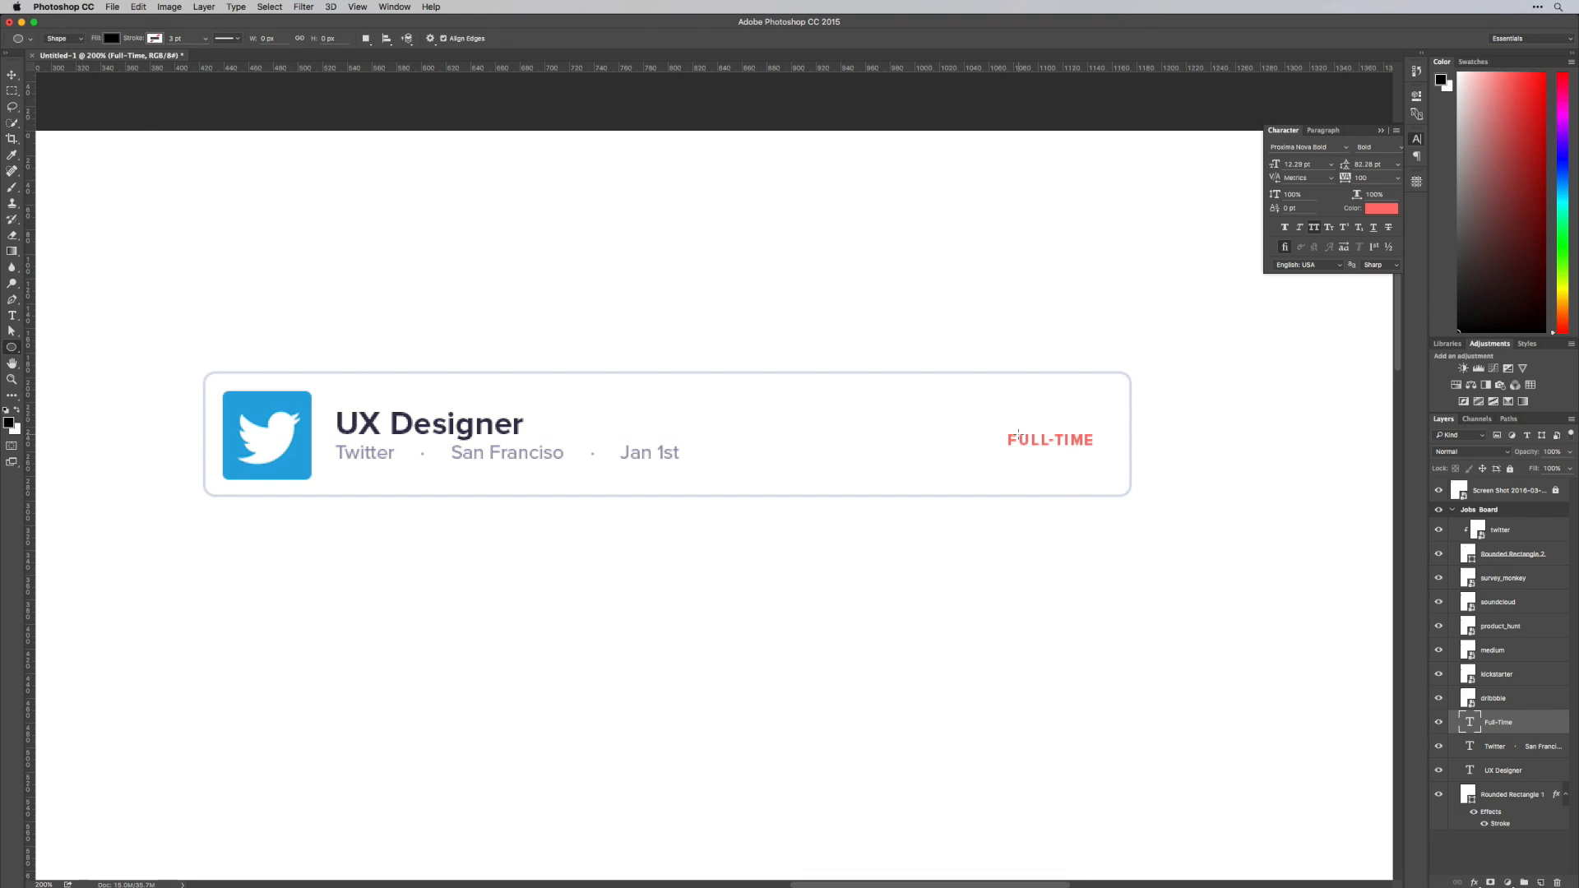
left_click_drag(1000, 435, 1089, 406)
key("z")
key("v")
key("super+minus")
key("super+minus")
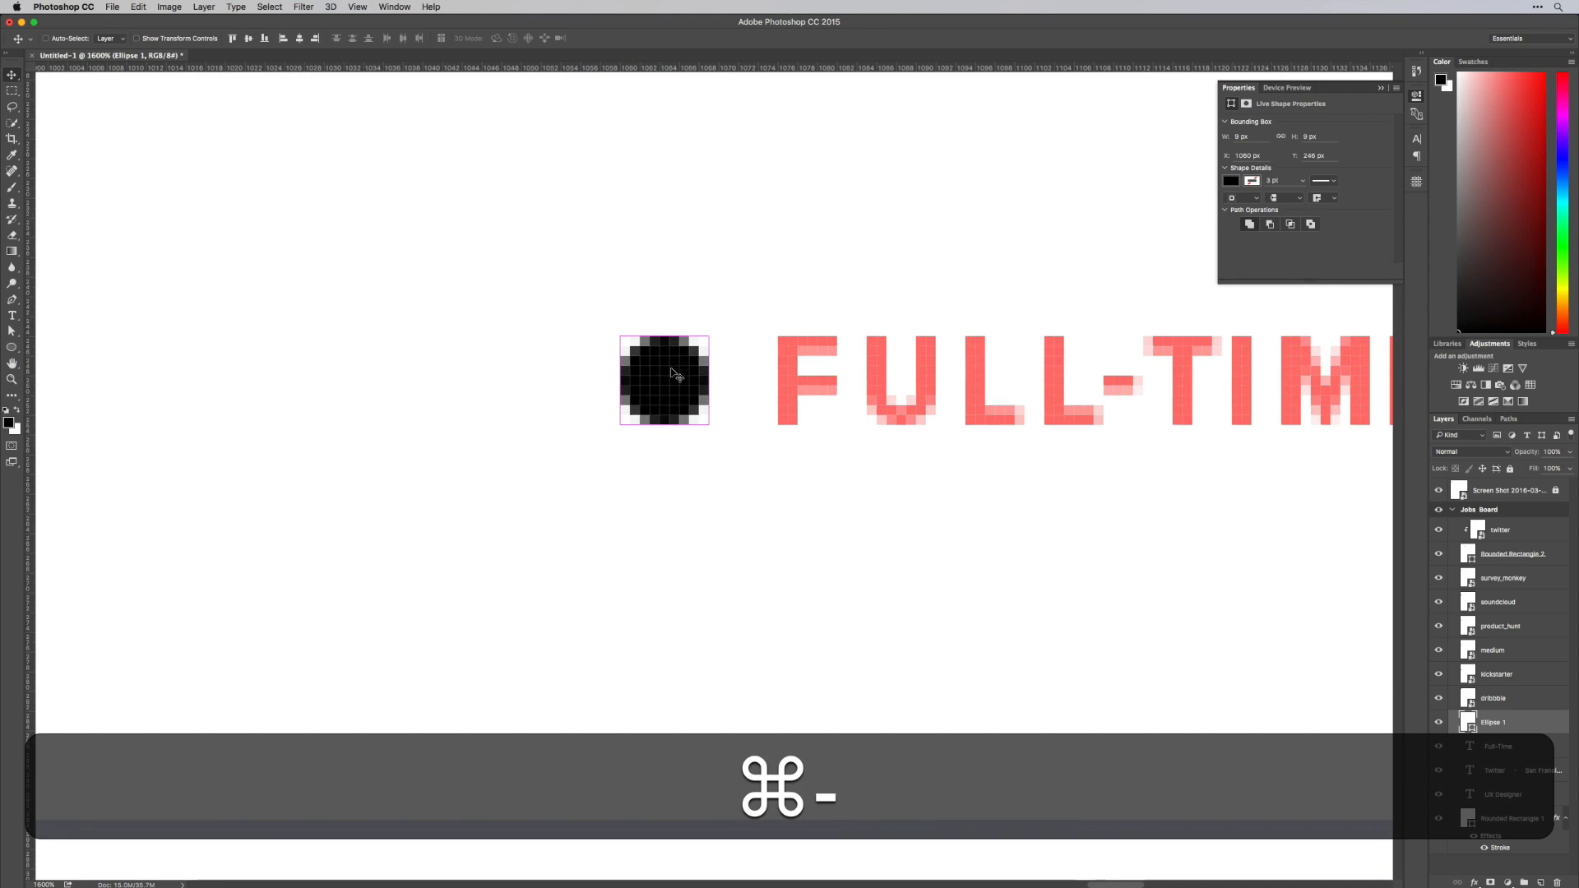
Fill the small circle with the coral red sampled from the "Full-Time" label text
double_click(1472, 722)
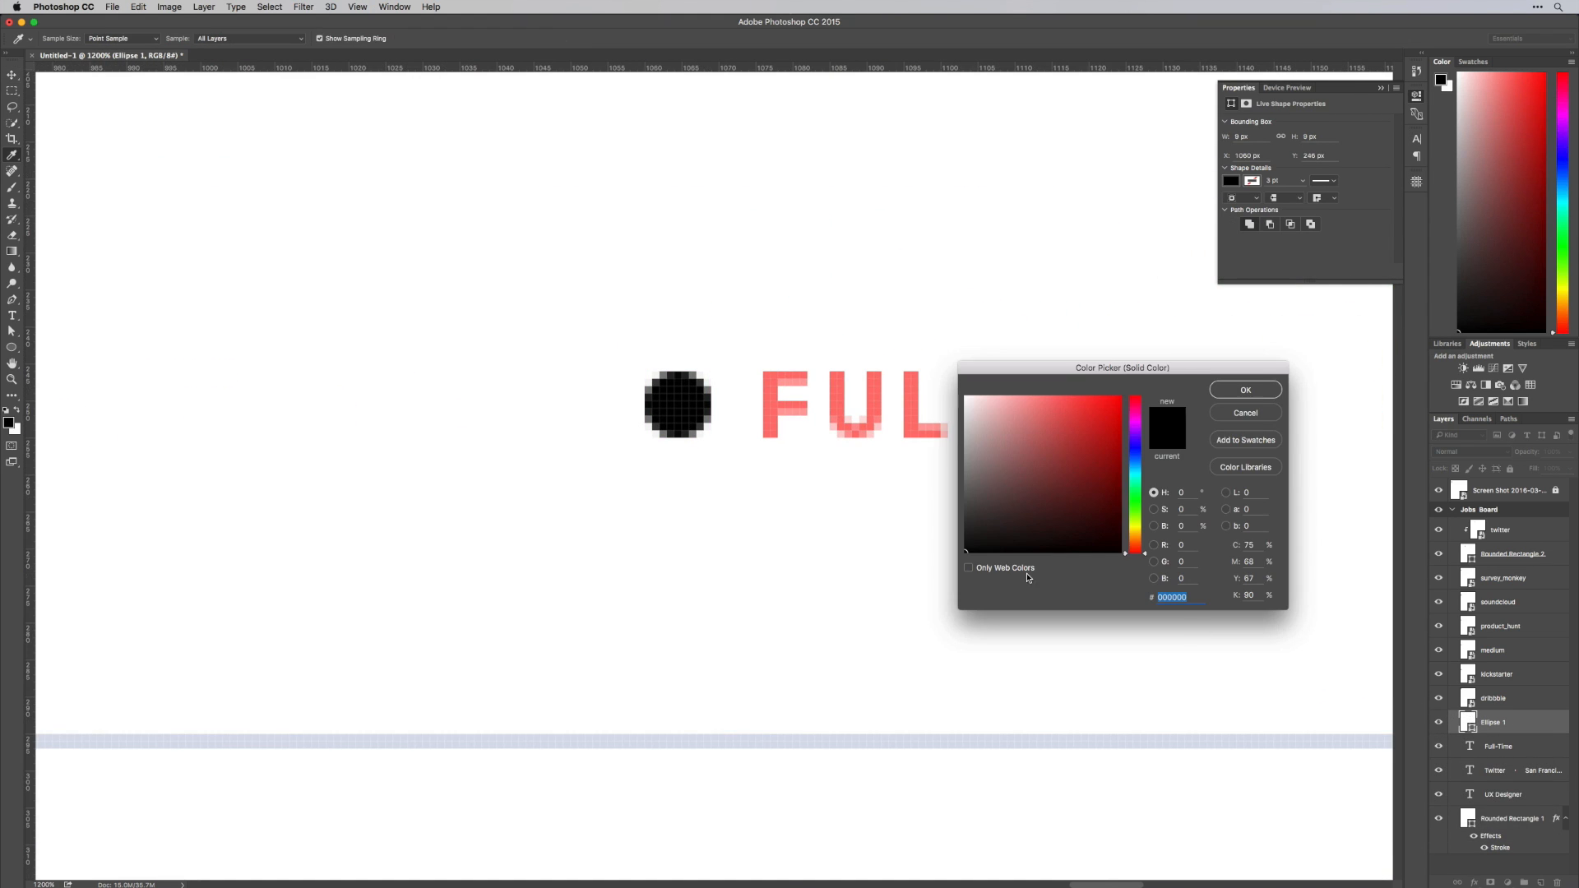
left_click(781, 402)
key("super+Return")
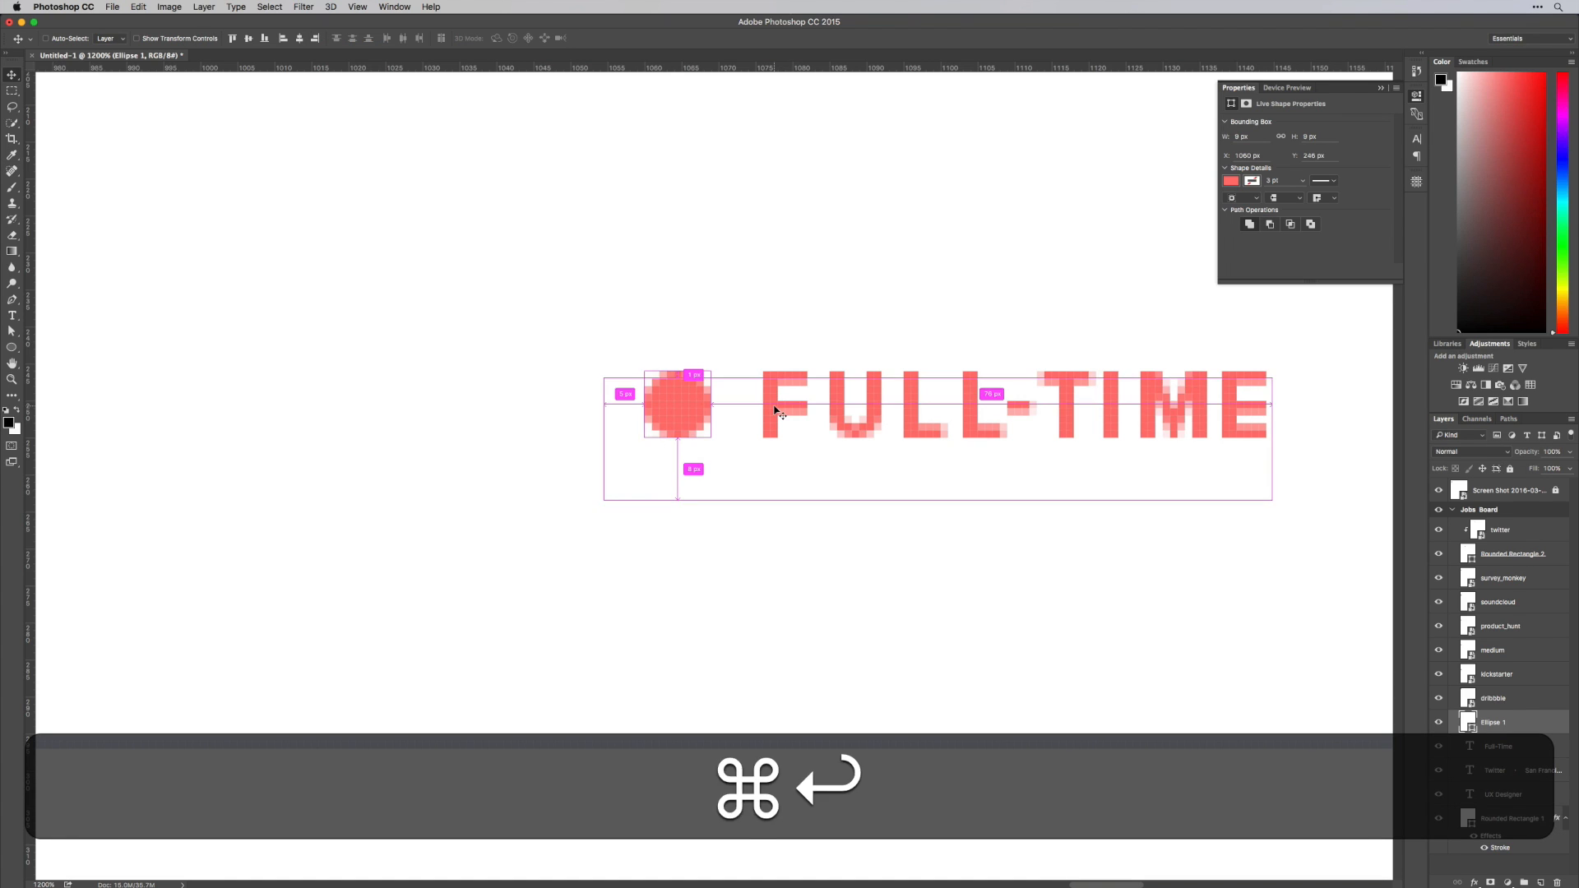
key("super+minus")
key("super+minus")
key("super+minus")
key("super+minus")
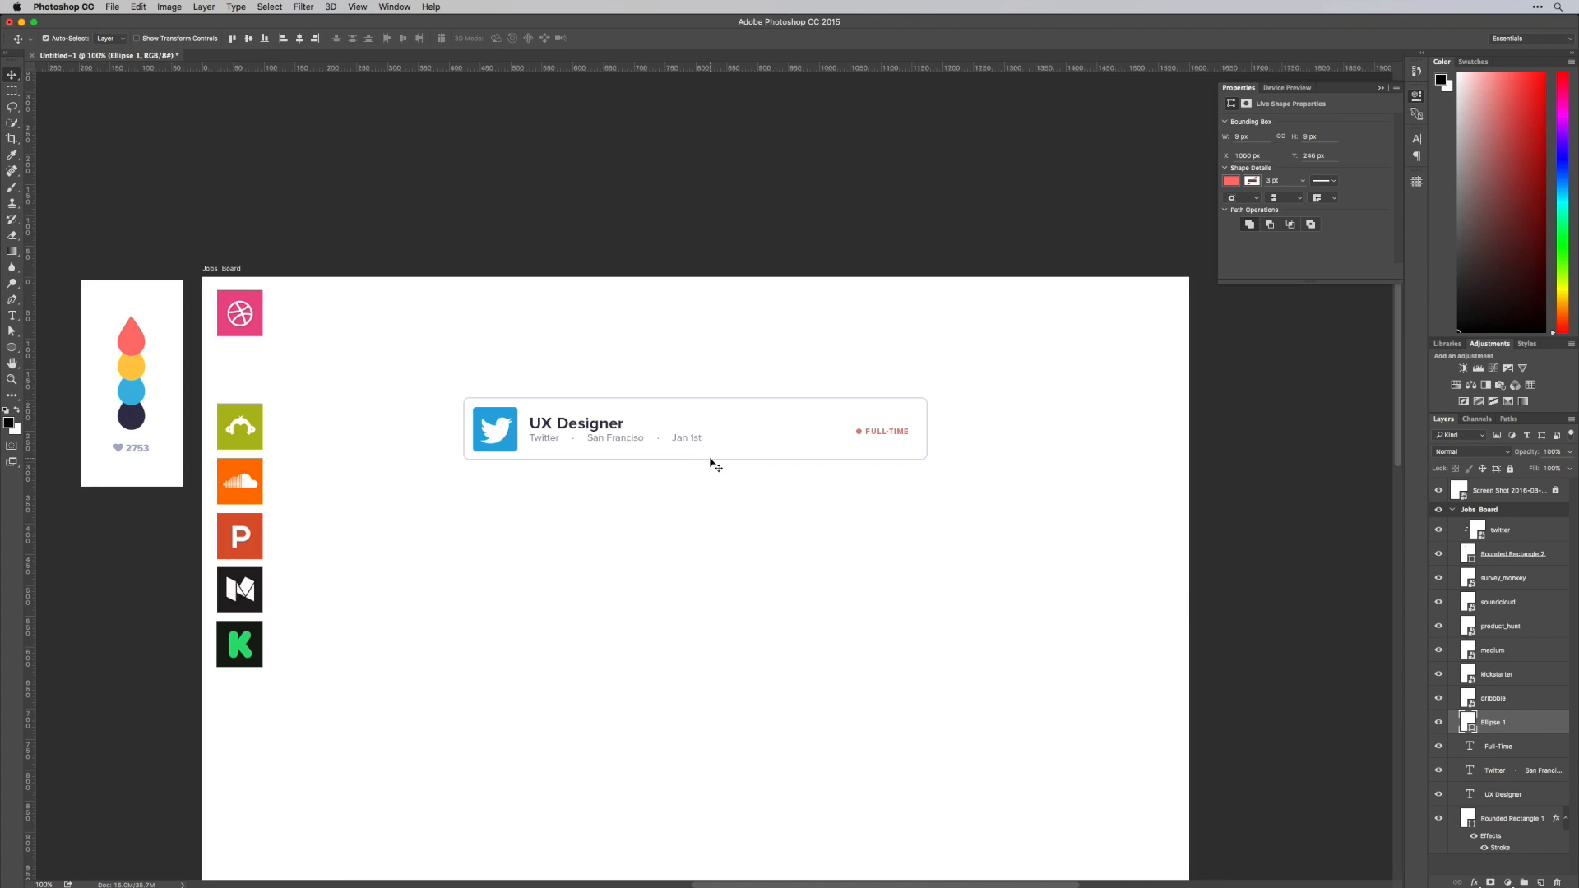
Select the "Full-Time" label together with its dot and move both about 3 px left
key("super+equal")
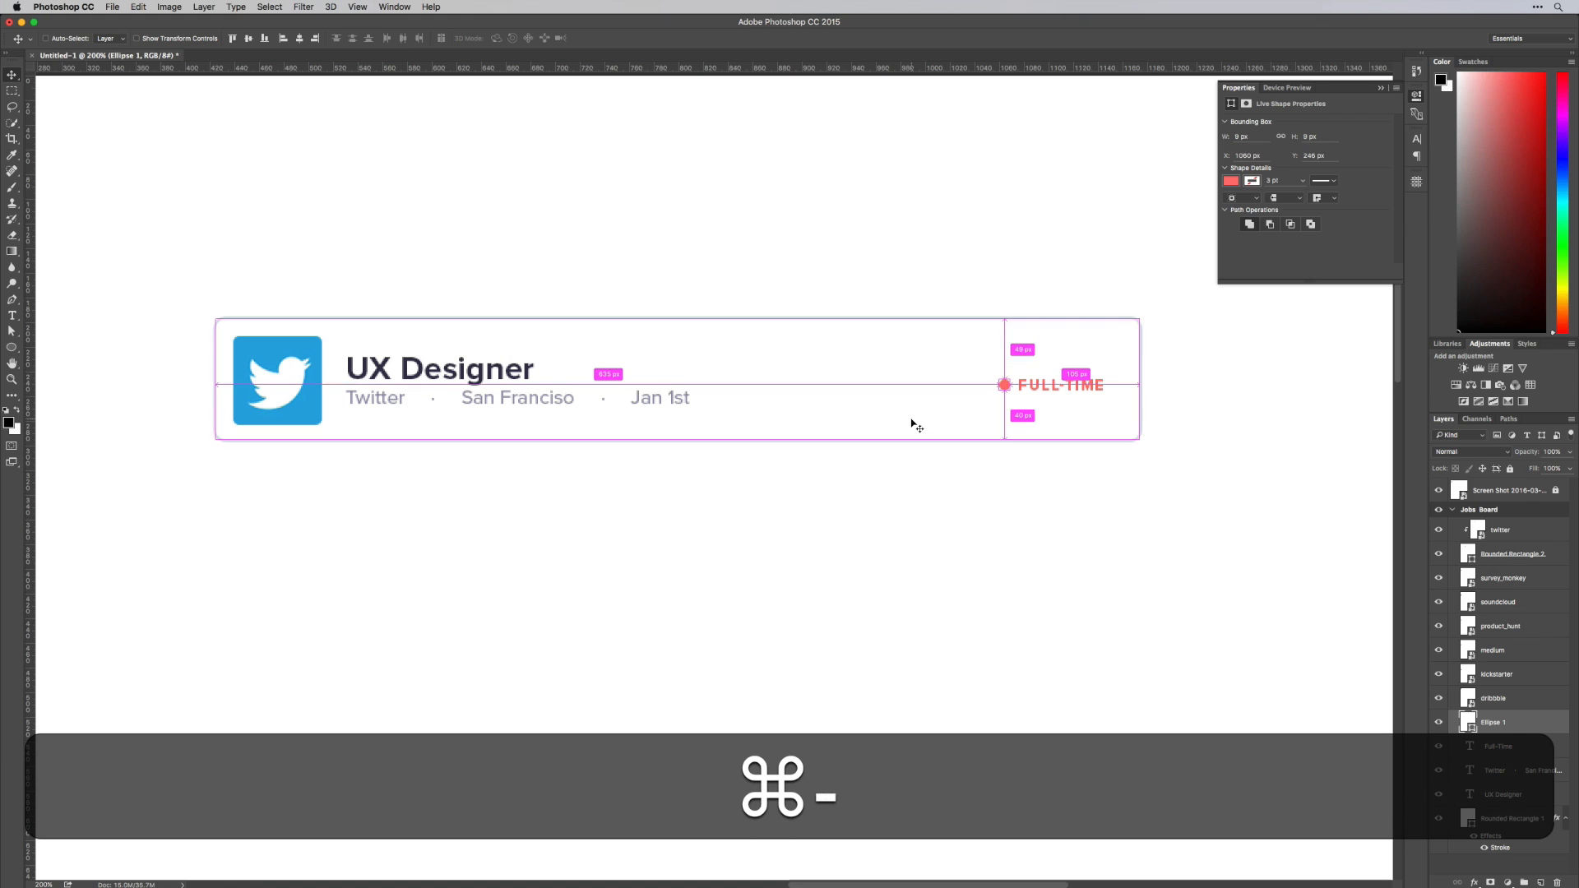
key("super+minus")
left_click(882, 430, "super")
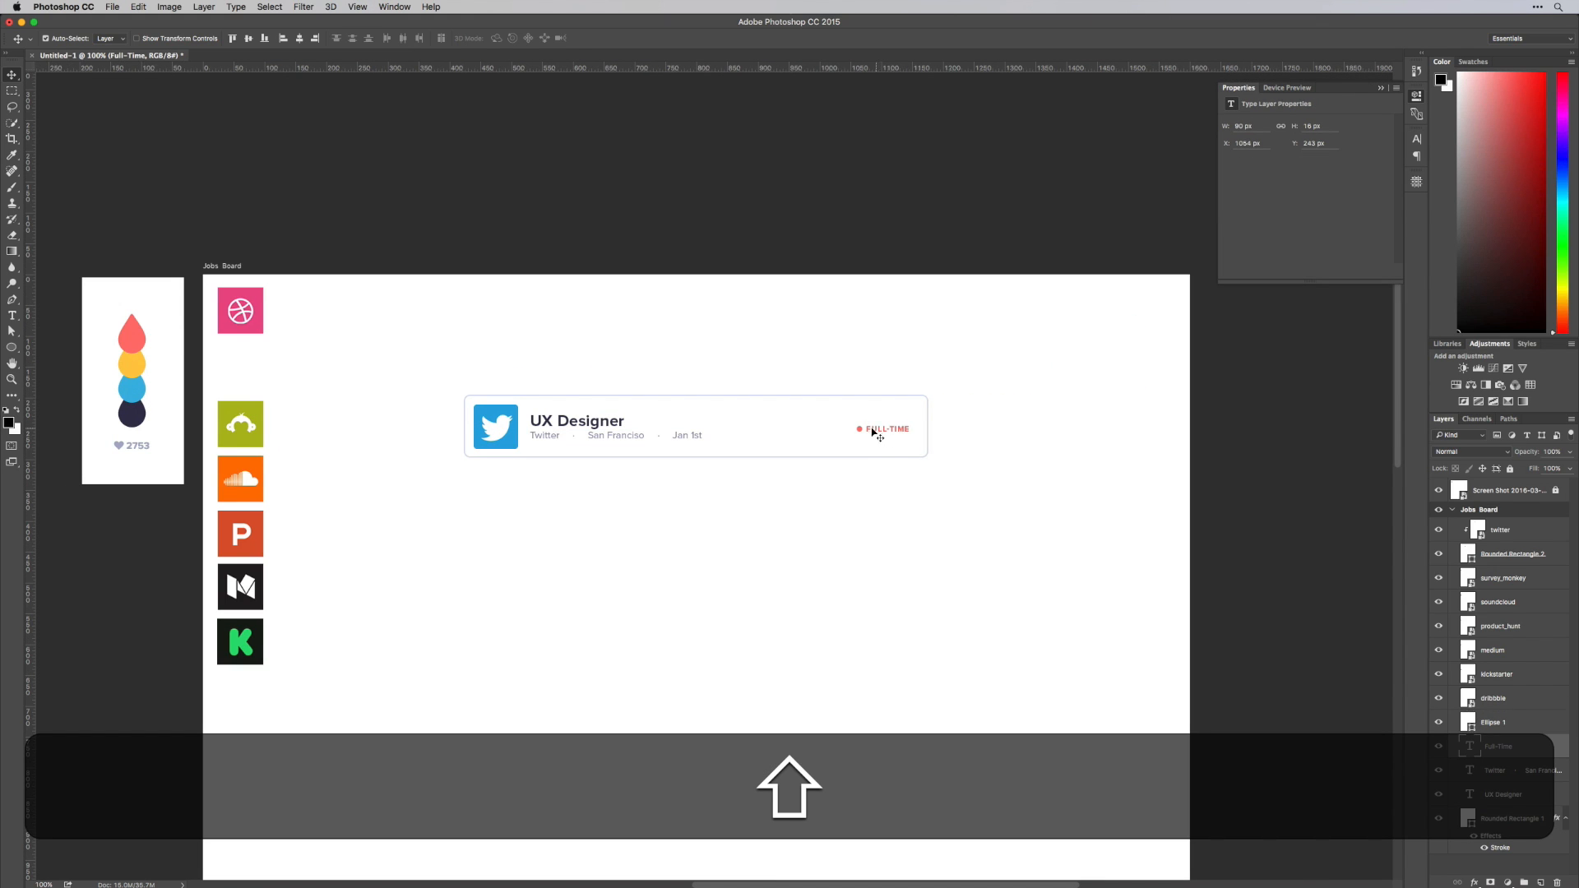
left_click(861, 430)
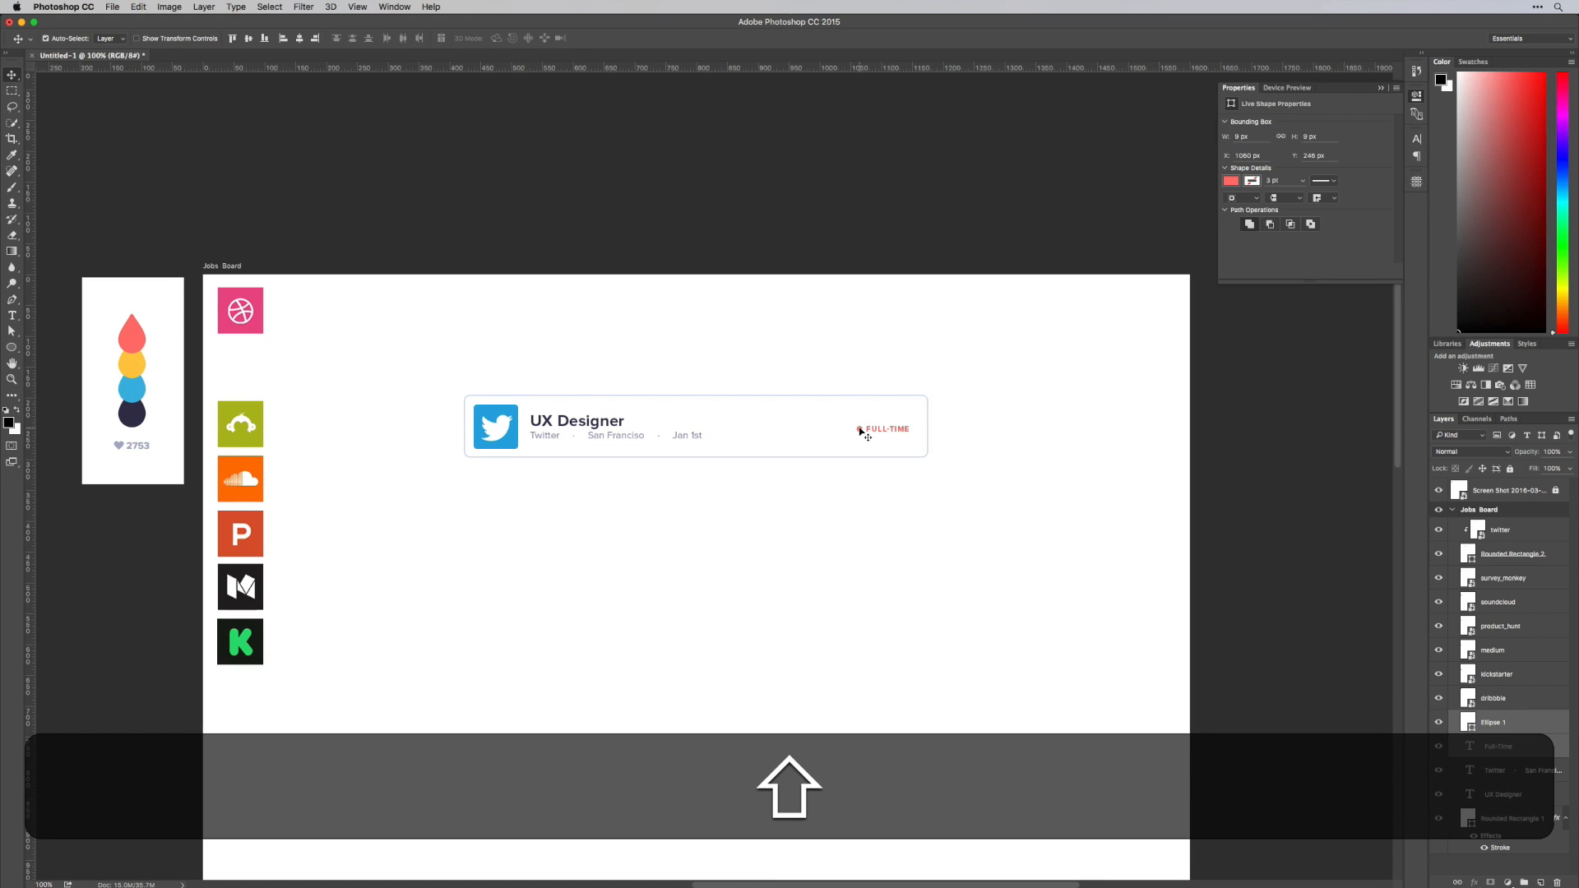
left_click_drag(860, 431, 857, 431)
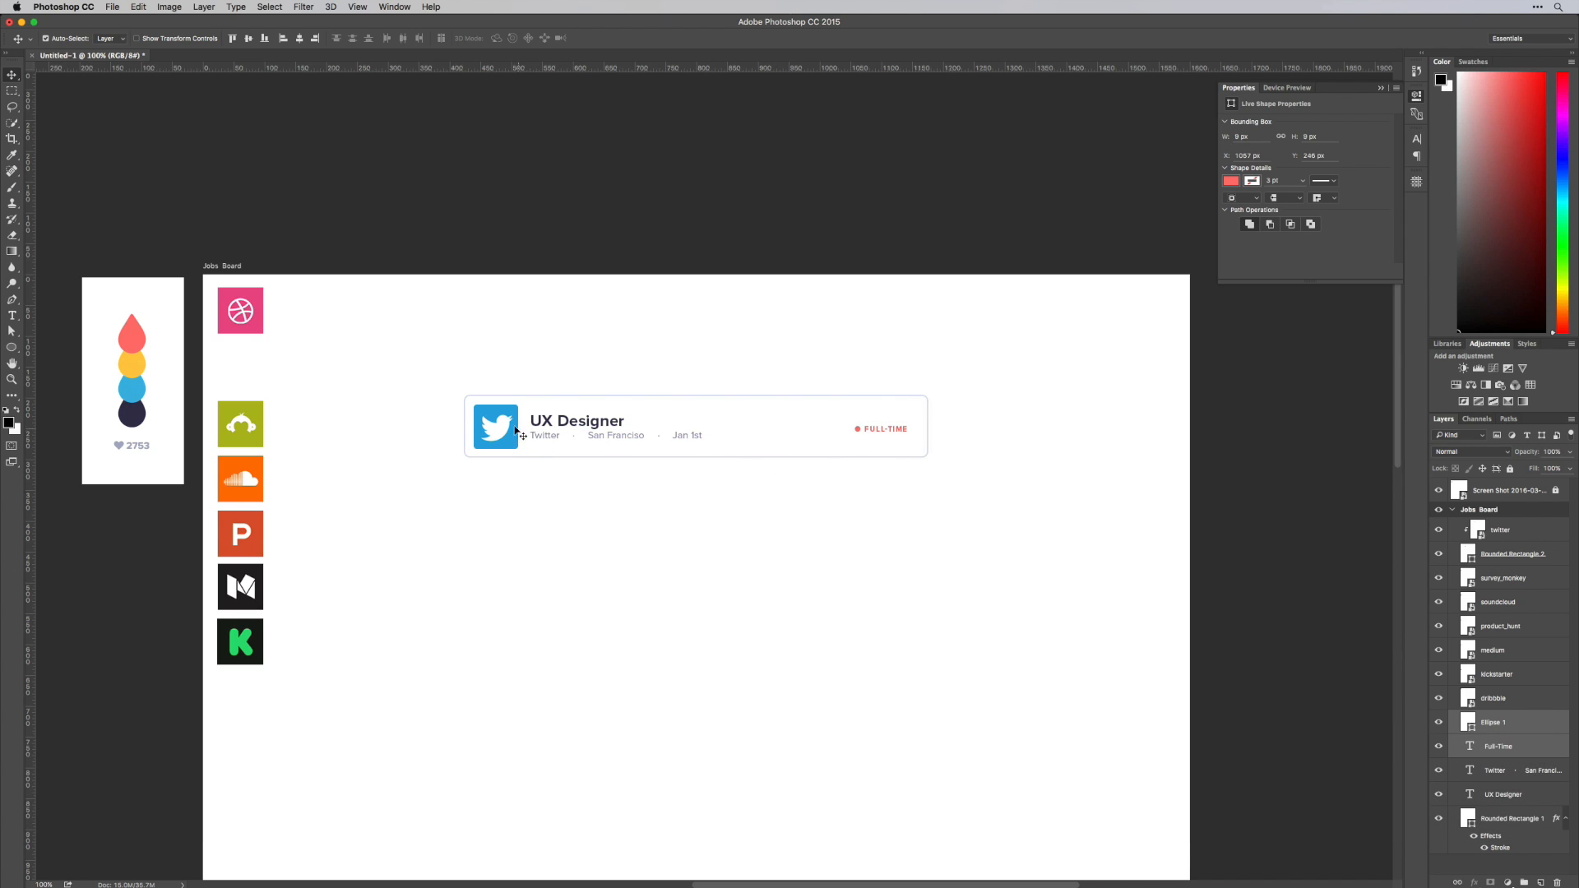
Try shifting the Twitter logo, title and details line right inside the card, then undo the move and clear the selection
left_click(519, 433, "shift")
left_click(541, 425, "shift")
left_click(541, 440, "shift")
left_click_drag(540, 440, 550, 440)
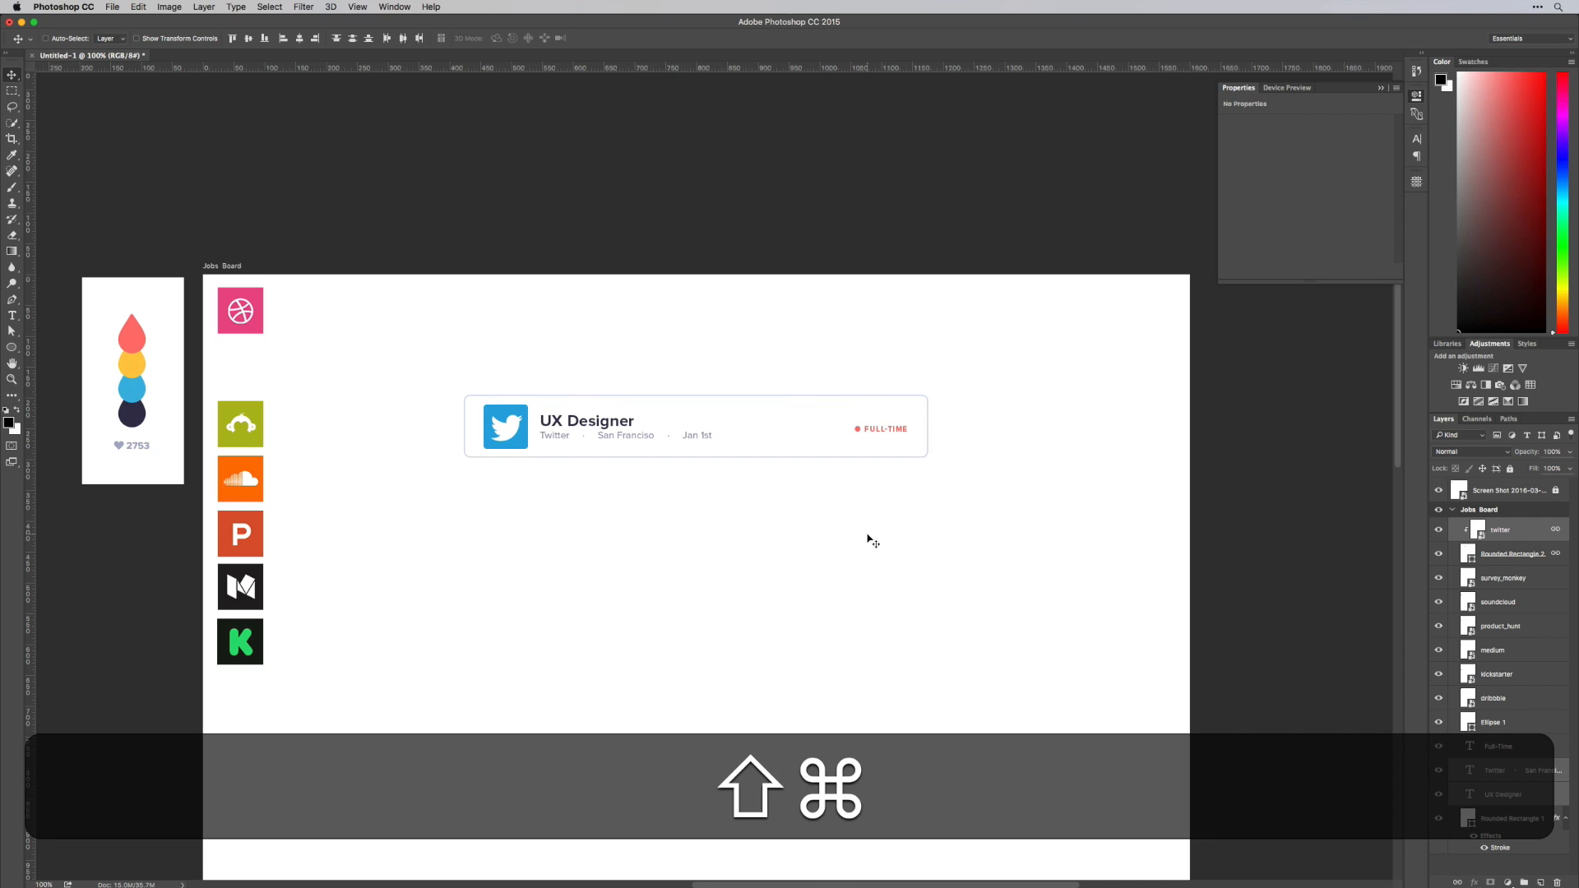
key("super+z")
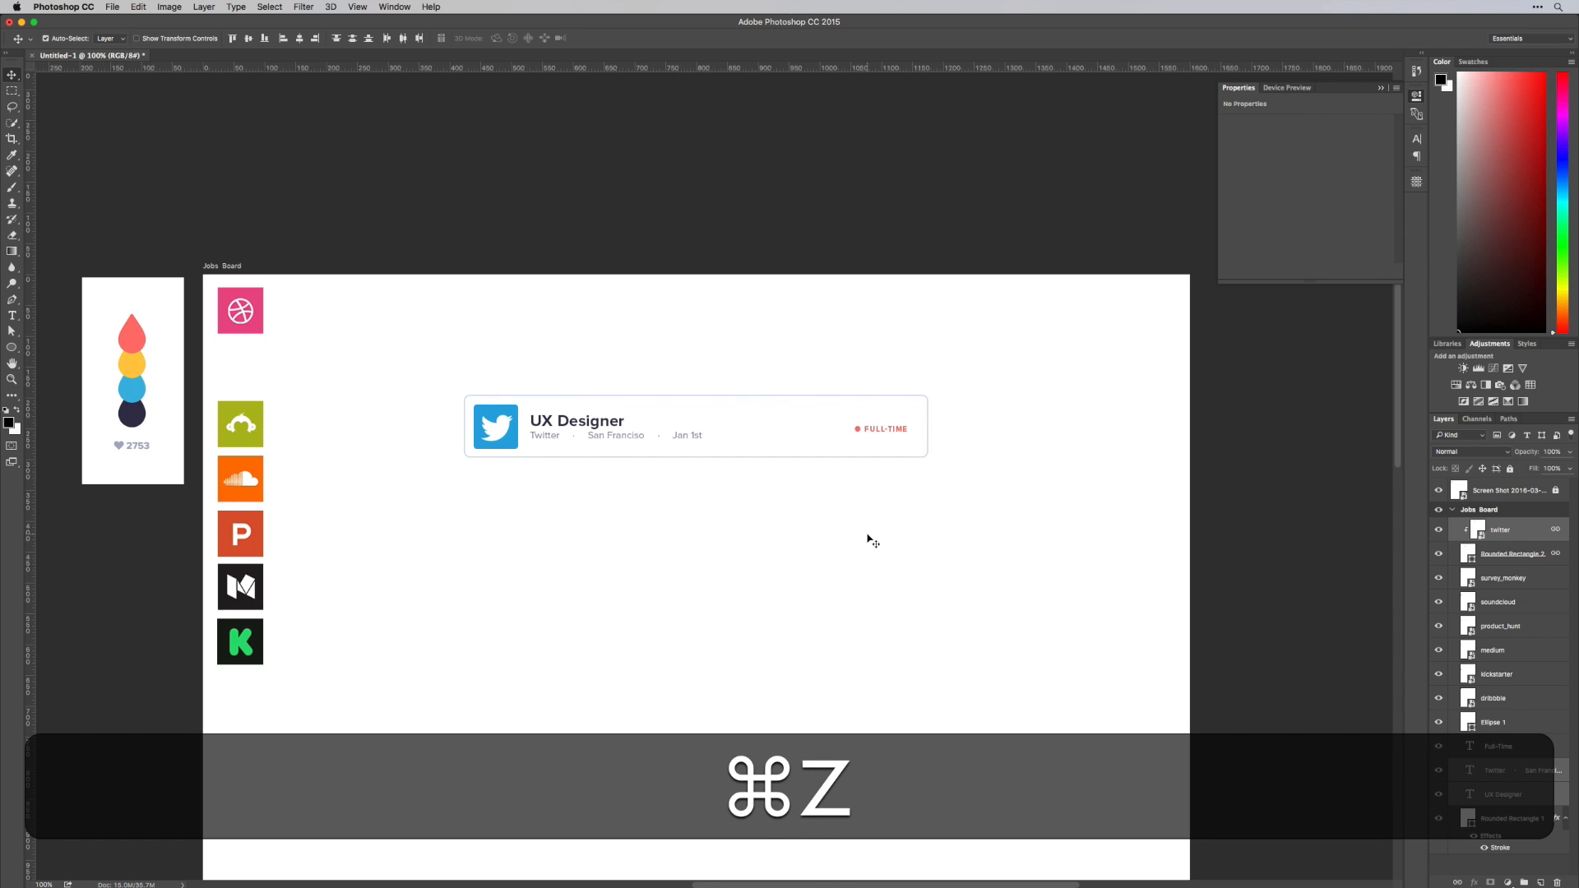
left_click(869, 538)
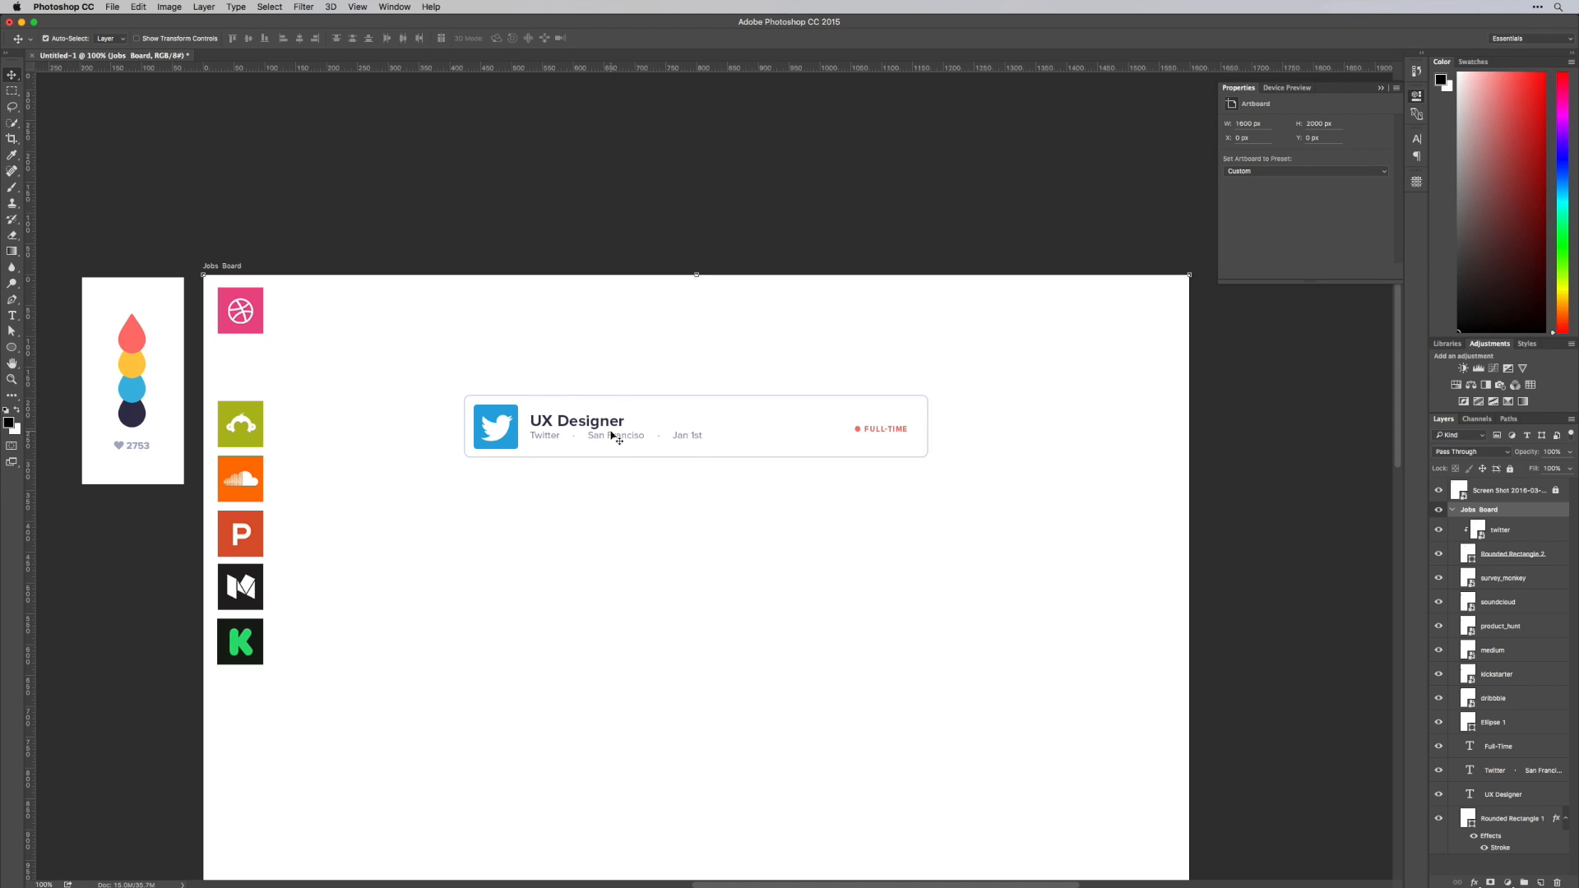
Scale the "UX Designer" title down slightly to about 144 px wide, keeping it aligned beside the logo
key("super+equal")
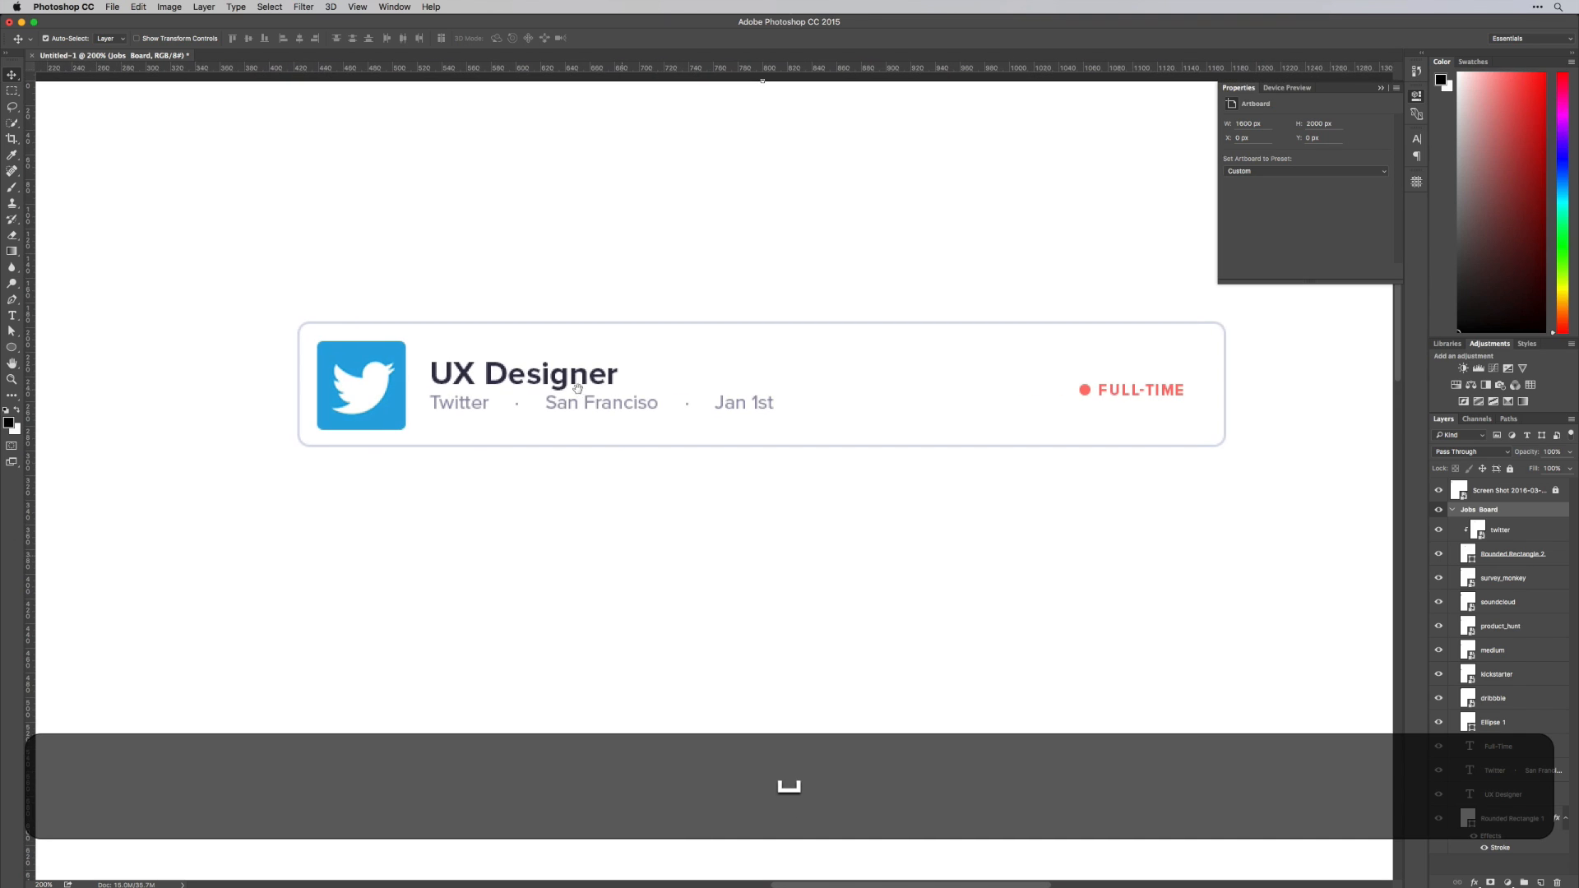
left_click(577, 387)
key("super+t")
left_click_drag(619, 395, 604, 398)
key("v")
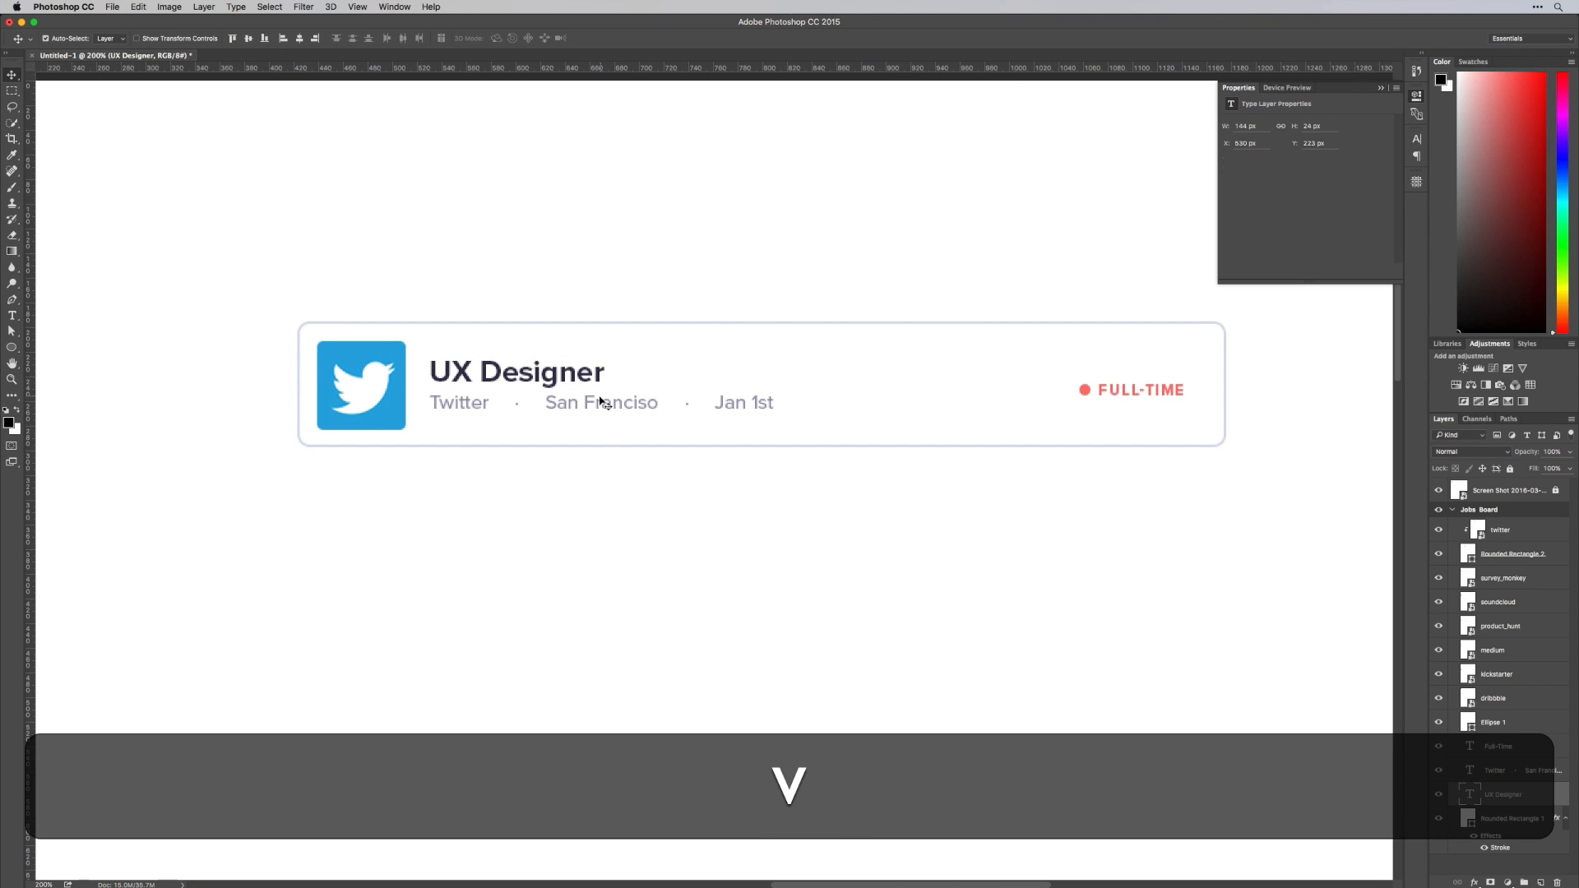
Nudge the company, location and date line slightly down from the title, and balance both lines vertically in the card
left_click(589, 409)
key("Down")
key("Down")
key("Down")
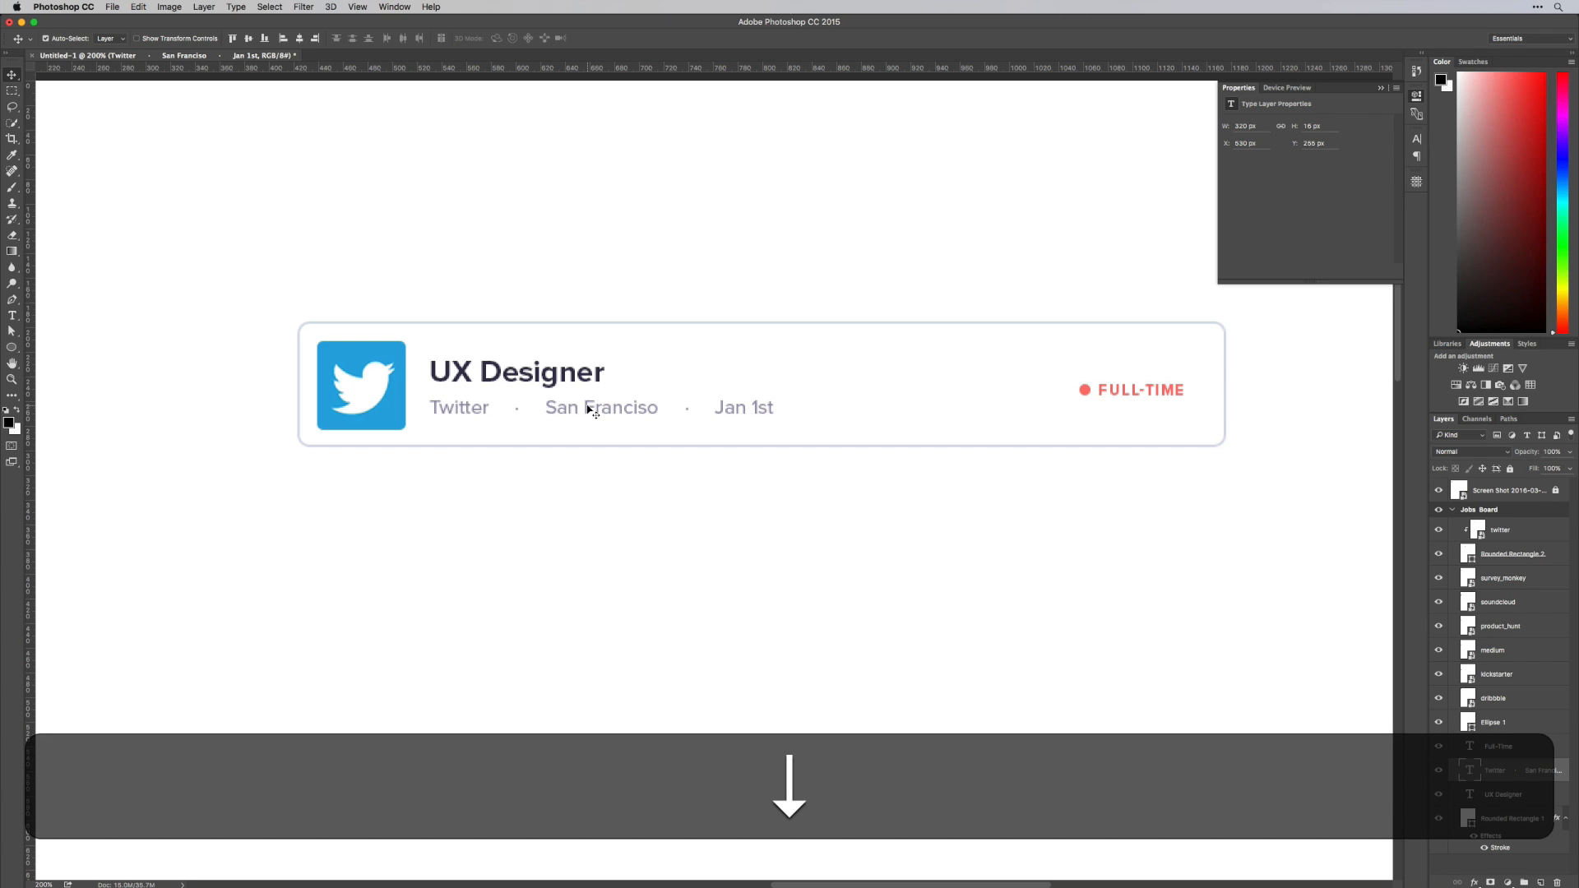
key("shift+Down")
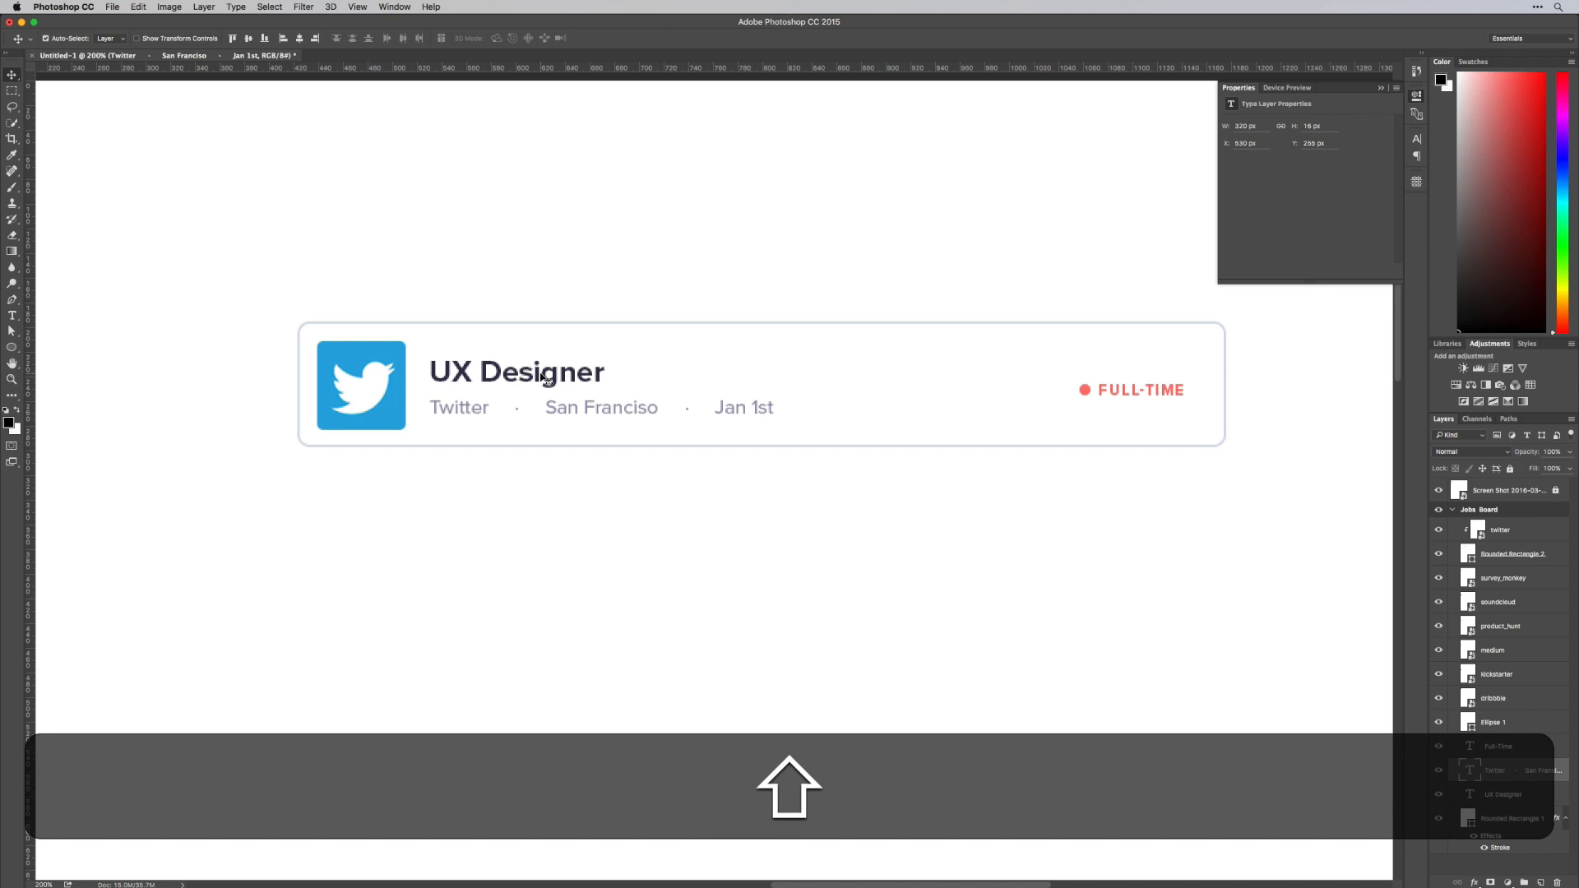
key("Up")
key("Up")
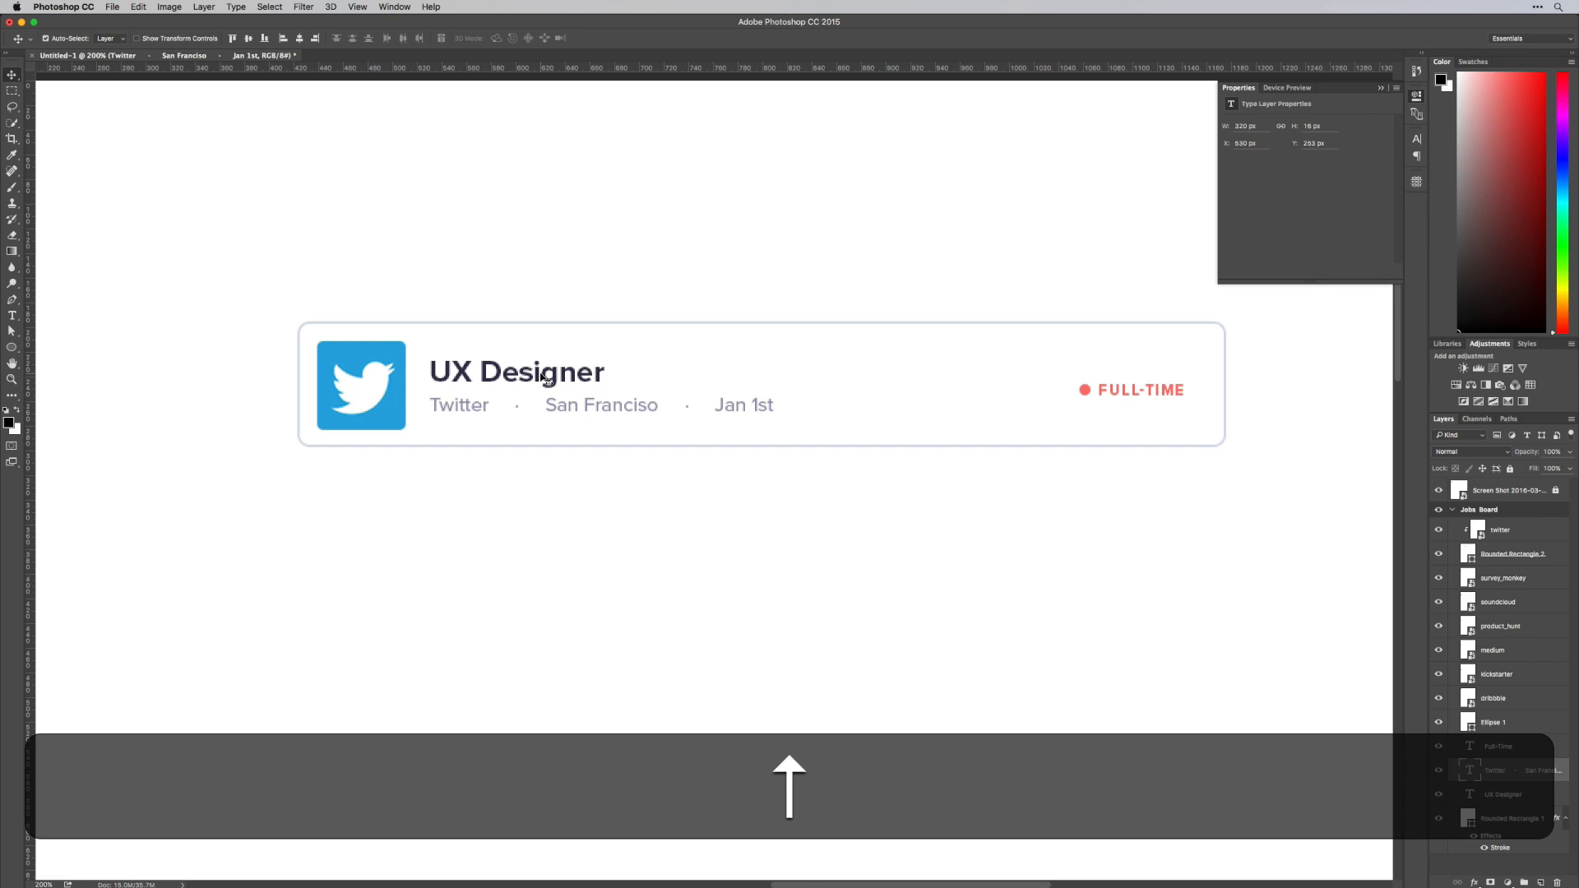
left_click(598, 376, "shift")
left_click_drag(598, 378, 597, 376)
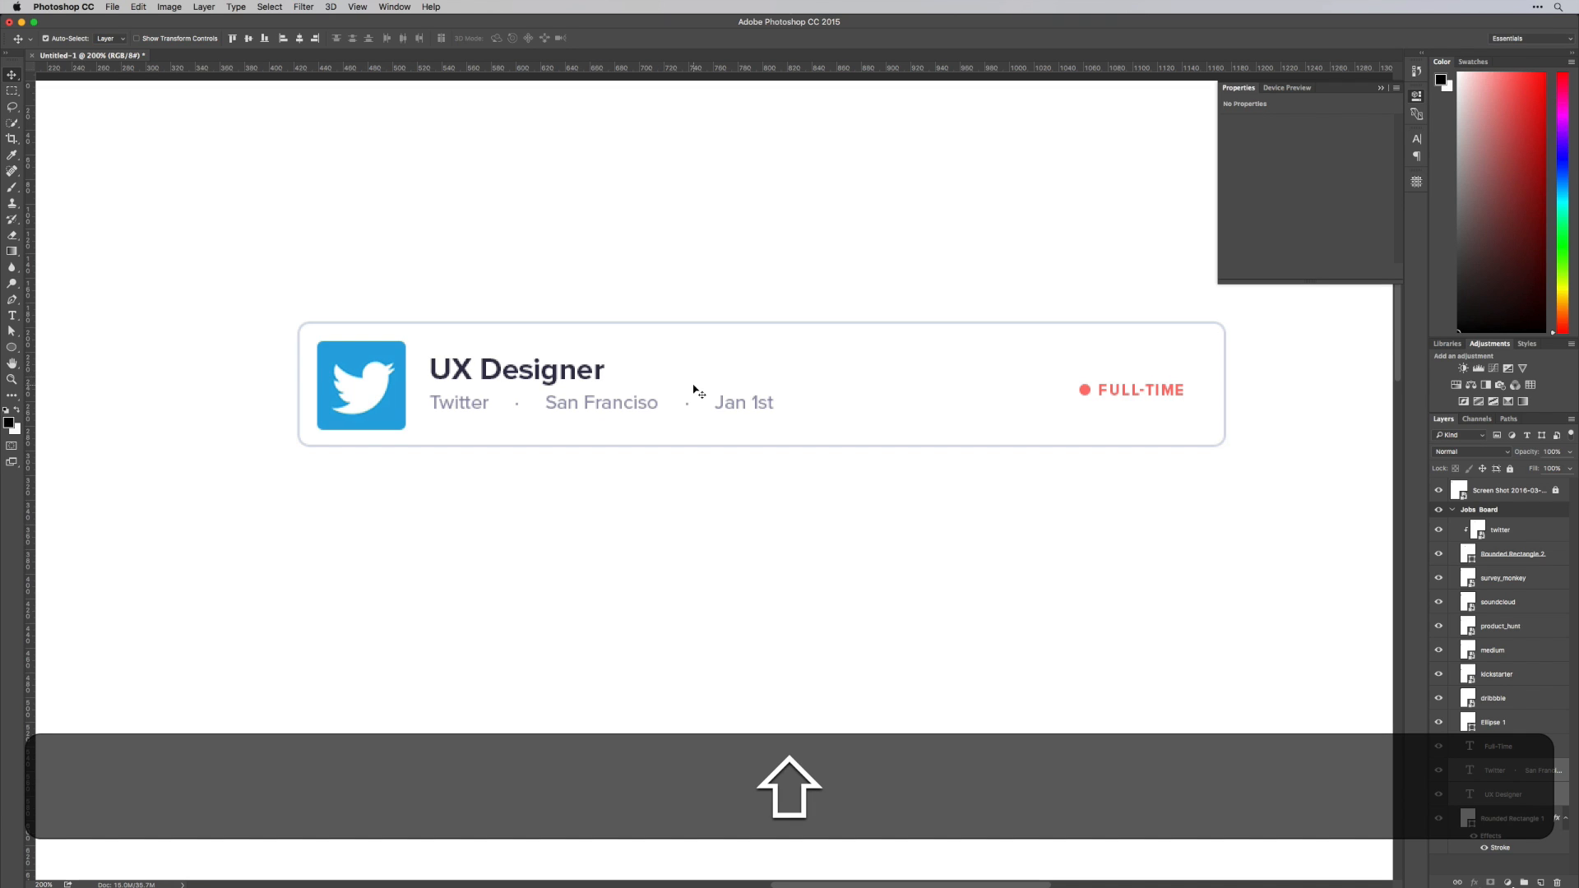
key("Down")
key("Down")
key("Up")
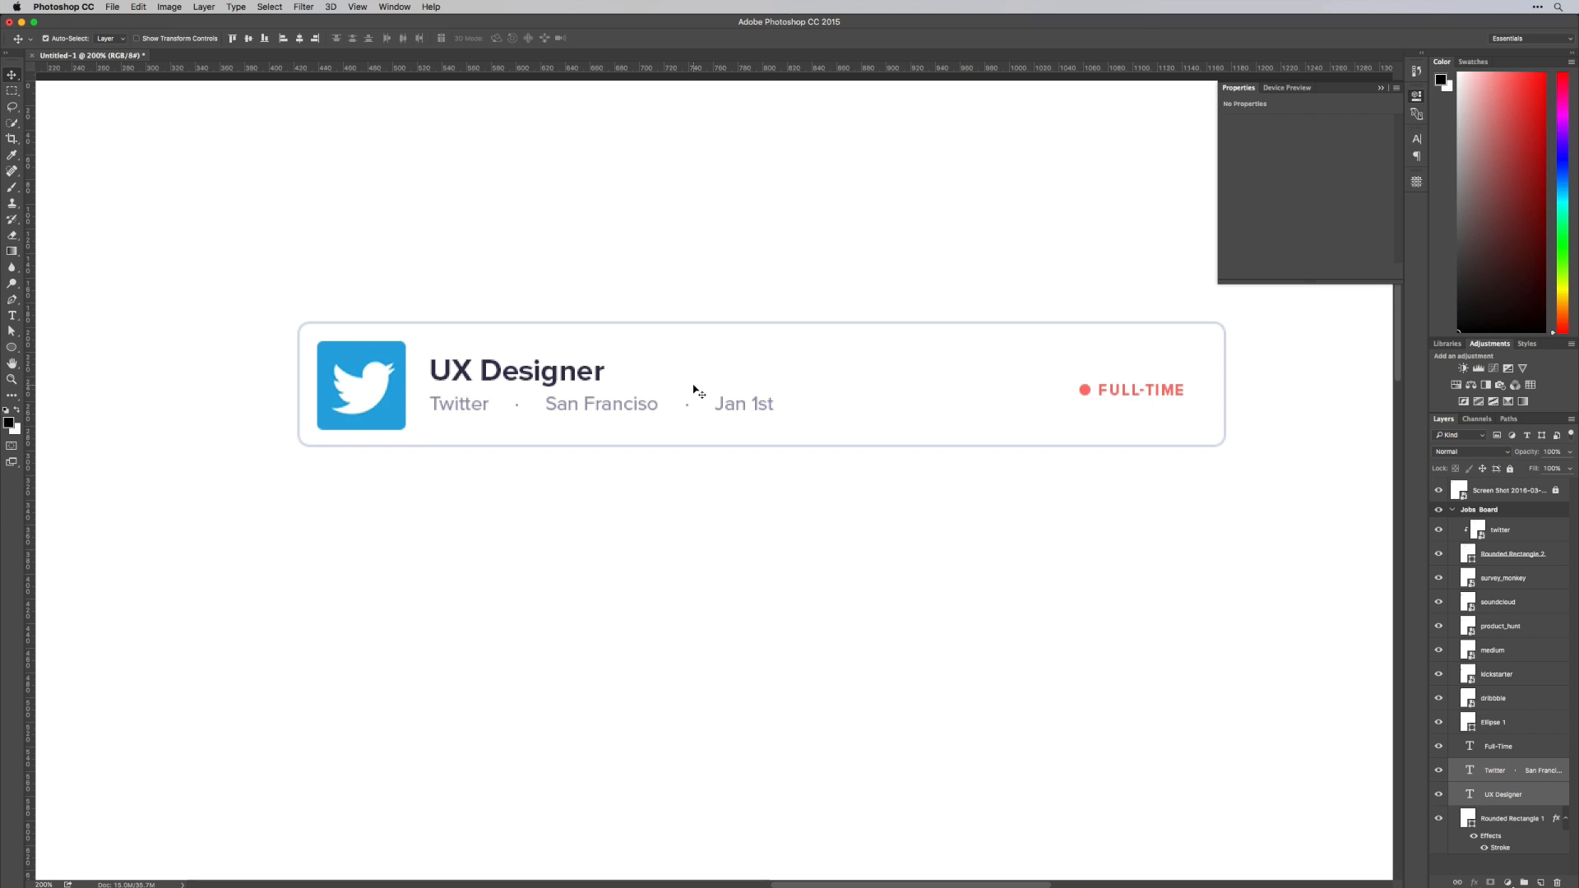
key("Down")
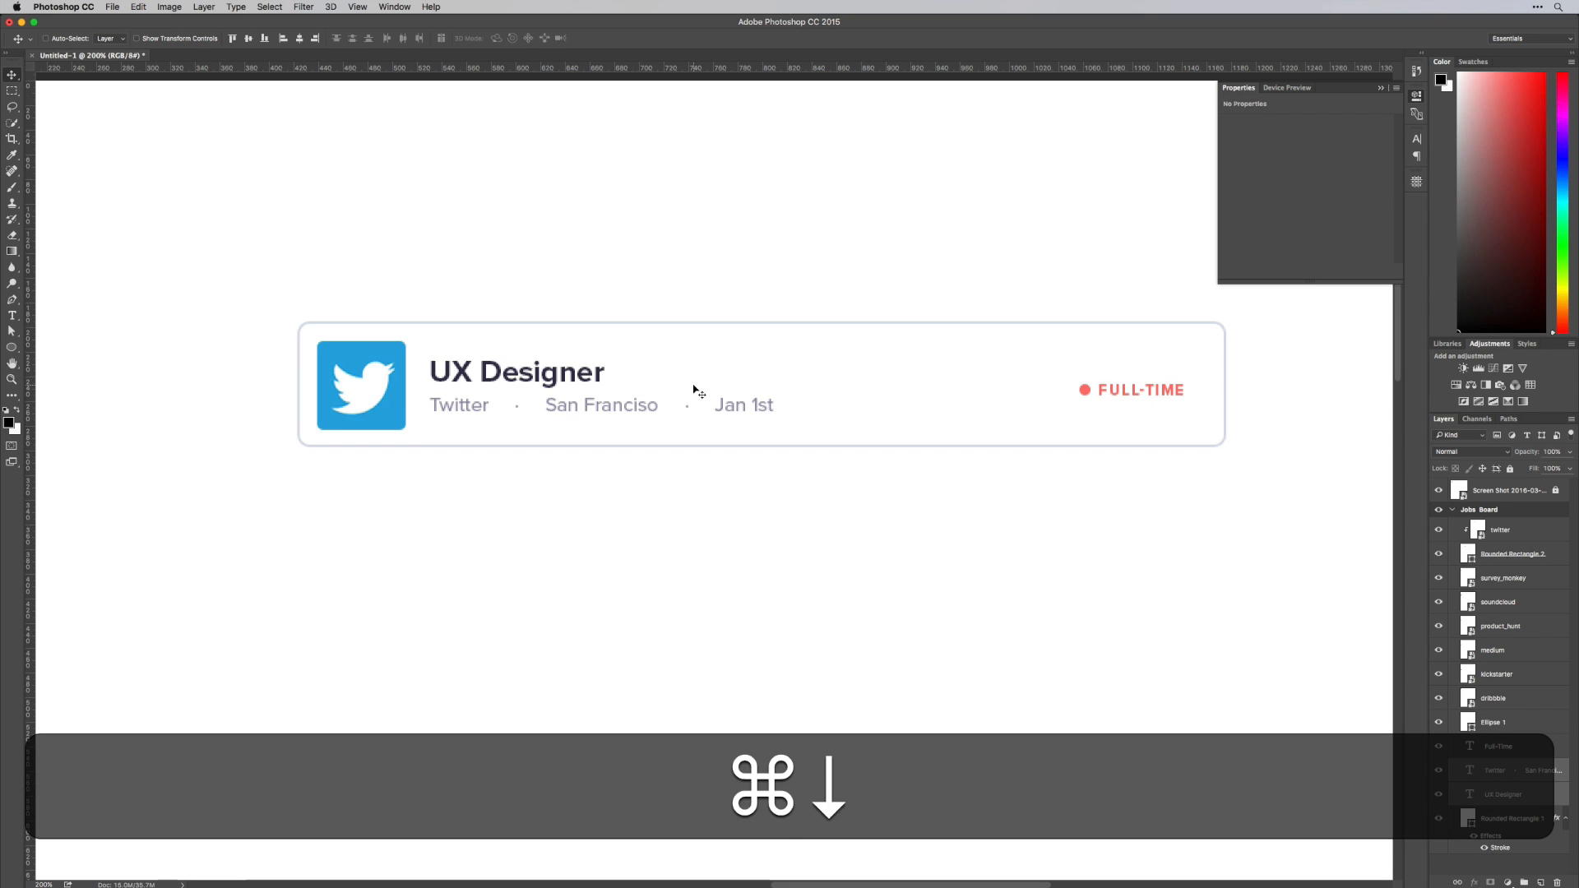
Scale the company, location and date line proportionally down to about 83%
key("super+minus")
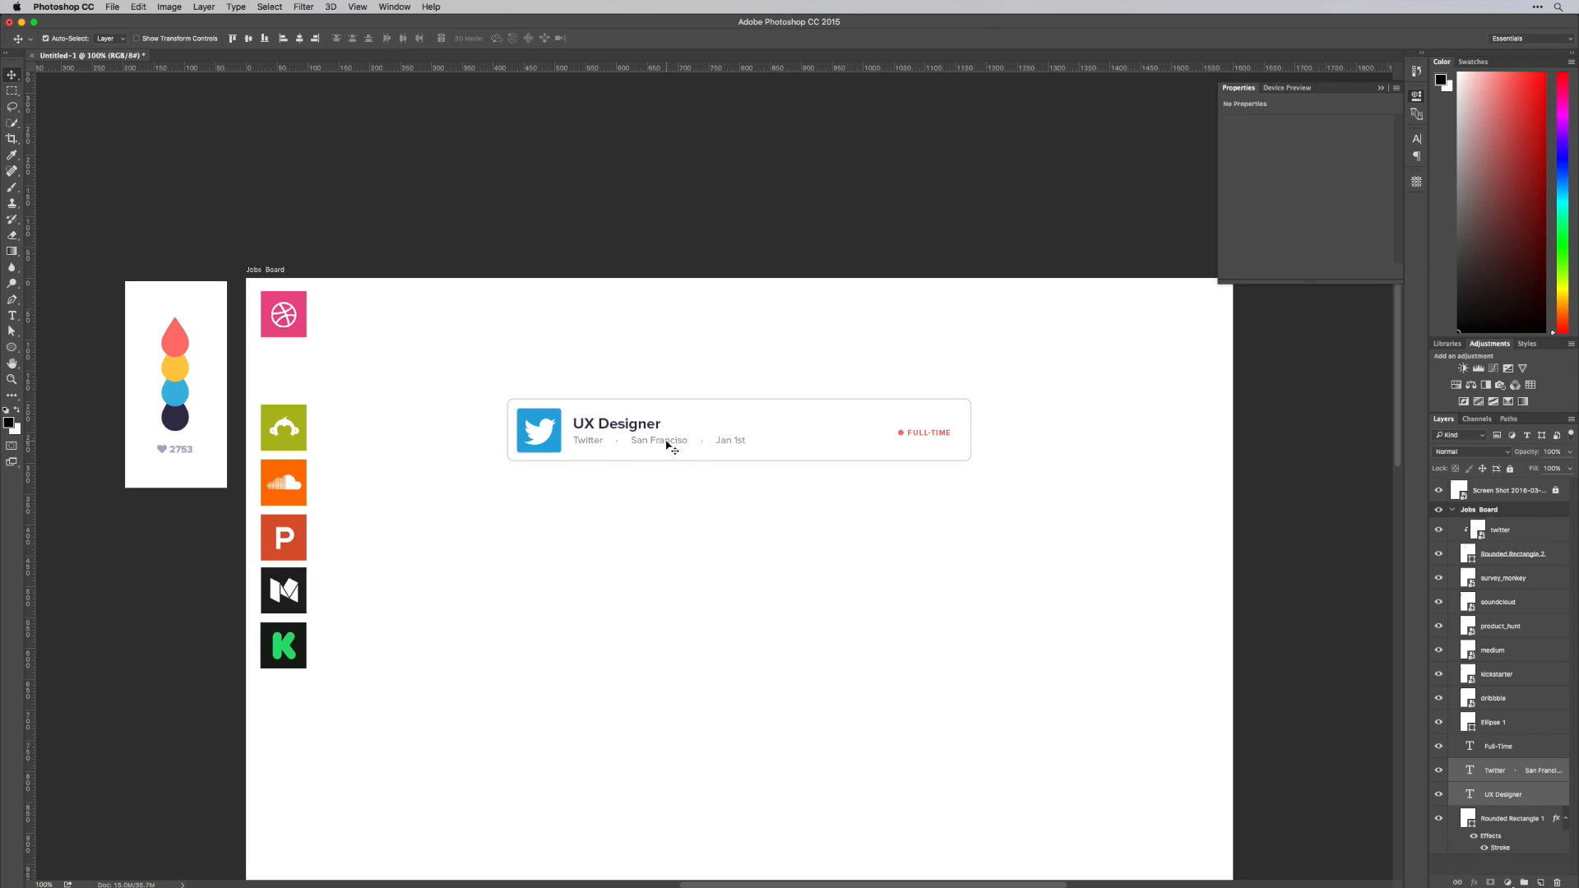
key("super+t")
key("super+Return")
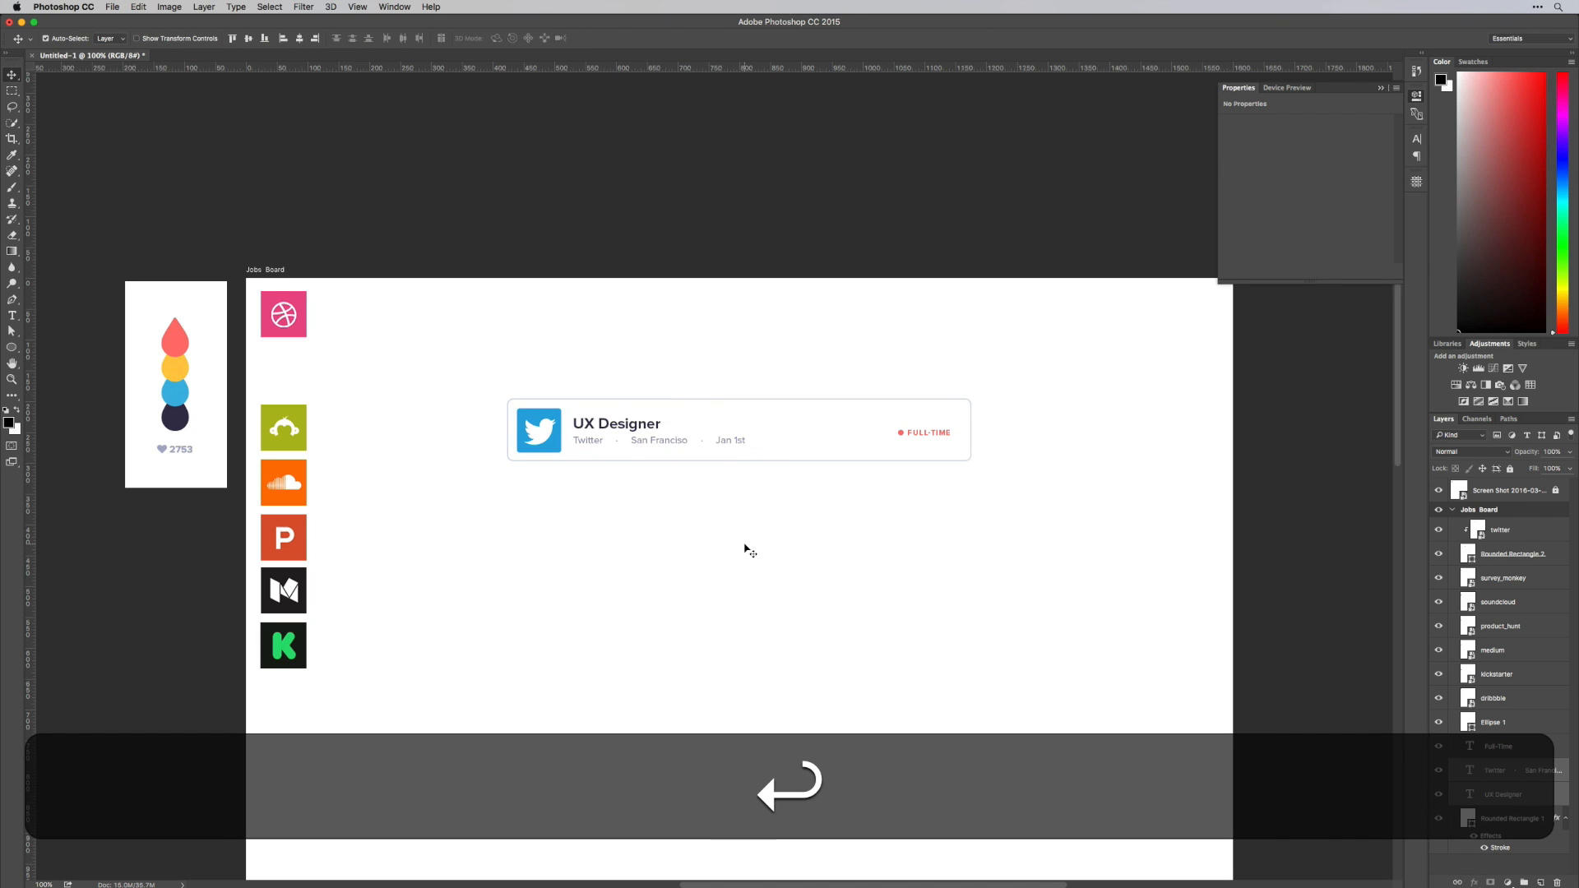
key("shift+super+t")
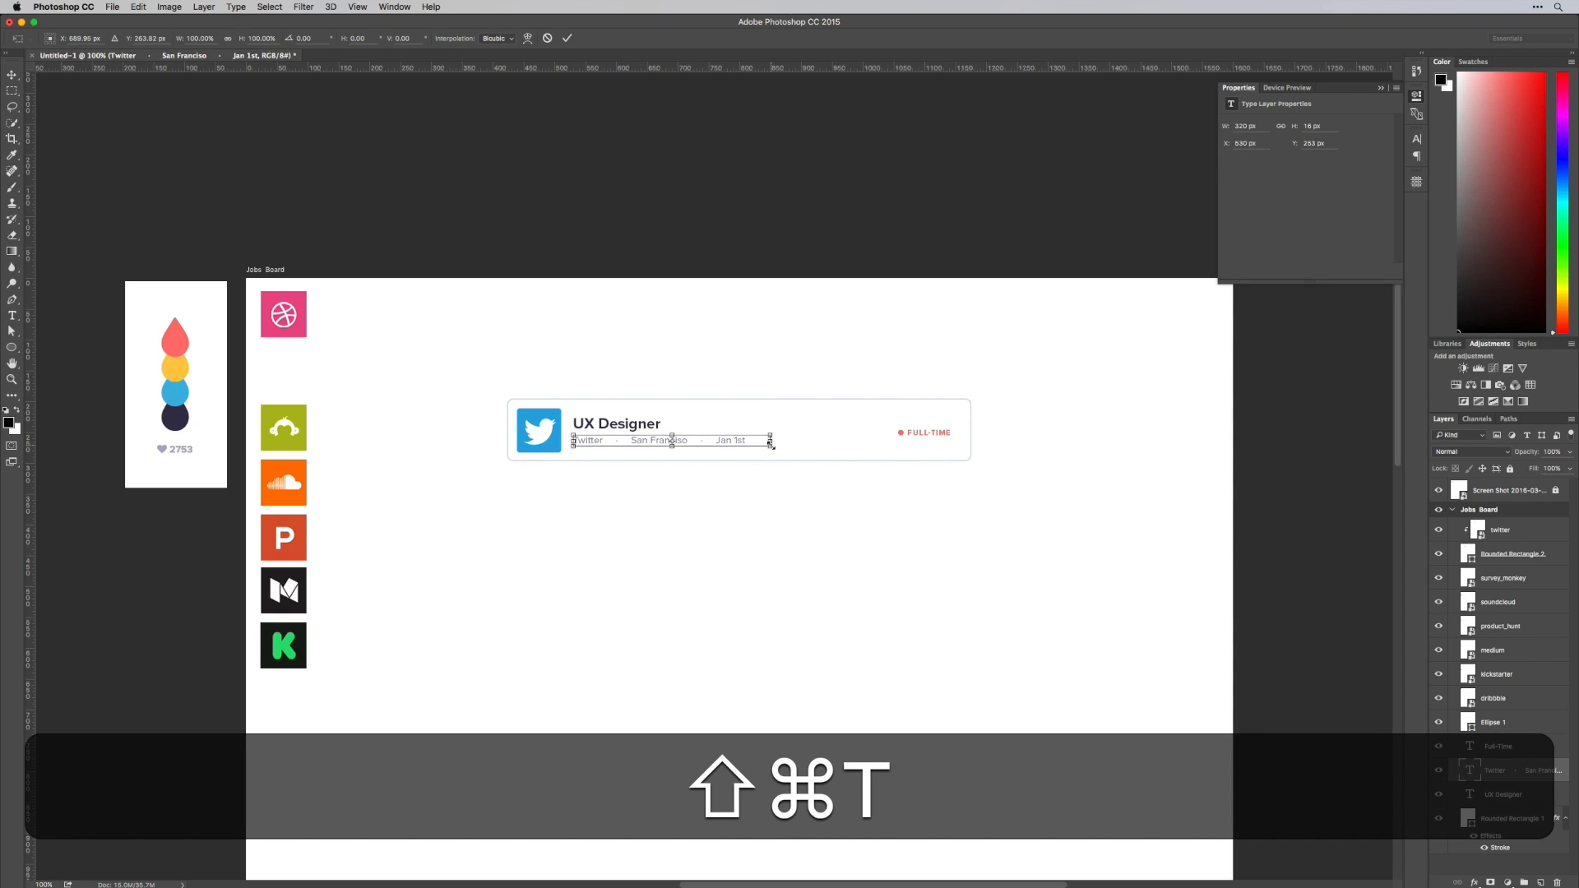
left_click_drag(772, 446, 737, 449)
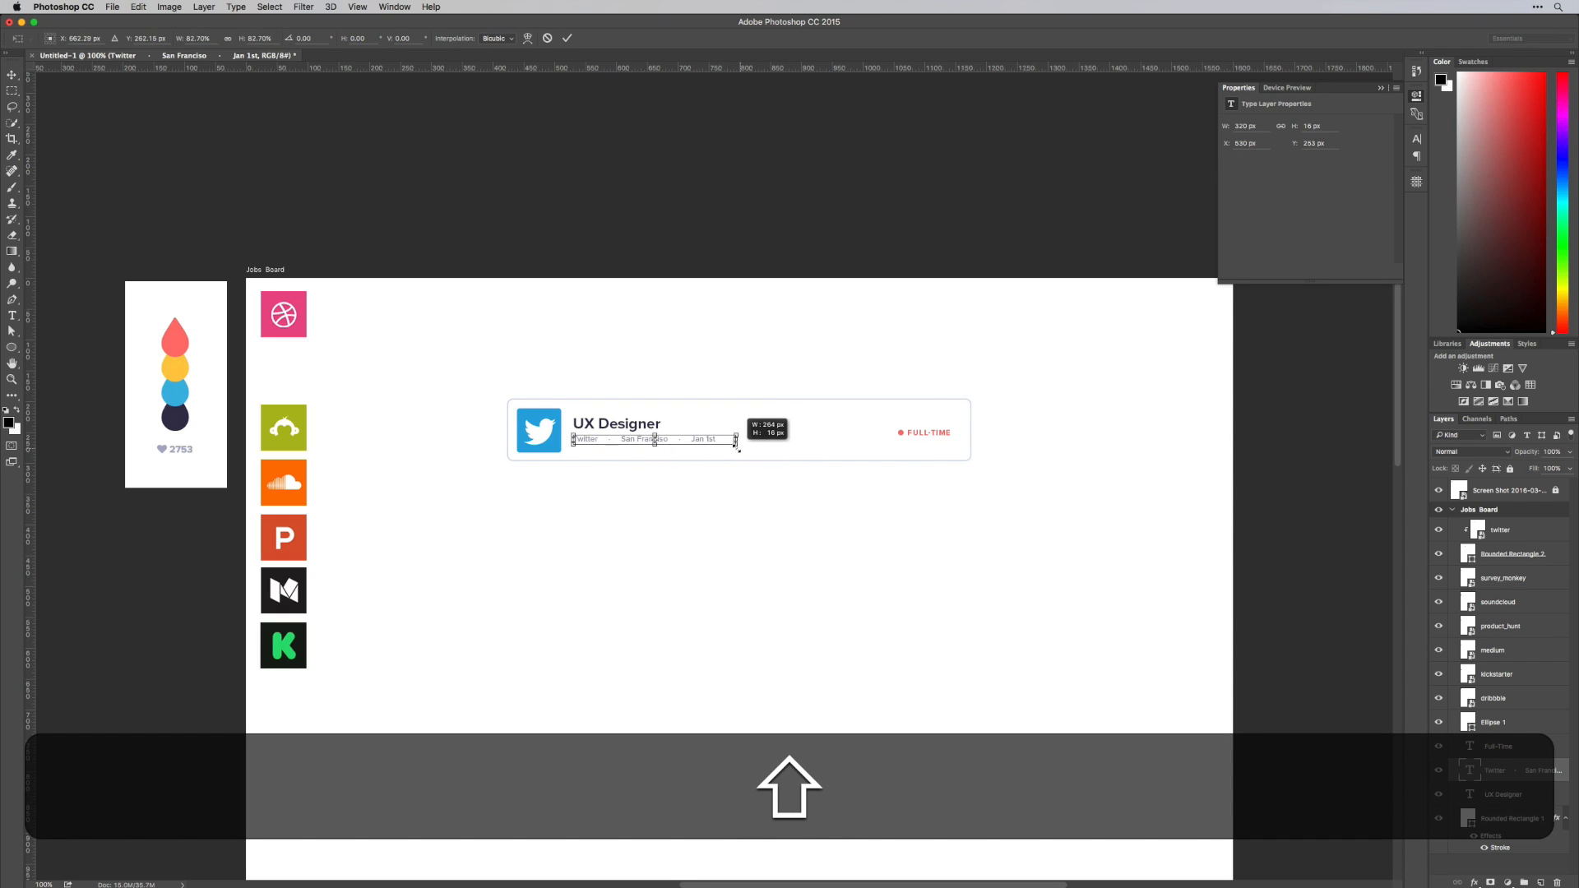
key("shift+Return")
Nudge the company, location and date line and the "UX Designer" title slightly down in the card
key("Down")
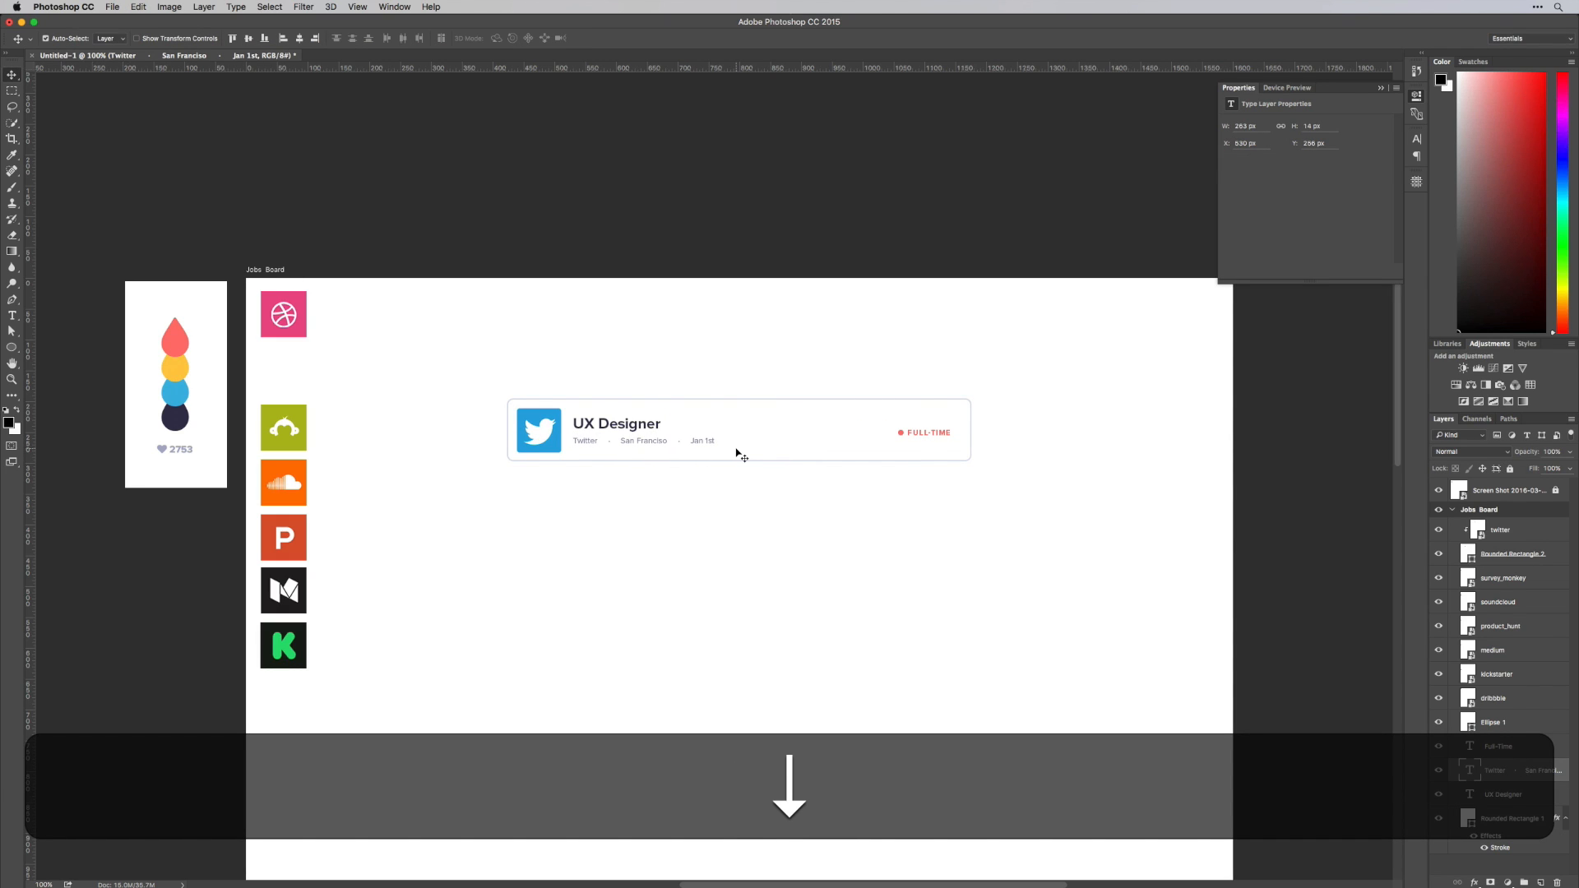
left_click(658, 427)
key("Down")
key("Down")
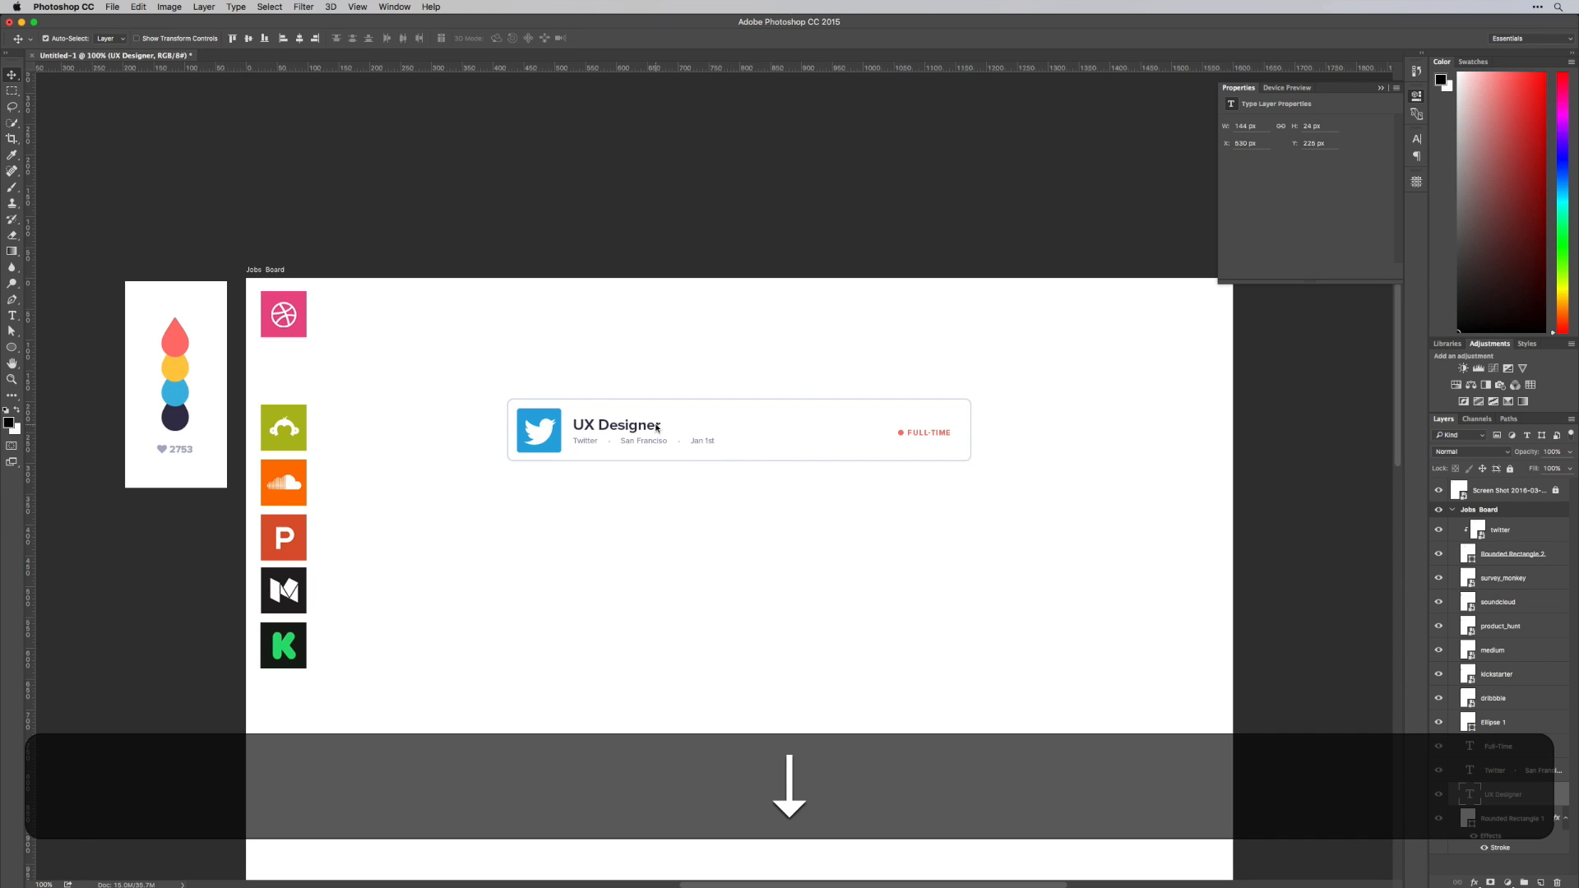
Fine-tune the vertical position of the title and details line together, and shift both 10 px right, away from the logo
left_click(647, 441, "shift")
key("Up")
key("Up")
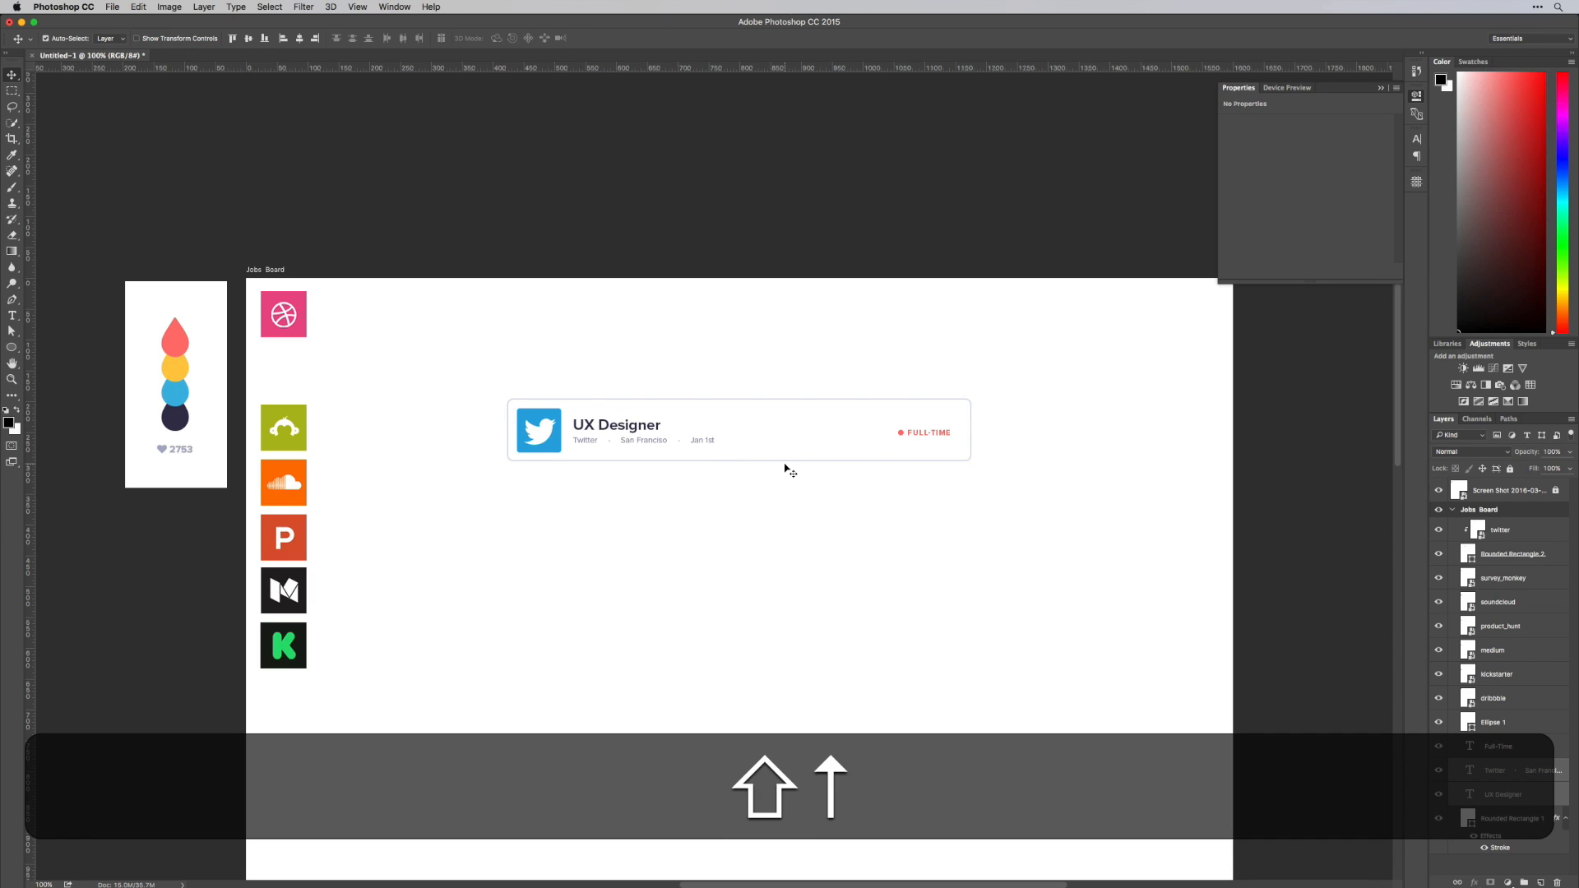
key("Down")
key("Up")
key("shift+Right")
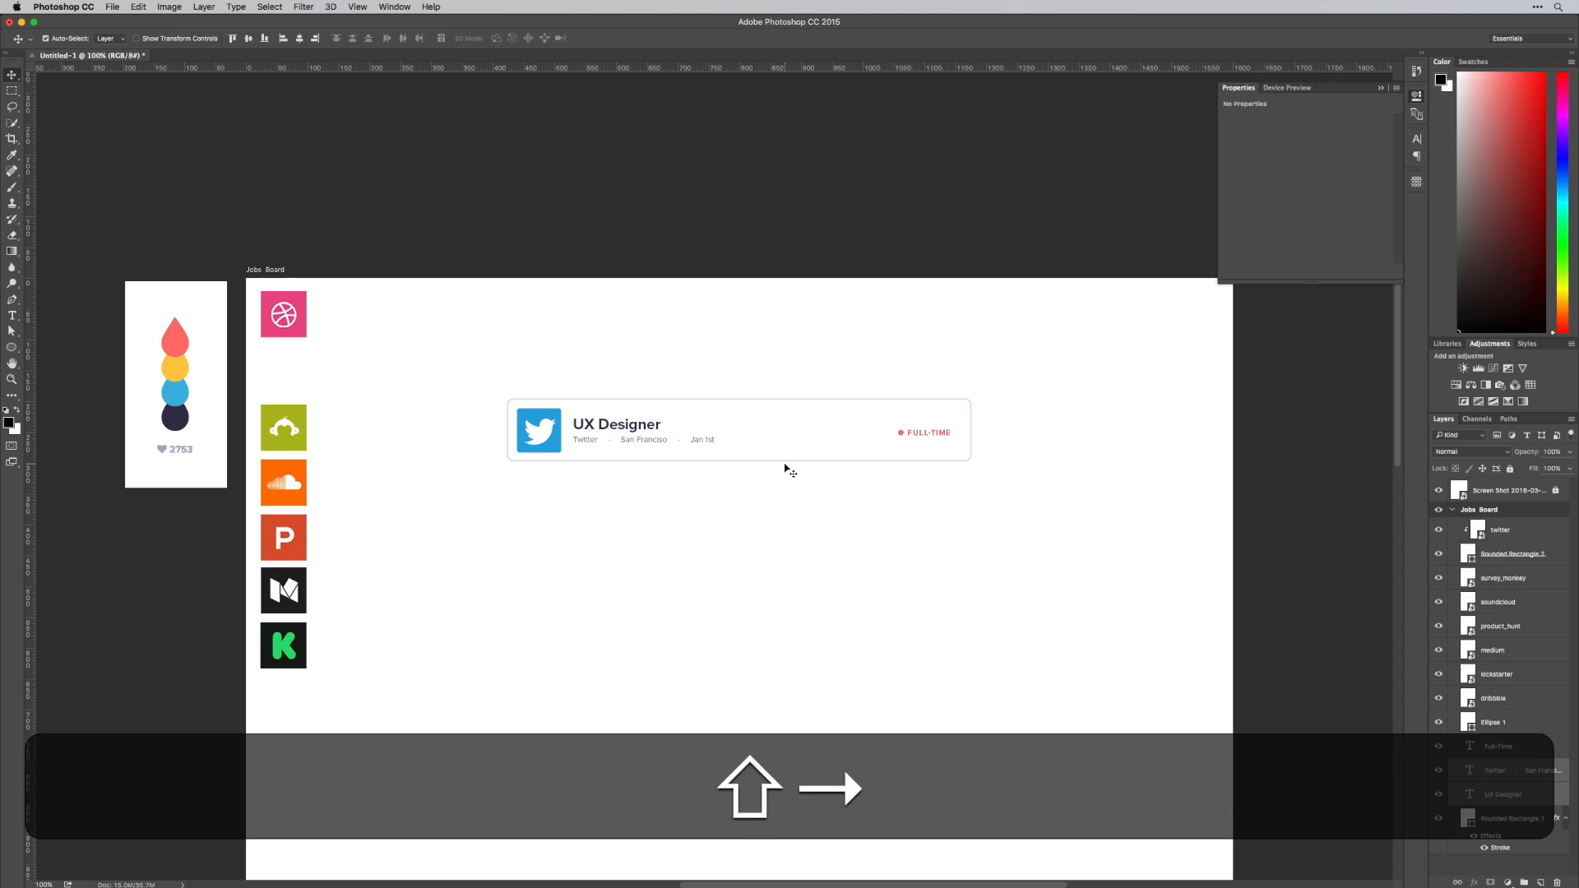
key("Down")
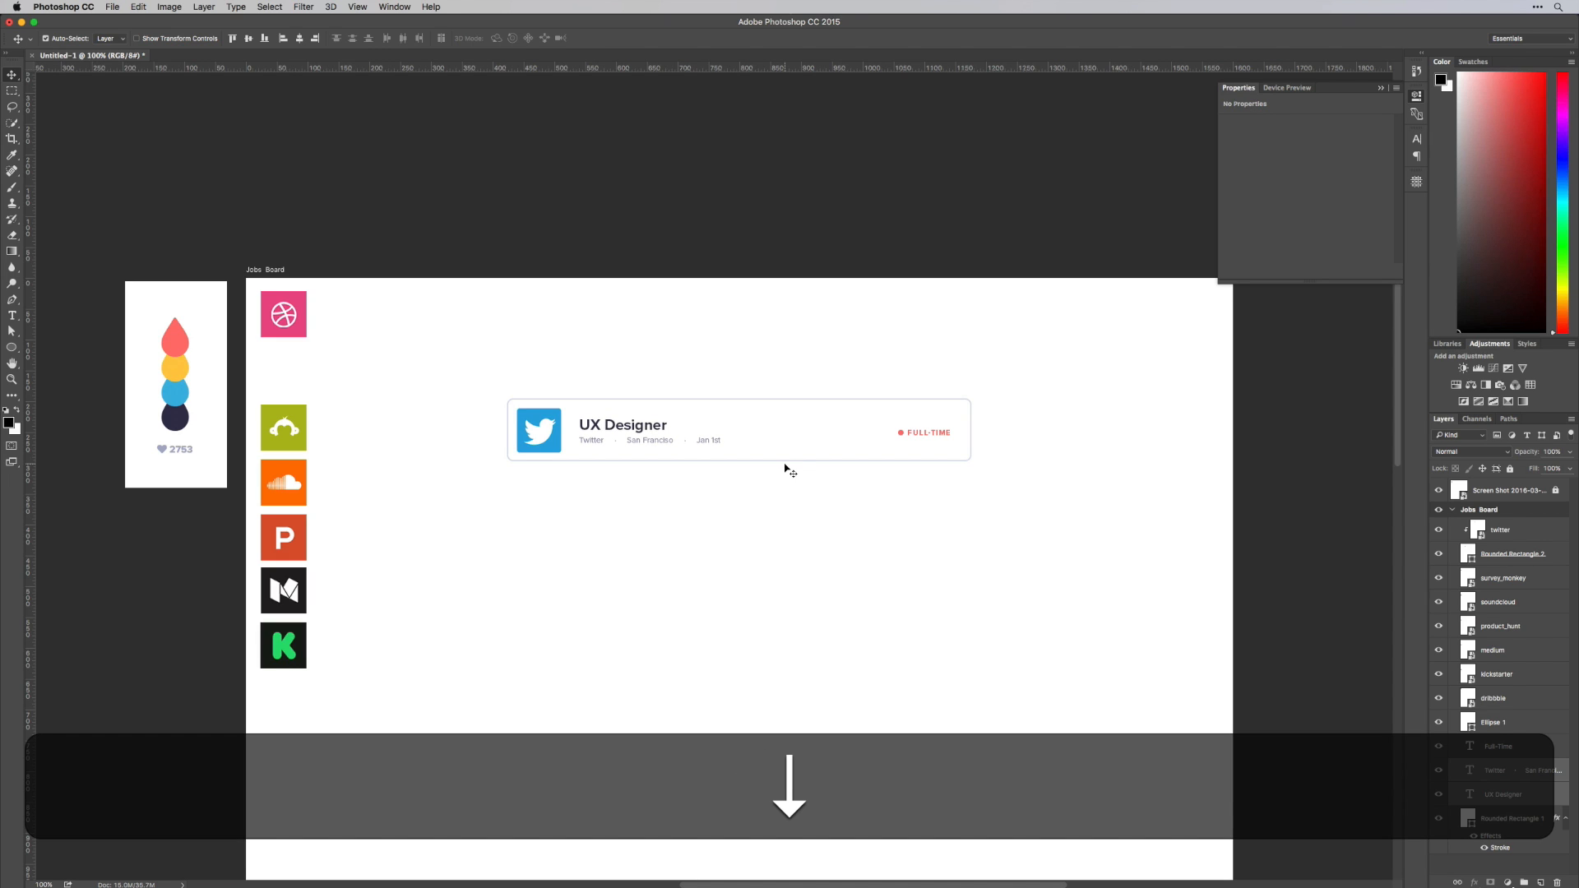
Group all layers of the job card and name the group "Listing 1"
key("space")
left_click_drag(896, 533, 870, 482)
left_click_drag(439, 329, 1066, 421)
key("super+g")
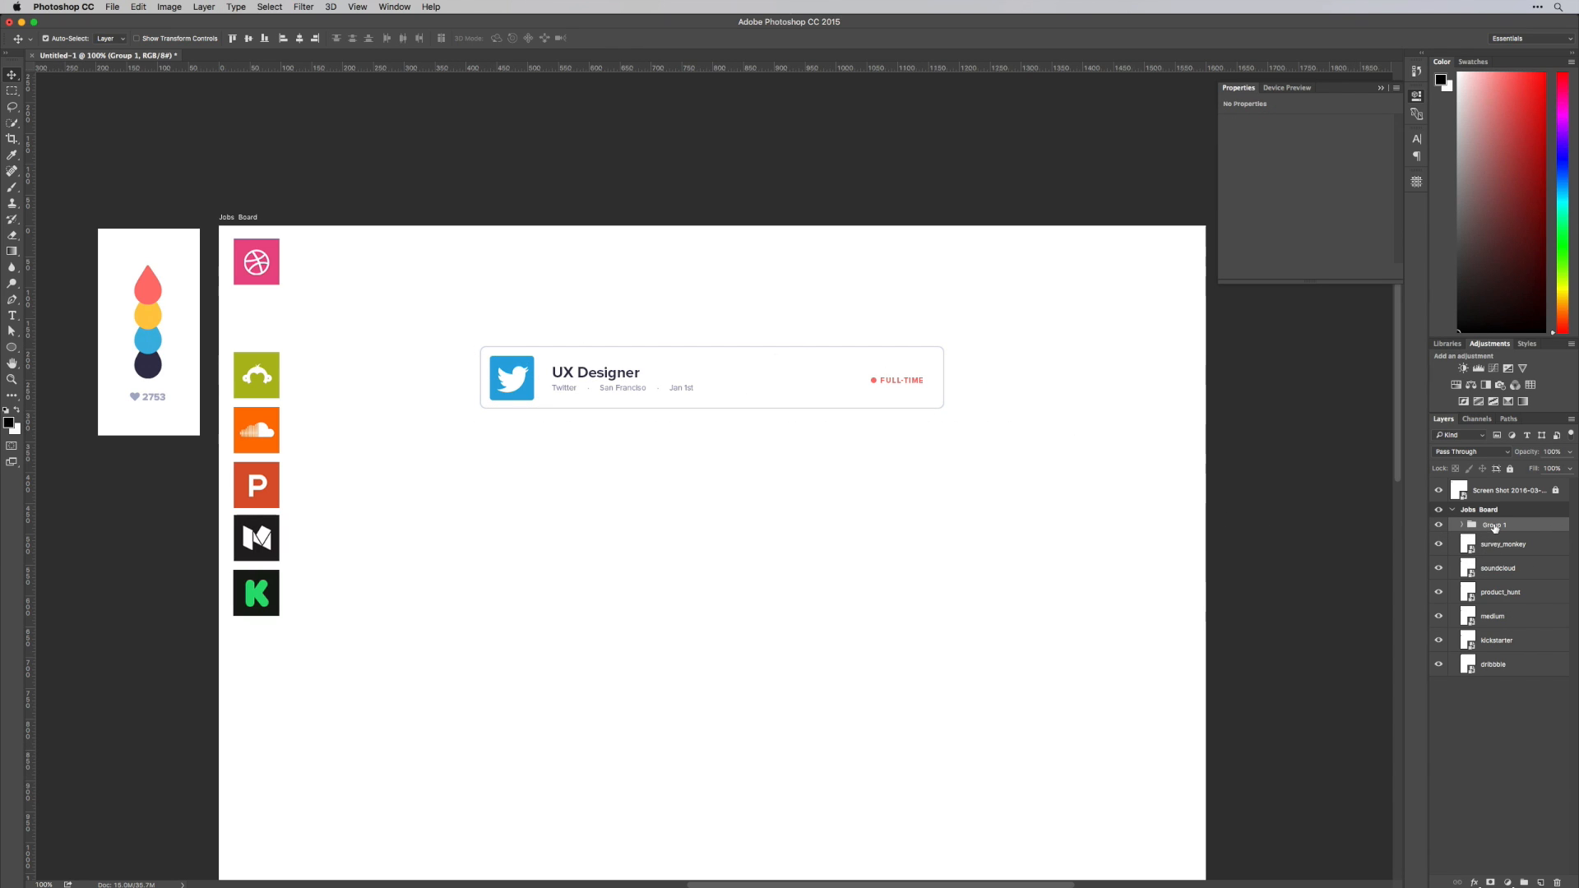
double_click(1493, 525)
type("List")
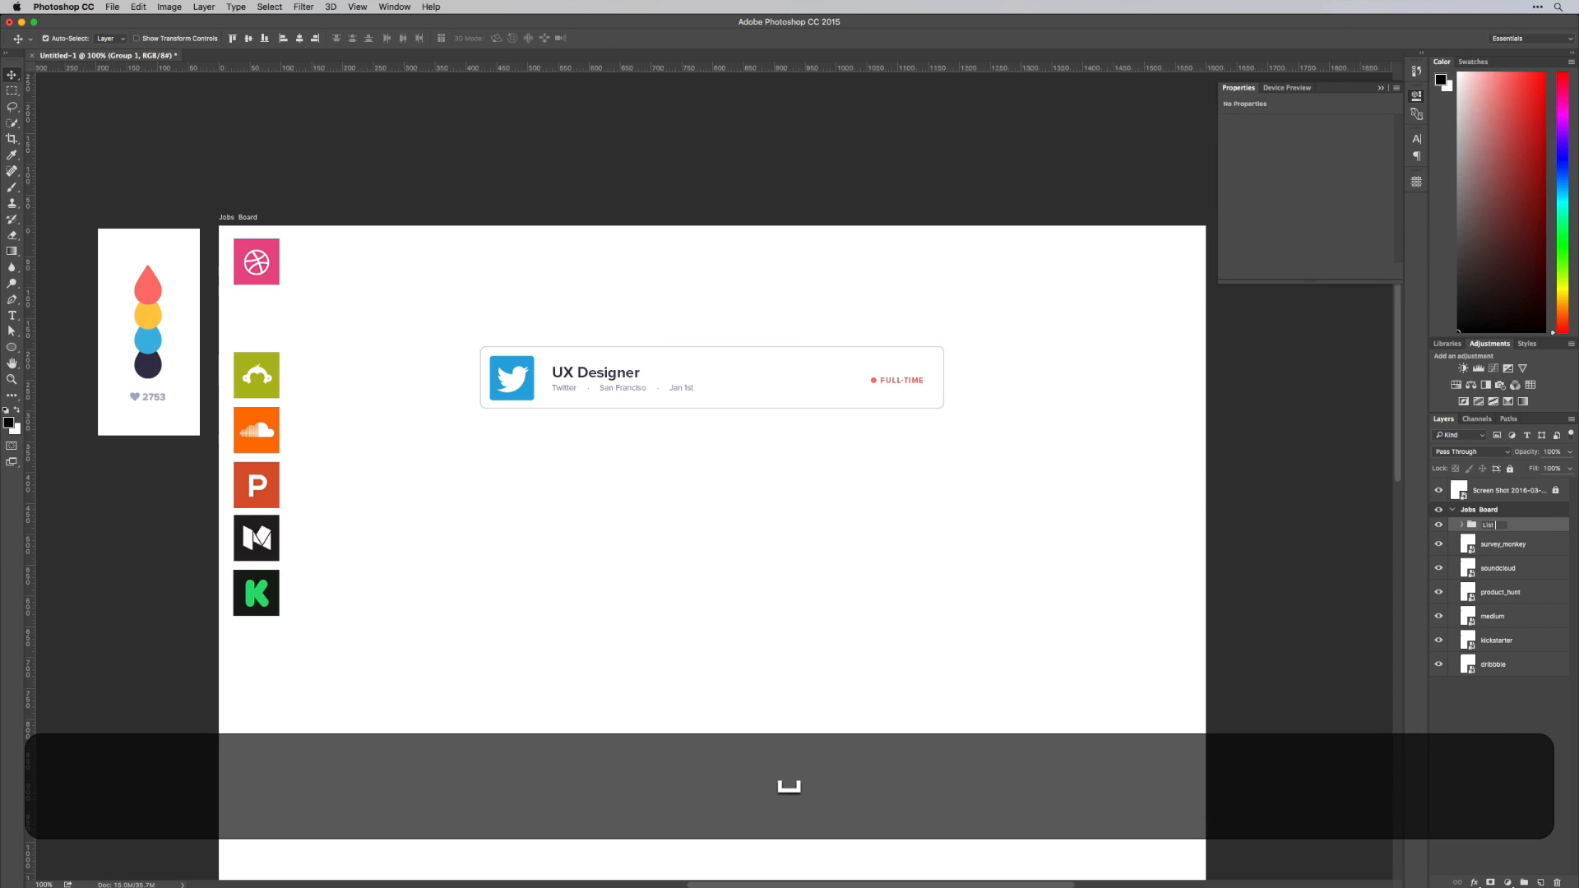
key("BackSpace")
type("ing 1")
key("Return")
left_click_drag(983, 444, 1101, 562)
Duplicate the "Listing 1" group and rename the copy "Listing 2"
left_click(1463, 524)
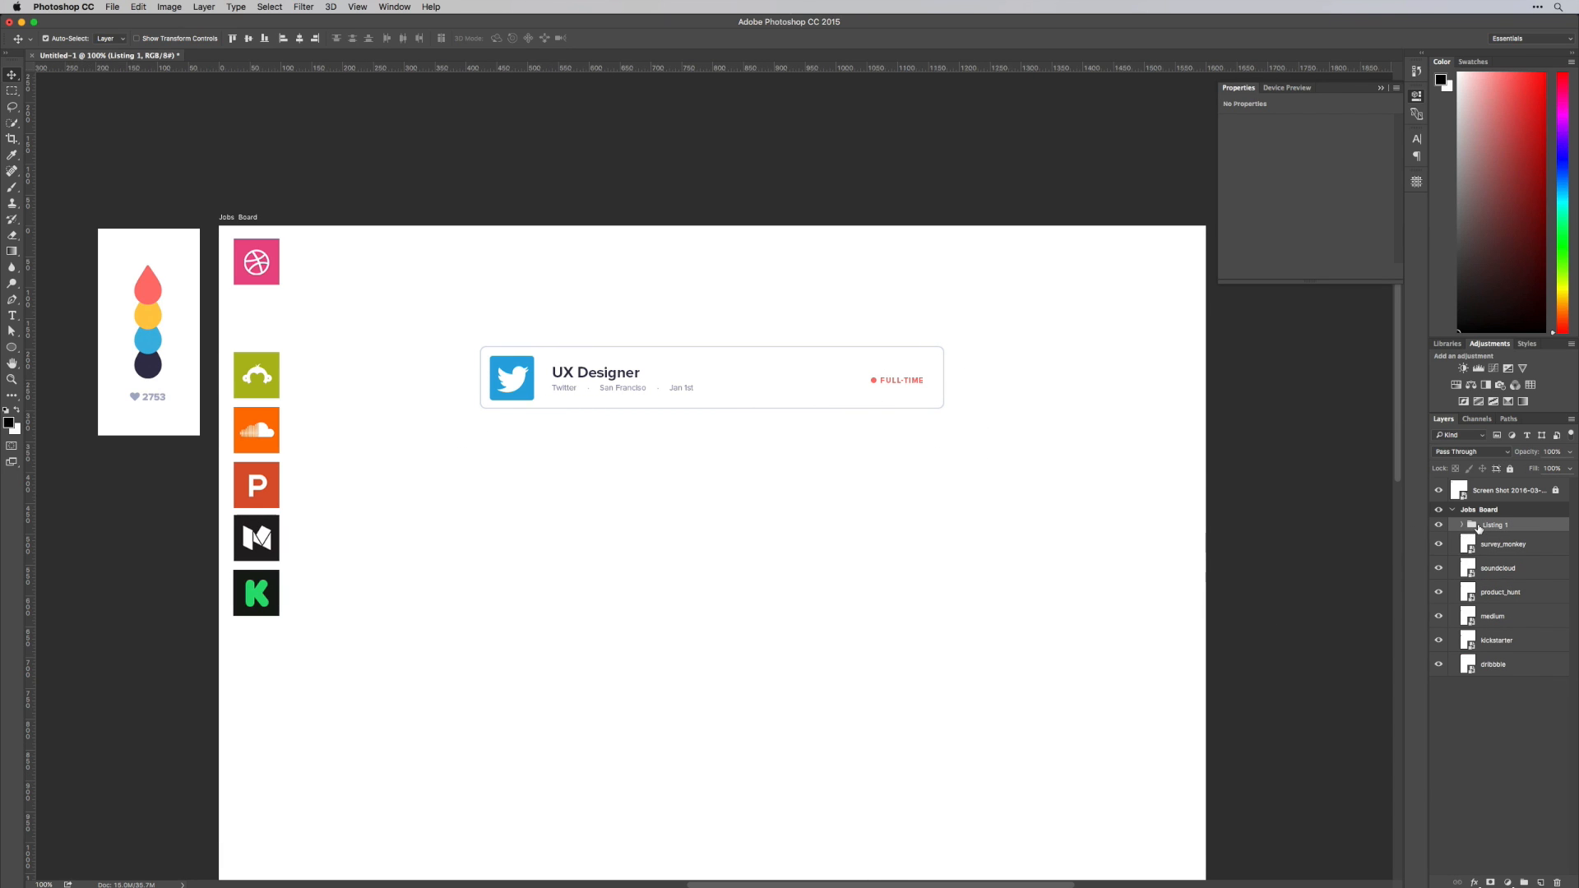
left_click(1478, 527)
key("super+j")
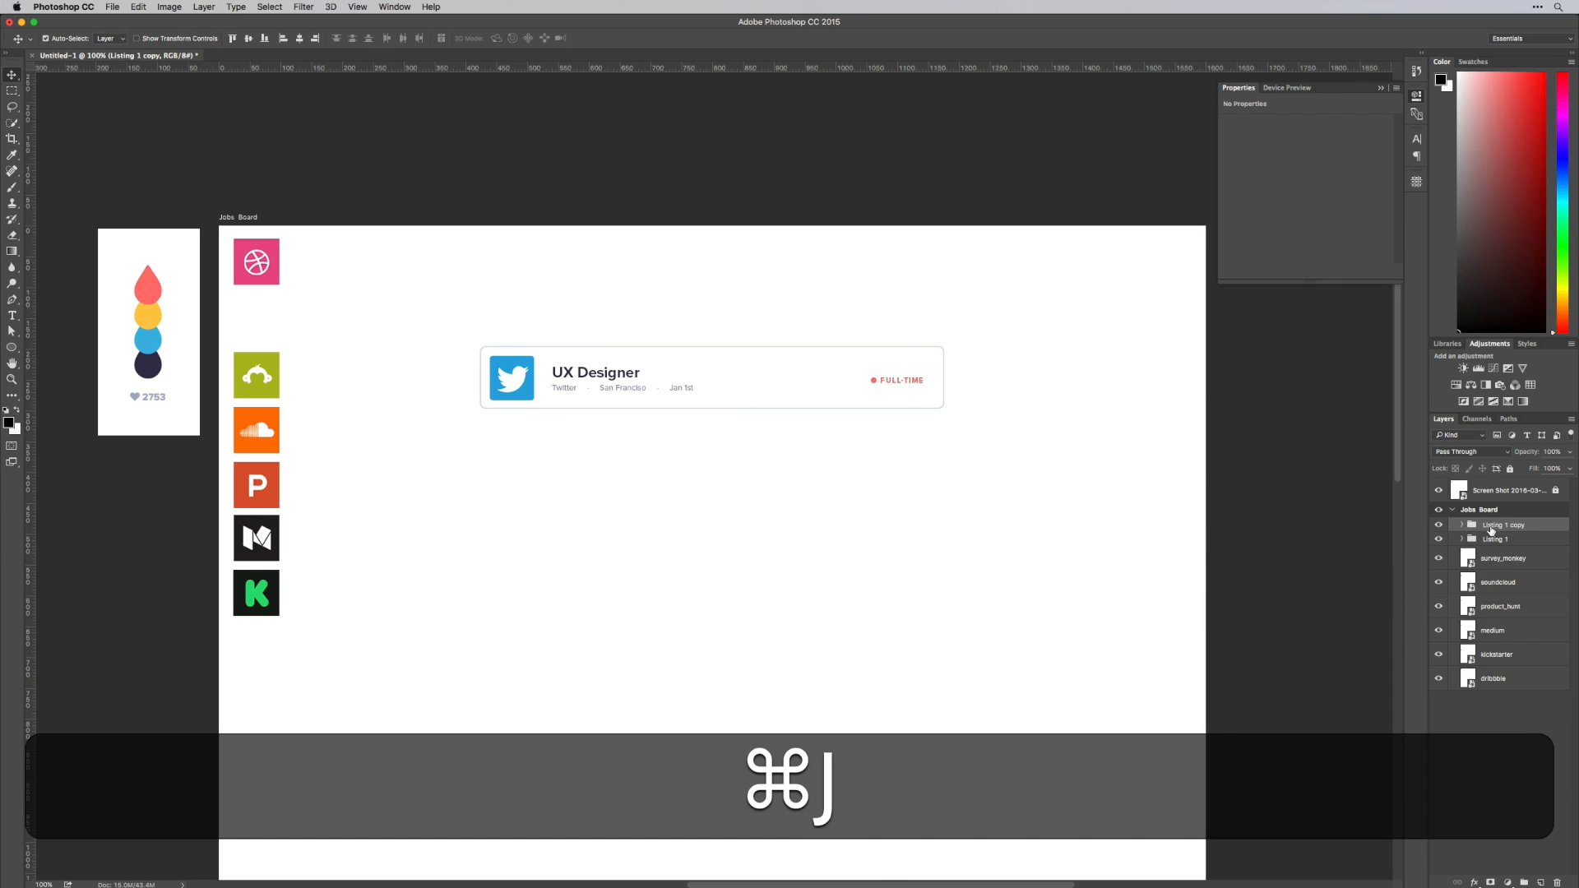
double_click(1491, 526)
type("Listing 1")
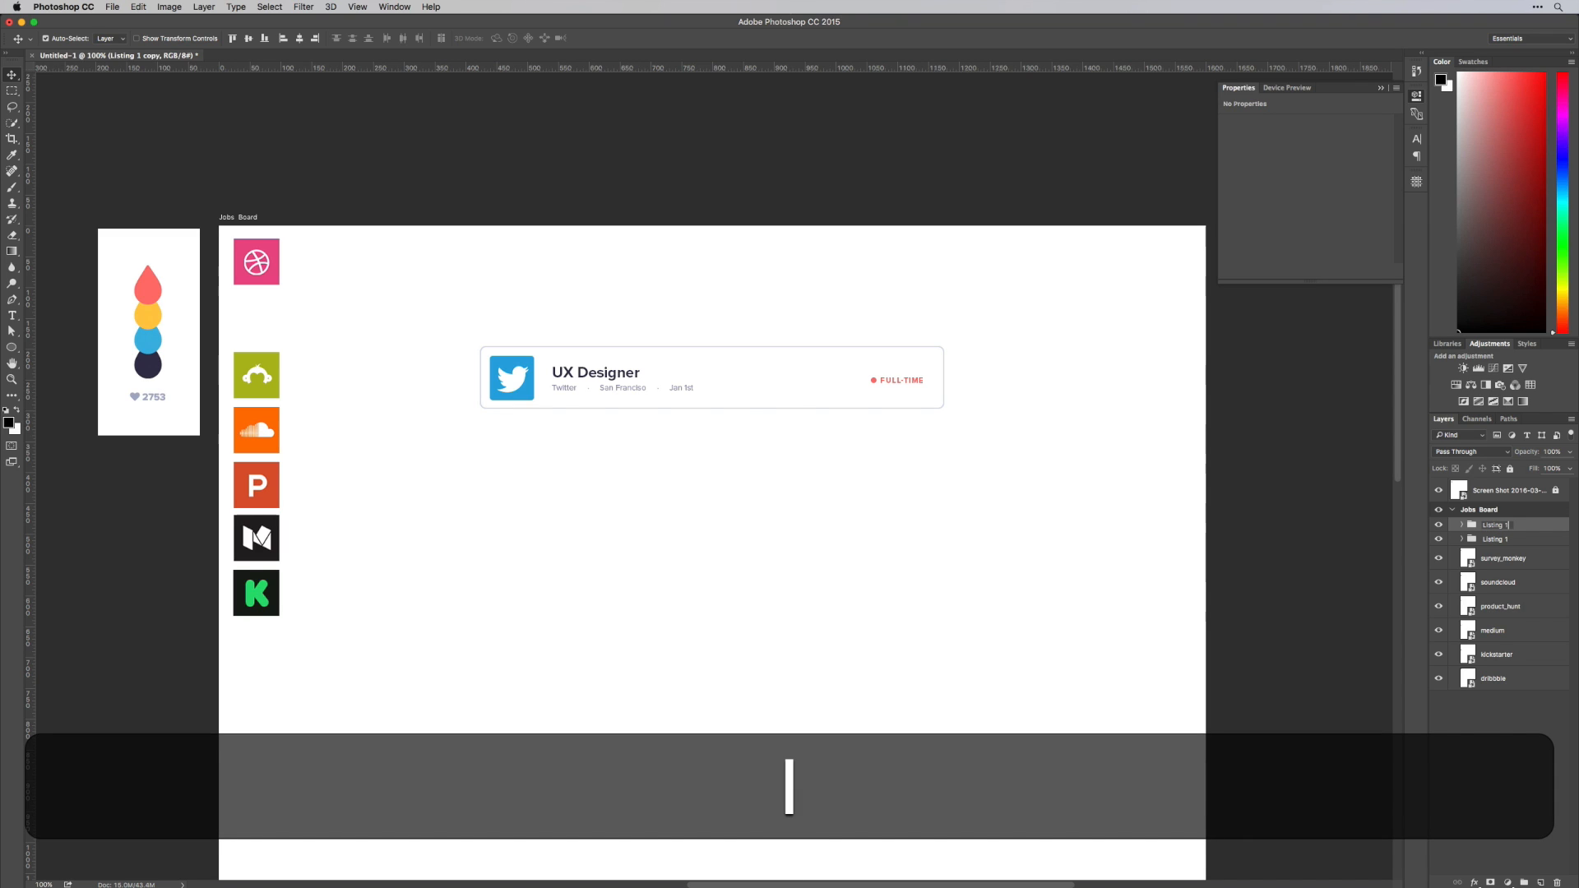
key("BackSpace")
type("2")
key("Return")
Move the Listing 2 card straight down below the first card, placing its centre at Y 374 px
key("shift+super+t")
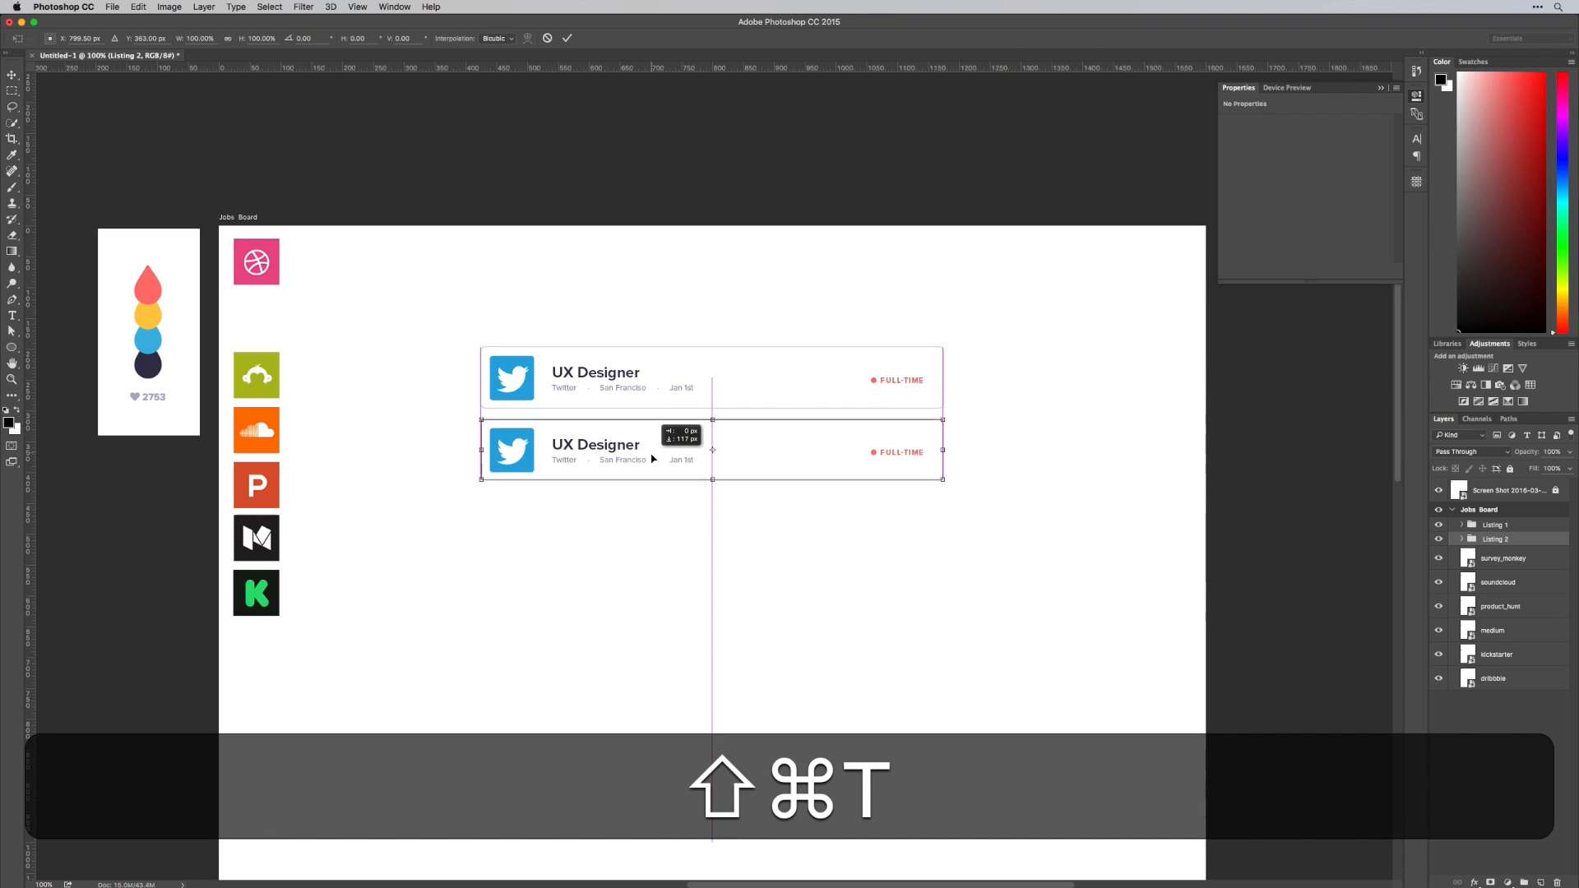
left_click_drag(651, 459, 651, 464)
key("shift+Return")
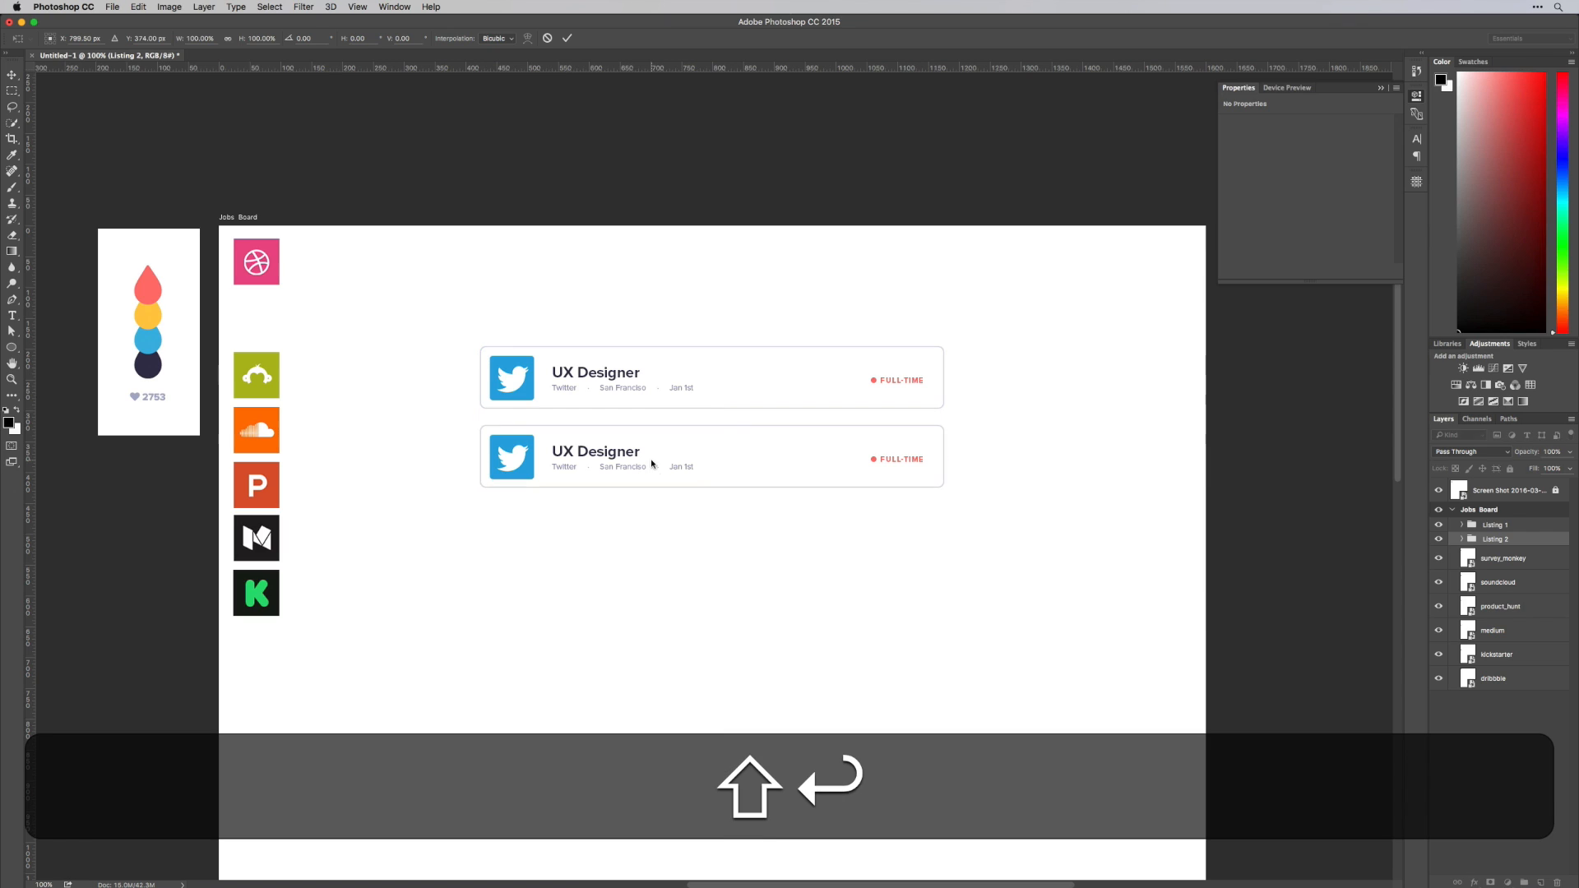
Change the second card's job title to "Front-End Engineer"
key("t")
left_click(580, 451)
key("super+a")
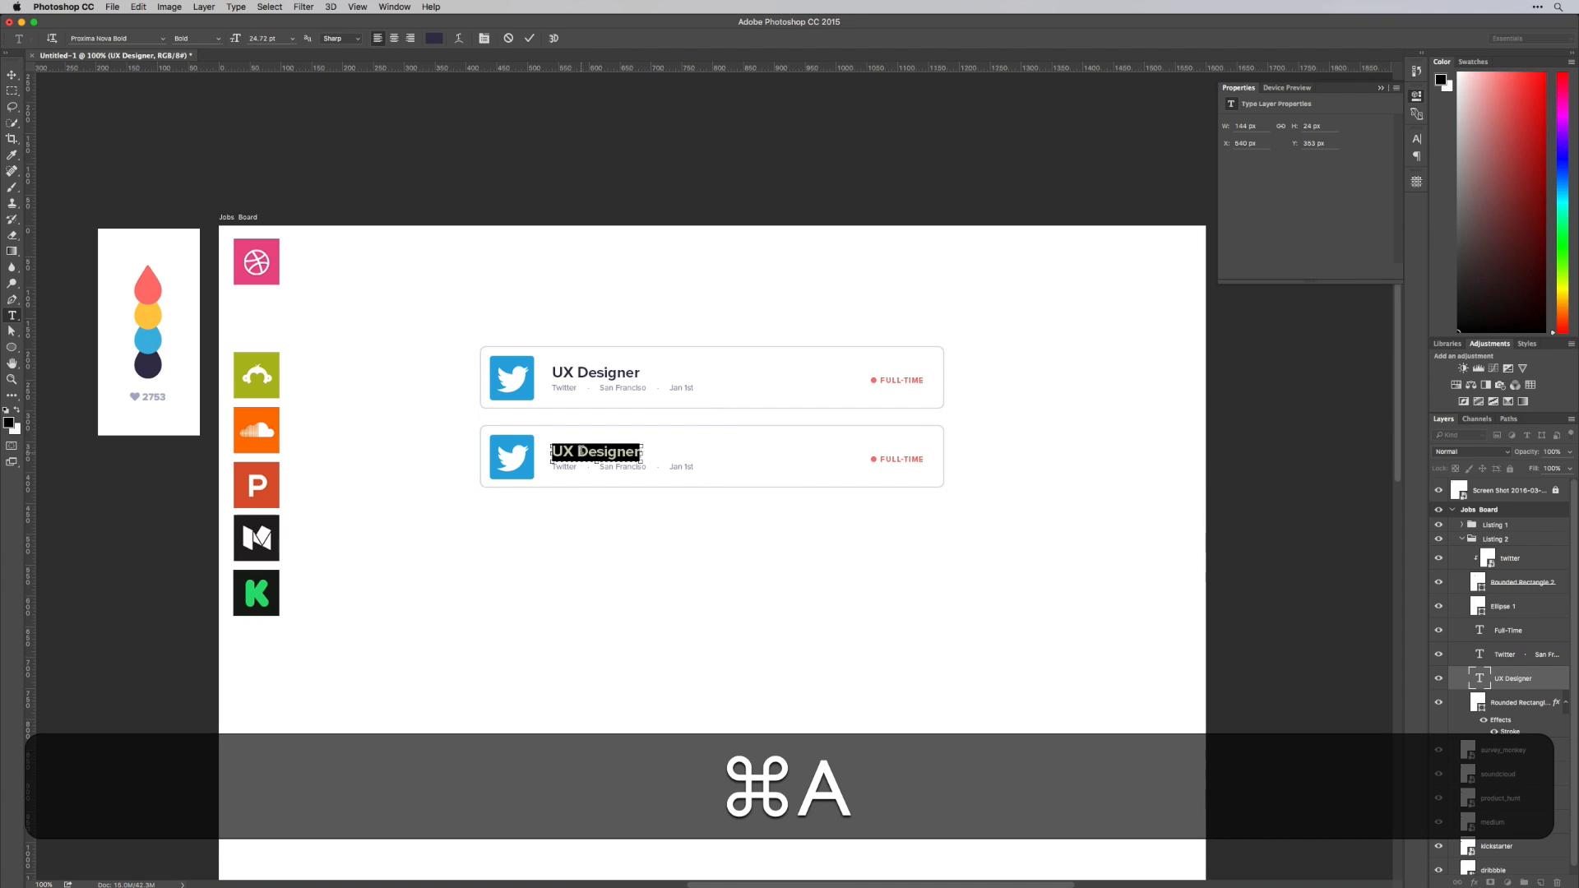
type("Fro")
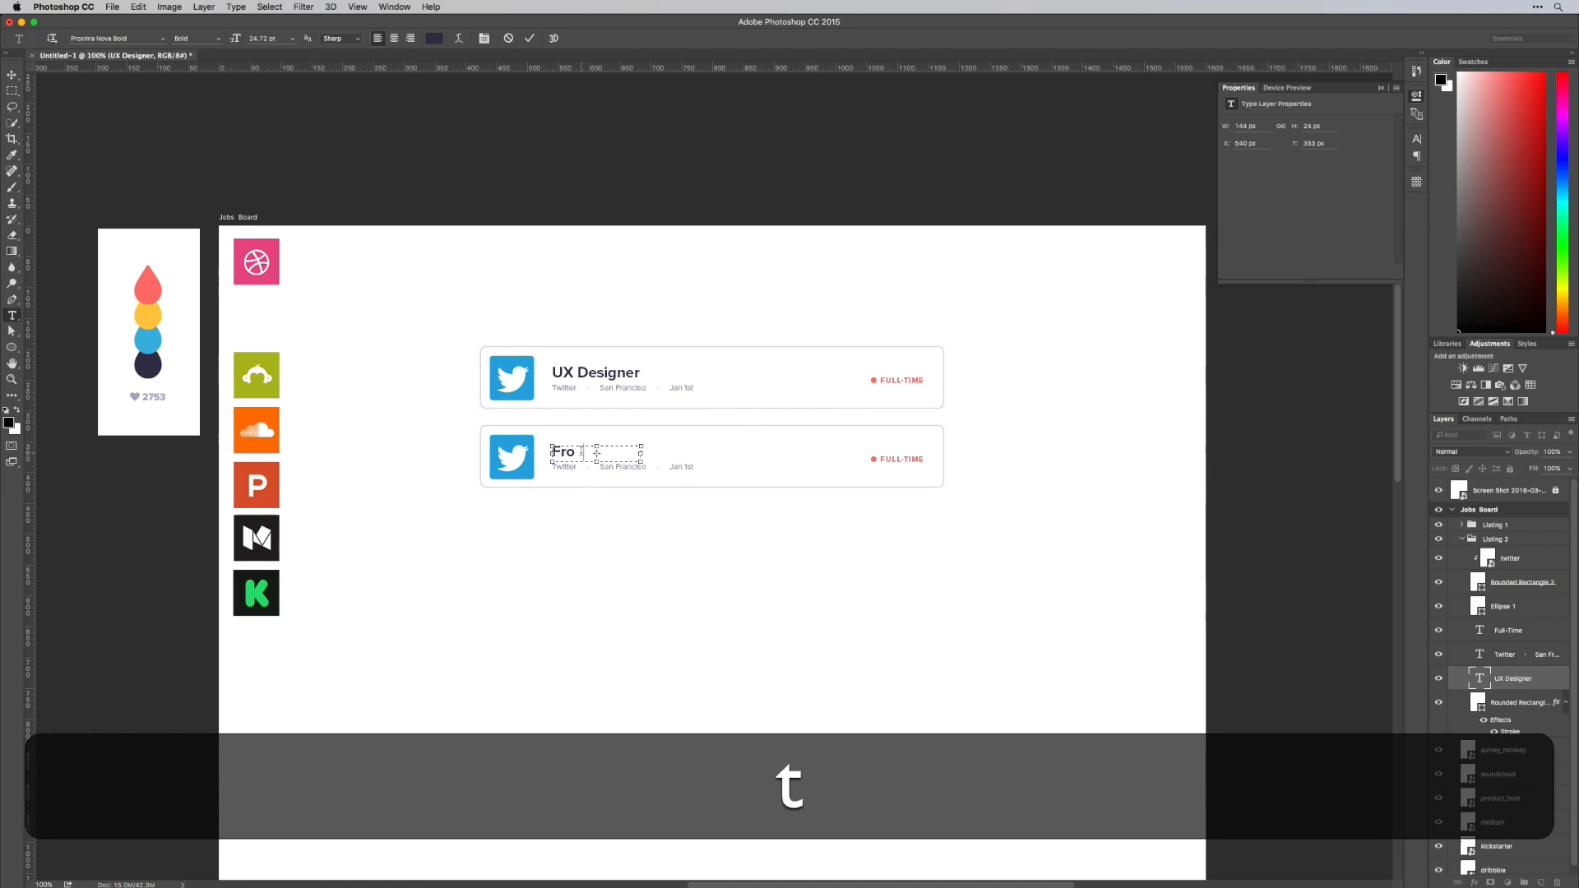
type("nt-End")
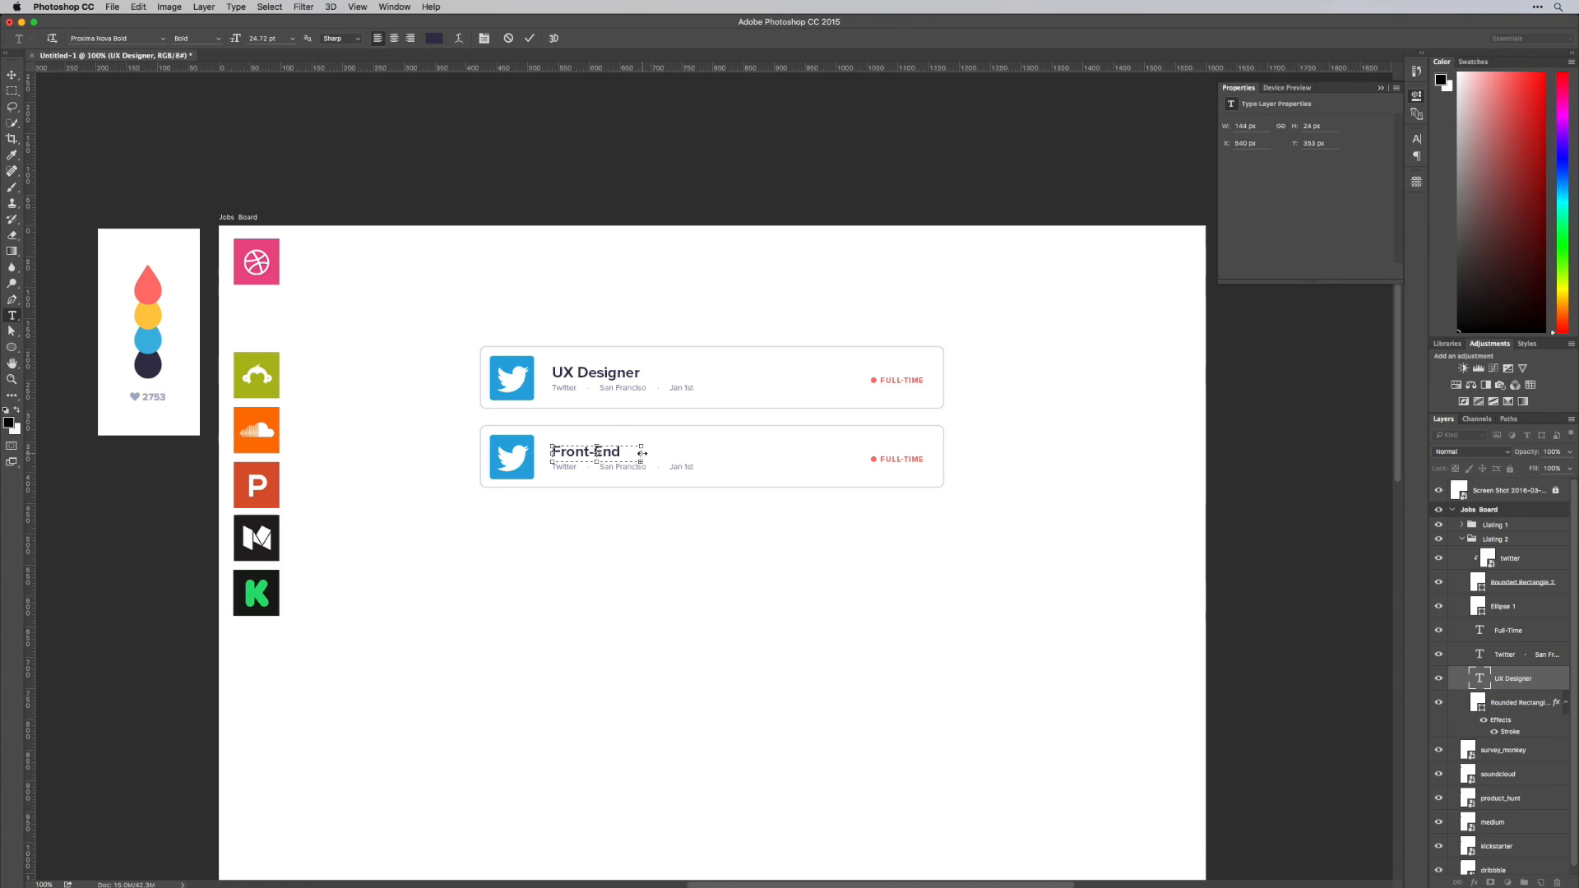
type(" Engineer")
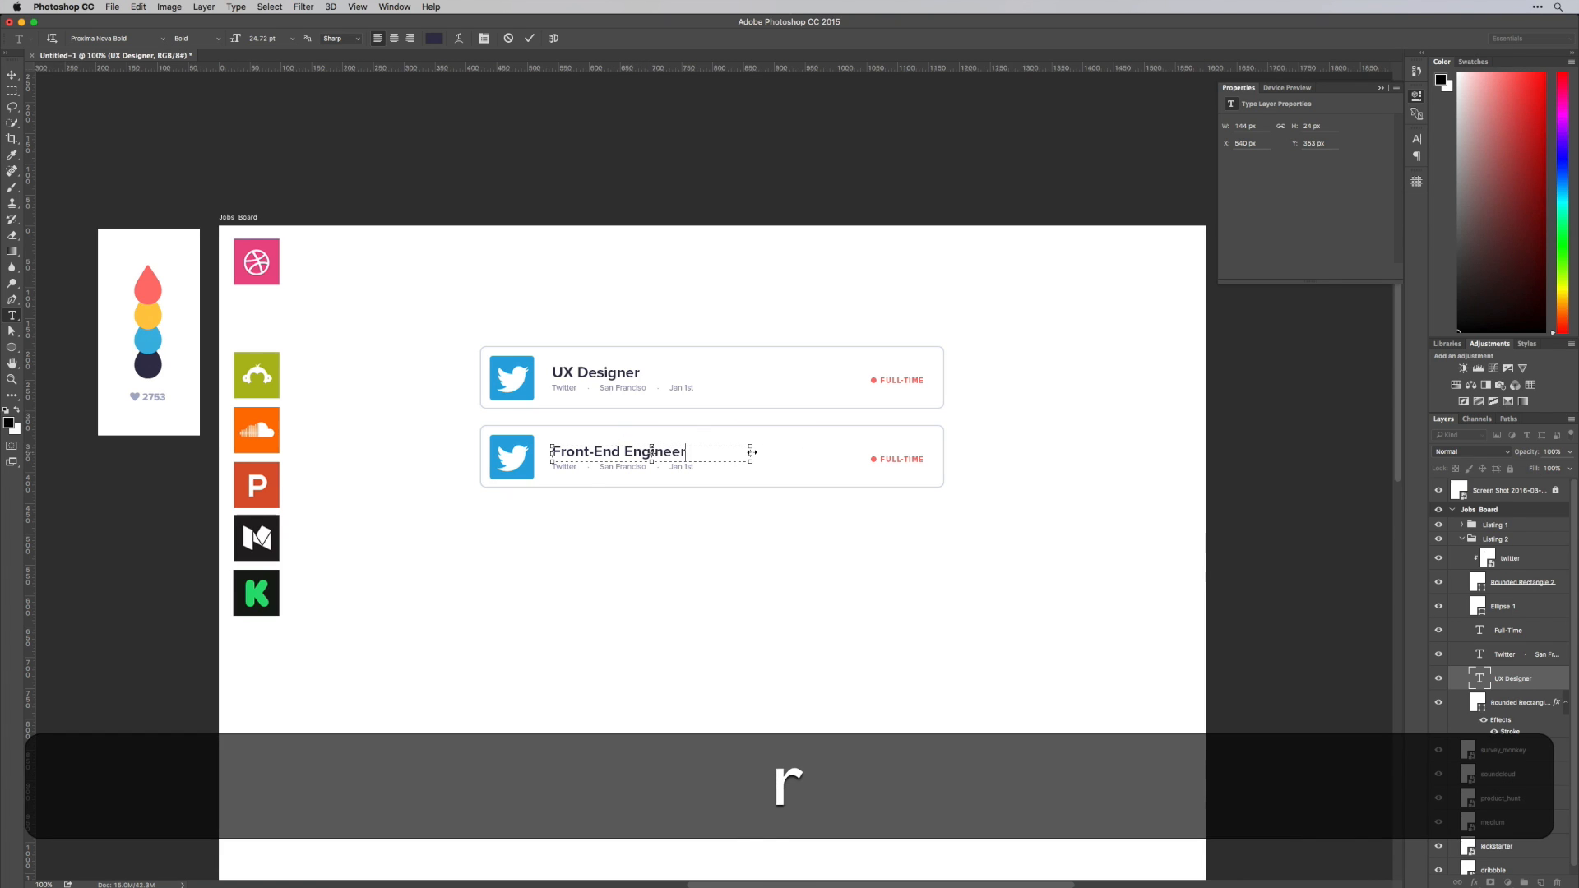
key("super+Return")
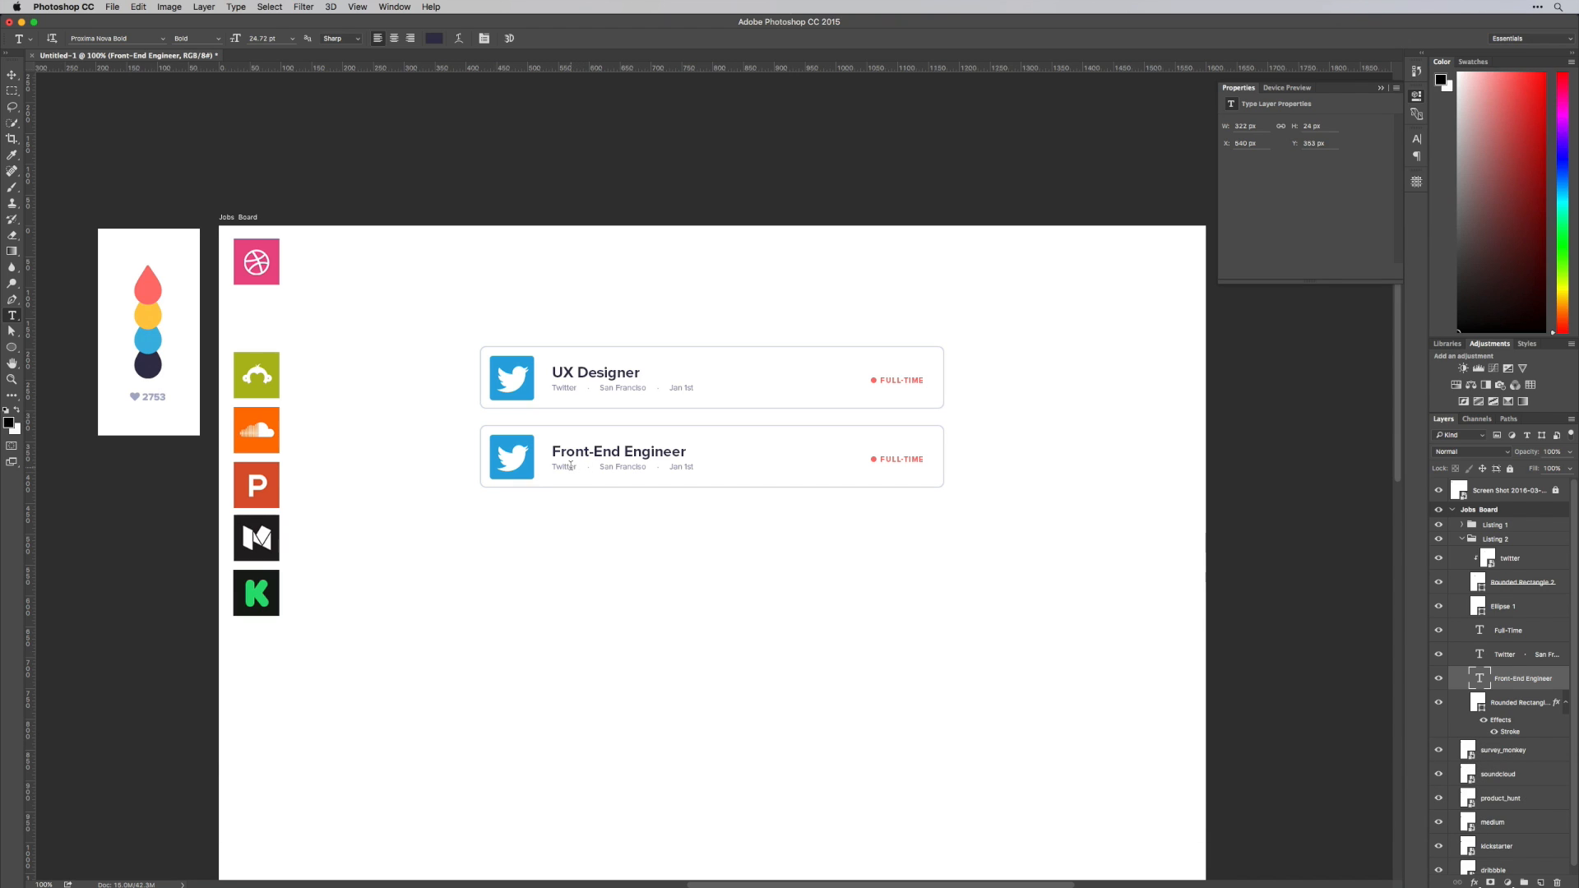
Replace the company name in the second card's details line with "Dribbble"
left_click_drag(577, 467, 500, 470)
type("Dribbb")
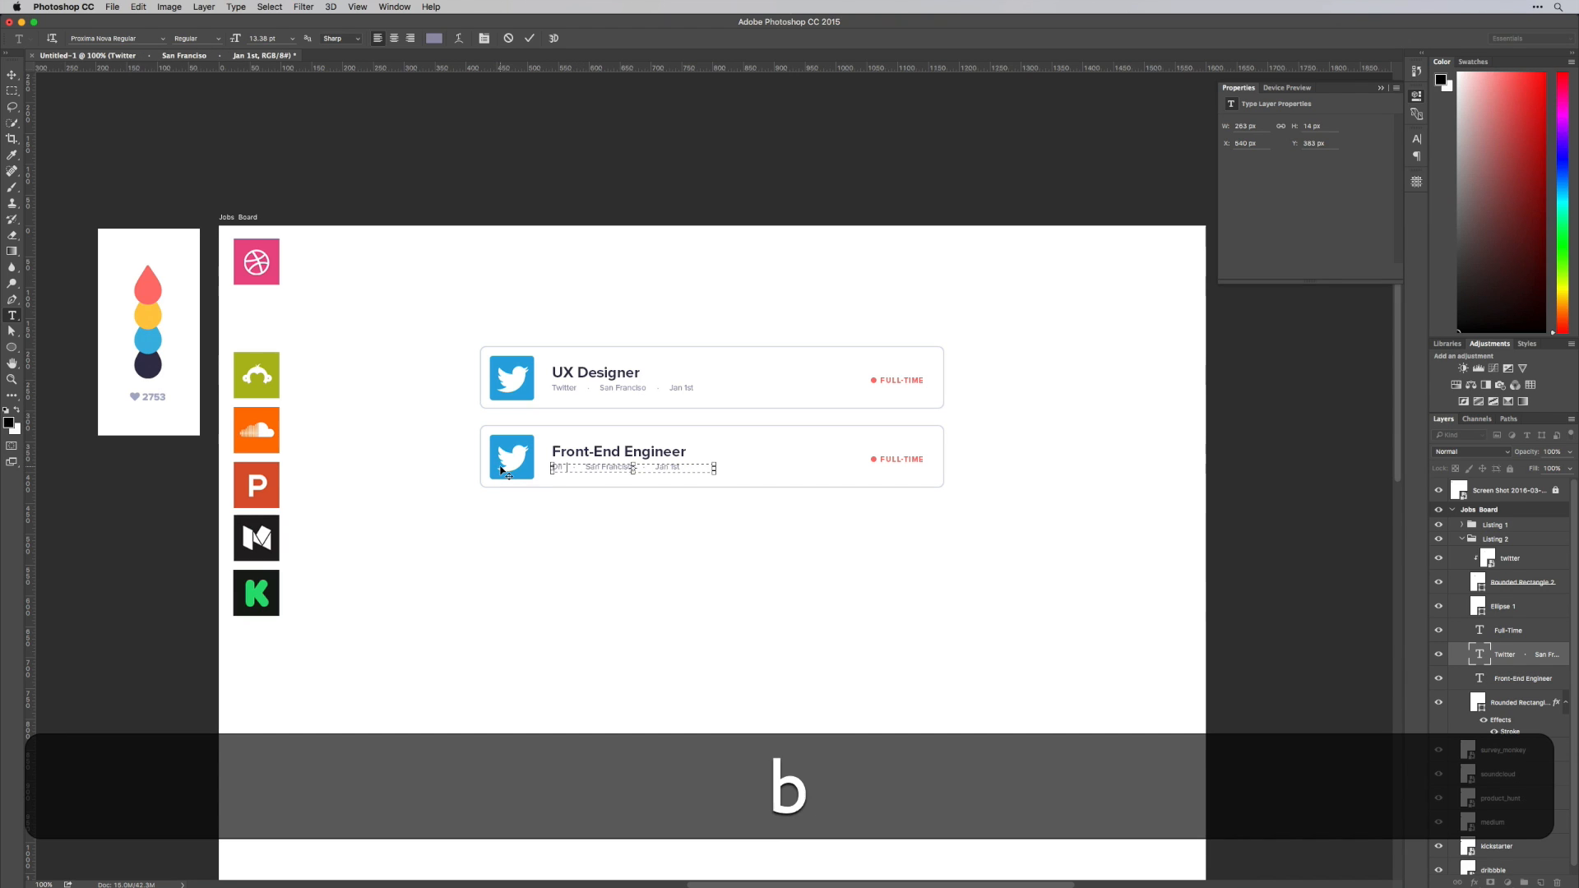
type("le")
key("super+Return")
Change the second card's job type to "Contract" and shift its red dot left, clear of the longer label
left_click(912, 460)
key("super+a")
type("Contract")
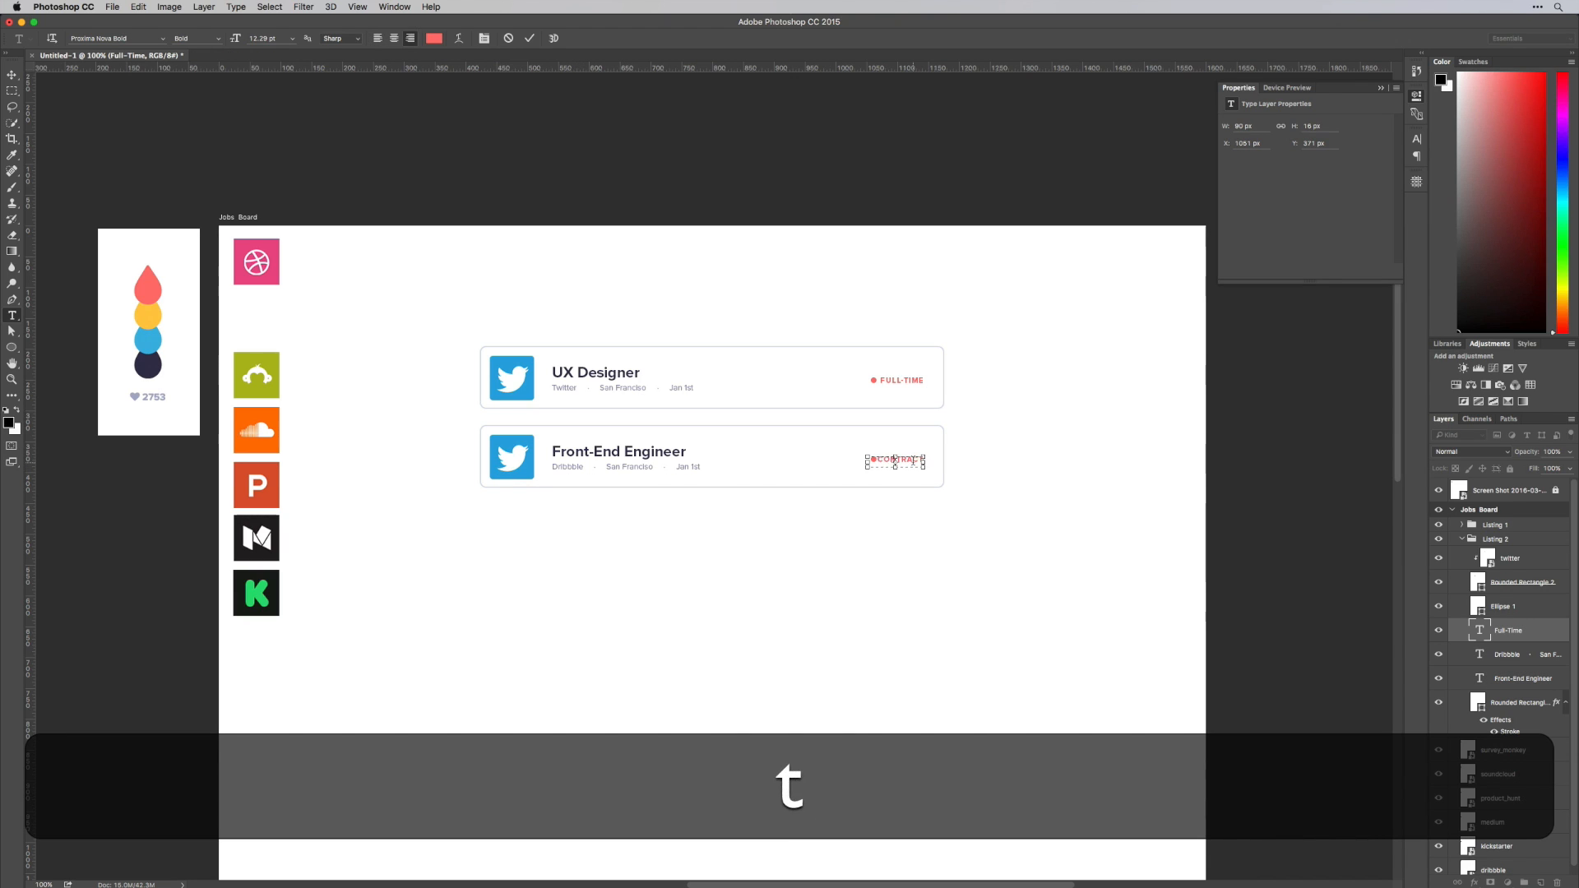
key("super+Return")
key("v")
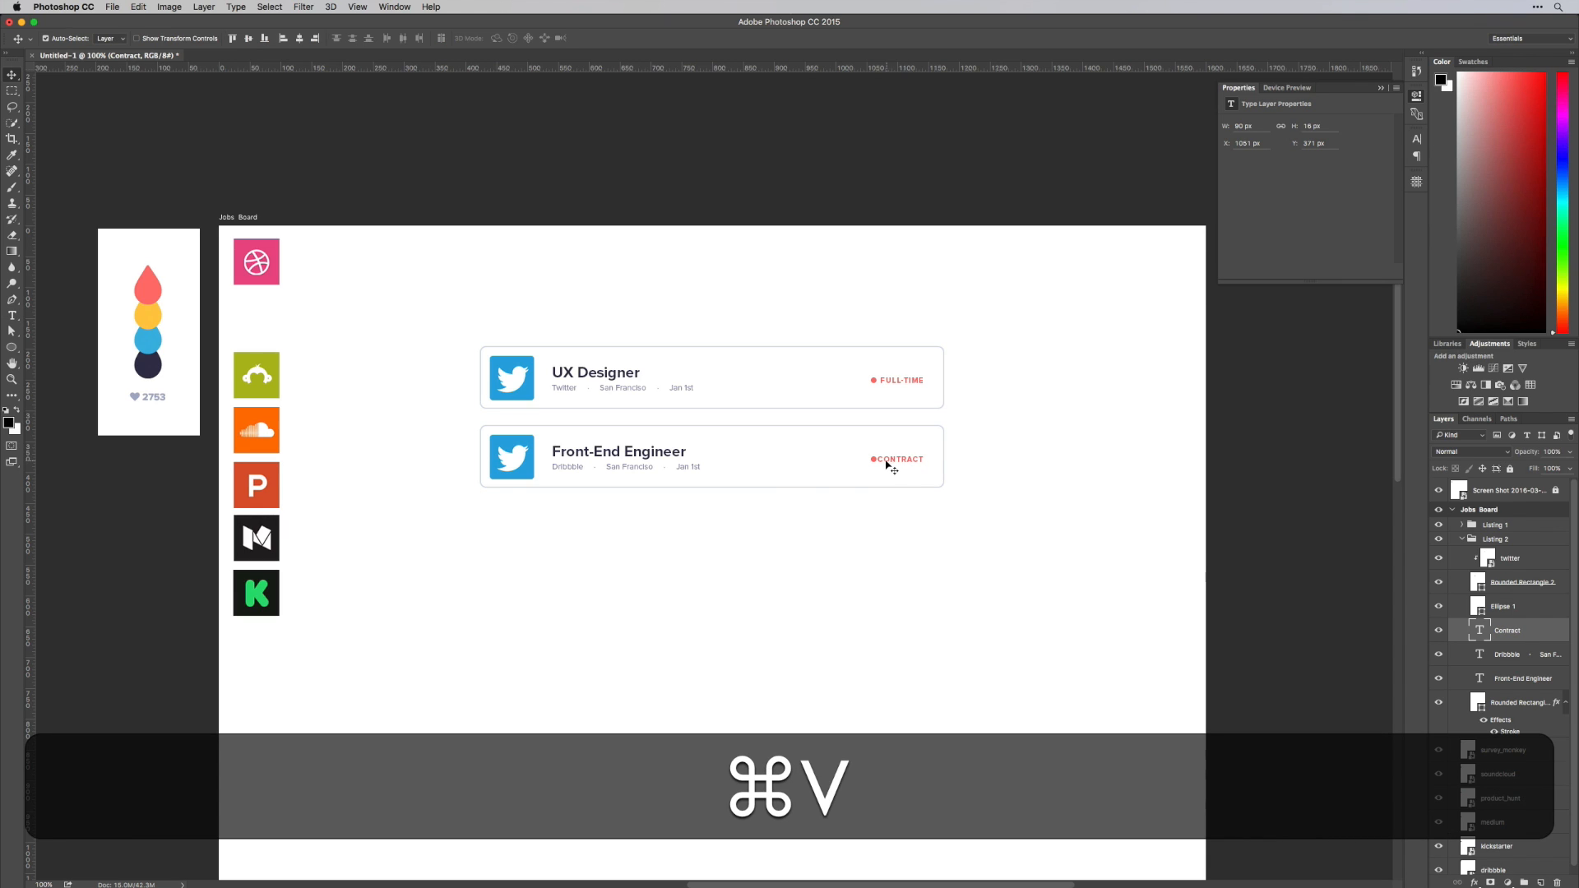
left_click_drag(874, 463, 869, 463)
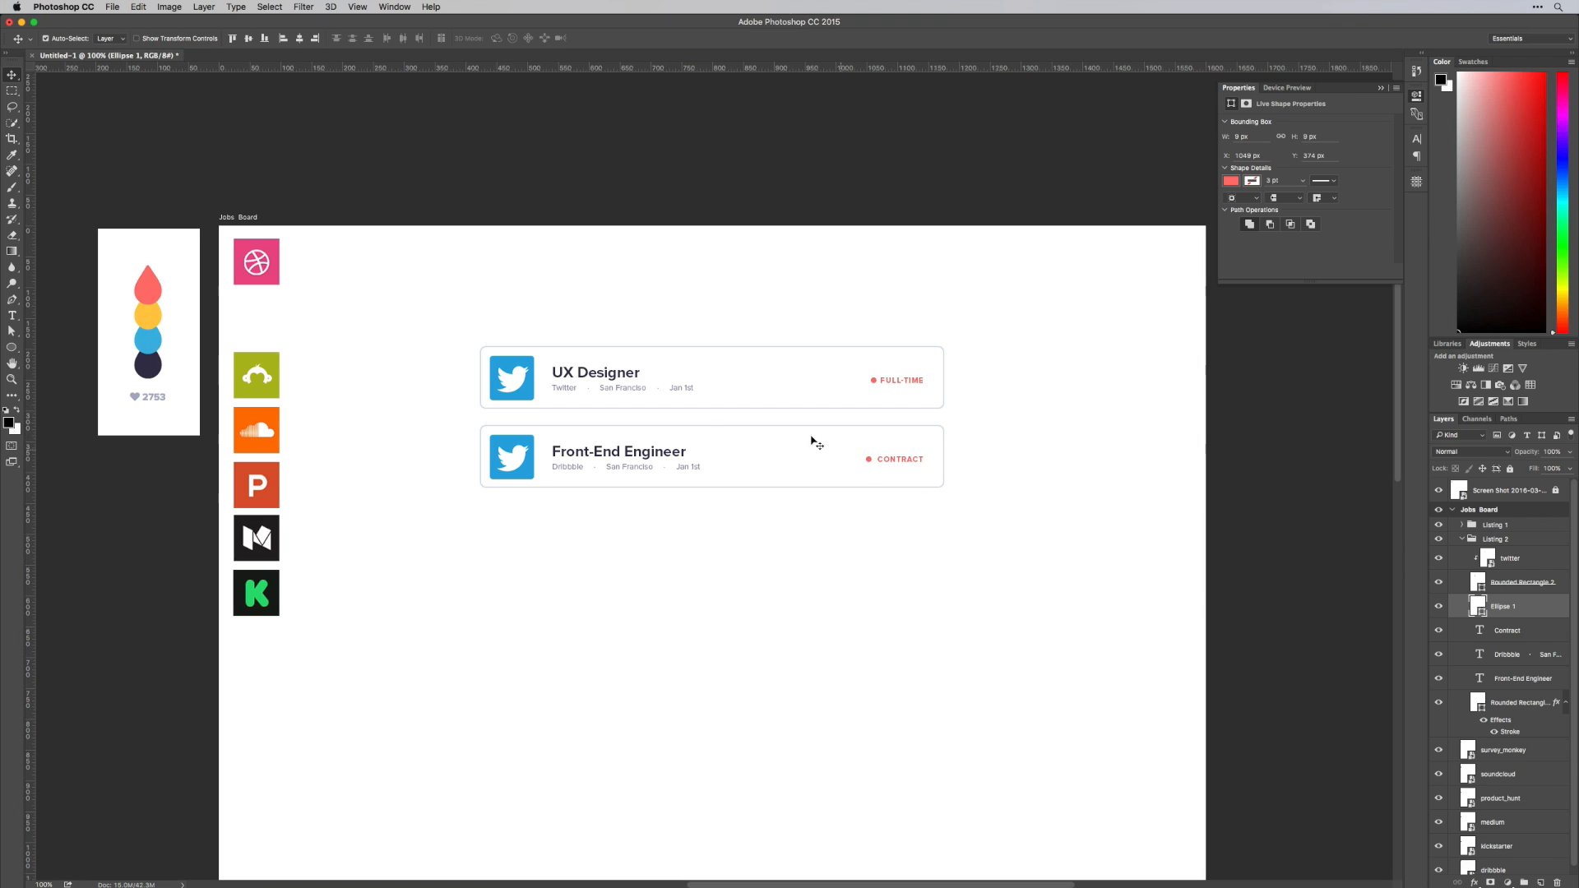
Draw a circle about 29 px wide beside the blue swatch of the colour palette image
scroll(184, 338, "left", 2)
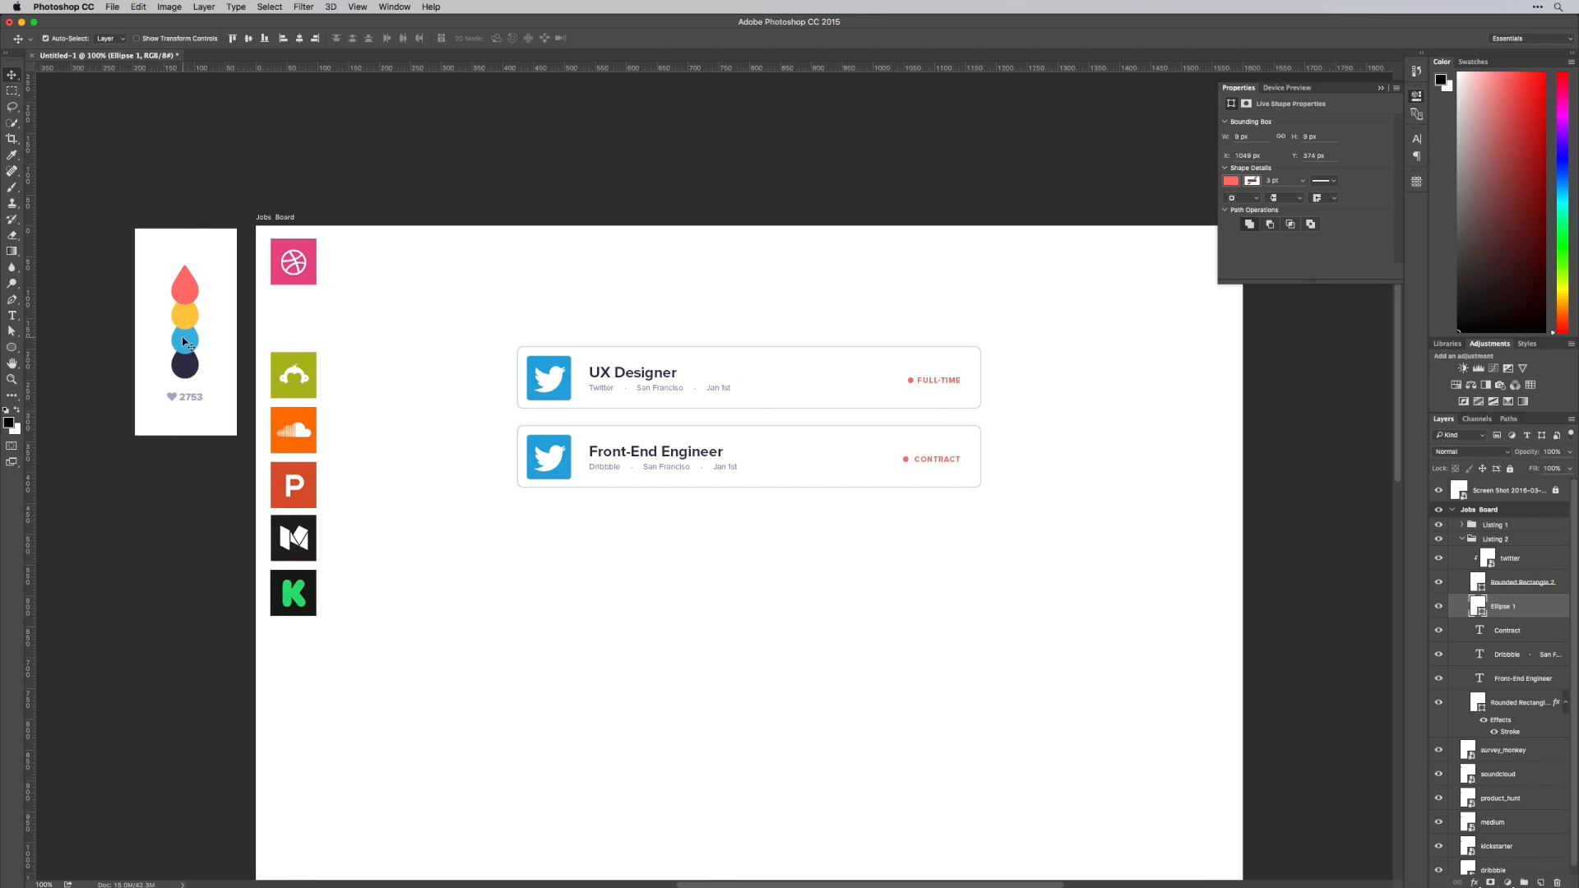
left_click(189, 338)
key("l")
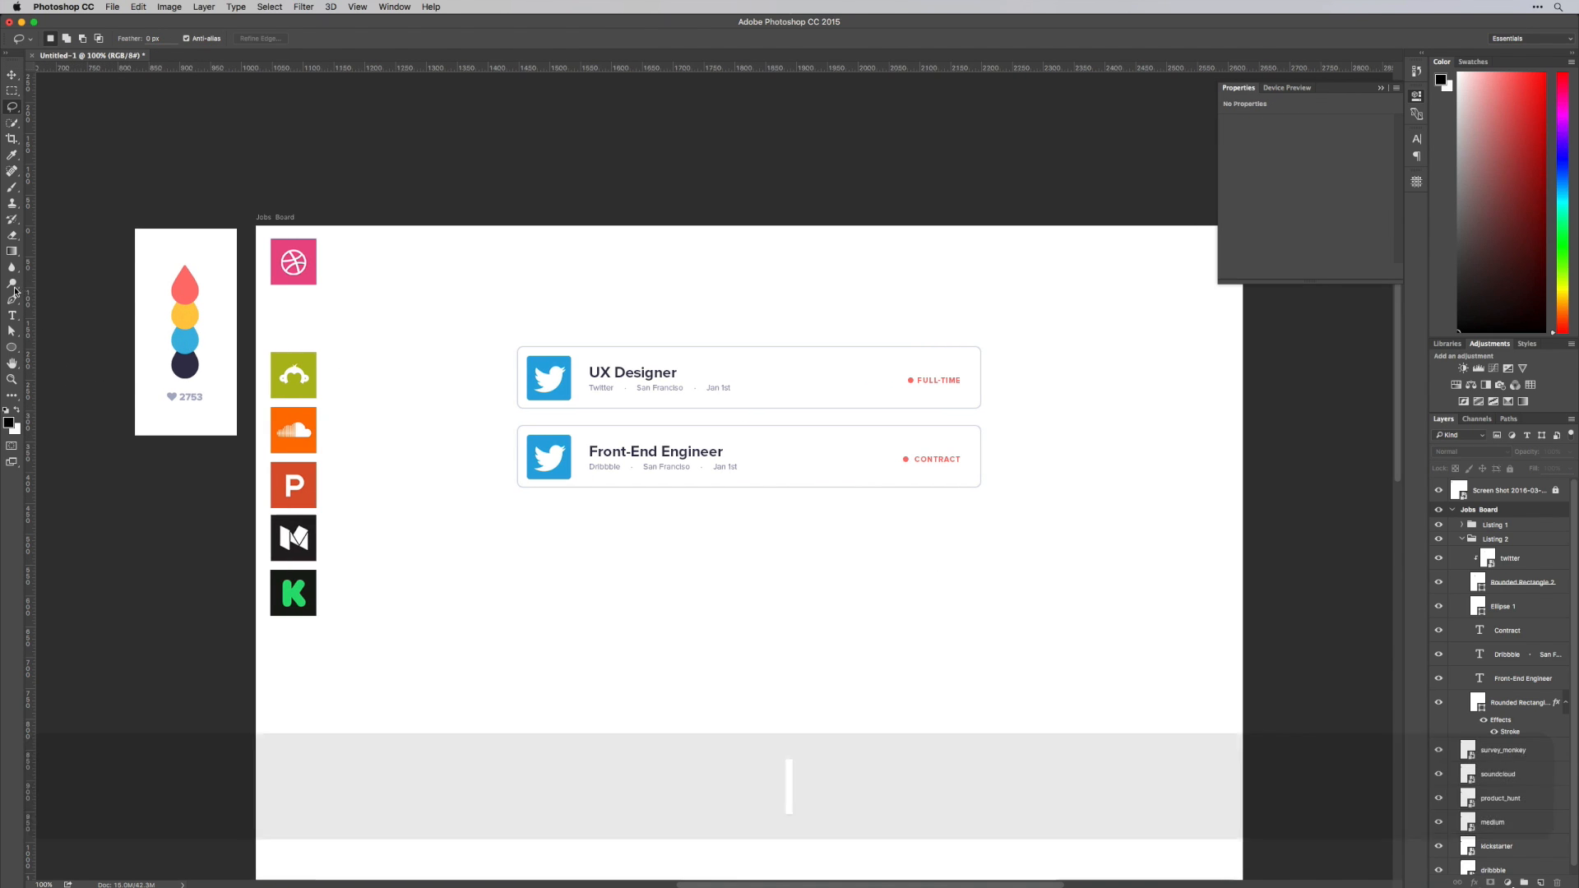
left_click(13, 347)
left_click_drag(213, 307, 221, 362)
key("shift+v")
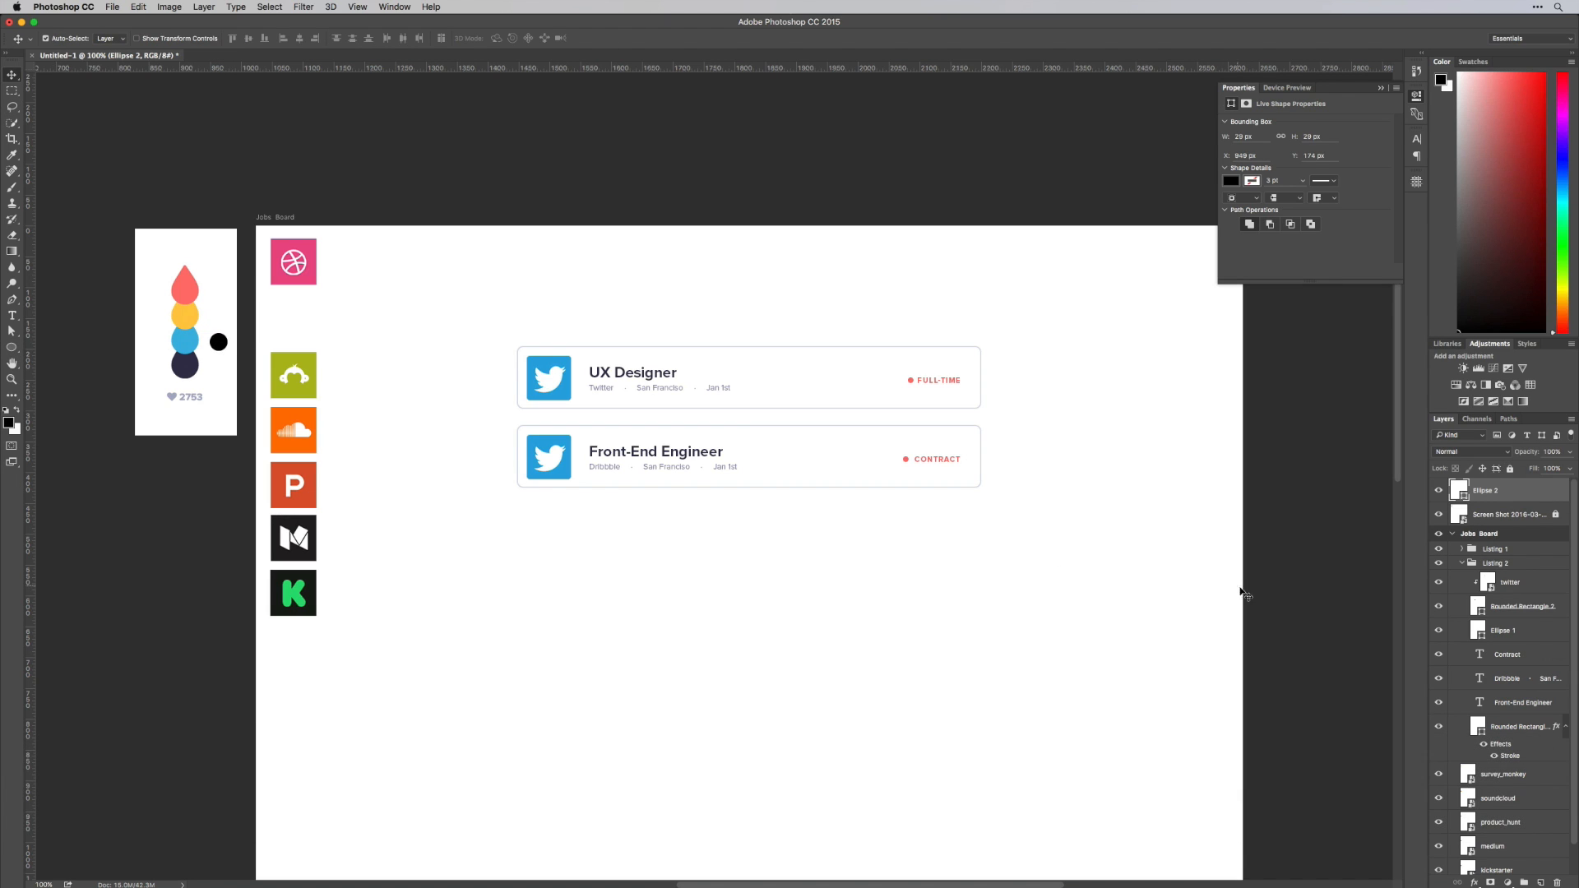
Fill the new circle with purple #a064d3
double_click(1458, 490)
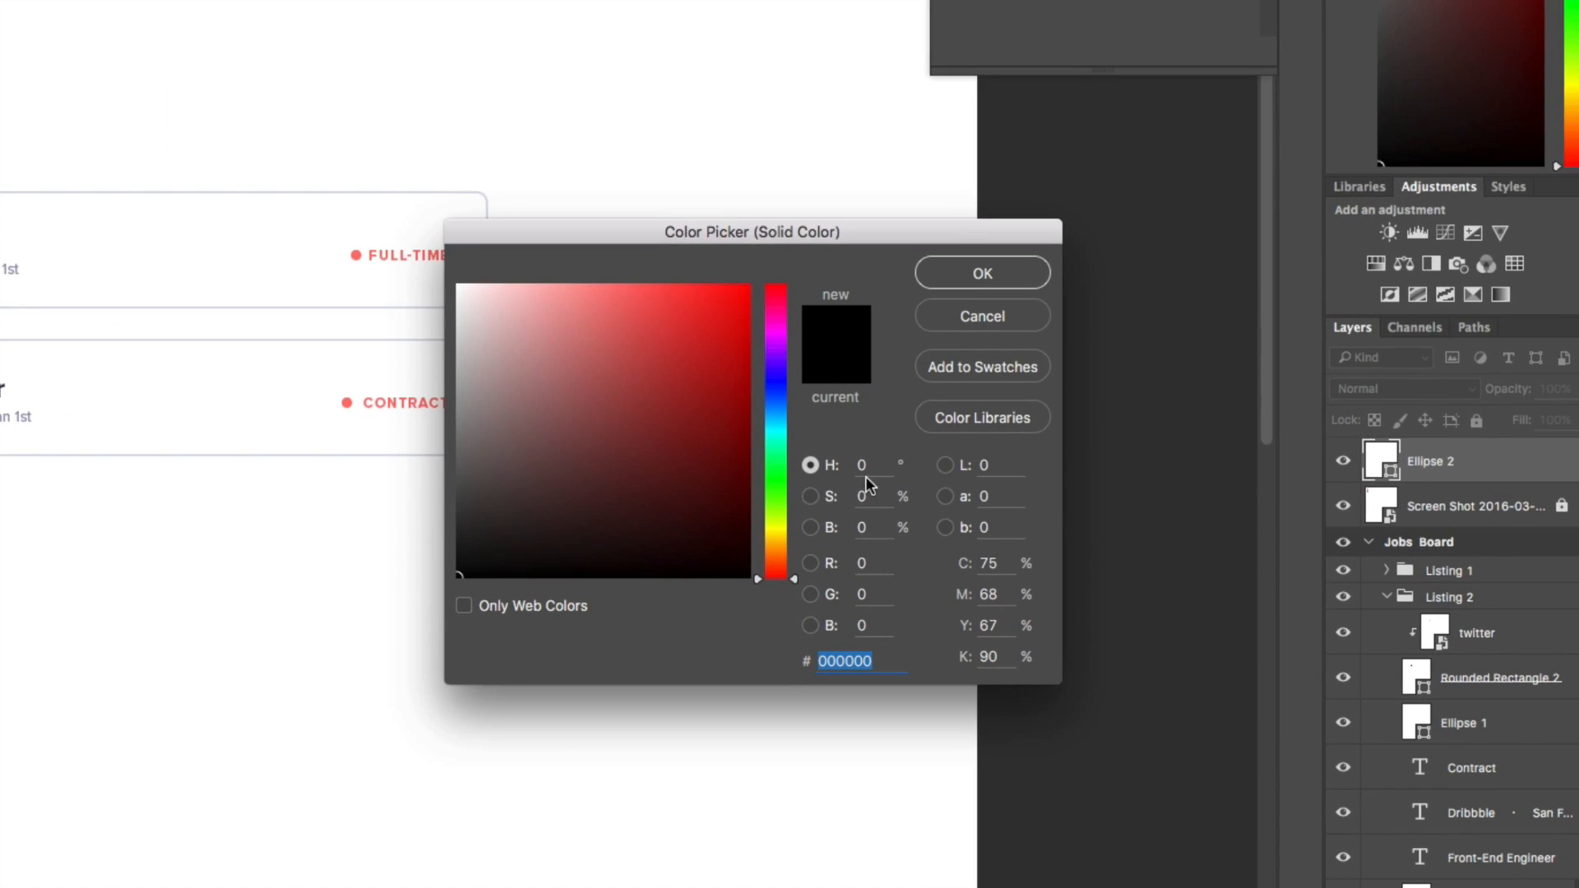
mouse_move(781, 382)
left_mouse_down()
mouse_move(782, 330)
mouse_move(781, 358)
left_mouse_up()
mouse_move(704, 324)
left_mouse_down()
mouse_move(652, 359)
mouse_move(626, 338)
mouse_move(641, 328)
mouse_move(612, 334)
left_mouse_up()
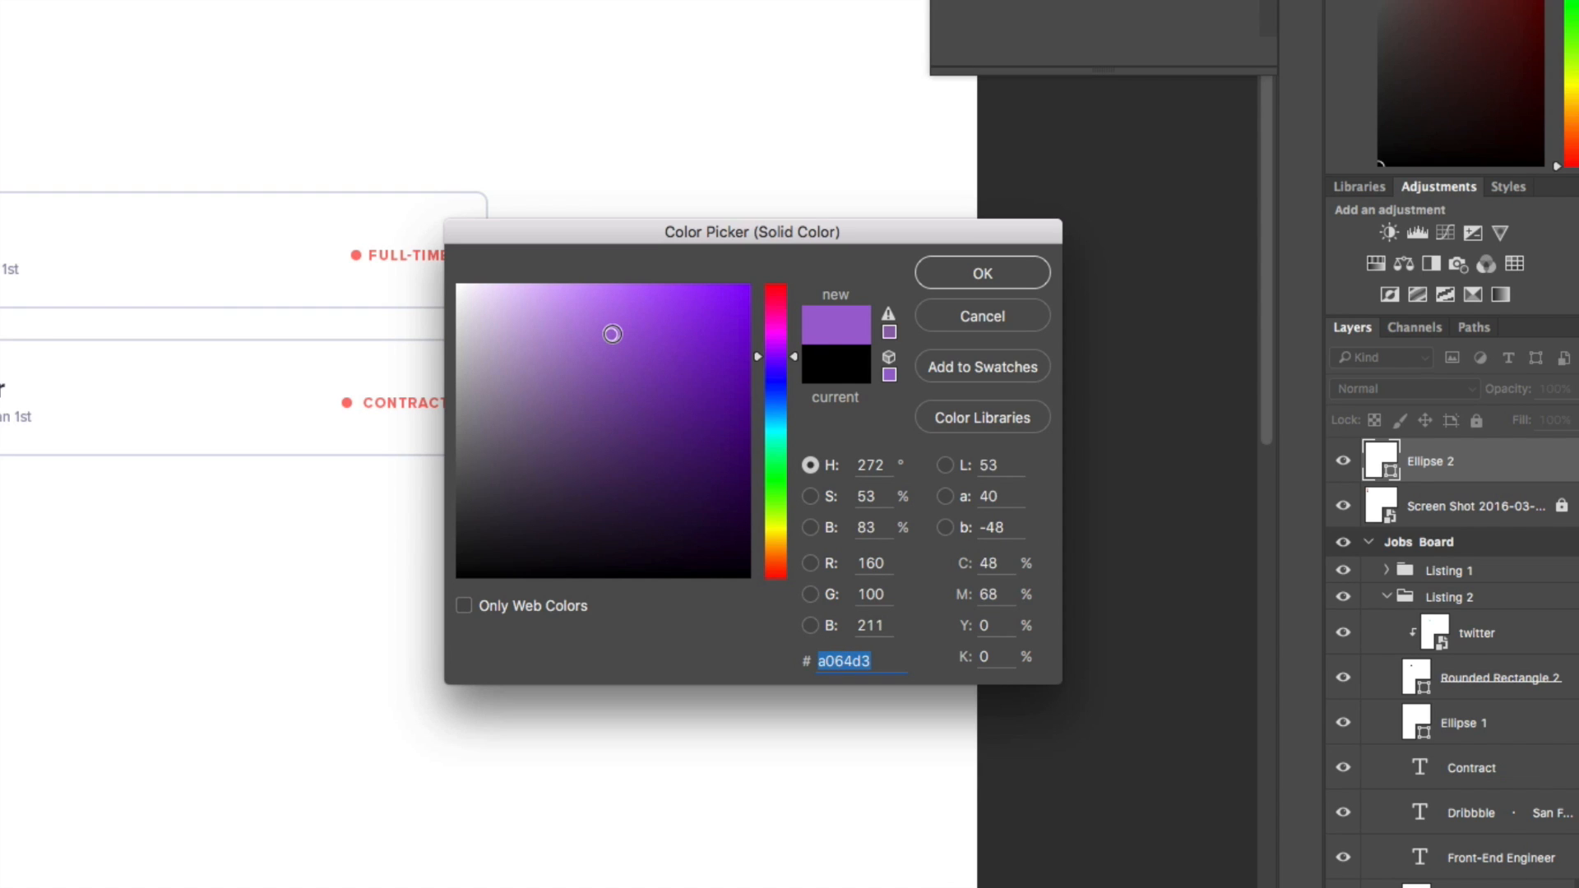
key("Return")
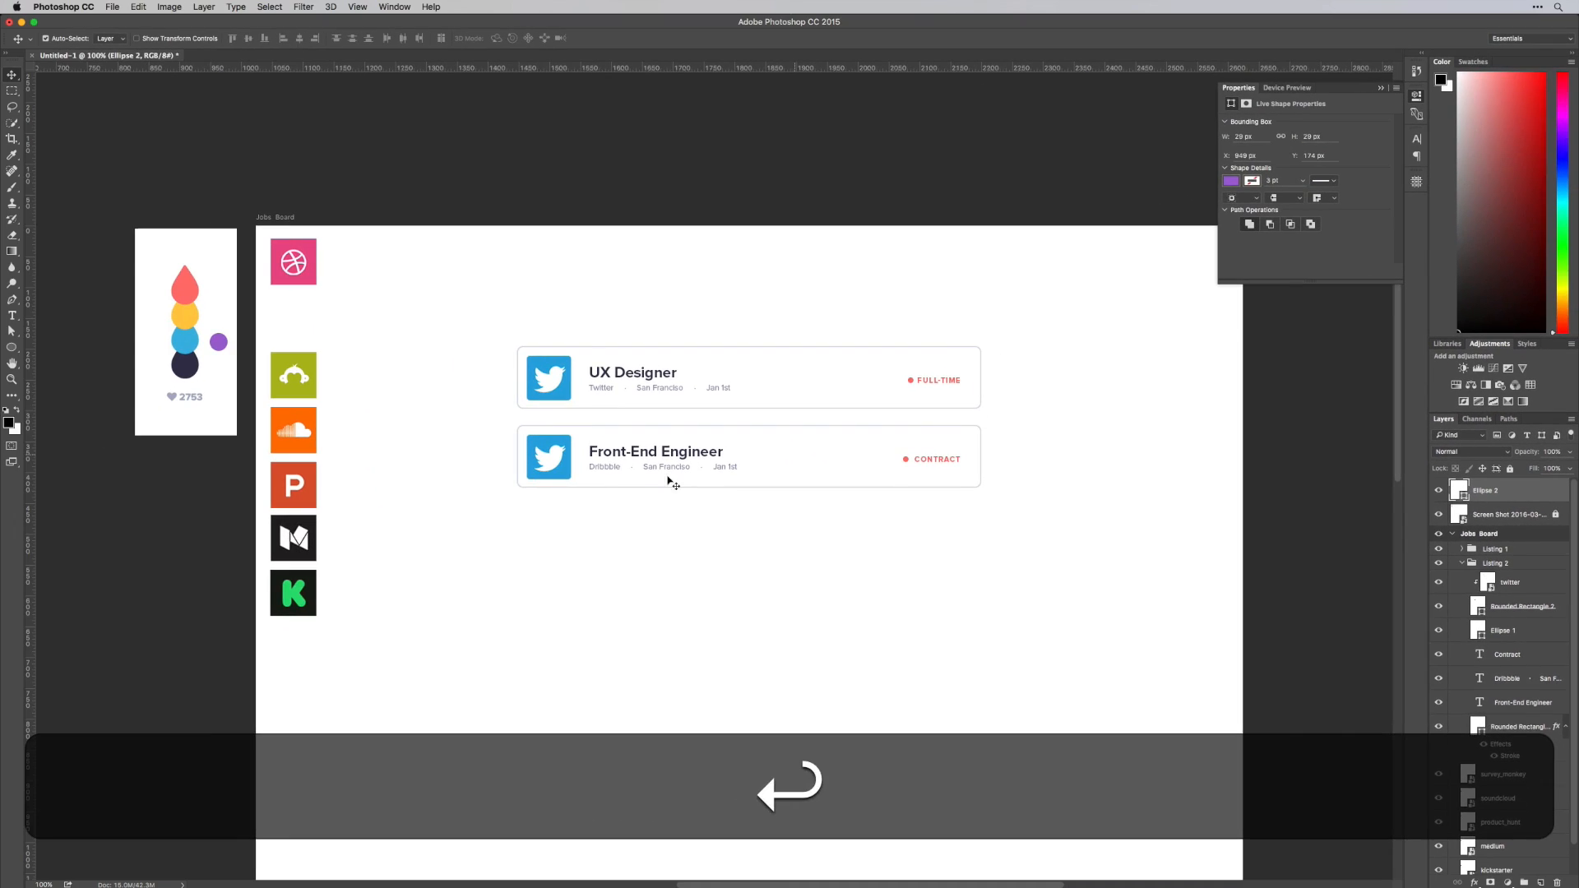
Move the purple circle to the top of the swatch stack and enlarge it to about 45 px
key("v")
left_click_drag(222, 346, 190, 265)
key("alt+shift+super+t")
key("v")
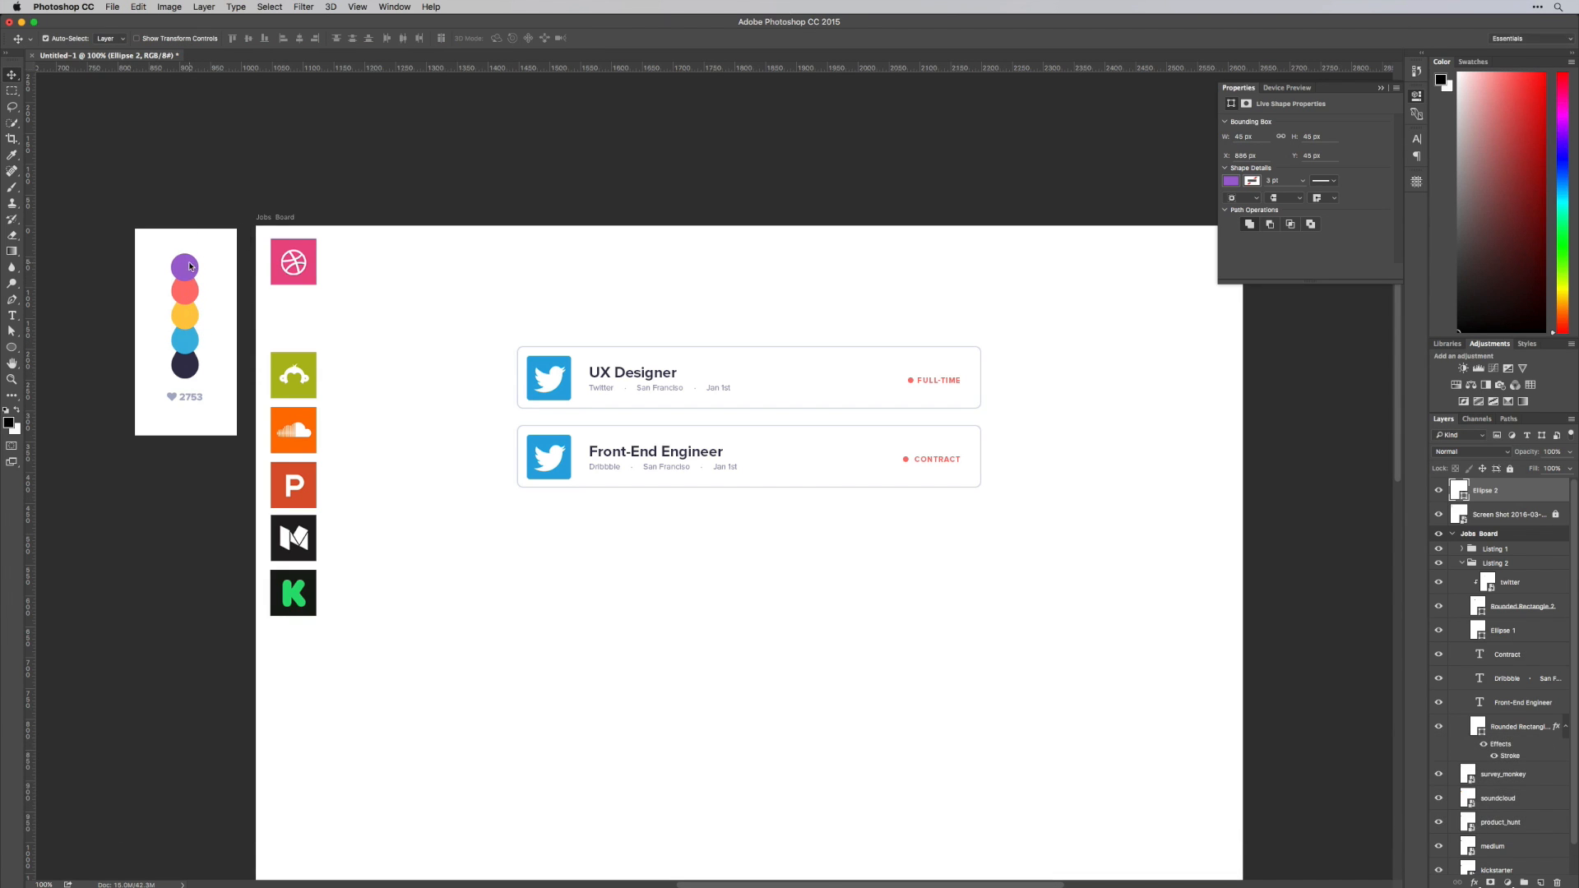
Replace the Twitter logo in Listing 2 with the dribbble logo, clipped to the card's rounded logo square
key("space")
left_click_drag(660, 442, 626, 414)
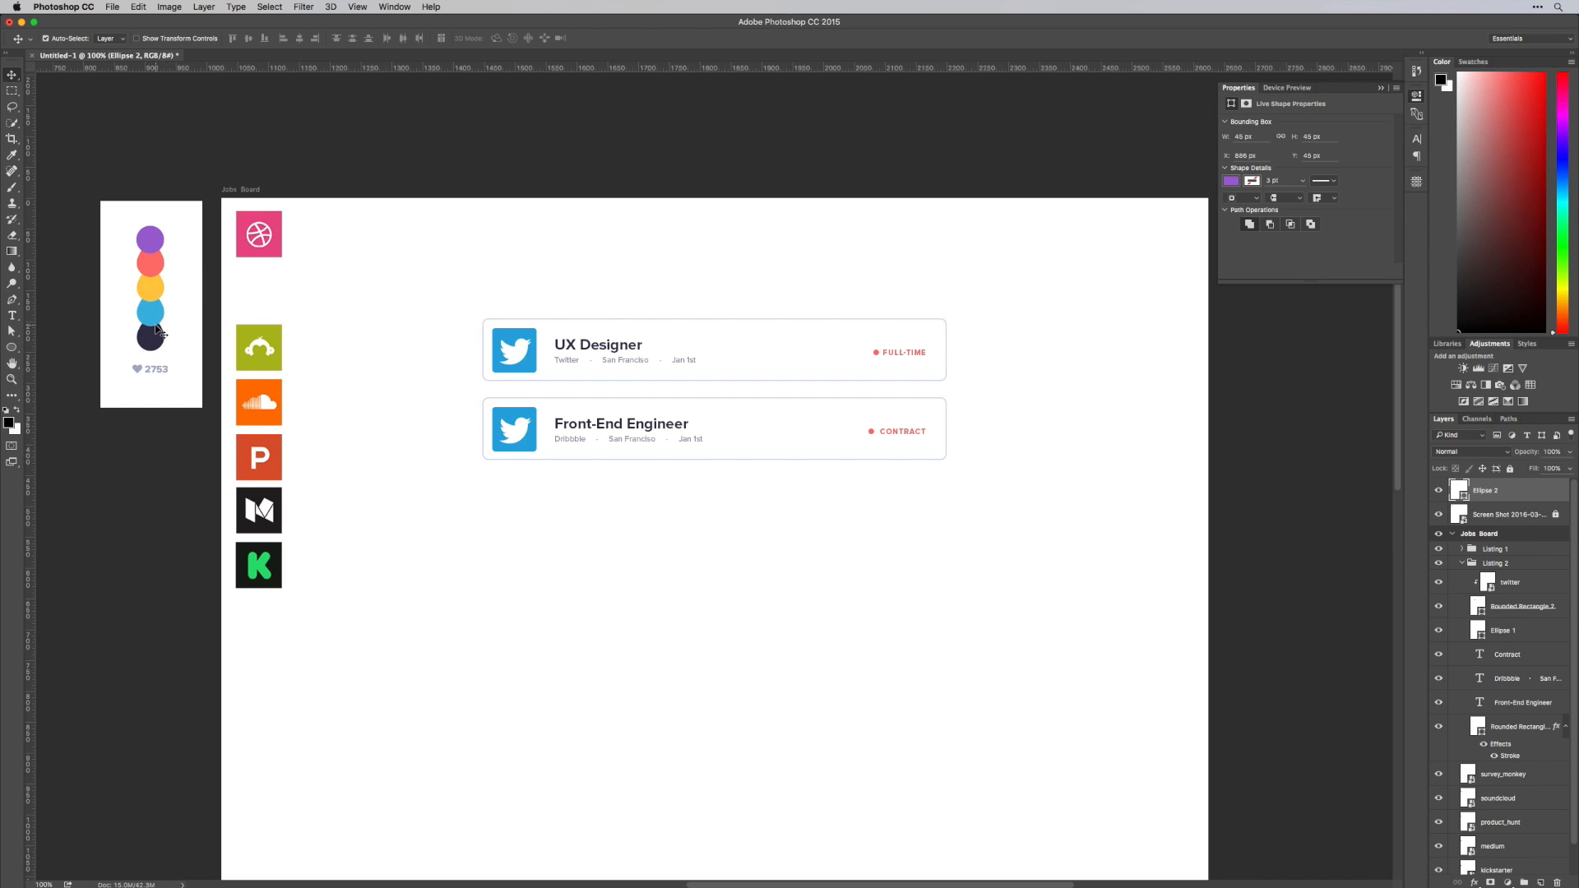
left_click(556, 560)
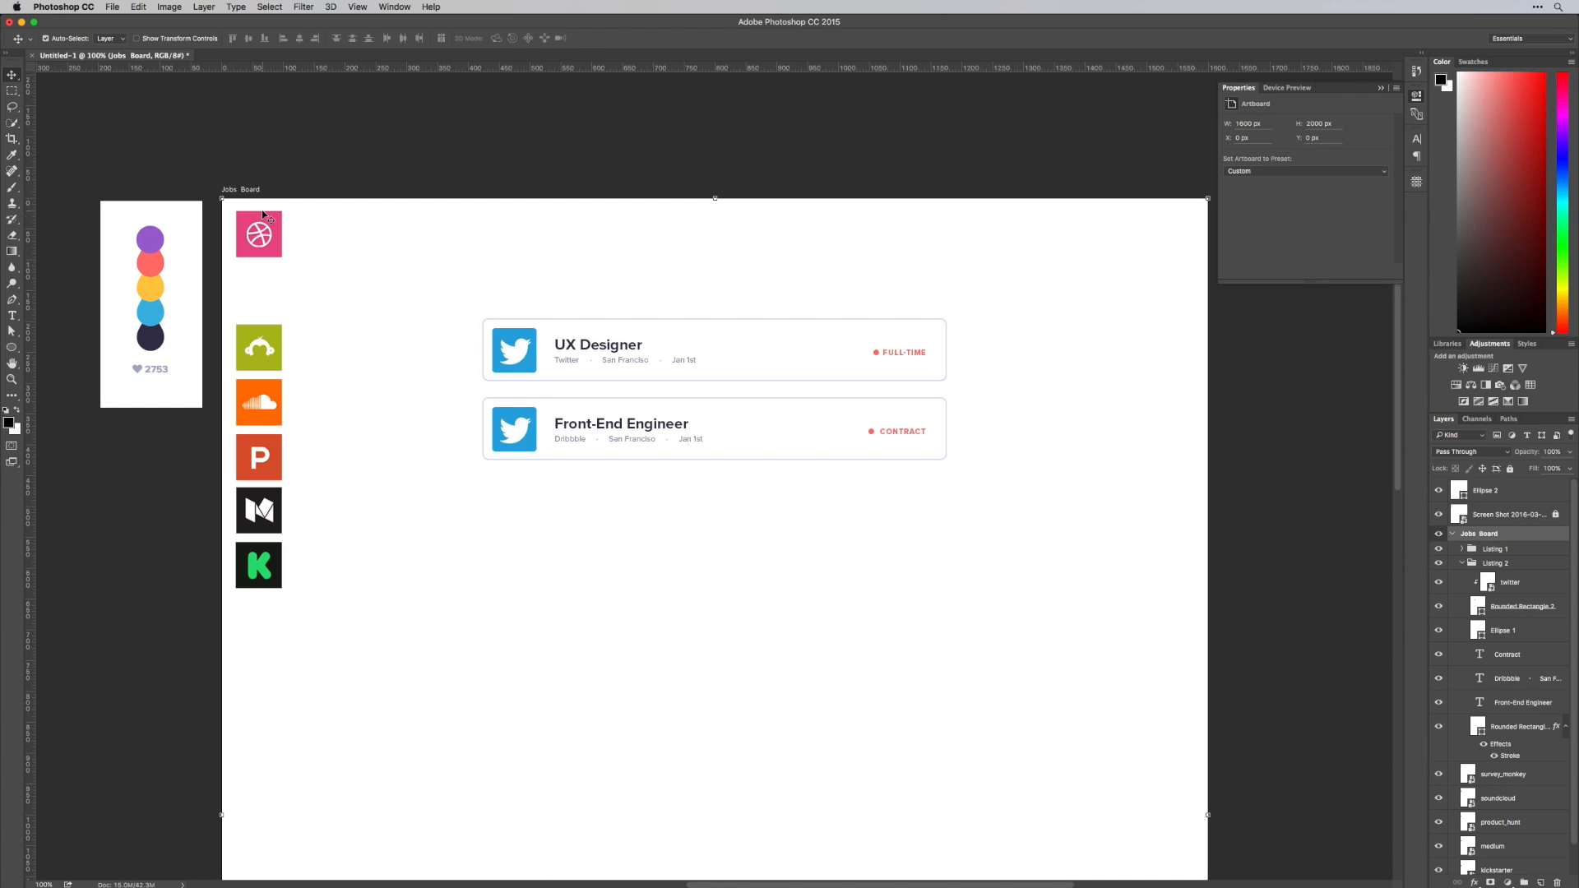
left_click_drag(265, 245, 517, 438)
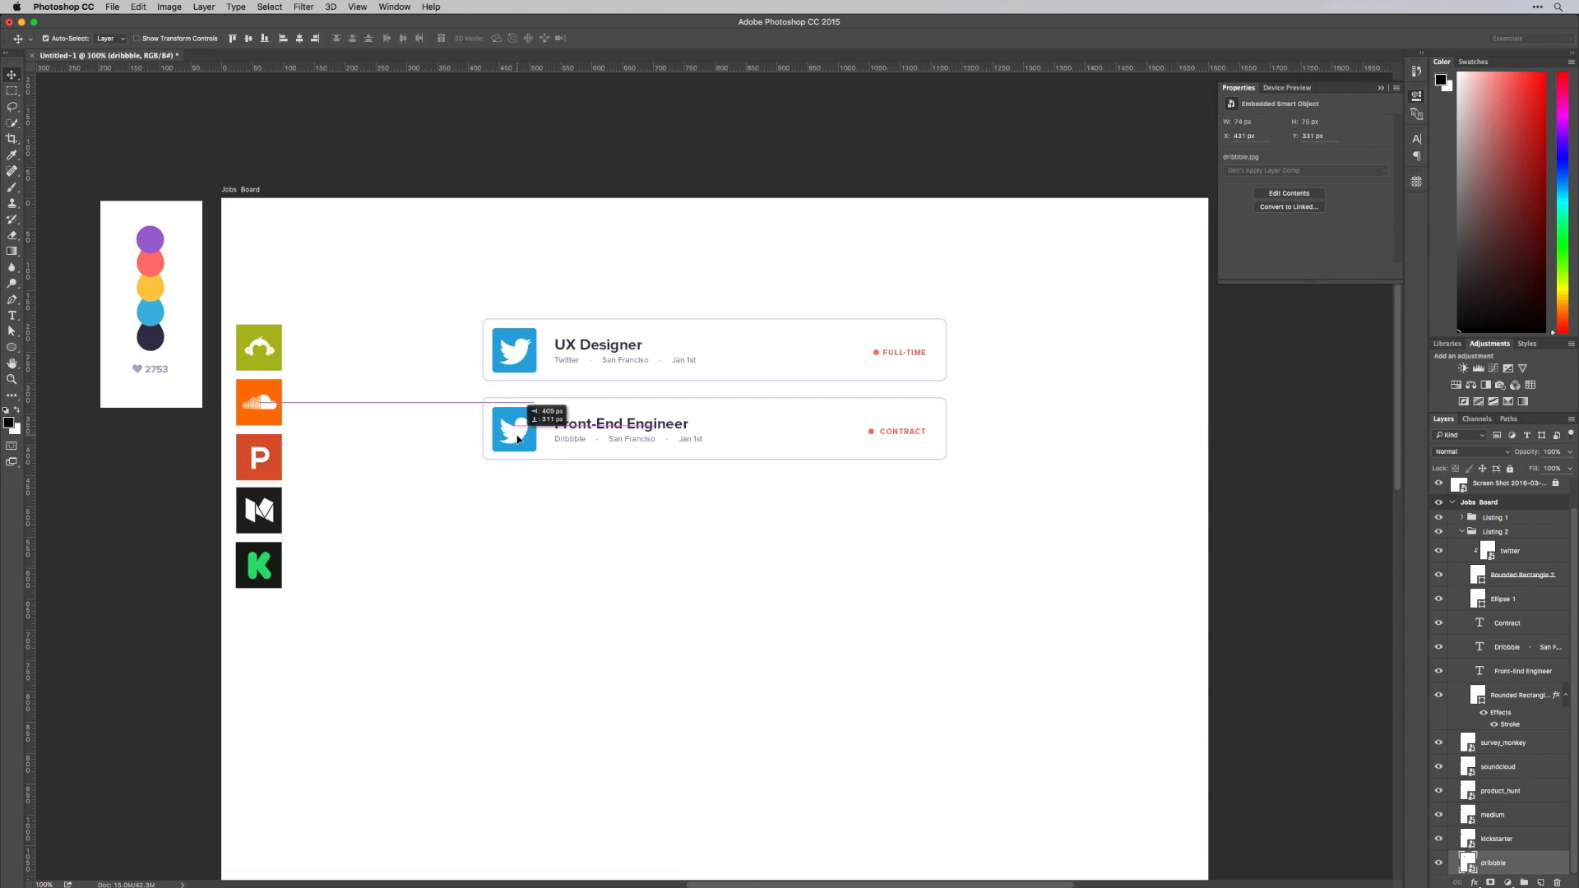
left_click_drag(1494, 863, 1496, 564)
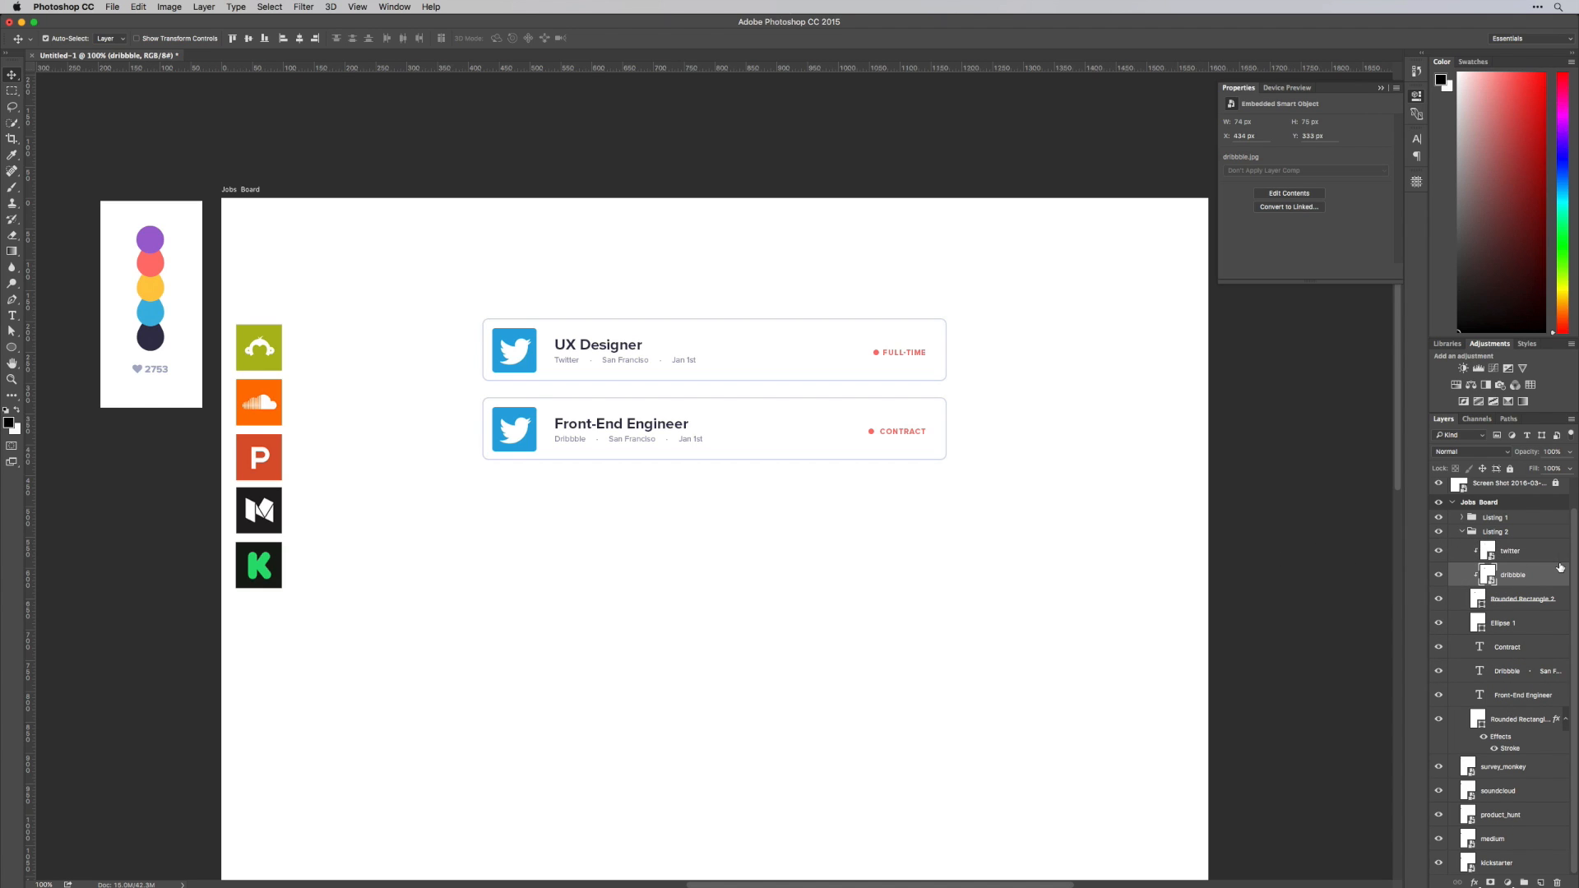
left_click(1515, 559)
key("BackSpace")
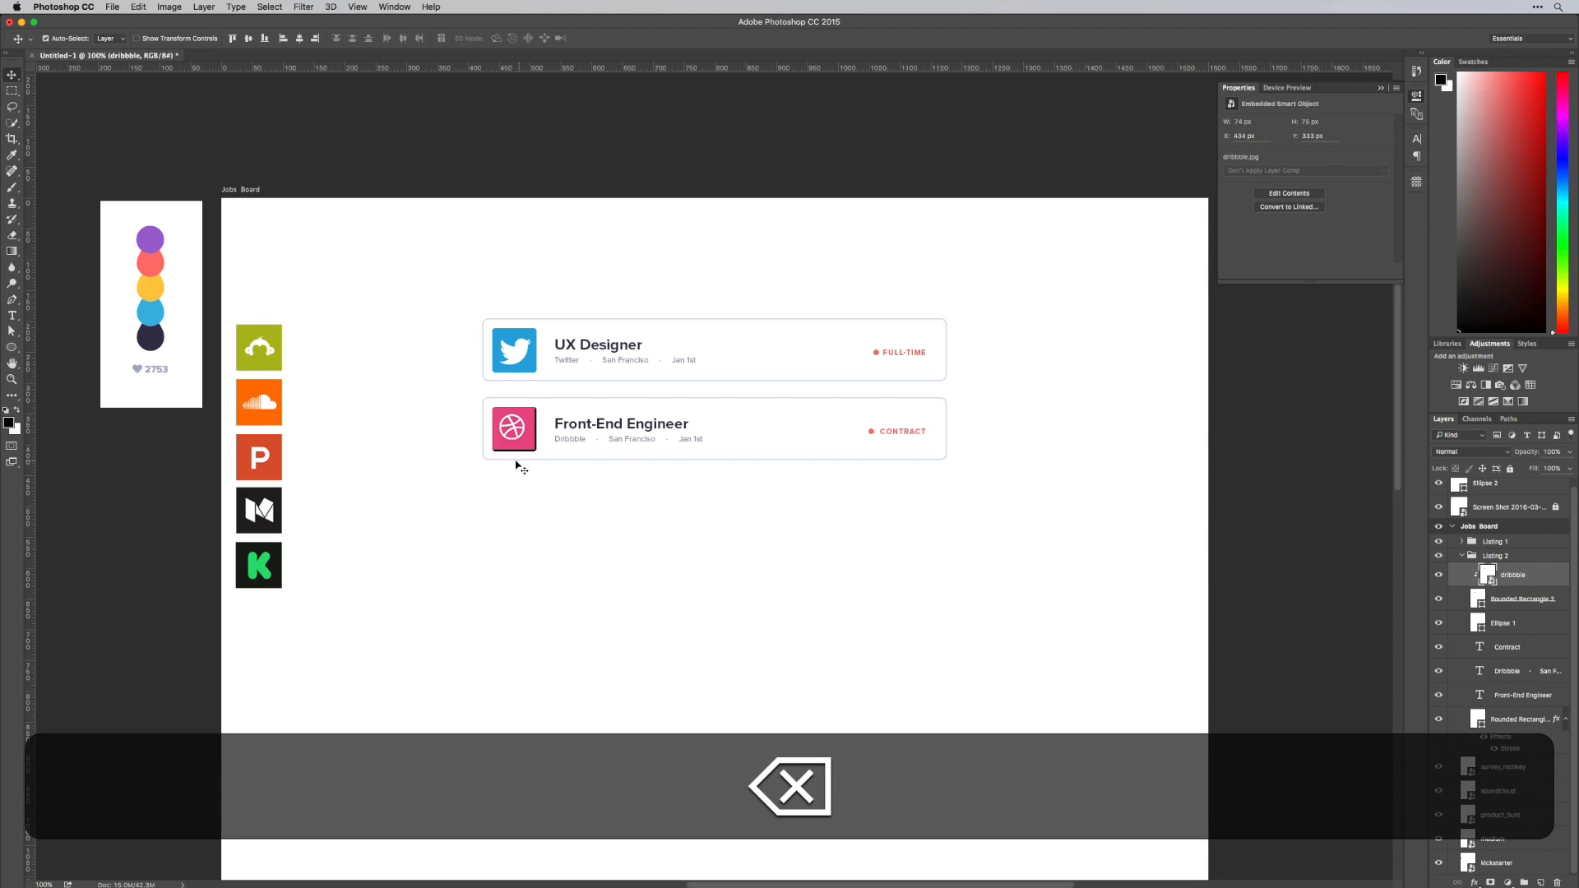
Nudge the dribbble logo to fill its rounded square and link the logo layer with that rectangle layer
left_click_drag(514, 437, 518, 440)
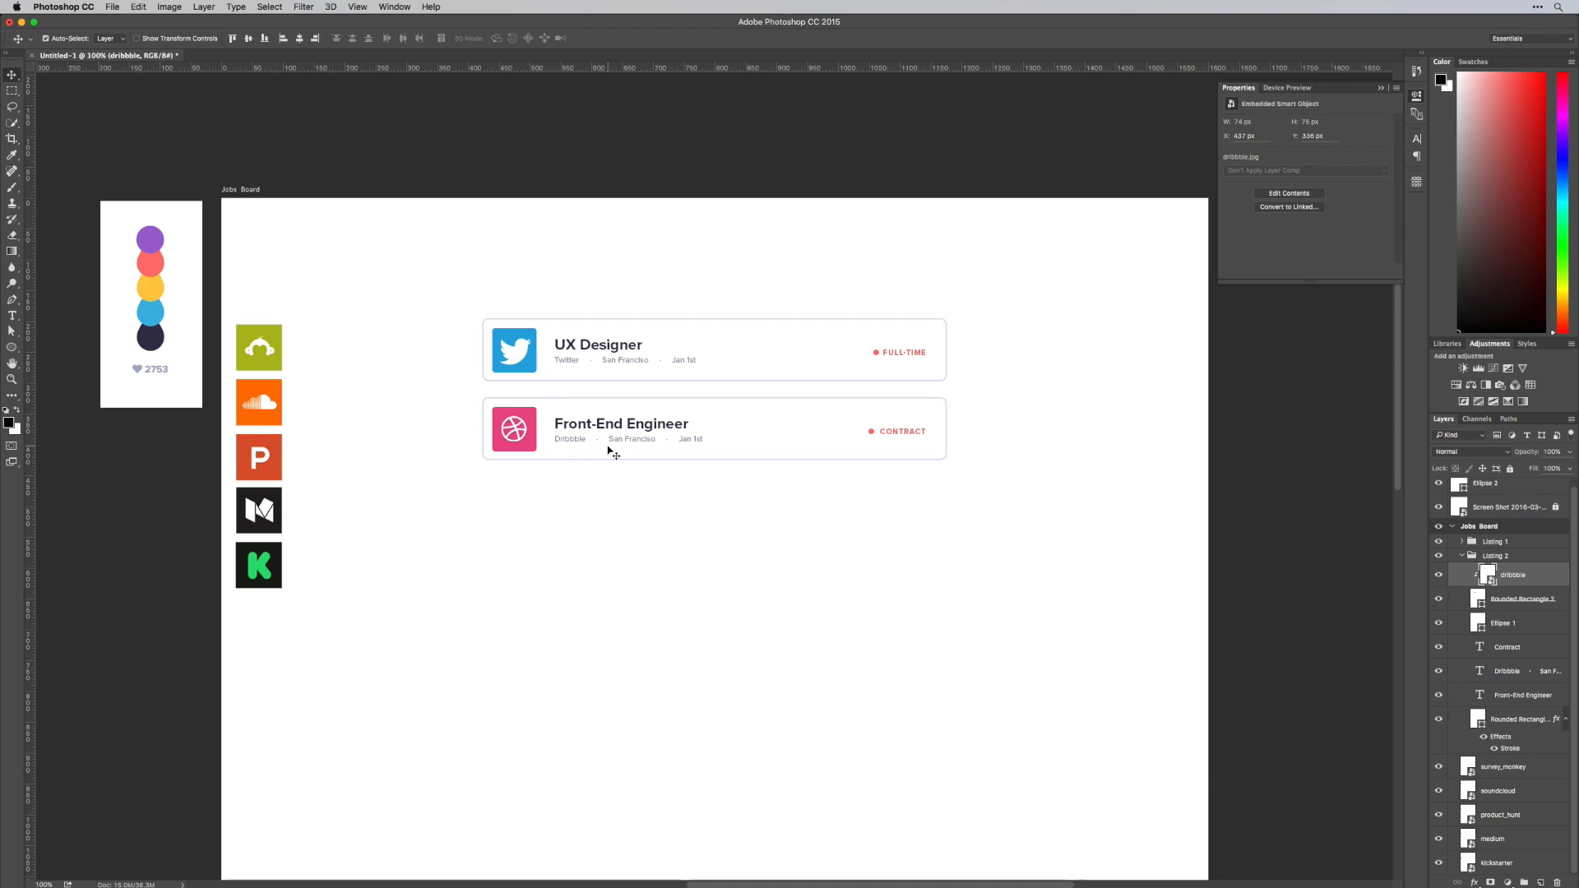
key("Right")
key("Up")
left_click(1527, 598, "shift")
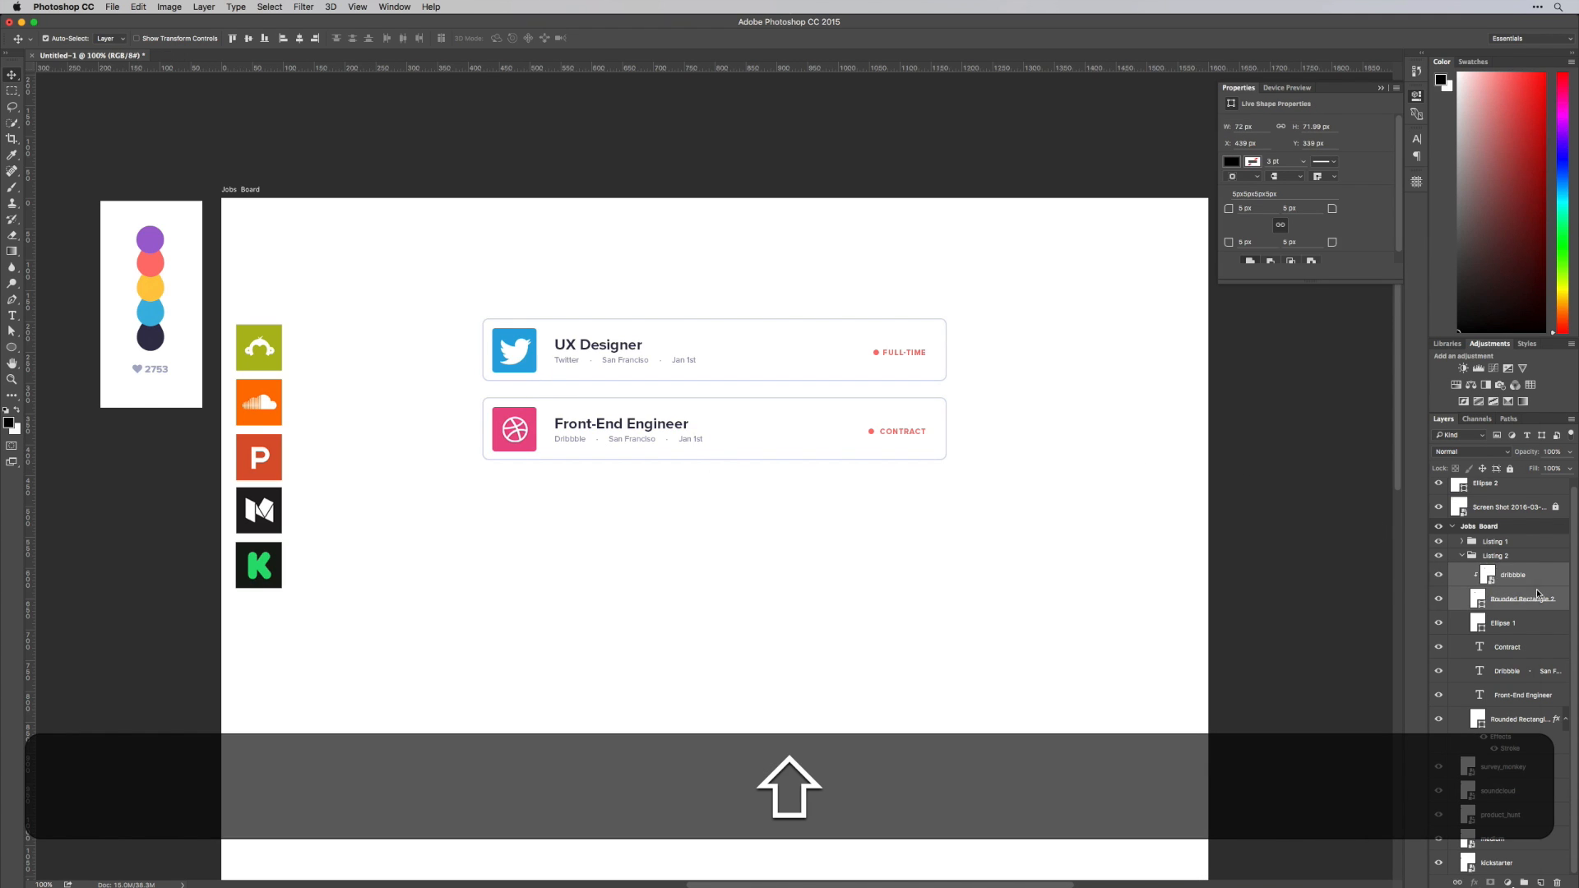
right_click(1527, 598)
left_click(1433, 600)
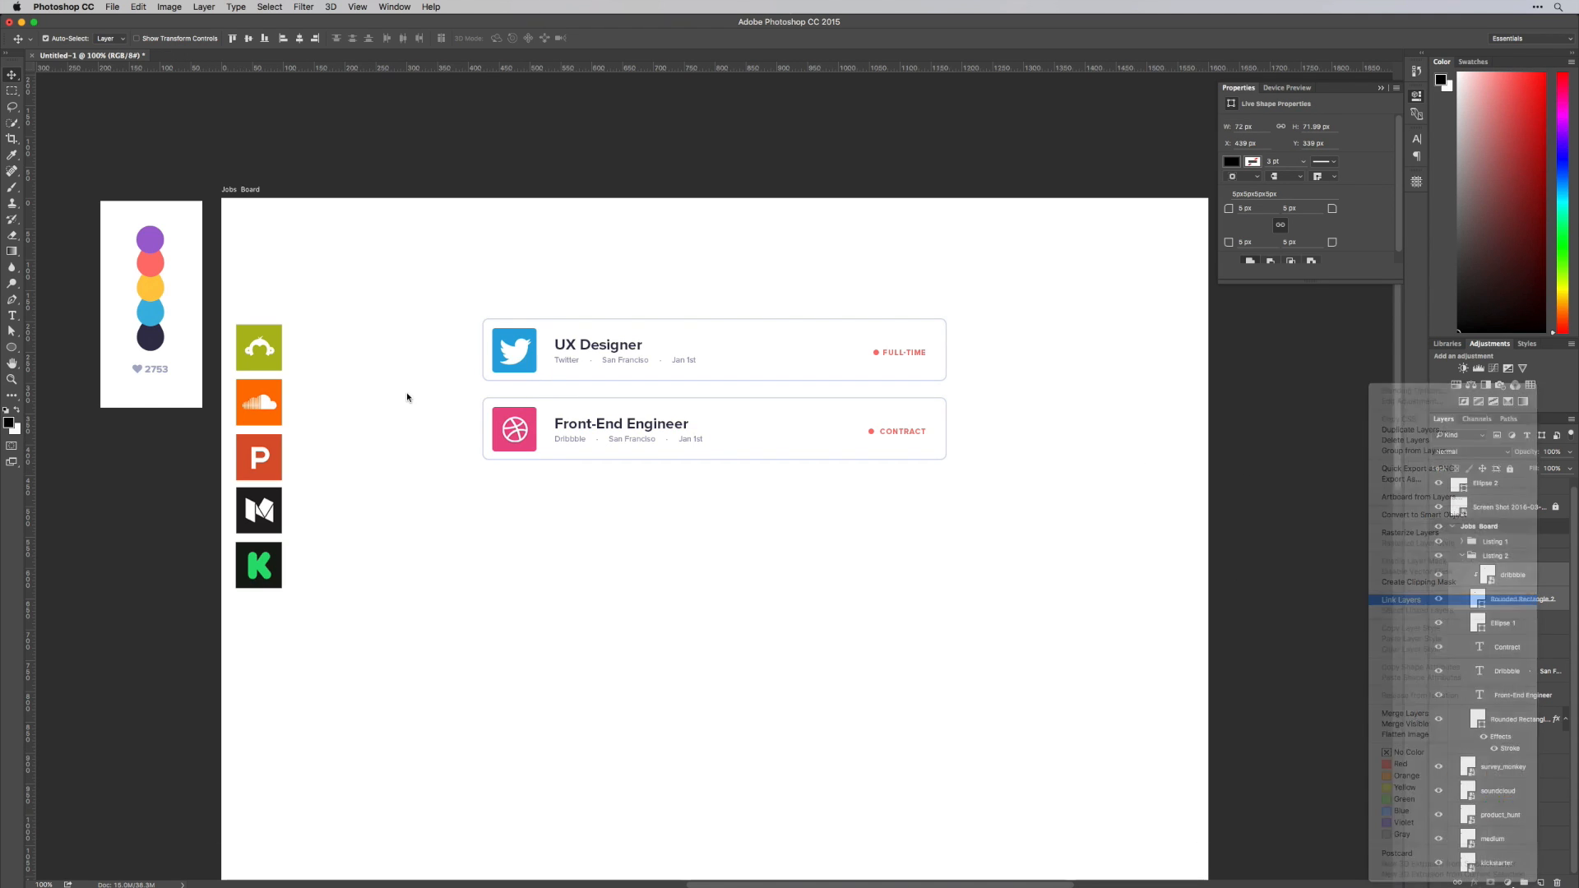
Recolour the "Contract" label with the purple sampled from the top palette swatch
key("space")
left_click_drag(838, 514, 821, 497)
key("t")
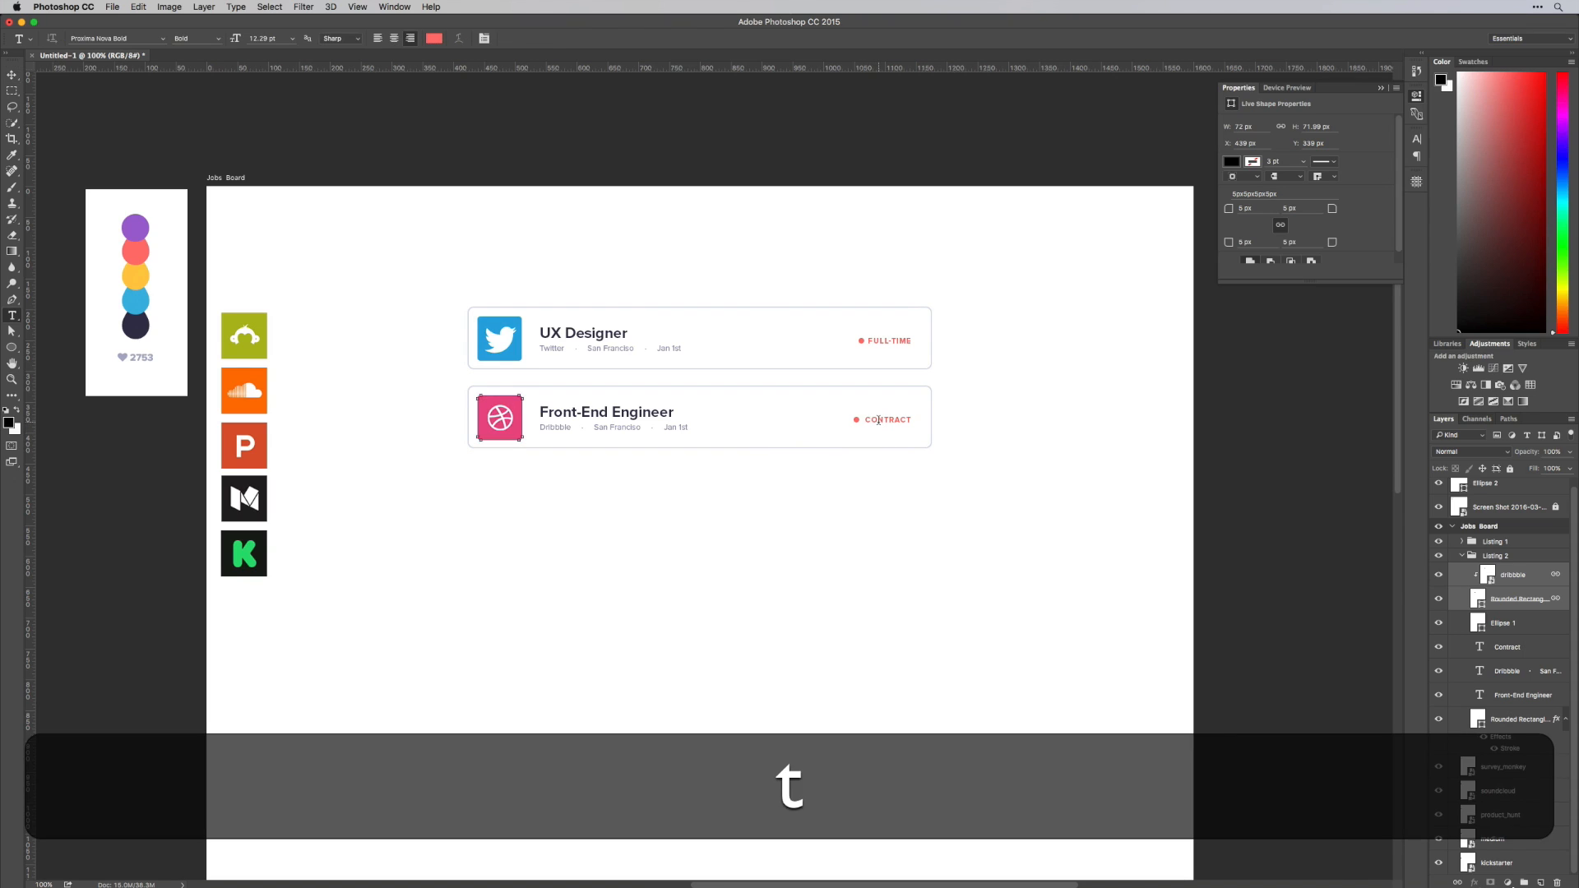
left_click(881, 421)
key("super+a")
left_click(433, 38)
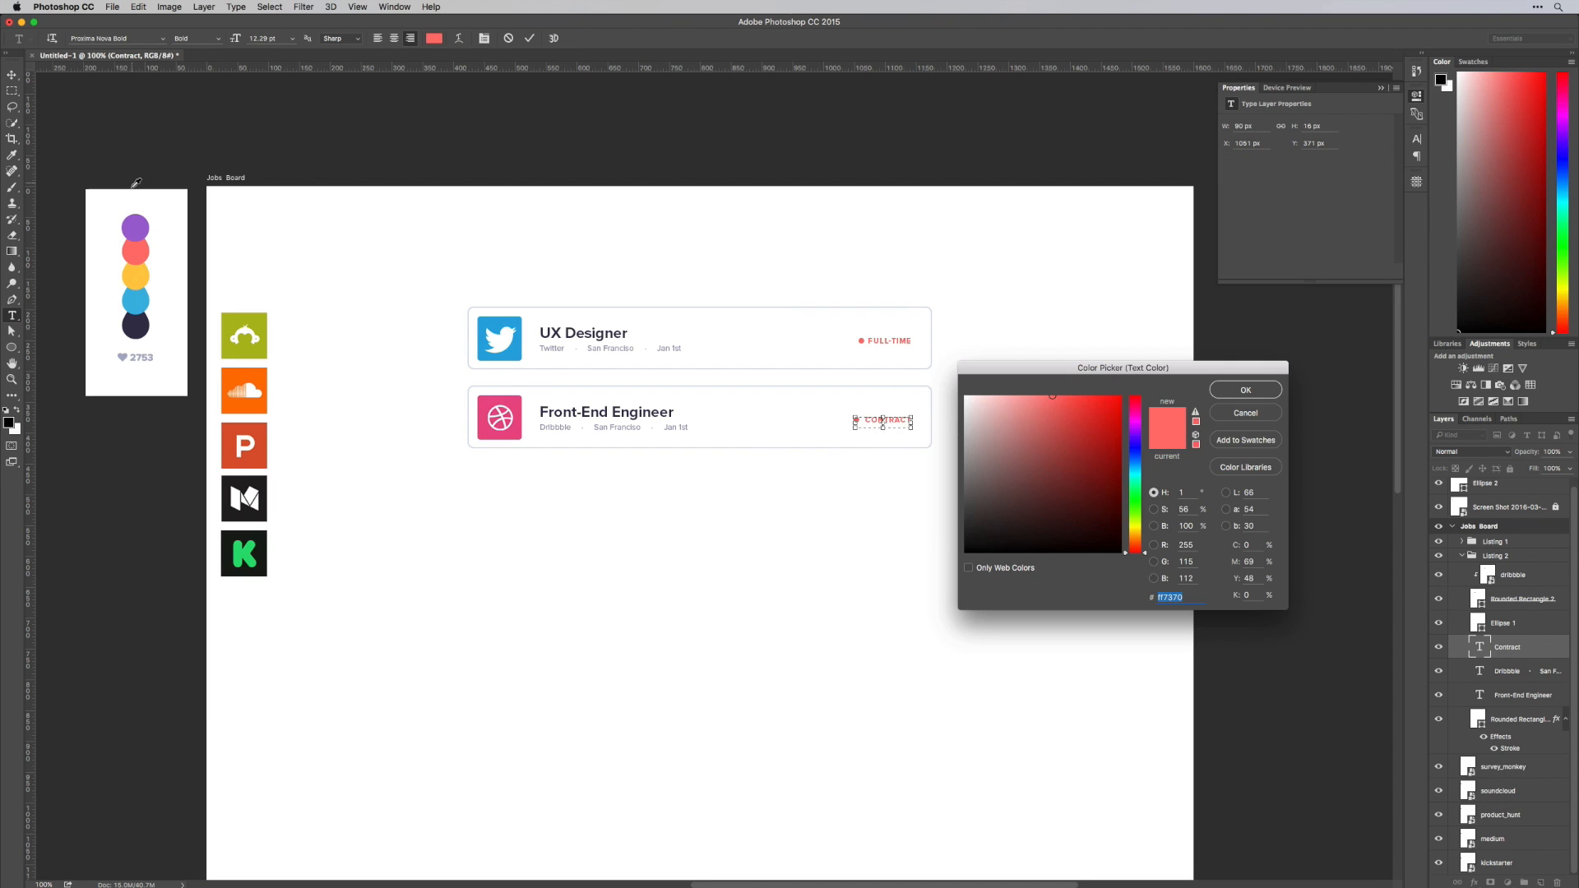
left_click(140, 225)
key("super+Return")
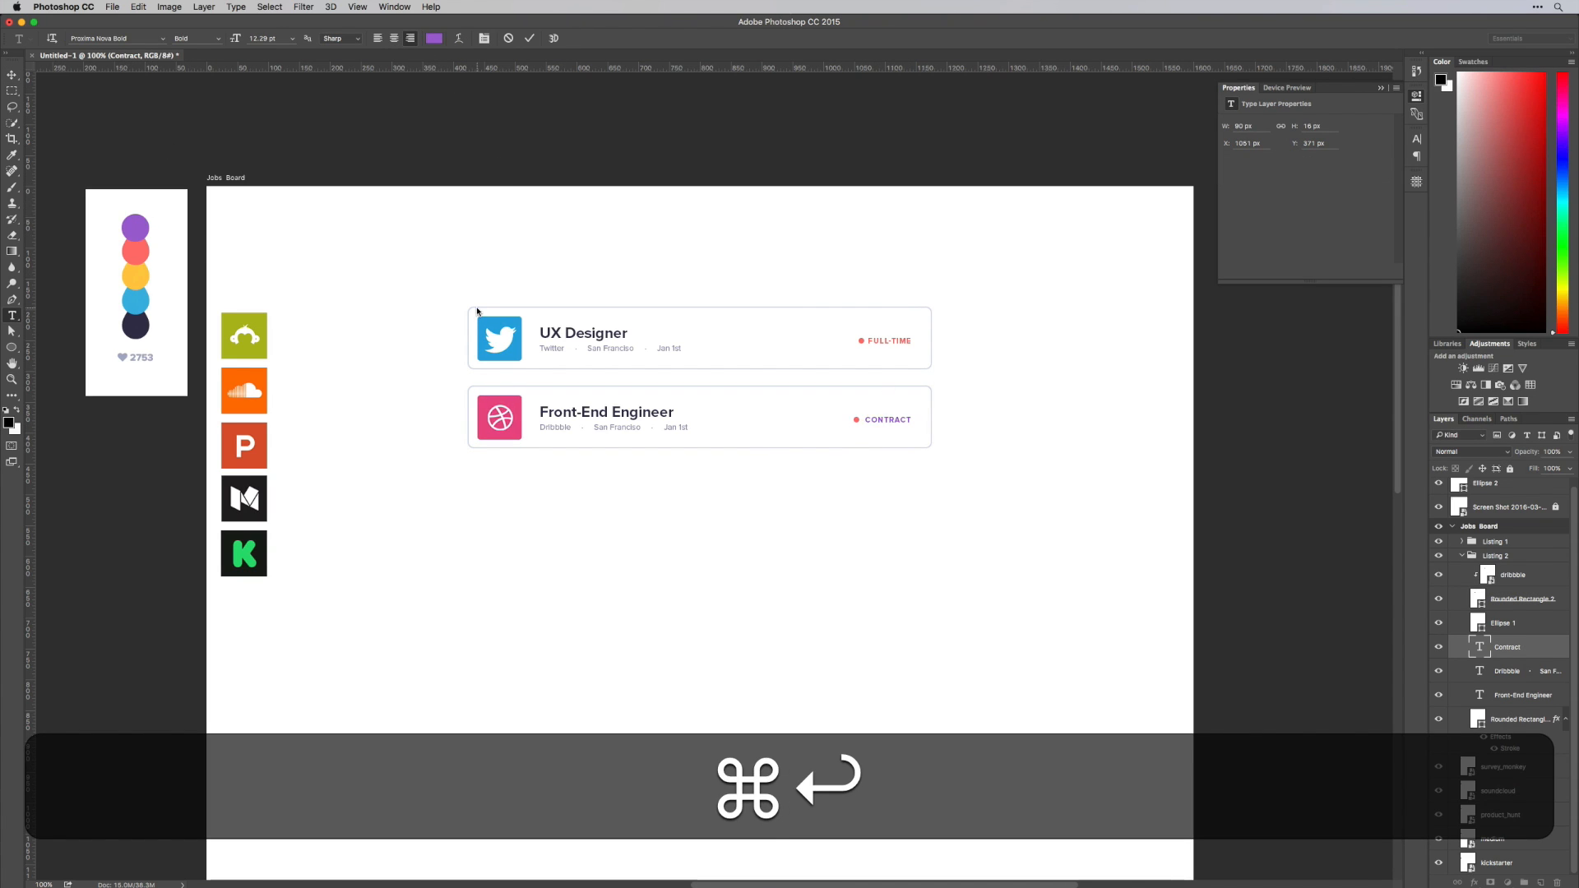
Recolour the dot beside "Contract" with the sampled palette purple, #a064d3
key("super+v")
left_click(856, 421)
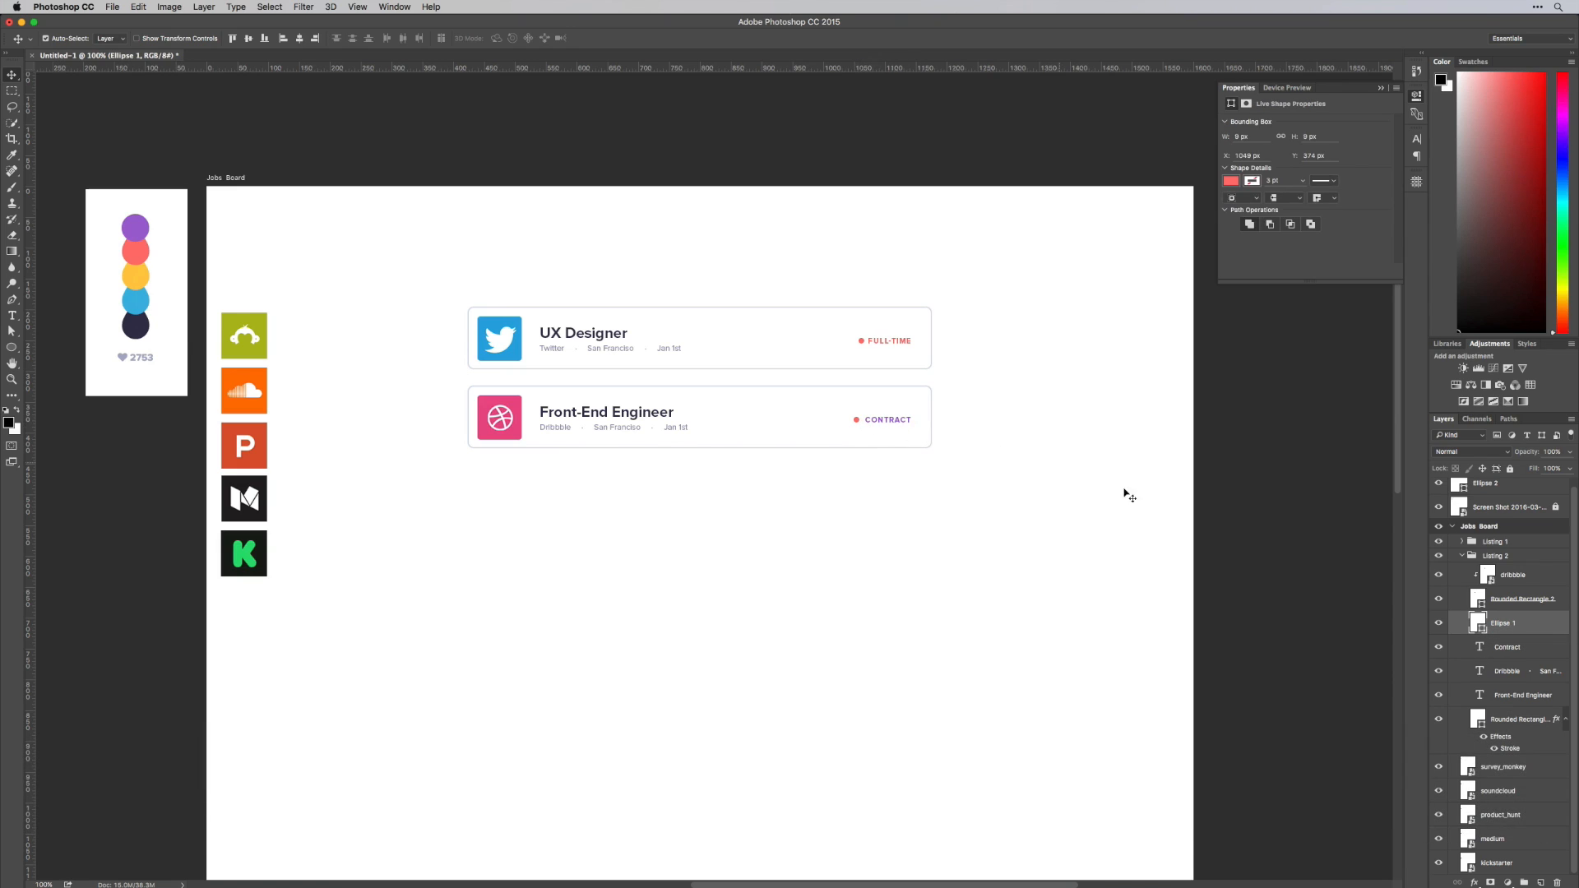
double_click(1476, 619)
key("z")
left_click(137, 223)
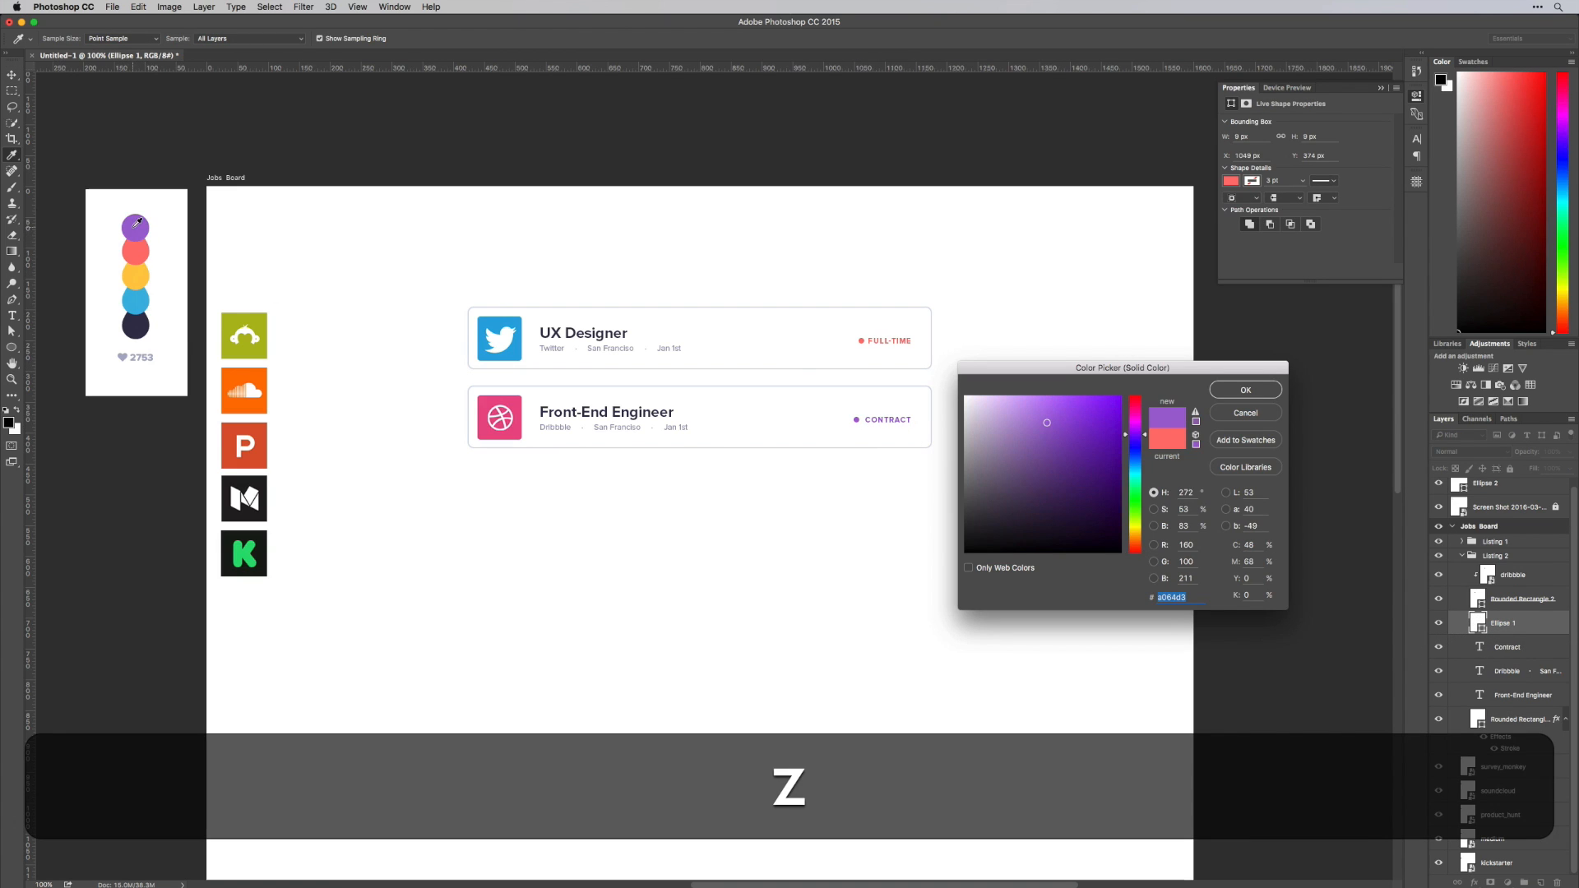
key("super+Return")
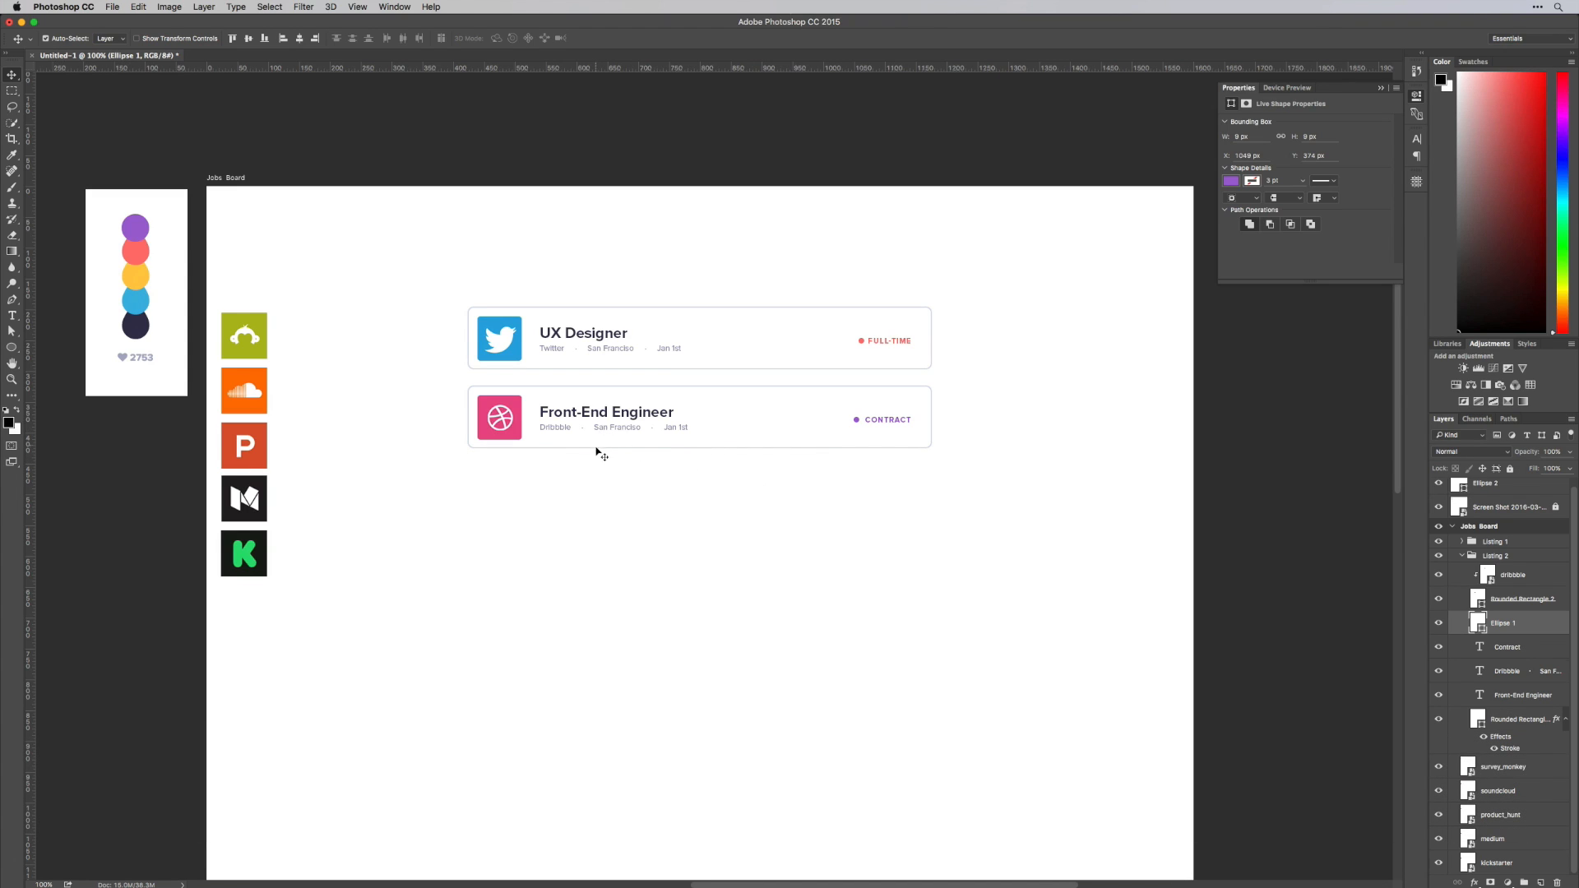
Duplicate the Listing 2 group and rename the copy Listing 3
key("t")
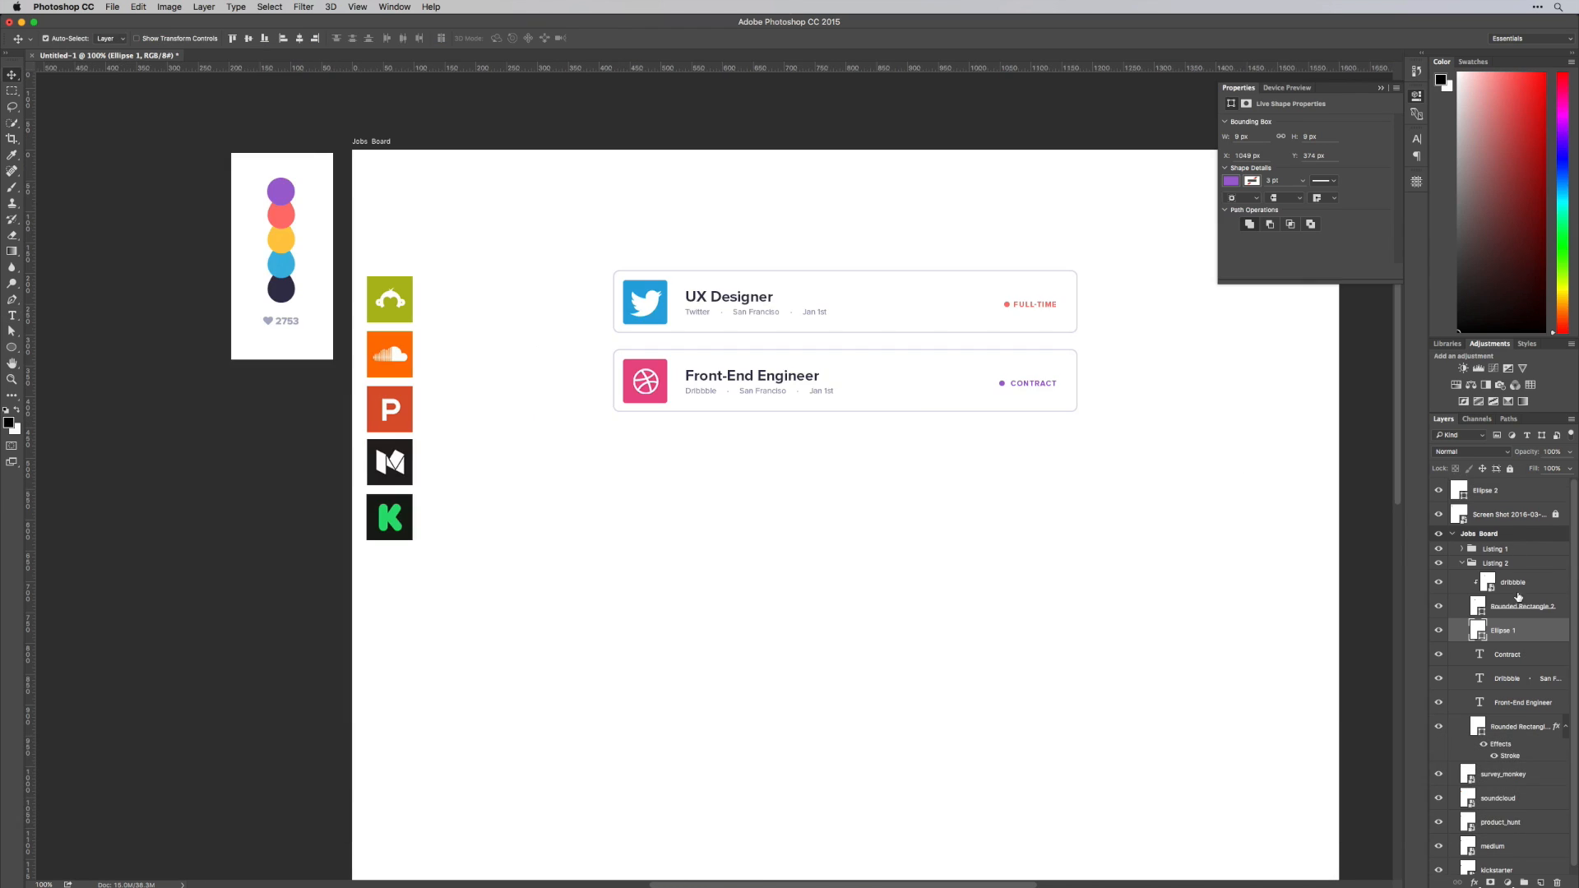
left_click(1467, 566)
key("super+j")
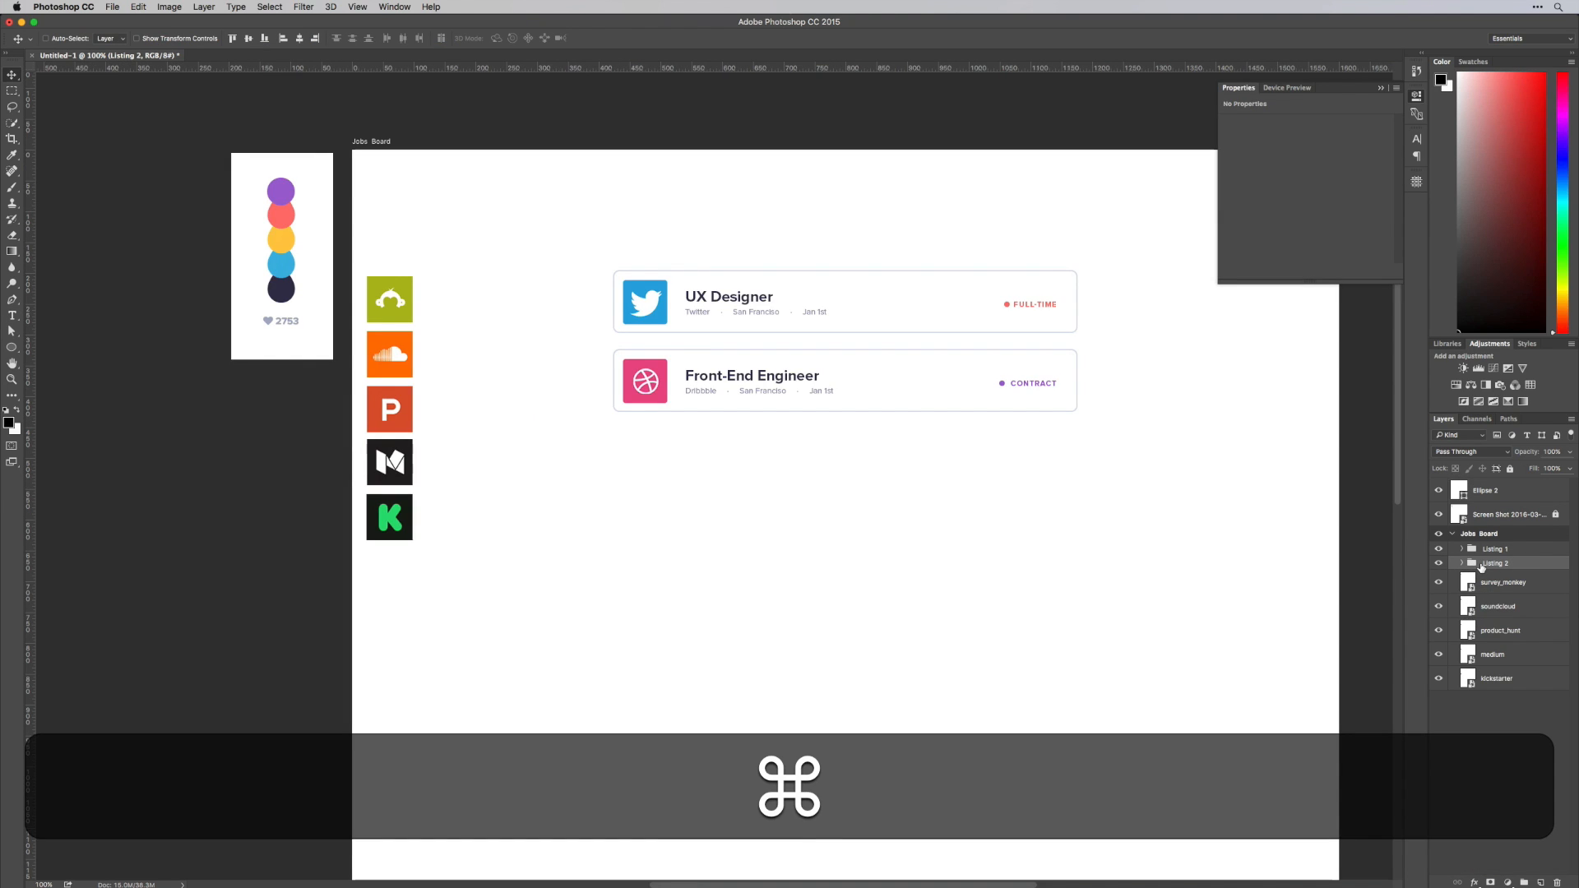
left_click_drag(1481, 567, 1492, 573)
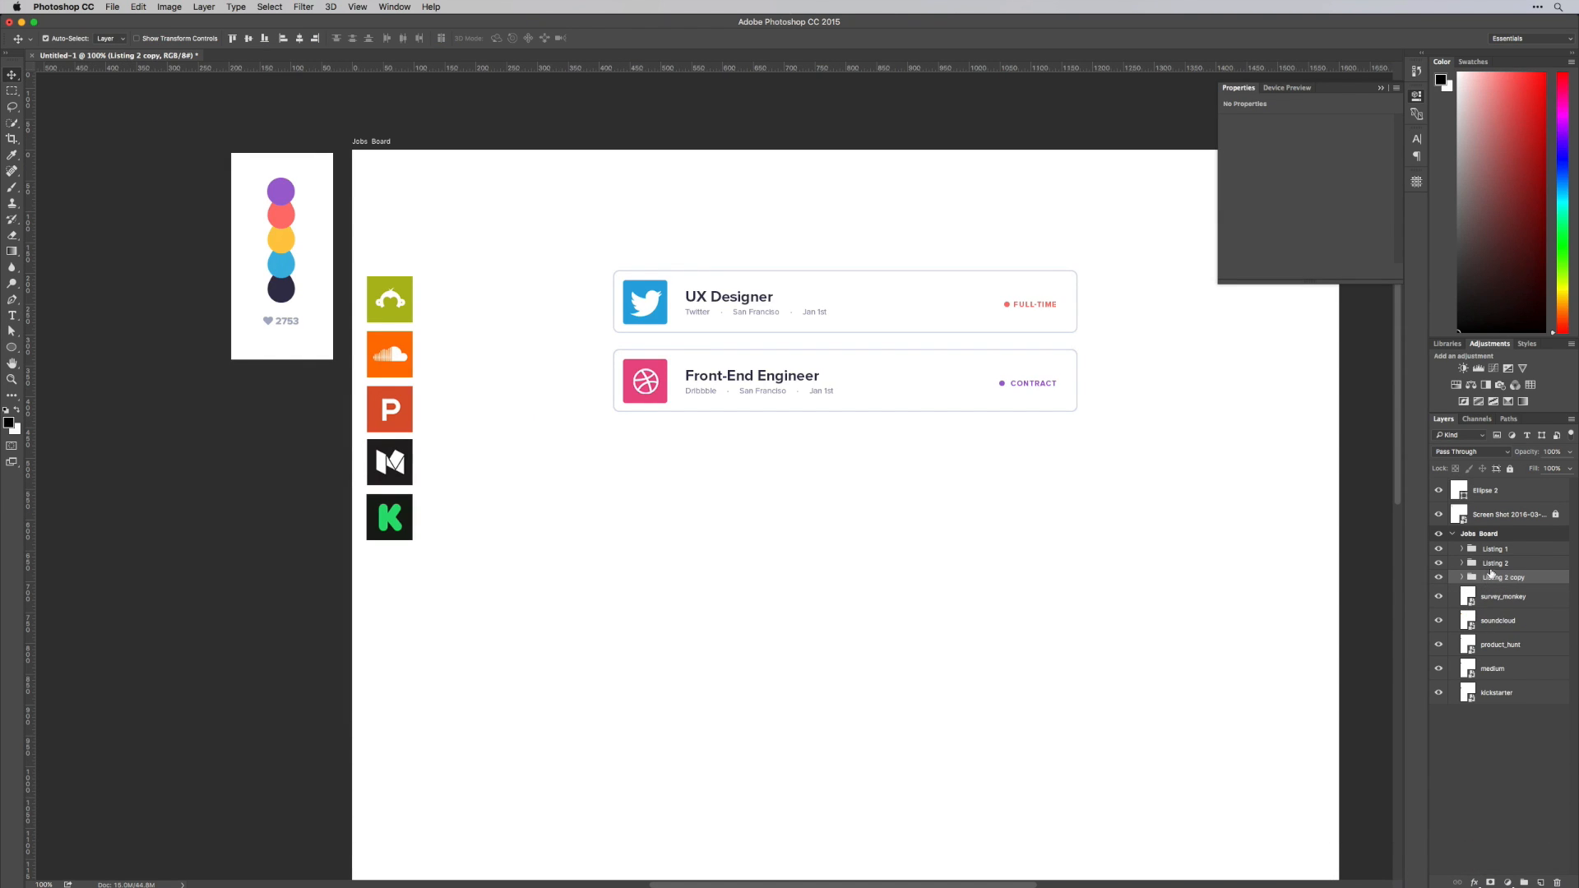
key("Right")
key("BackSpace")
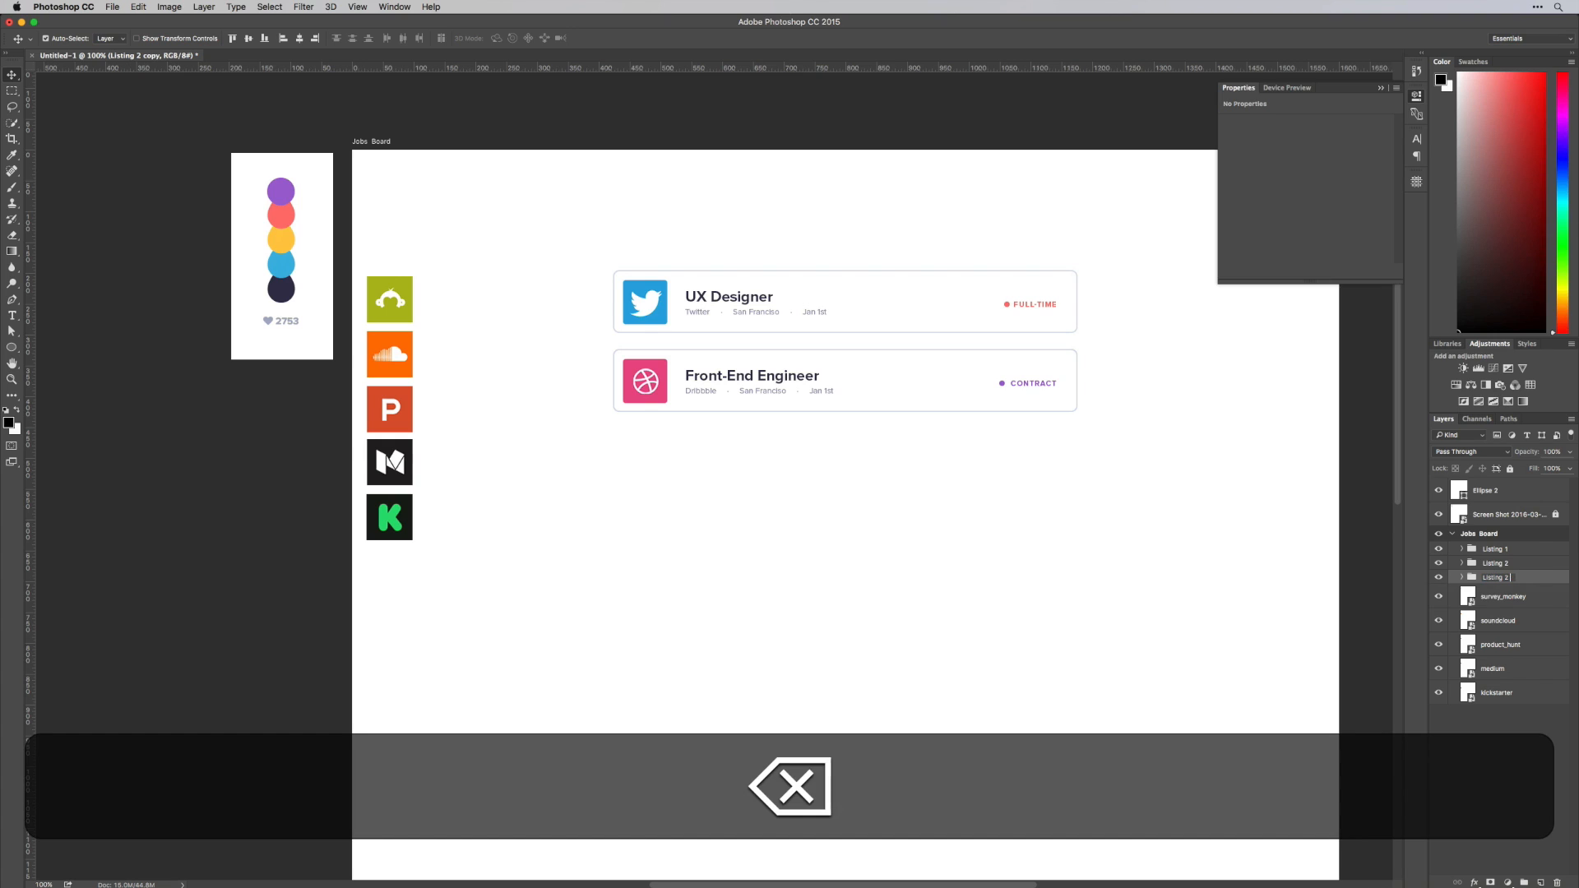
key("Return")
key("BackSpace")
key("super+z")
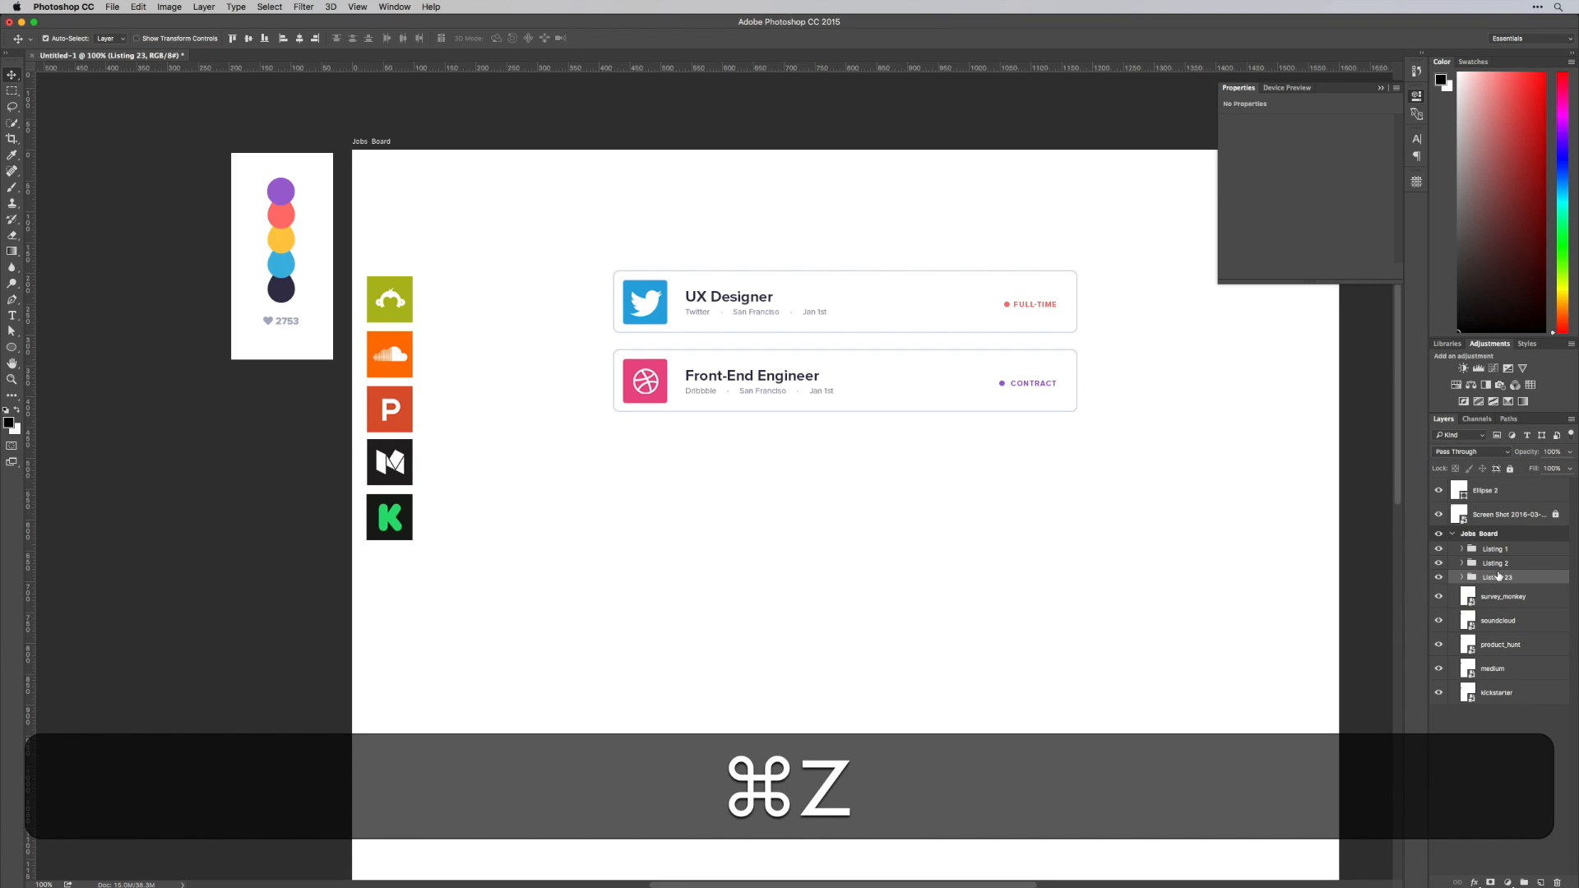
key("Right")
key("BackSpace")
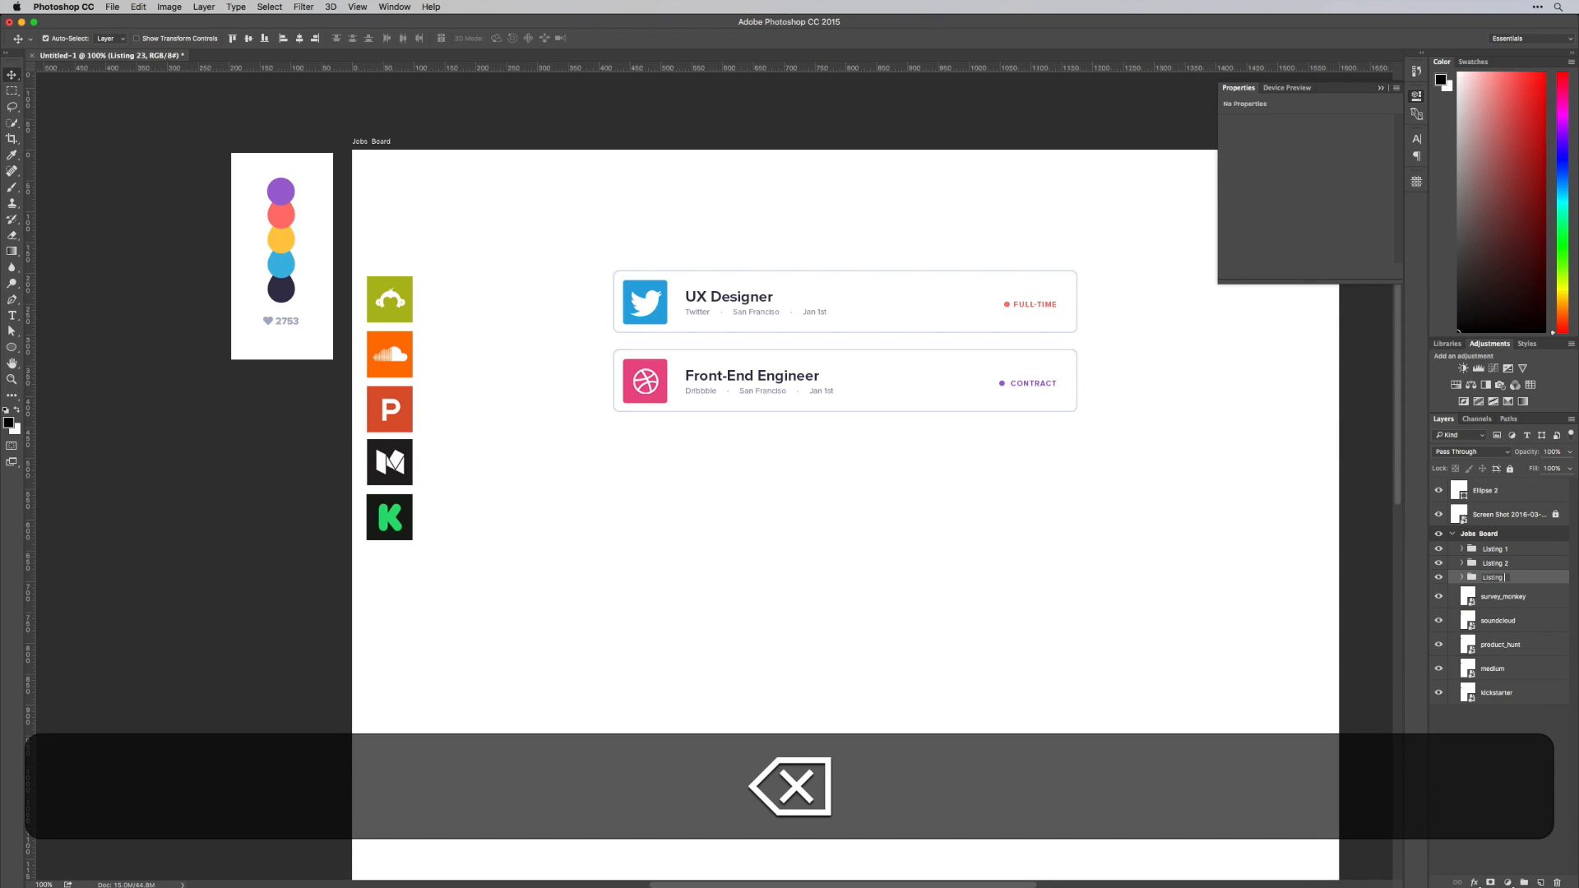
type("3")
key("Return")
Move the Listing 3 card straight down below the Front-End Engineer card, matching the gap between the first two cards
key("super+t")
left_click_drag(907, 373, 908, 477)
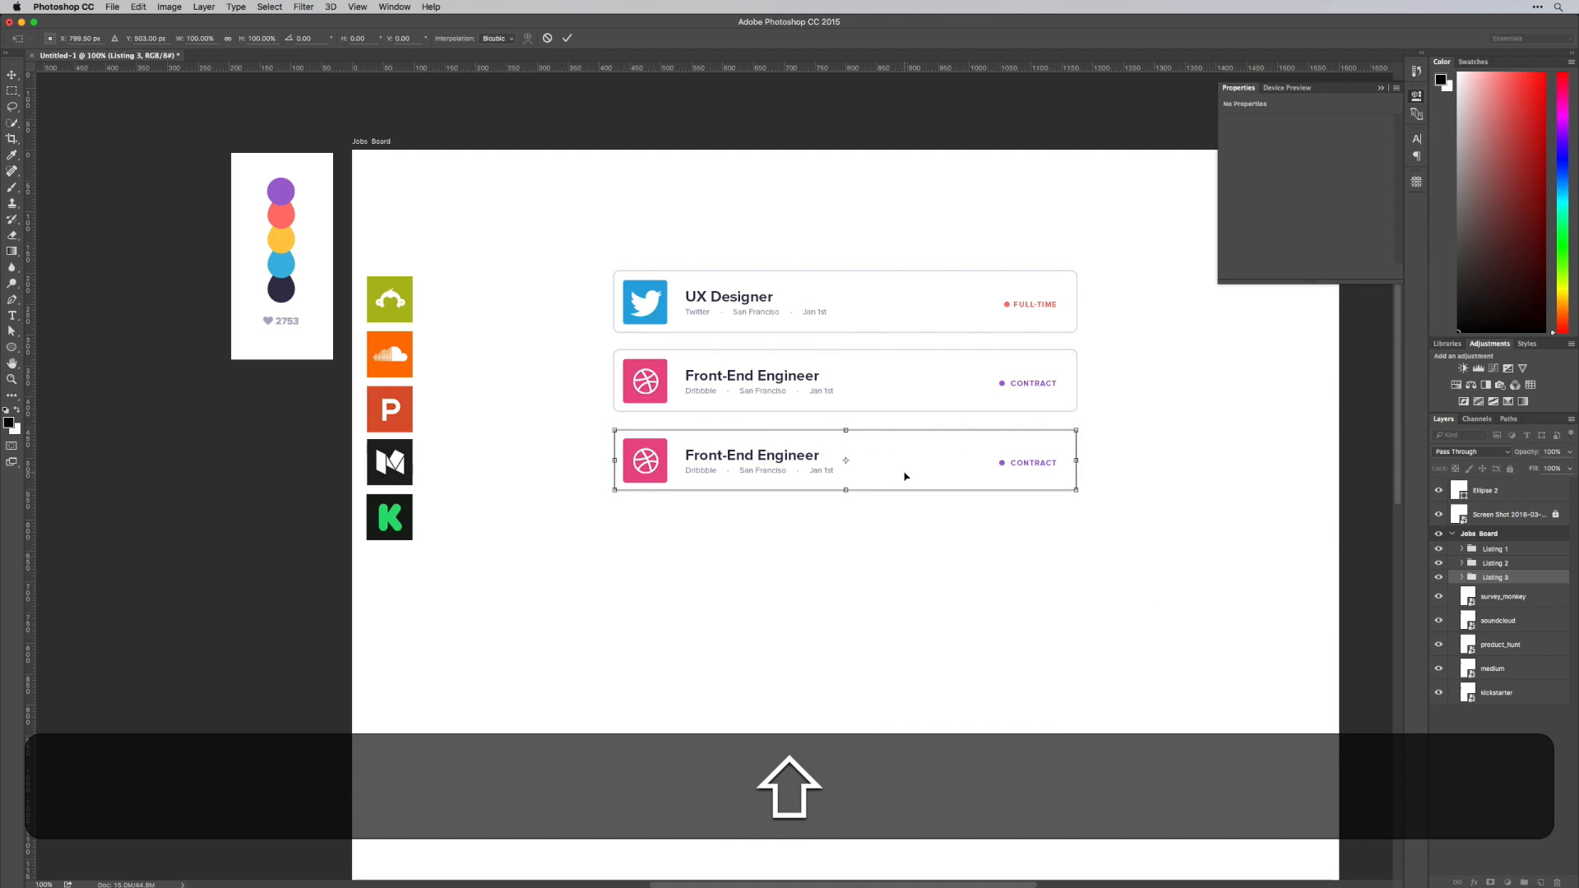
key("Return")
Change the job title in the Listing 3 card to "Rails Developer"
key("t")
left_click(748, 458)
key("super+a")
type("Rail")
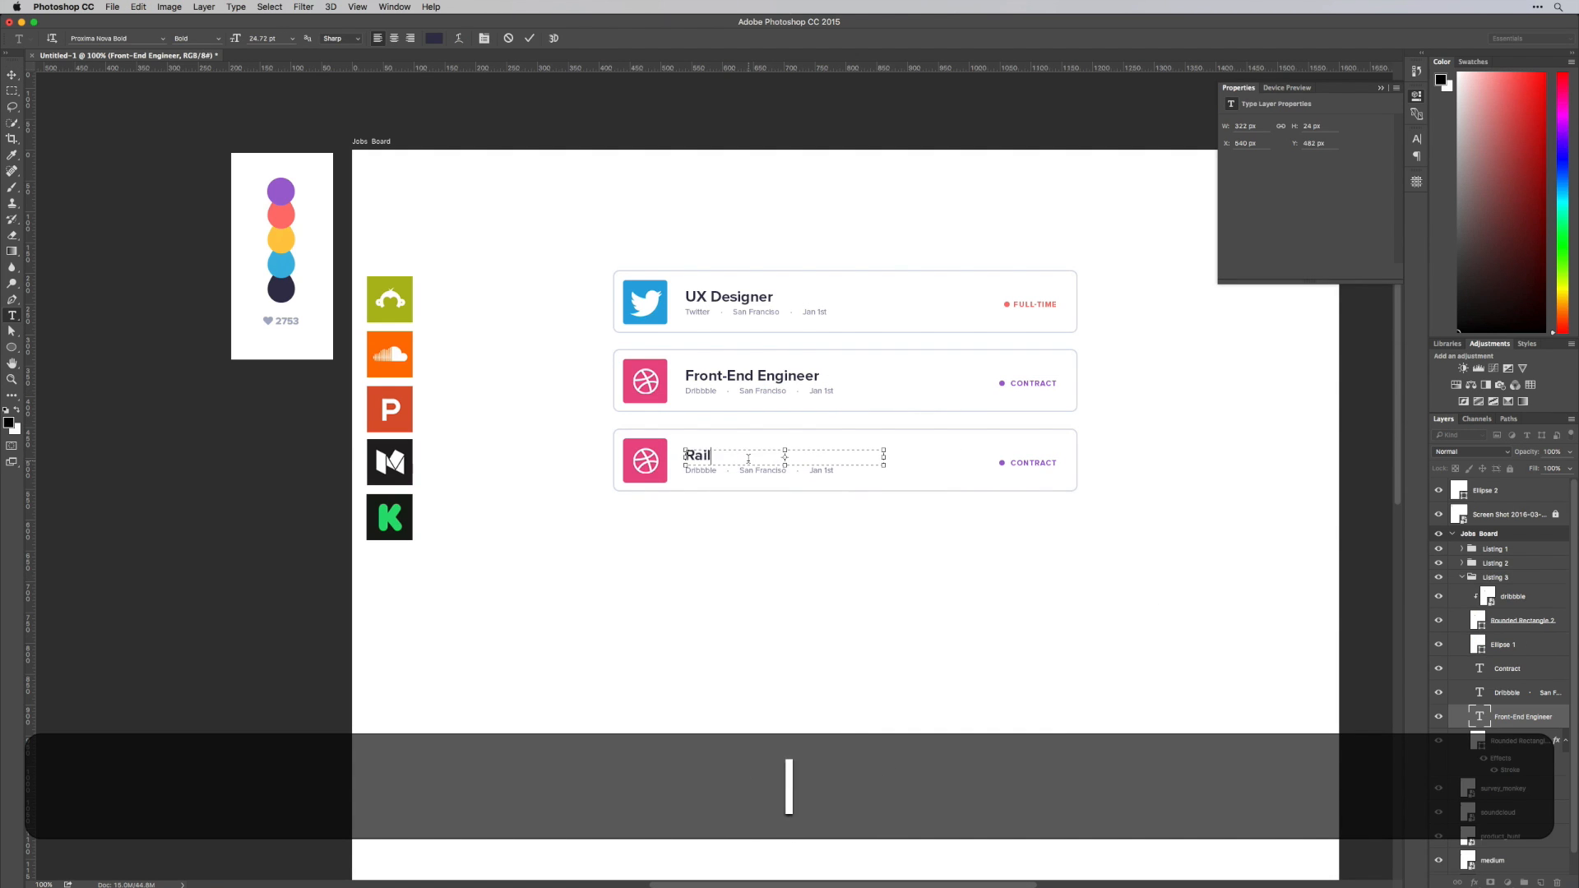
type("s Developer")
key("super+Return")
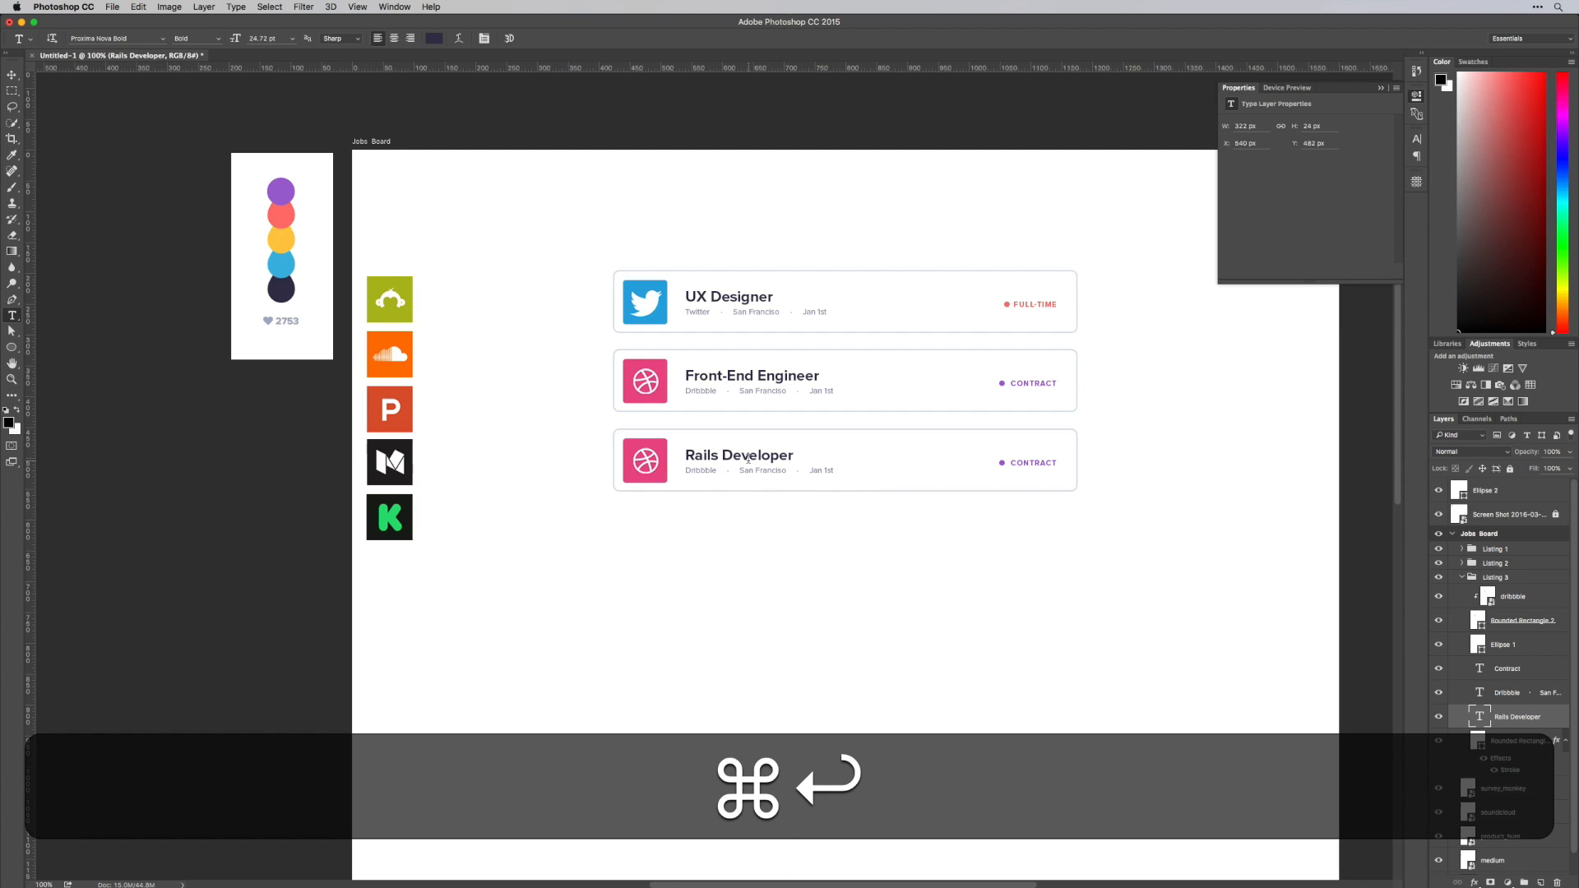
Replace the dribbble logo in Listing 3 with the soundcloud logo, clipped to the card's rounded logo square
key("v")
left_click_drag(396, 332, 660, 441)
left_click_drag(1501, 815, 1516, 607)
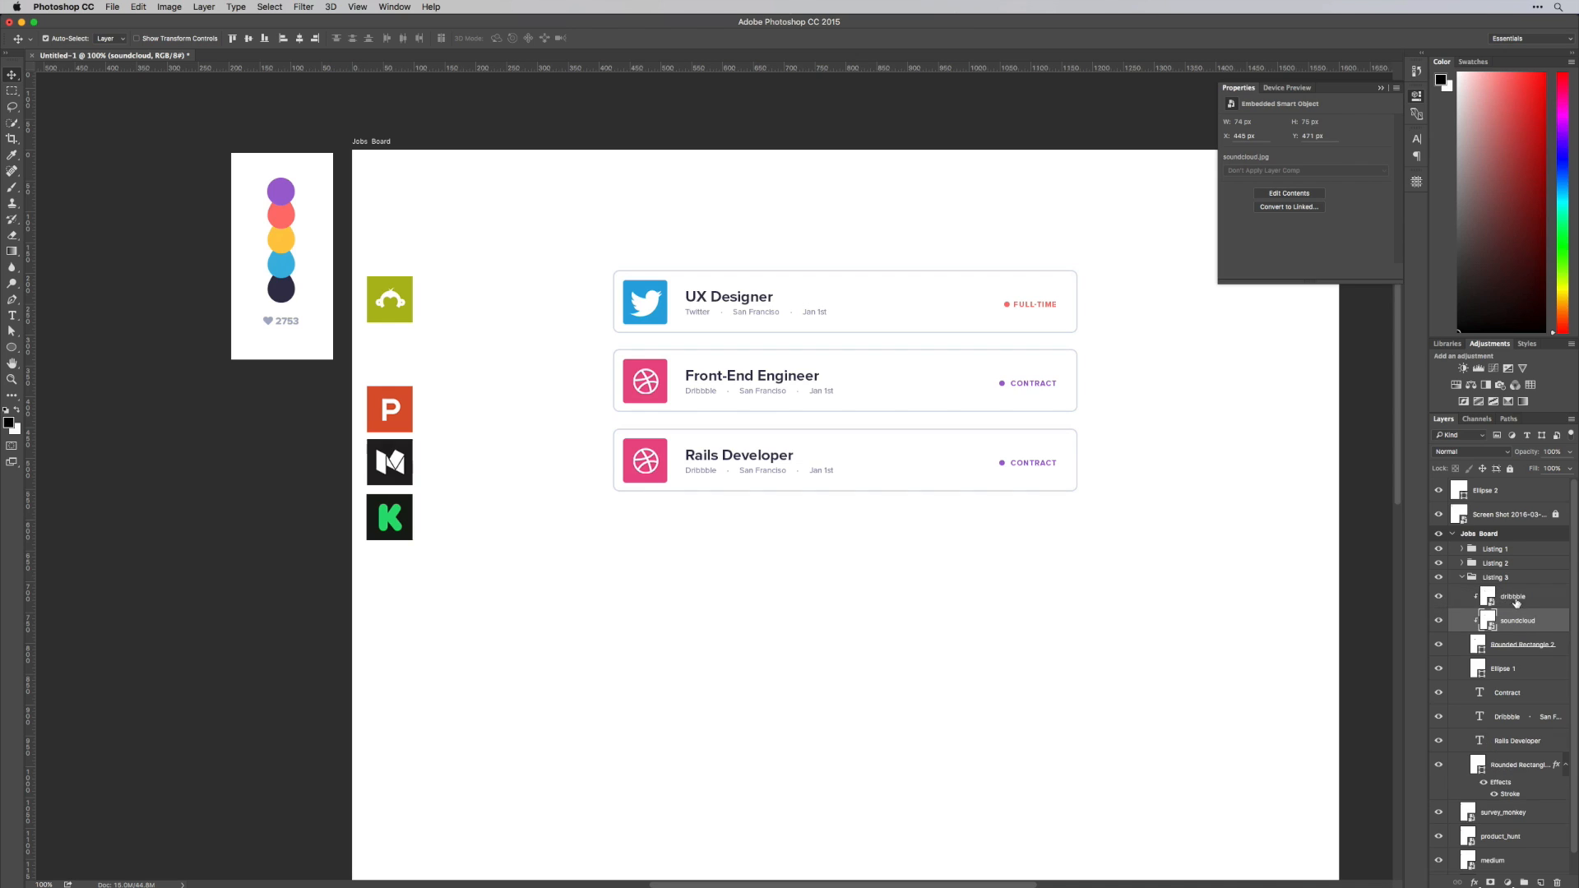
left_click(1517, 599)
key("BackSpace")
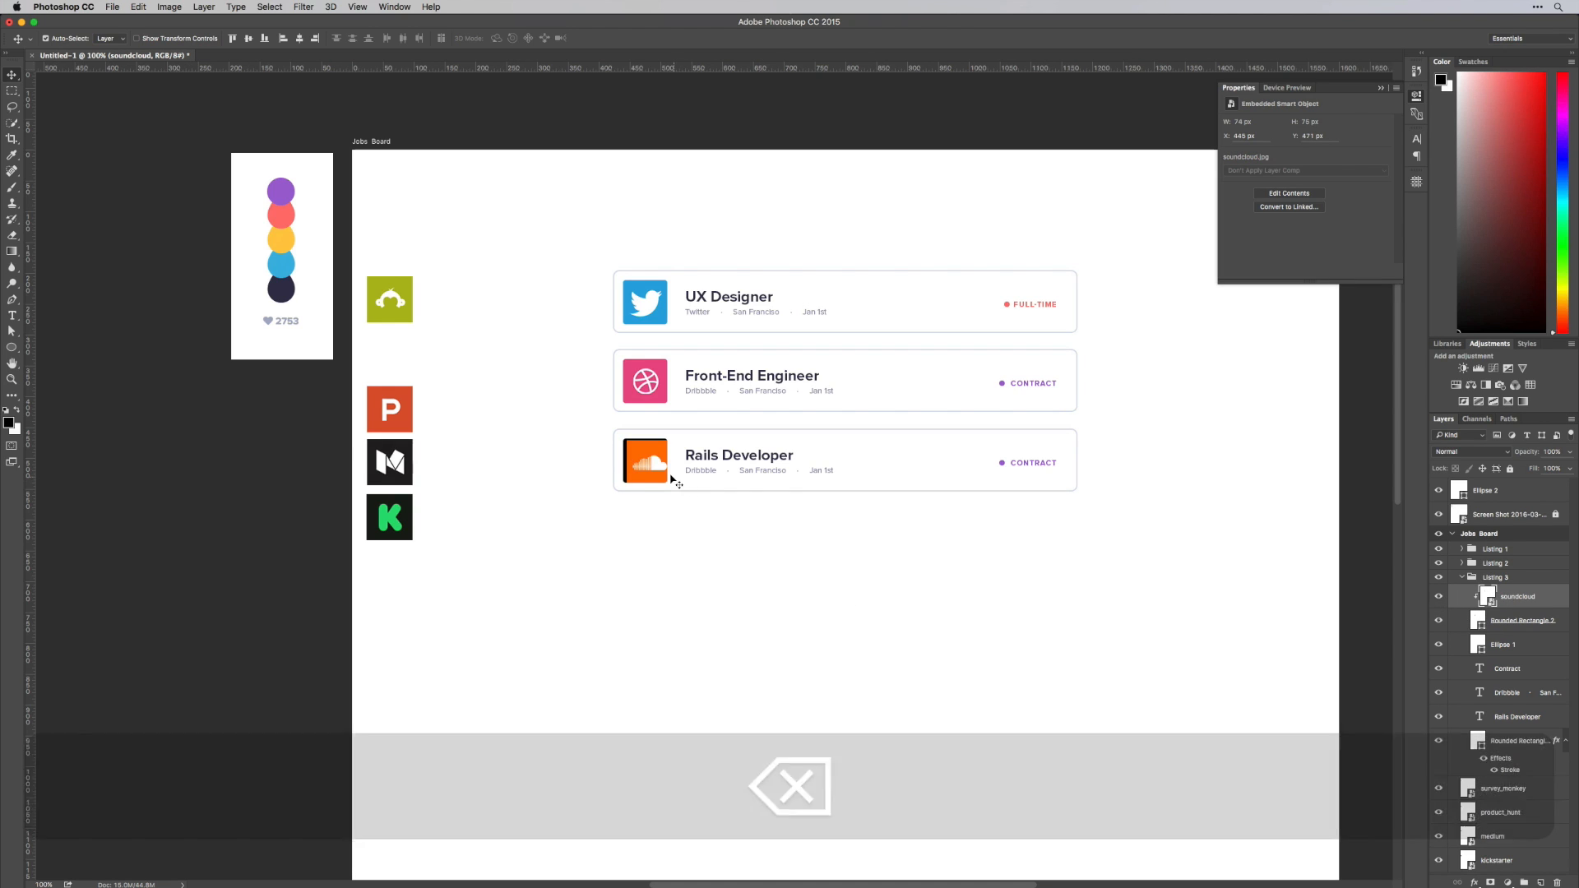
Nudge the soundcloud logo to fill its rounded square and link the logo layer with that rectangle layer
left_click_drag(662, 473, 656, 469)
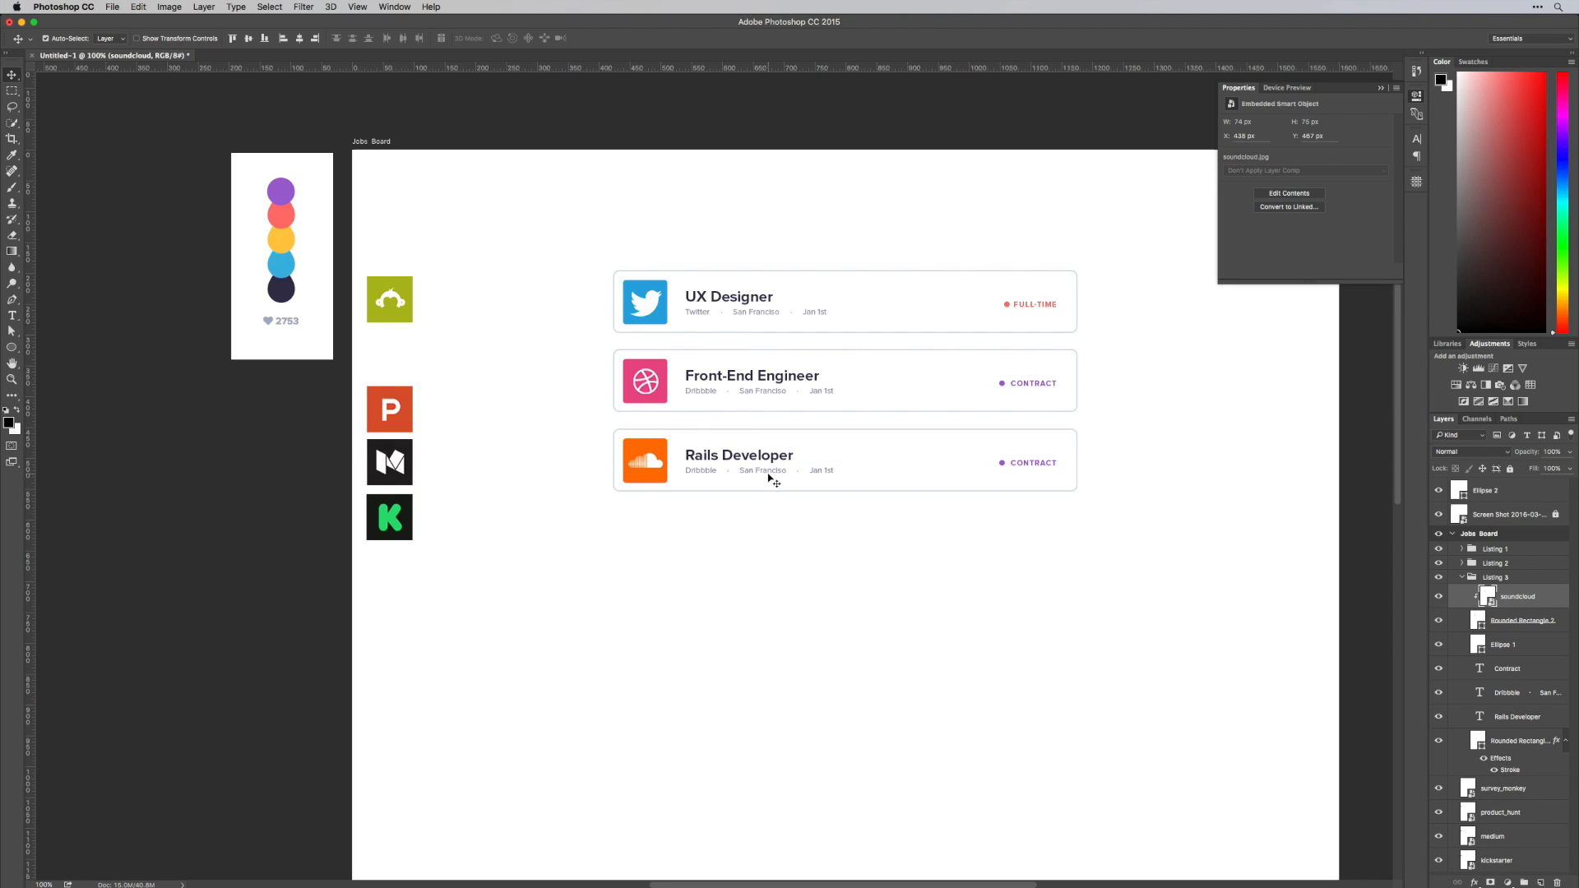
left_click(1546, 620, "shift")
right_click(1559, 603)
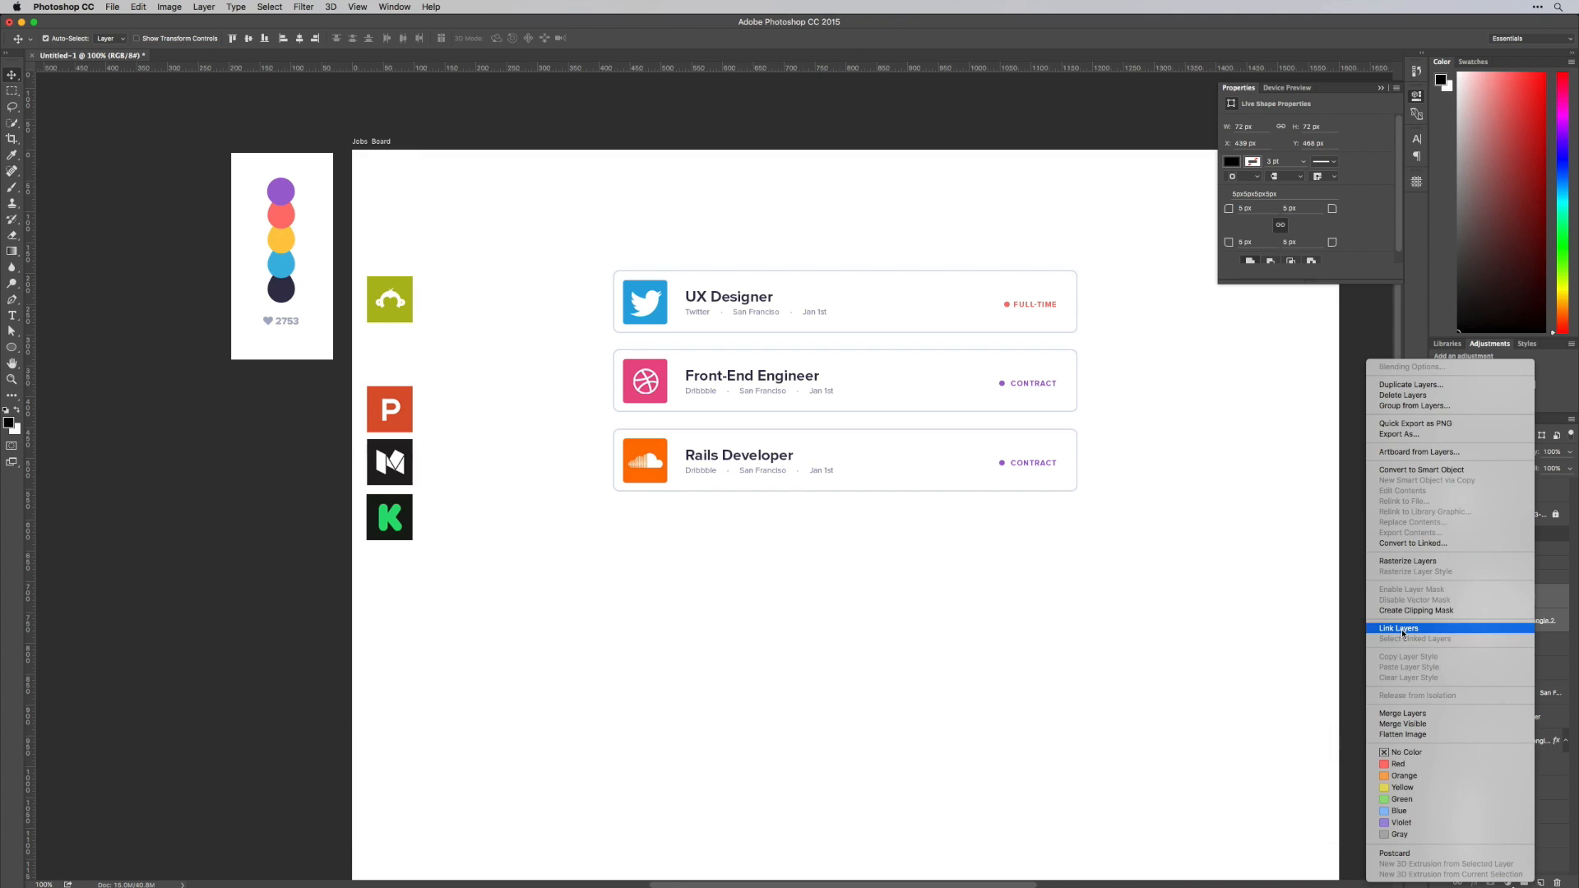
left_click(1402, 629)
Hide the shape properties and collapse the Listing 3 group
key("space")
left_click_drag(855, 541, 762, 540)
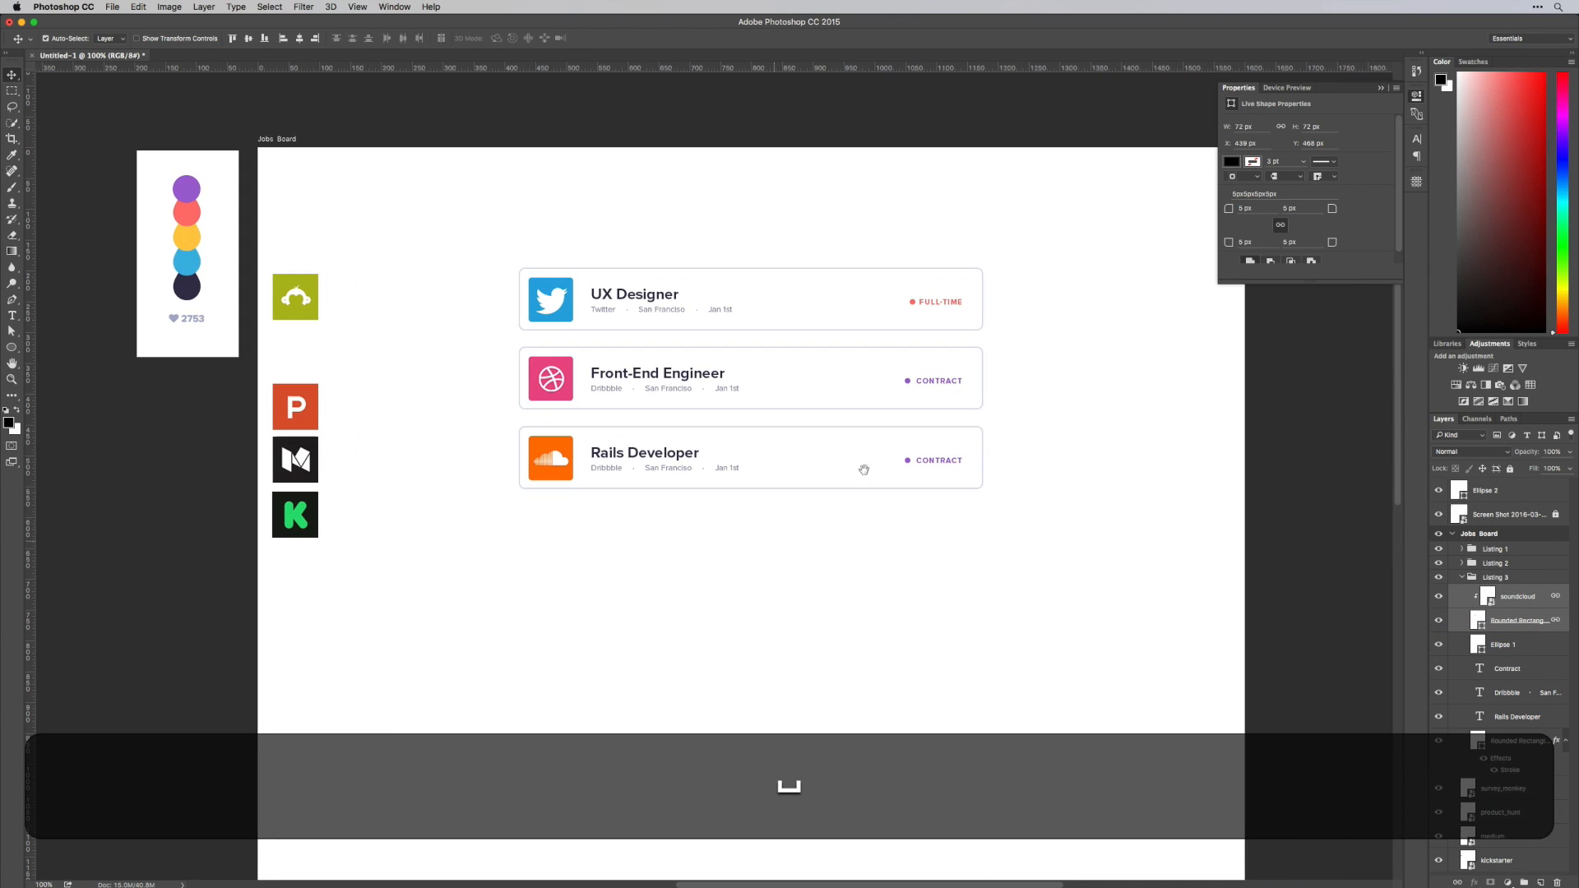
left_click(1416, 97)
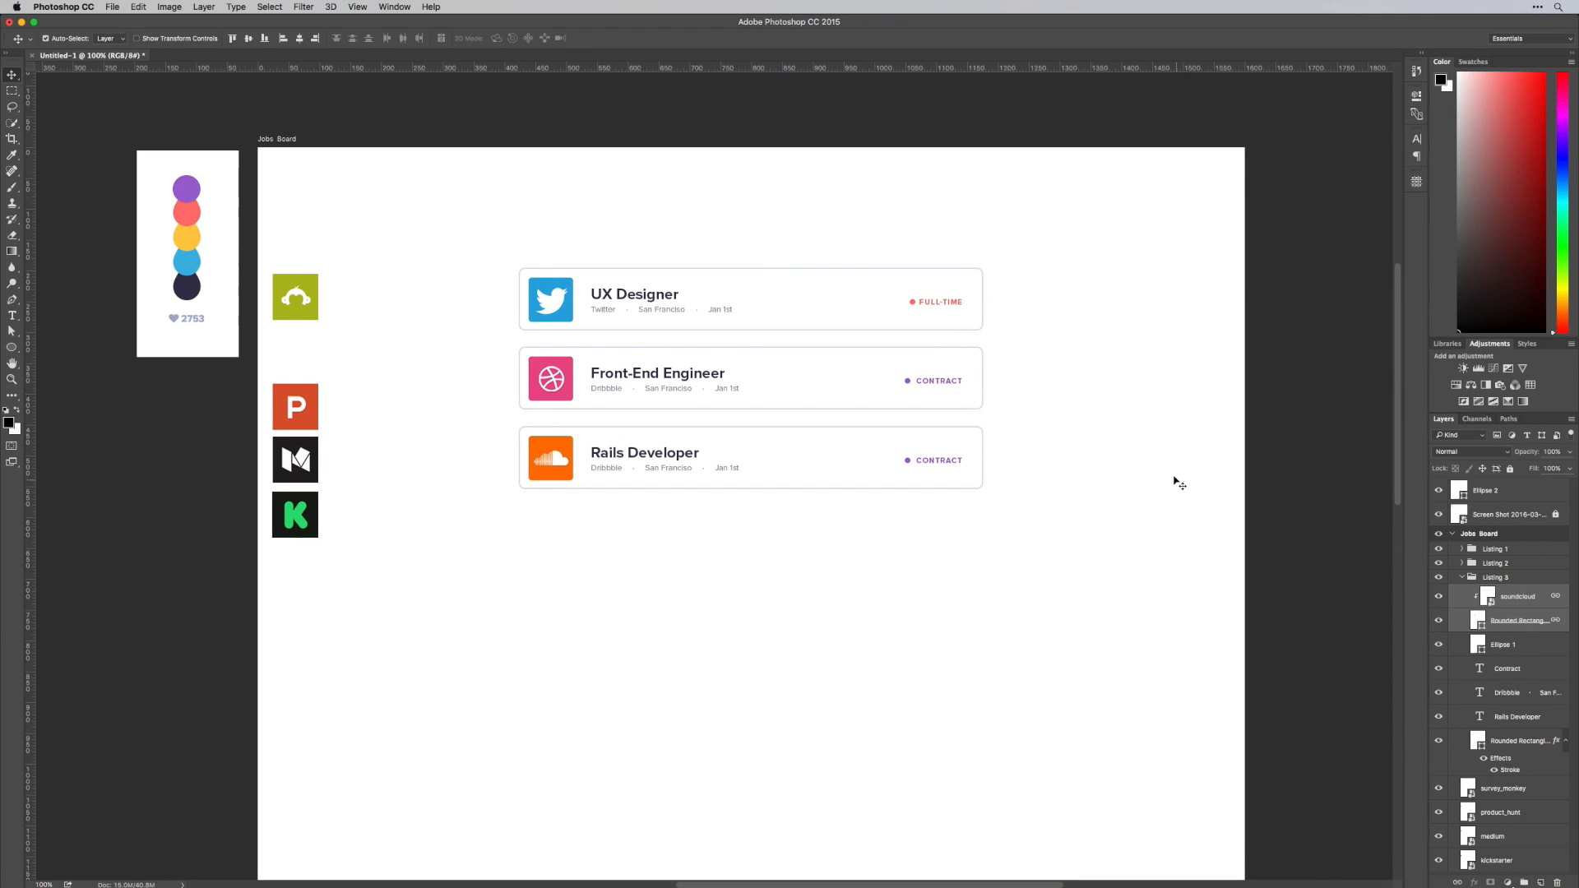
left_click(1463, 577)
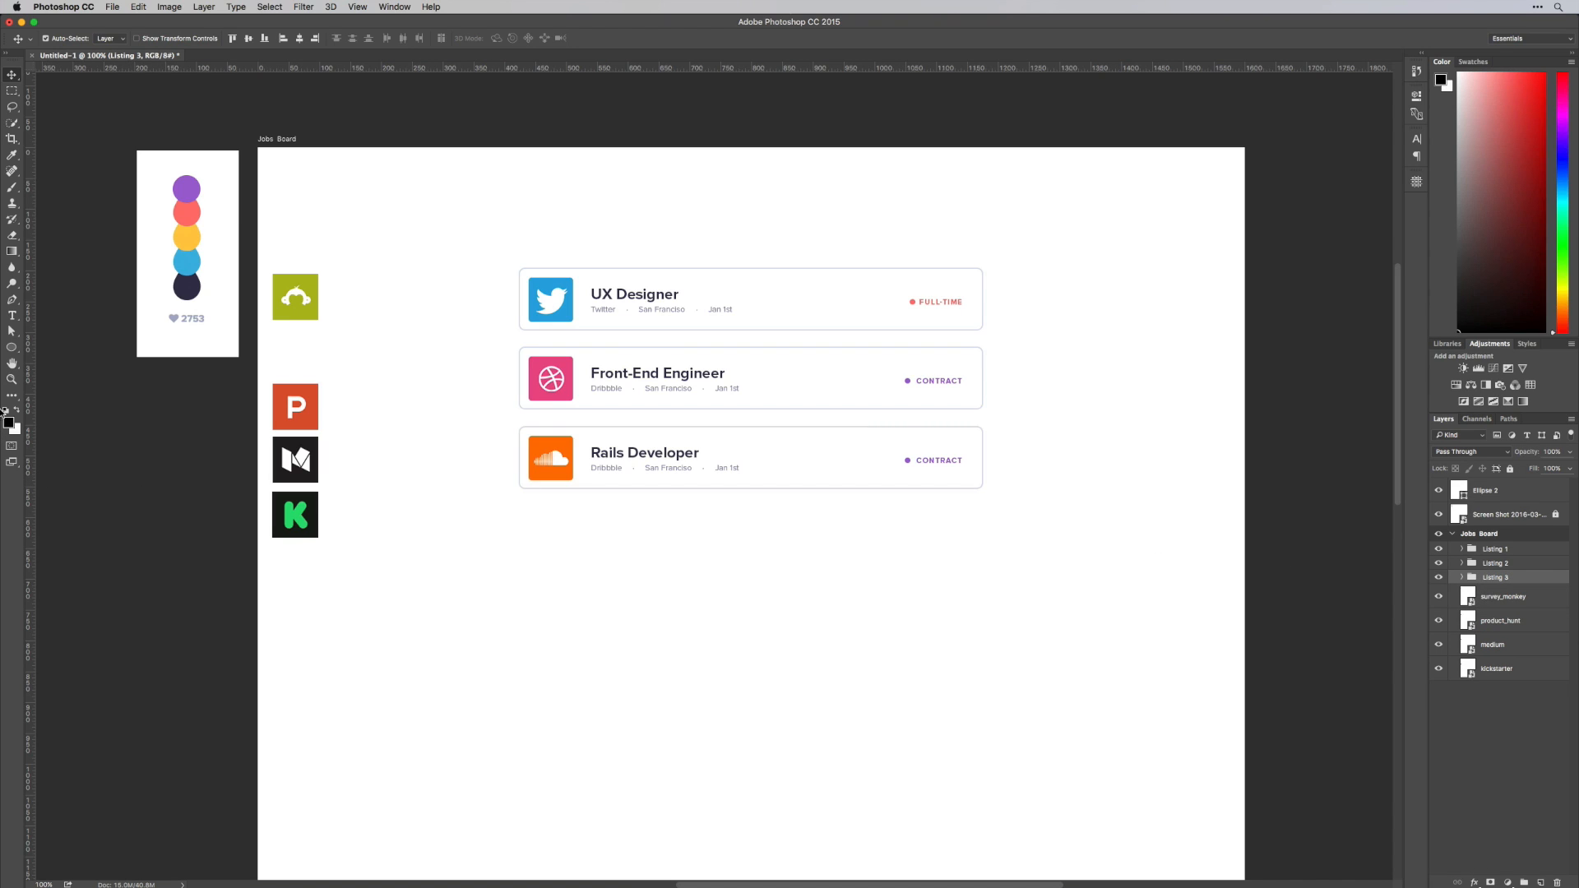
left_click_drag(12, 346, 38, 373)
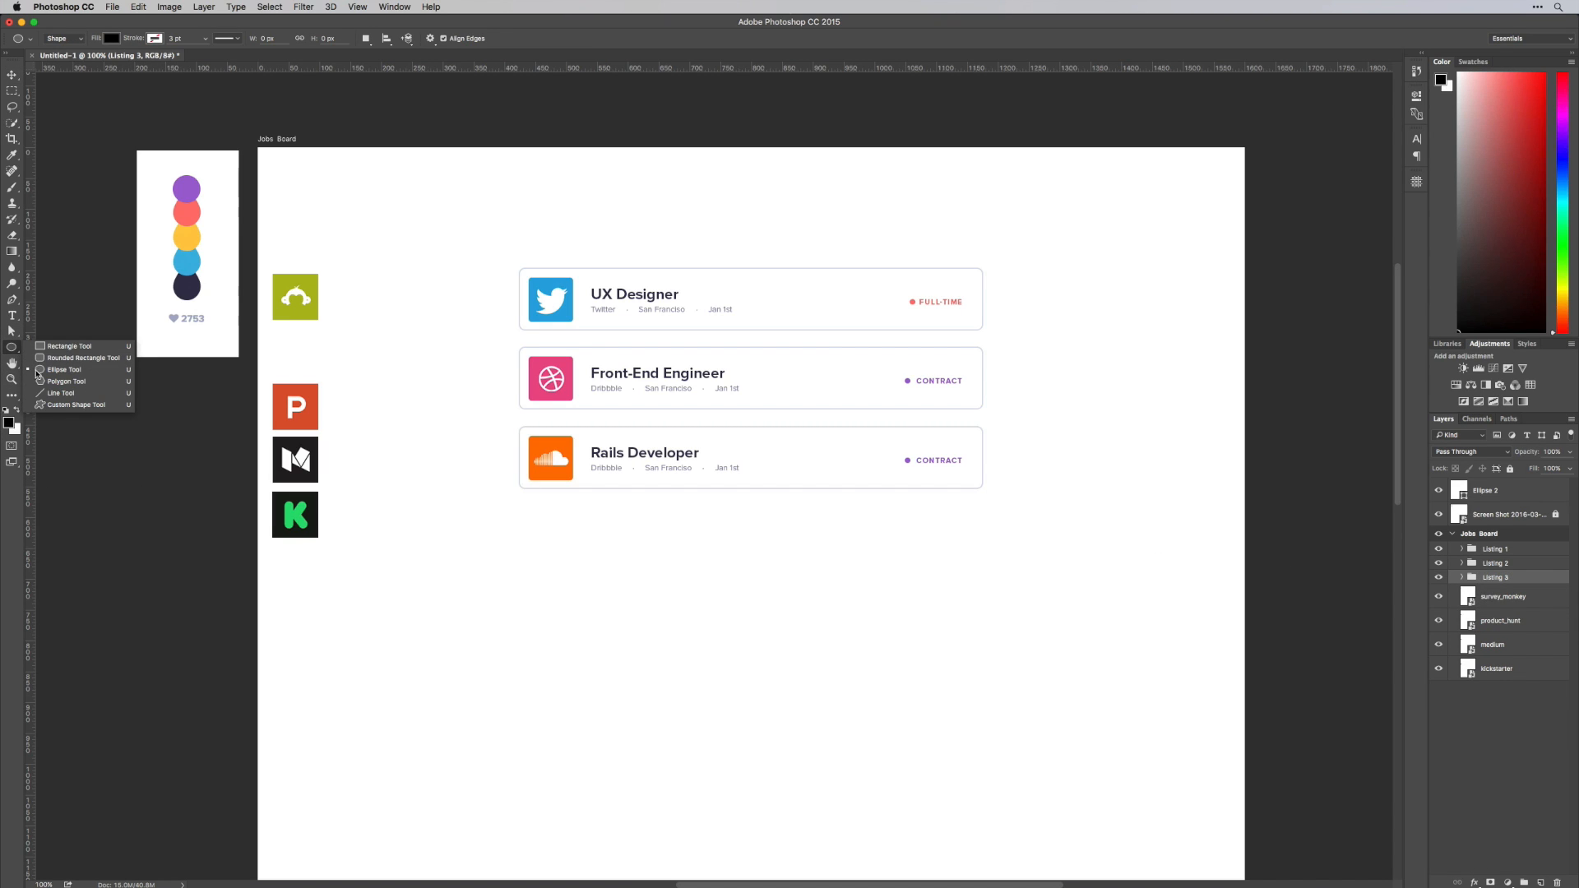
left_click(87, 395)
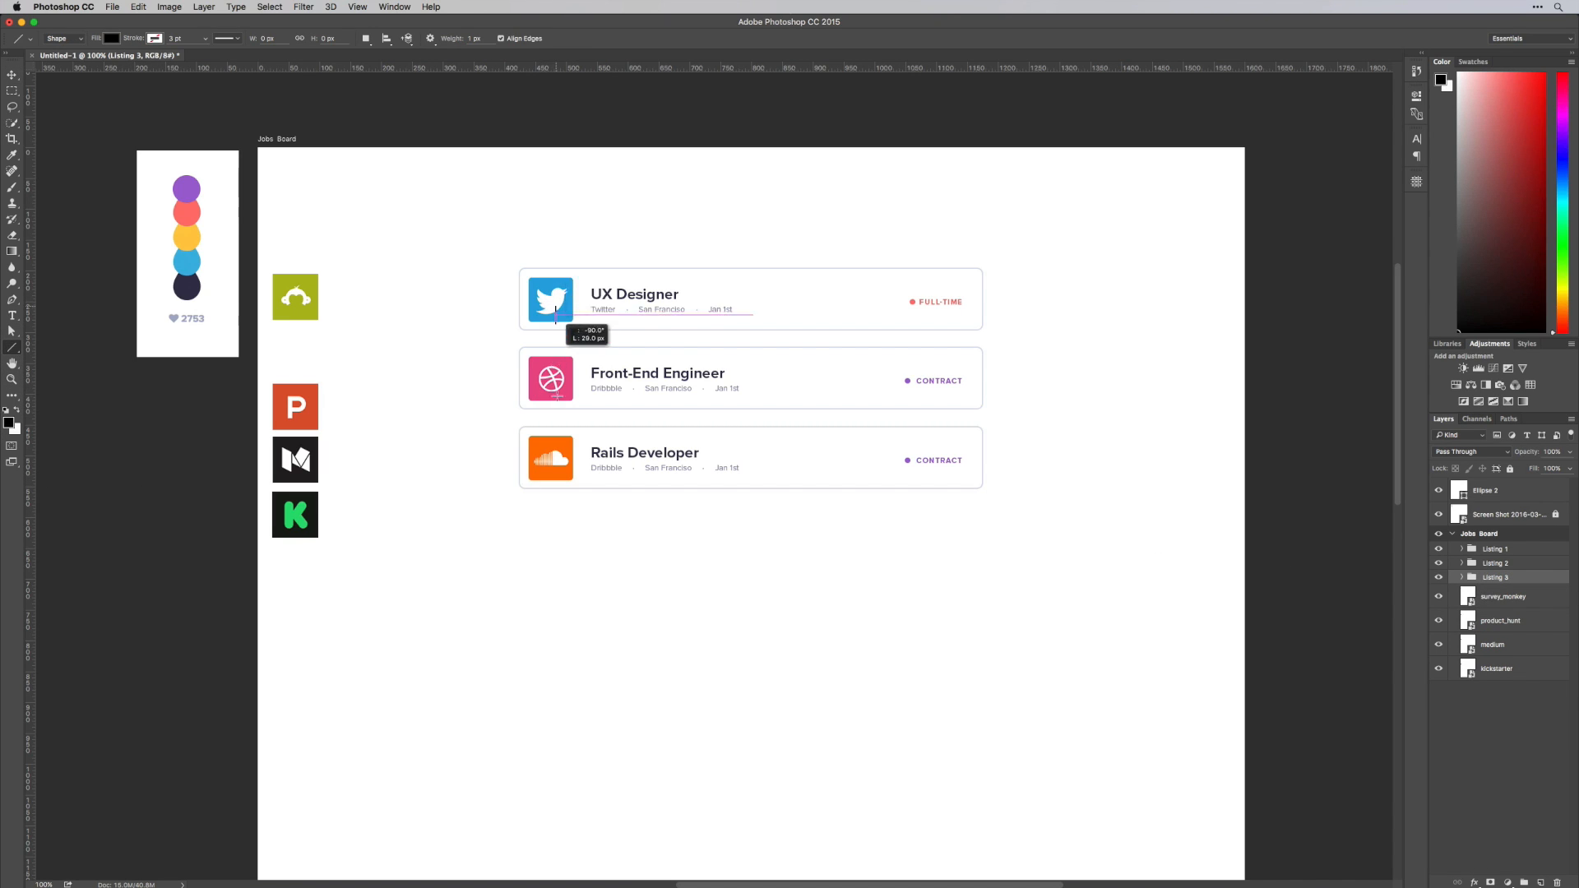
left_click_drag(556, 396, 551, 609)
key("super+z")
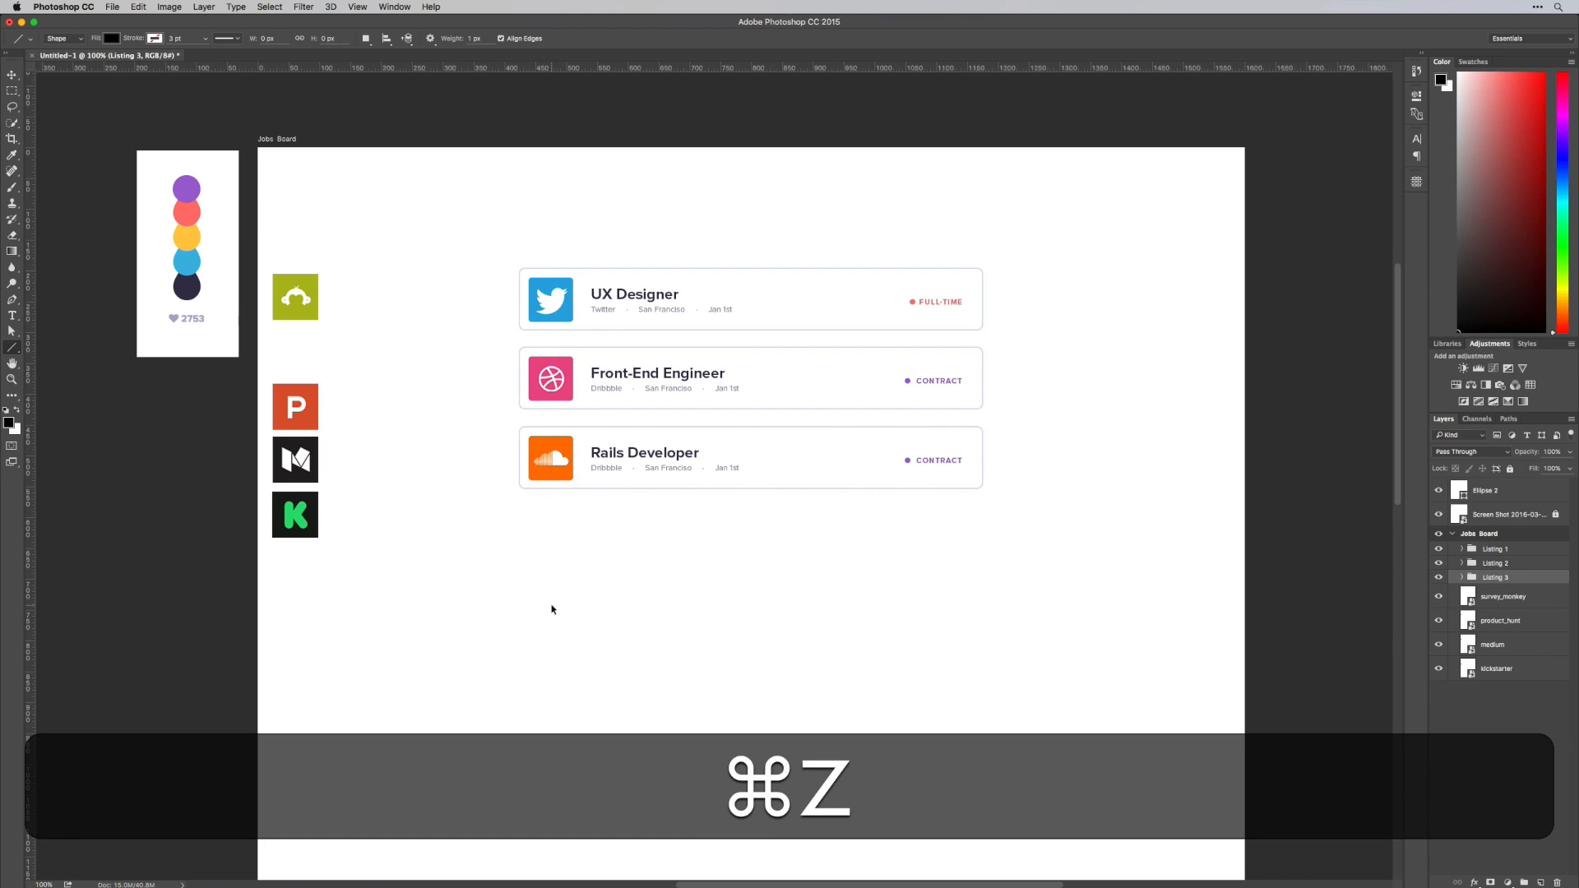
Draw a vertical rectangle 1 px wide and about 654 px tall from the Twitter logo down past the third card
right_click(12, 347)
left_click(58, 347)
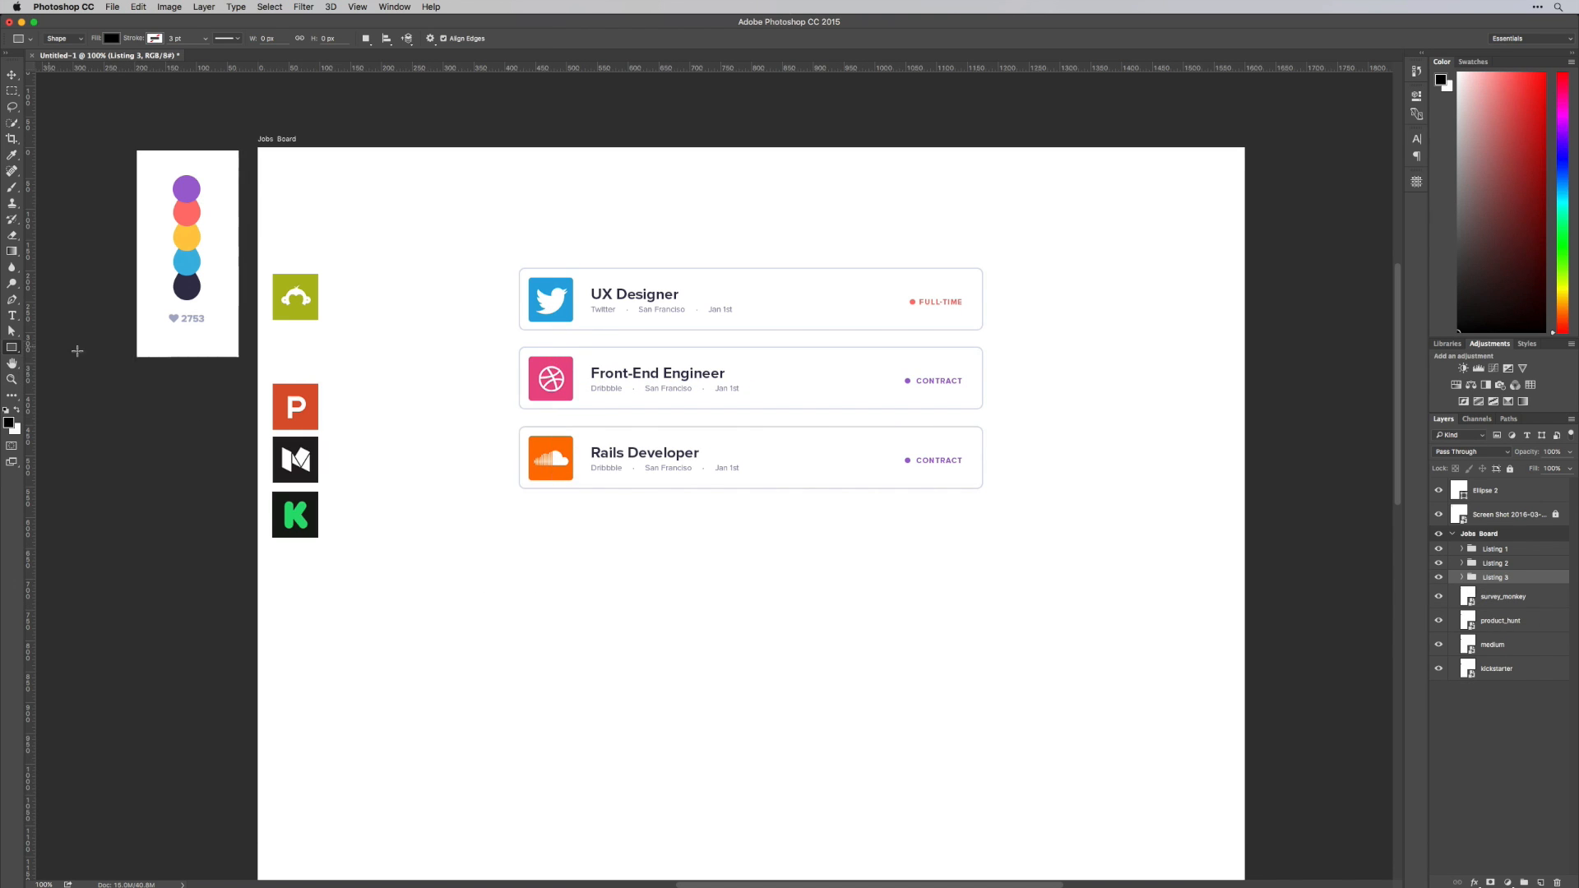
scroll(544, 319, "up", 1)
left_click_drag(548, 316, 548, 721)
key("v")
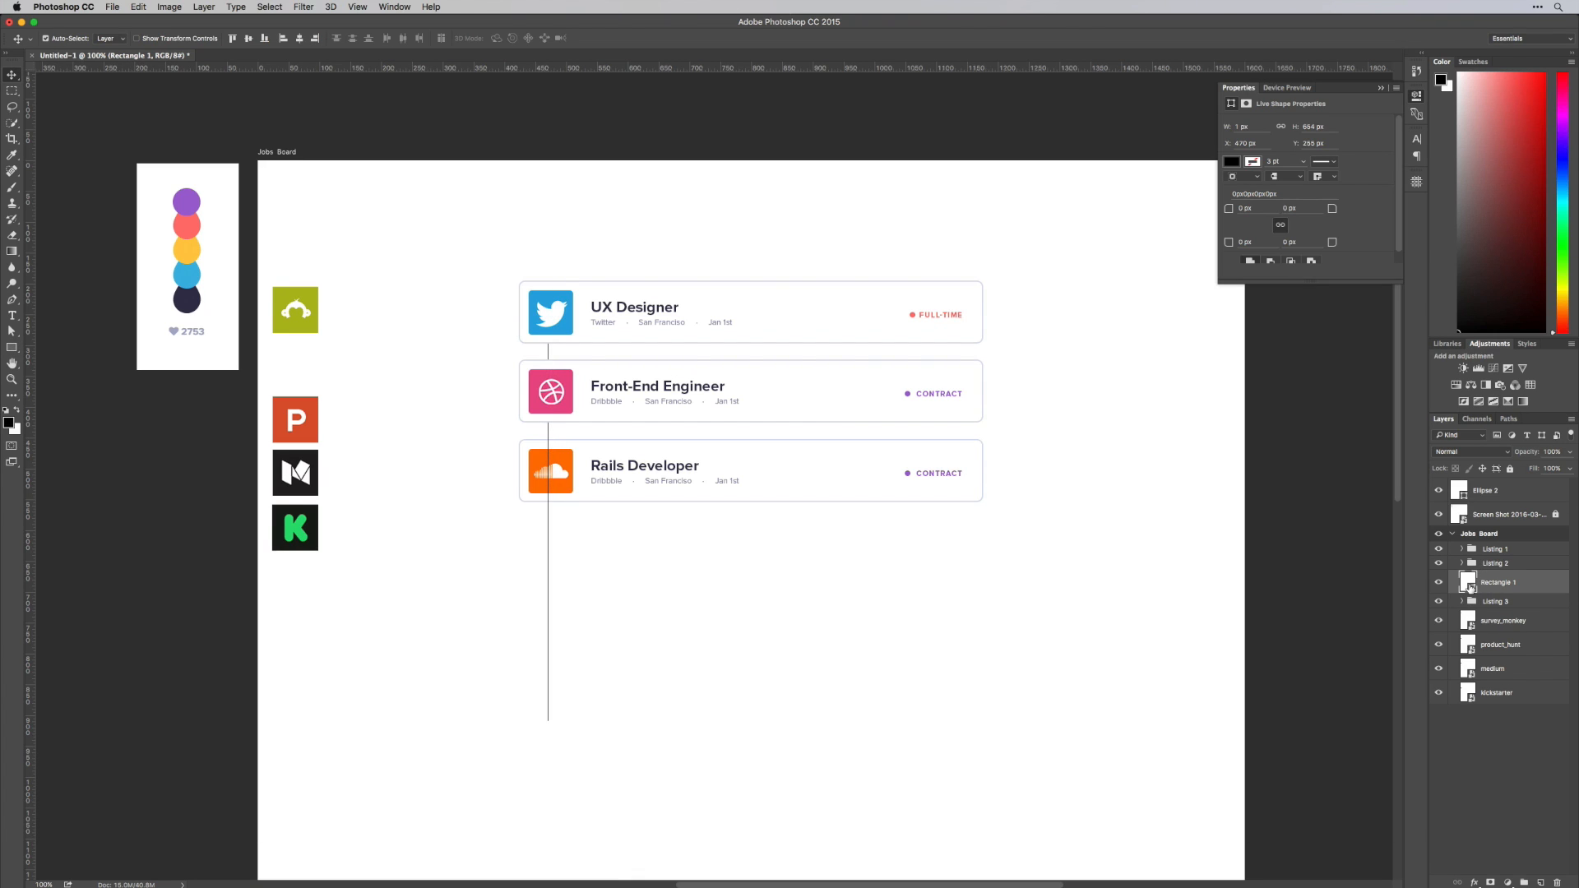
Recolour the thin vertical rectangle with the grey sampled from the card border, #d9dee9
double_click(1469, 582)
key("z")
key("shift+super+e")
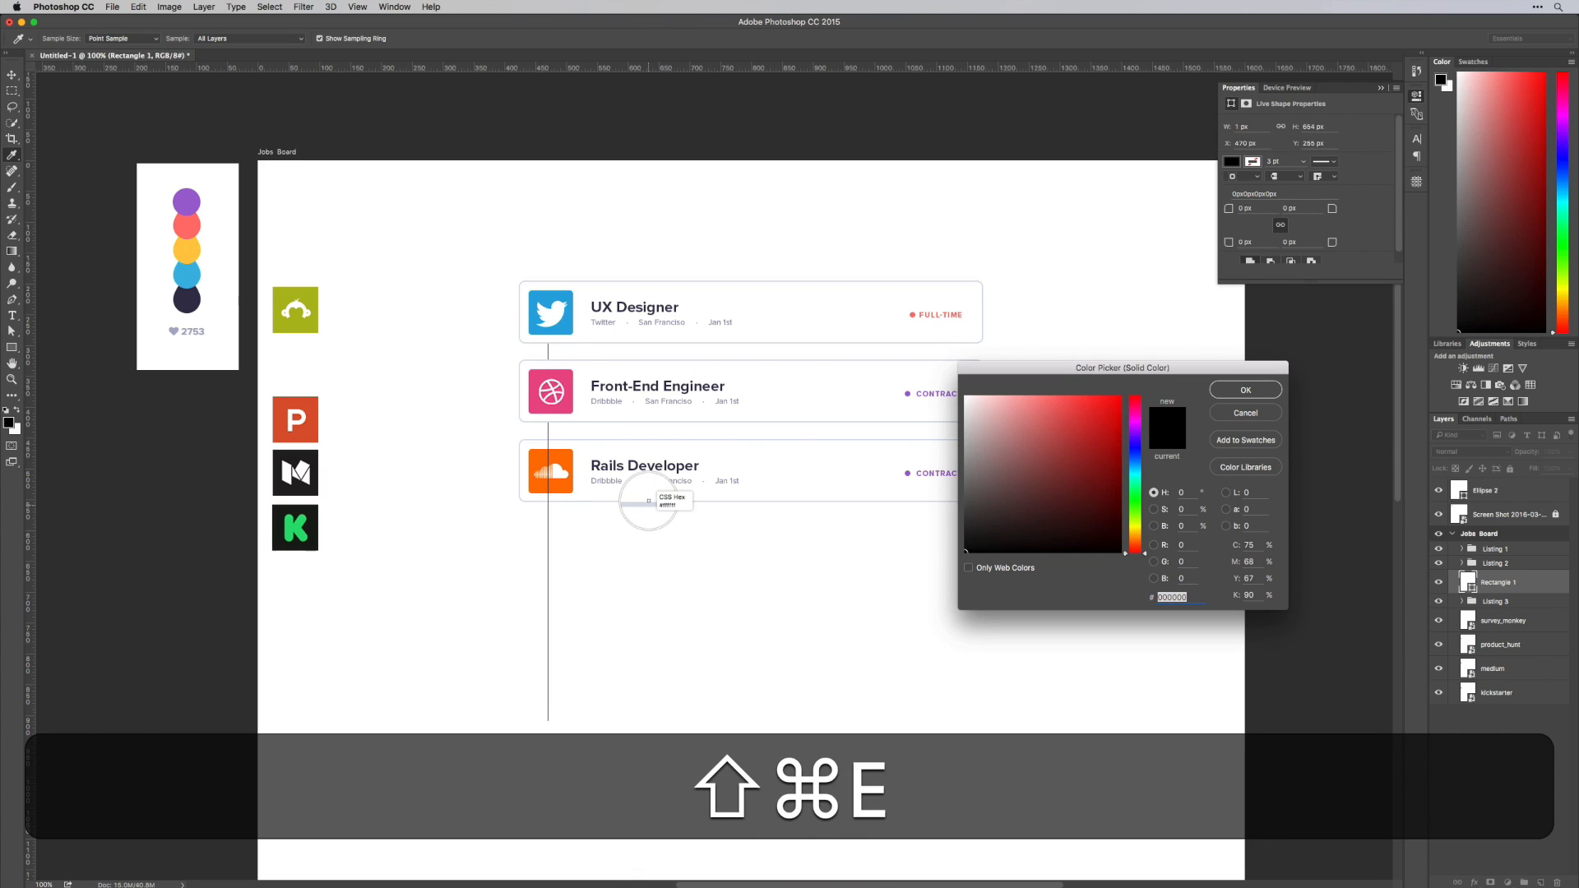
left_click(649, 502)
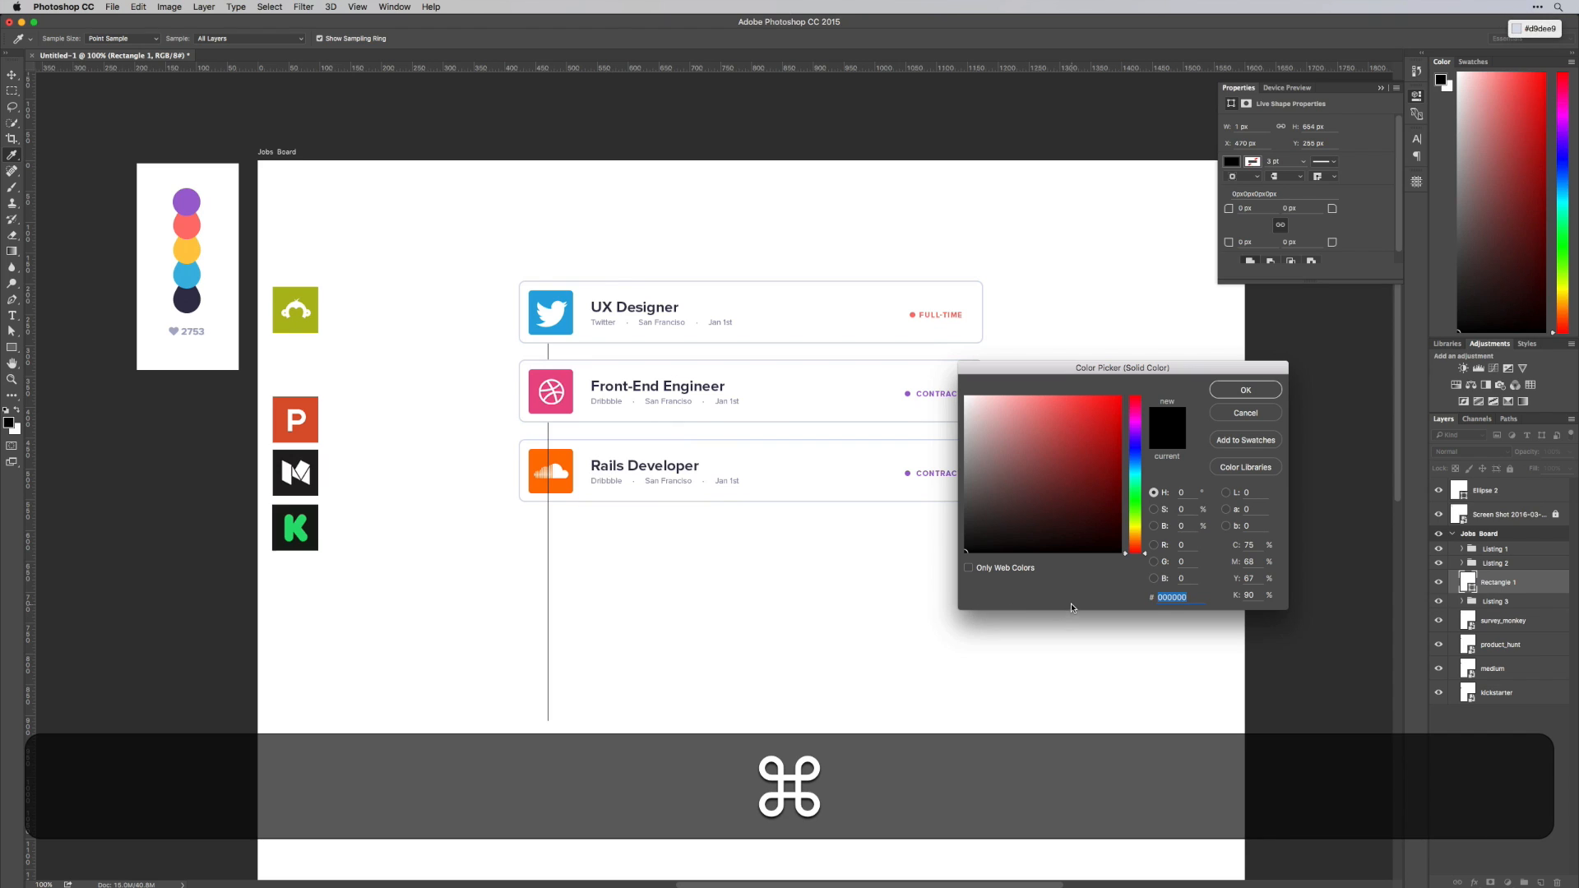
type("d9dee9")
key("super+Return")
Widen the thin vertical rectangle to 2 px
key("z")
left_click_drag(527, 563, 652, 512)
key("super+t")
key("v")
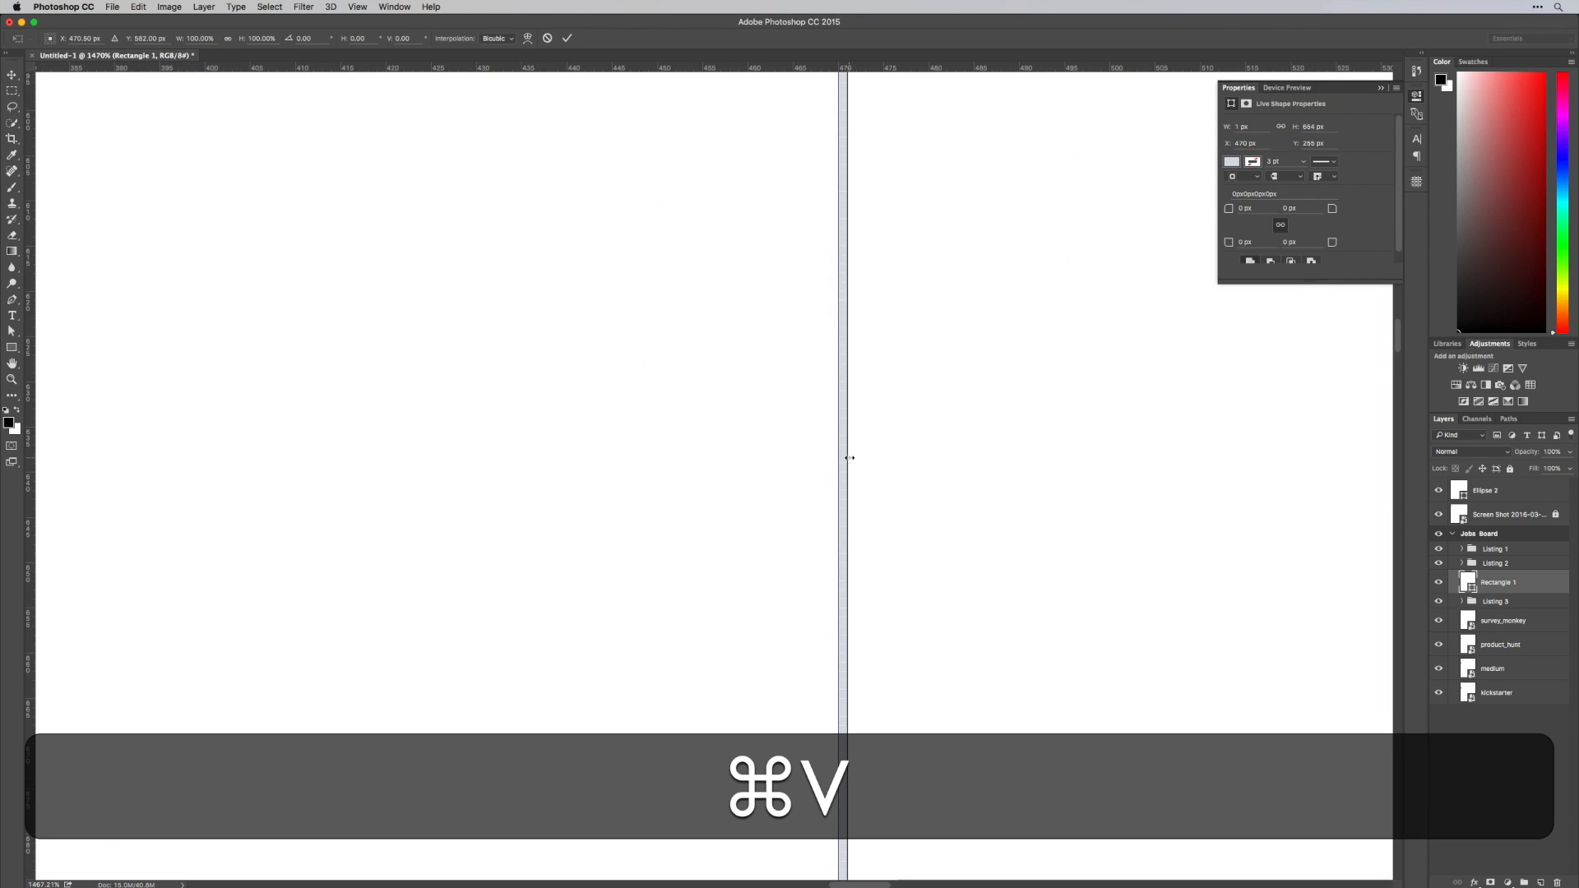
left_click_drag(849, 457, 853, 458)
key("super+Return")
Send the vertical line layer behind the Listing 3 group so it sits beneath all three cards
key("super+minus")
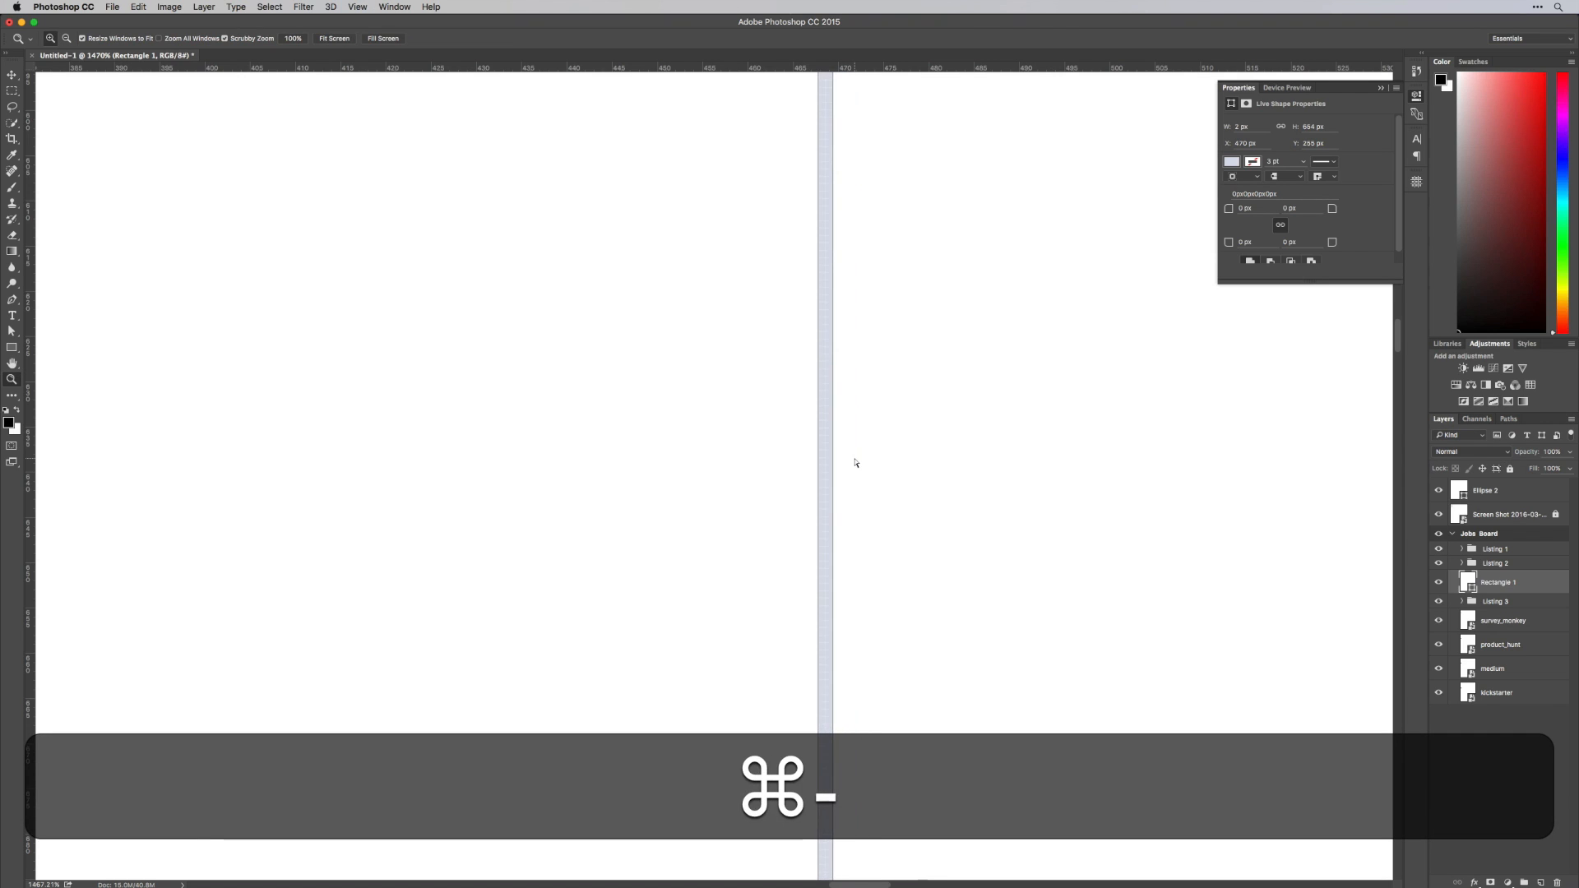
key("super+minus")
key("super+minus")
key("super+minus")
key("super+minus")
key("super+minus")
key("super+minus")
key("space")
left_click_drag(901, 448, 773, 582)
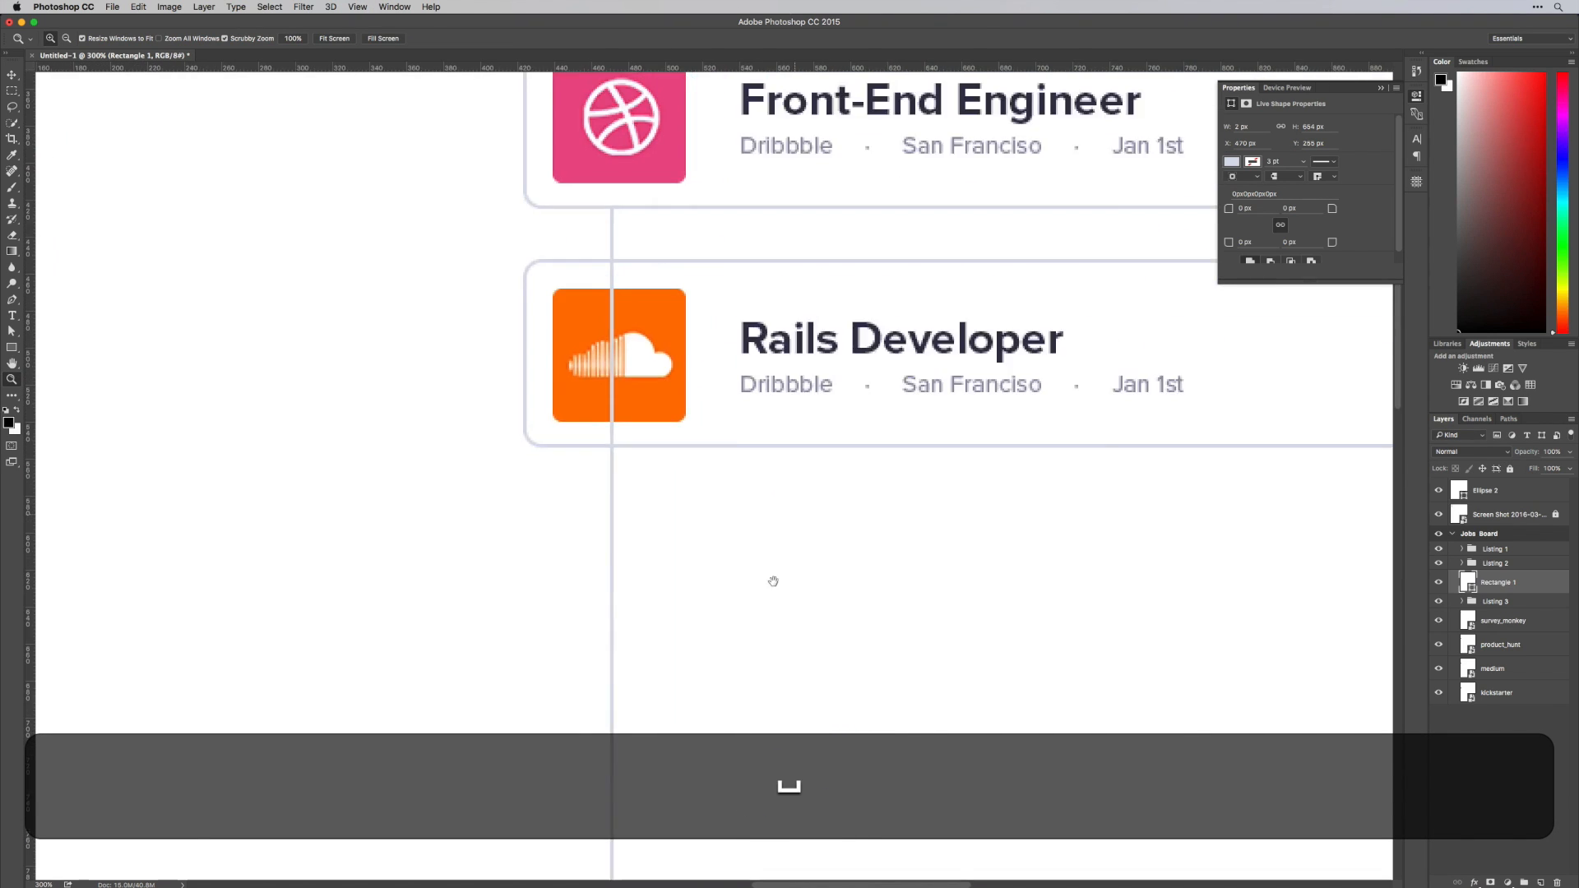
key("super+bracketleft")
key("super+minus")
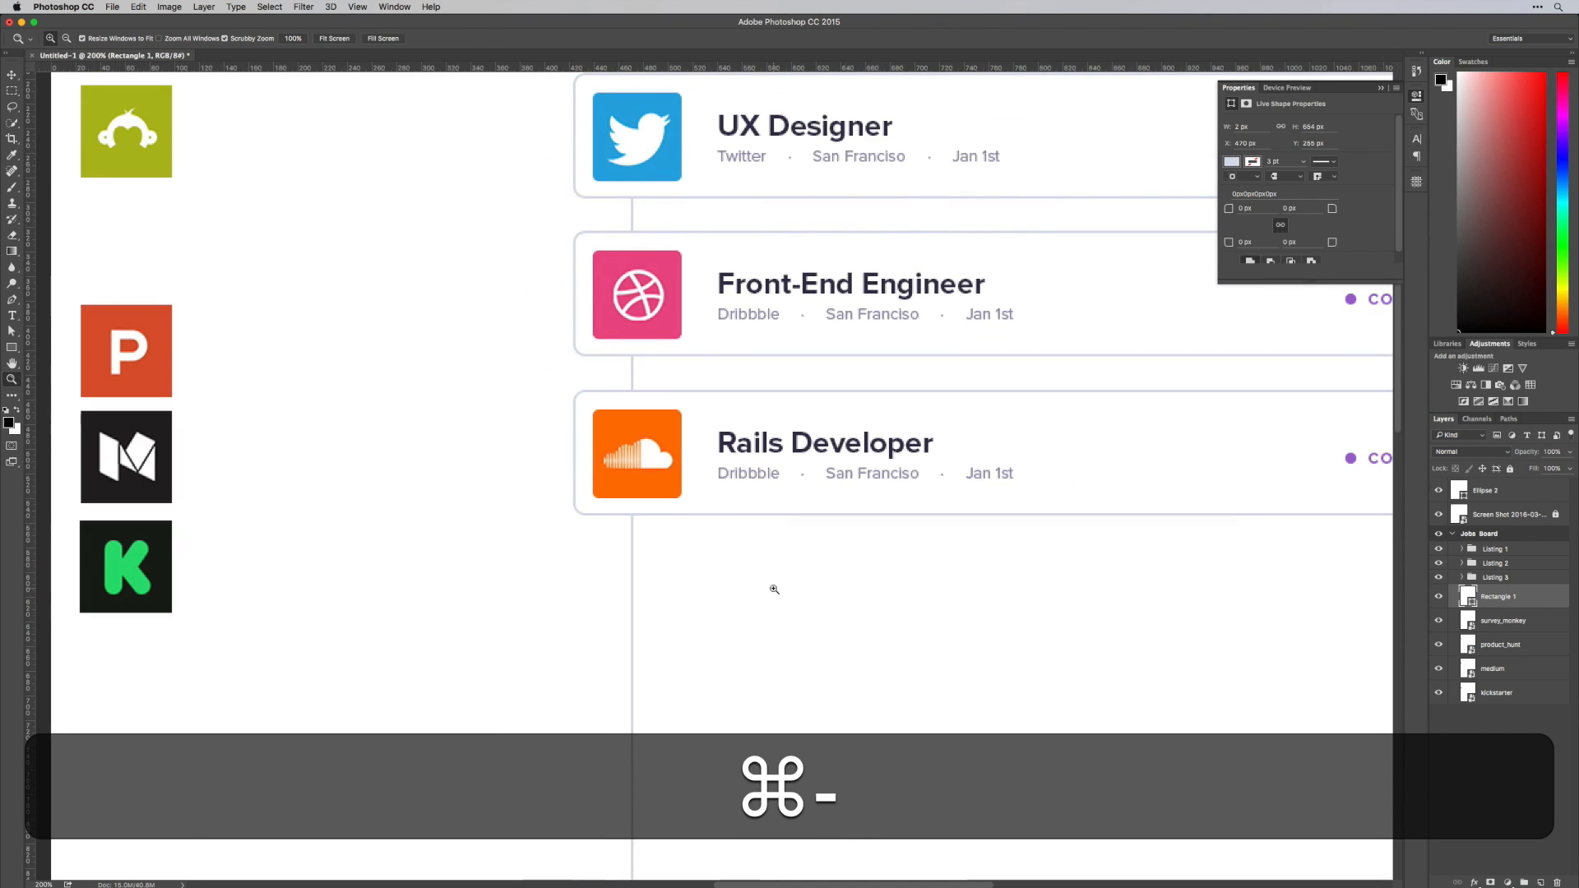
key("super+minus")
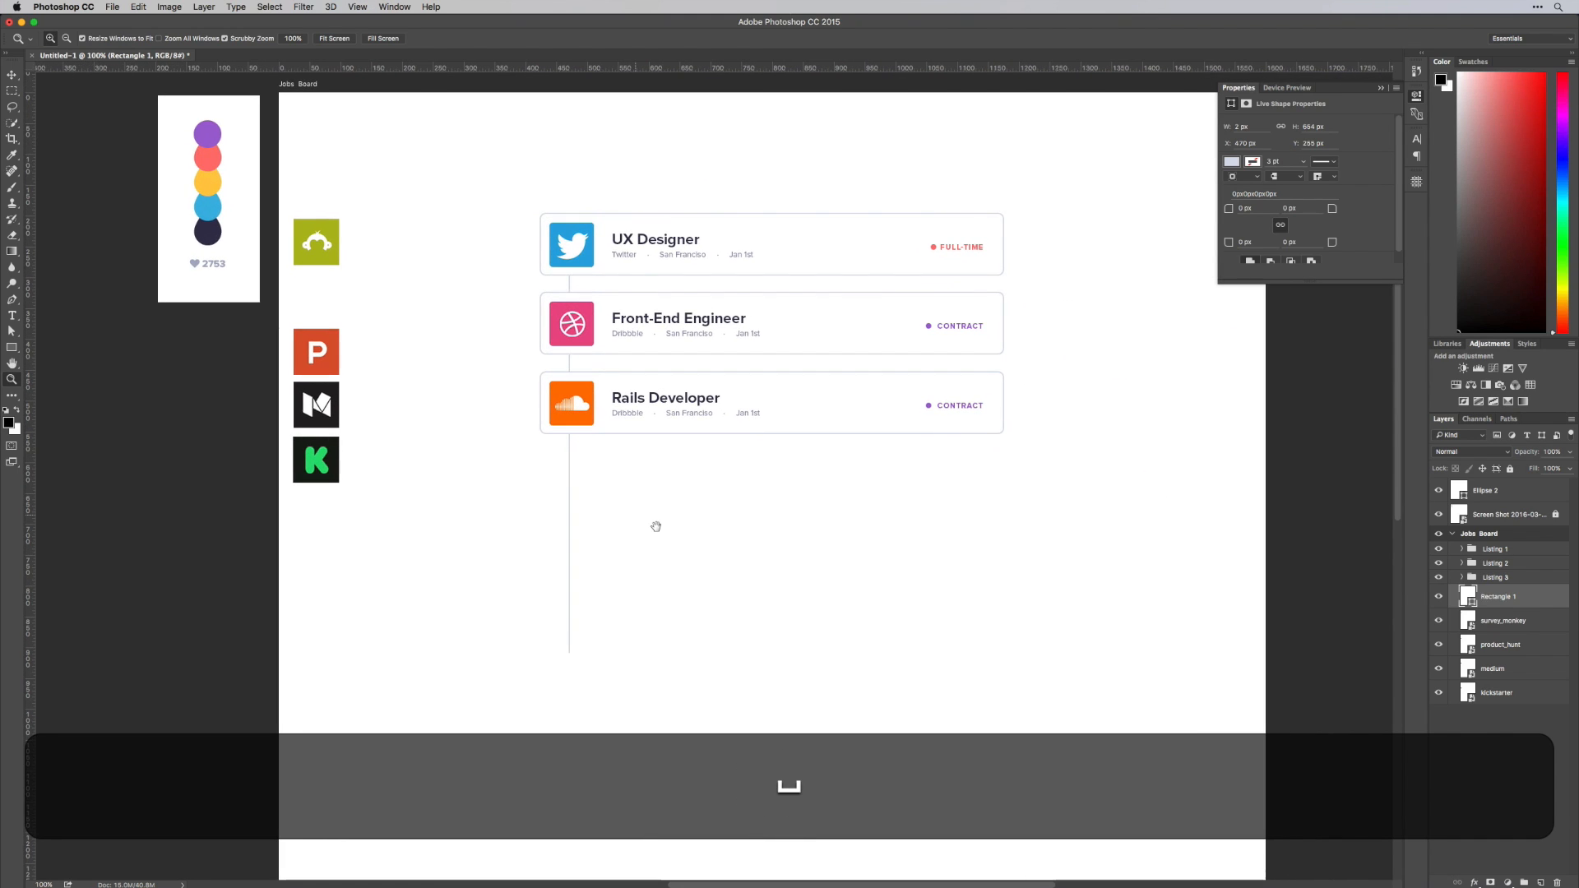
Nudge the vertical line to X 474 px, centred behind the company logos, and slightly down
key("shift+Right")
key("shift+v")
key("shift+Right")
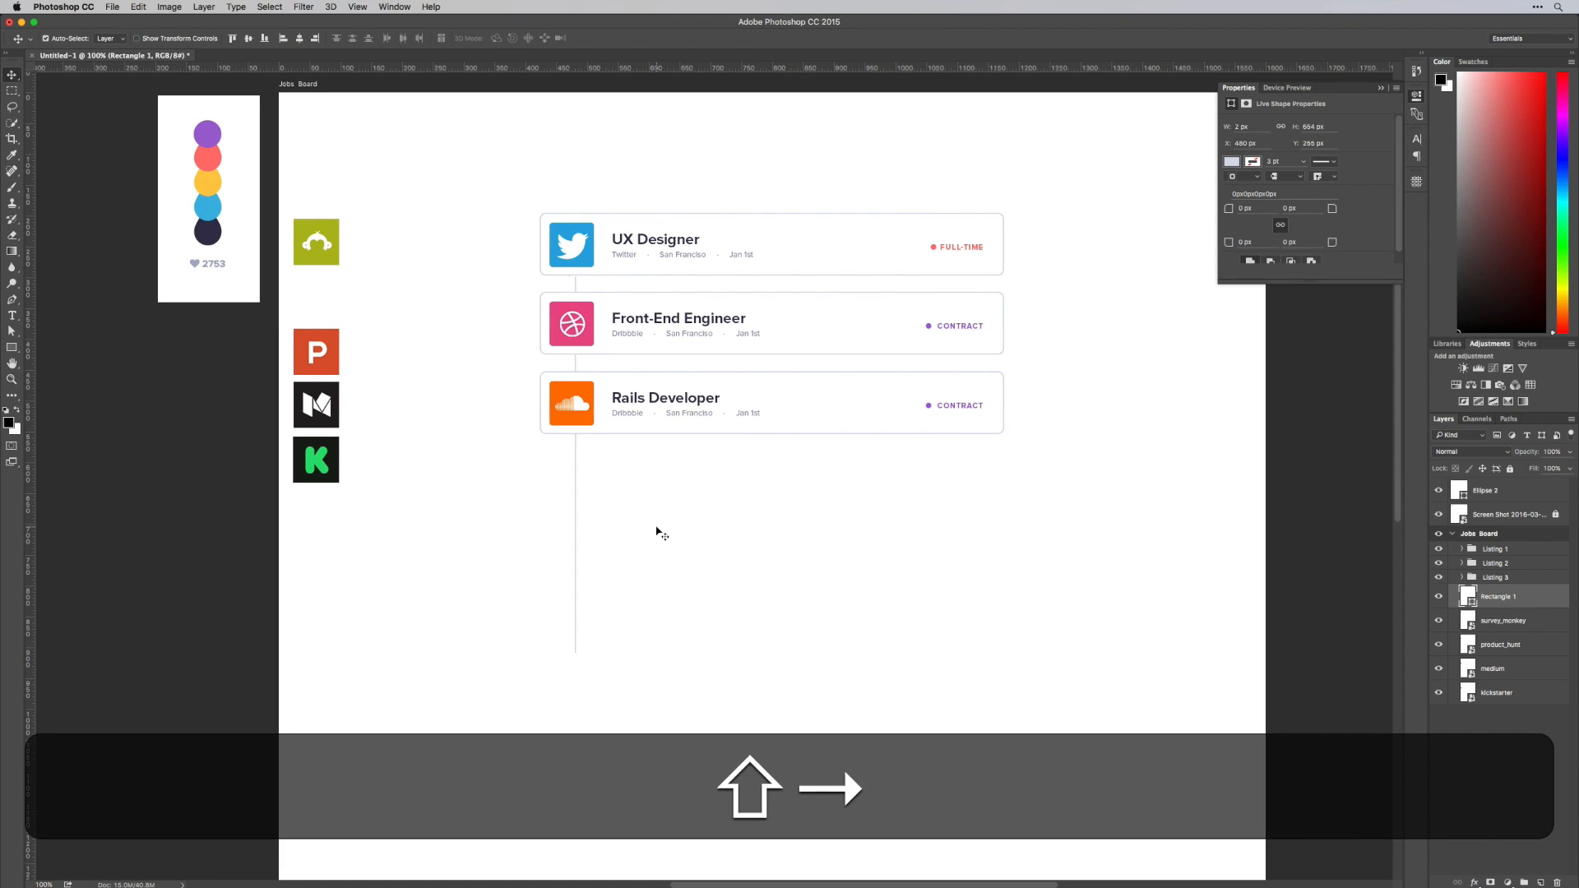
key("shift+Right")
key("shift+Left")
key("Down")
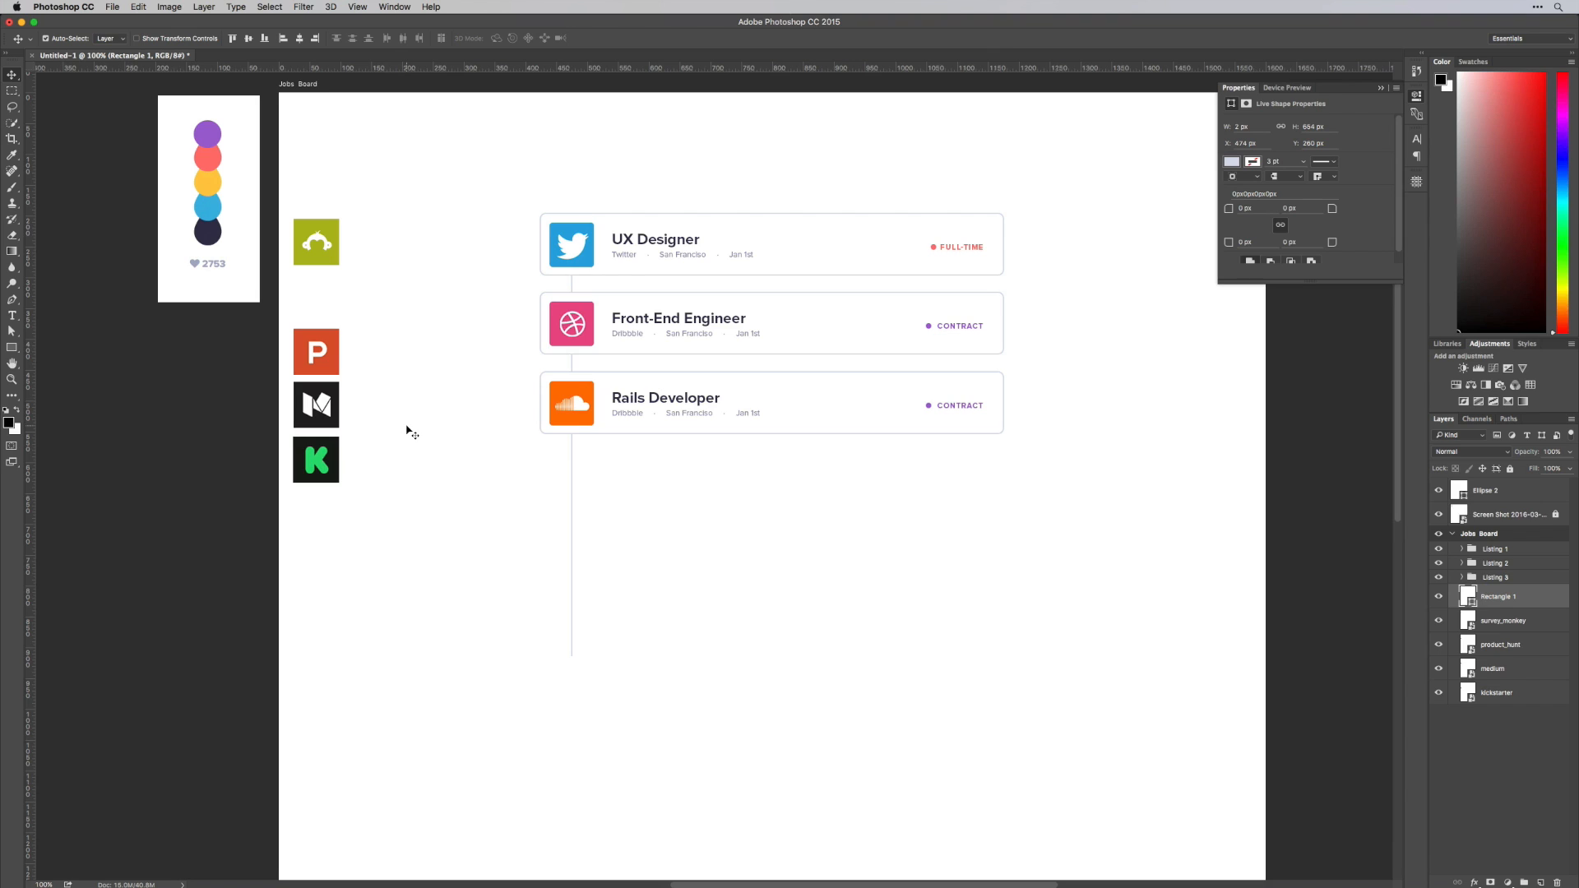
Draw a pill-shaped rounded rectangle 141 by 50 px over the vertical line, below the Rails Developer card
key("super+equal")
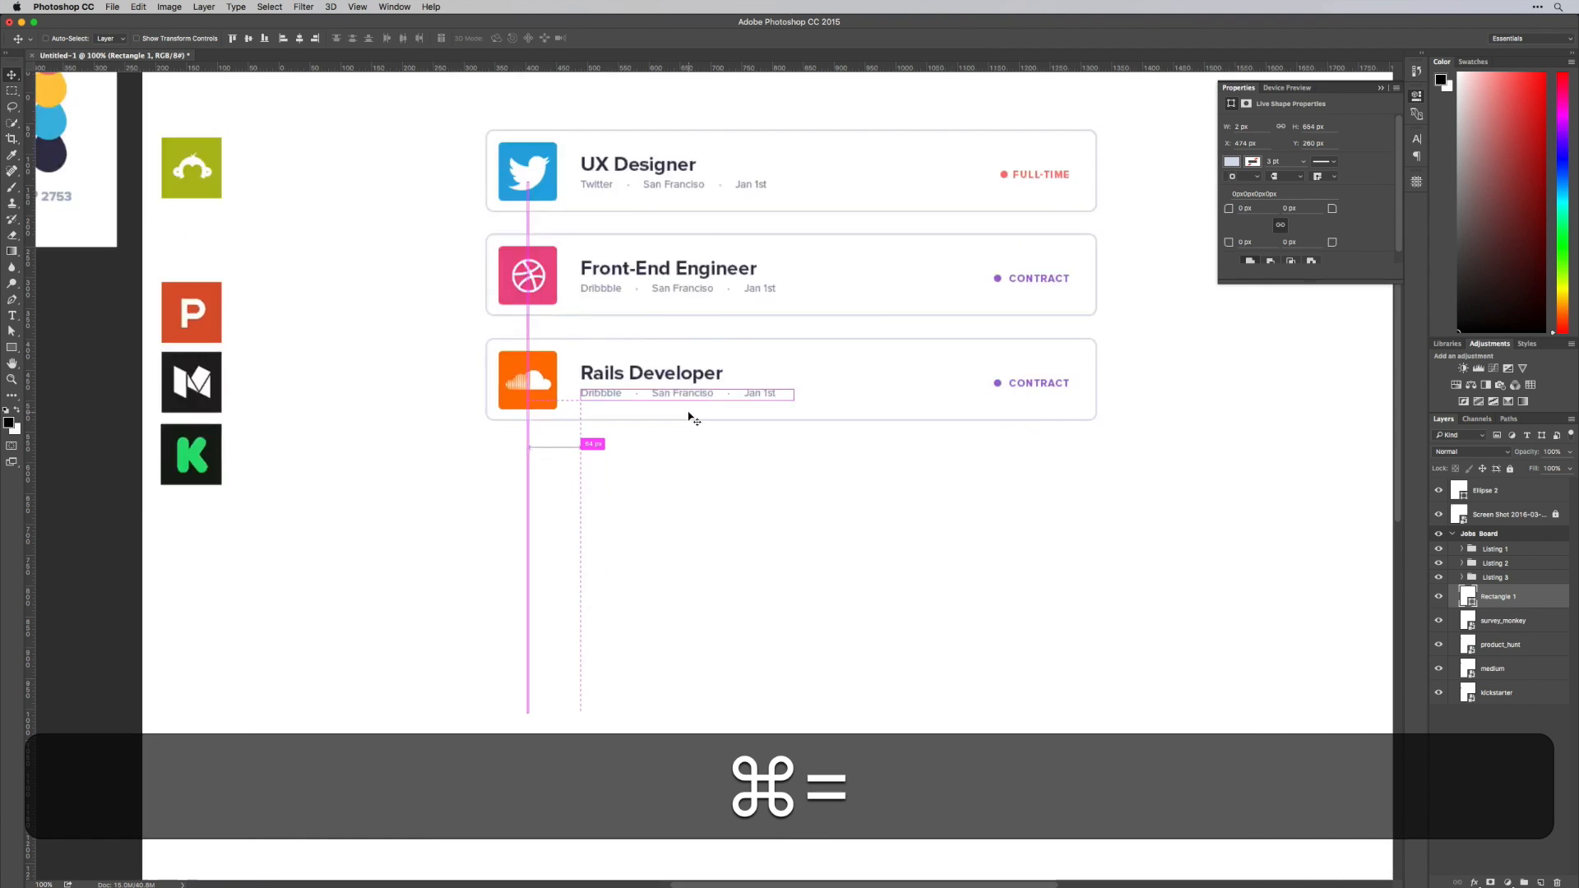
left_click_drag(536, 504, 703, 466)
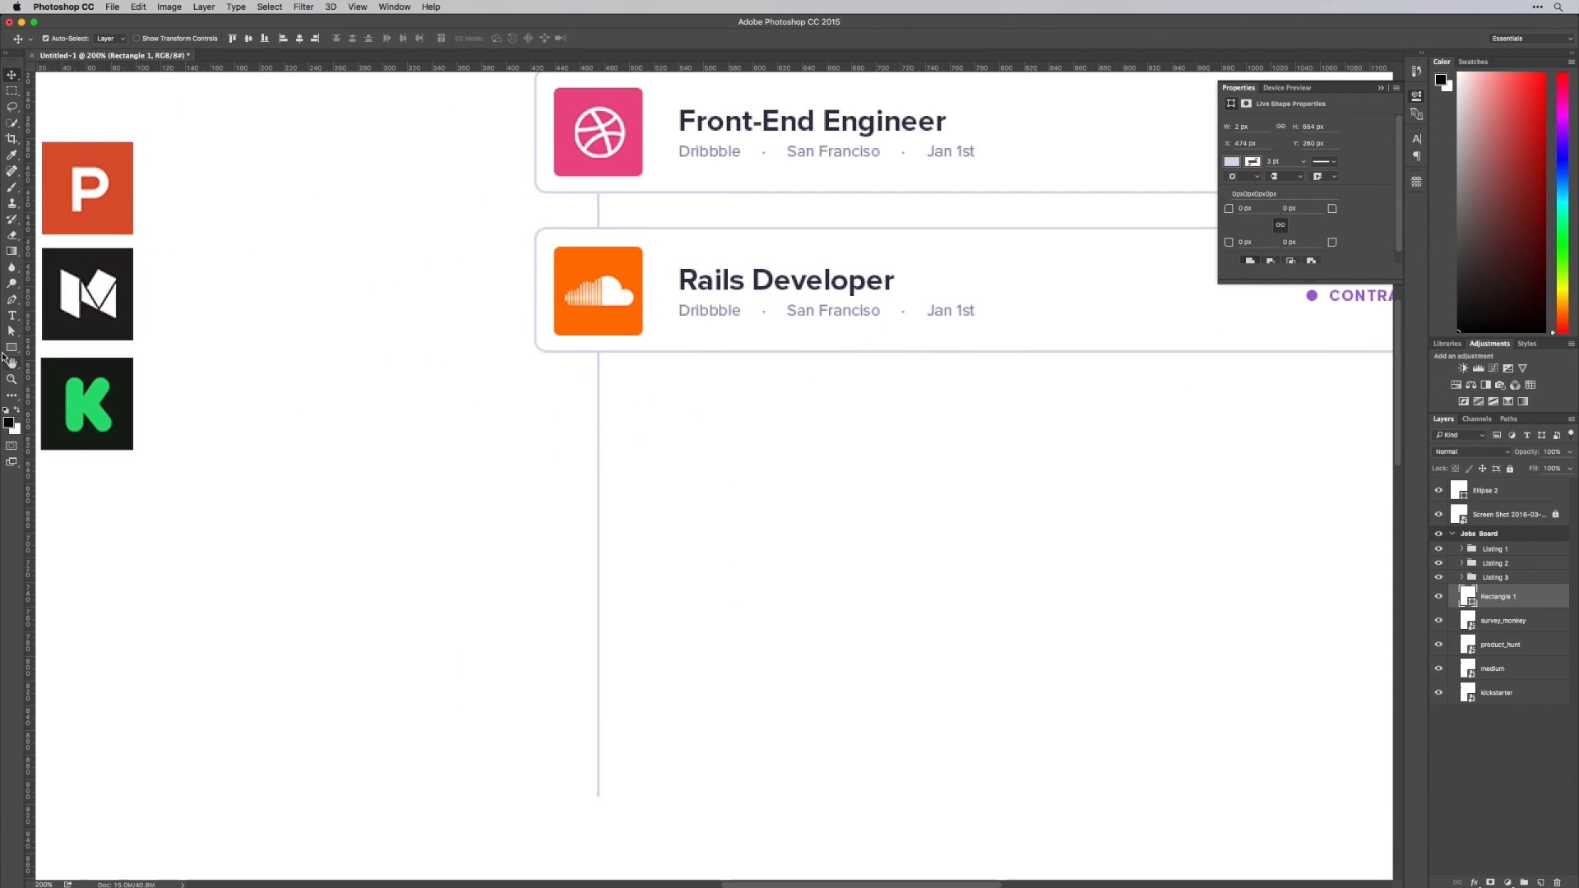
left_click_drag(12, 347, 67, 365)
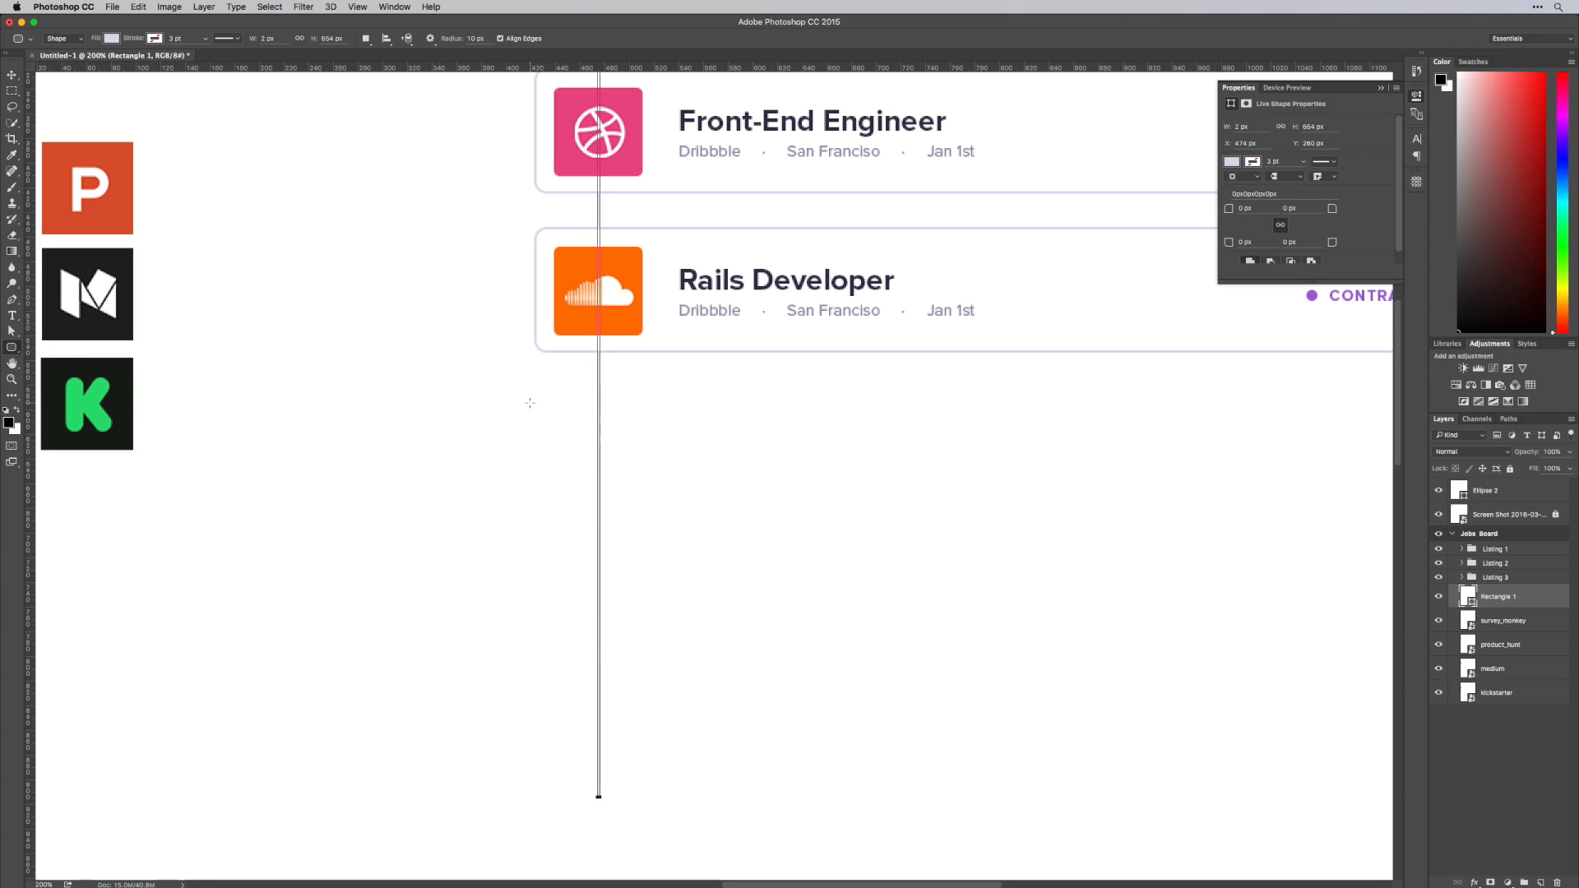
left_click_drag(533, 408, 708, 478)
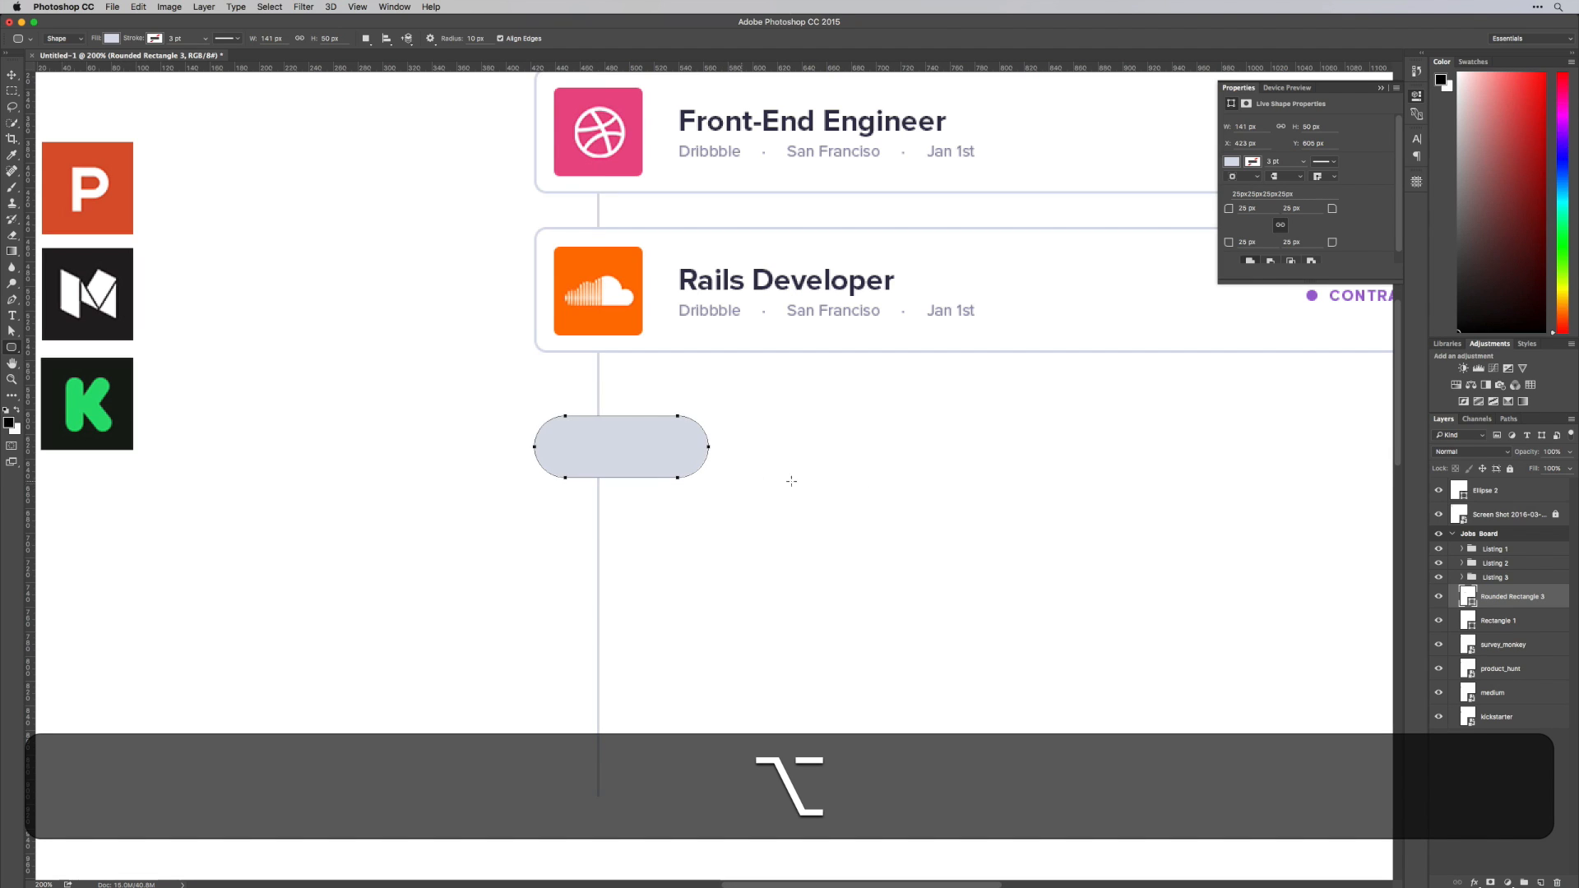
Fill the pill shape with the white sampled from the card background
double_click(1468, 596)
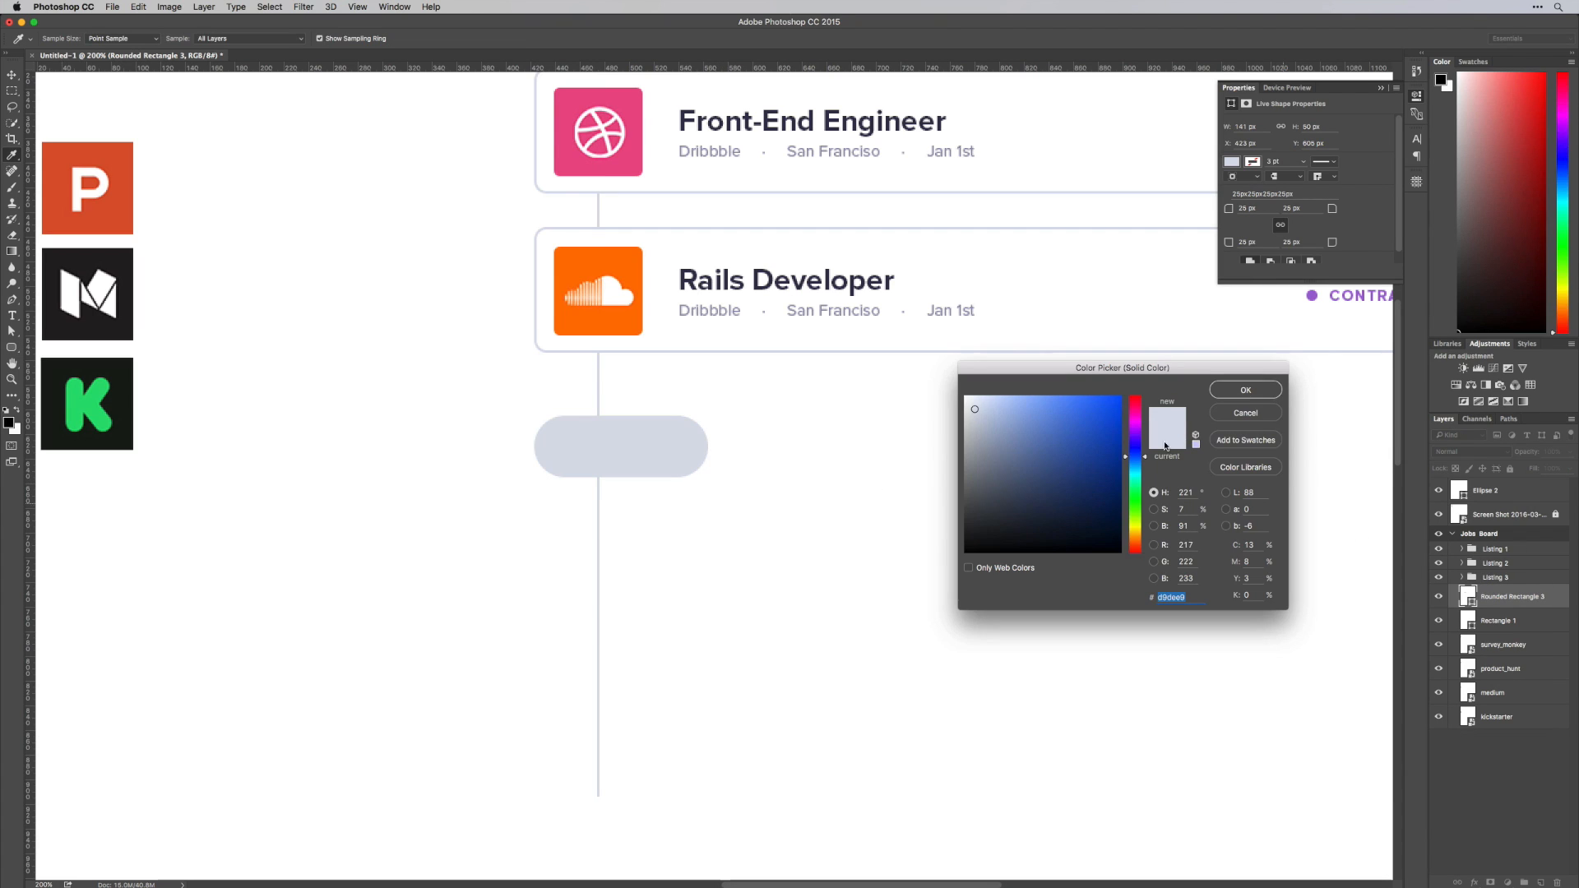
left_click(1047, 330)
key("Return")
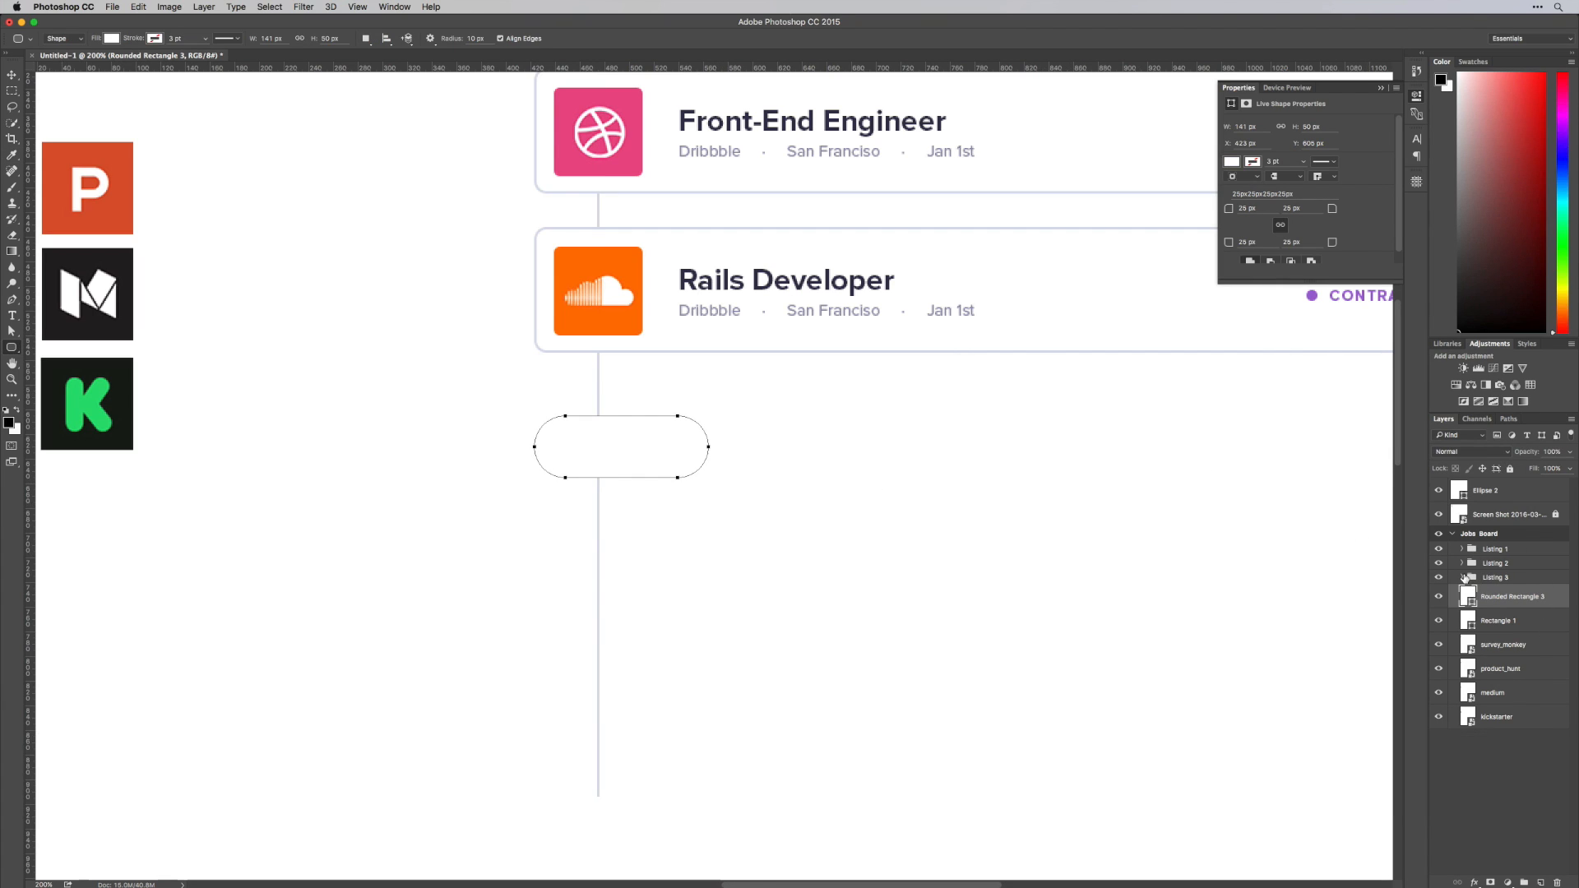
Add a 2 px outside stroke in the cards' light grey-blue border colour to the pill shape
double_click(1504, 608)
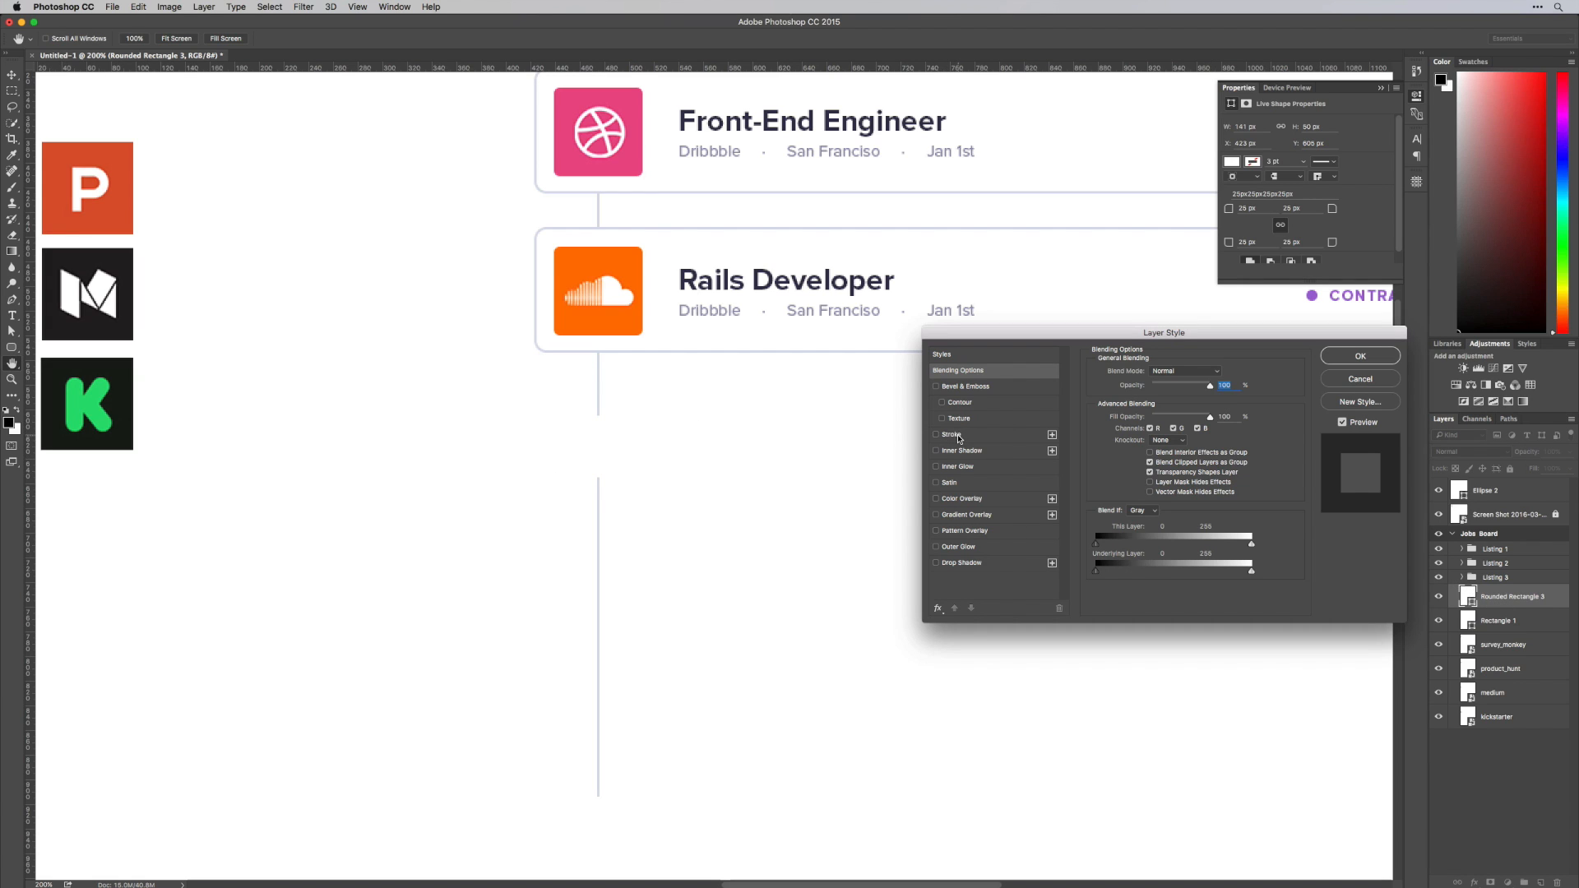
left_click(954, 434)
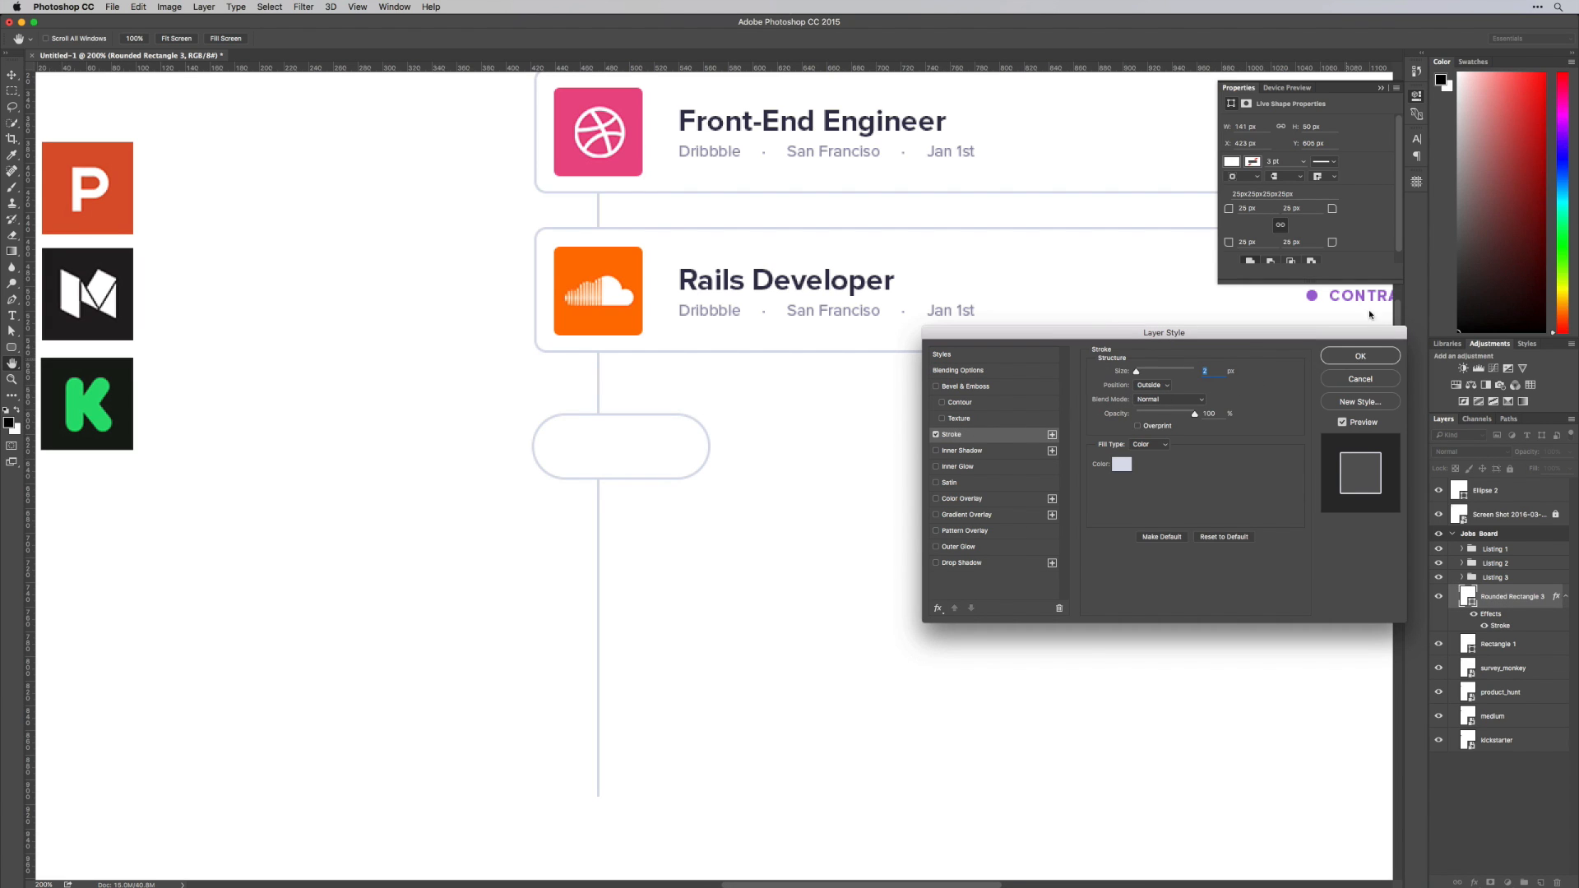
key("Return")
left_click(1418, 97)
key("v")
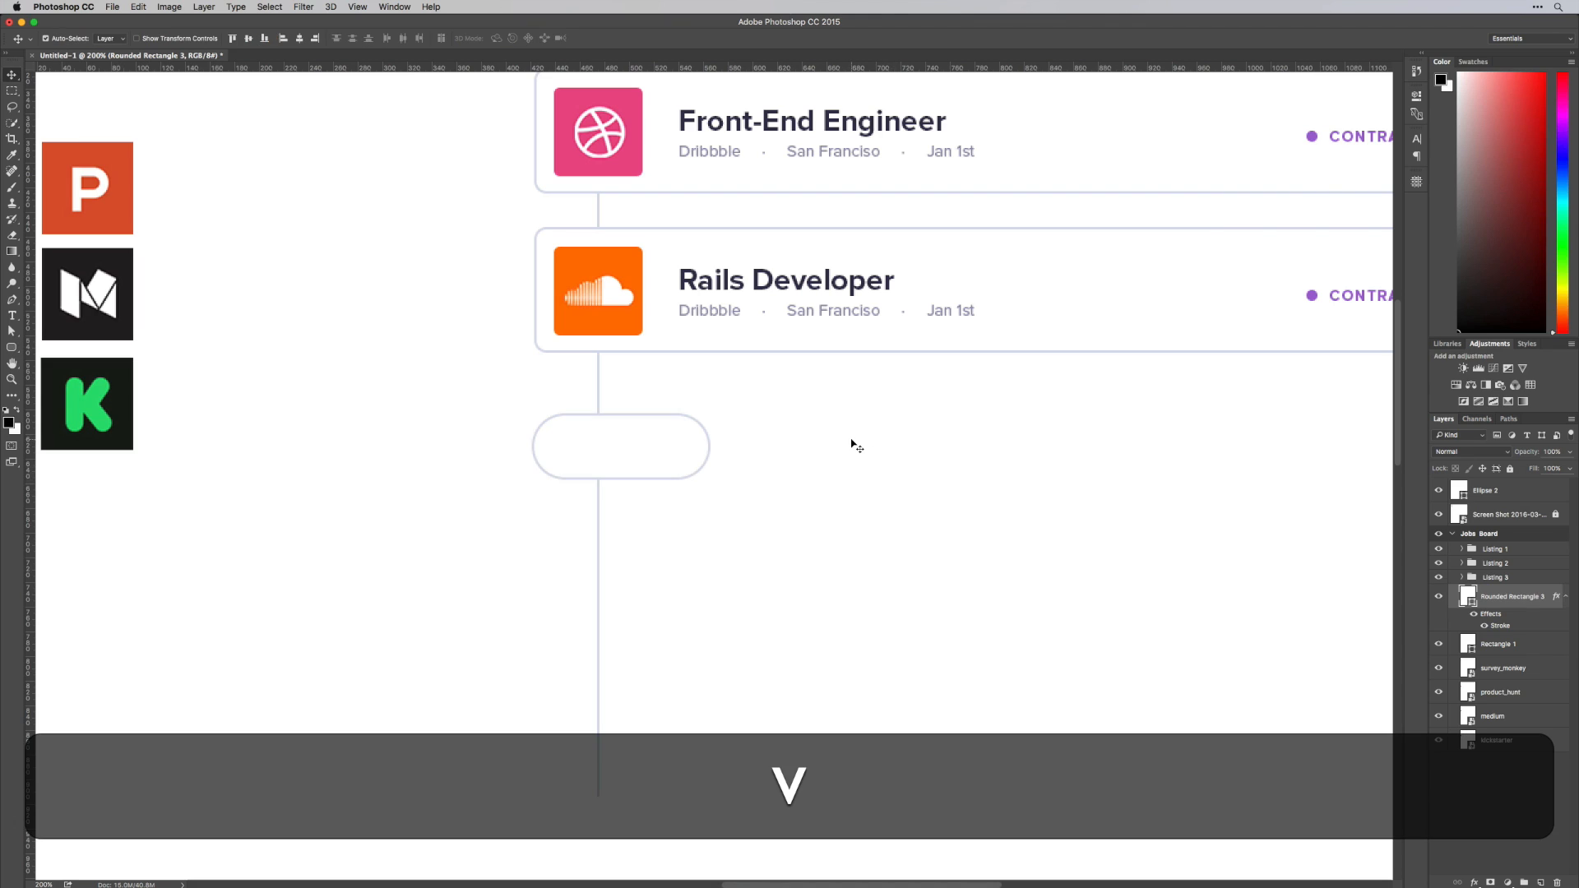
left_click(852, 443)
key("alt")
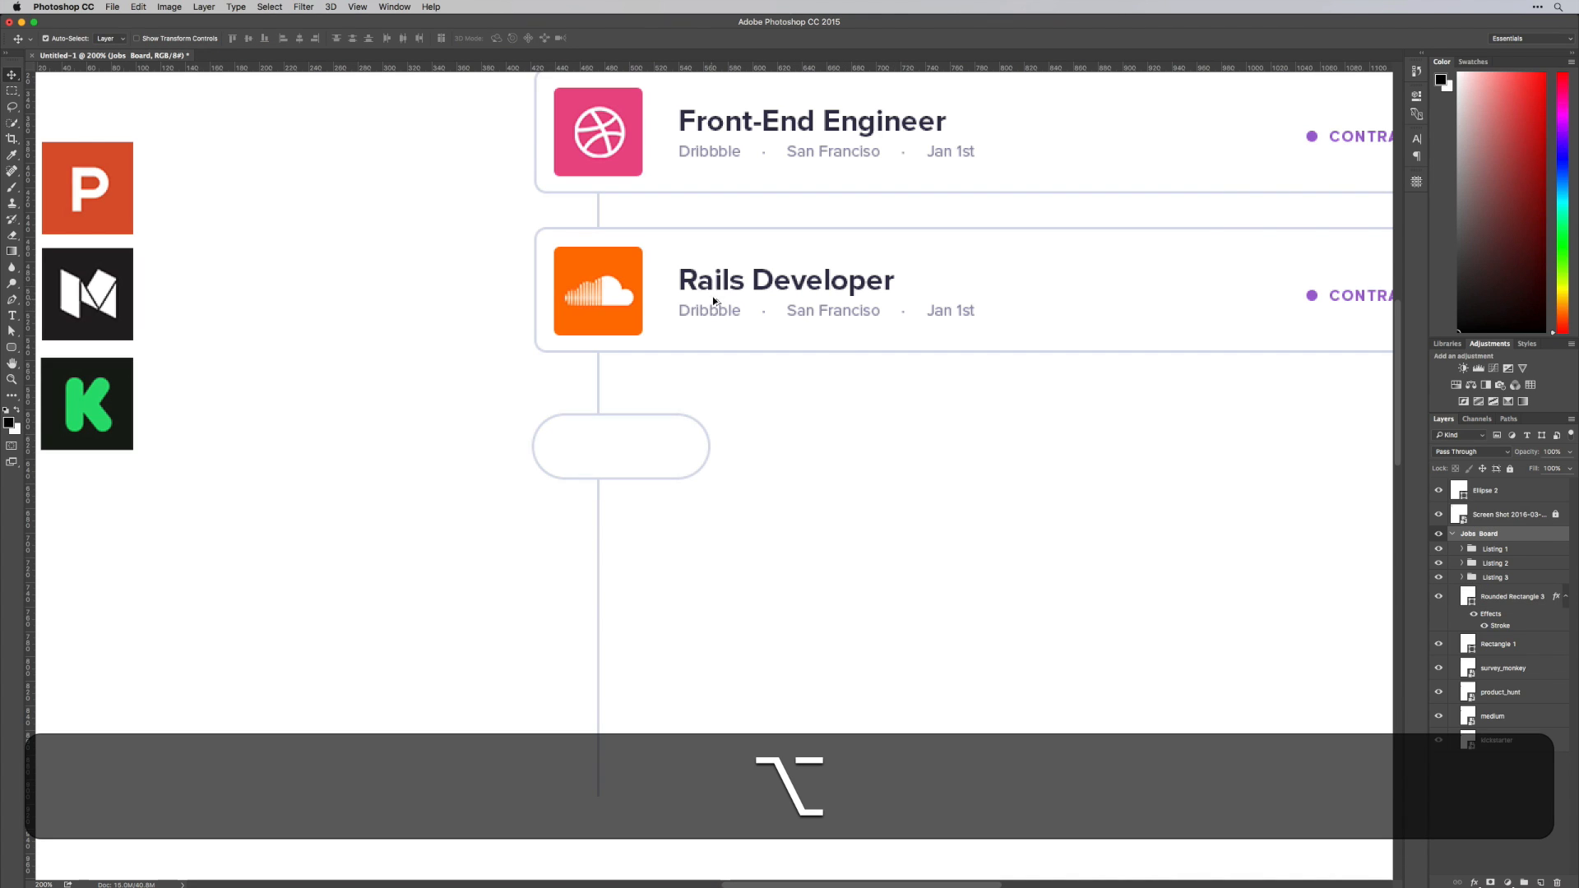
left_click_drag(713, 298, 731, 429)
key("alt+super+z")
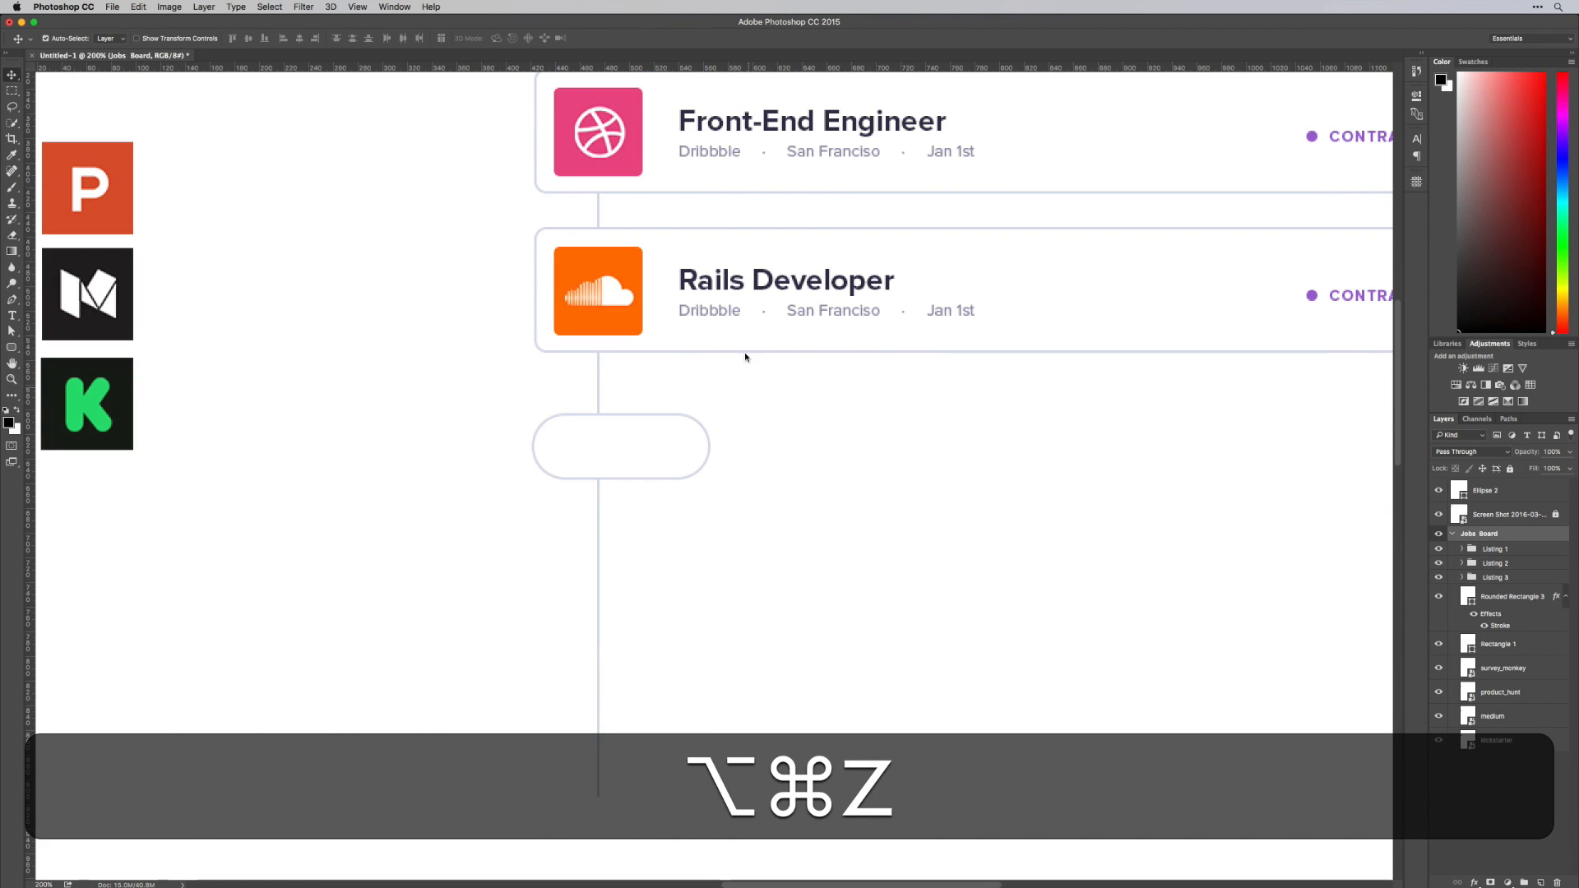
Duplicate the Rails Developer title, move the copy's layer out of Listing 3 to just above the pill layer, and place it over the pill
key("alt")
left_click_drag(730, 290, 816, 523)
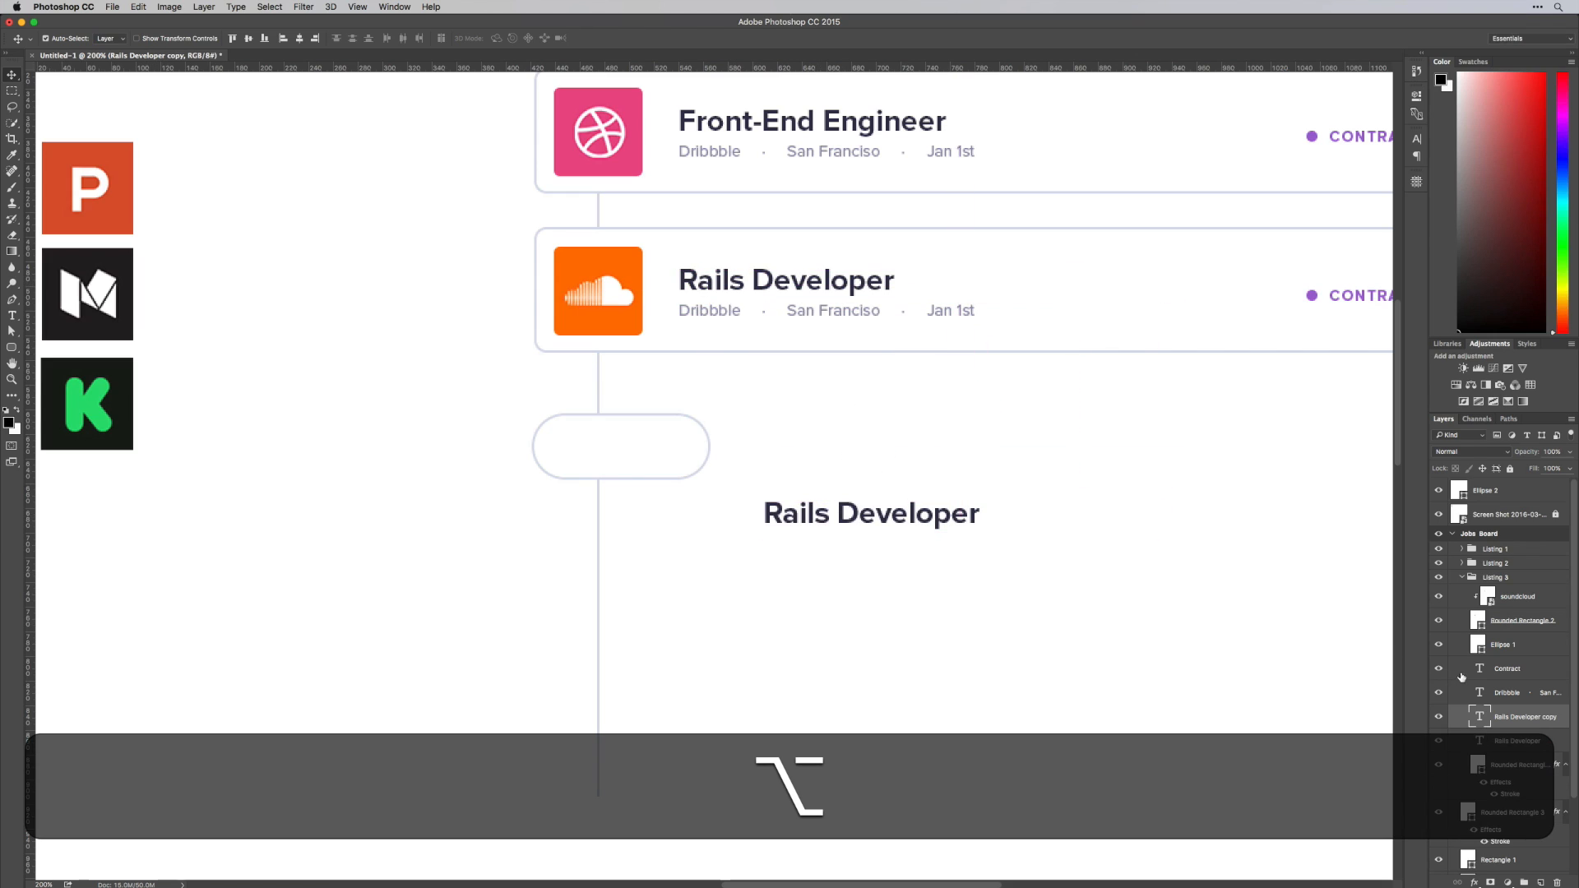
left_click_drag(1492, 726, 1484, 613)
left_click(1462, 601)
left_click_drag(869, 517, 673, 454)
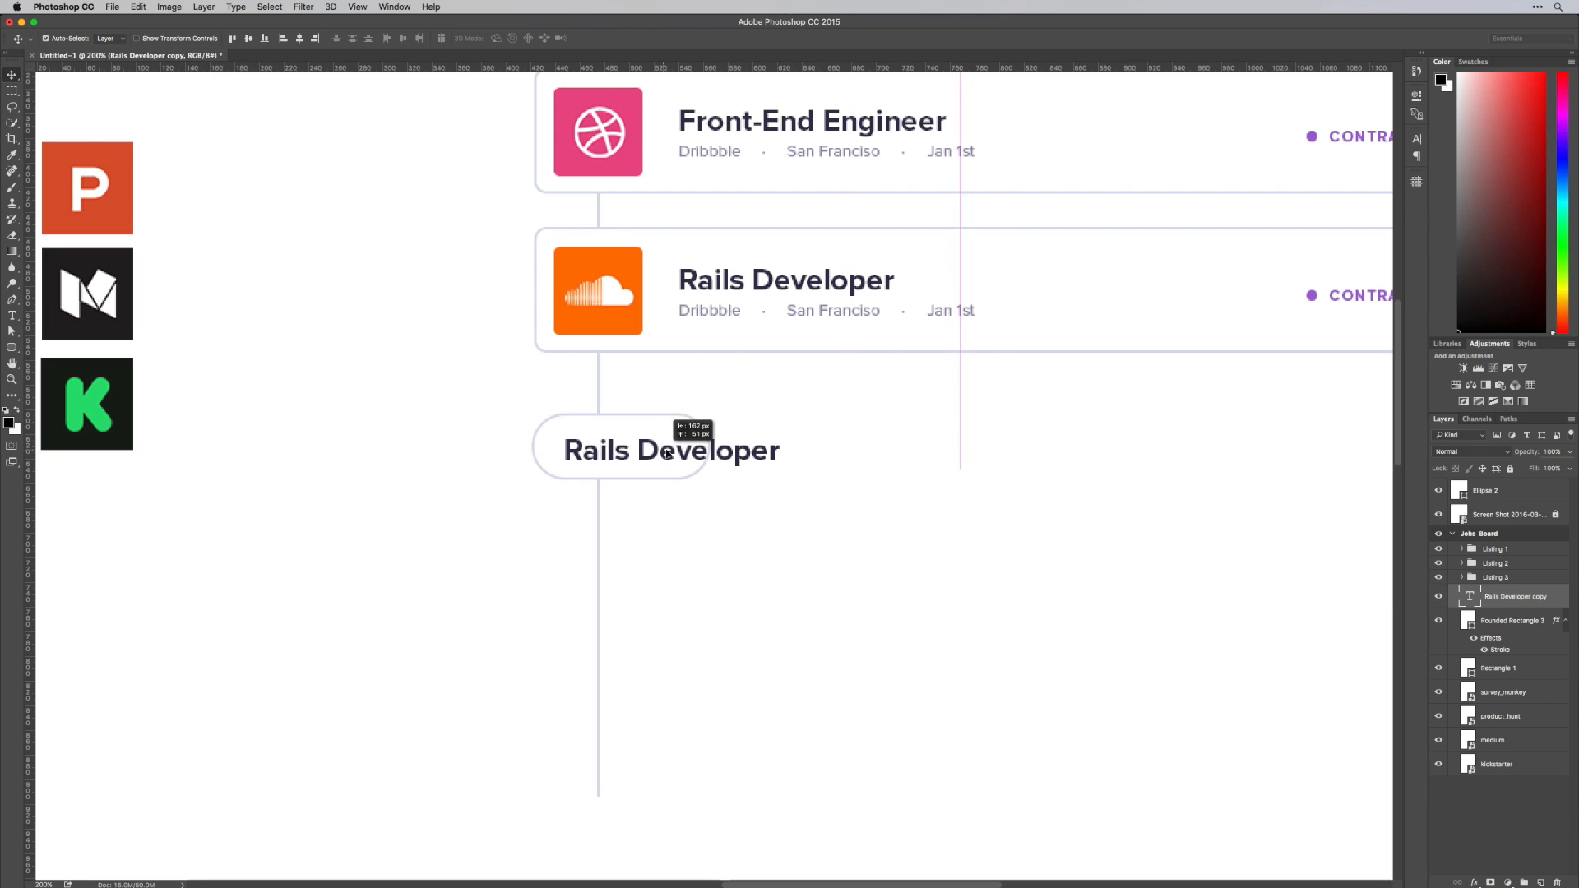
Replace the copied title's text with "Jan 1st"
key("t")
left_click(645, 462)
key("super+a")
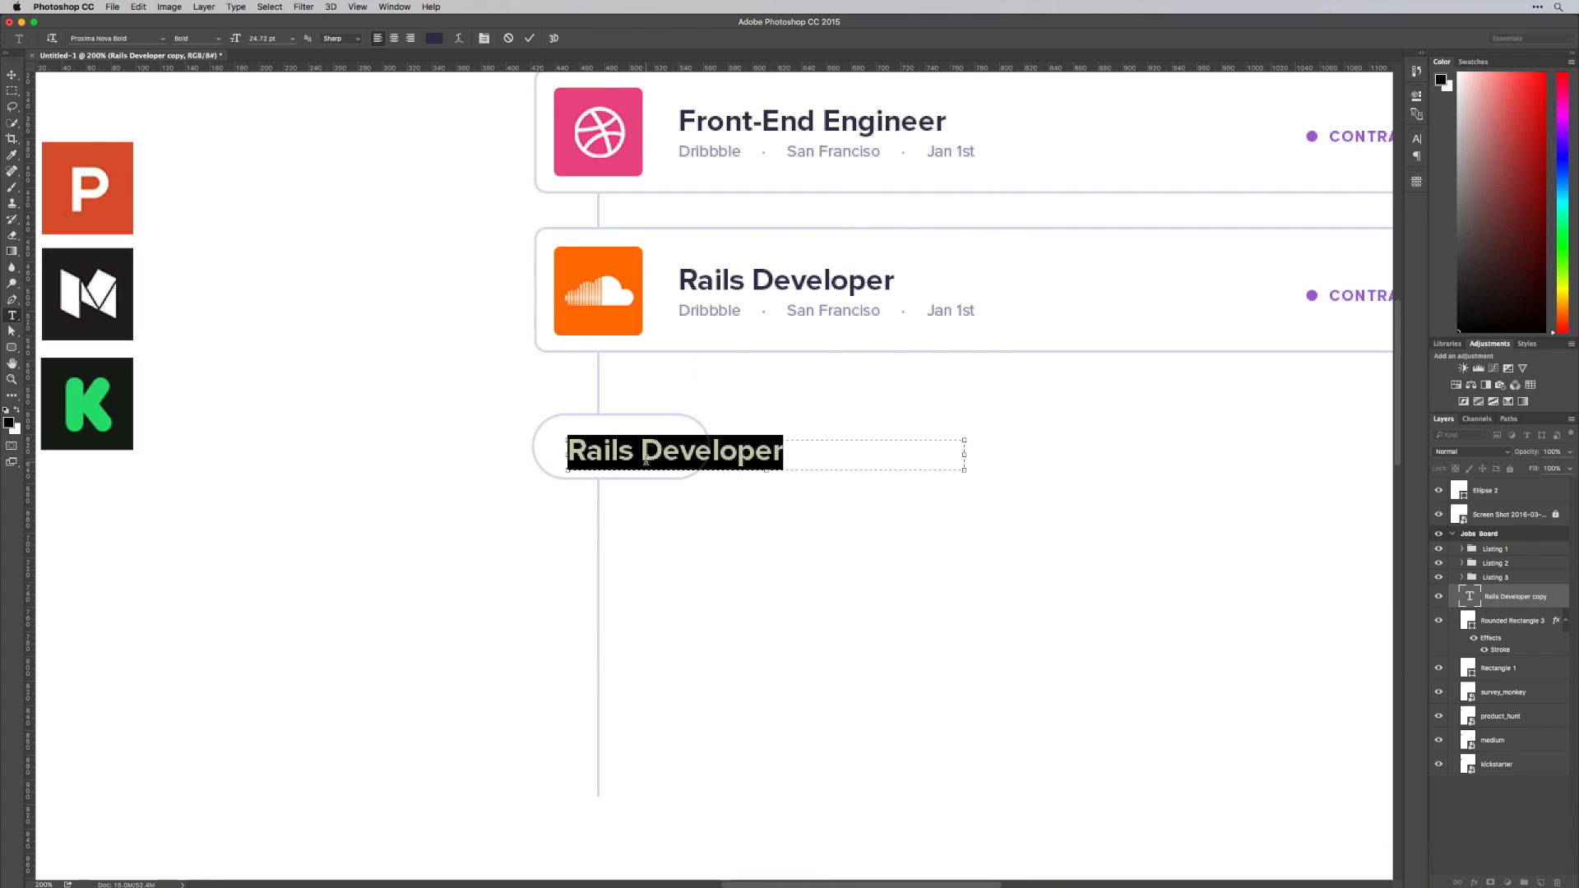
type("M")
key("shift+BackSpace")
type("Jan 1st")
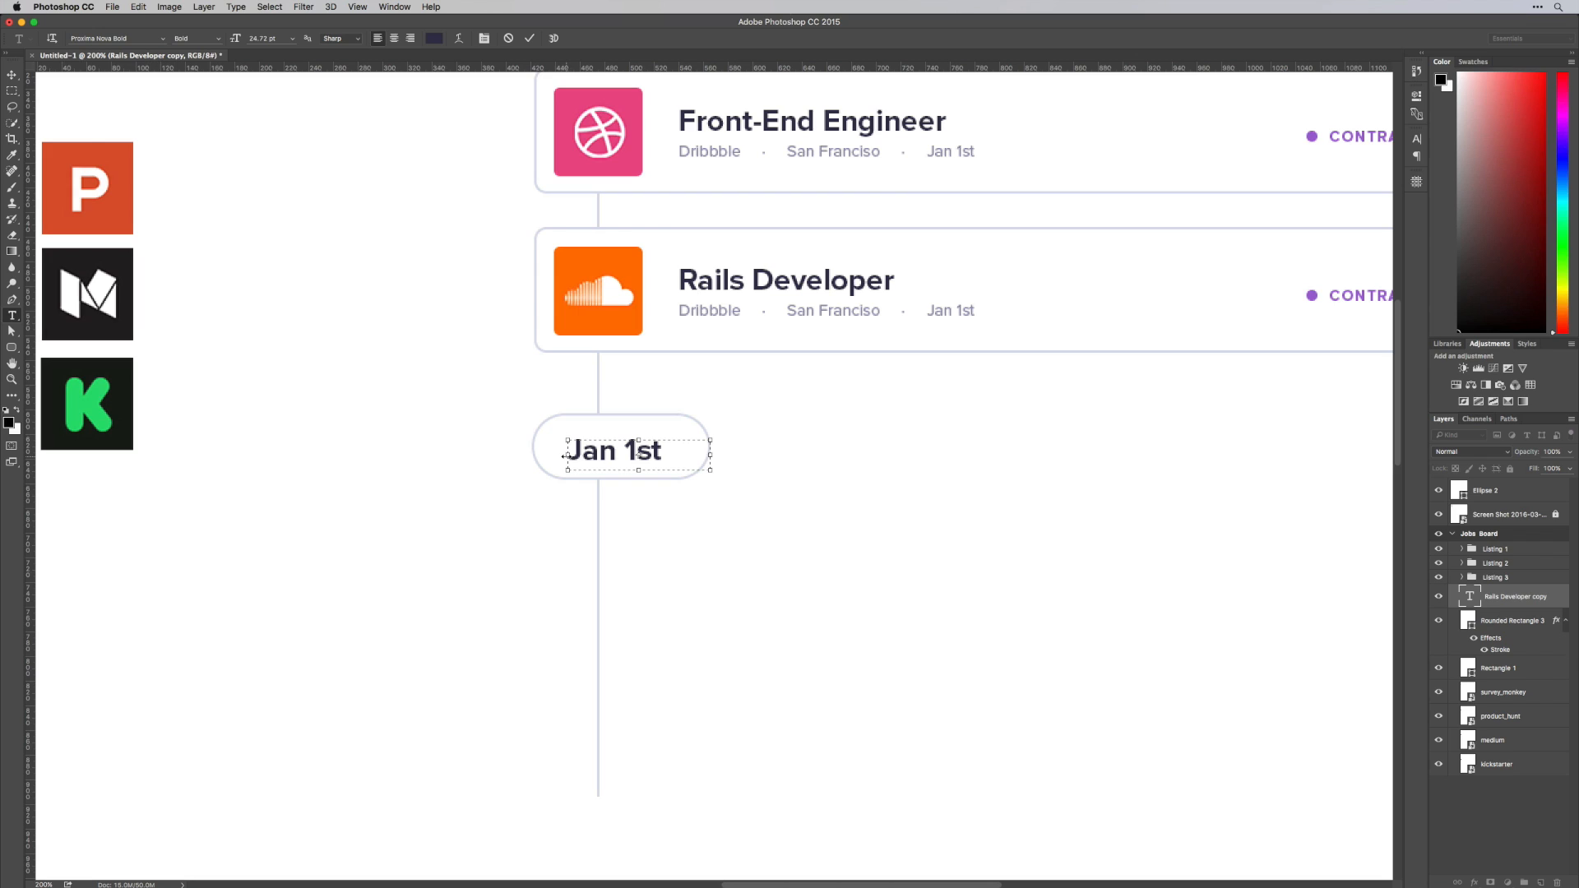
Extend the Jan 1st text box to the pill's left edge and centre-align its text
left_click_drag(565, 456, 527, 456)
key("super+a")
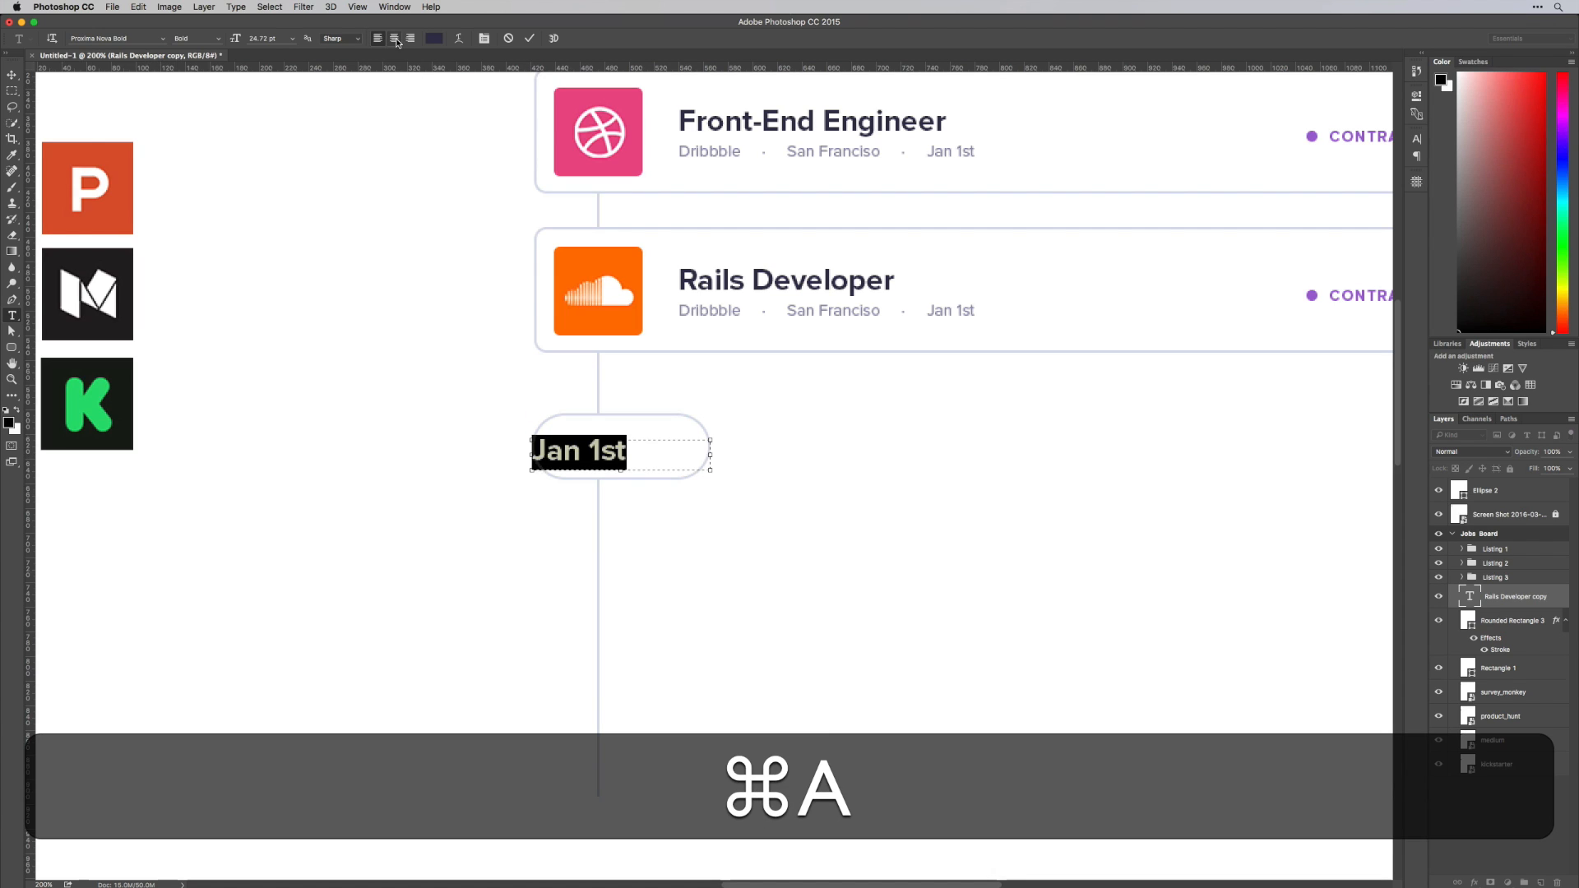
left_click(394, 38)
key("super+Return")
Scale the Jan 1st text down proportionally to about 73% around its centre
key("alt+shift+super+t")
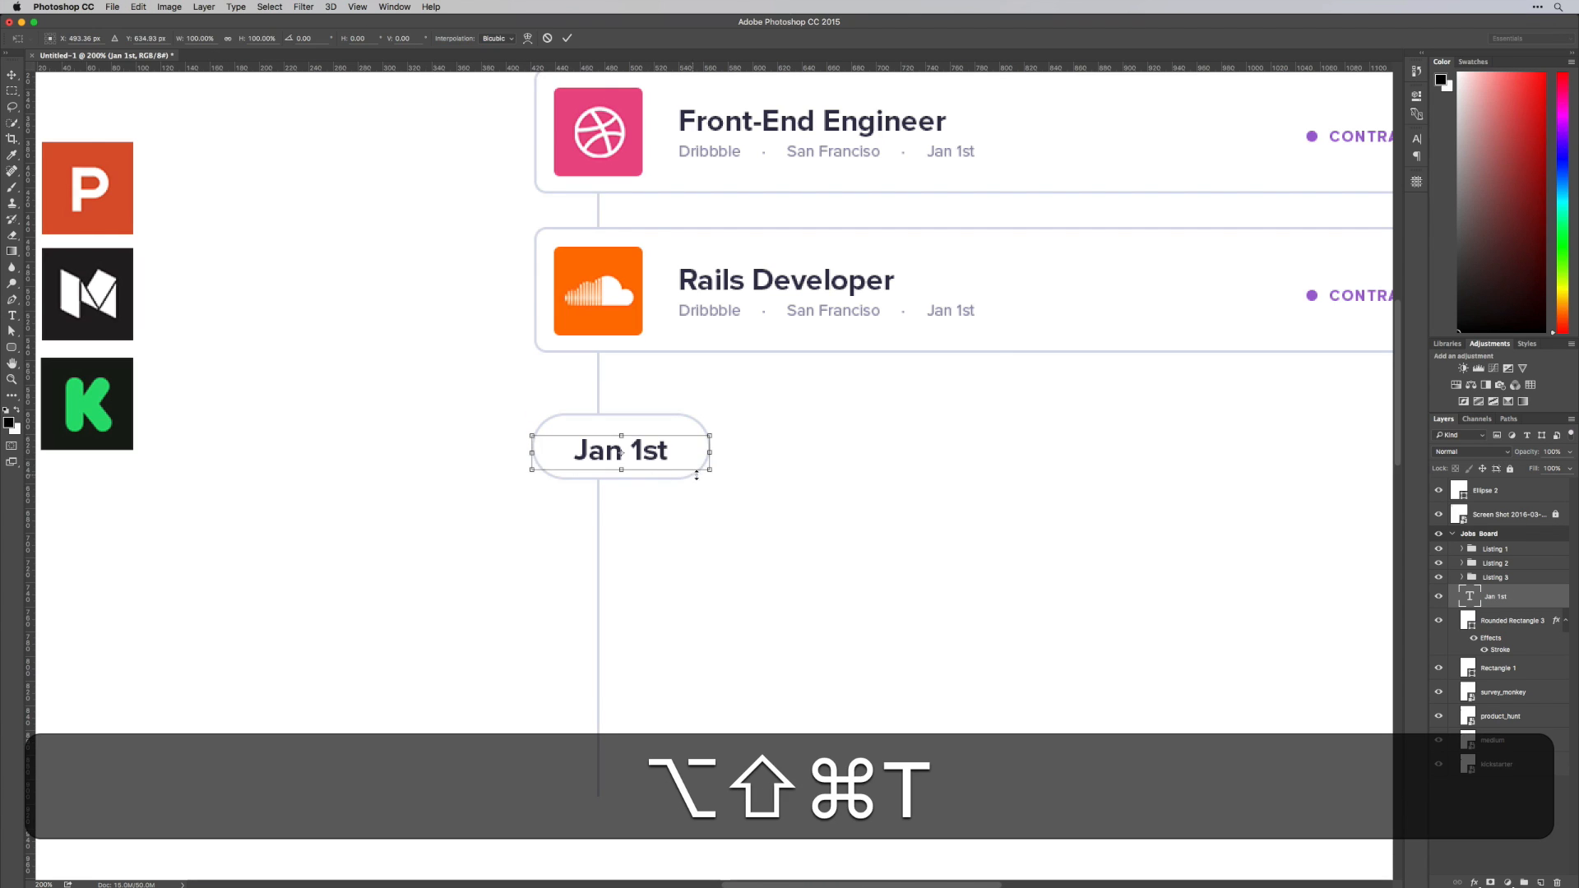
left_click_drag(707, 471, 686, 466)
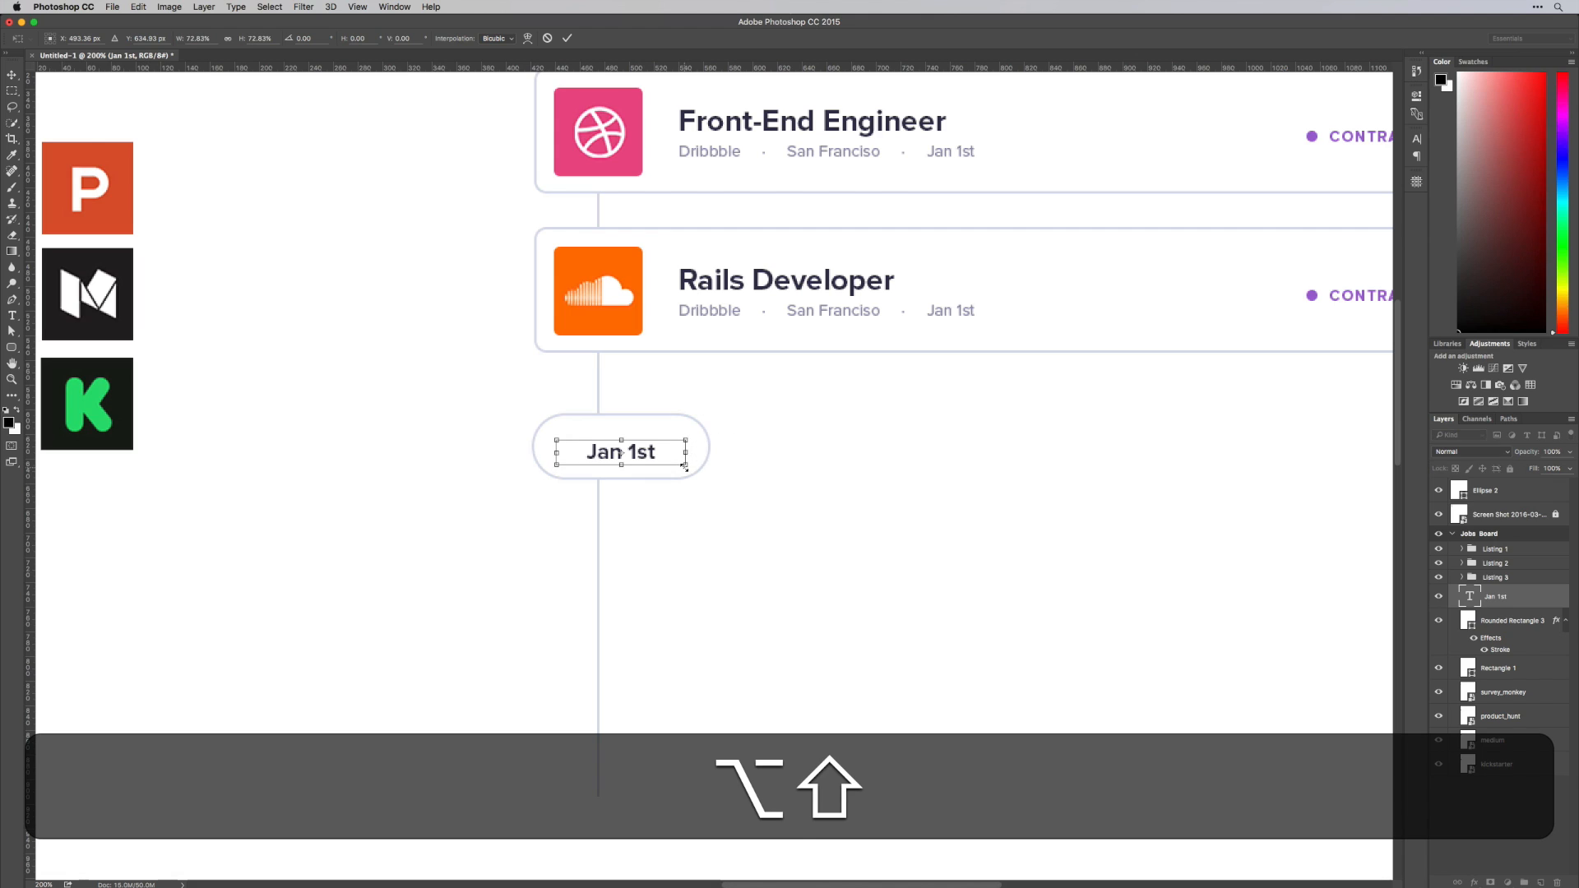
key("Return")
key("v")
key("super+Return")
Reposition the Jan 1st label inside the pill, centred on the vertical line
key("super+v")
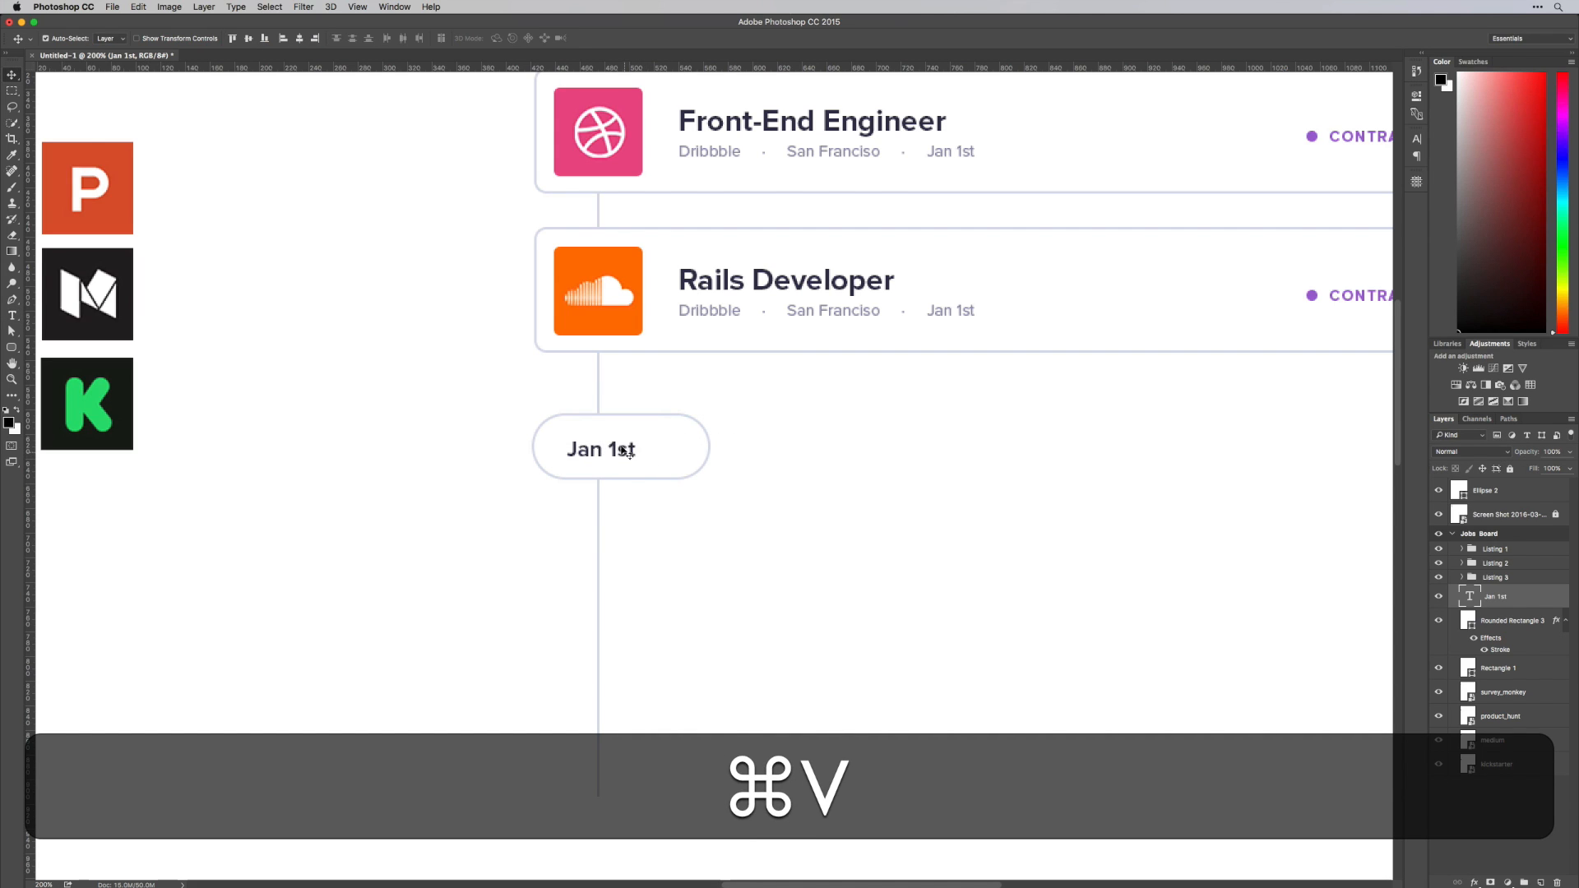
left_click_drag(642, 457, 626, 364)
key("t")
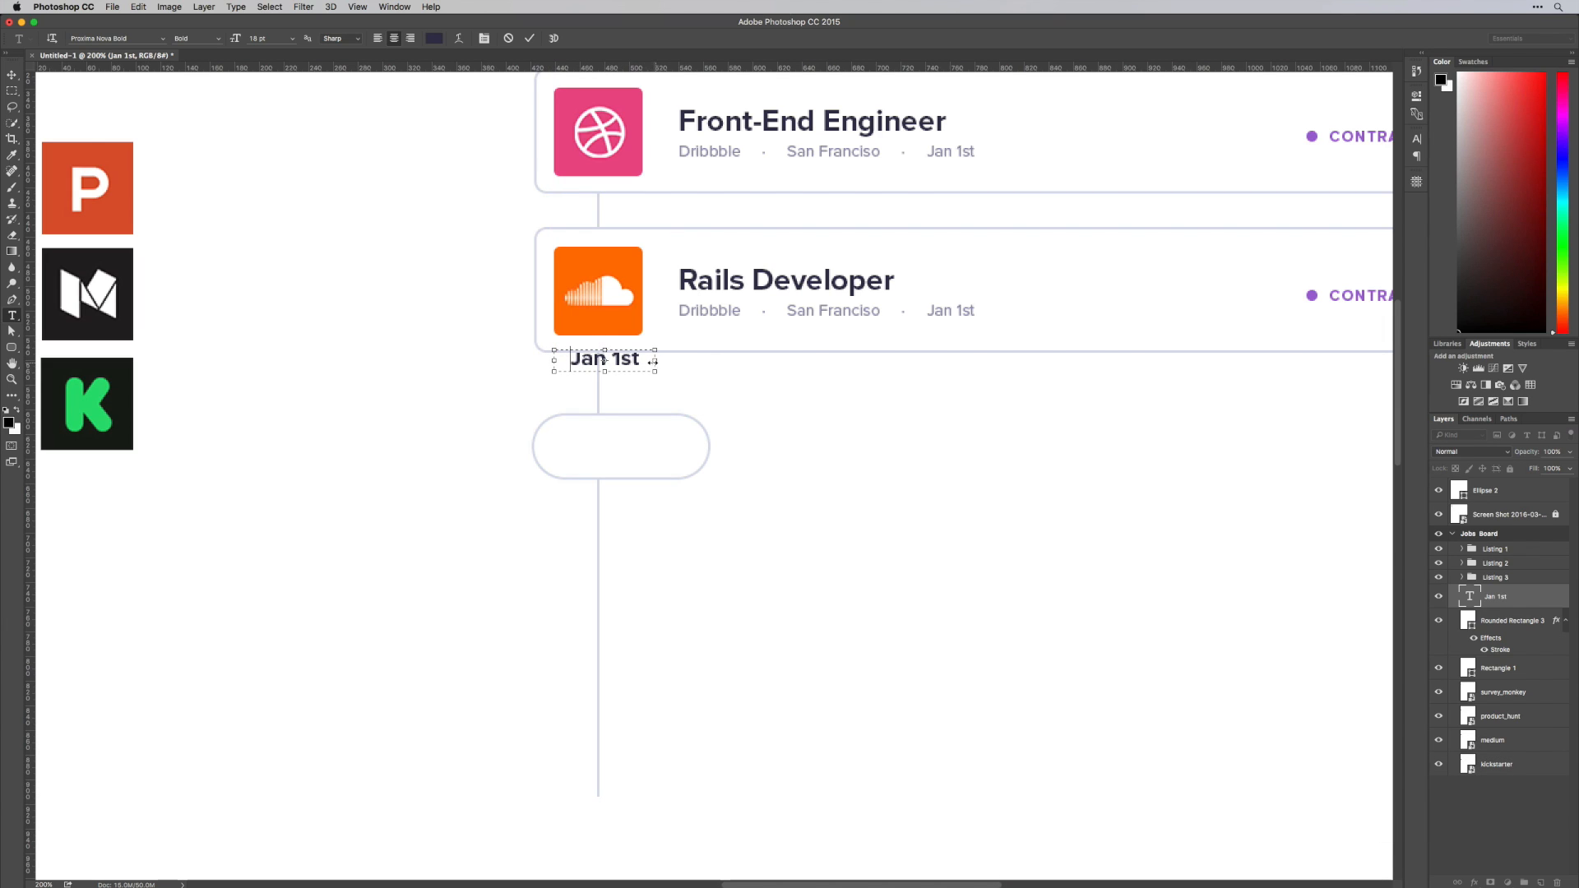
left_click_drag(652, 361, 652, 447)
key("super+Return")
key("super+v")
Narrow the pill from its right side to fit evenly around the Jan 1st label, and shift it slightly up
left_click(707, 451)
key("super+t")
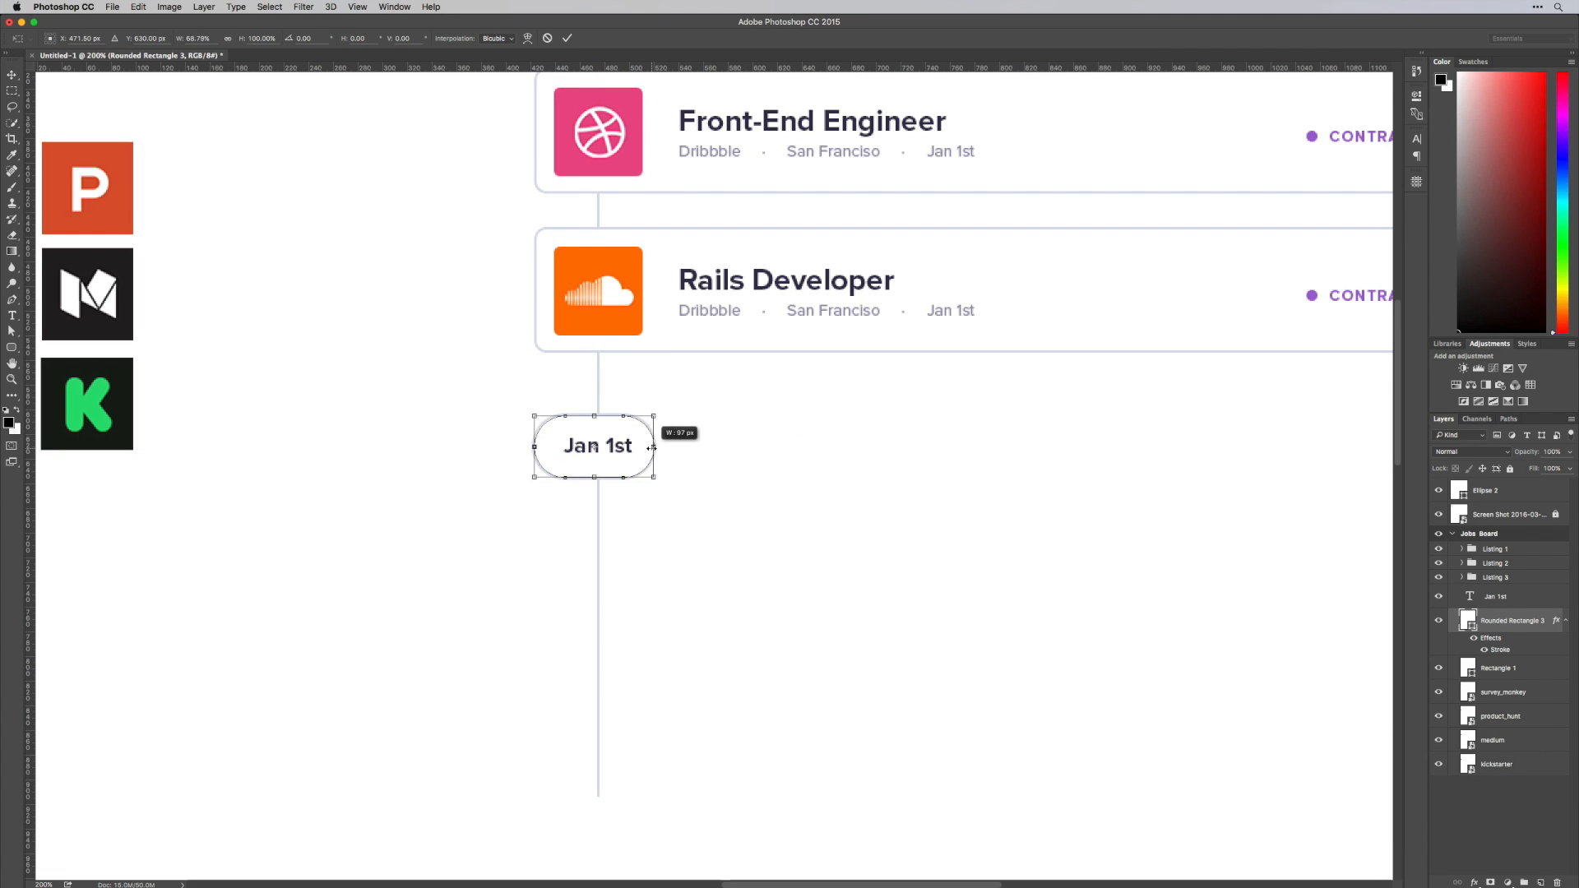
key("Return")
key("v")
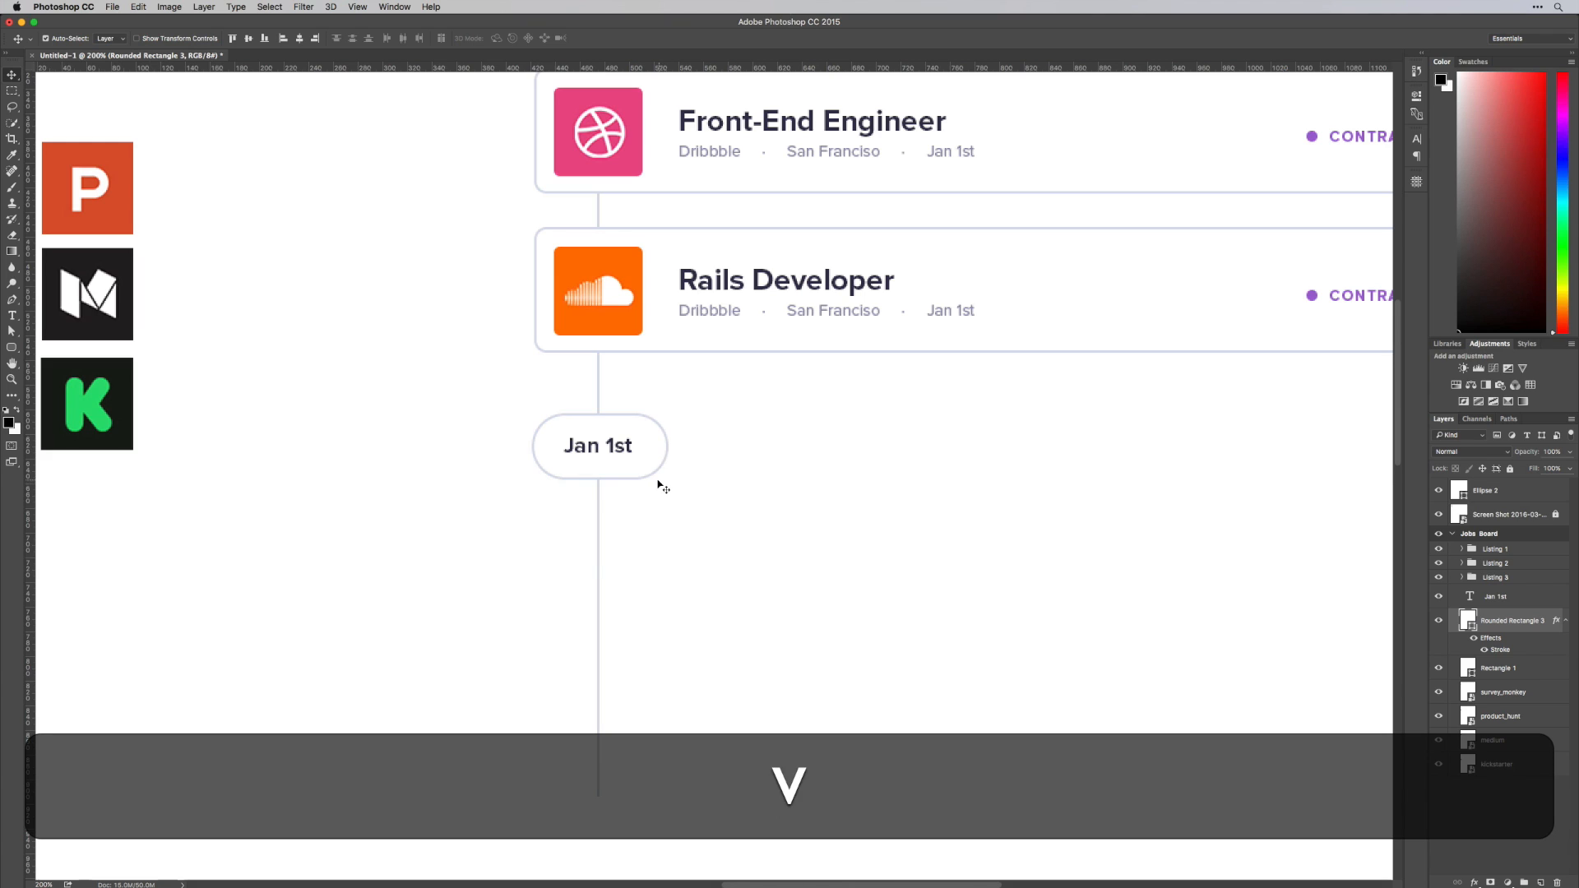
key("shift+v")
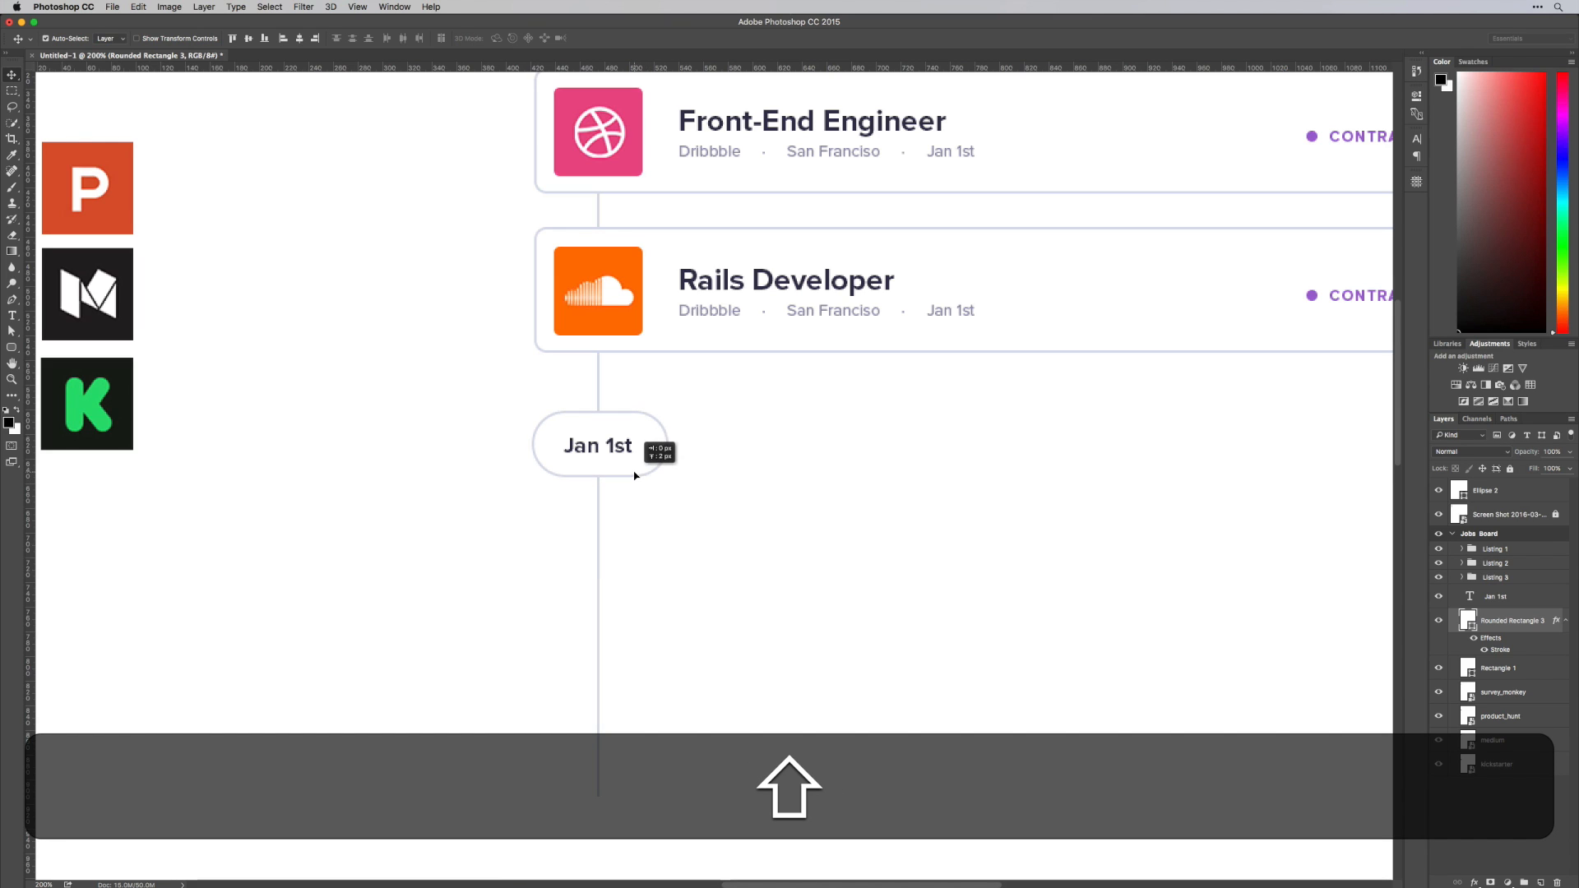
Recolour the Jan 1st label to #9592ac, sampled from the grey detail text of the UX Designer card
key("shift+super+minus")
key("super+minus")
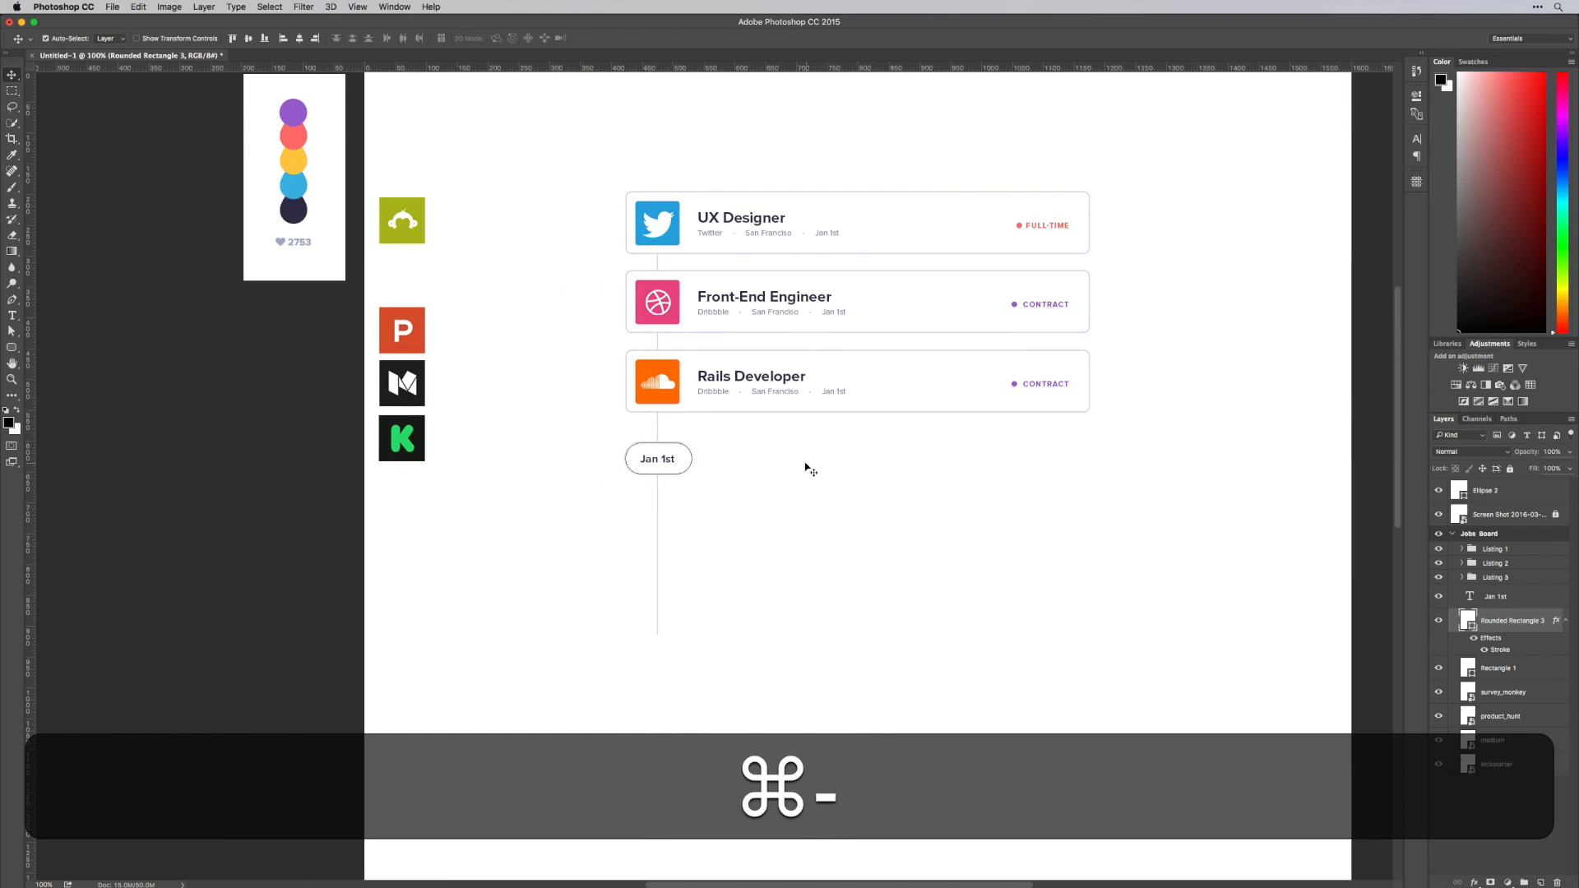
left_click(782, 441)
left_click_drag(782, 441, 627, 505)
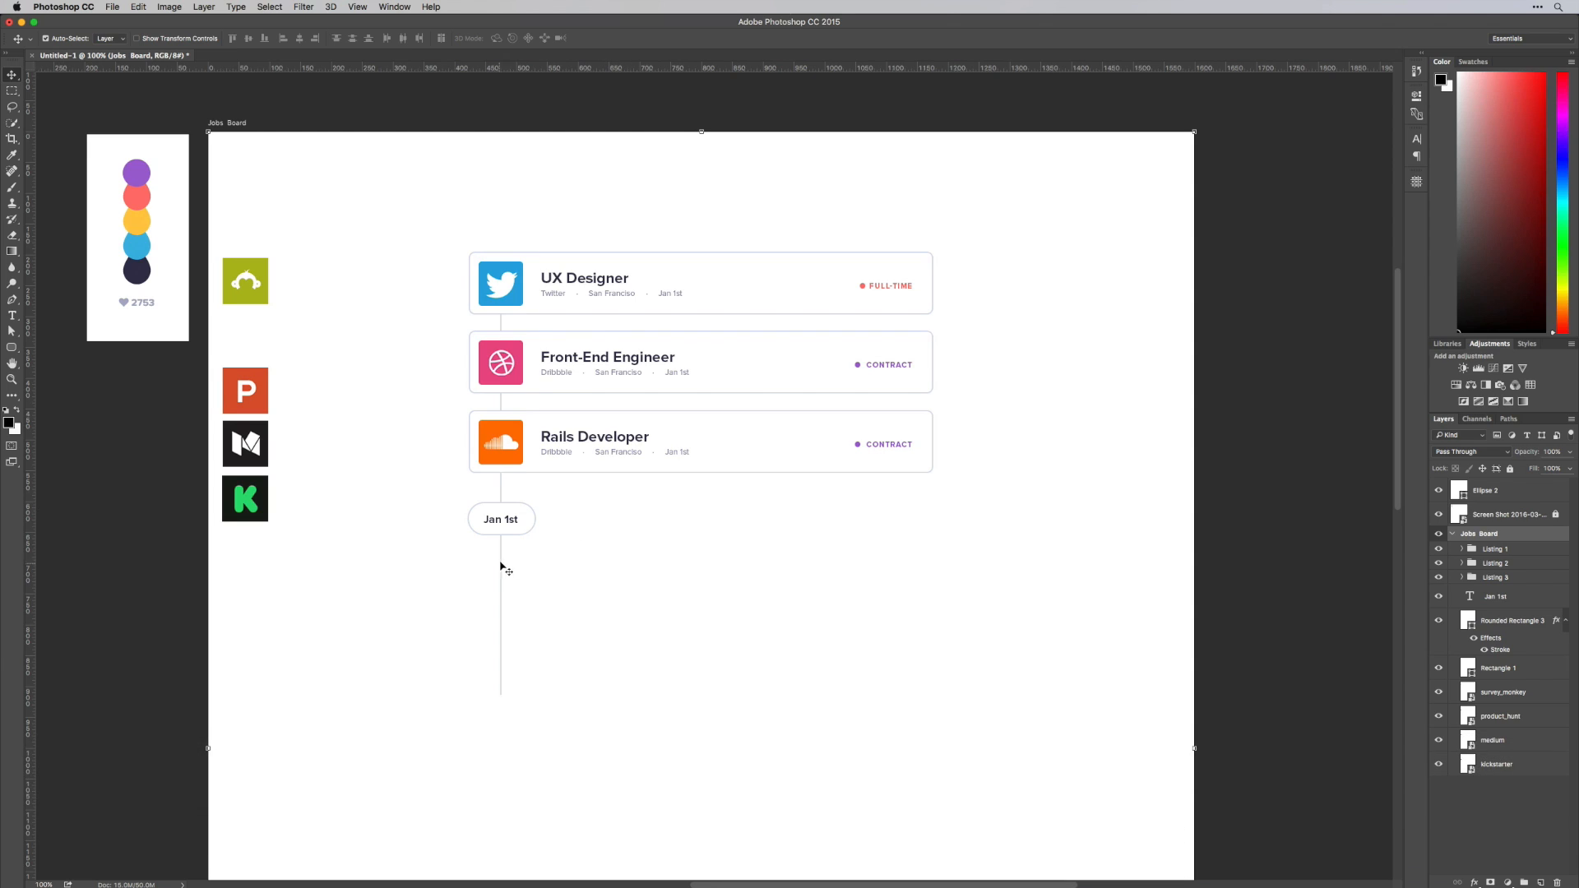
key("t")
left_click(514, 523)
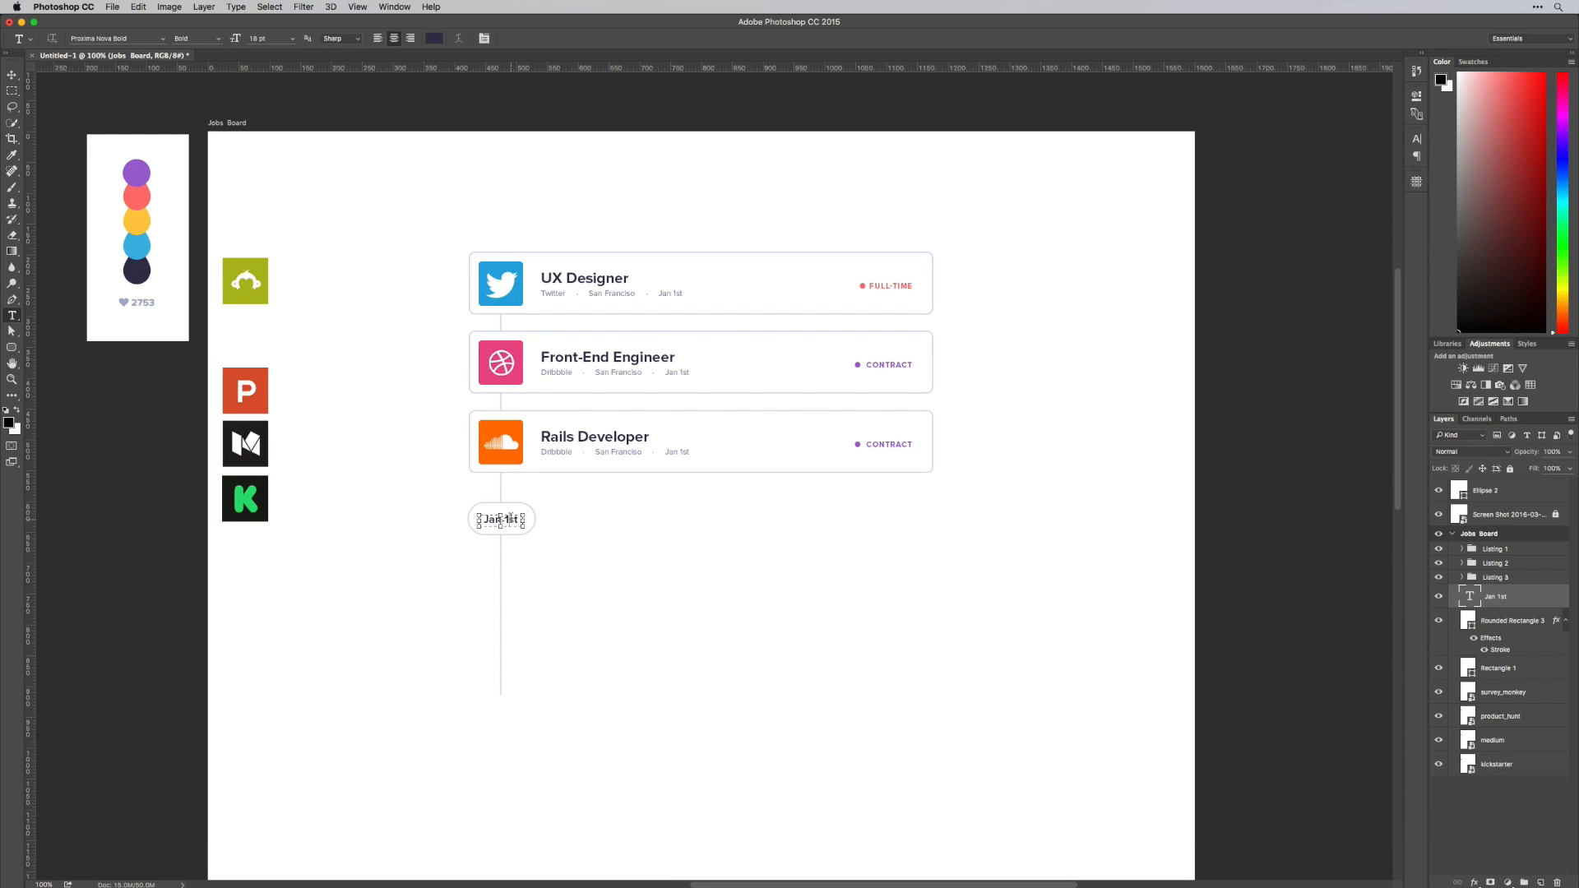
key("super+a")
key("shift+super+e")
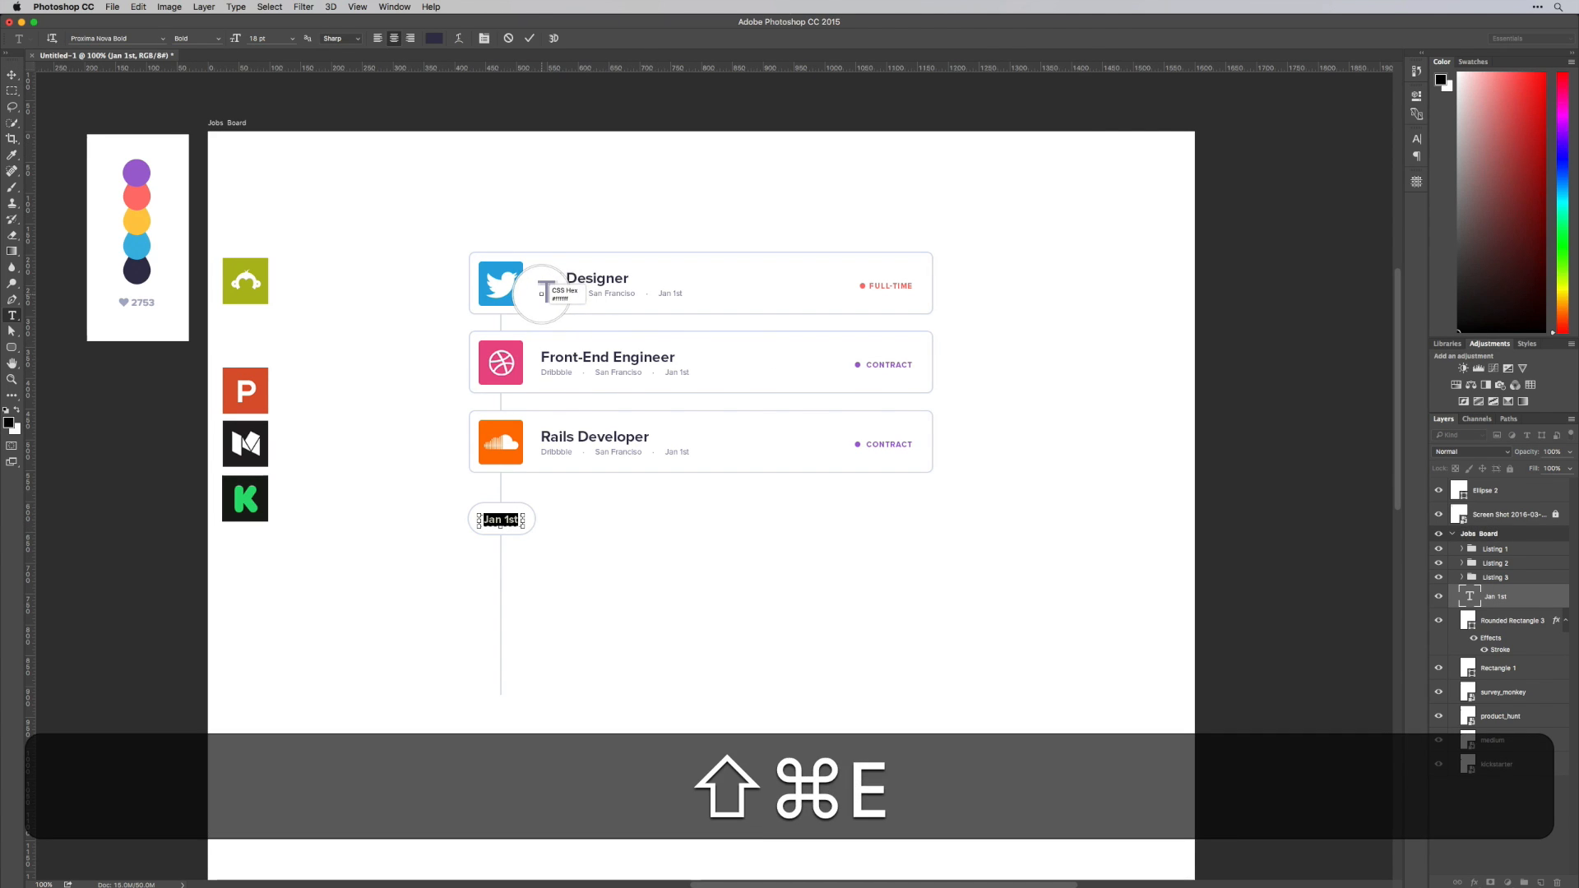
left_click(542, 292)
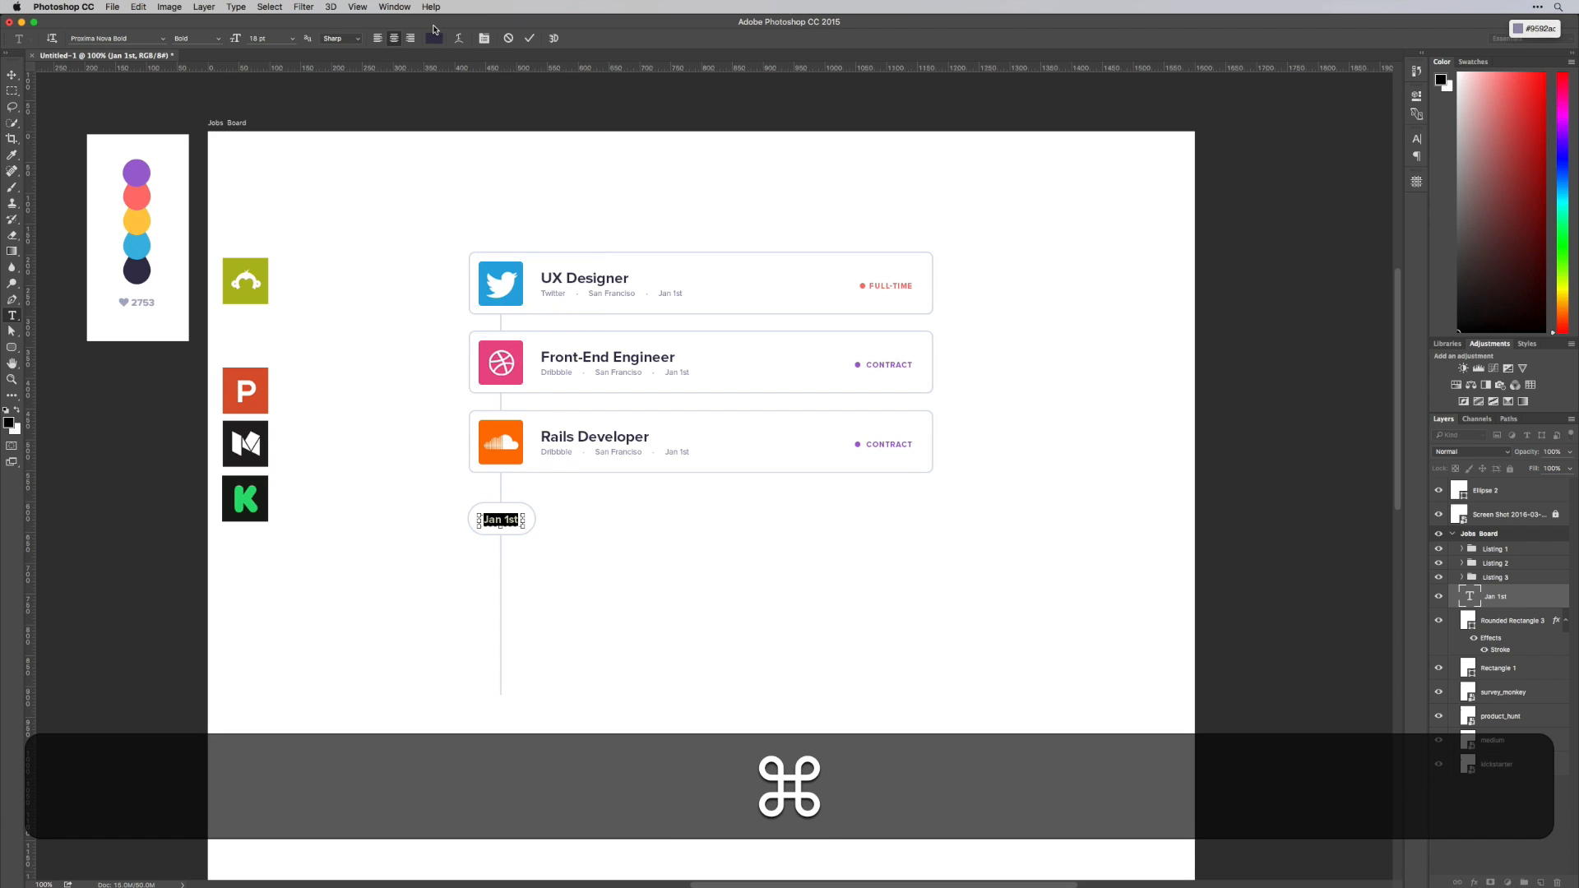
left_click(433, 37)
key("super+v")
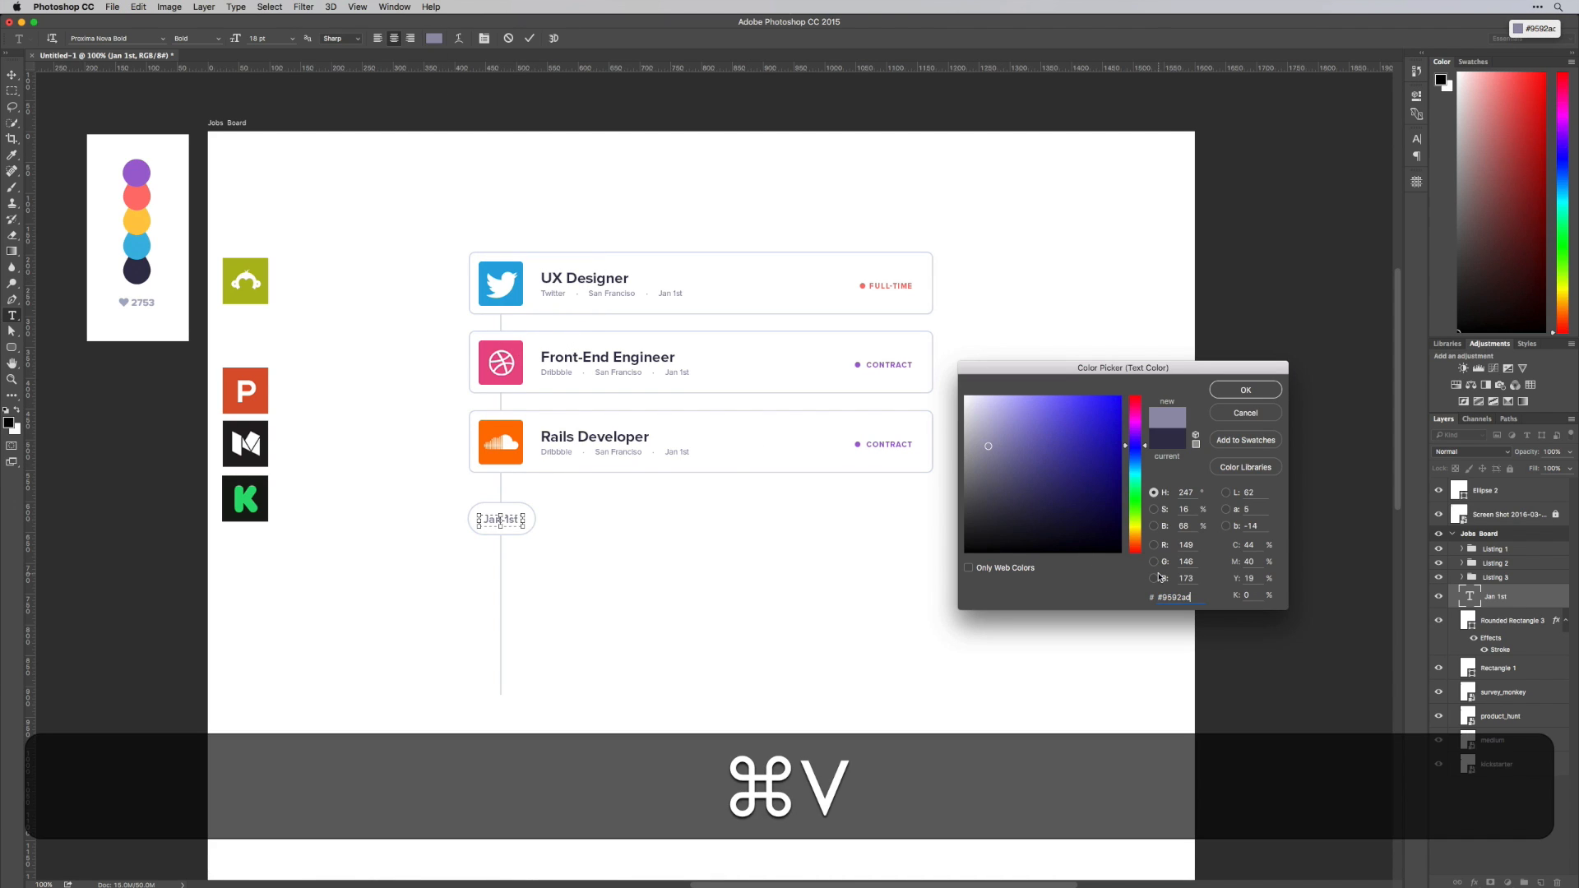
key("super+Return")
key("super+v")
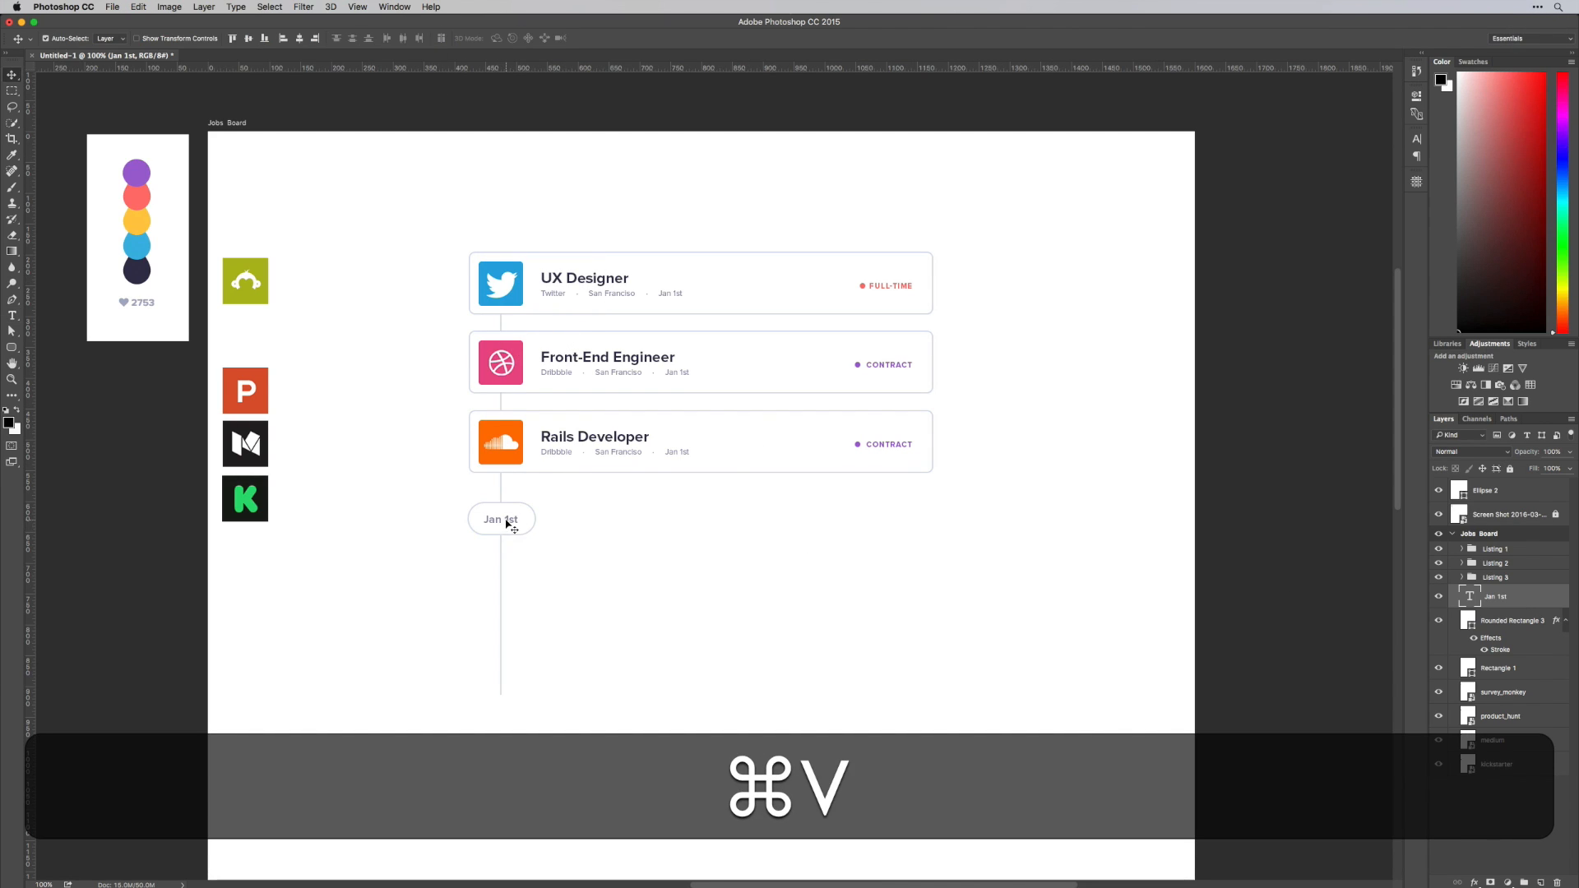
Reduce the Jan 1st label's font size to 13 pt
key("t")
left_click(503, 520)
key("super+a")
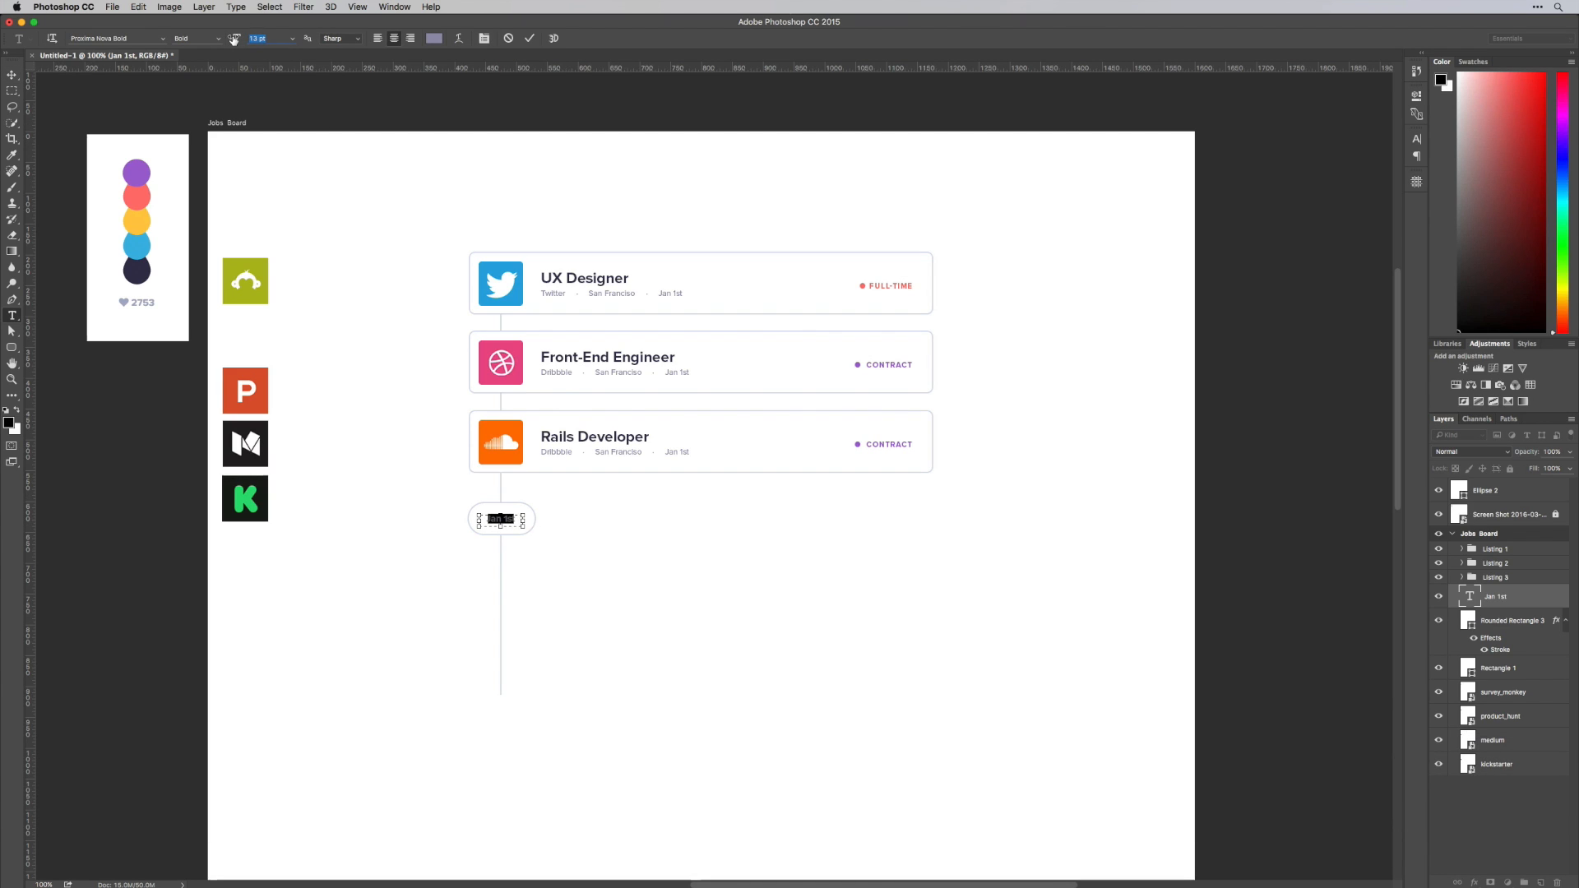
left_click_drag(234, 39, 233, 40)
key("super+Return")
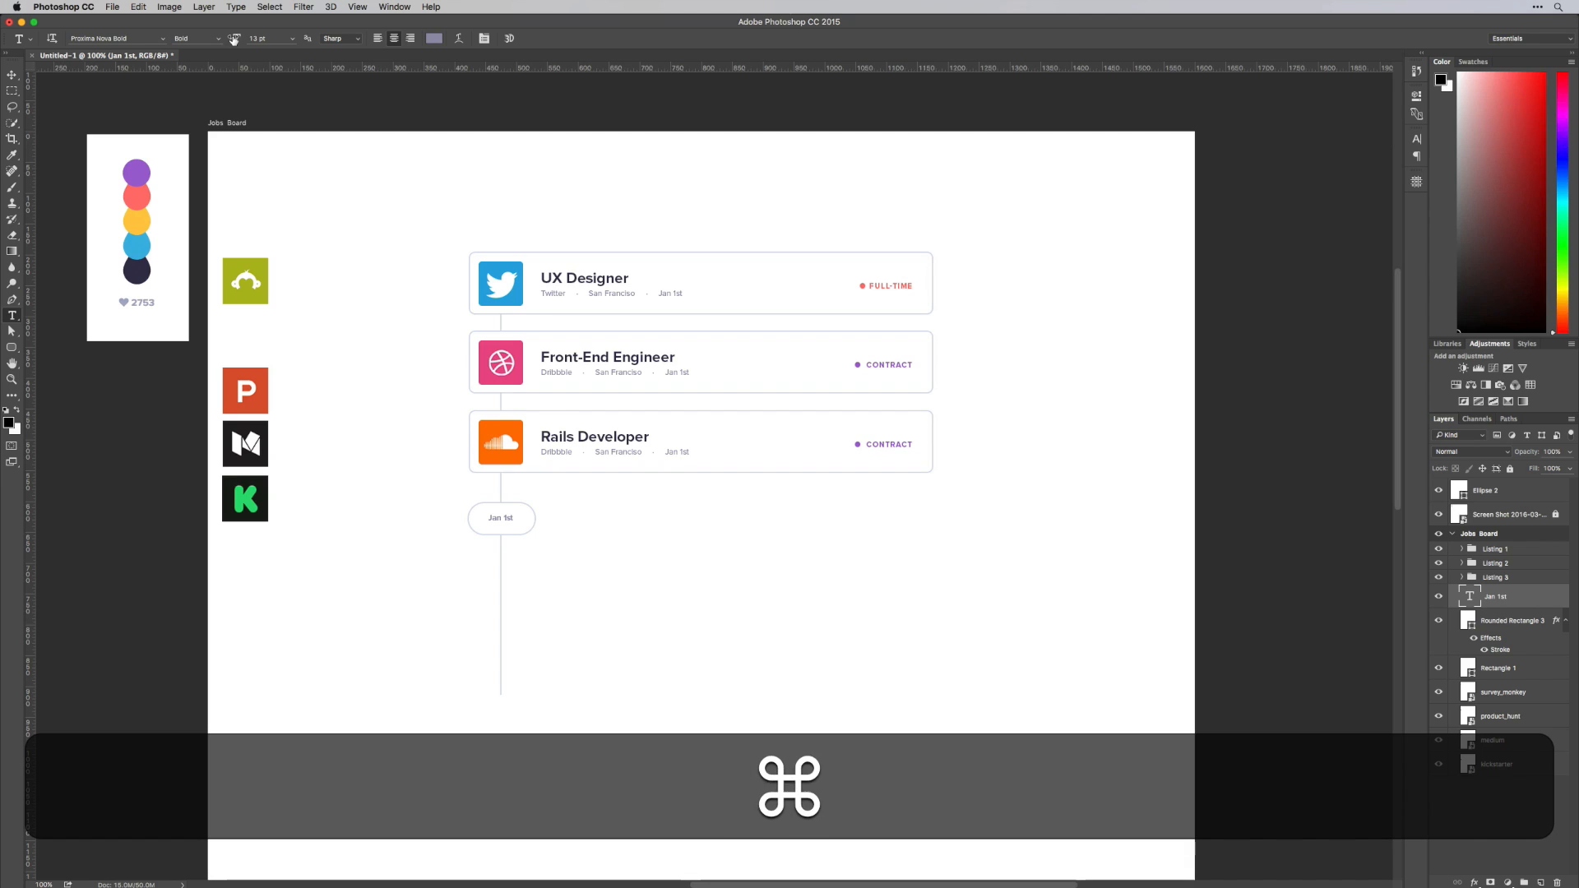
Shrink the pill's height to 80% and move it down to Y 627 px so it is centred around the label
key("v")
left_click(523, 531)
key("super+t")
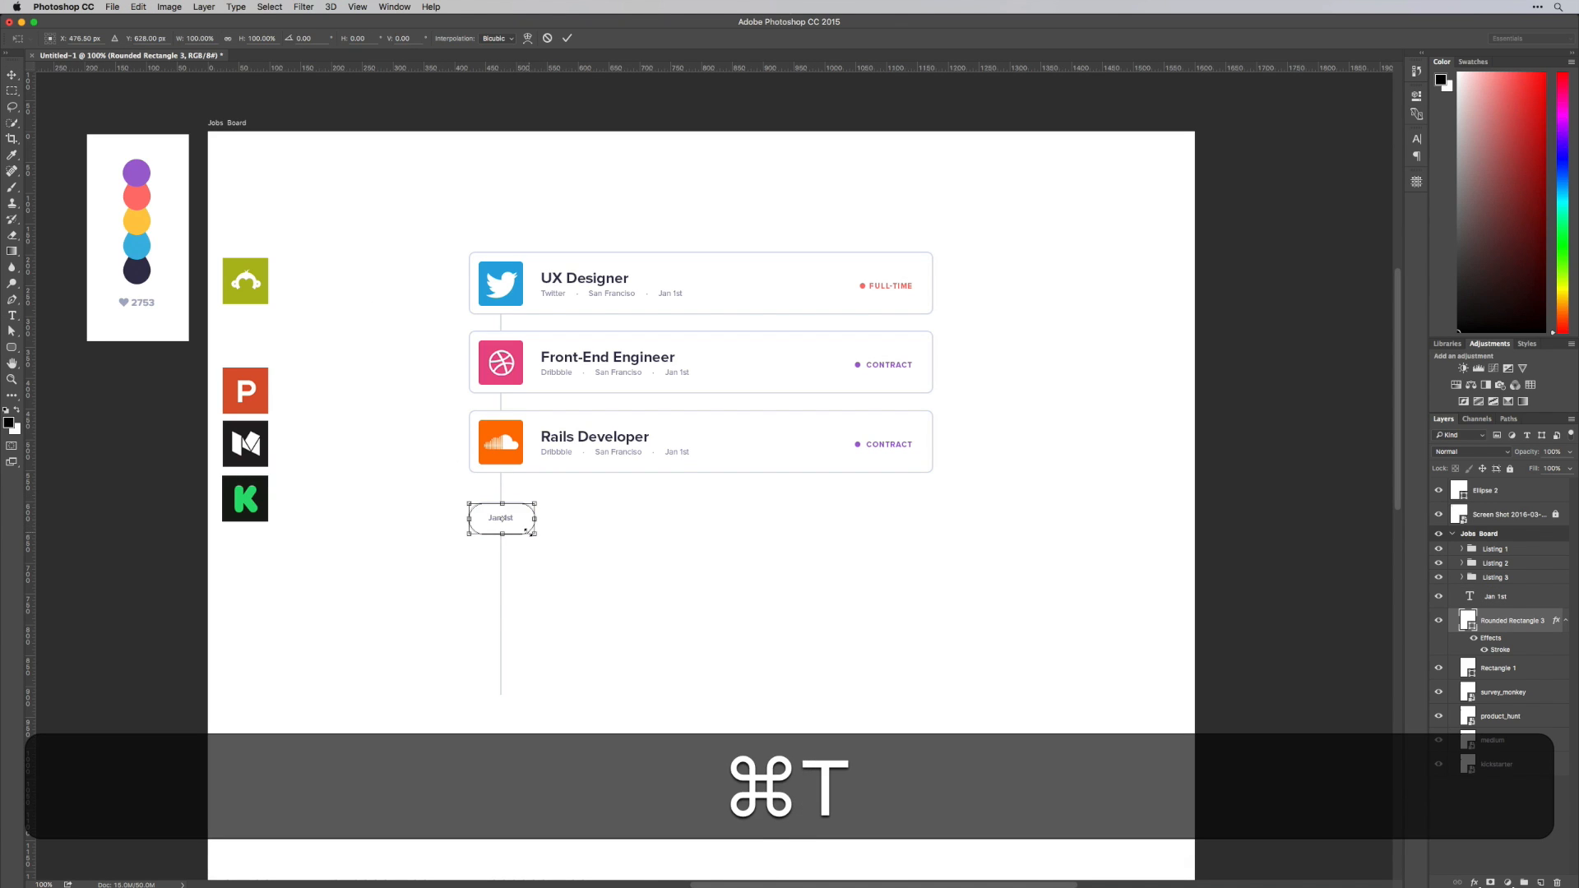
left_click_drag(506, 534, 506, 526)
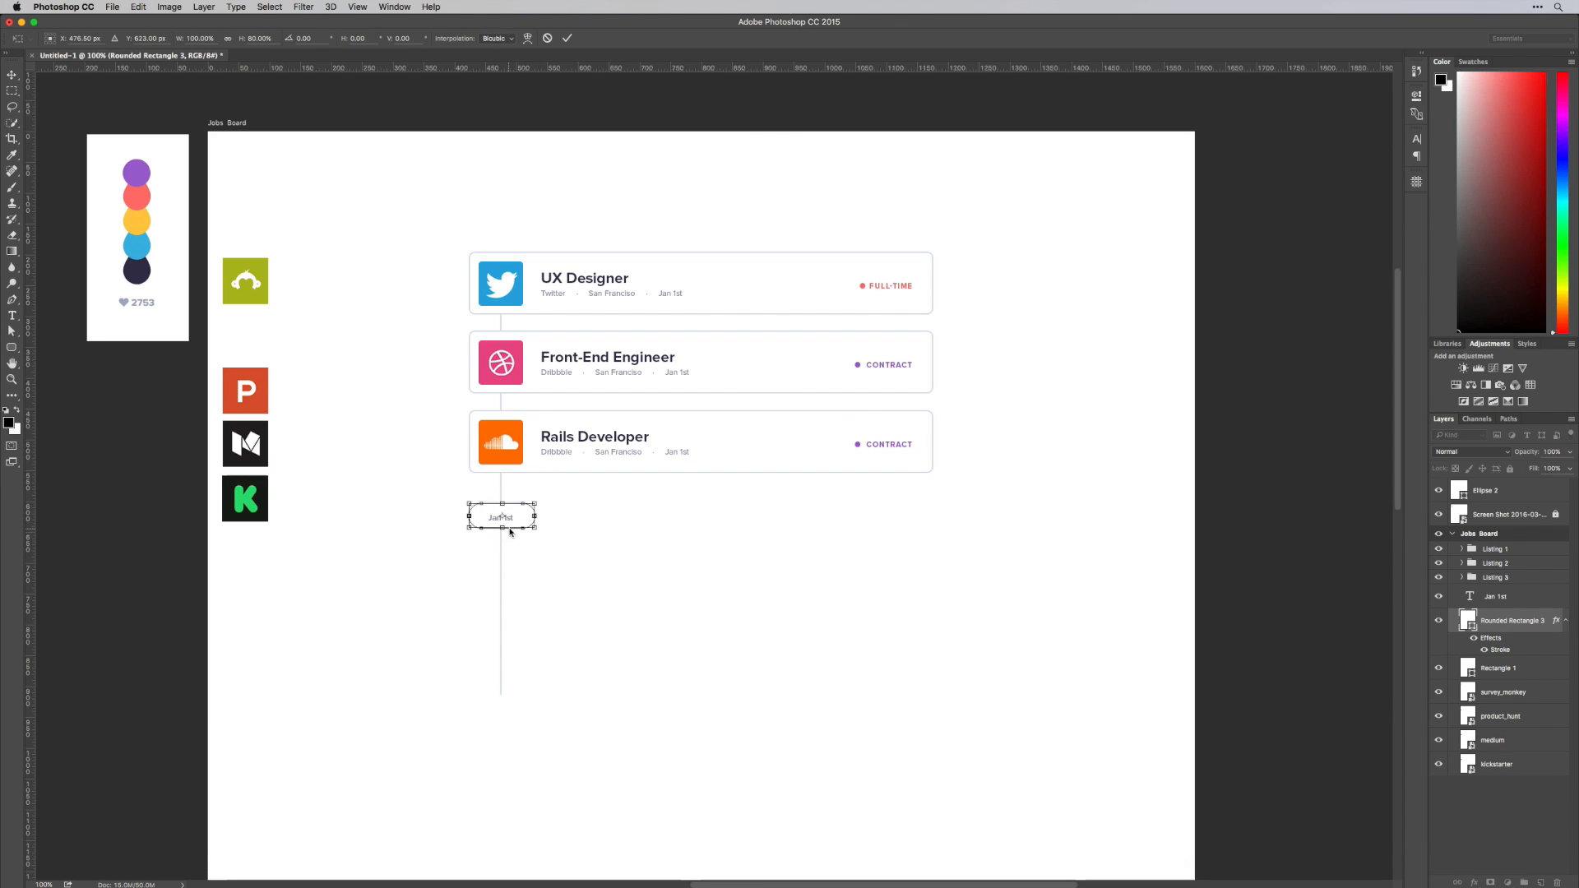
key("Down")
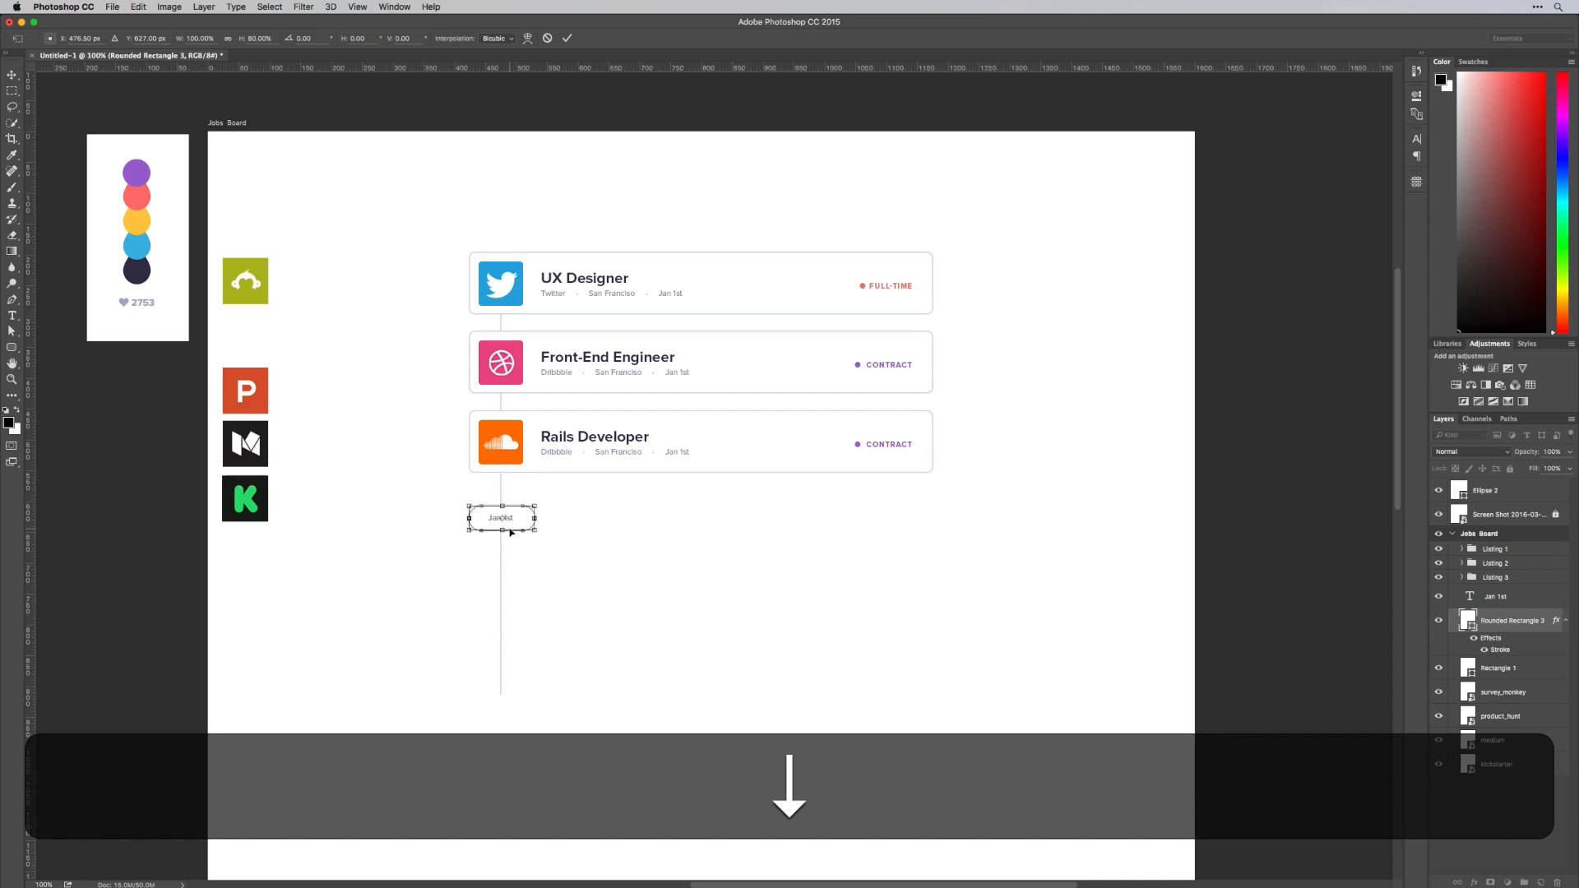
key("shift+super+Return")
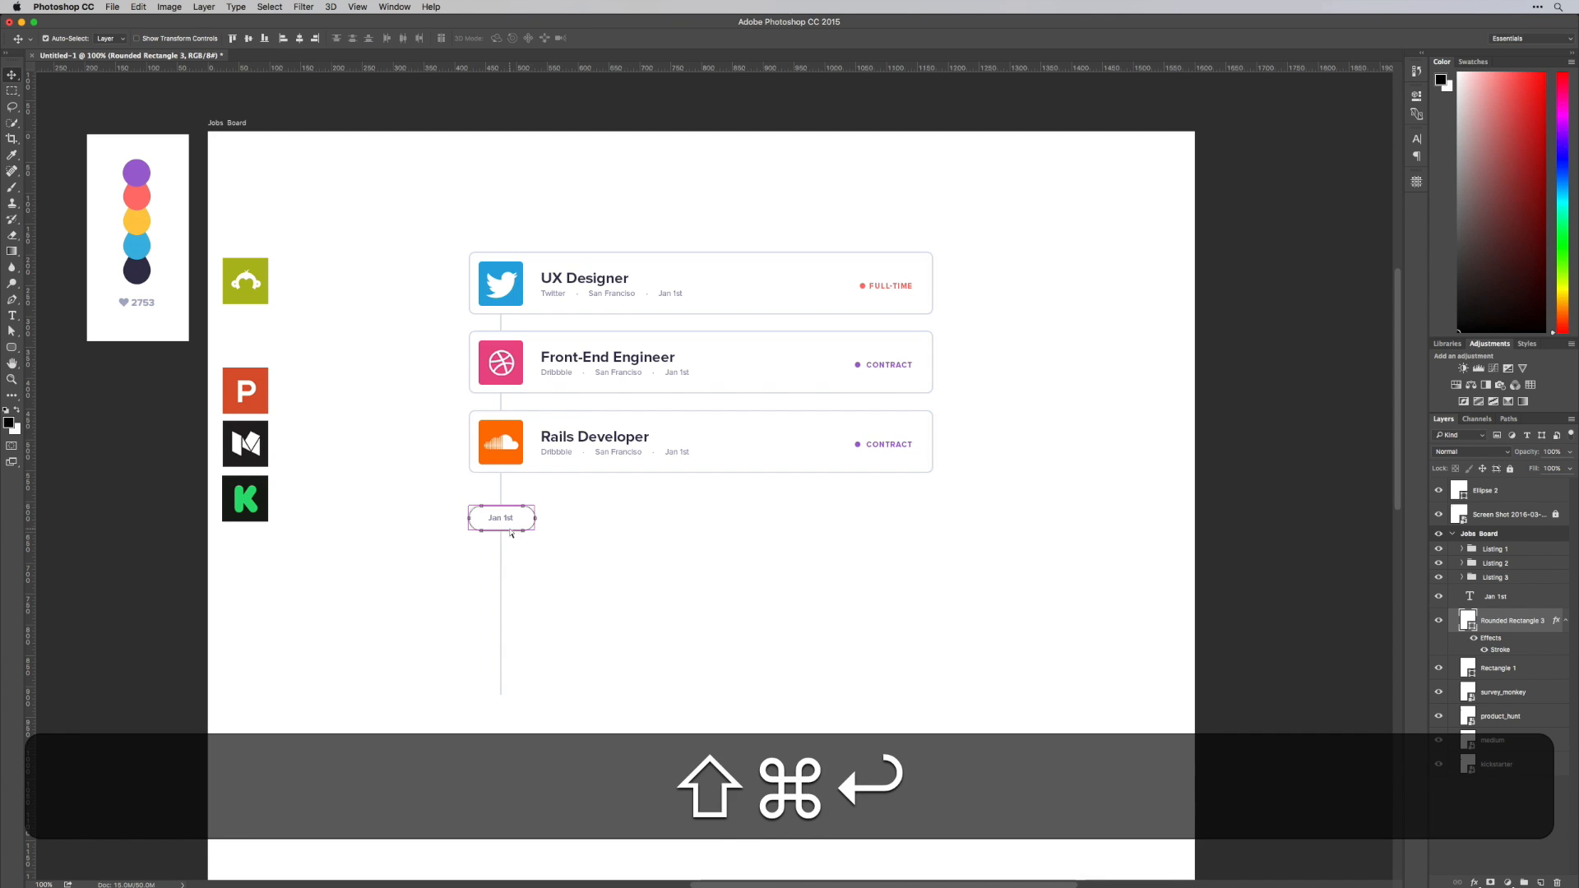
key("super+v")
Move the pill and its Jan 1st label up together, slightly closer to the Rails Developer card
left_click(574, 547)
left_click(531, 528)
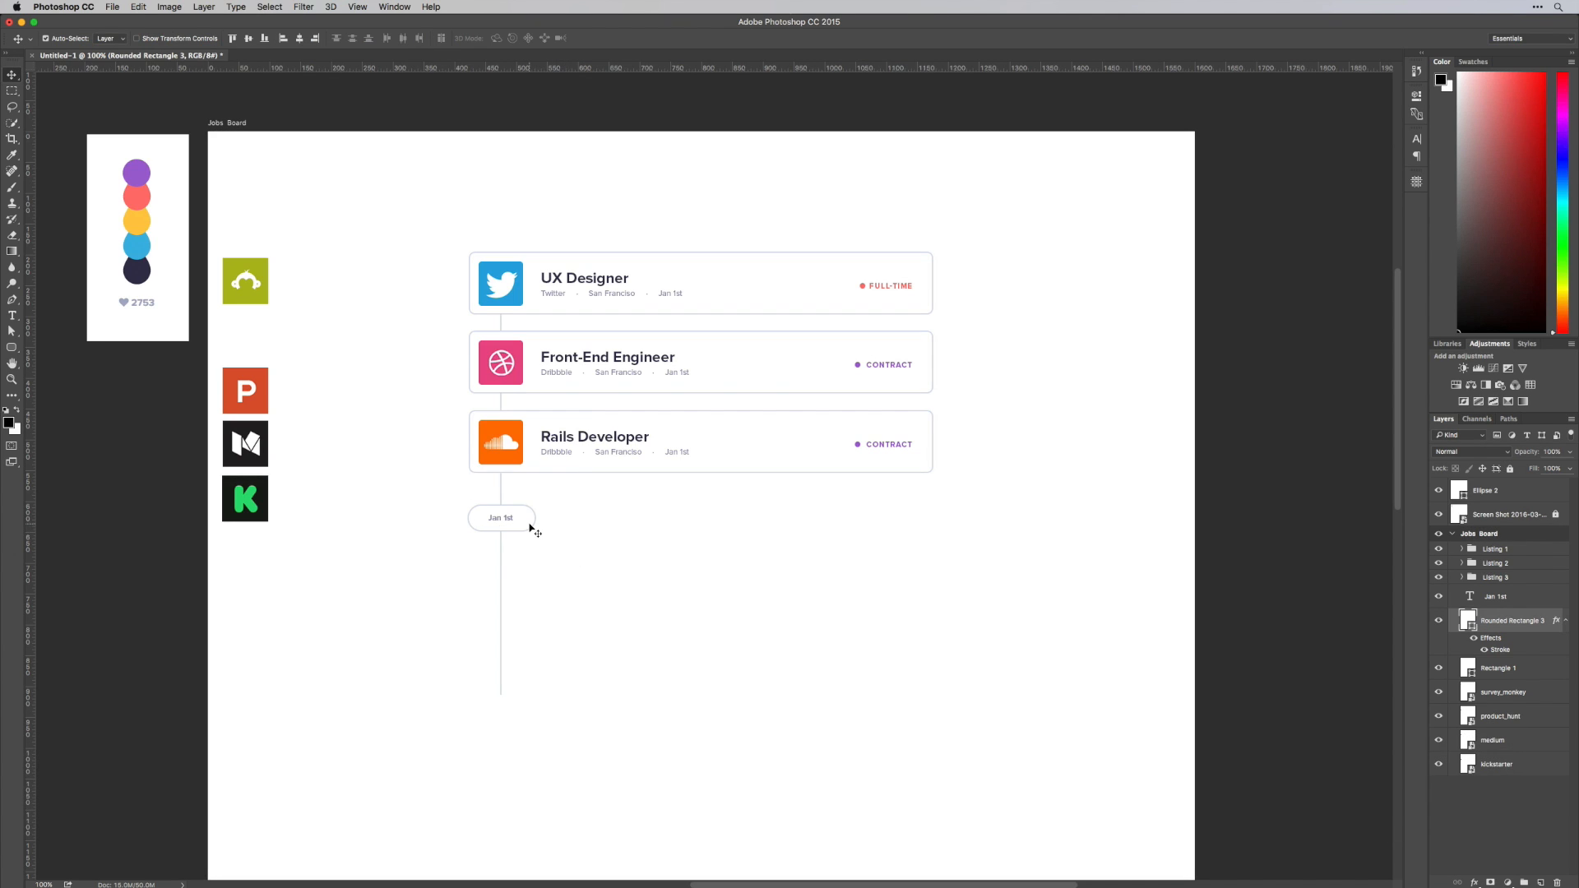
key("Up")
key("Down")
left_click_drag(510, 520, 511, 515)
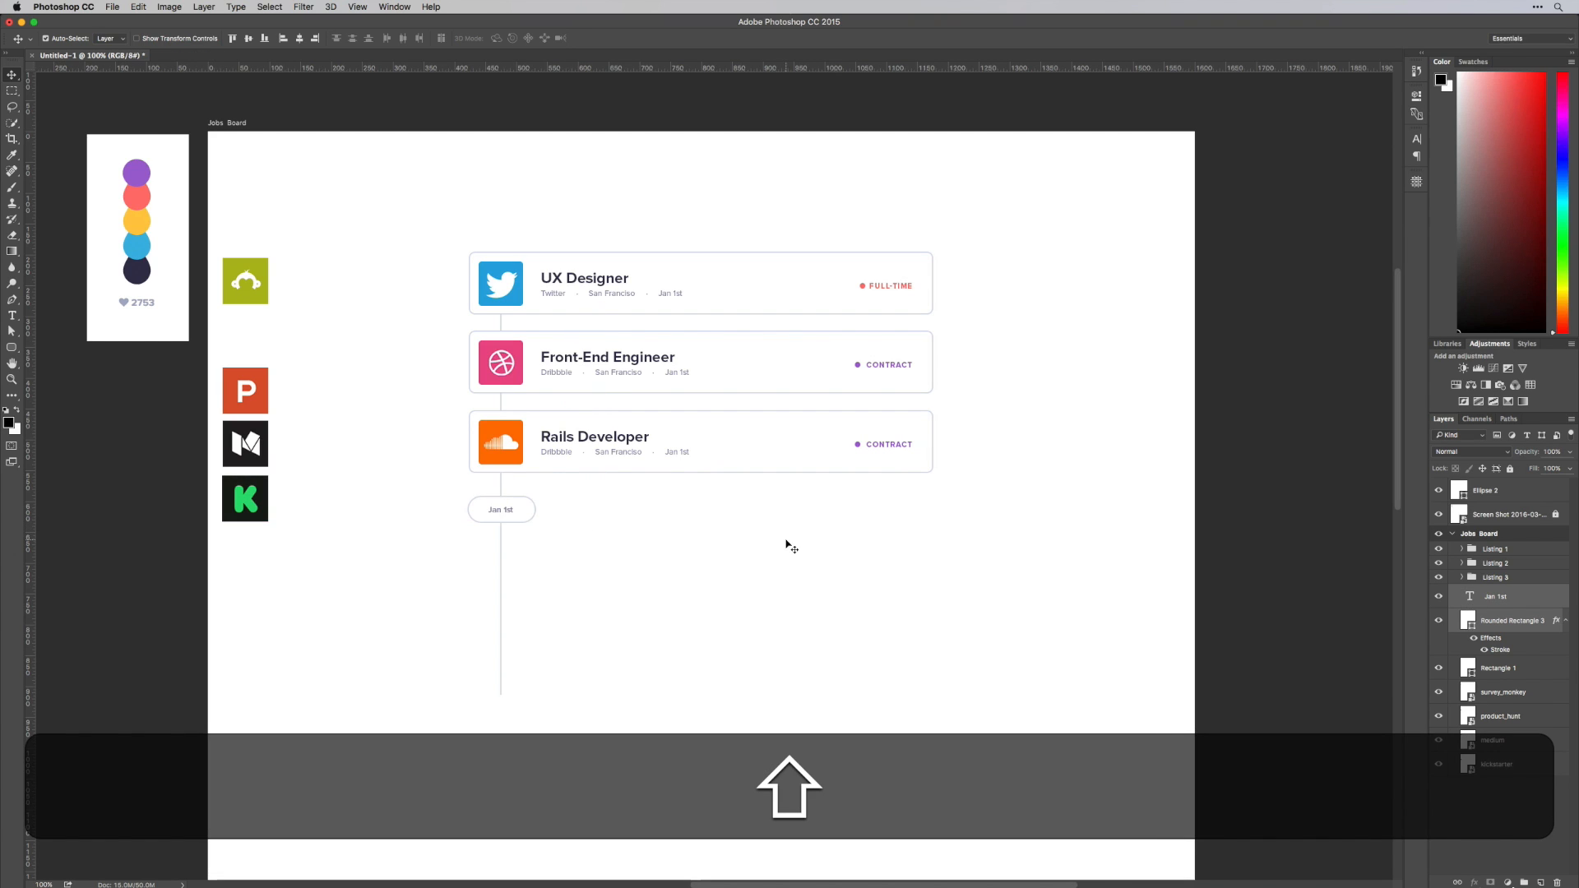
left_click(847, 518)
key("space")
left_click_drag(905, 518, 868, 482)
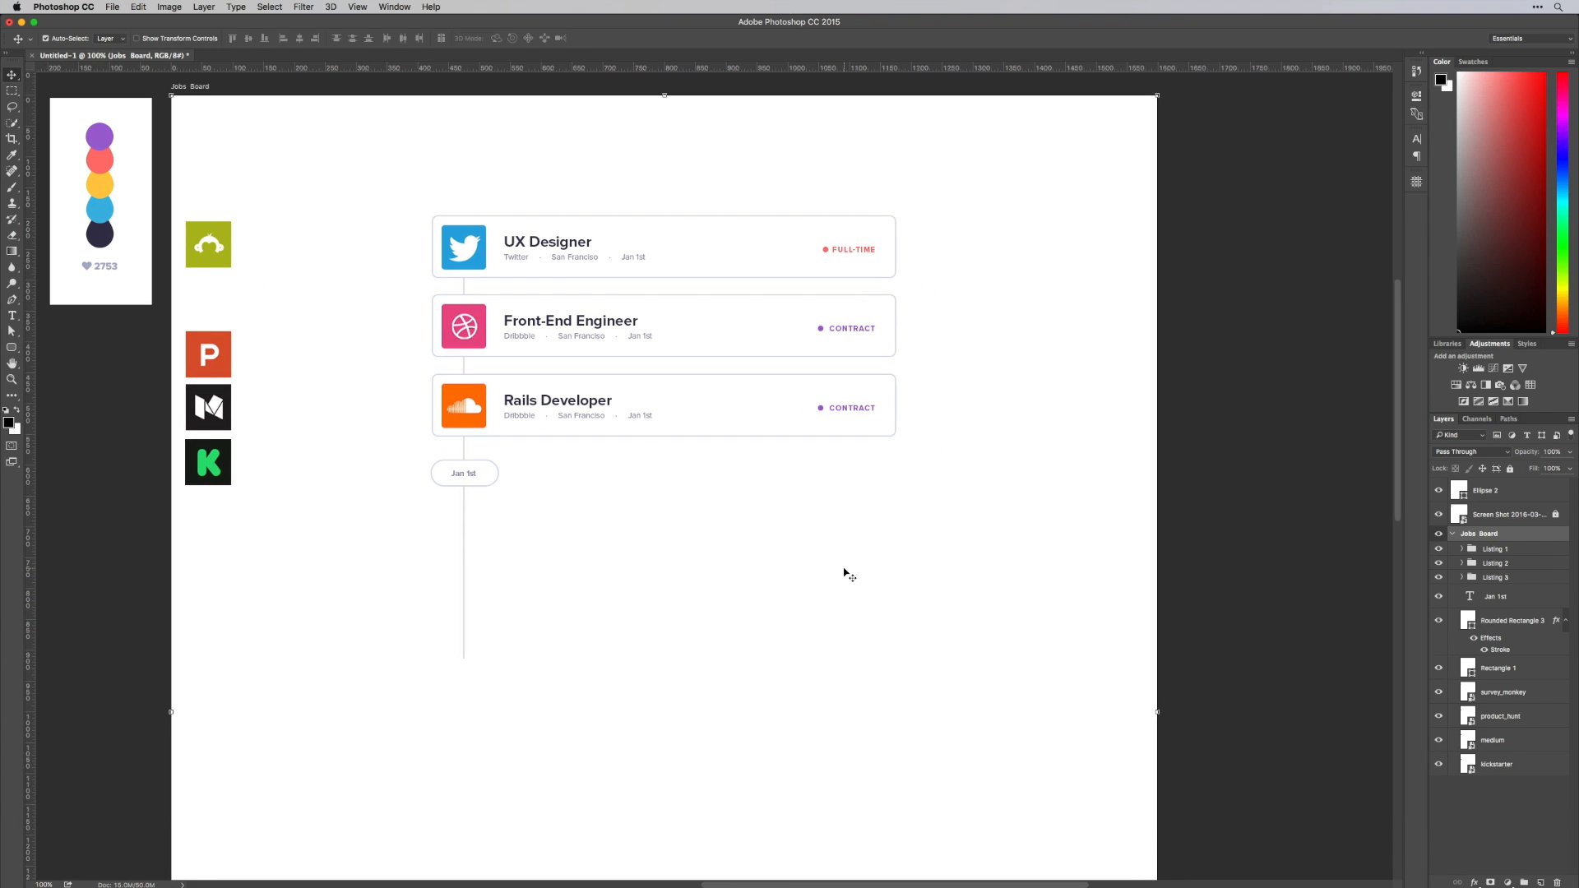
Duplicate the three listing cards as a second stack below the Jan 1st pill and shift it down for extra spacing
left_click(1490, 551)
left_click(1492, 577, "shift")
left_click_drag(708, 247, 698, 535)
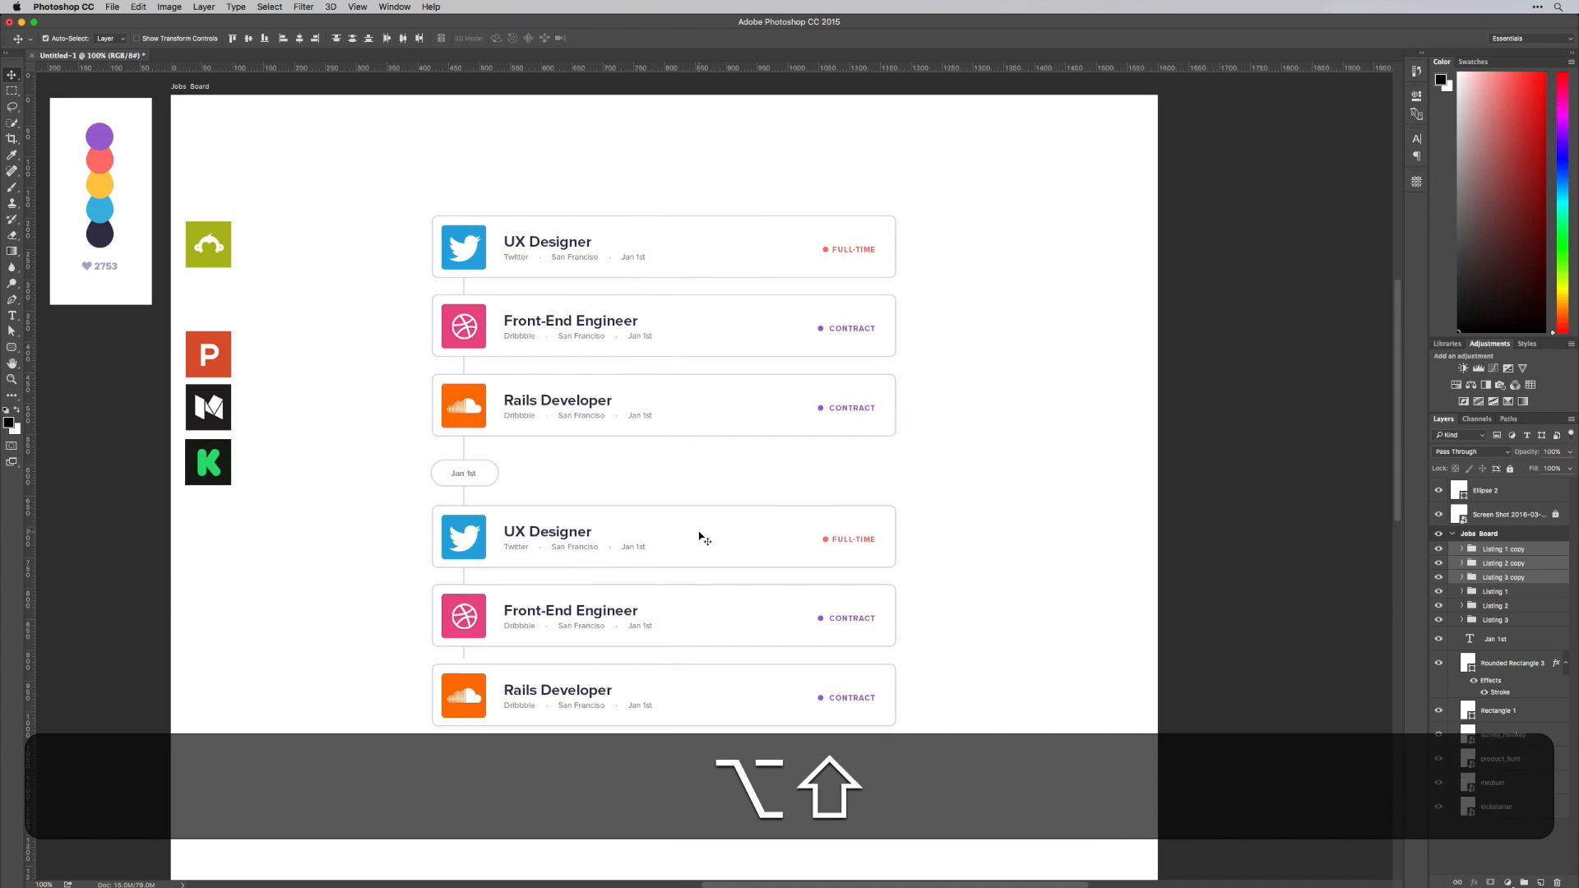
key("shift+Down")
key("shift+Down")
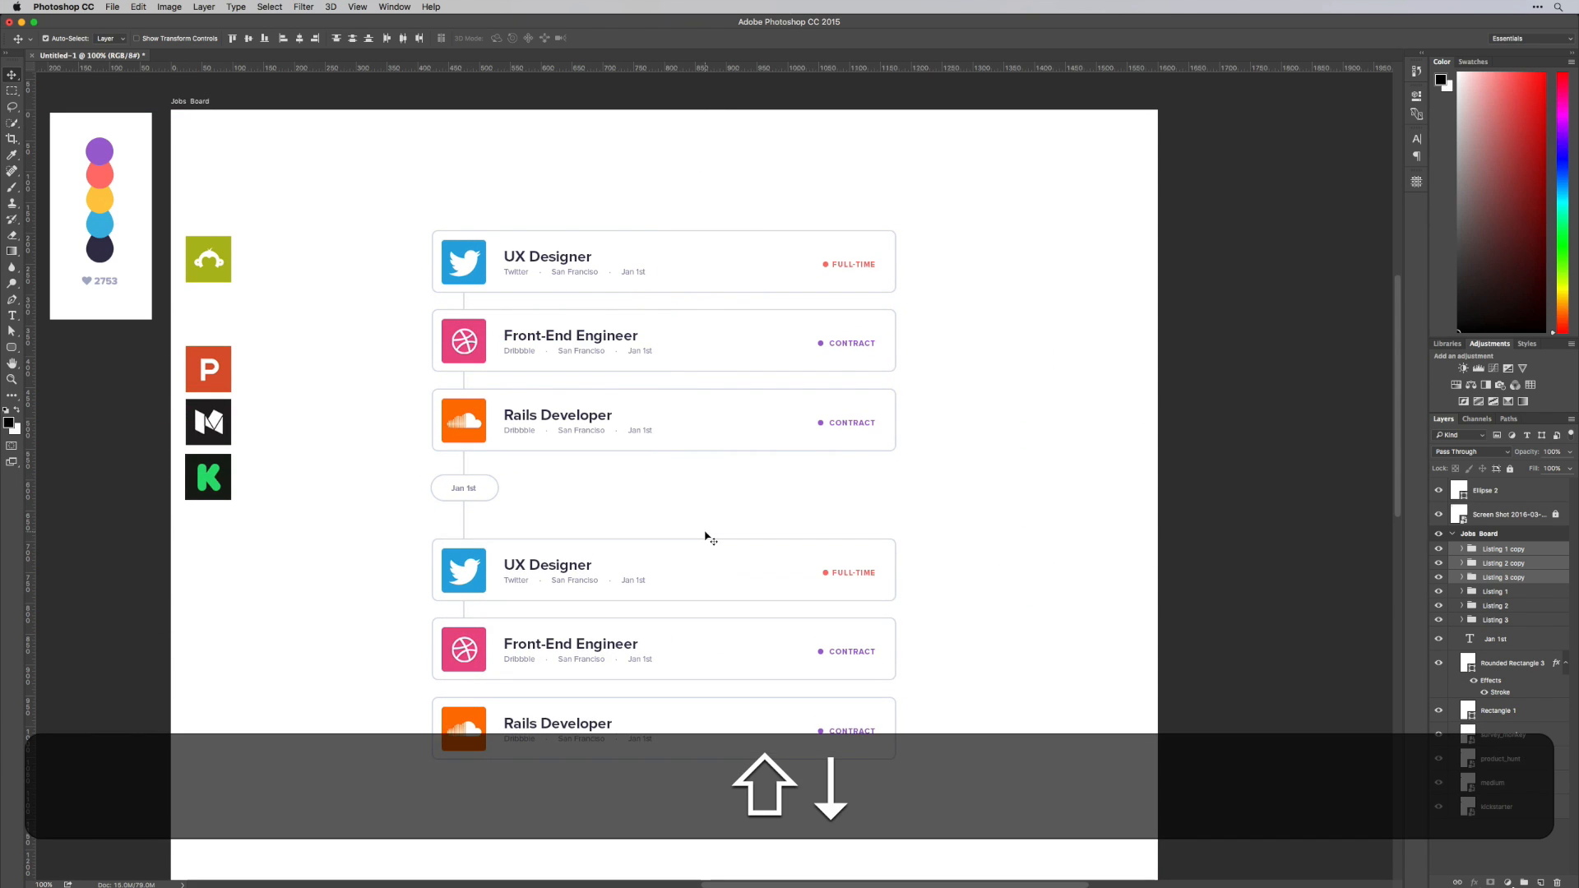
Move the Jan 1st label and its pill down so they sit midway between the two stacks of cards
left_click_drag(502, 502, 475, 494)
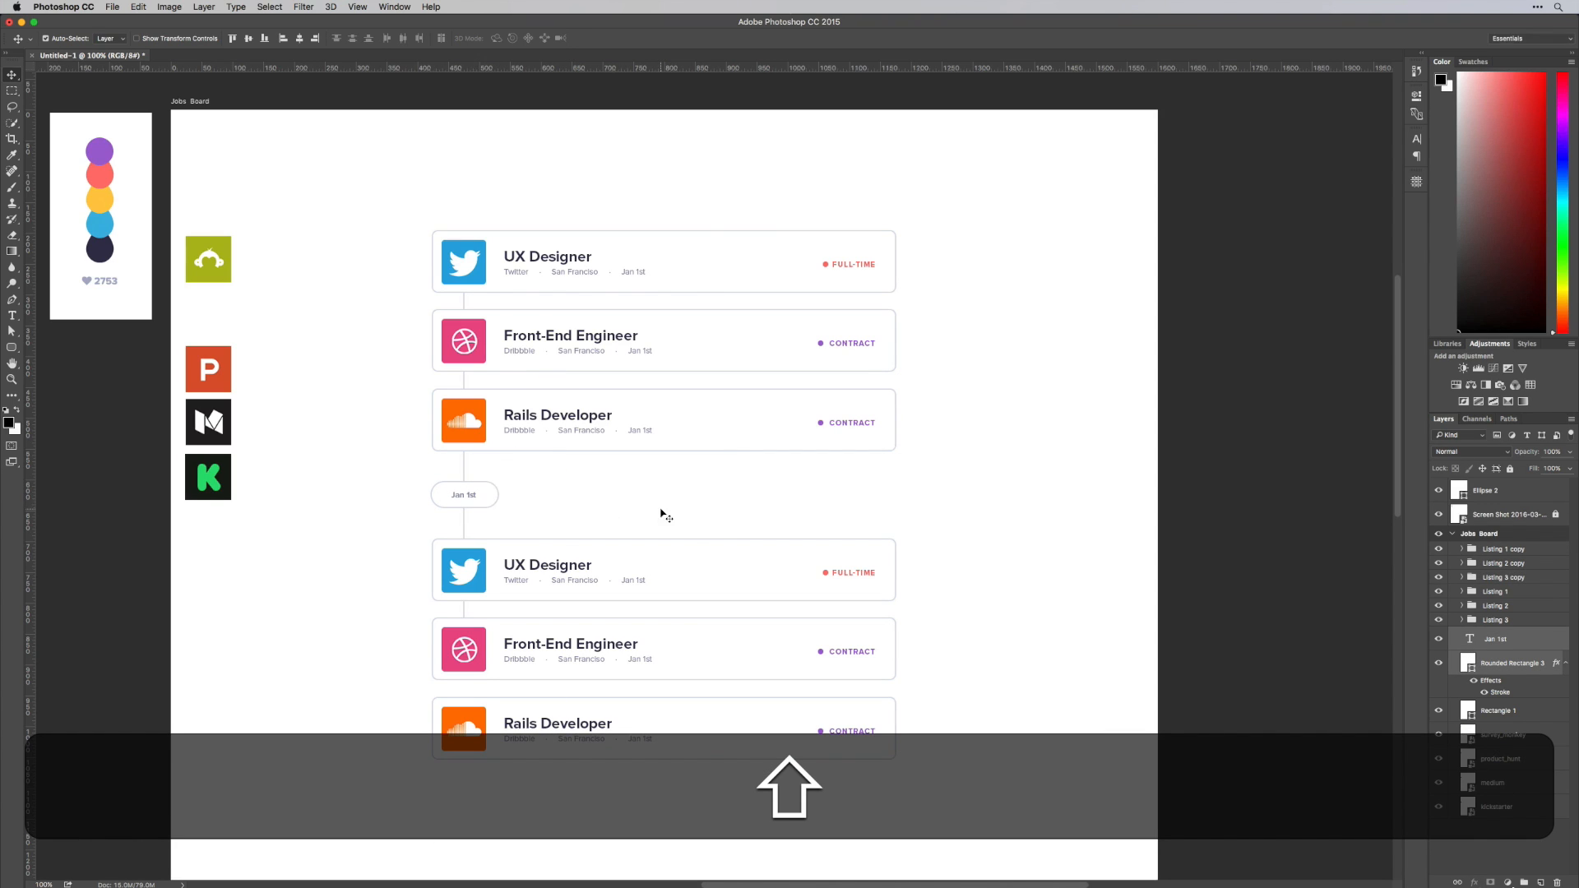
key("shift+Down")
Place the duplicated listing groups below the originals in the layer order and rename them Listing 4, Listing 5 and Listing 6
left_click_drag(824, 589, 872, 503)
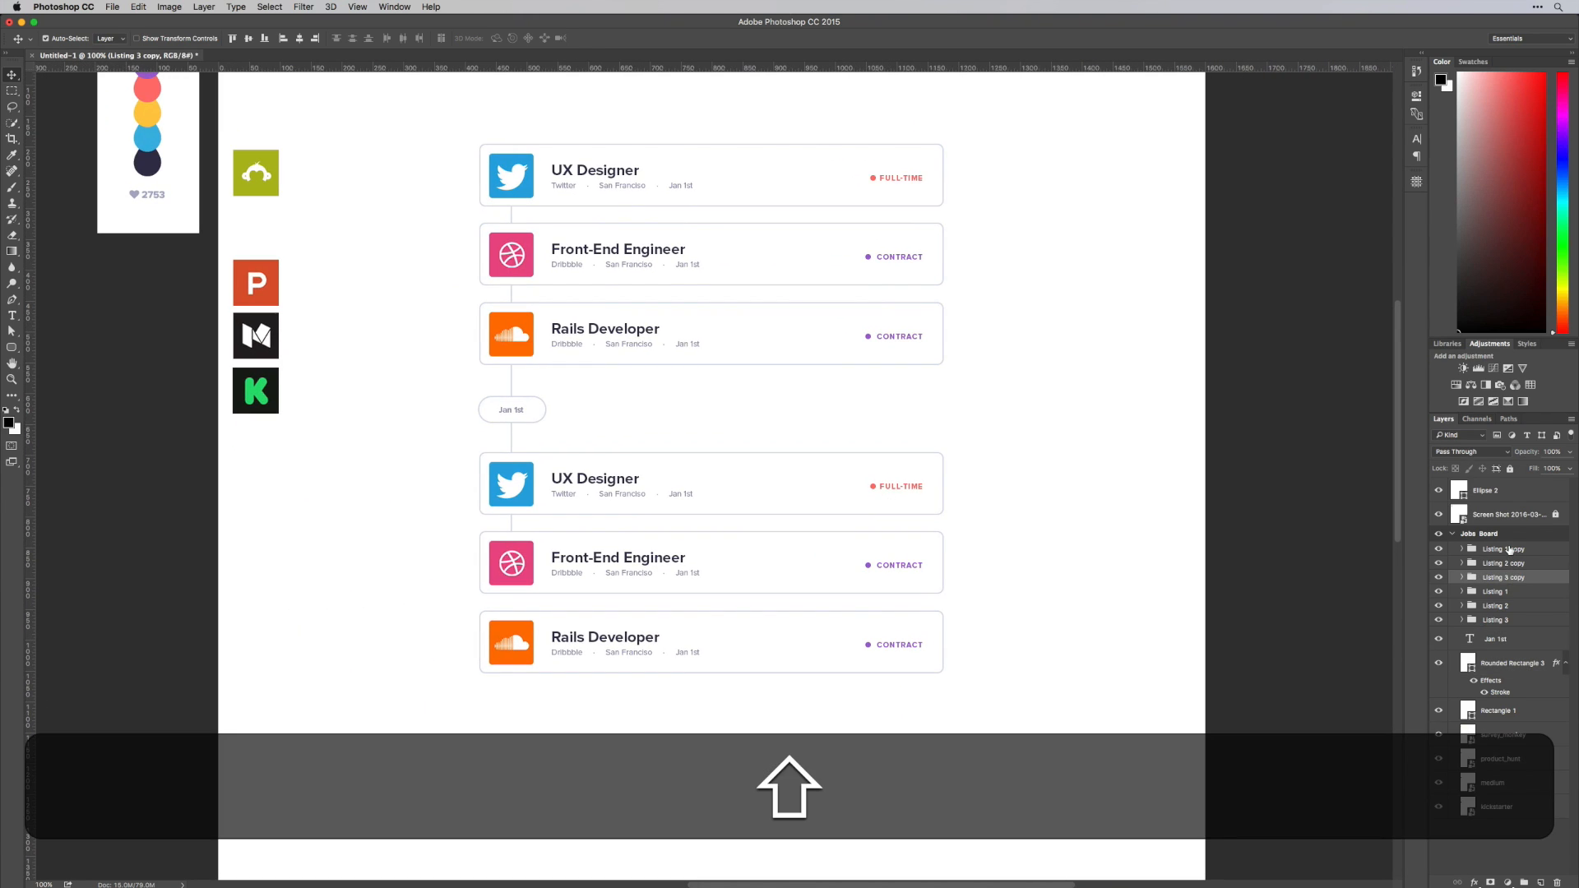
left_click(1510, 549, "shift")
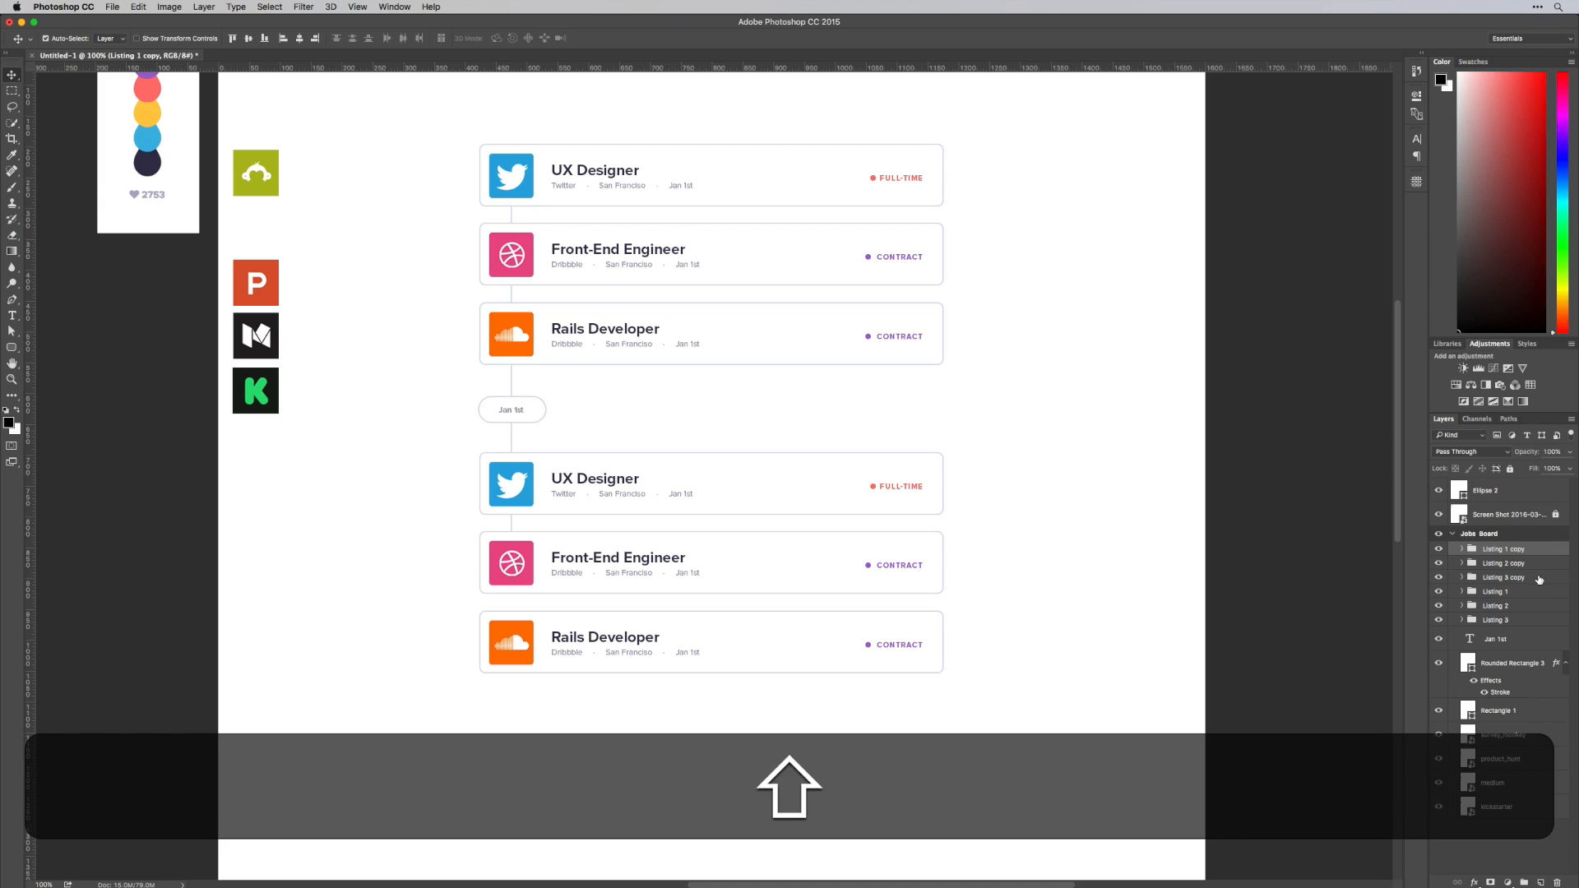
left_click_drag(1539, 579, 1538, 625)
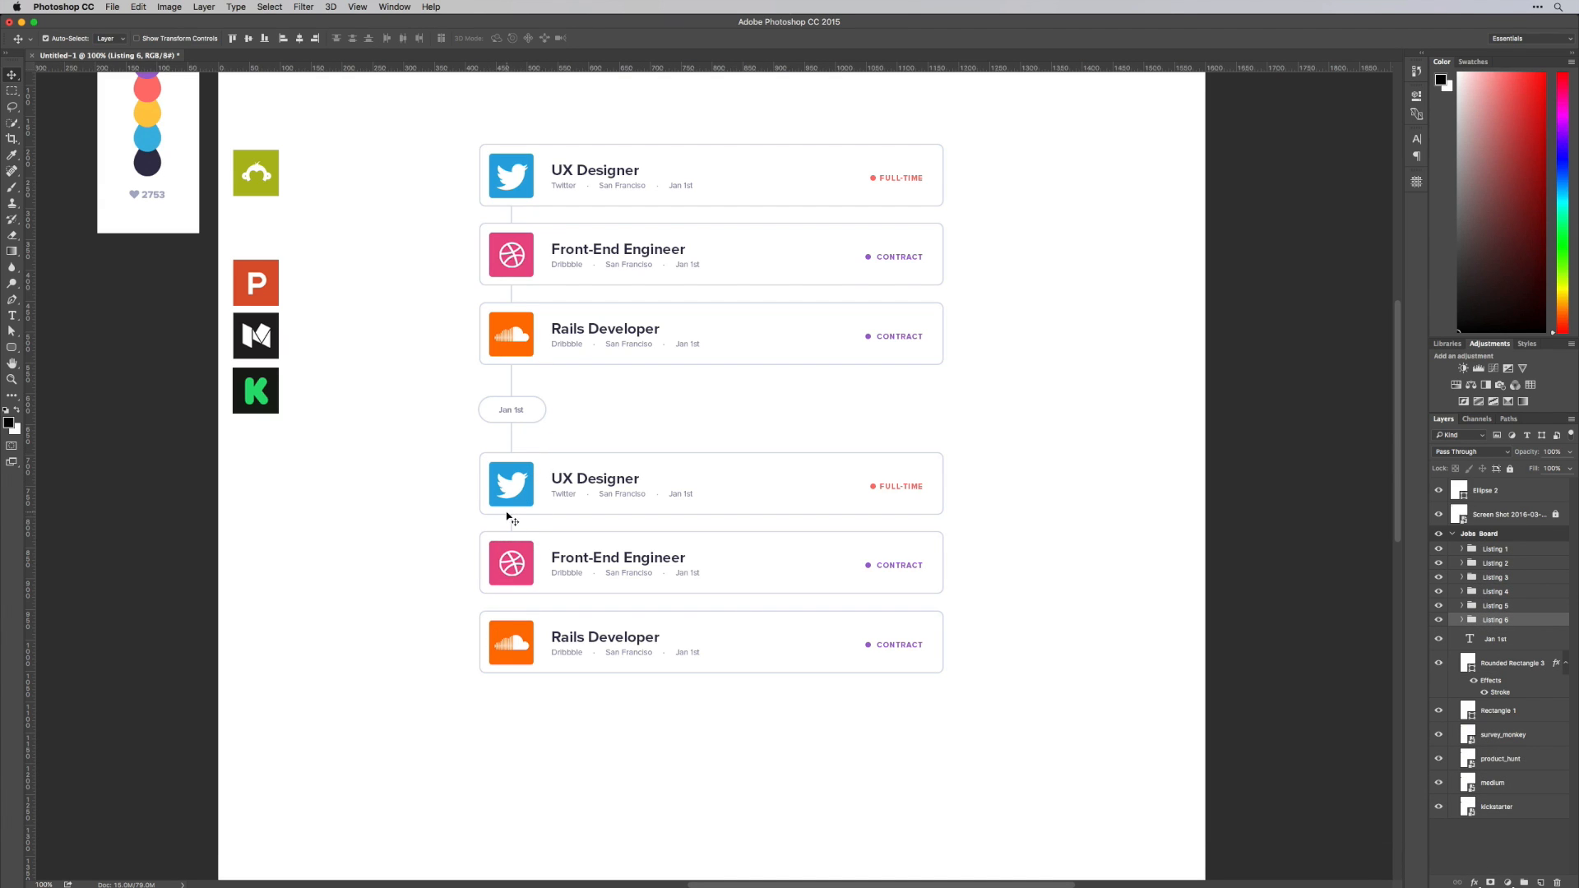
Customise cards three to six: Sound Cloud Part-Time, Medium Senior Product Designer, Product Hunt UI / UX Designer Freelance and Kickstarter Product Designer, with matching logos
left_click(519, 495)
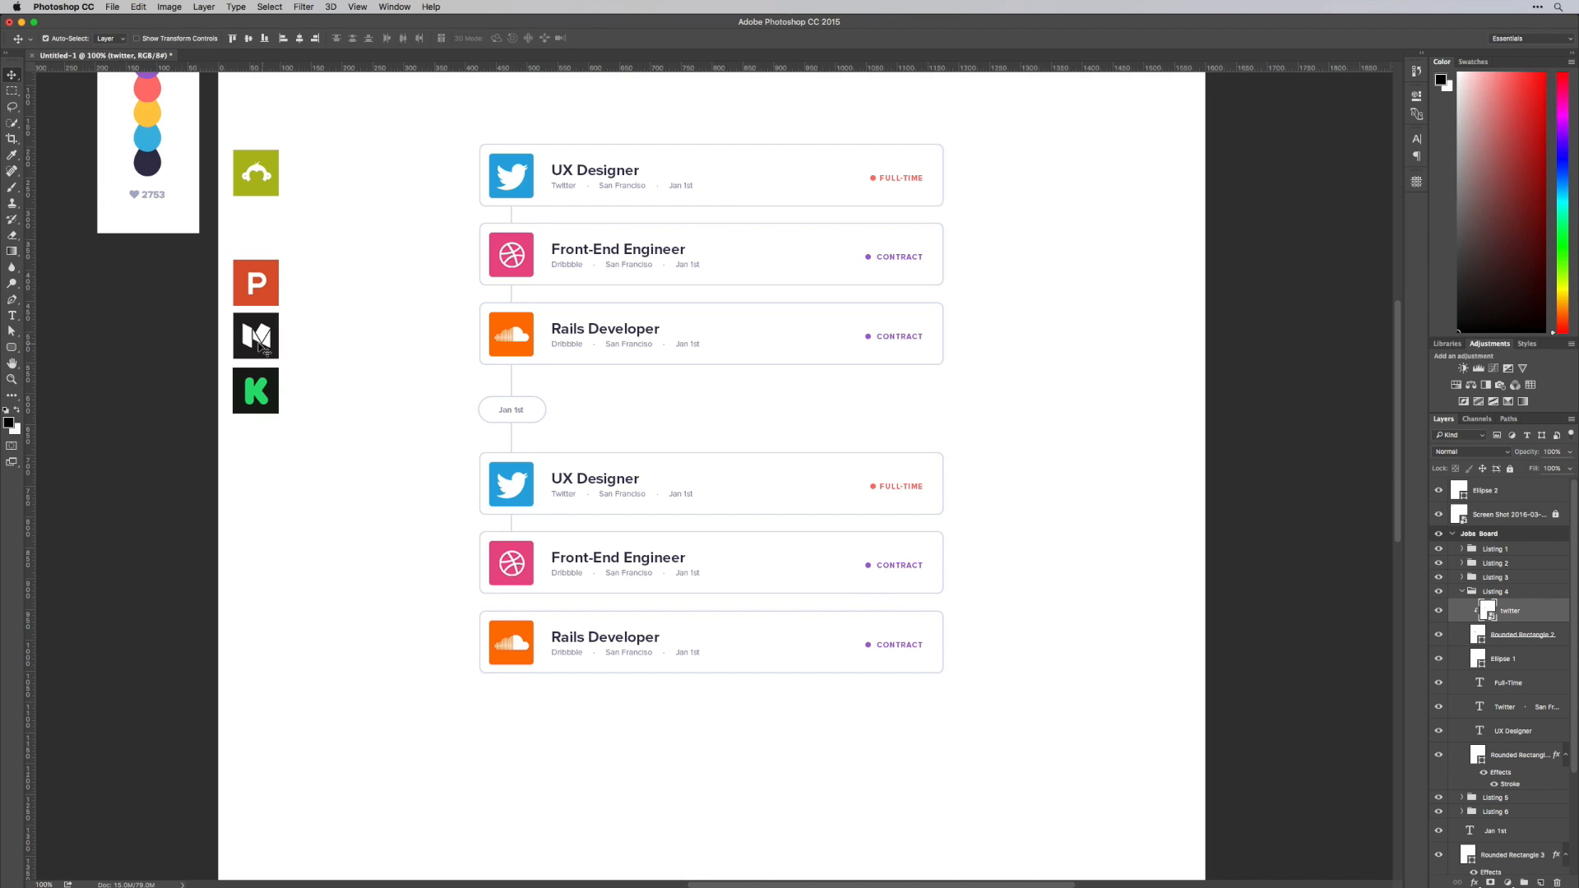
left_click_drag(262, 345, 518, 495)
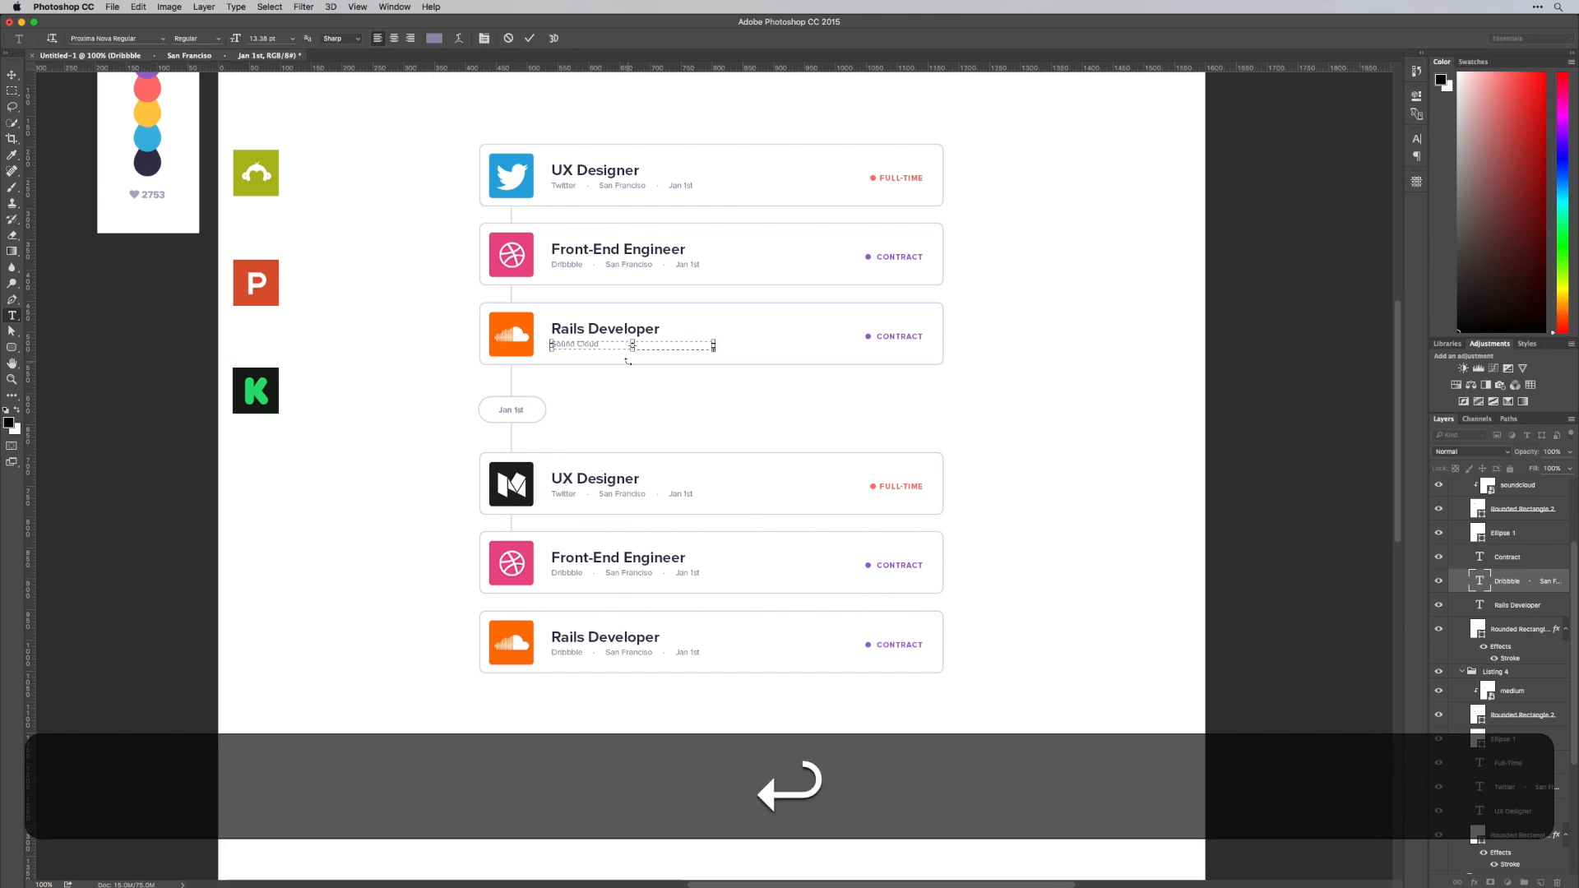
key("v")
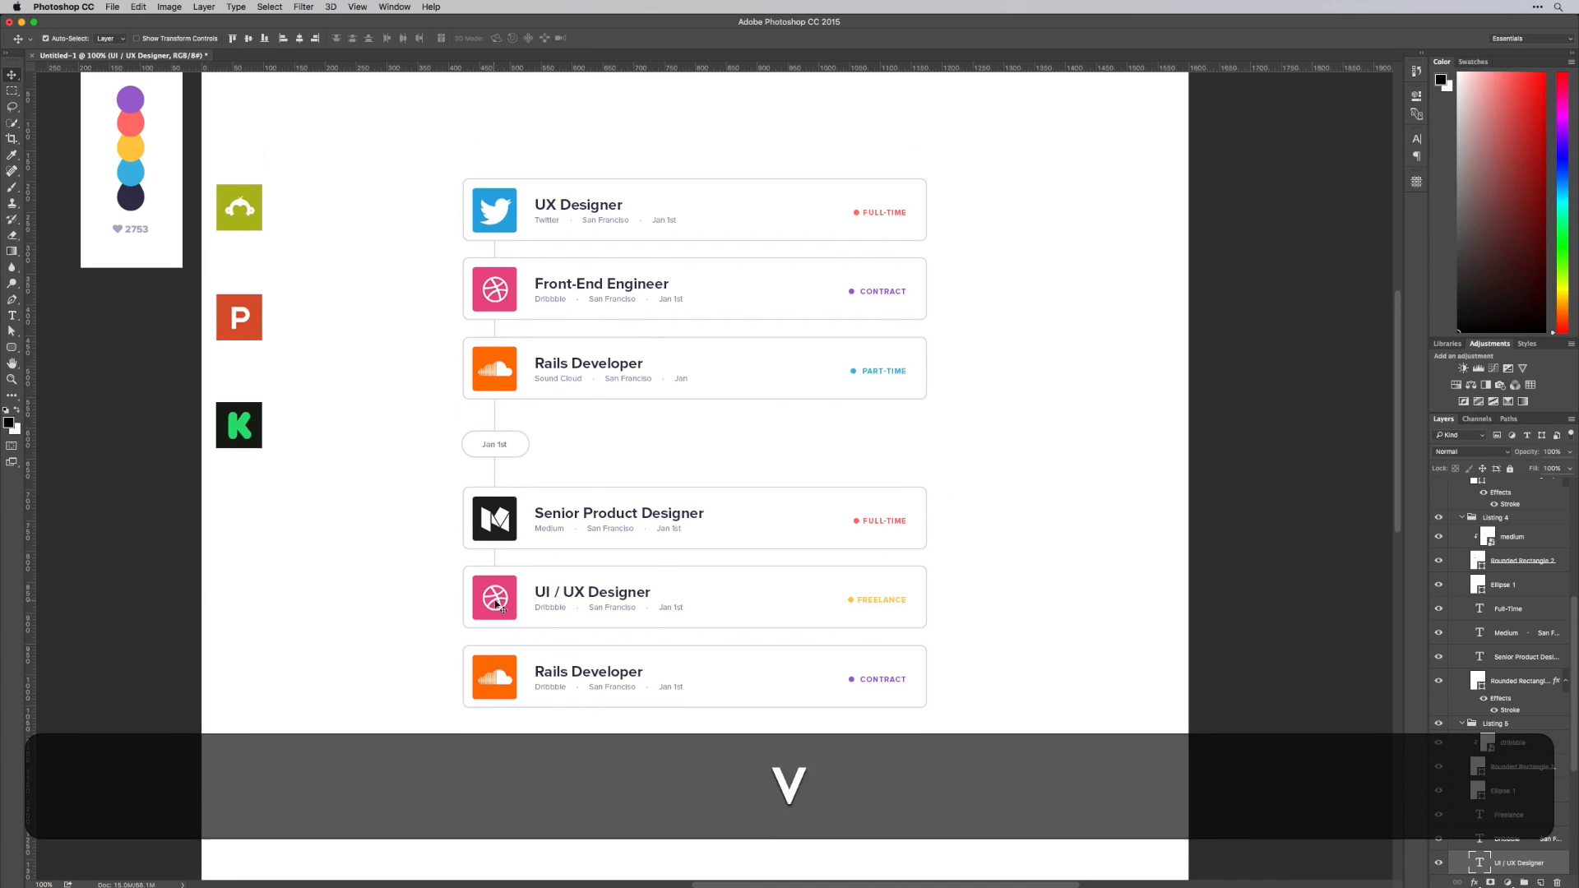
key("t")
key("shift+v")
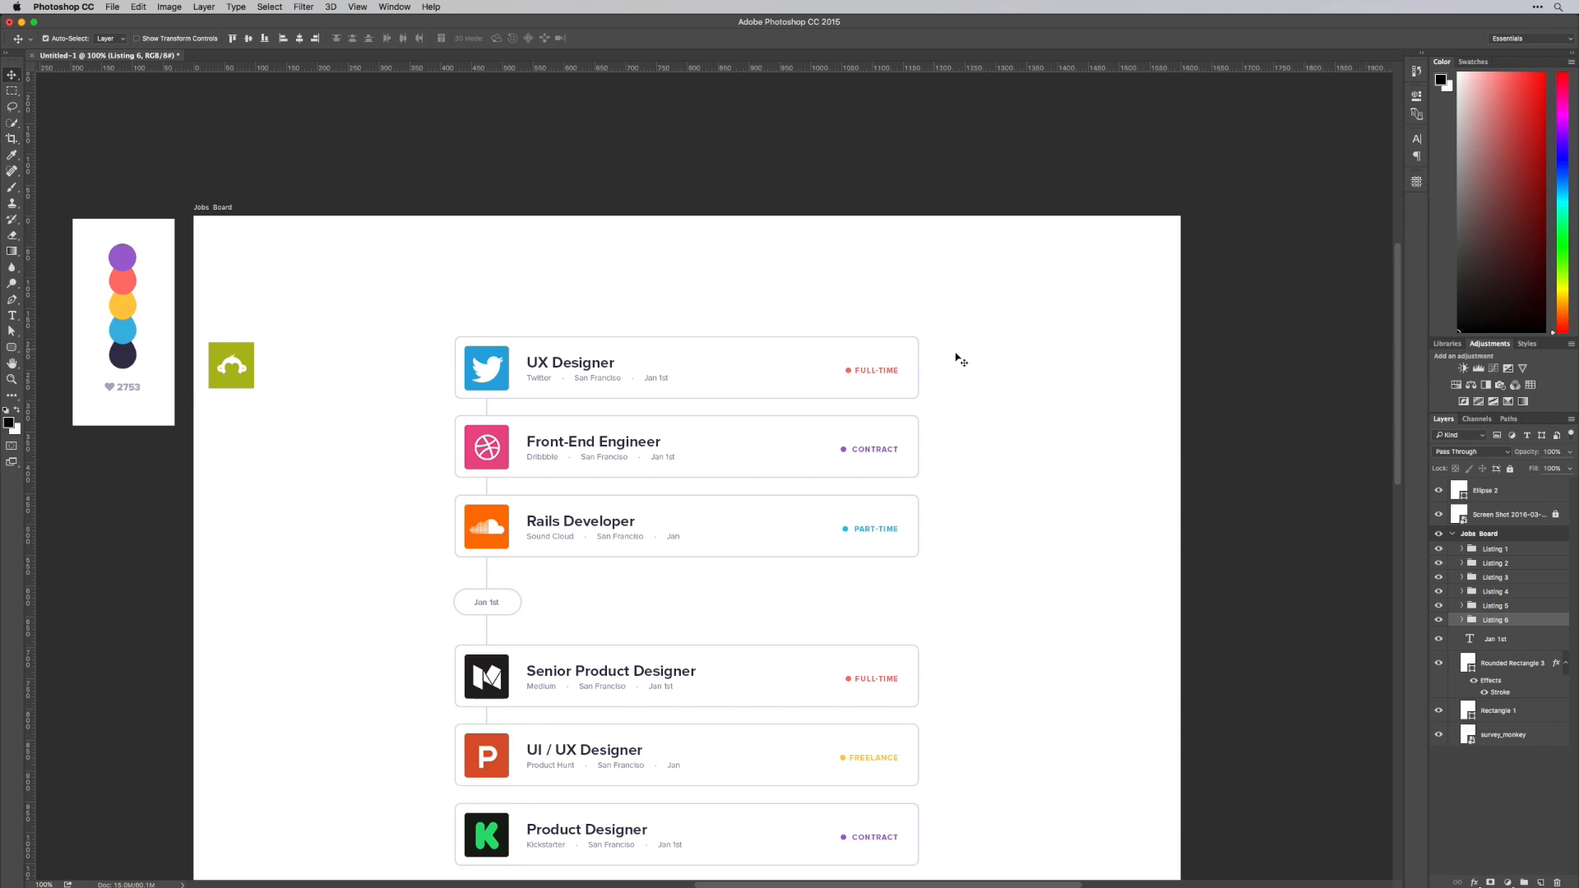
Draw a black rectangle about 17 px high at the artboard's top-left corner and duplicate it into a row of four
scroll(962, 362, "right", 2)
scroll(945, 437, "left", 4)
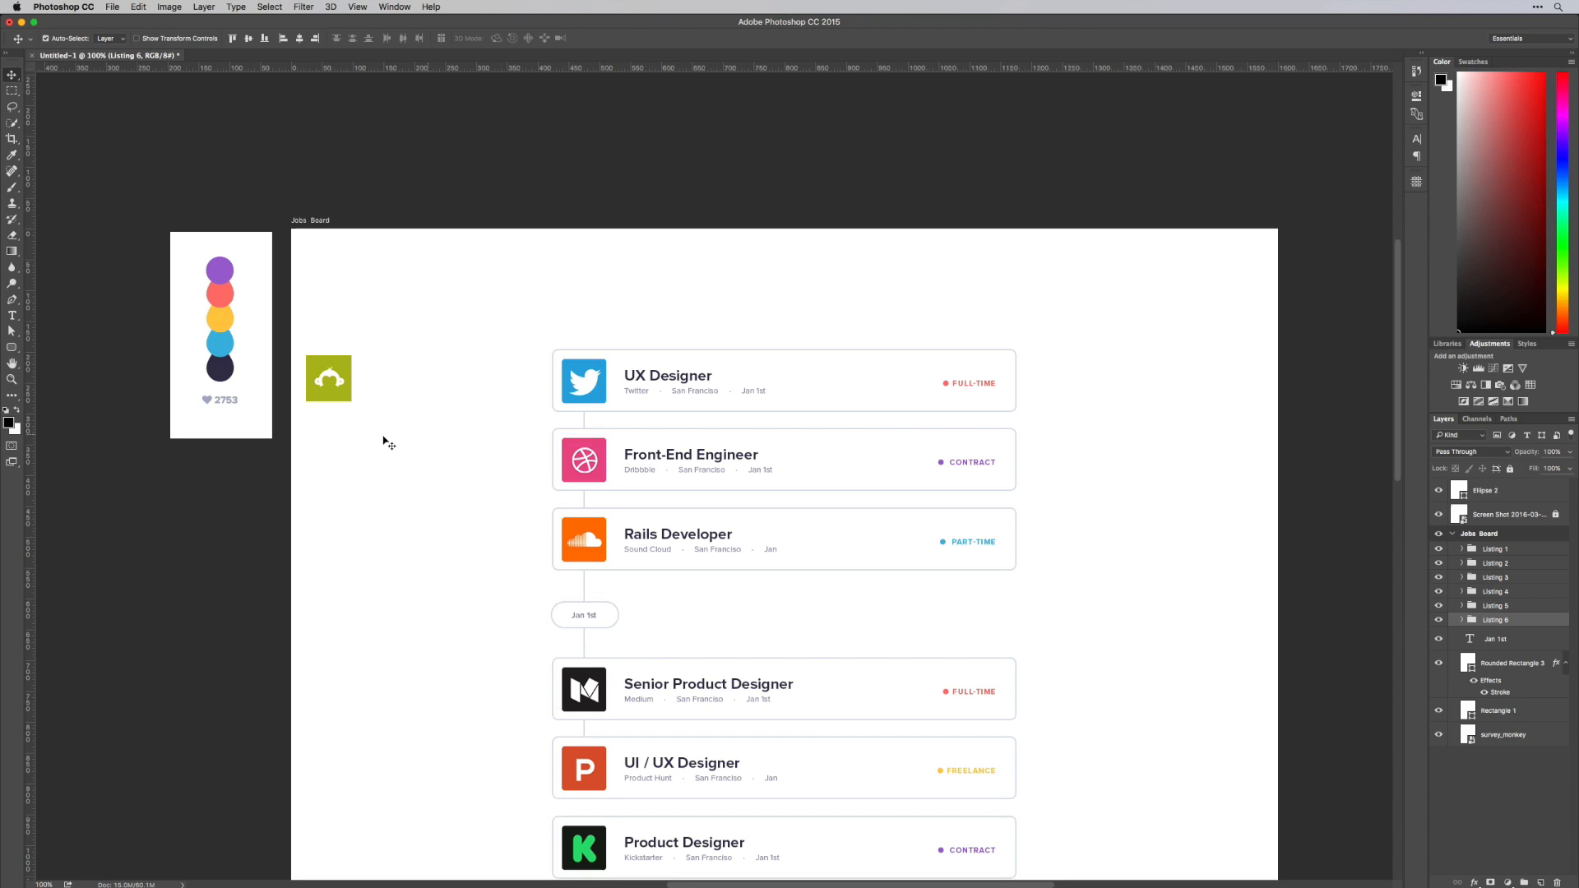
left_click_drag(11, 346, 45, 349)
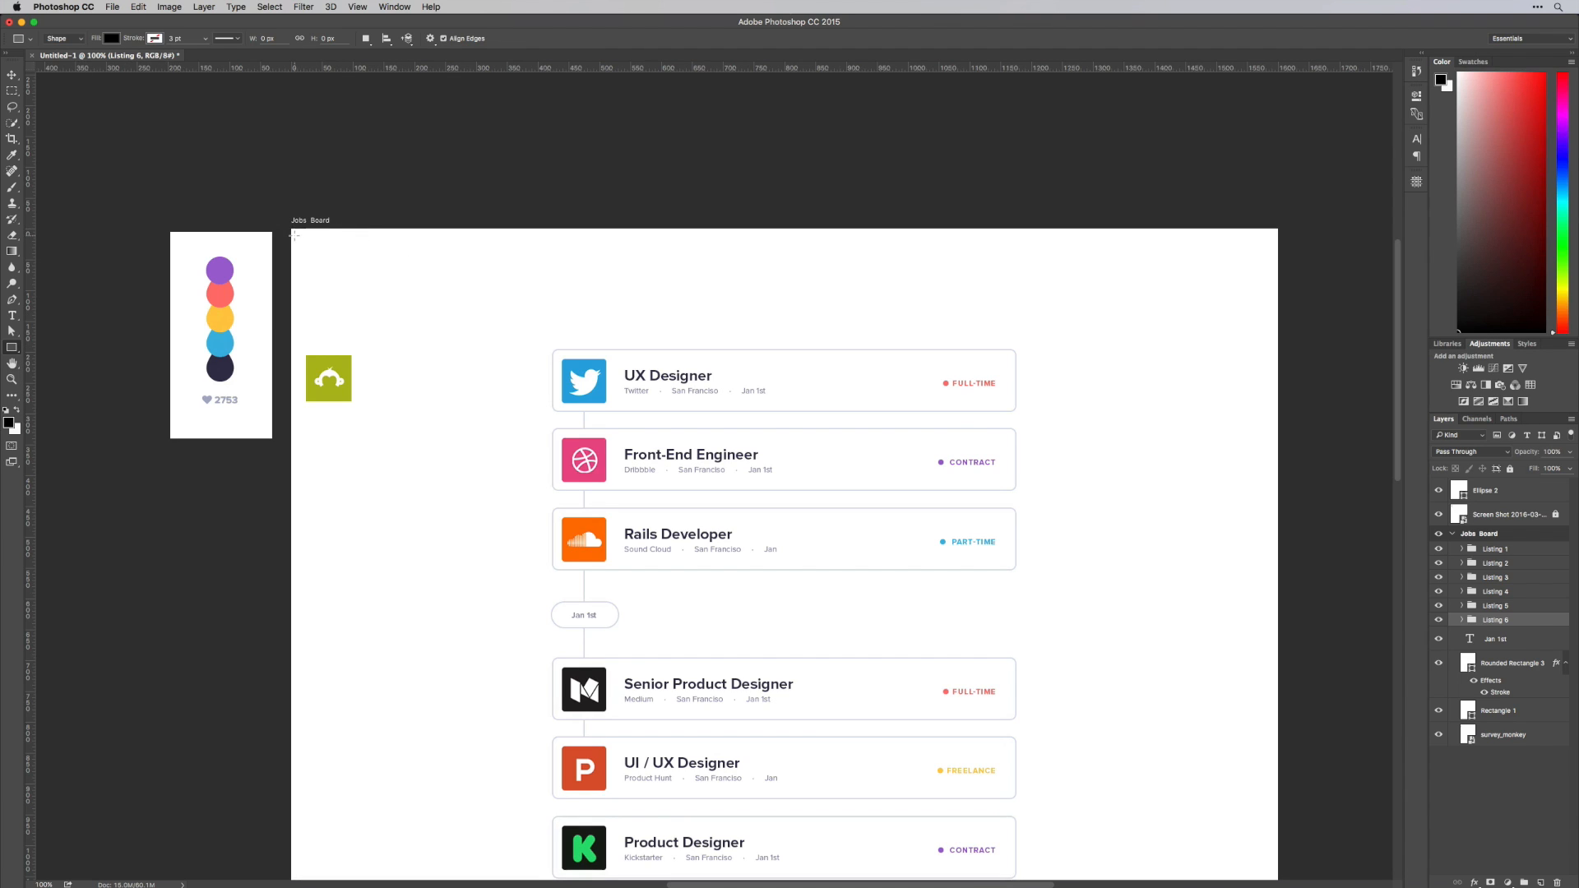
left_click_drag(294, 234, 349, 245)
key("v")
left_click_drag(770, 246, 767, 238)
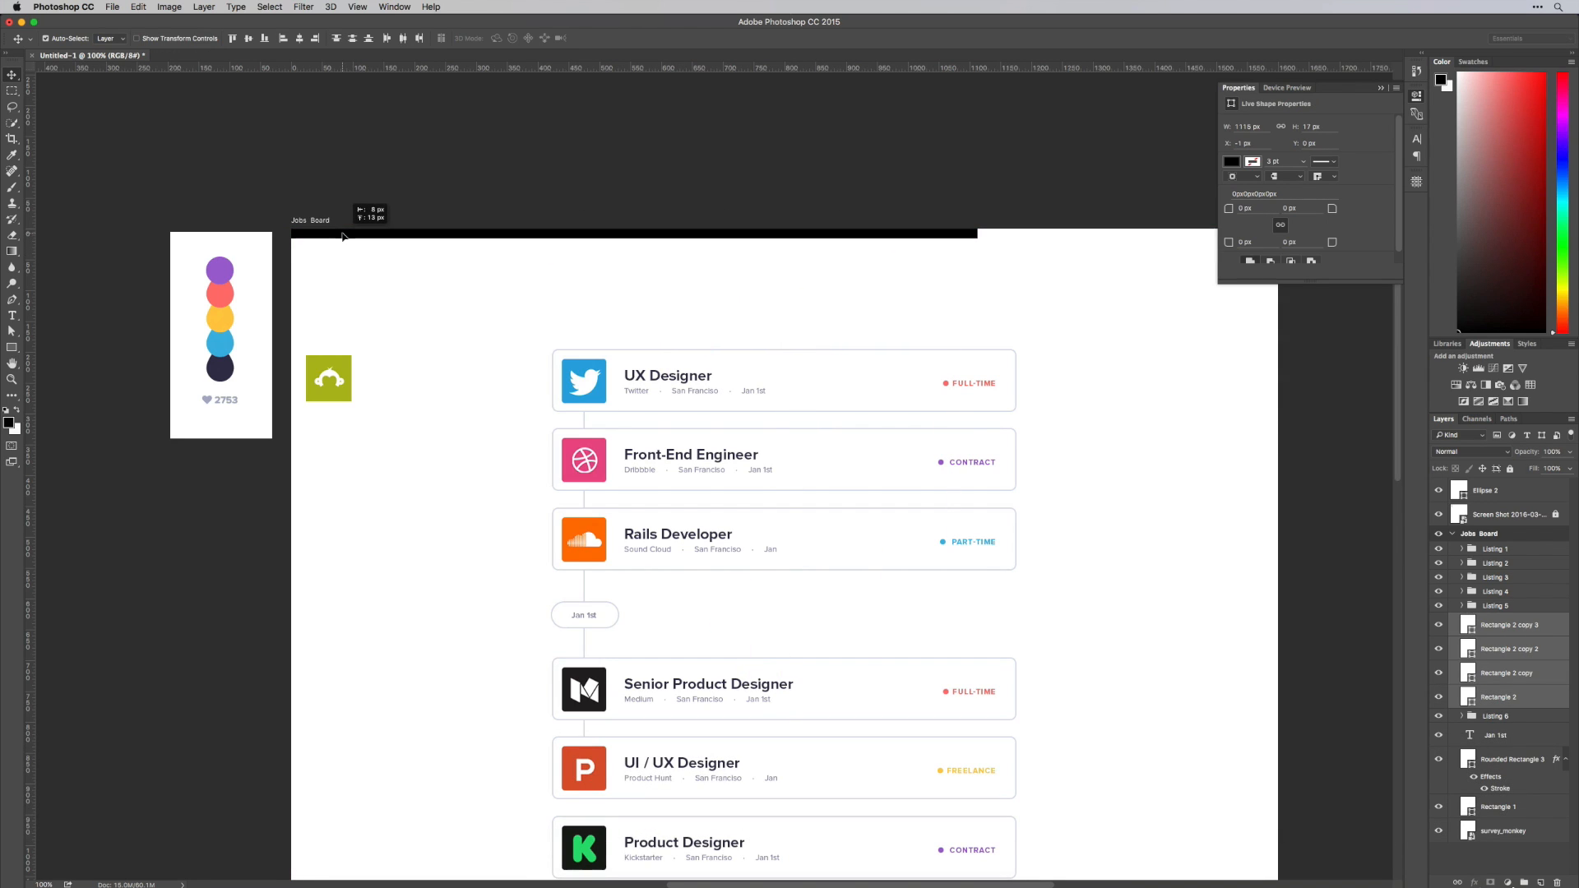
Scale the row of four rectangles horizontally to about 802 px wide so it spans half the artboard
scroll(863, 239, "right", 5)
key("cmd+t")
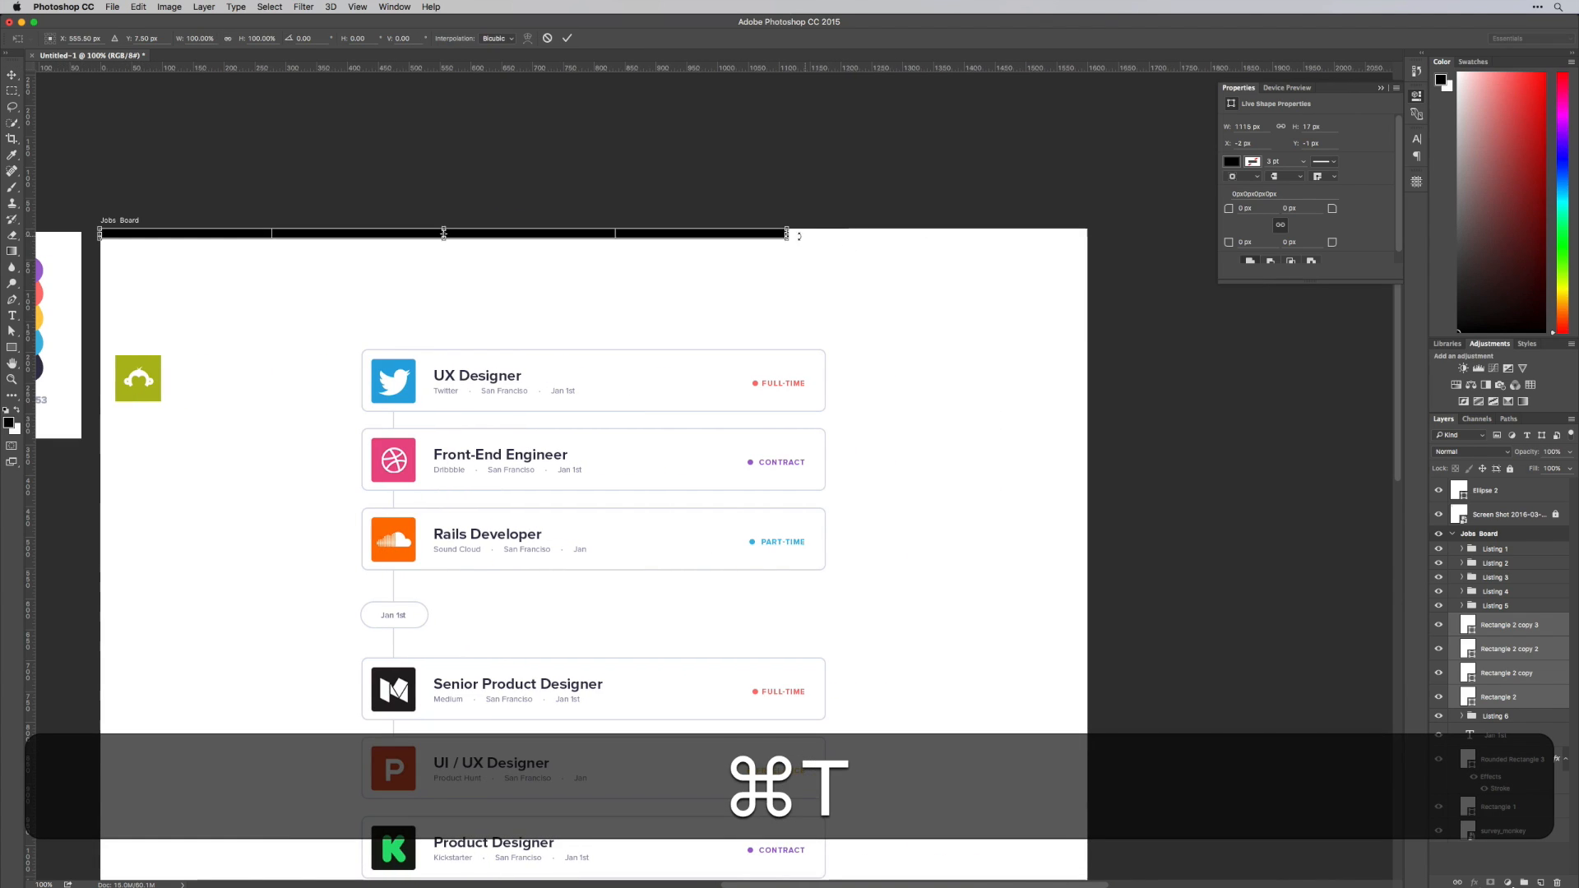
left_click_drag(787, 234, 594, 234)
key("Return")
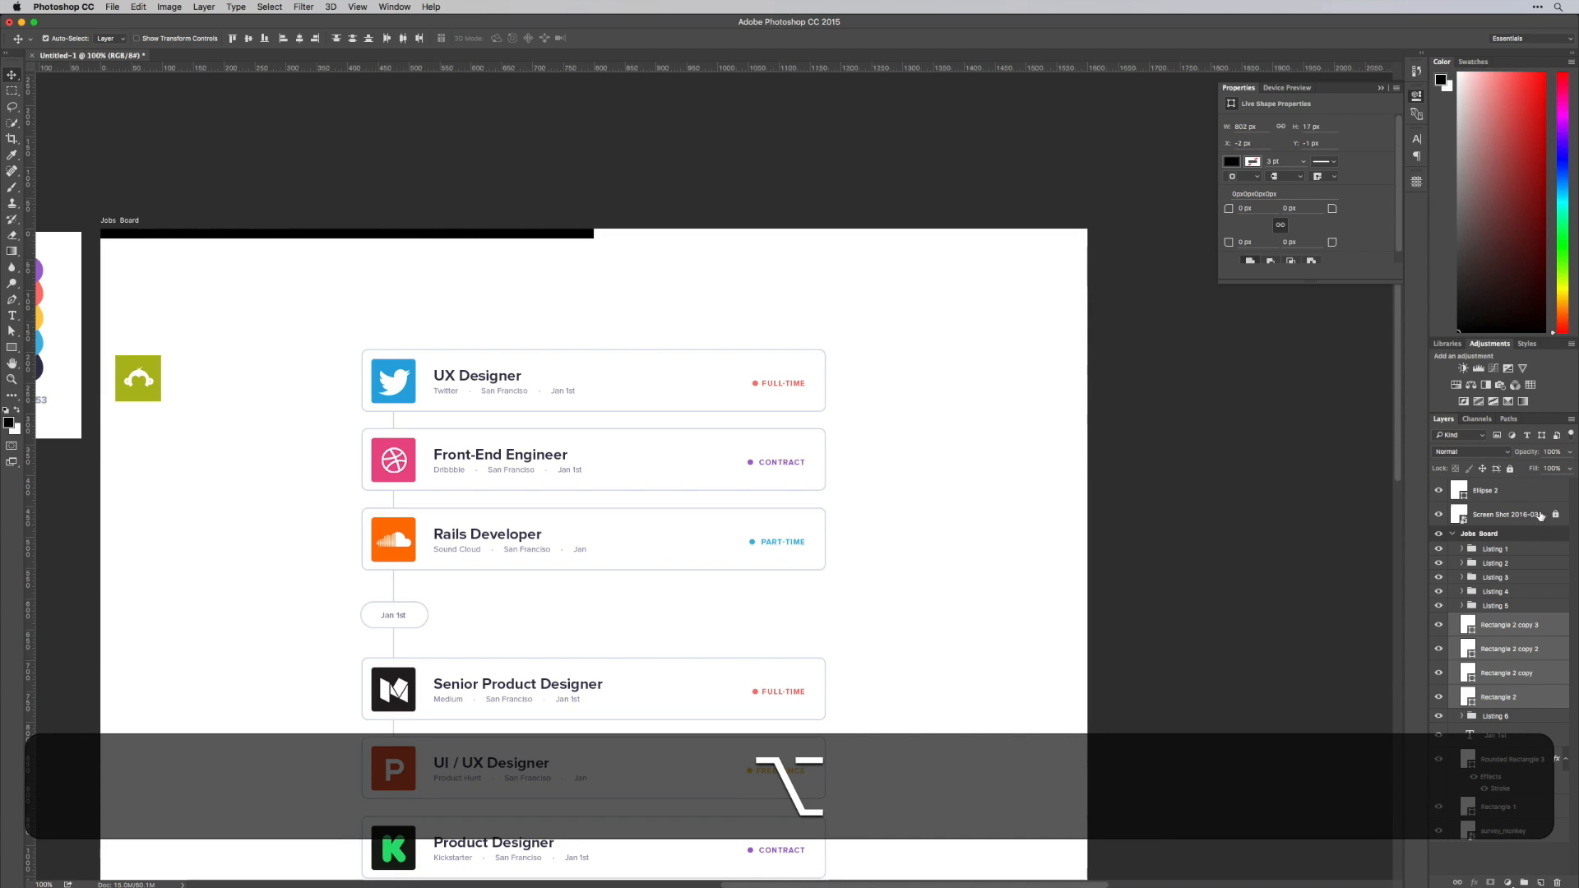
double_click(1467, 625)
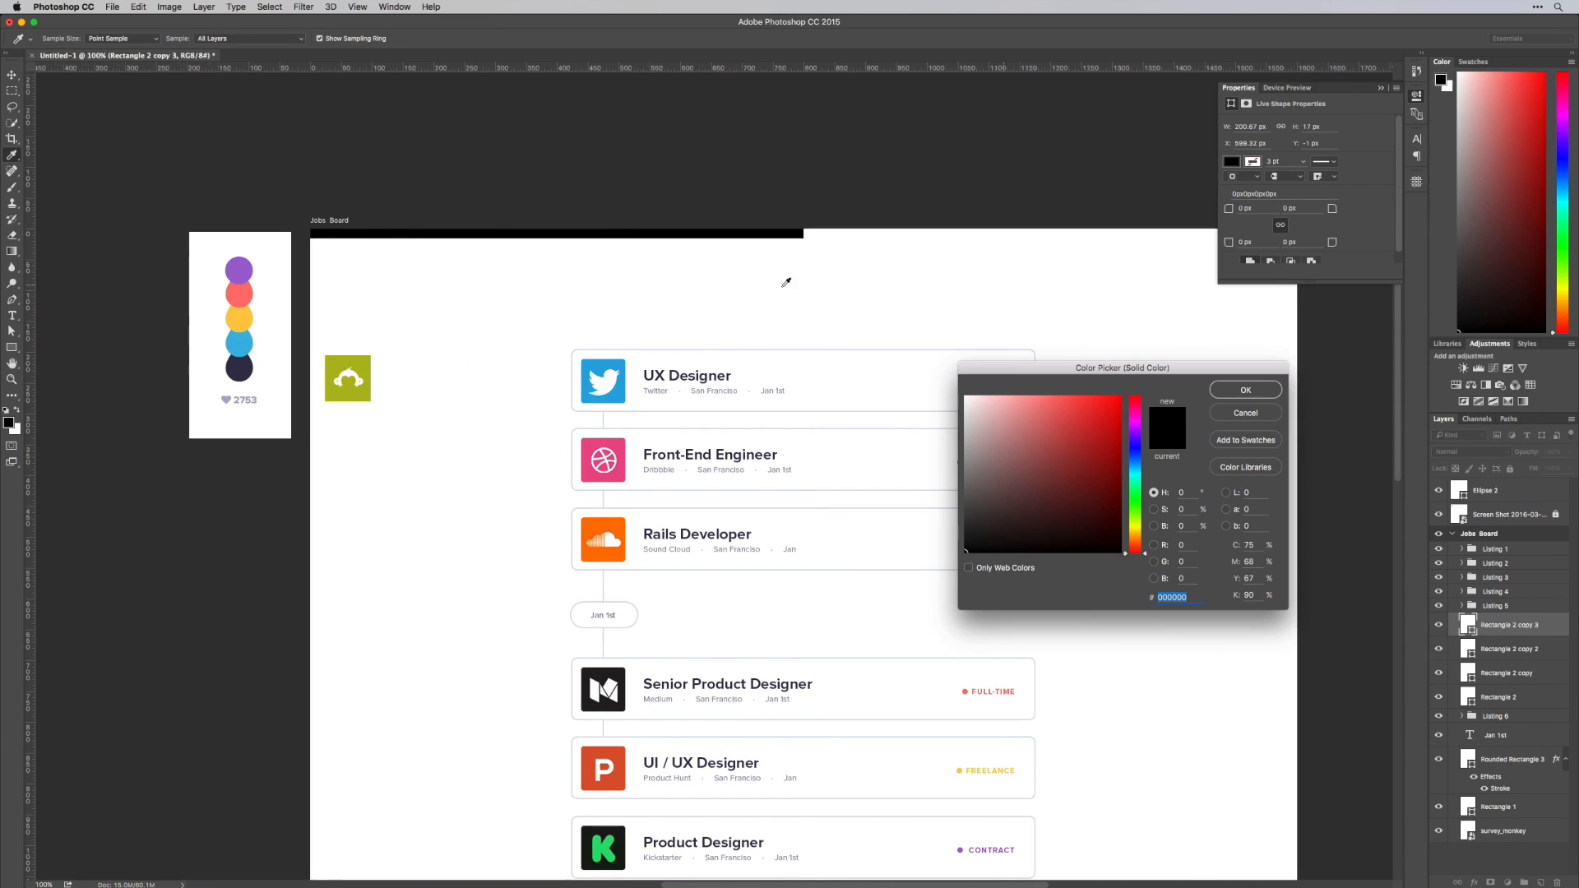
left_click(244, 297)
key("Return")
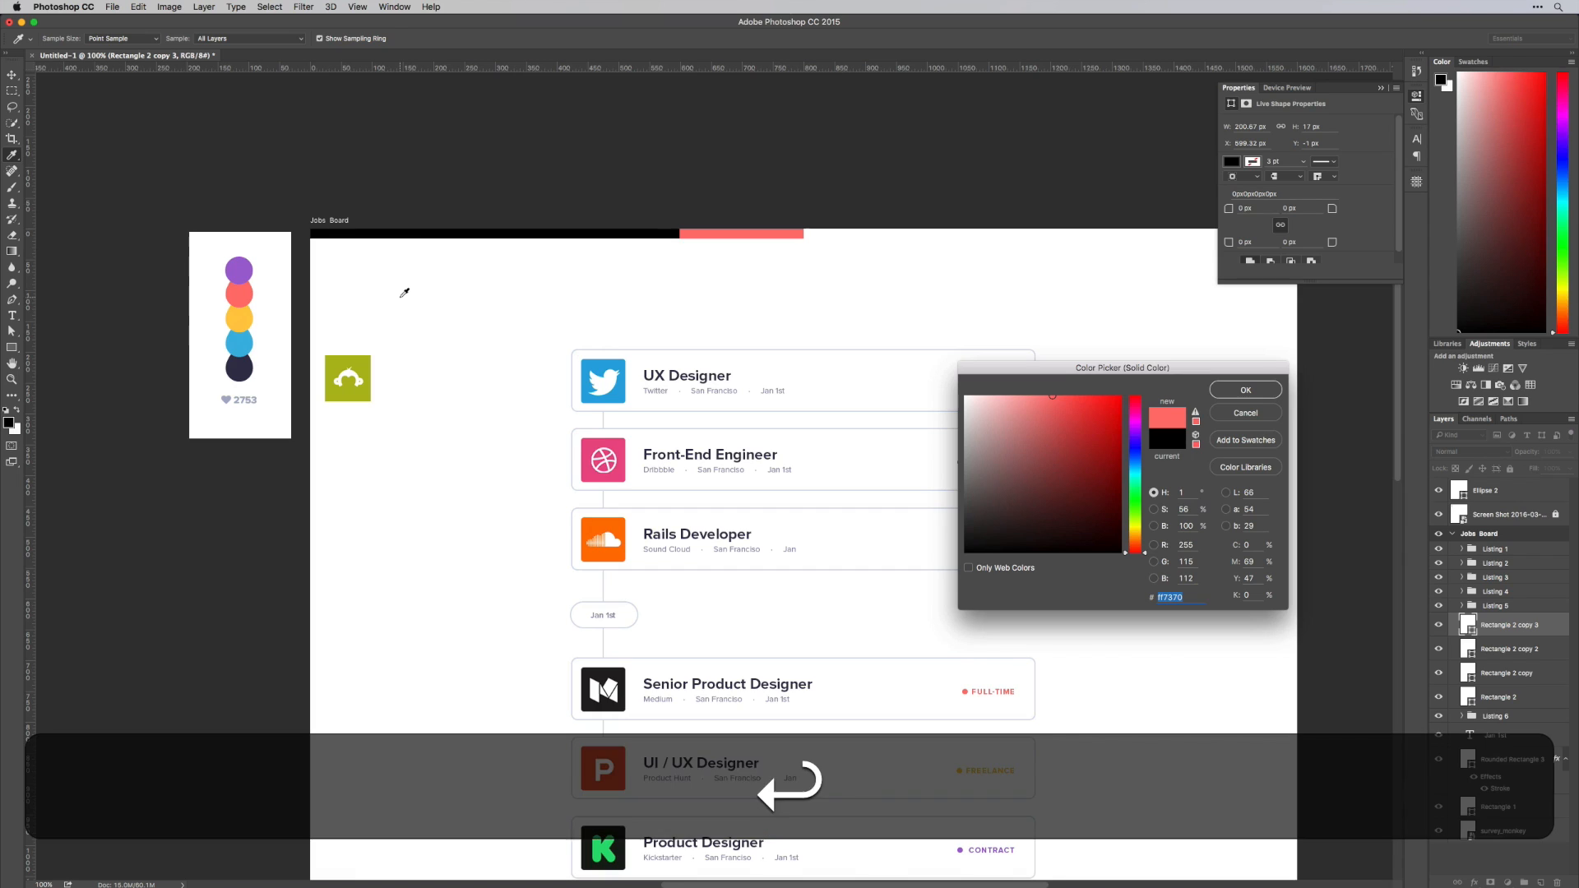
key("super+z")
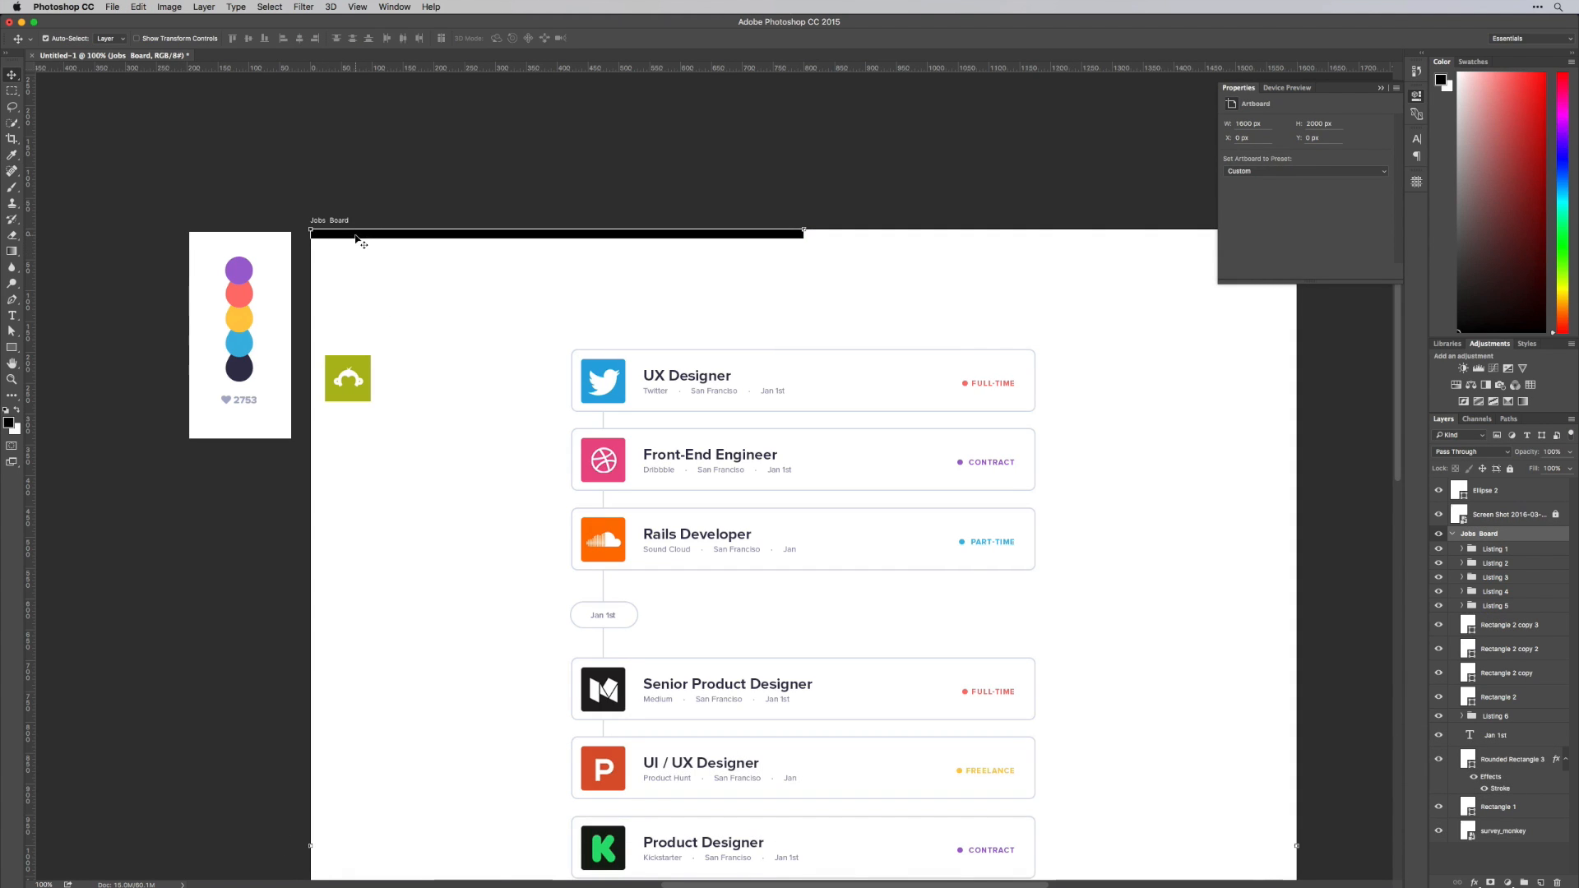
Recolour the first rectangle coral and the second yellow, sampling both colours from the palette circles beside the artboard
left_click(356, 236)
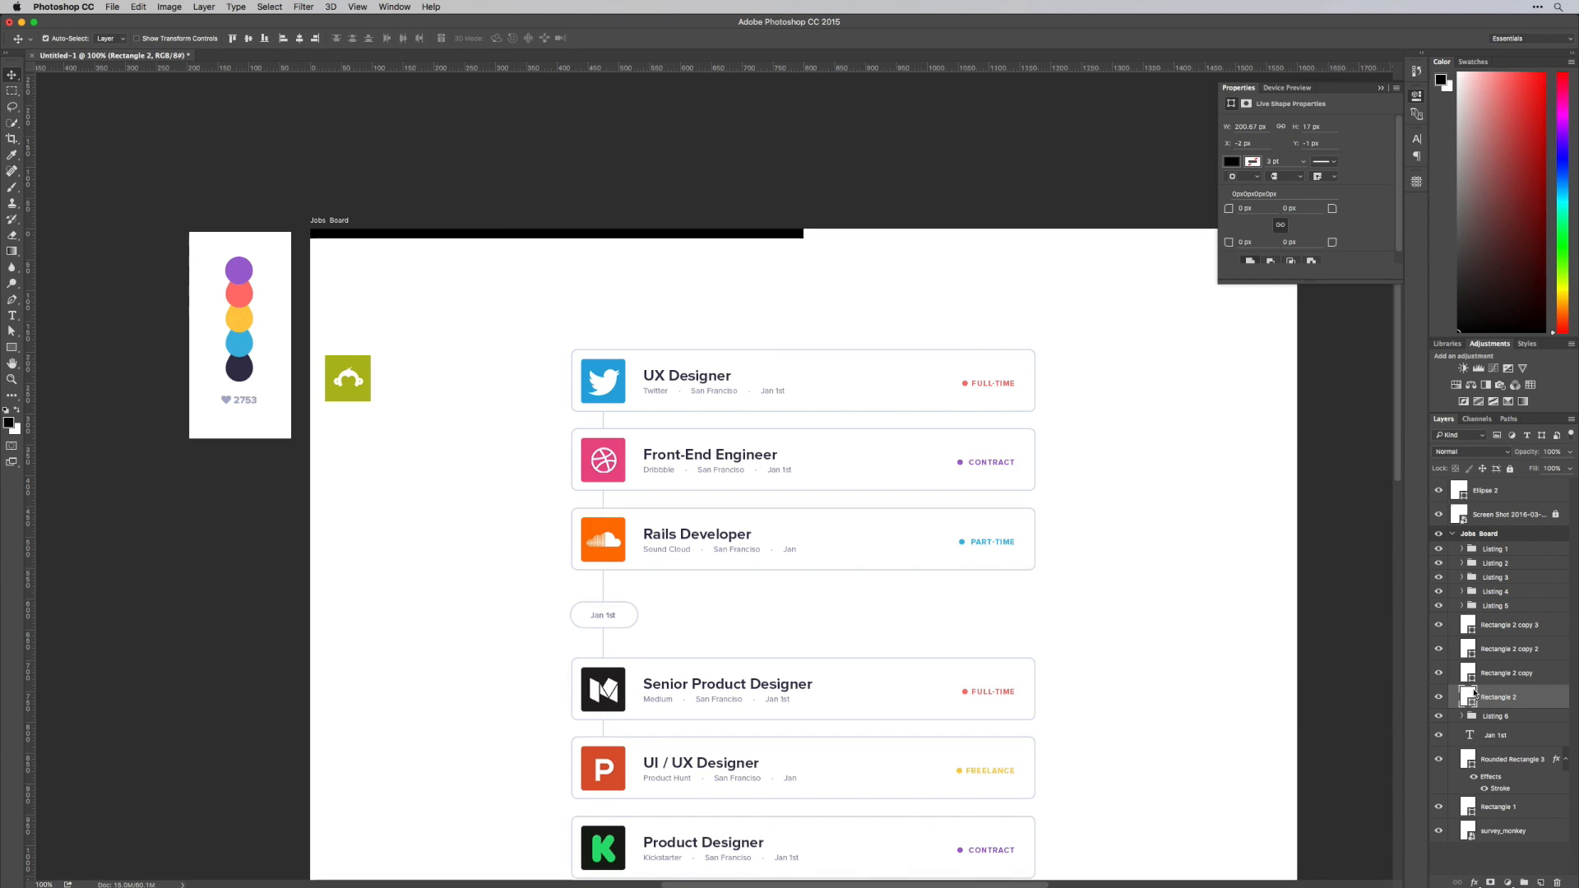
double_click(1468, 694)
left_click(247, 296)
key("Return")
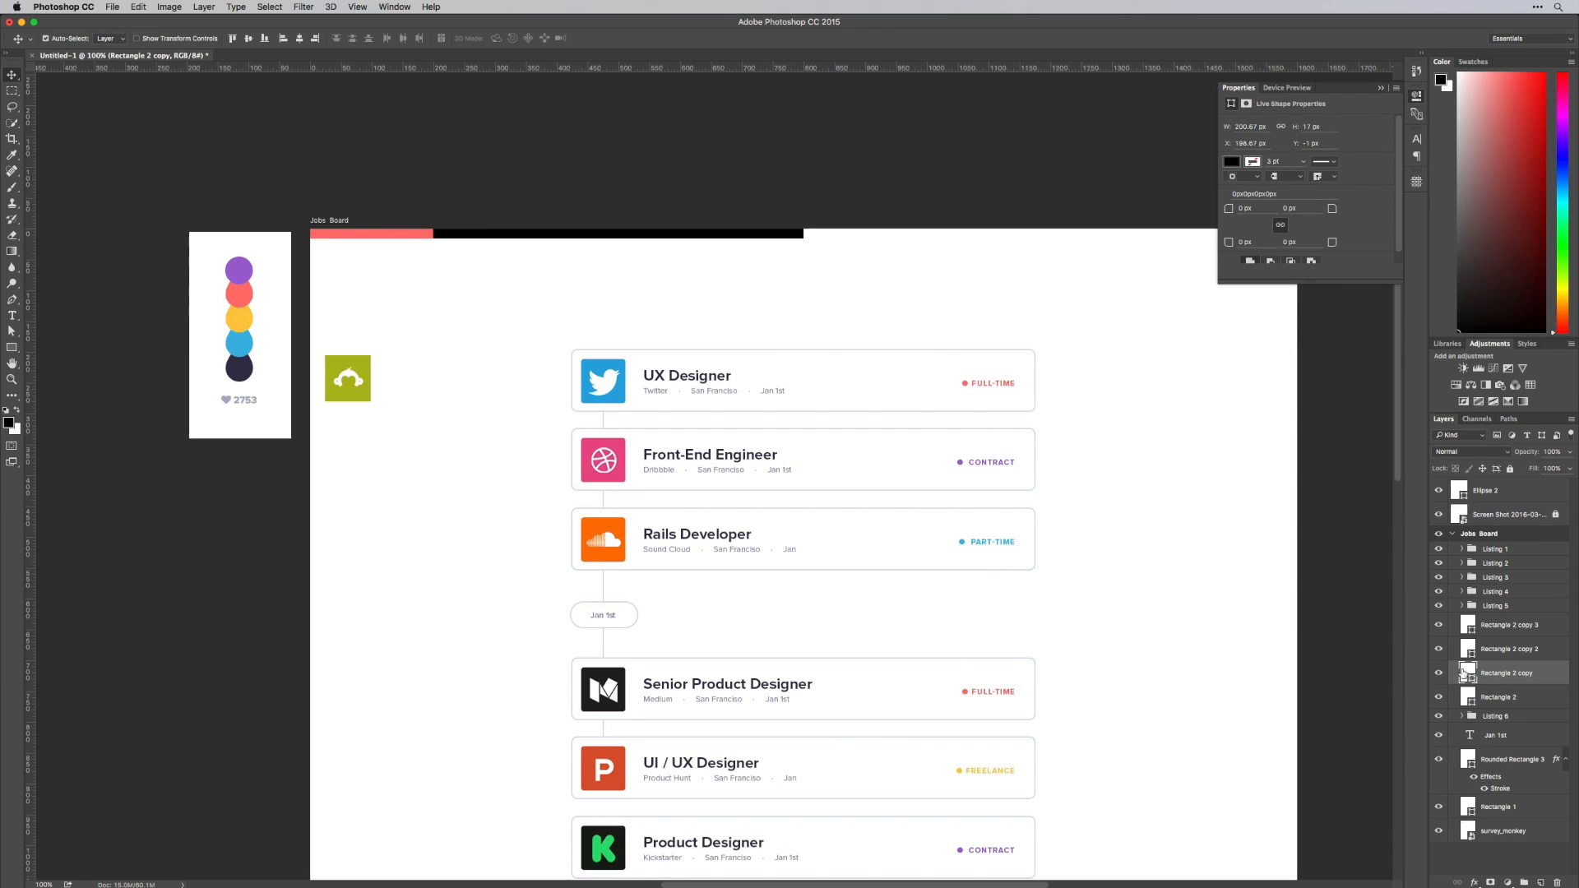
double_click(1469, 673)
left_click(251, 319)
key("Return")
Recolour the third rectangle blue and the fourth purple, sampling both colours from the palette circles
double_click(1467, 649)
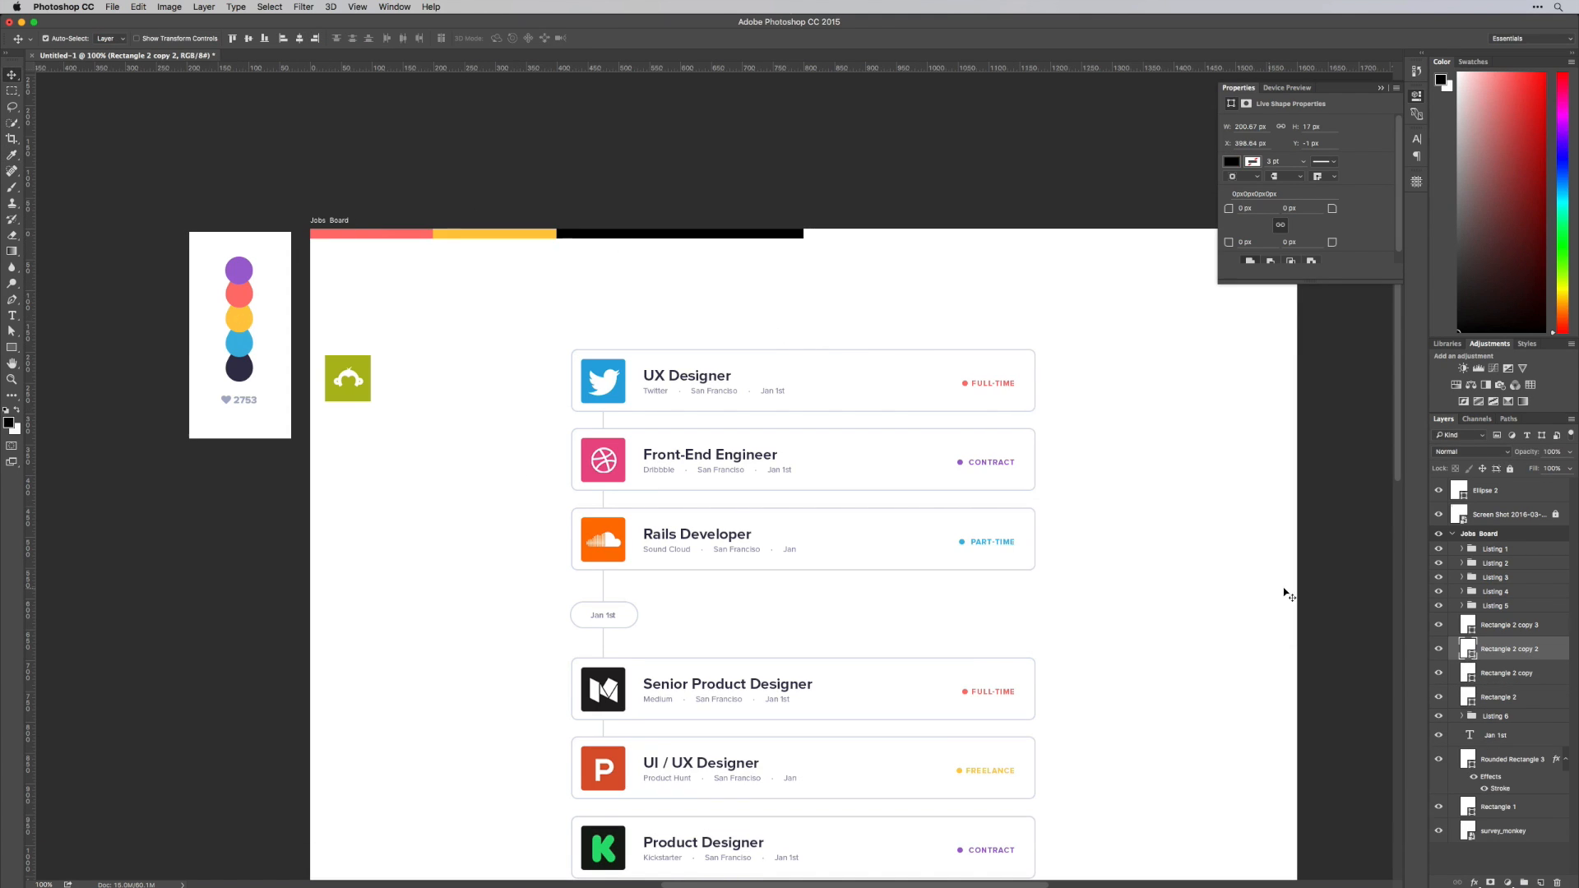
left_click(241, 344)
key("Return")
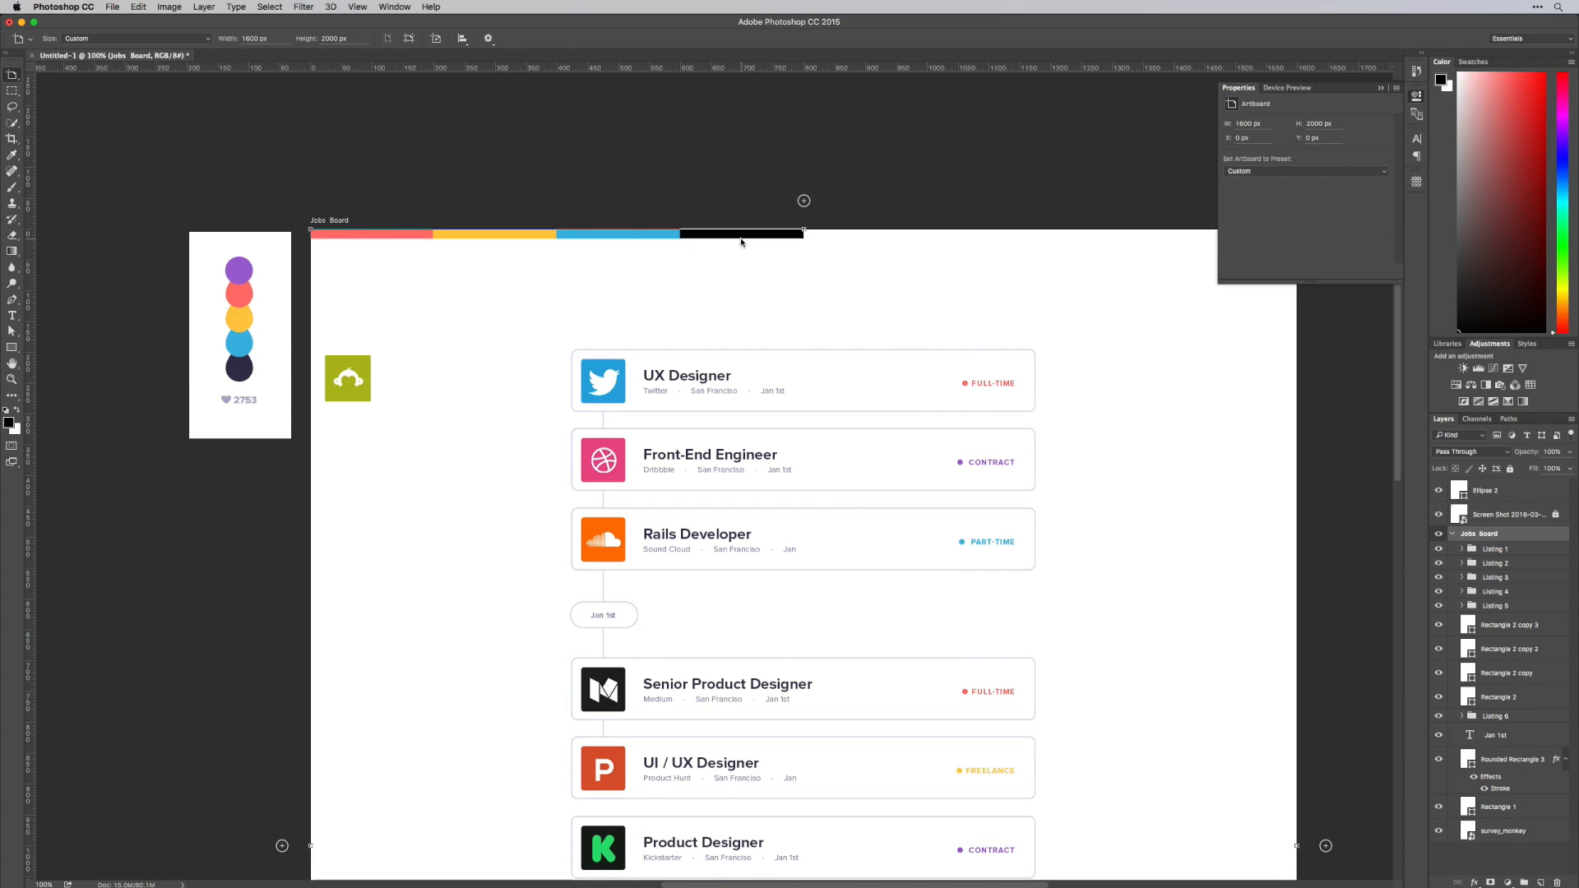
double_click(1468, 625)
left_click(238, 270)
key("Return")
Duplicate the four coloured rectangles across the remaining half of the artboard's top edge and group all of them
left_click_drag(713, 247, 399, 233)
left_click_drag(382, 237, 855, 242)
key("super+g")
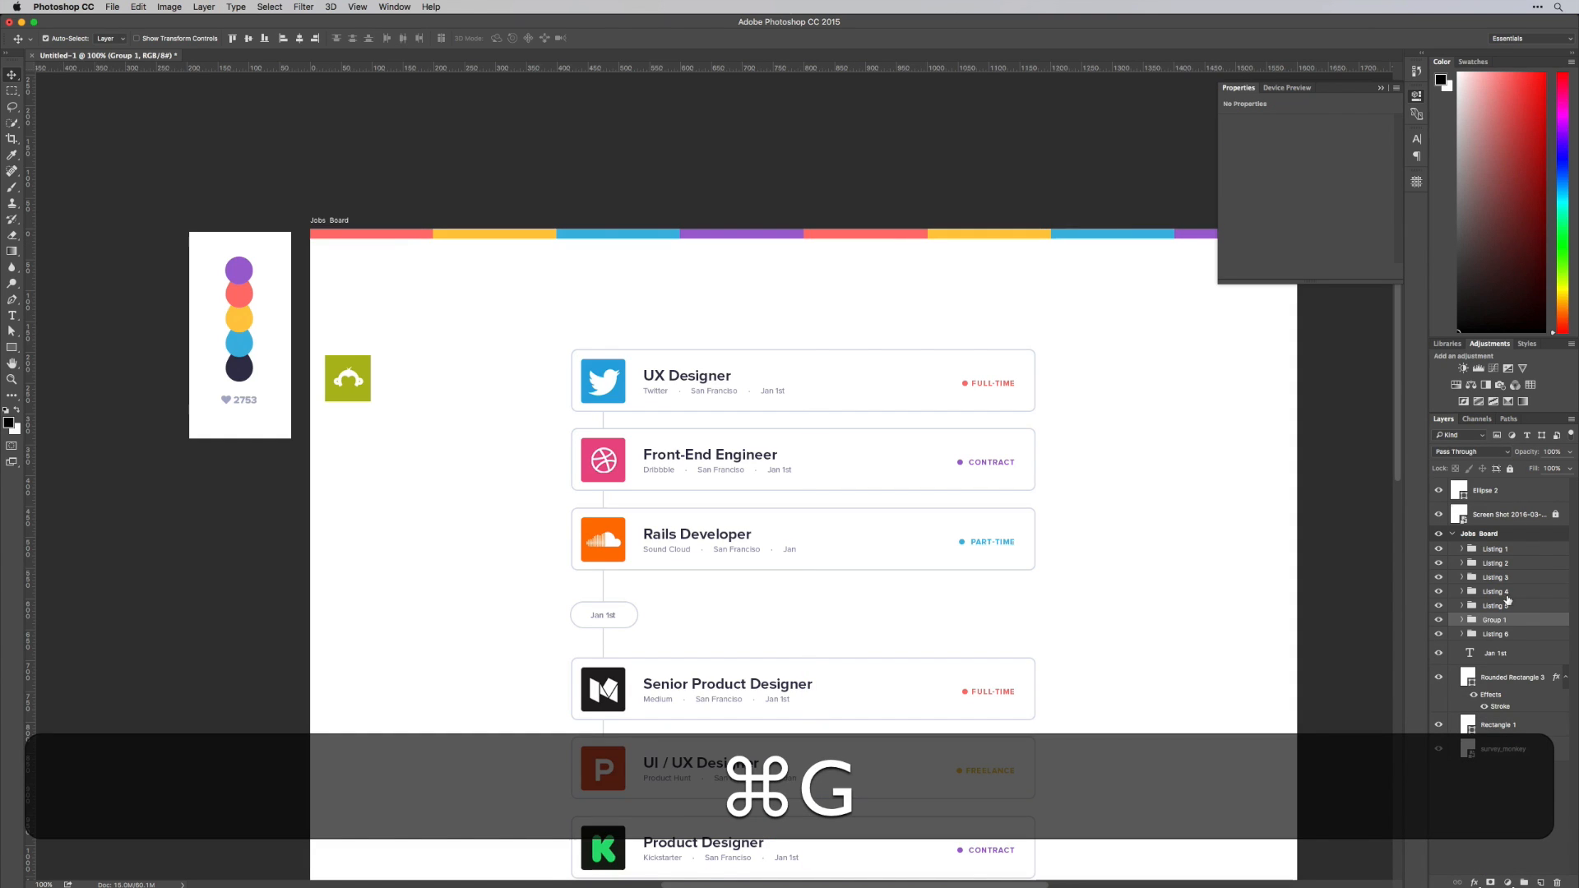
Rename the rectangle group as Top Border and move it above Listing 1 in the Jobs Board artboard
double_click(1493, 620)
type("TOP")
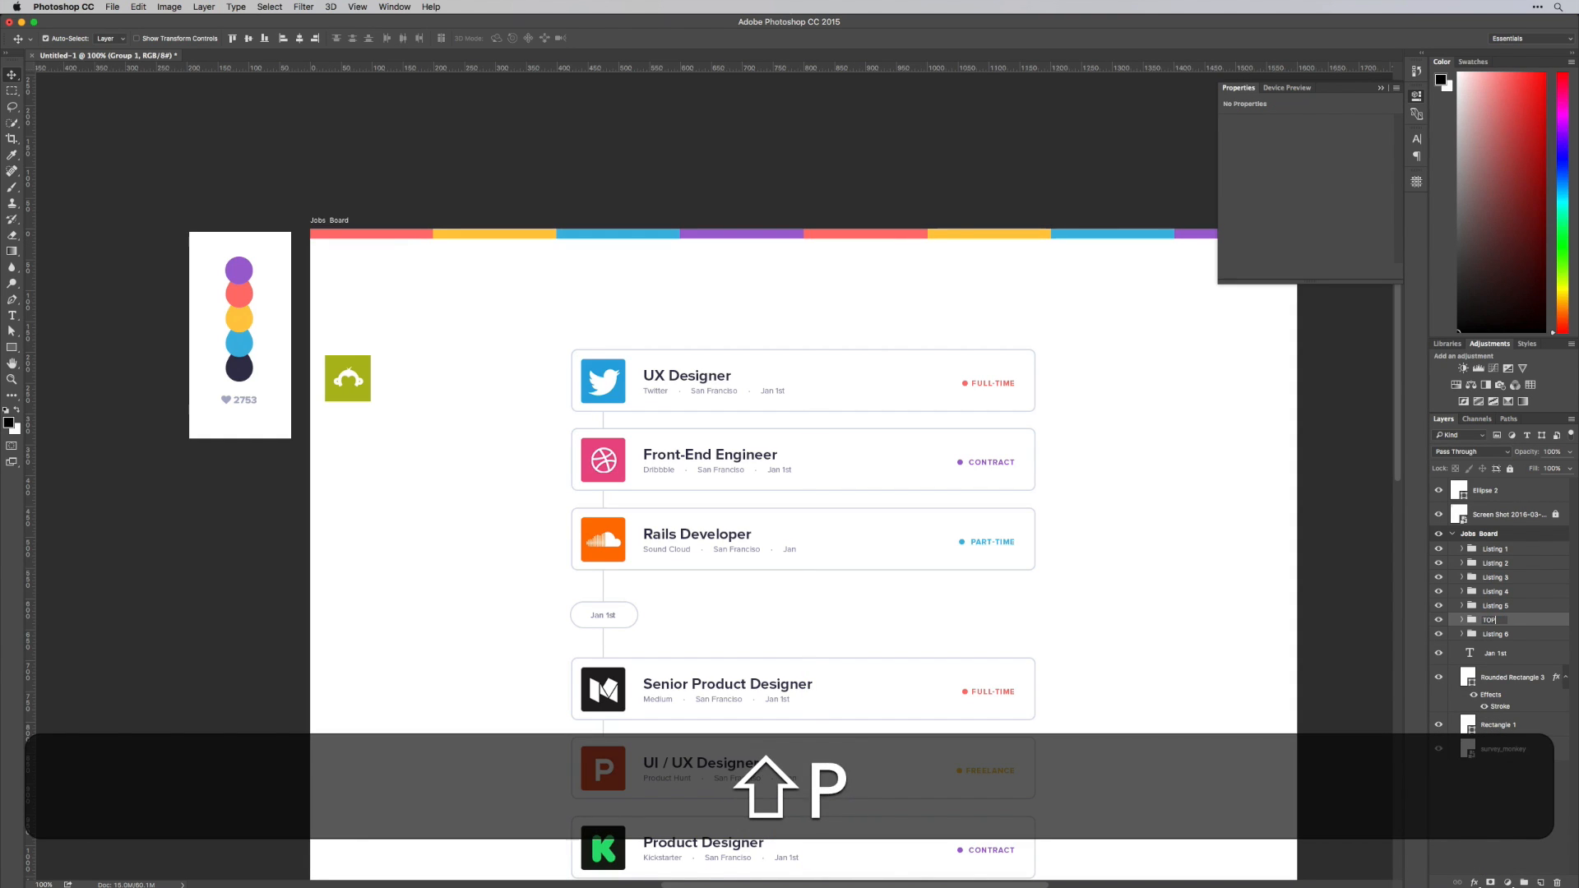
key("BackSpace")
key("BackSpace")
type("op Border")
key("Return")
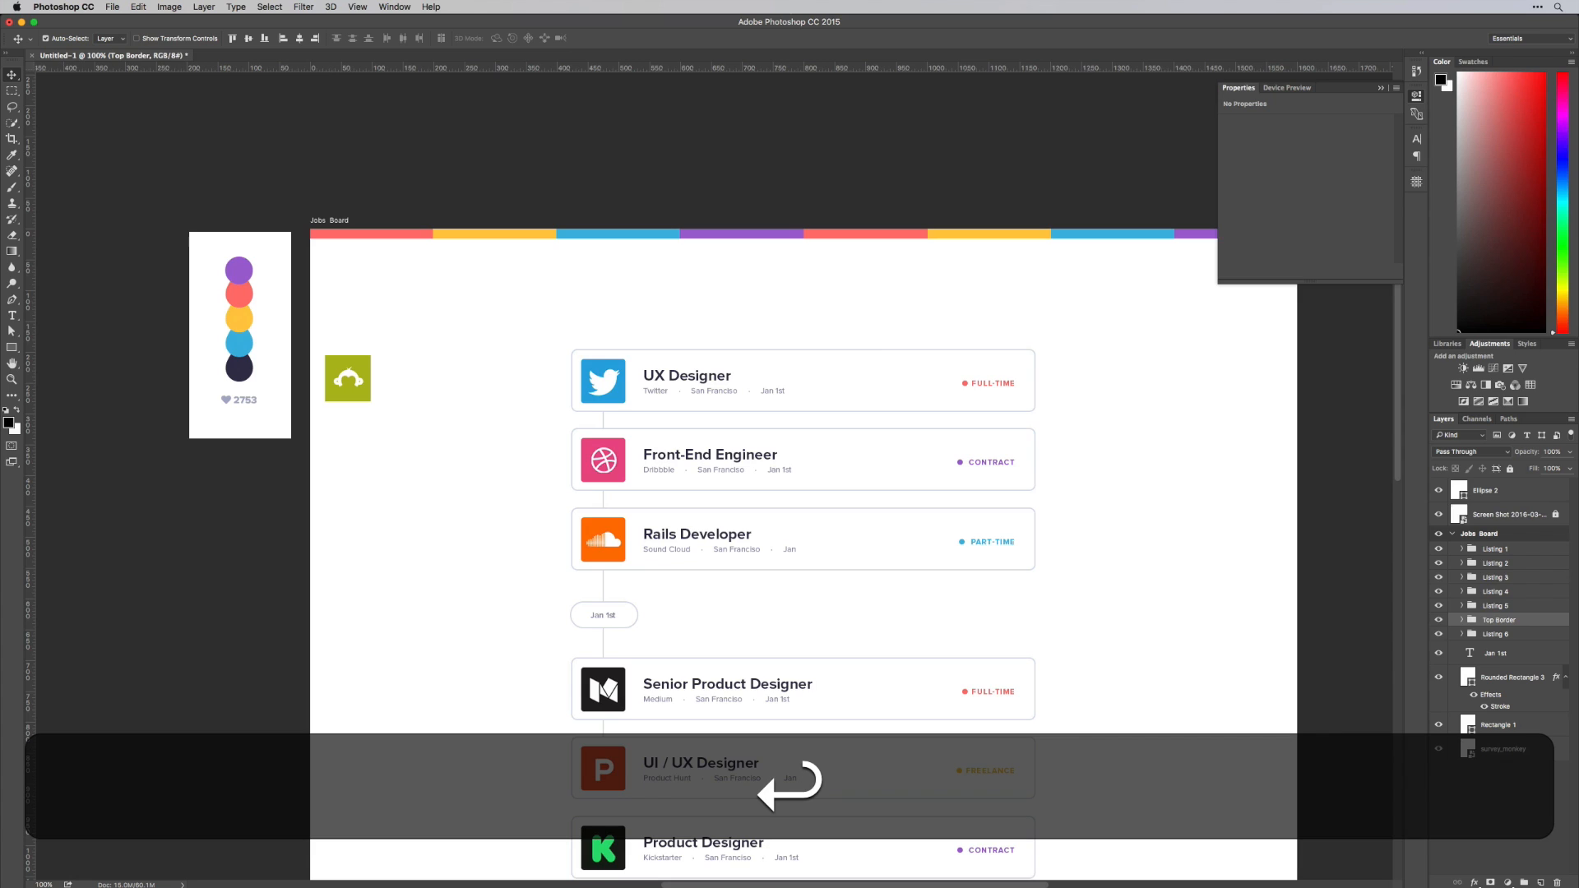
left_click_drag(1502, 622, 1421, 537)
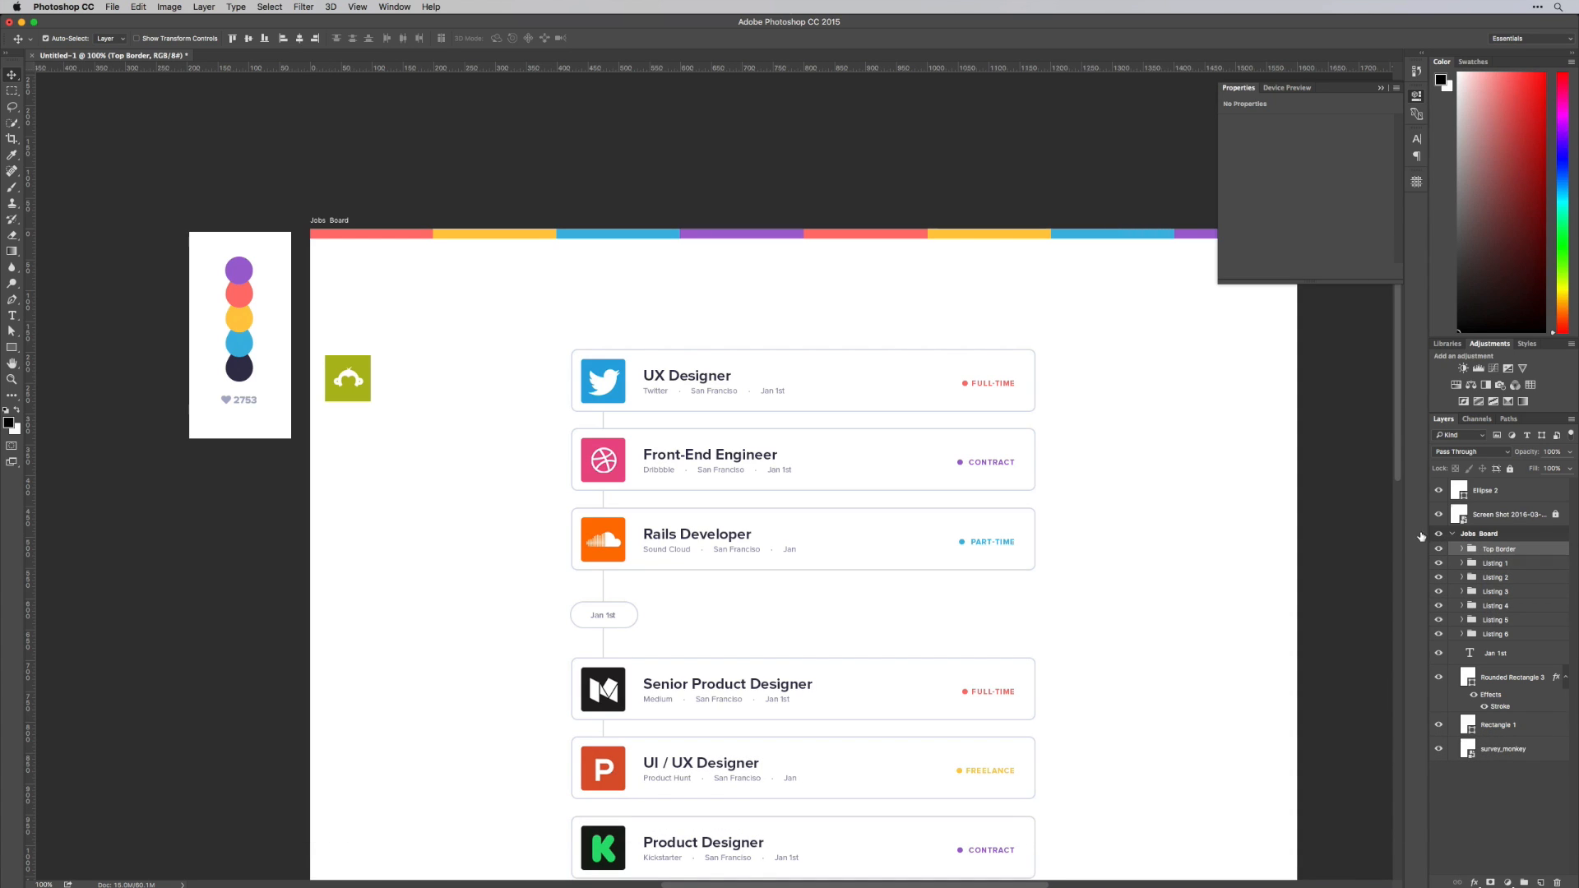
Nudge the Top Border group upward until only a thin coloured strip shows along the artboard's top edge
scroll(888, 282, "right", 3)
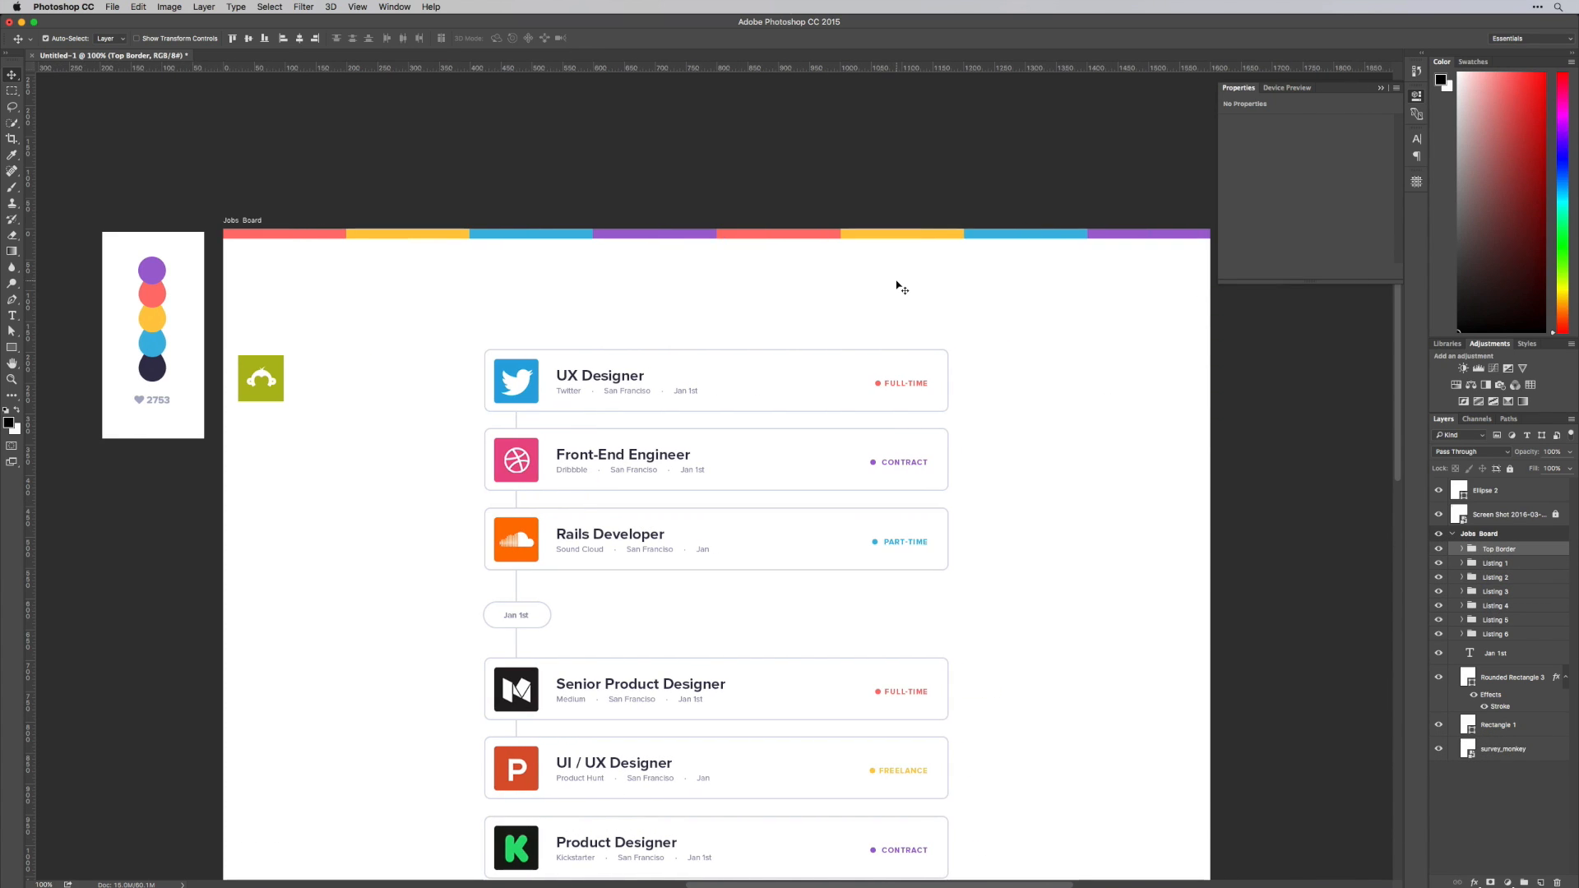
left_click(1415, 114)
key("shift+Up")
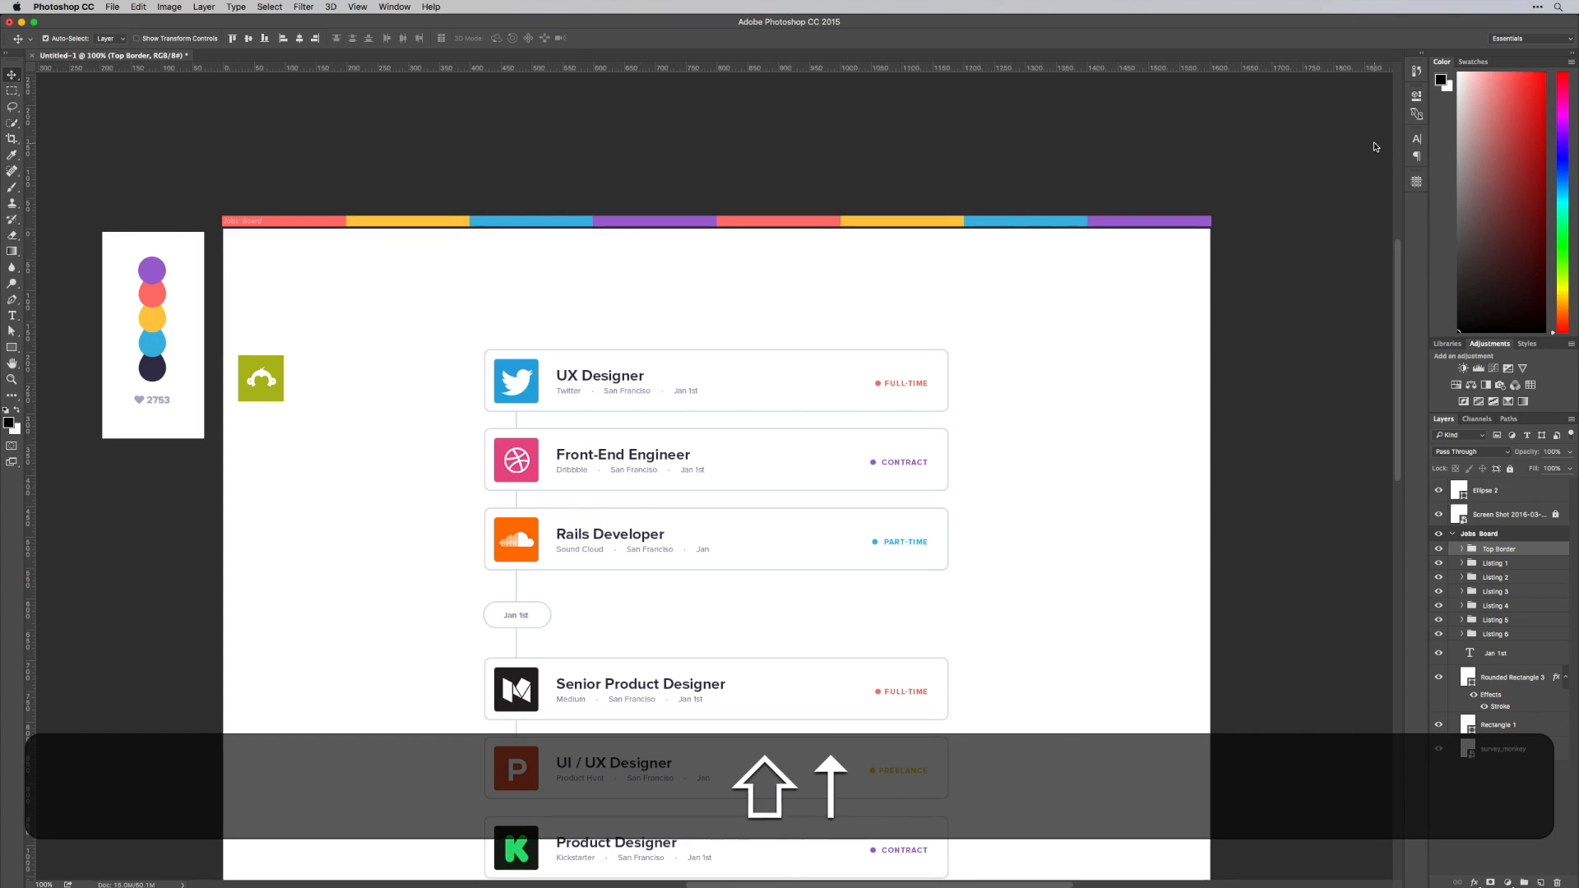
key("shift+Down")
key("Up")
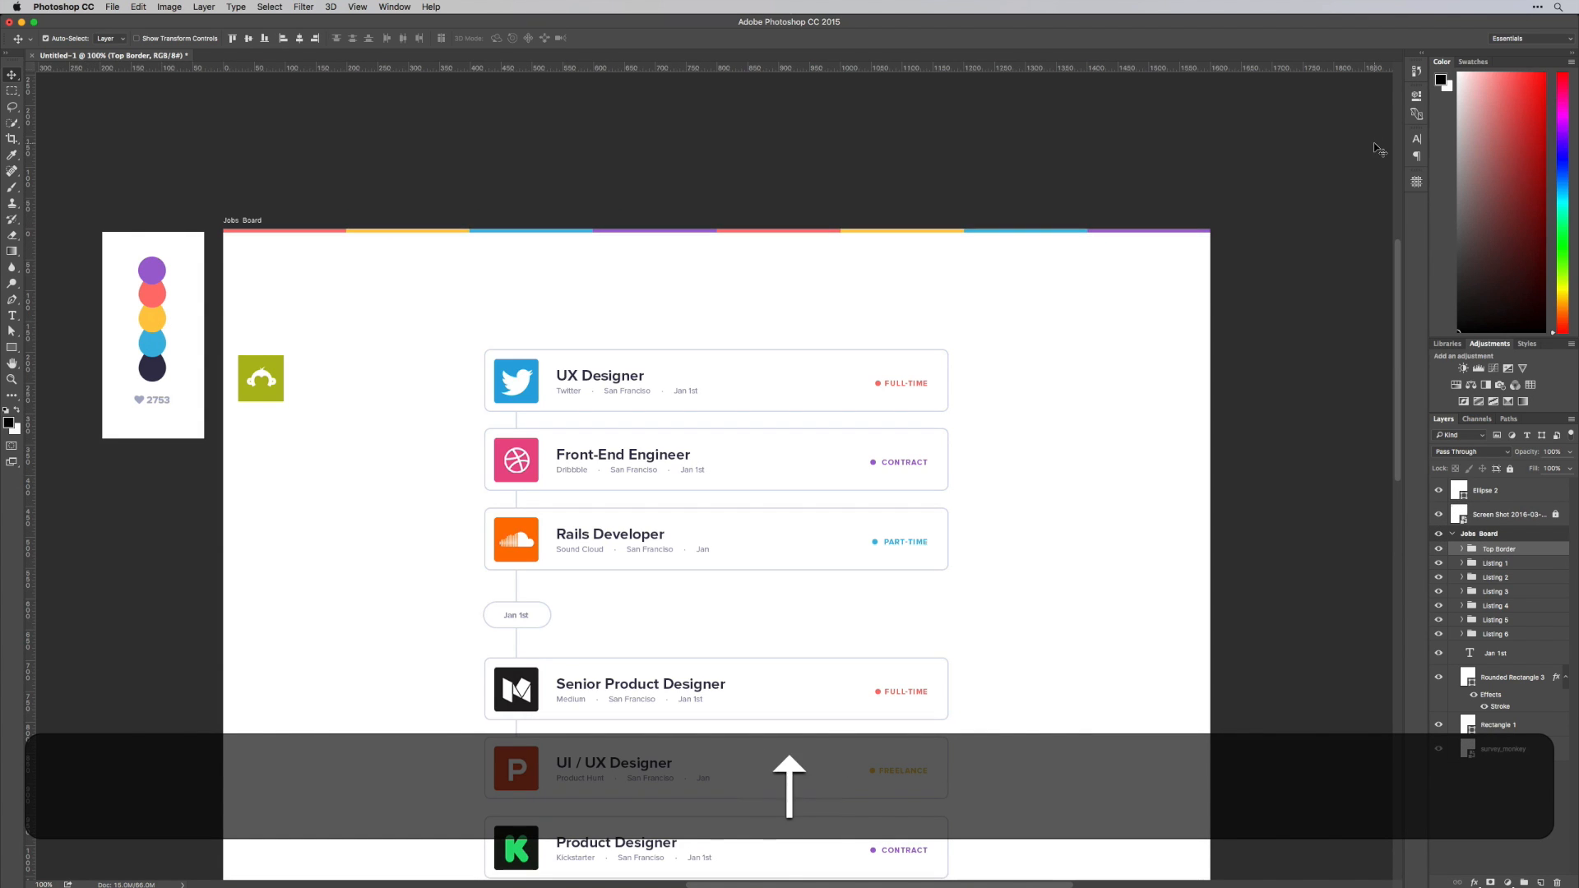
key("Down")
key("Up")
key("Down")
key("Up")
key("Up")
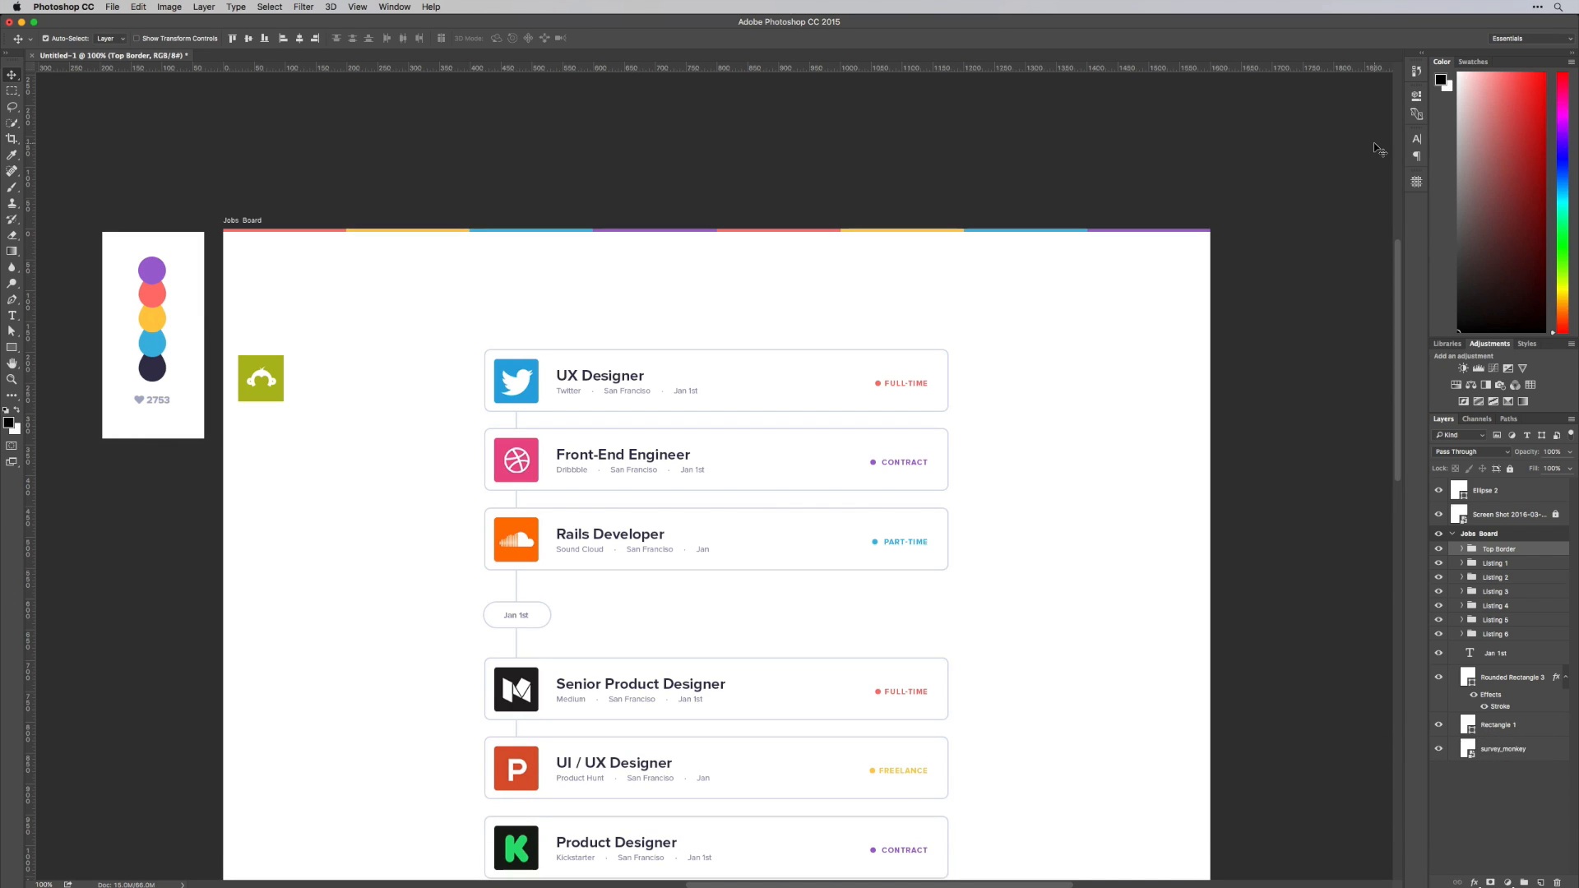
key("Down")
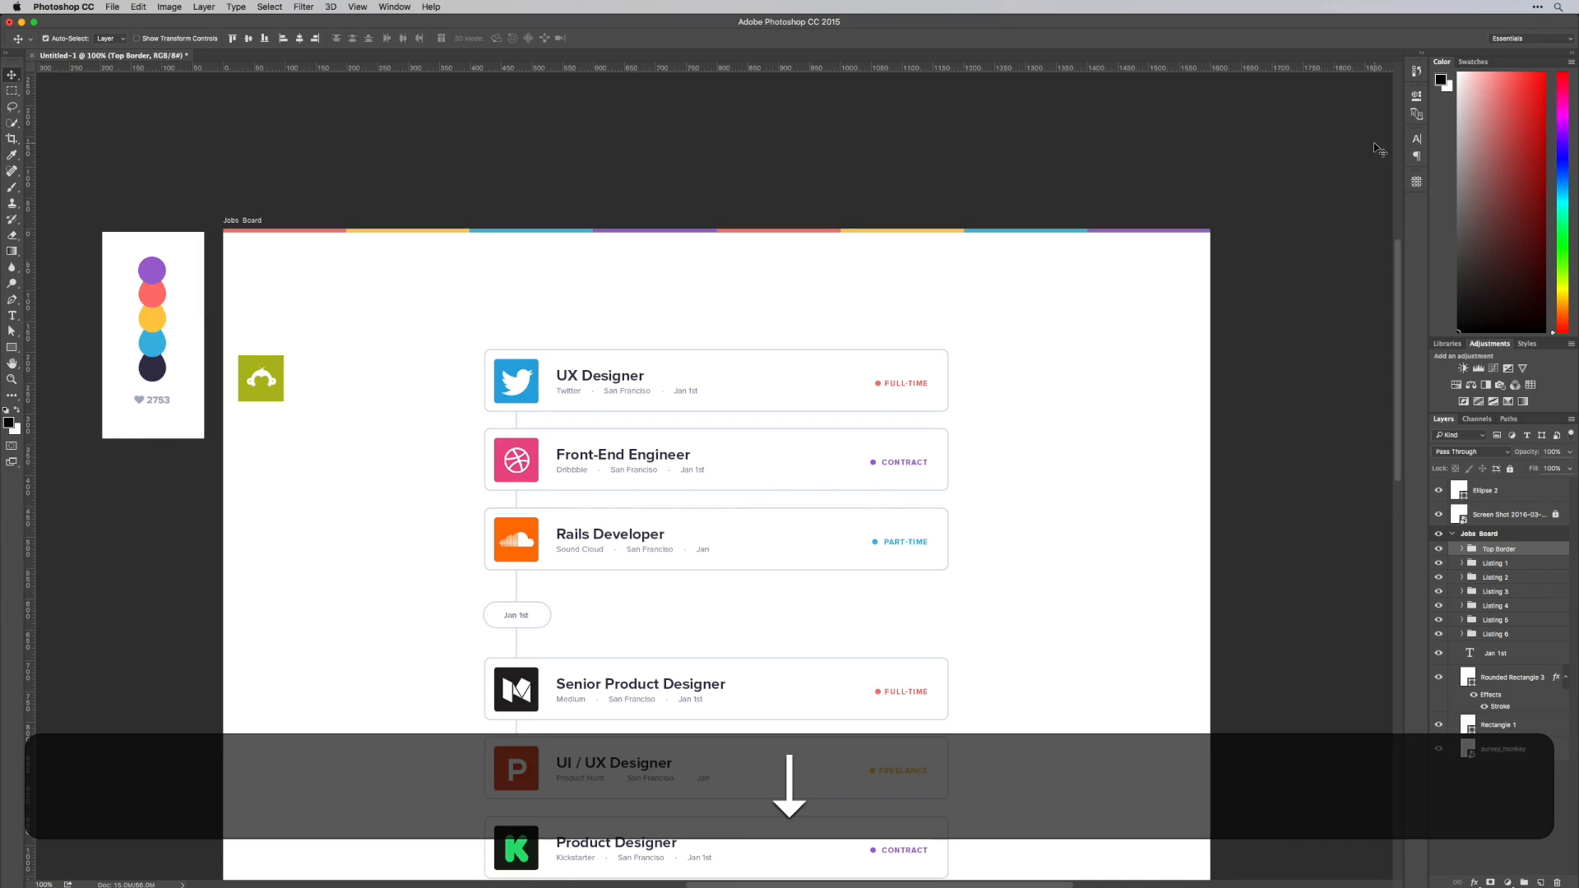
key("Up")
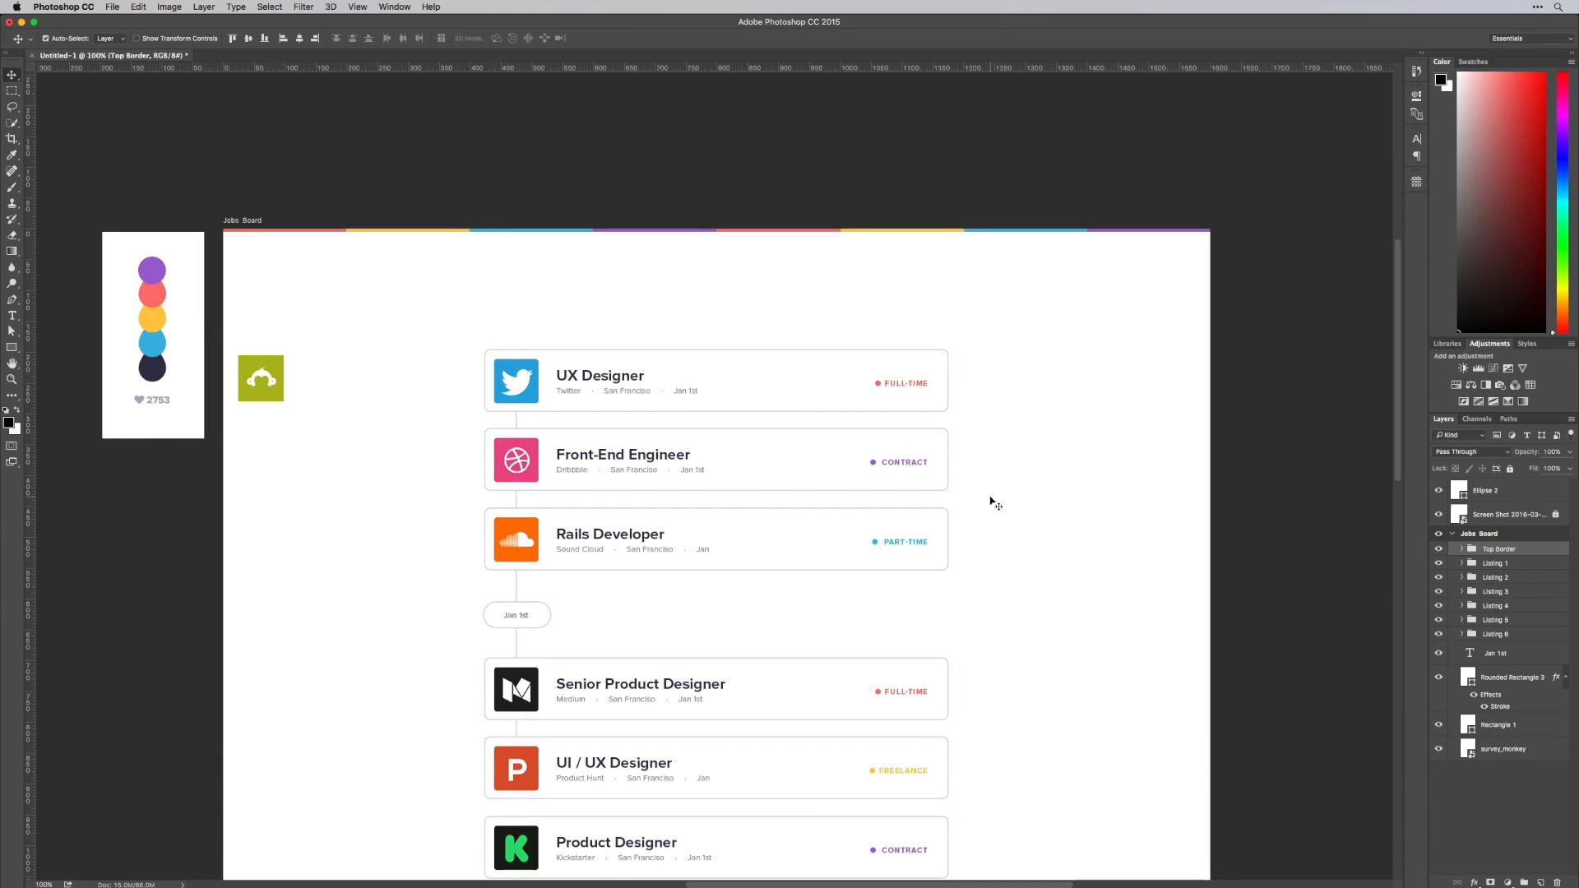
Hide and show the Top Border group to compare the design with and without the coloured strip
left_click(1439, 549)
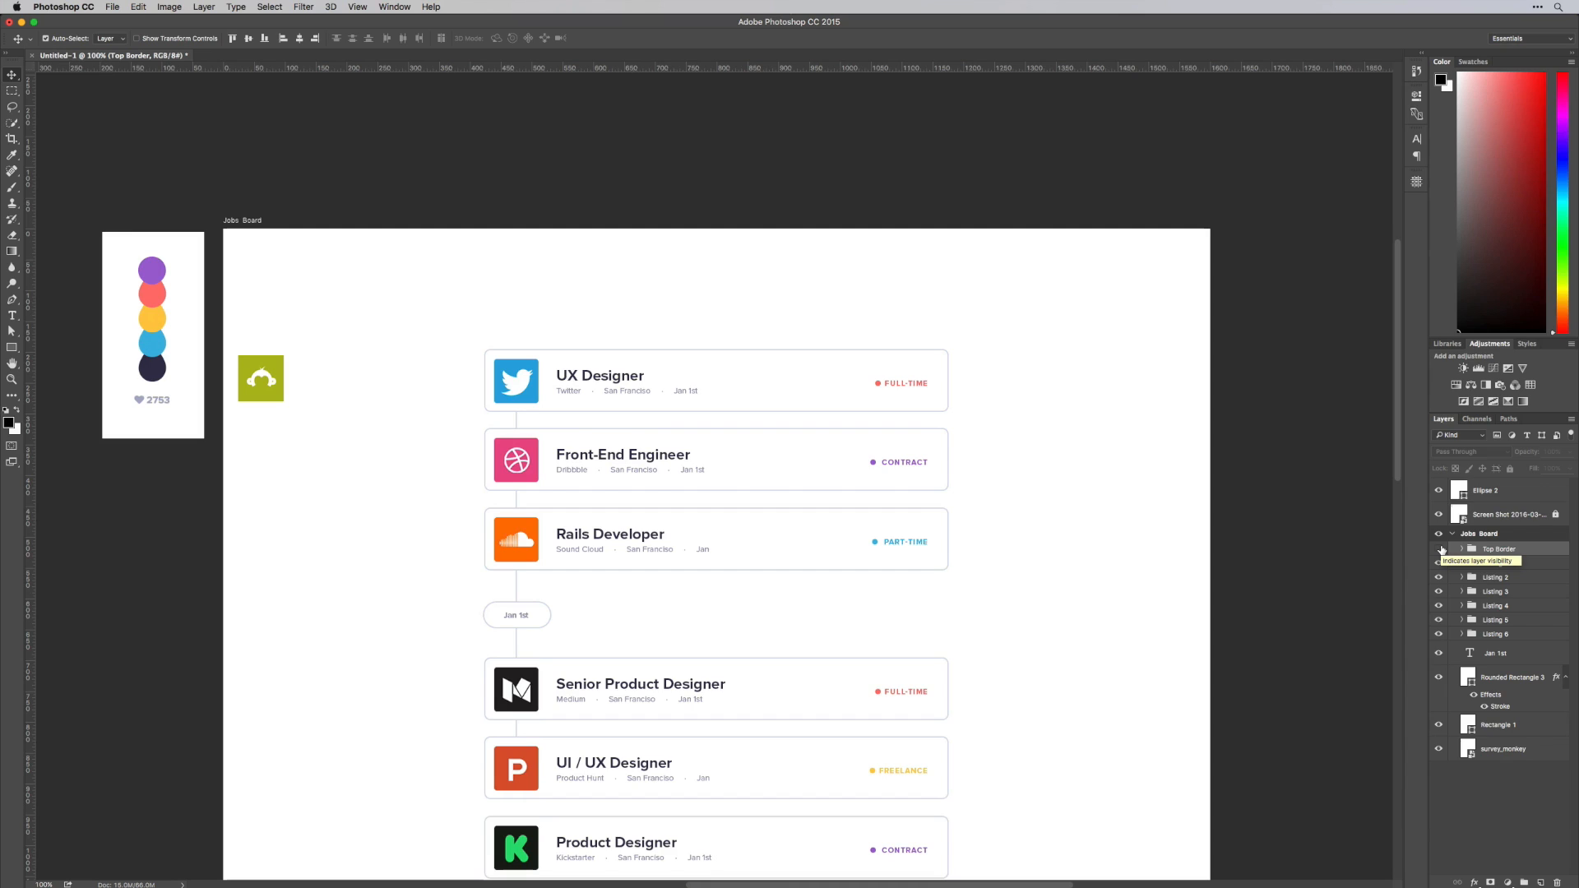
left_click(1439, 548)
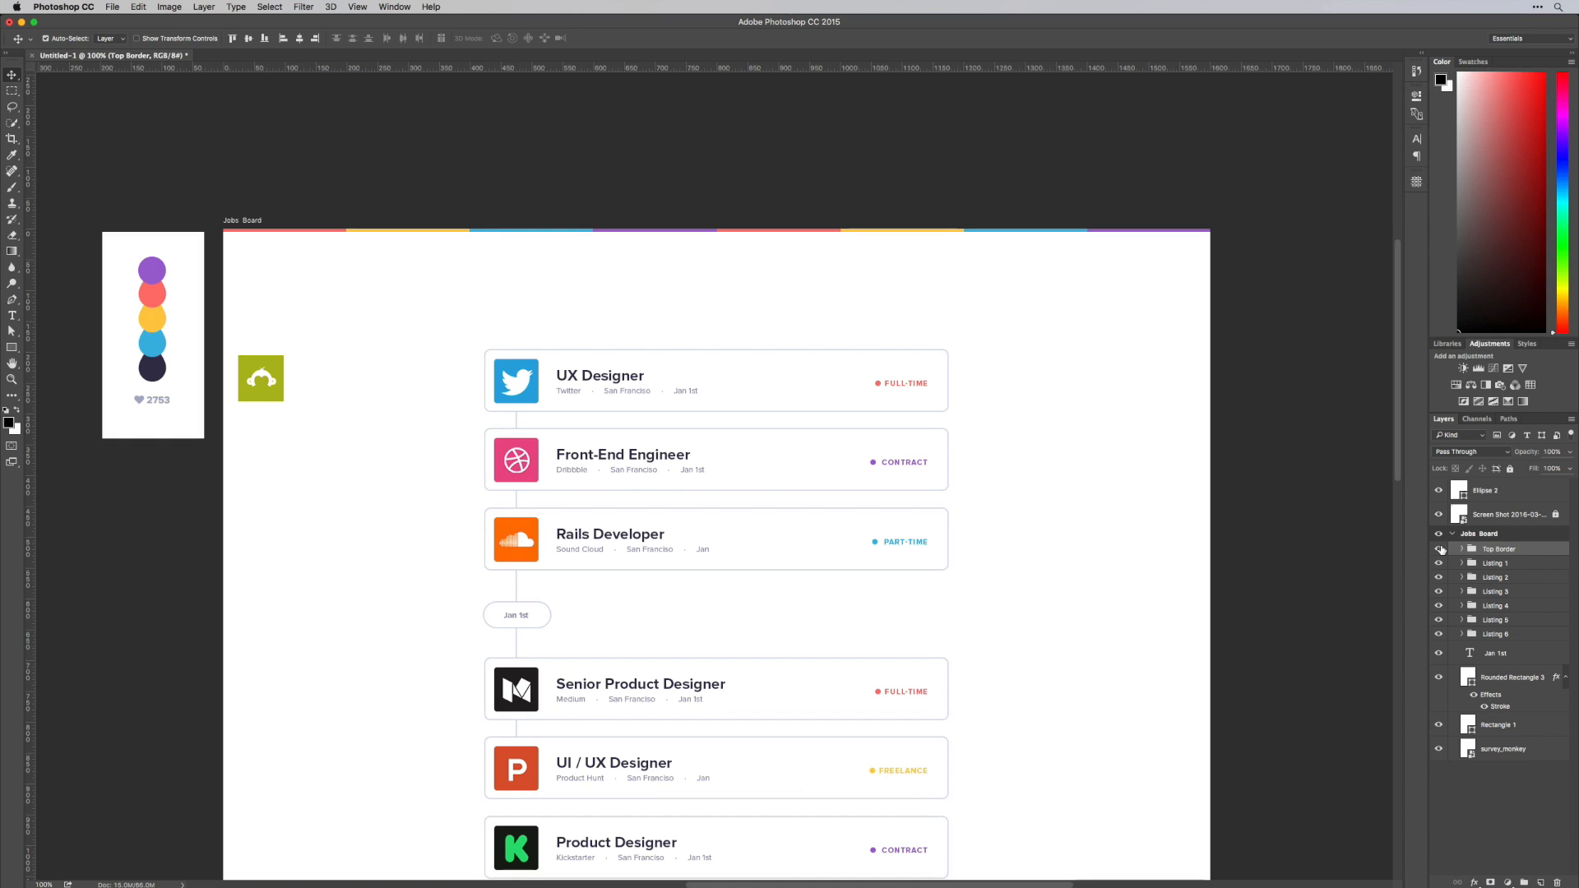
Switch to Finder and open Lil Faces.ai from the Illustrator Files folder in Illustrator
key("super+Tab")
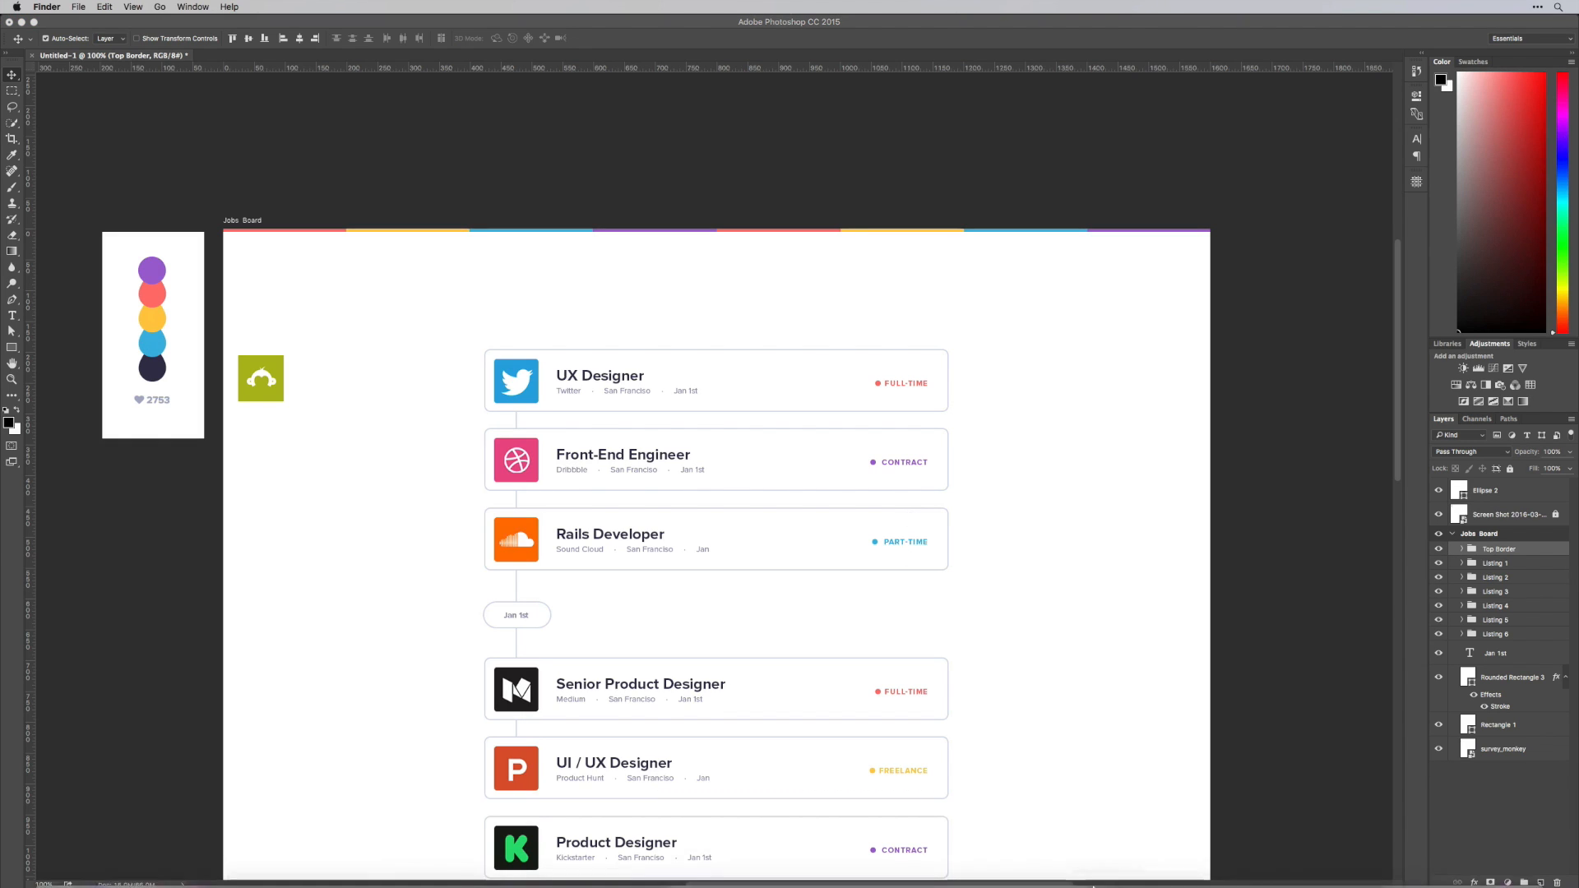
mouse_move(1102, 880)
left_click(1489, 869)
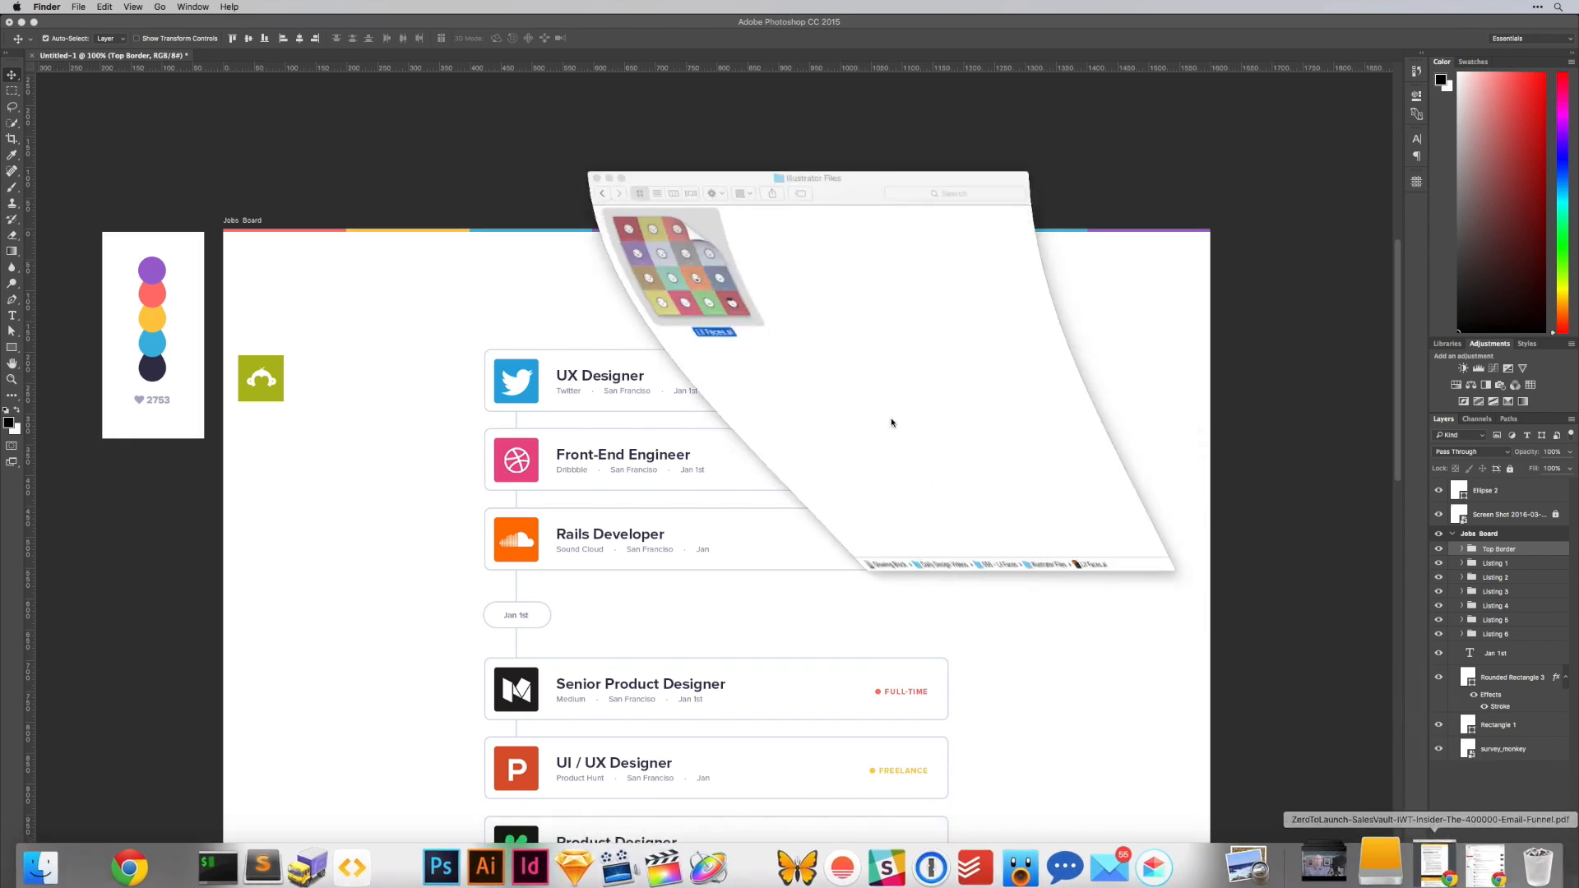
double_click(647, 244)
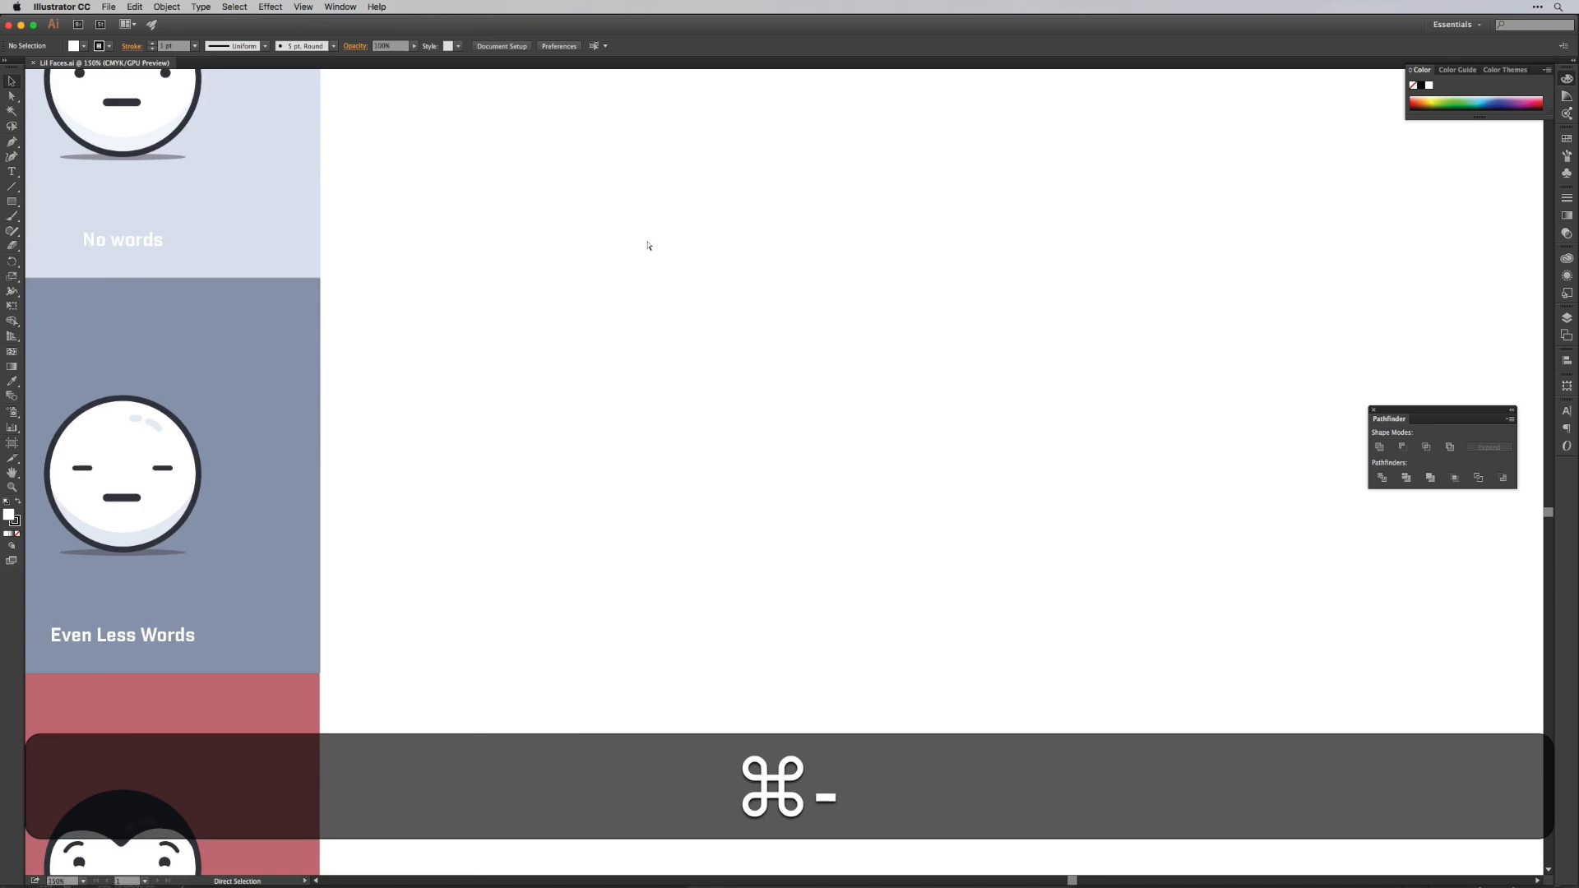
Copy the face artwork from the yellow Happy tile in the top row of the faces grid
key("super+minus")
left_click_drag(643, 240, 1026, 354)
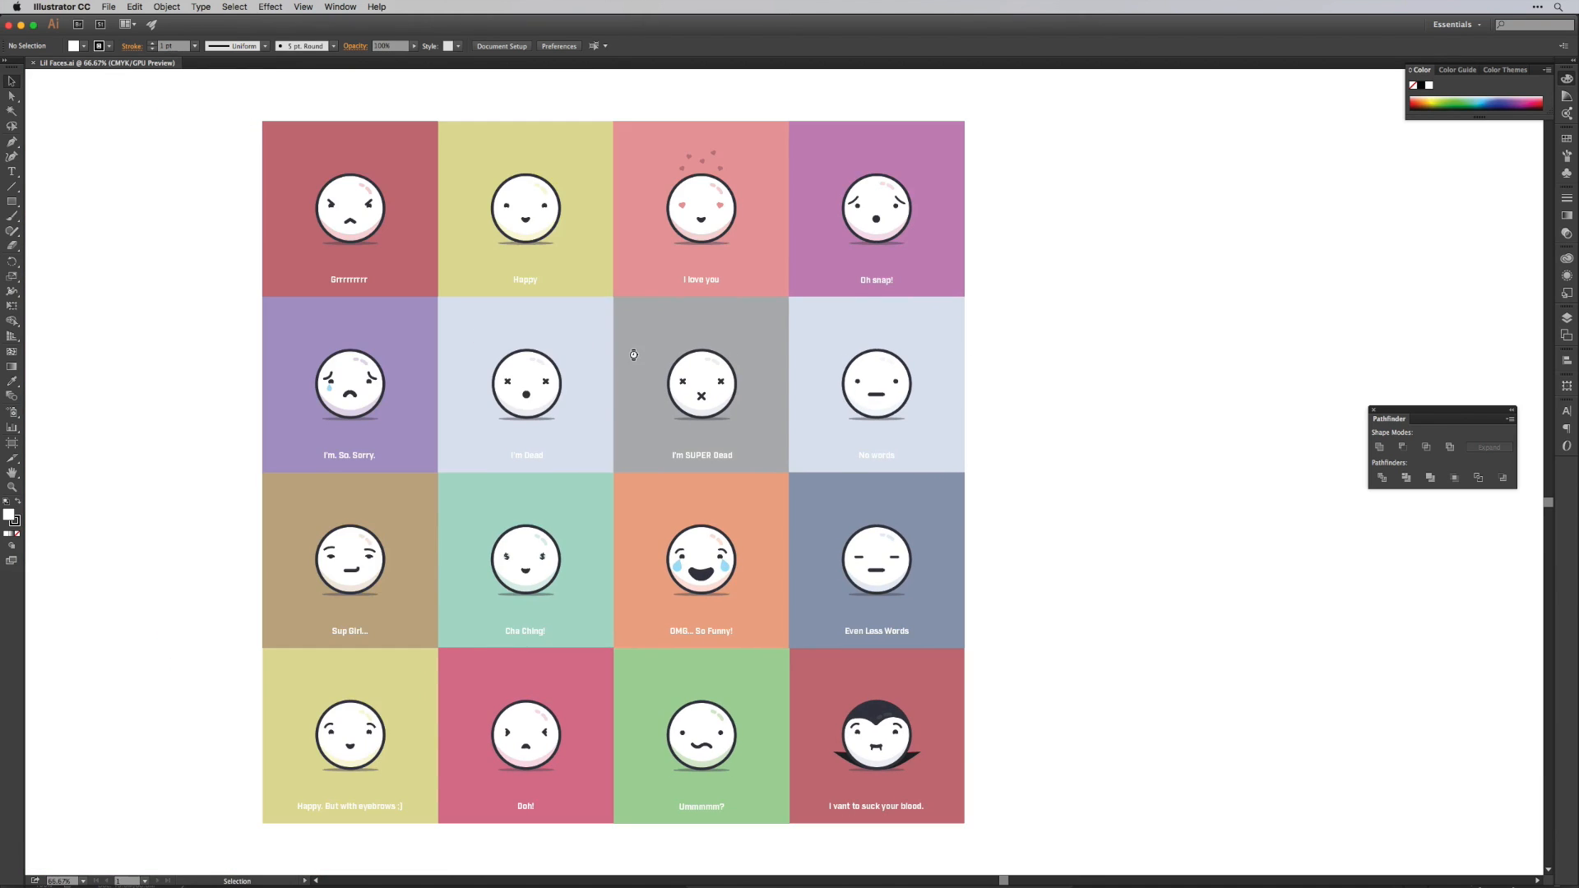
left_click(523, 180)
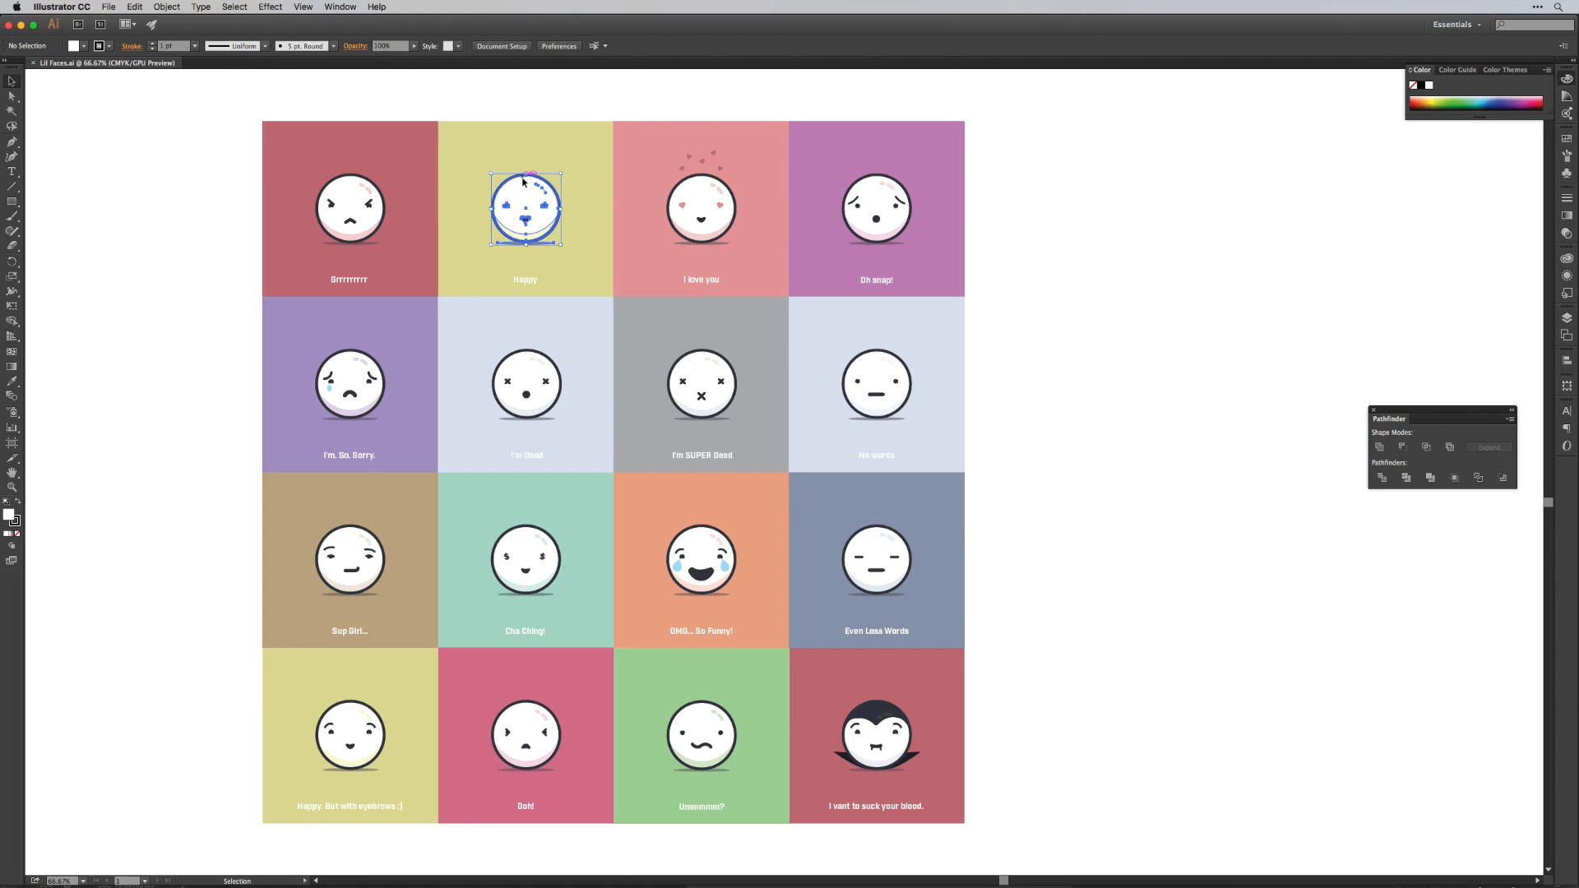
key("a")
key("super+c")
Switch to Photoshop and paste the face as a smart object, scaled to about 52% and placed above the UX Designer card's logo
key("super+Tab")
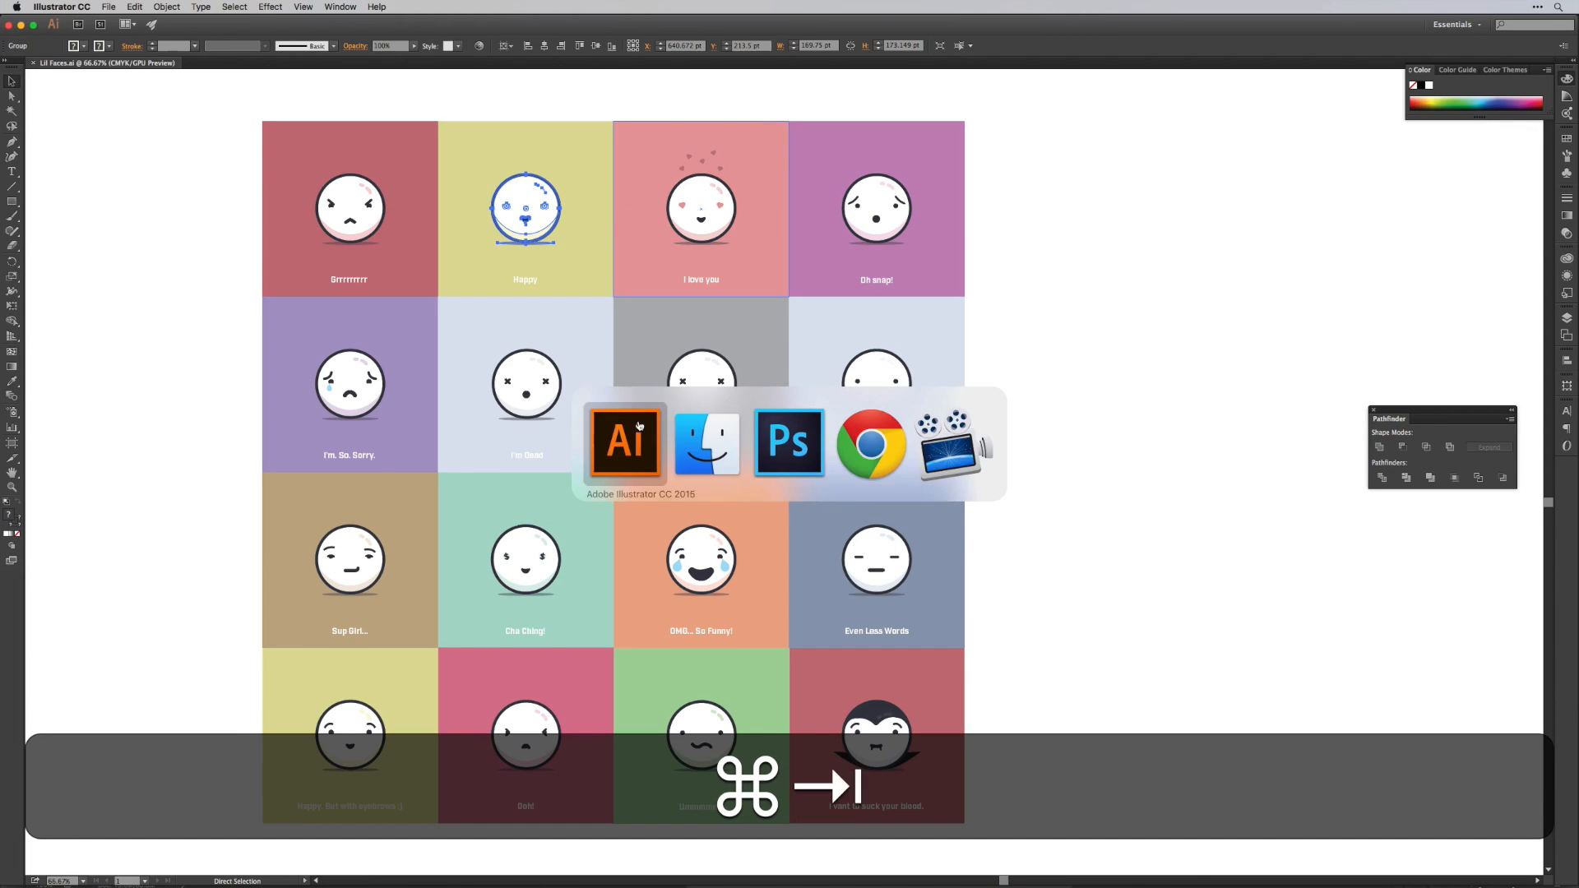
left_click(784, 442)
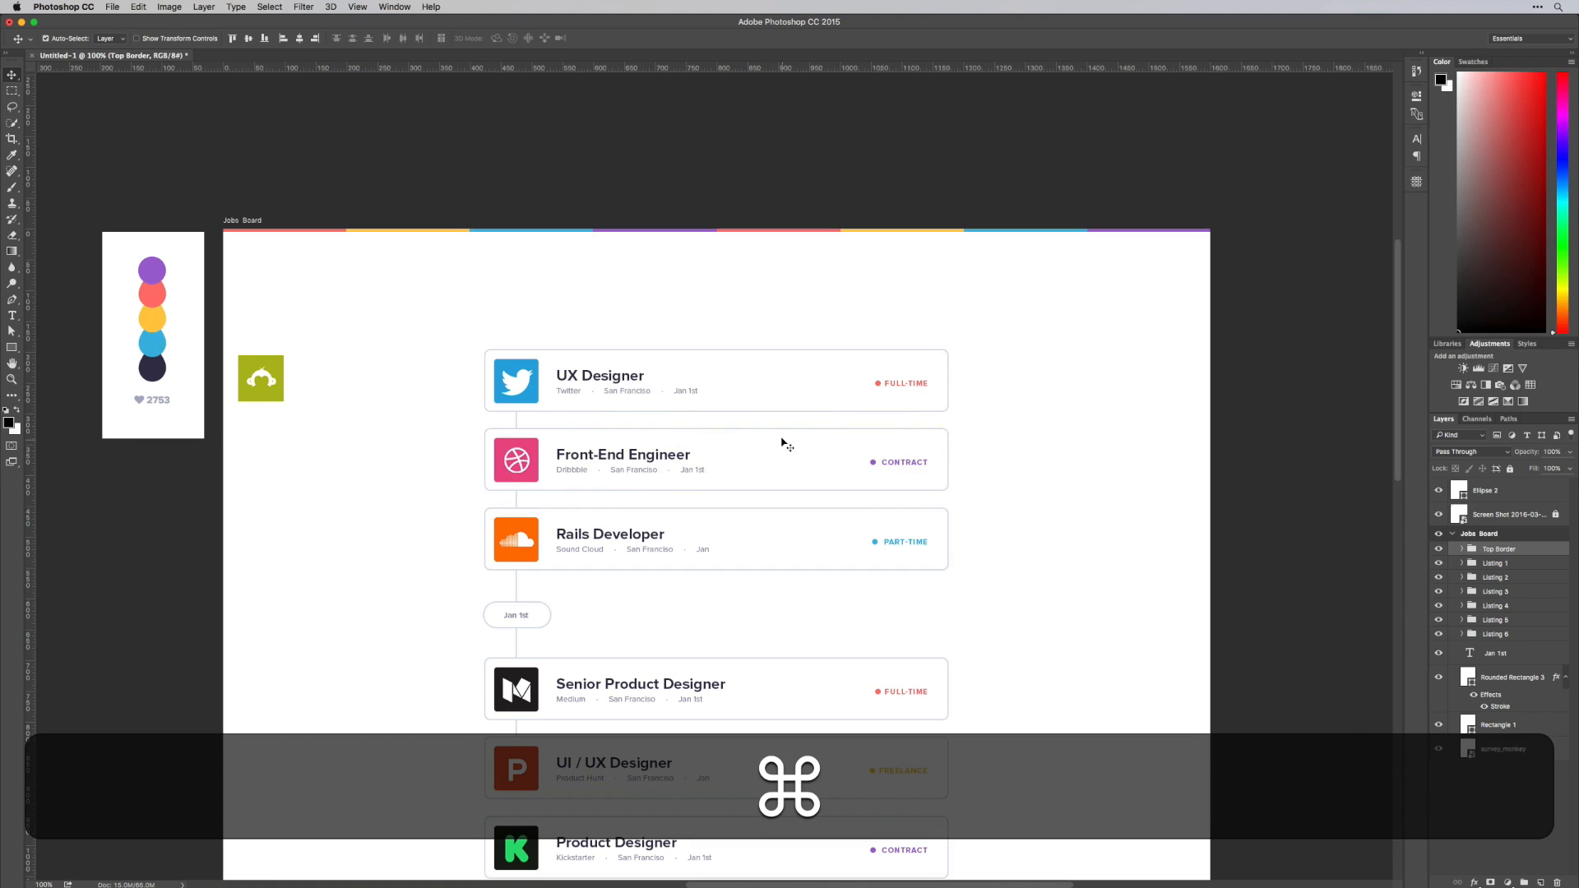
key("super+v")
key("Return")
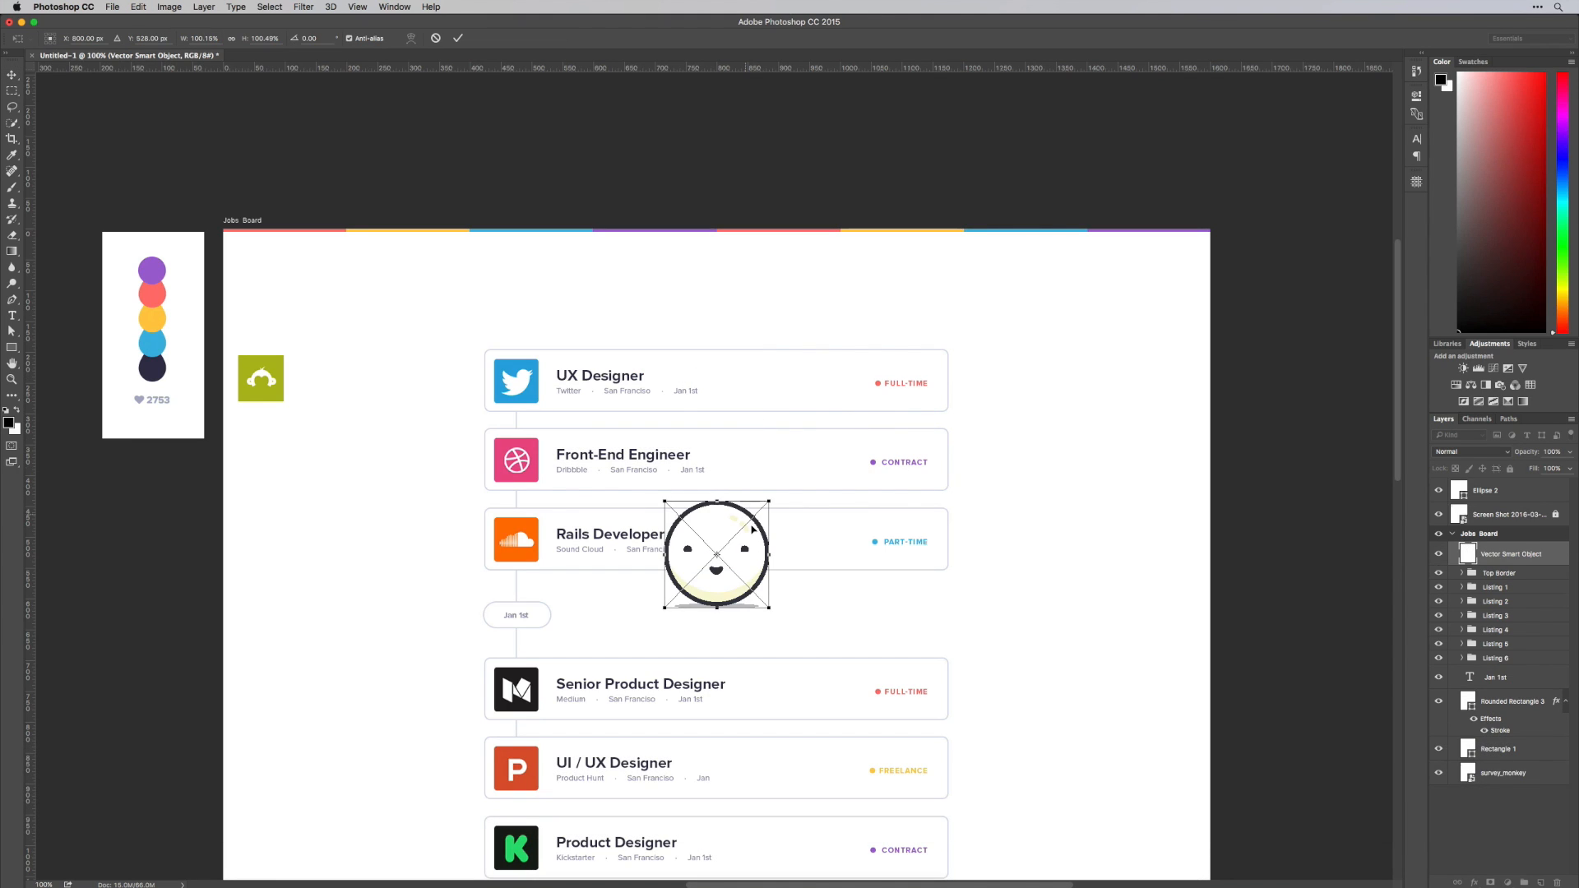
left_click_drag(752, 530, 548, 336)
key("v")
key("super+t")
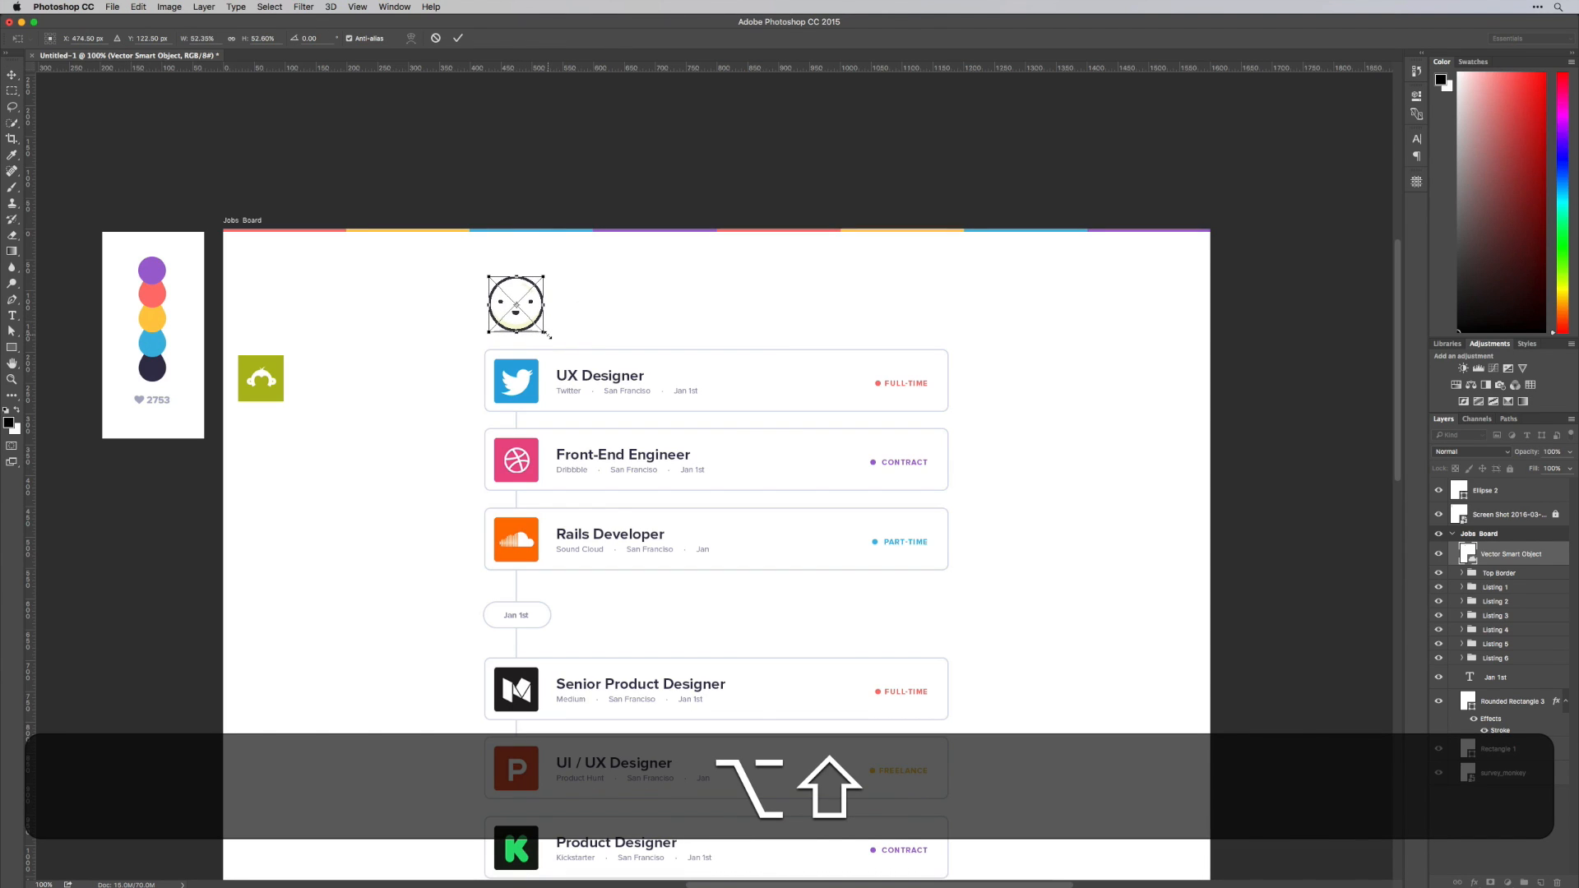
key("Return")
Duplicate the UX Designer title up beside the face and change the copy's text to AwesomeJobs
left_click_drag(610, 376, 610, 301)
key("t")
left_click(601, 300)
key("super+a")
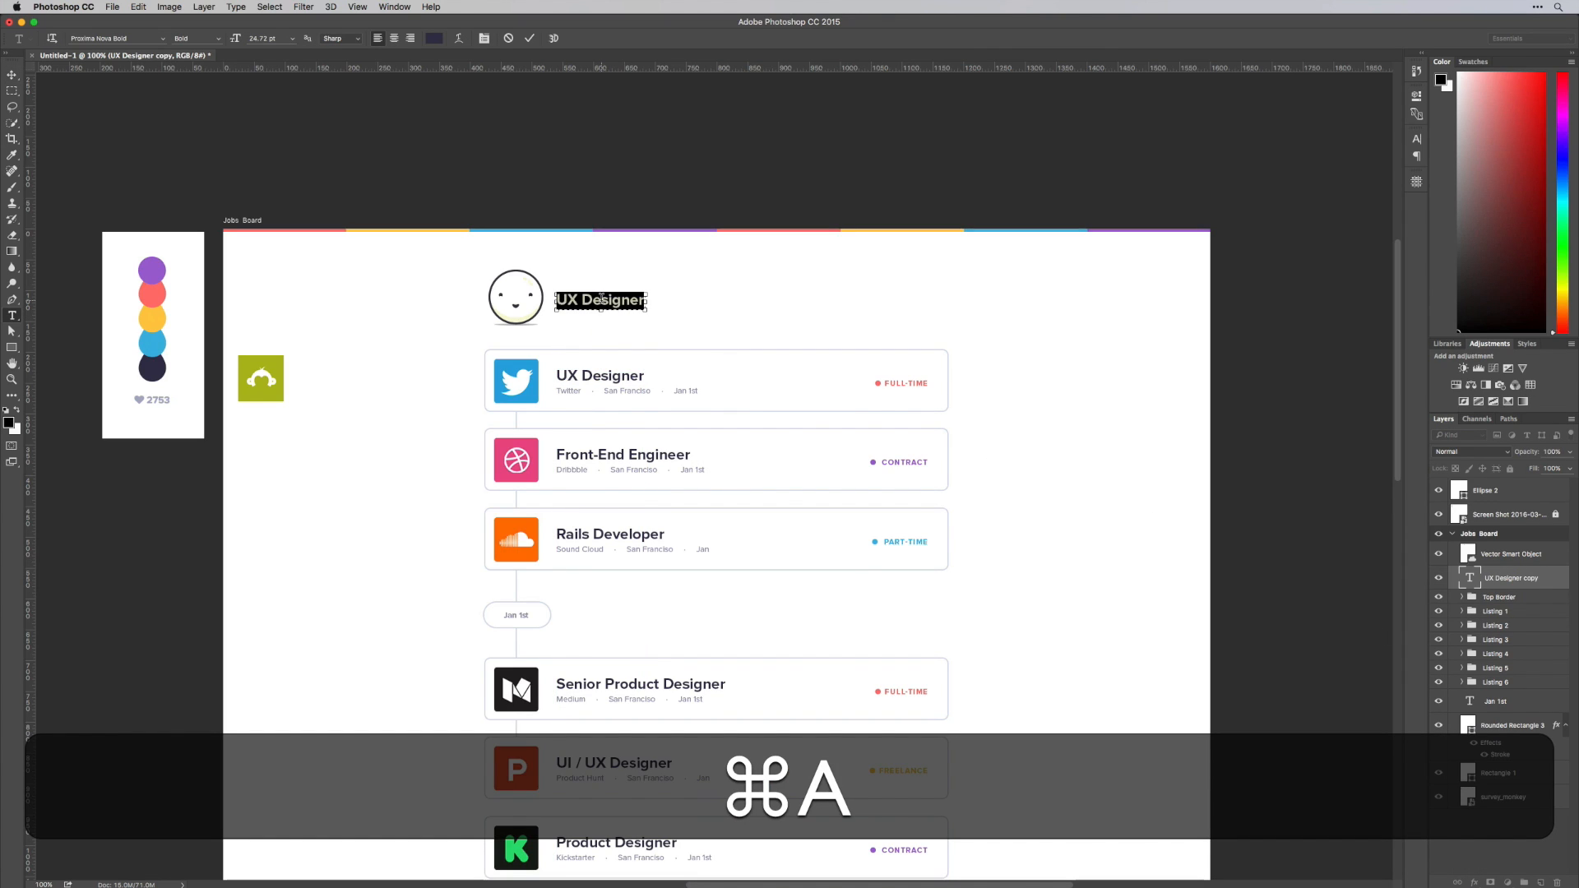
type("AwesomeJ")
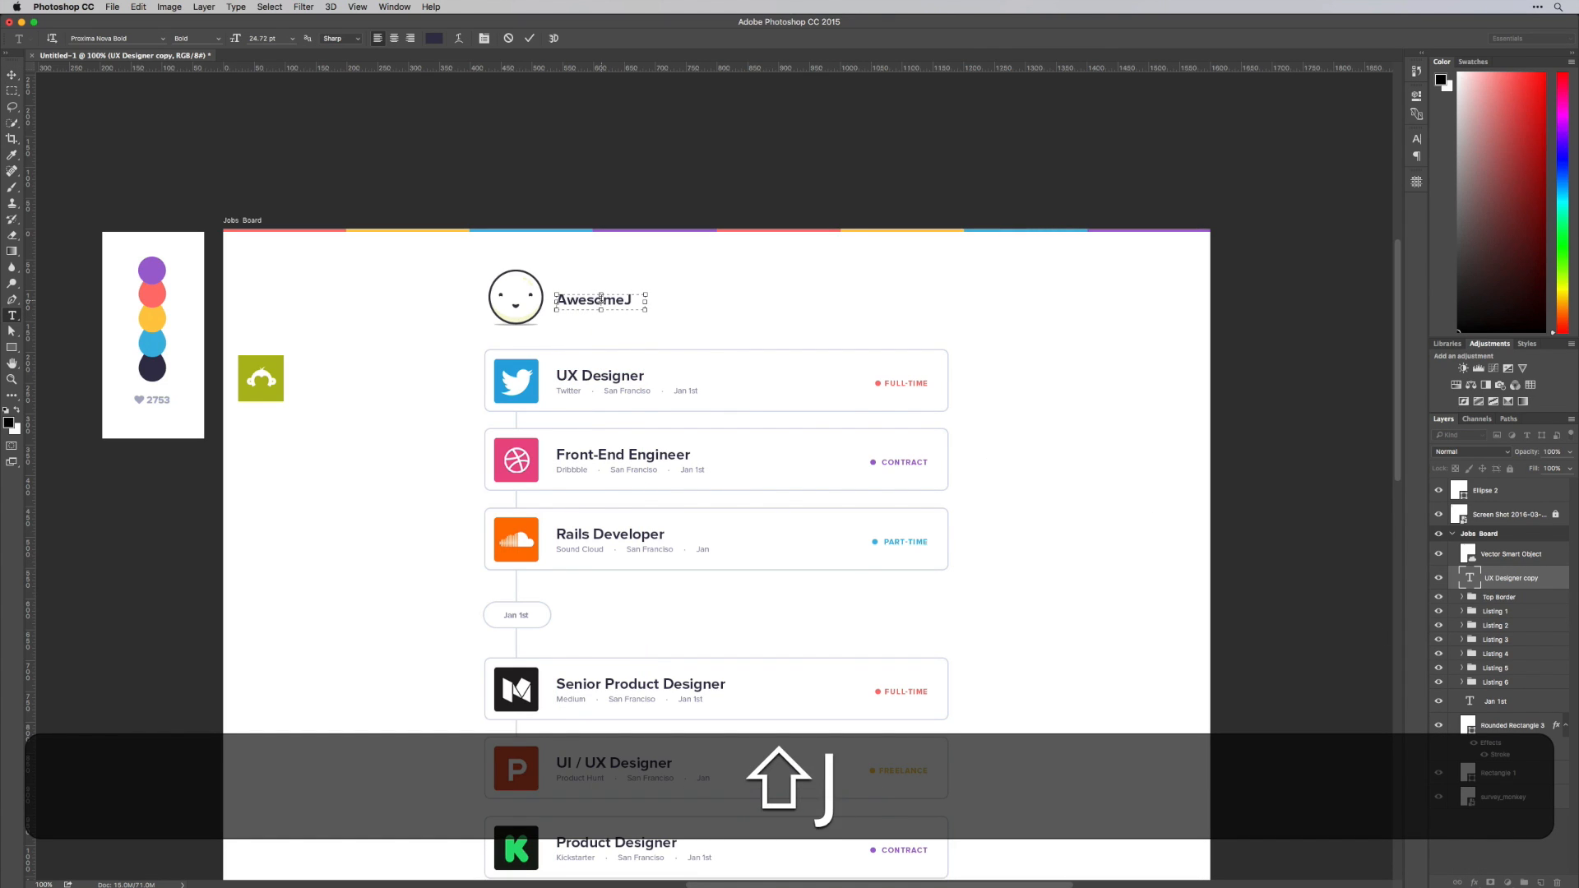
type("obs")
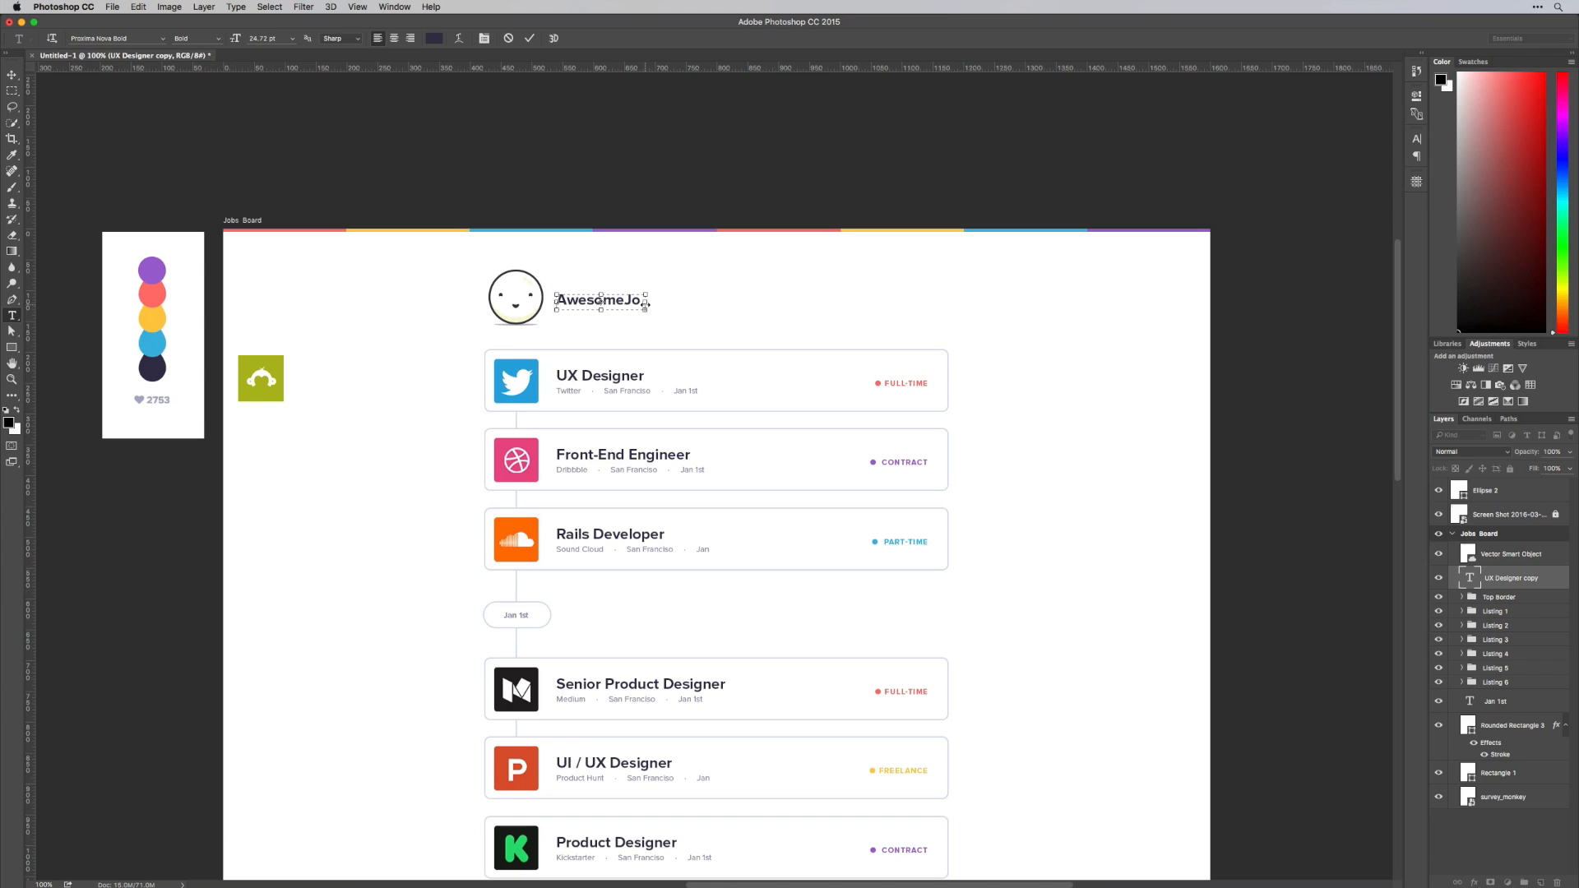
Widen the AwesomeJobs text box and set all of its text to All Caps
left_click_drag(658, 303, 780, 302)
key("super+a")
key("super+t")
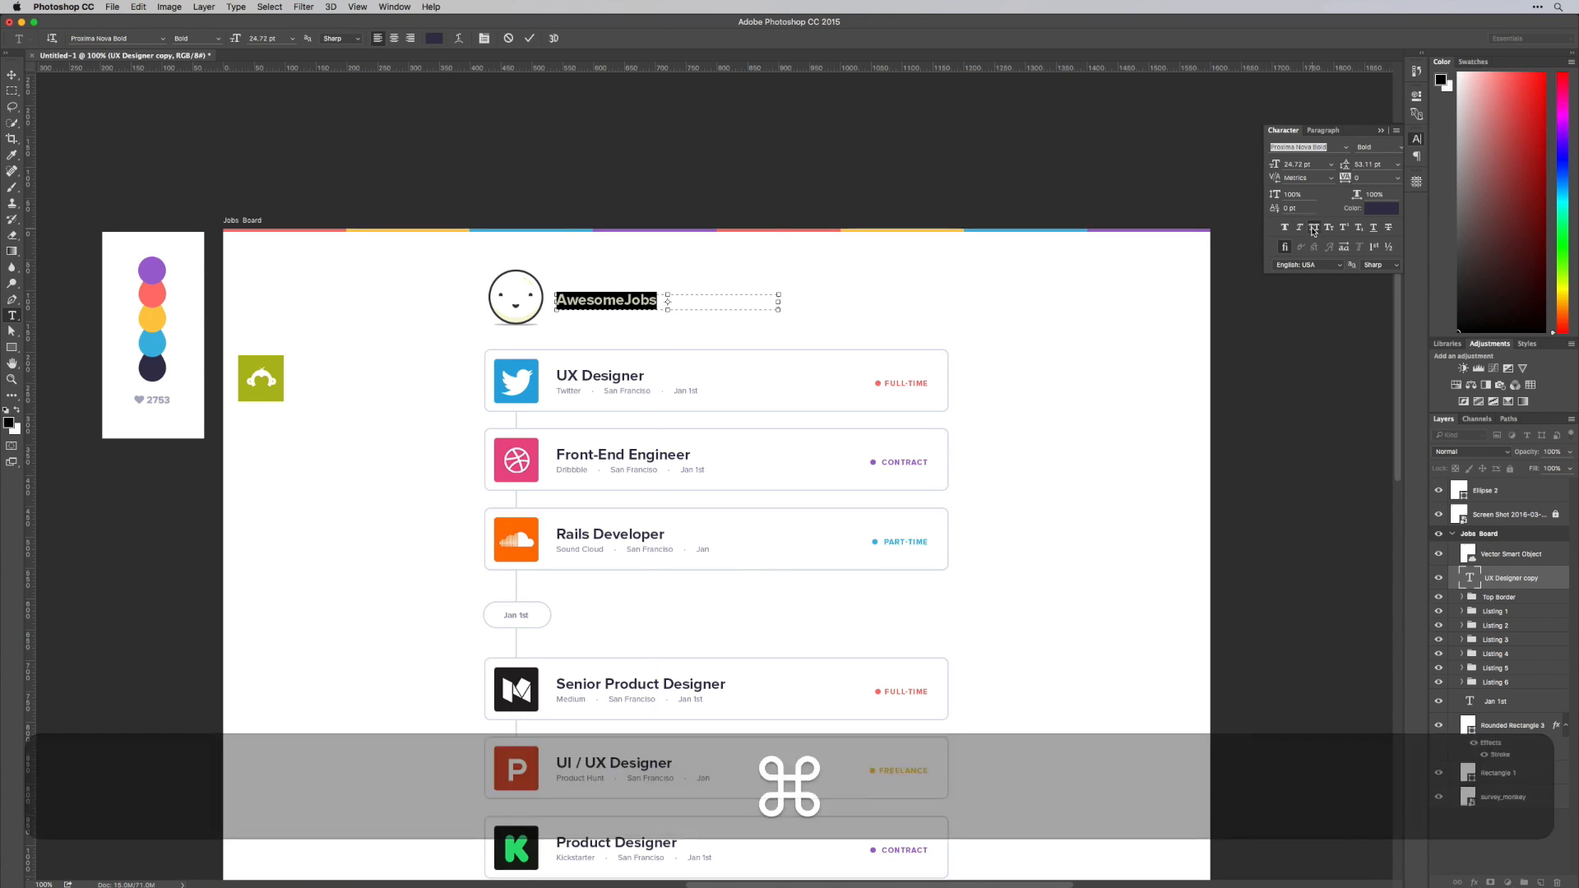
left_click(1313, 228)
Set the word JOBS in the logo text to Regular weight and narrow the text box to fit the wording
left_click_drag(630, 300, 652, 301)
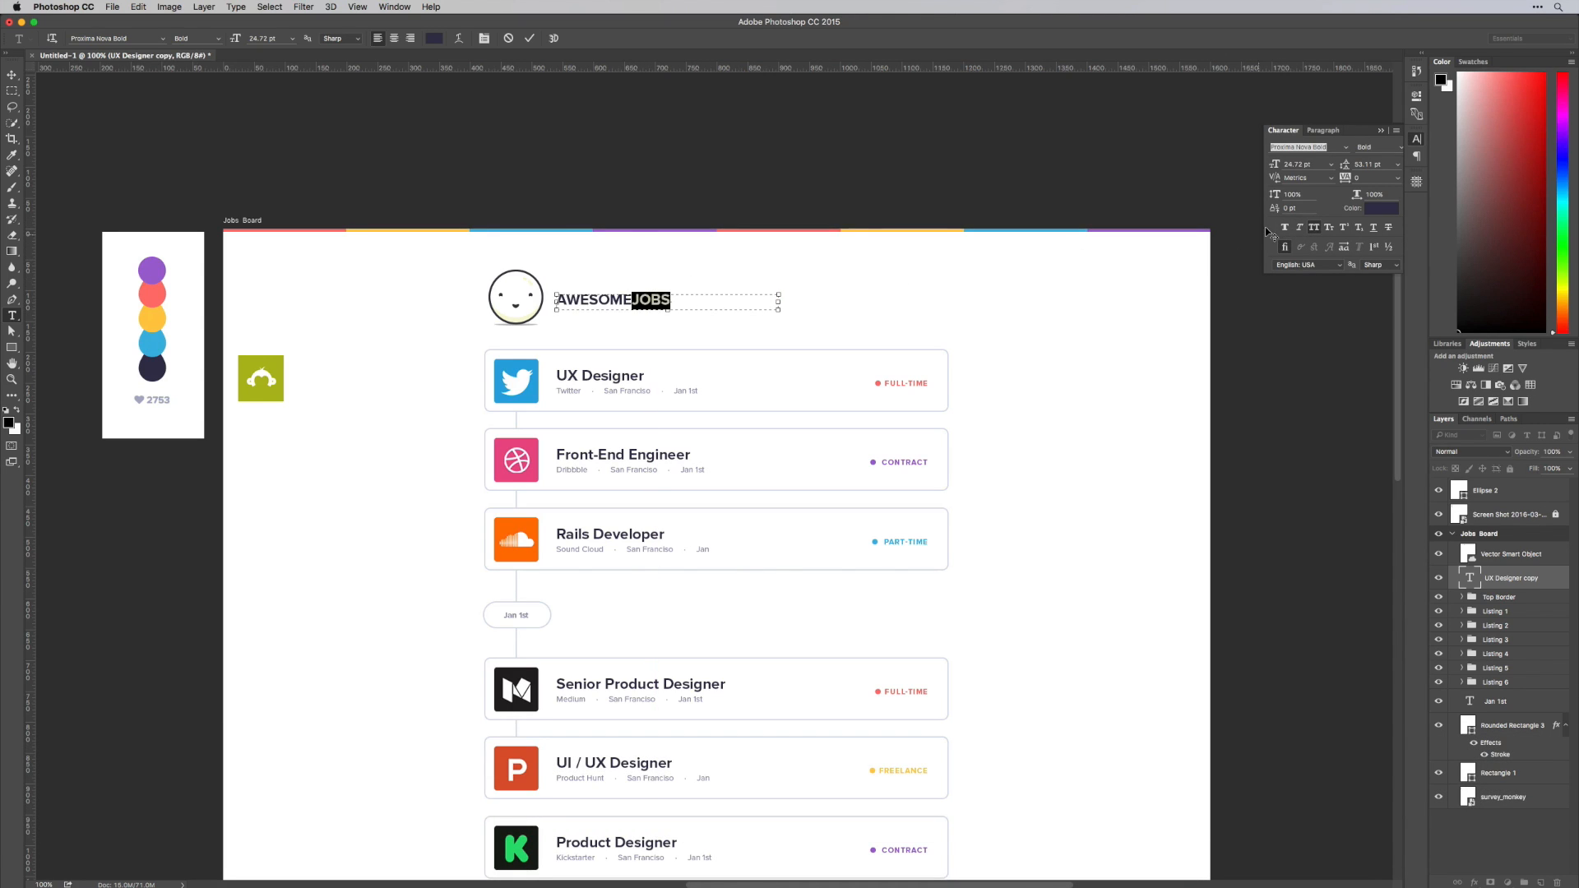
left_click(1395, 150)
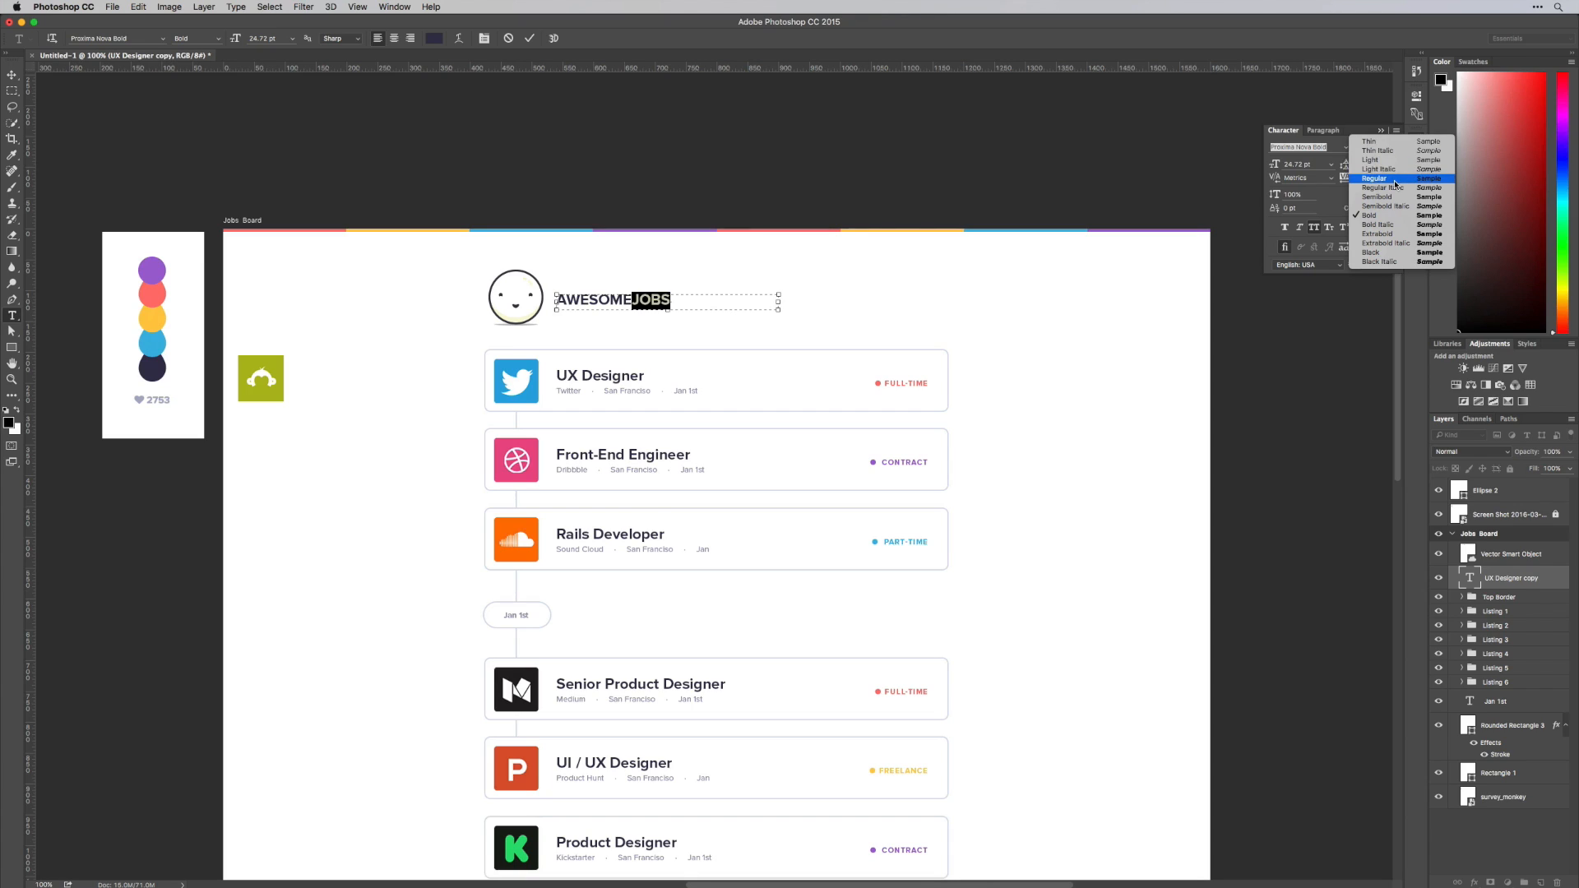
left_click(1396, 184)
left_click_drag(778, 302, 672, 305)
key("super+Return")
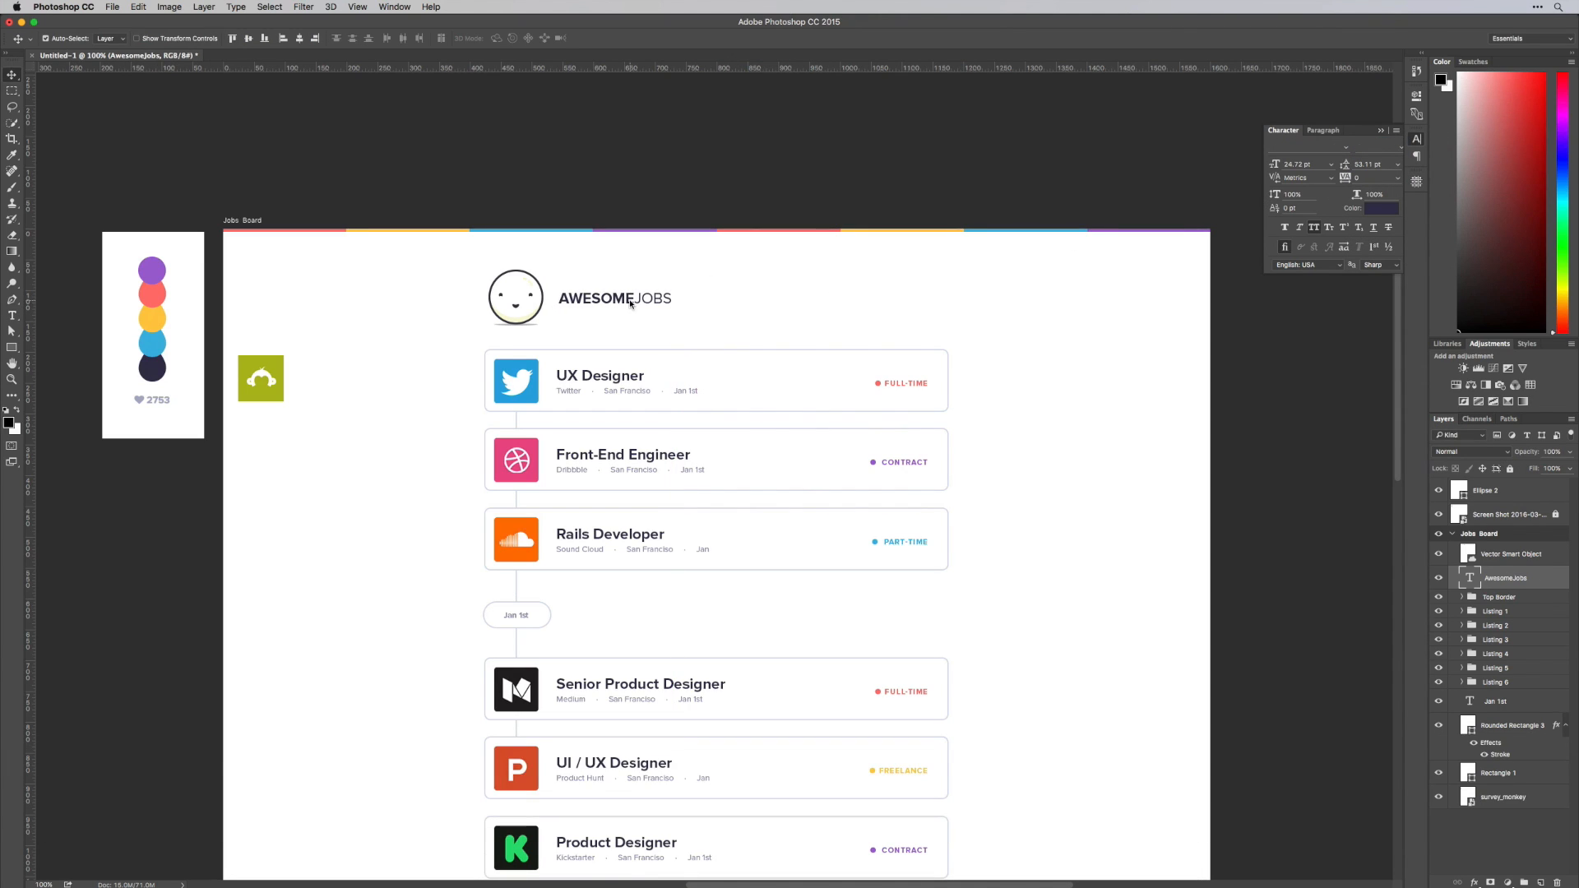
Scale the face and the AwesomeJobs text down together proportionally, to a text size of 20.37 pt
left_click(525, 304, "shift")
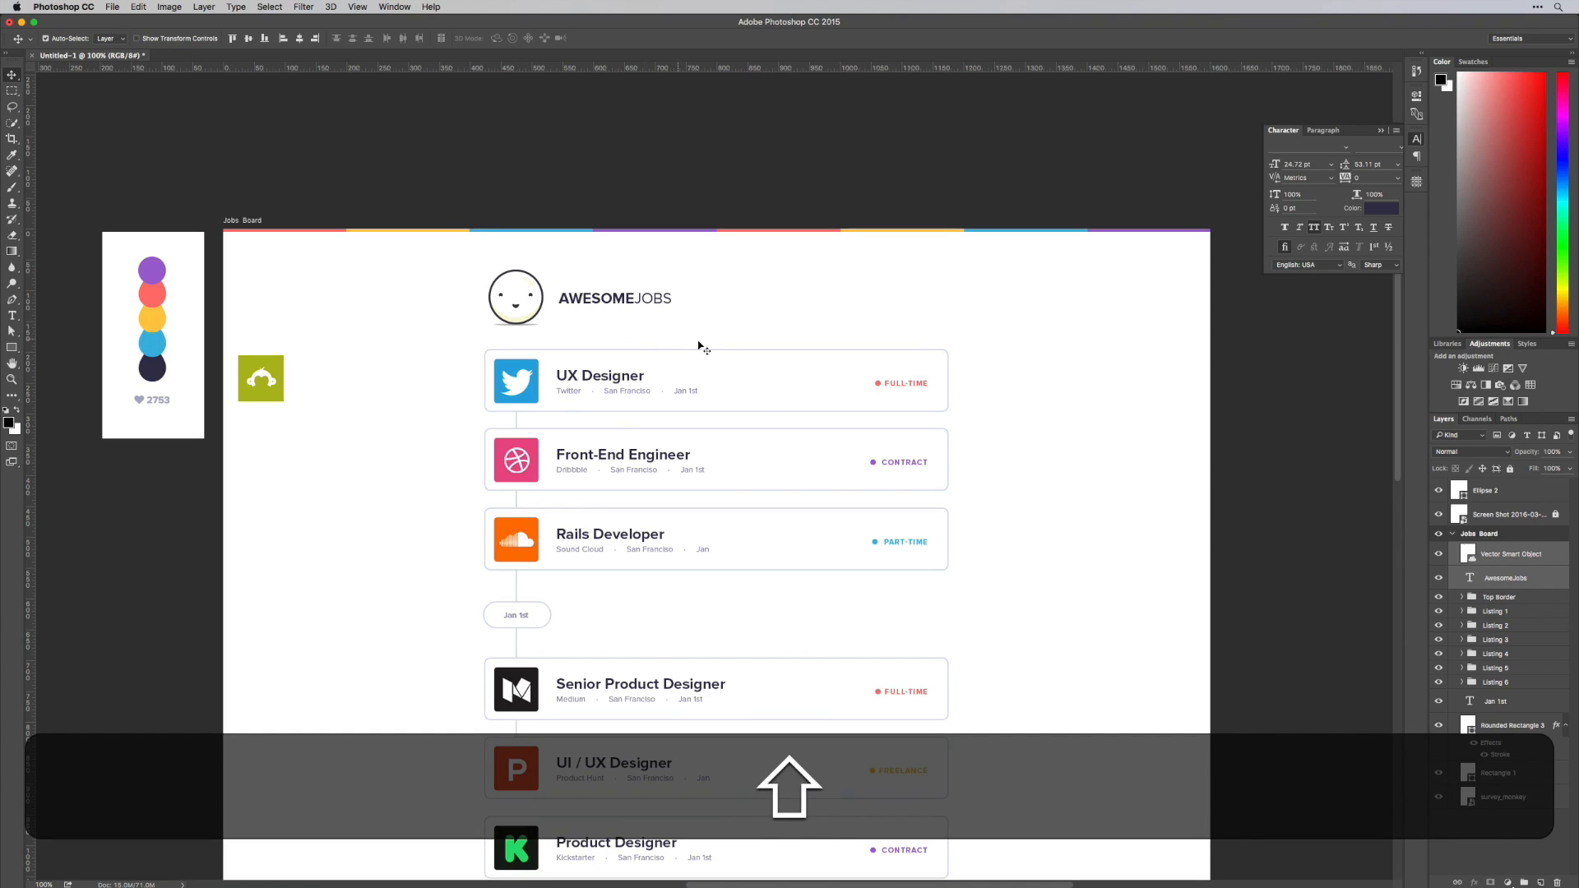
key("shift+super+t")
left_click_drag(675, 326, 646, 317)
key("shift+Return")
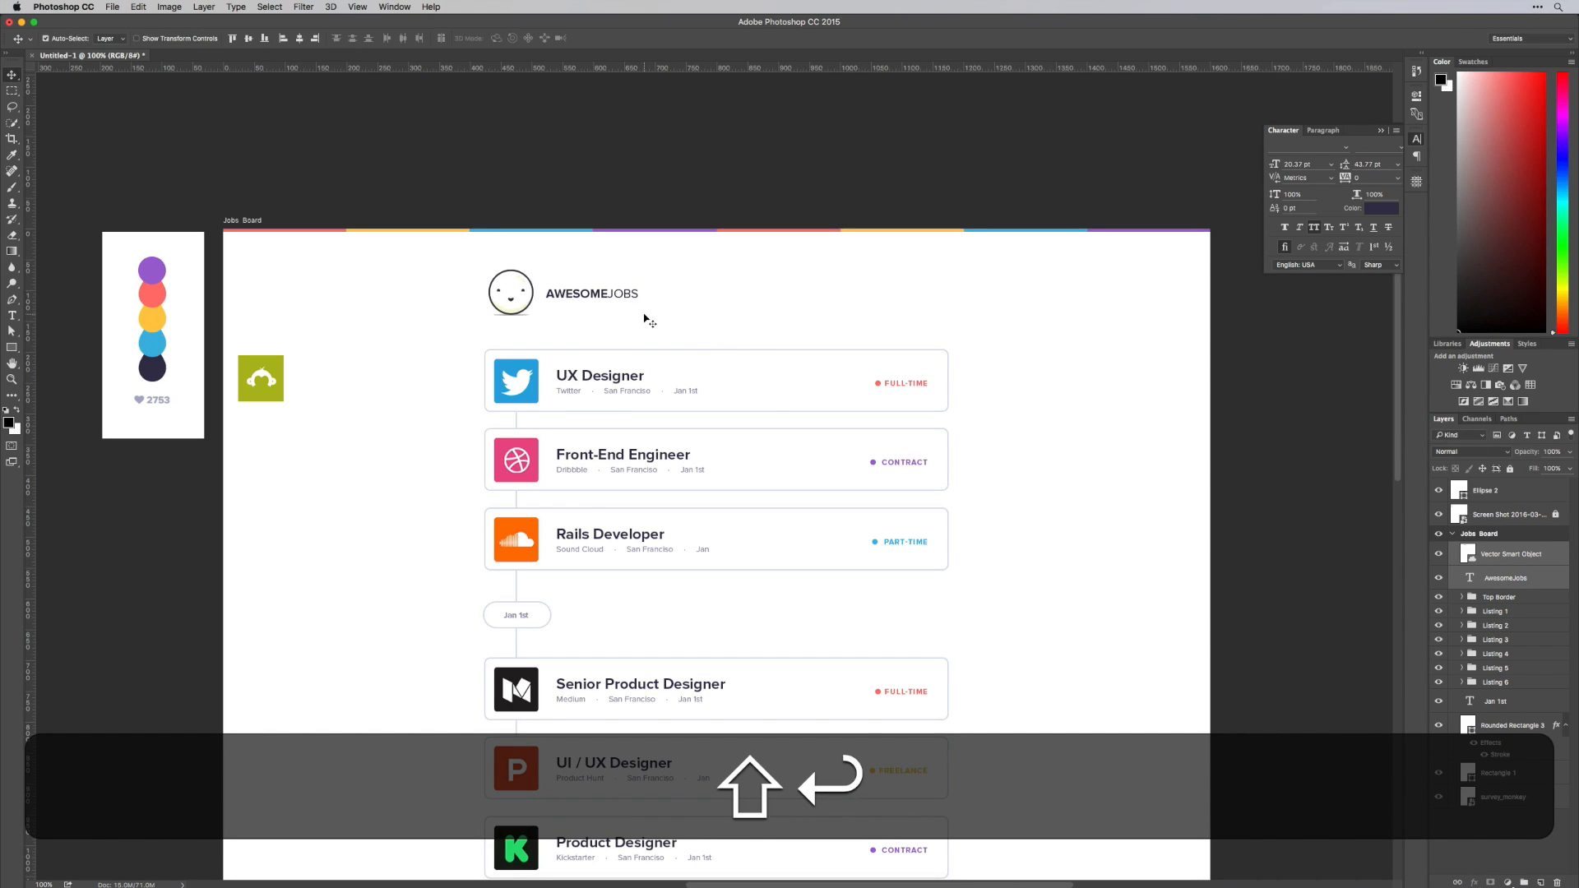
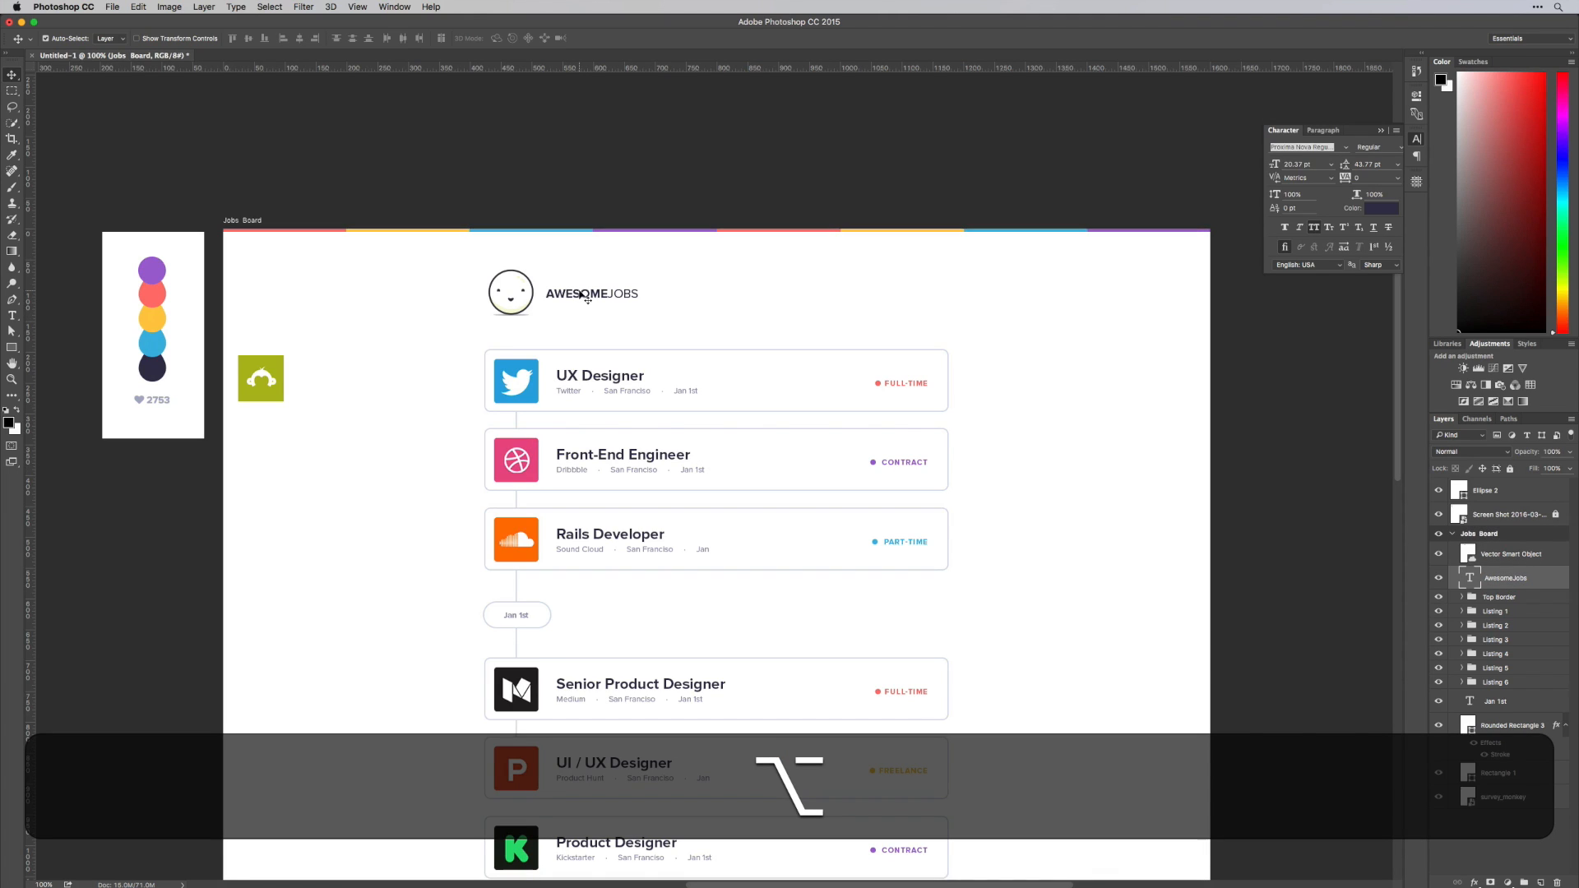
left_click_drag(588, 296, 725, 295)
key("t")
left_click(726, 294)
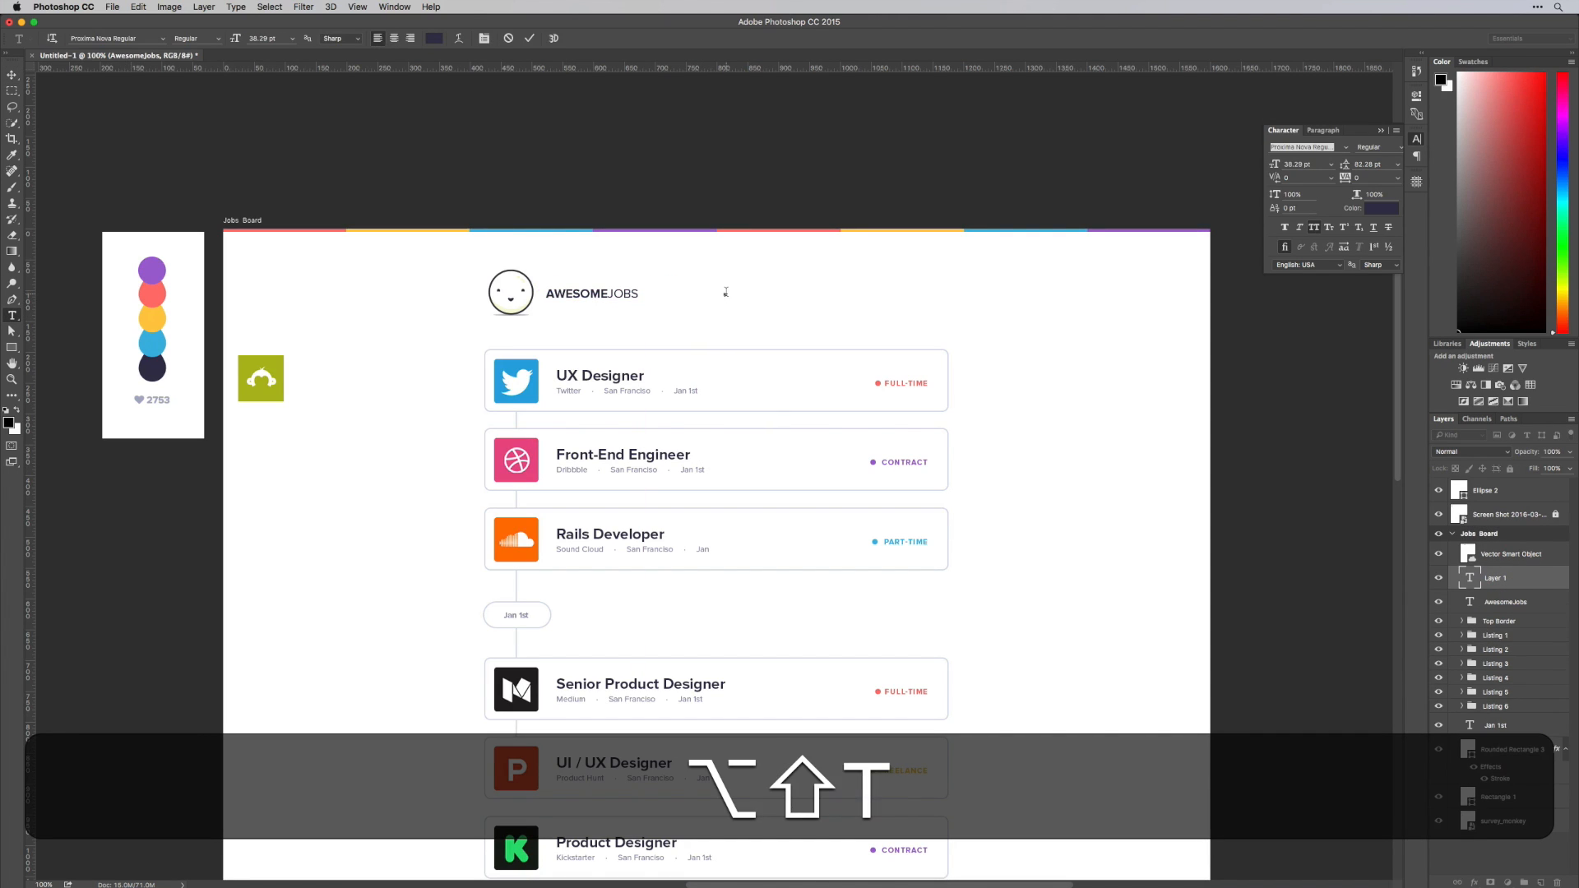
key("super+z")
key("v")
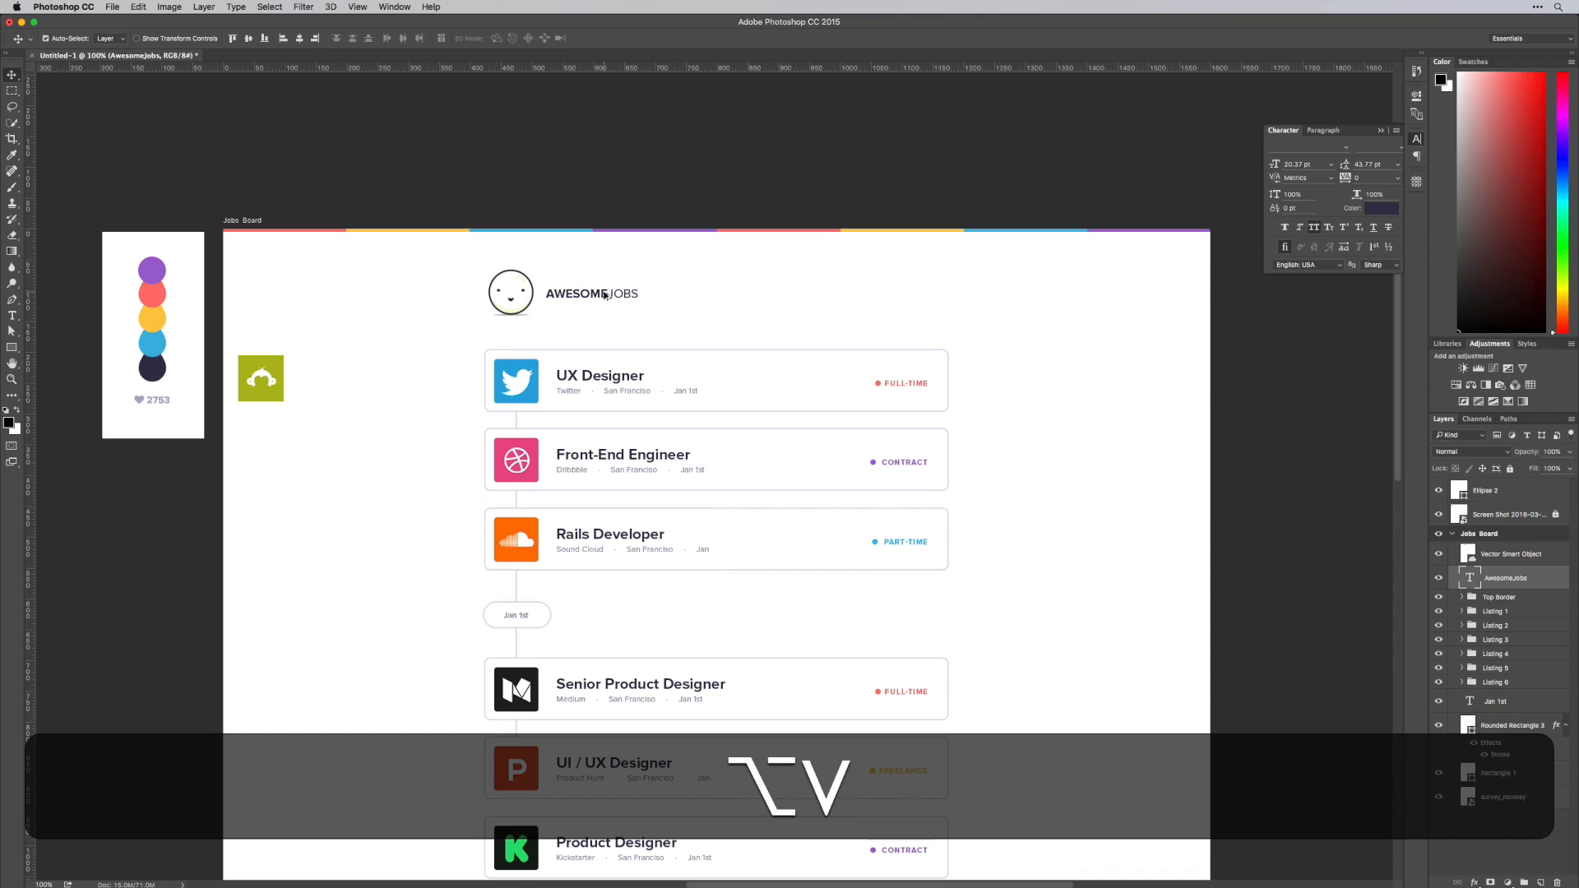
Duplicate the AwesomeJobs text across to the cards' right edge and right-align the copy's text
left_click_drag(605, 296, 949, 293)
key("t")
left_click(777, 298)
key("super+a")
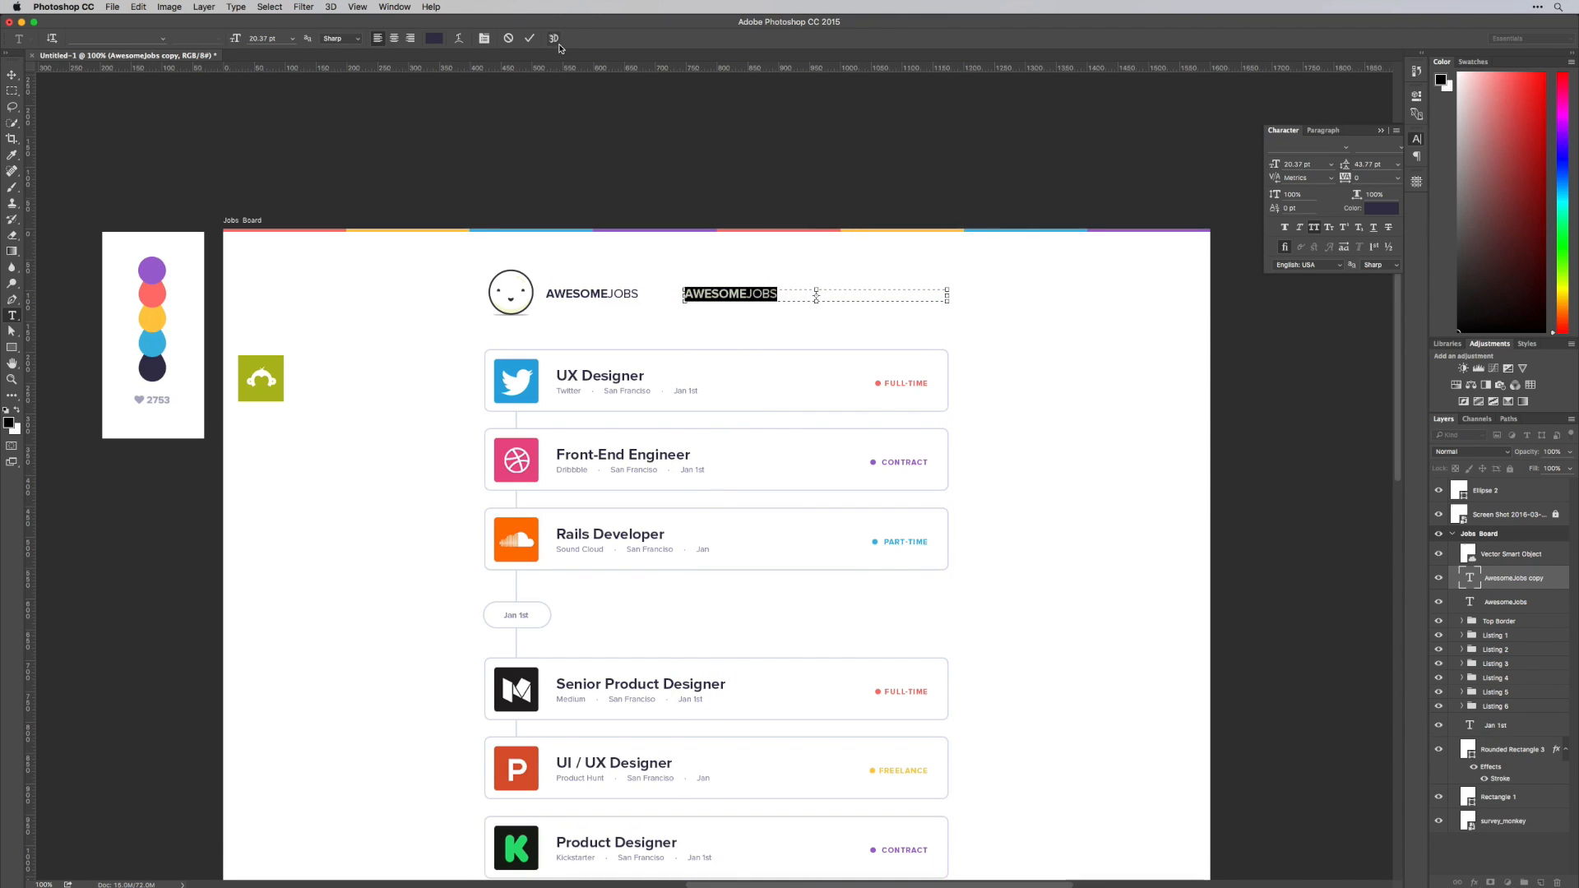
left_click(410, 39)
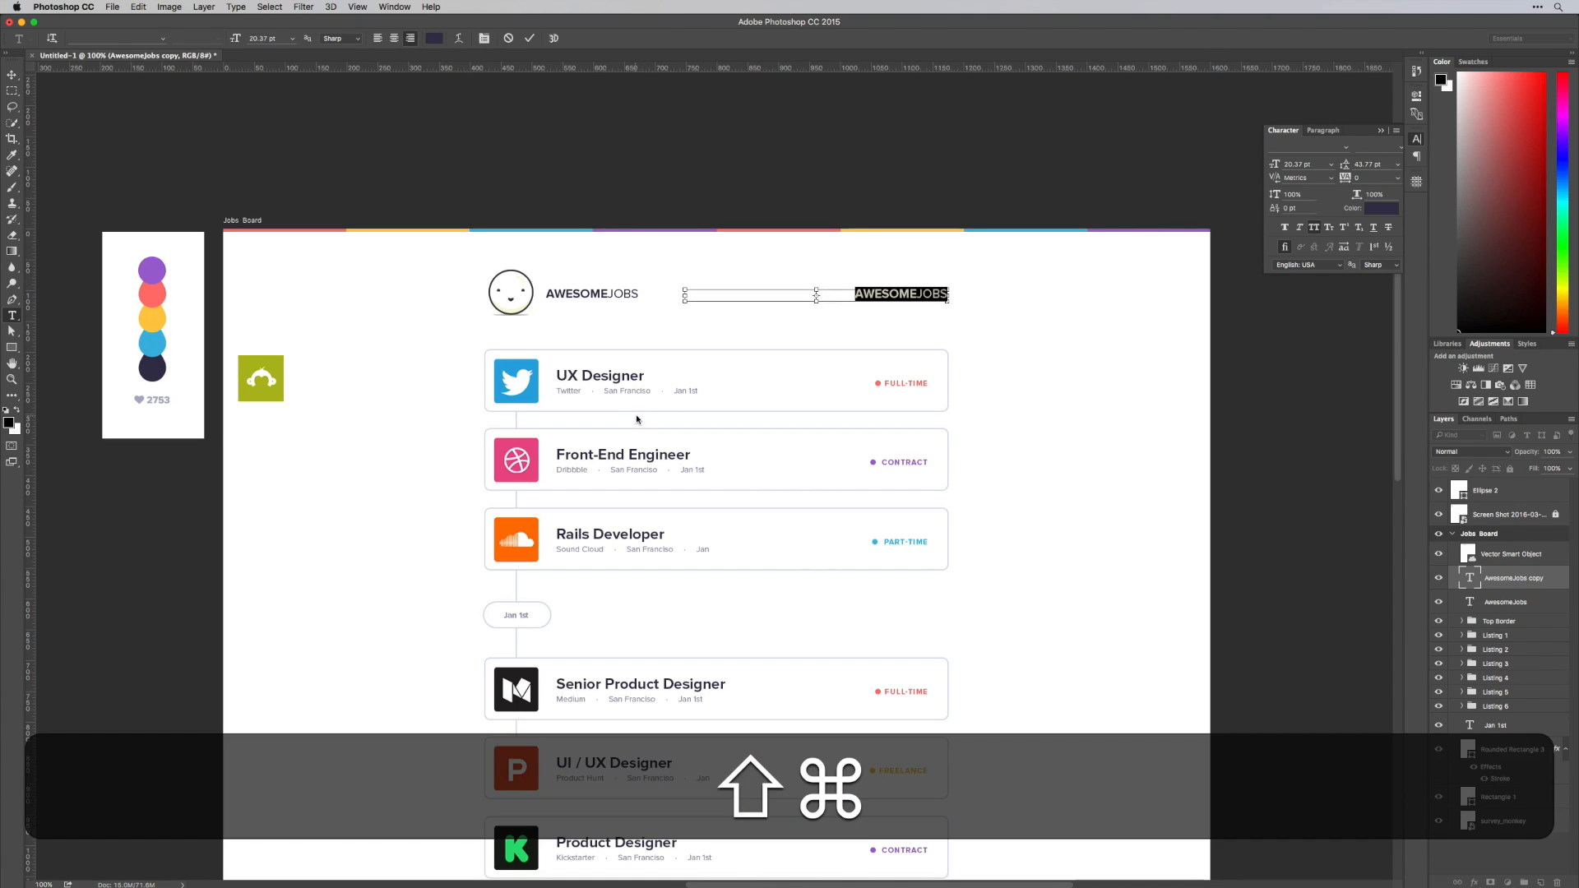
Sample the hex colour #9592ad from the grey San Francisco text on the UX Designer card
key("super+shift+e")
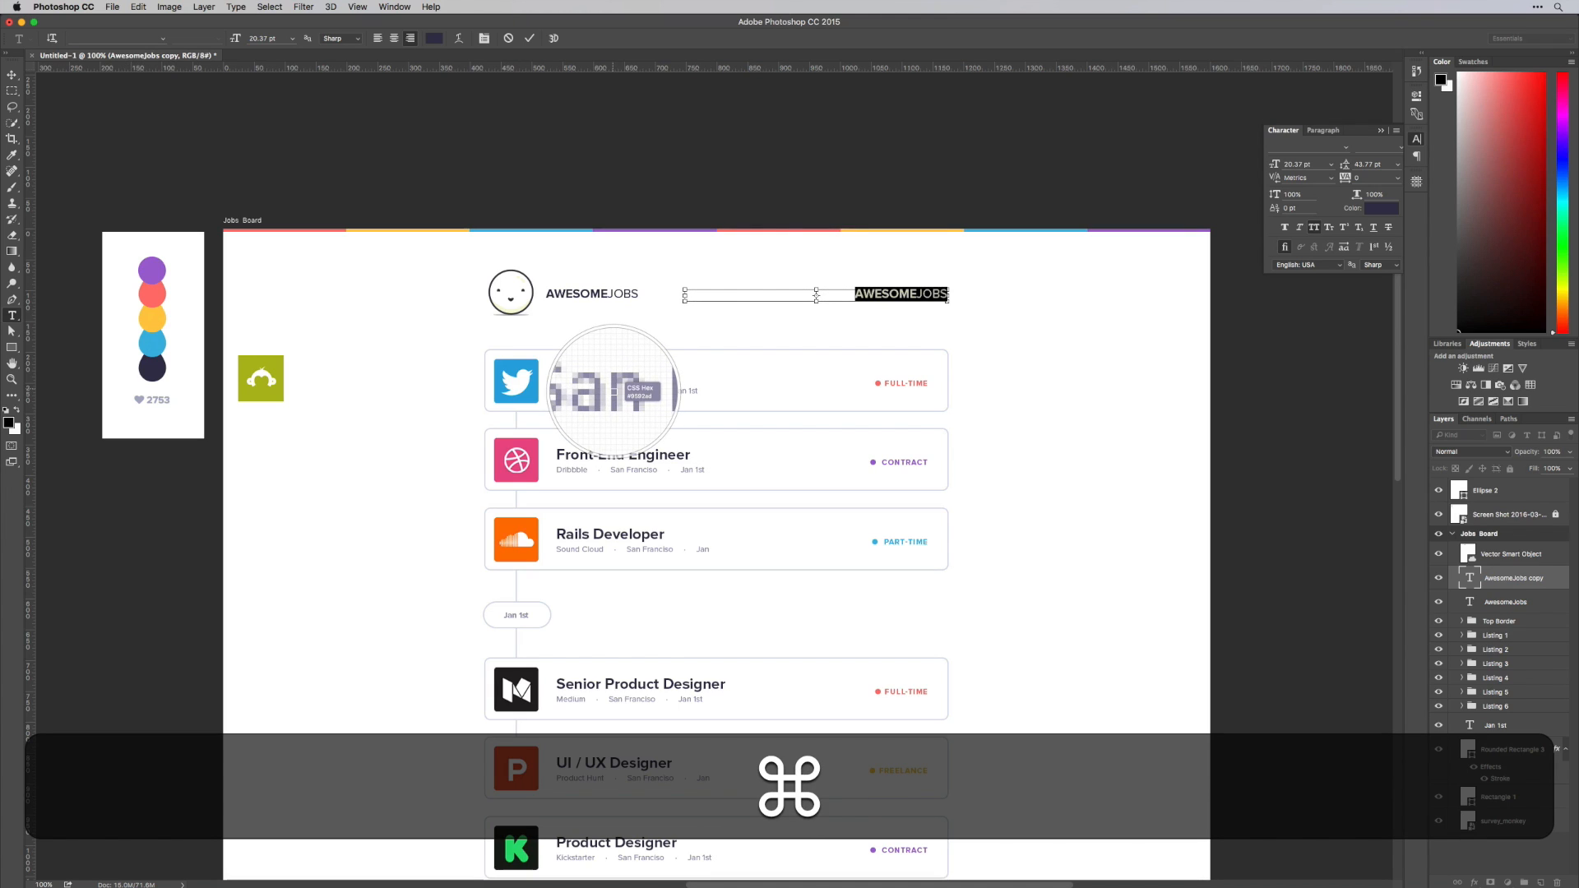
left_click(612, 391)
type("#9592AD")
key("super+z")
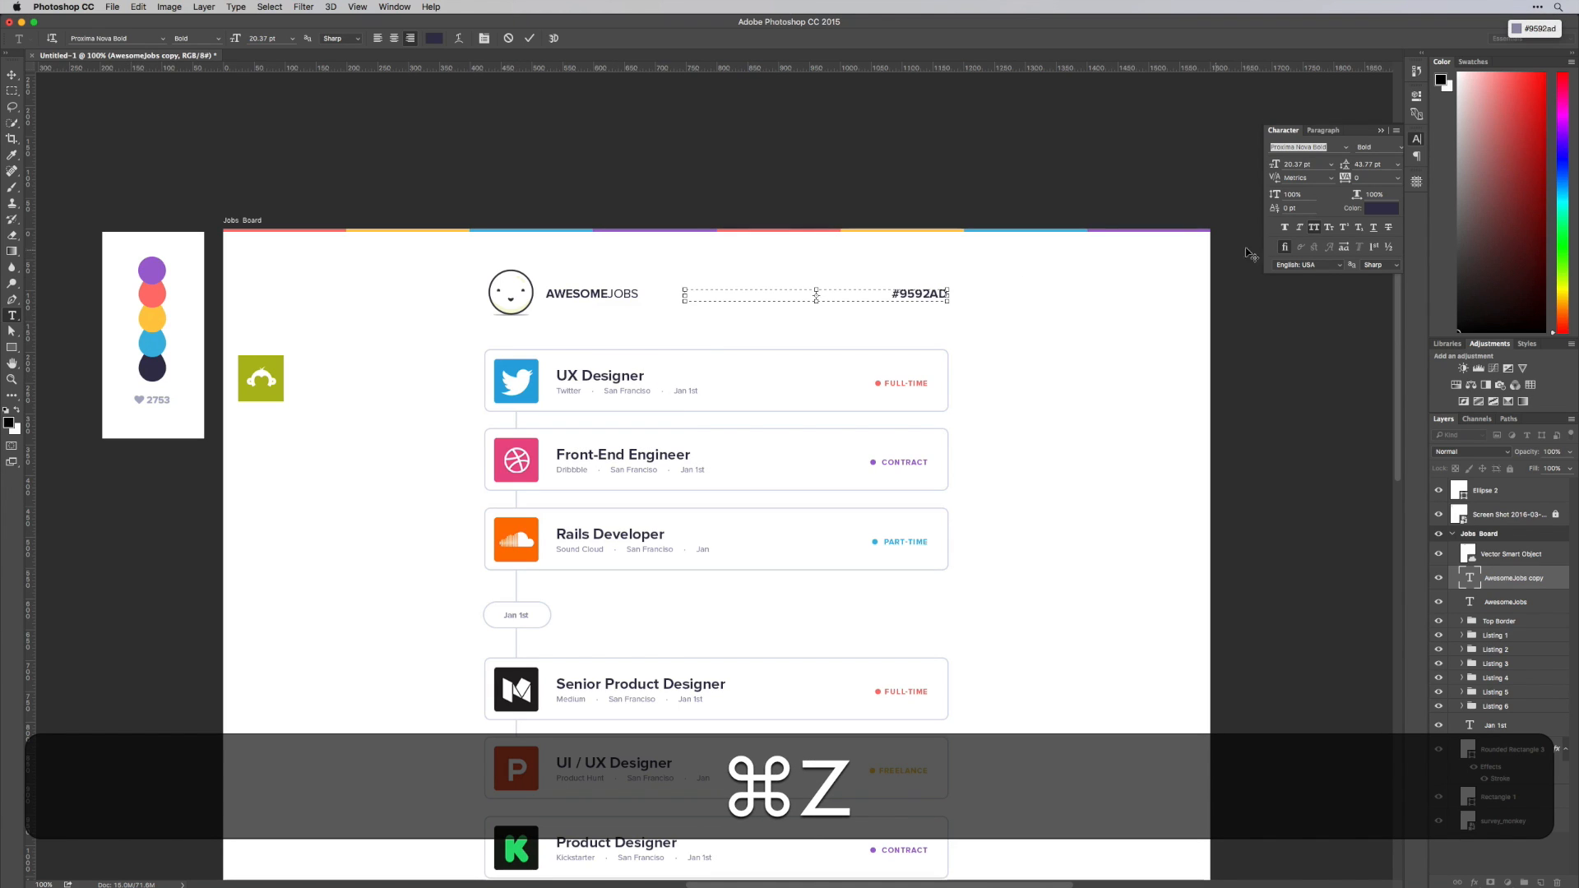
left_click(1373, 211)
type("#9592AD")
left_click(1245, 389)
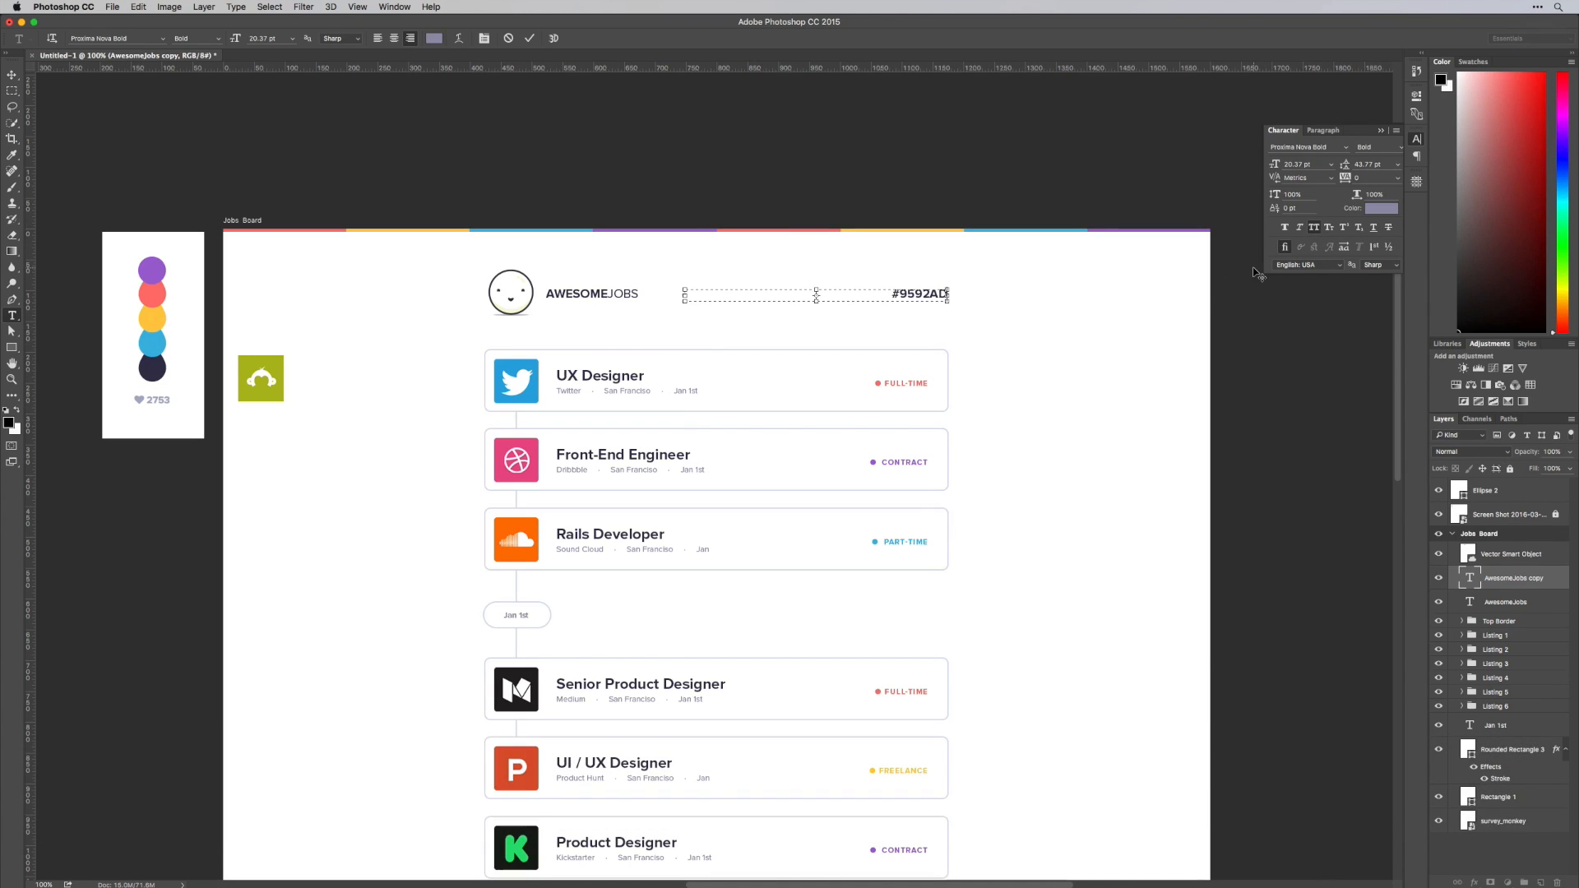
key("super+a")
key("super+z")
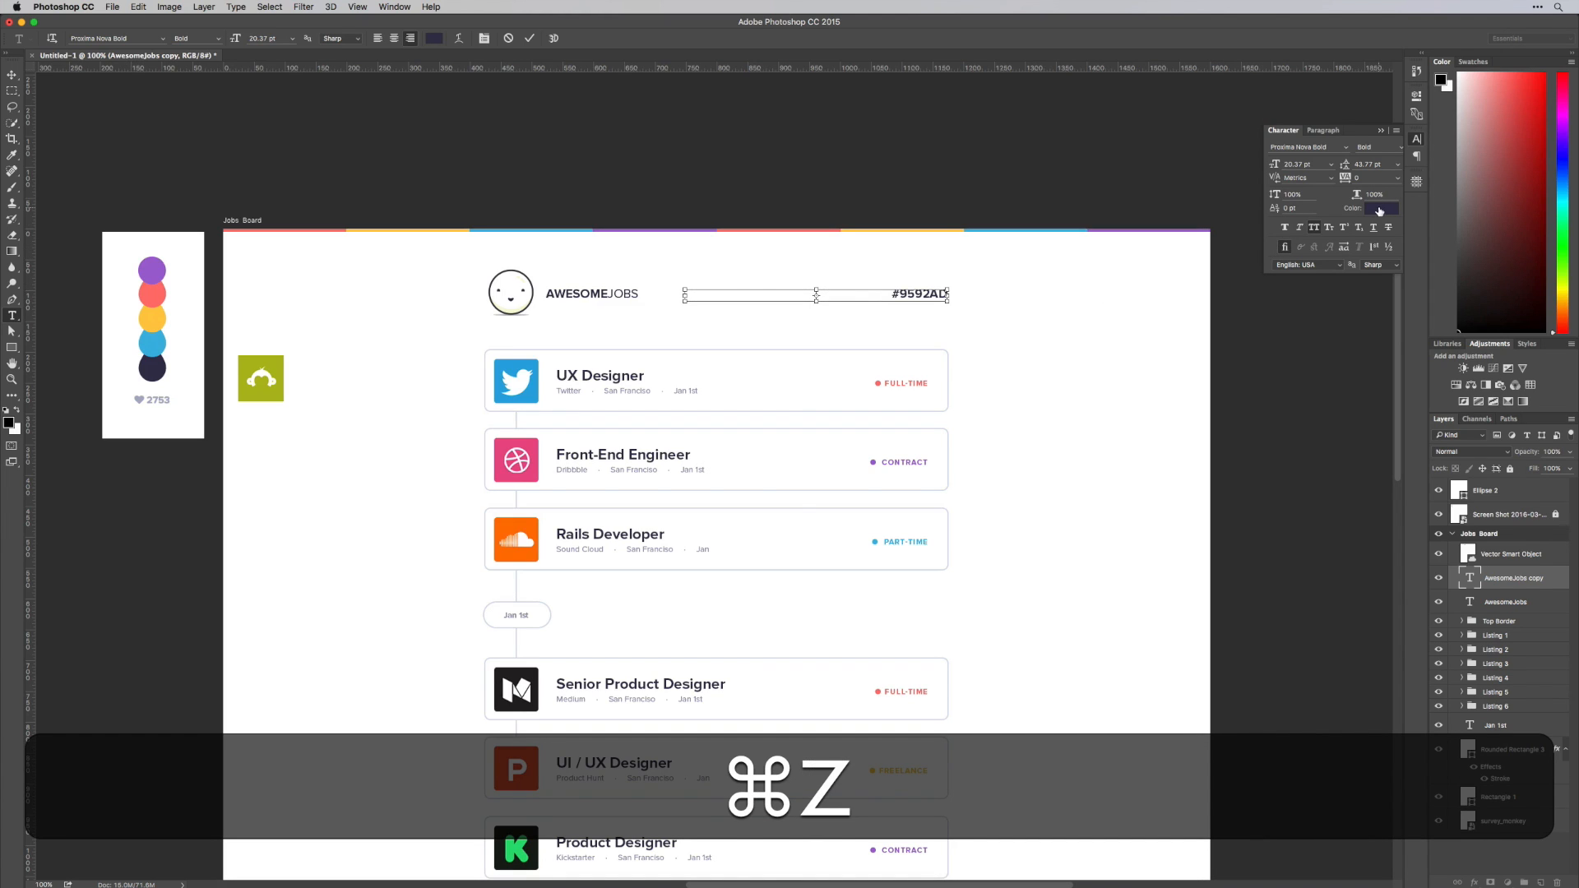
Format all of the copied header text in colour #9592ad and Regular weight, without All Caps
key("super+a")
left_click(1385, 210)
type("#9592ad")
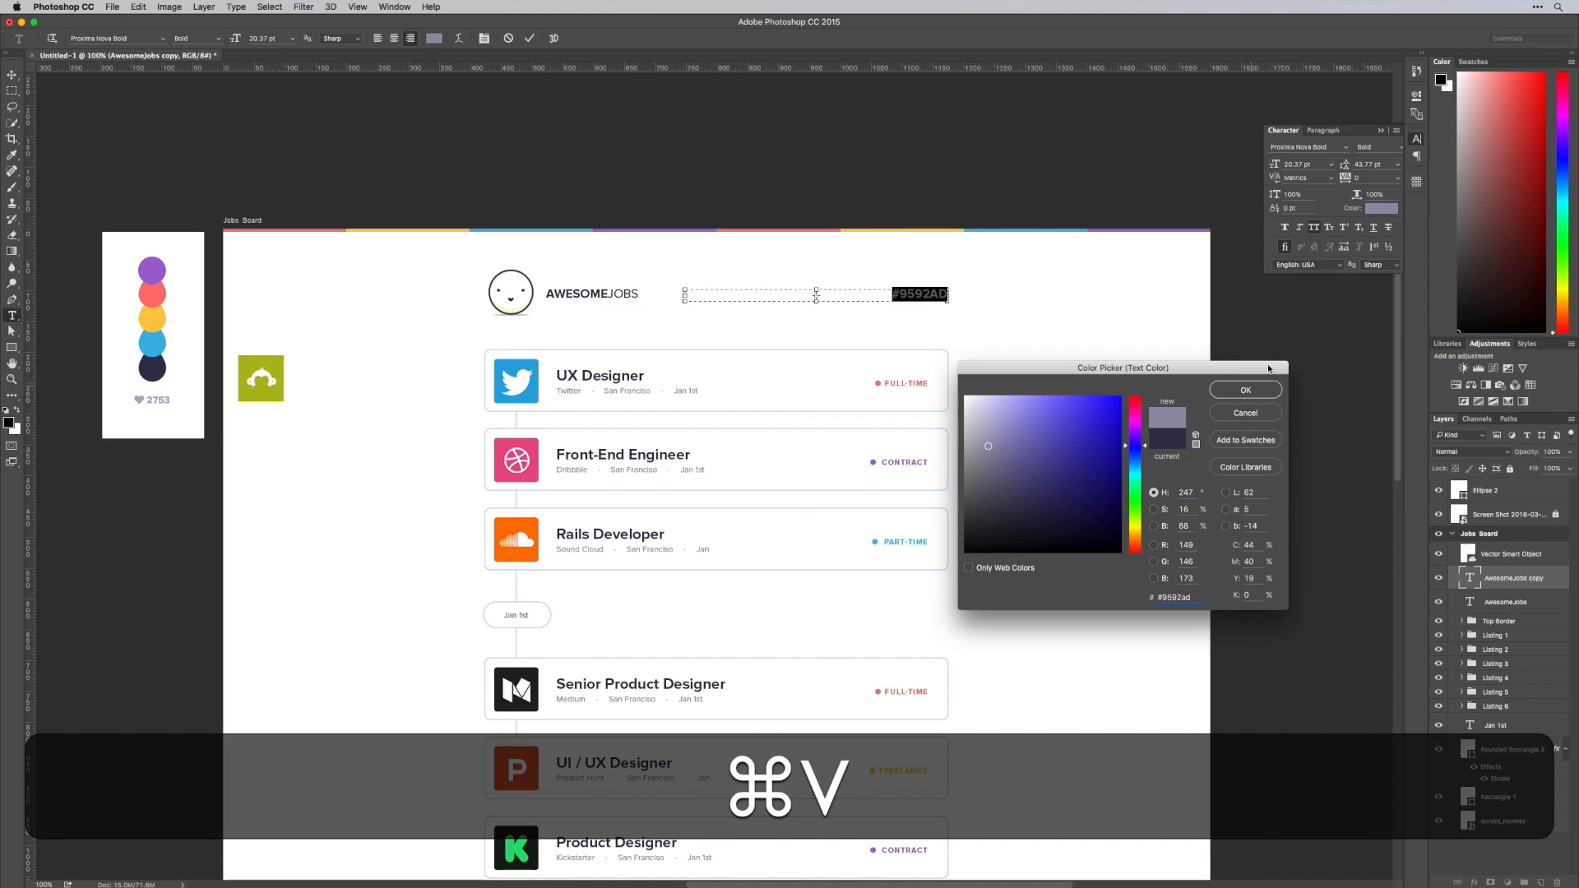
left_click(1267, 396)
left_click(1378, 146)
left_click(1383, 180)
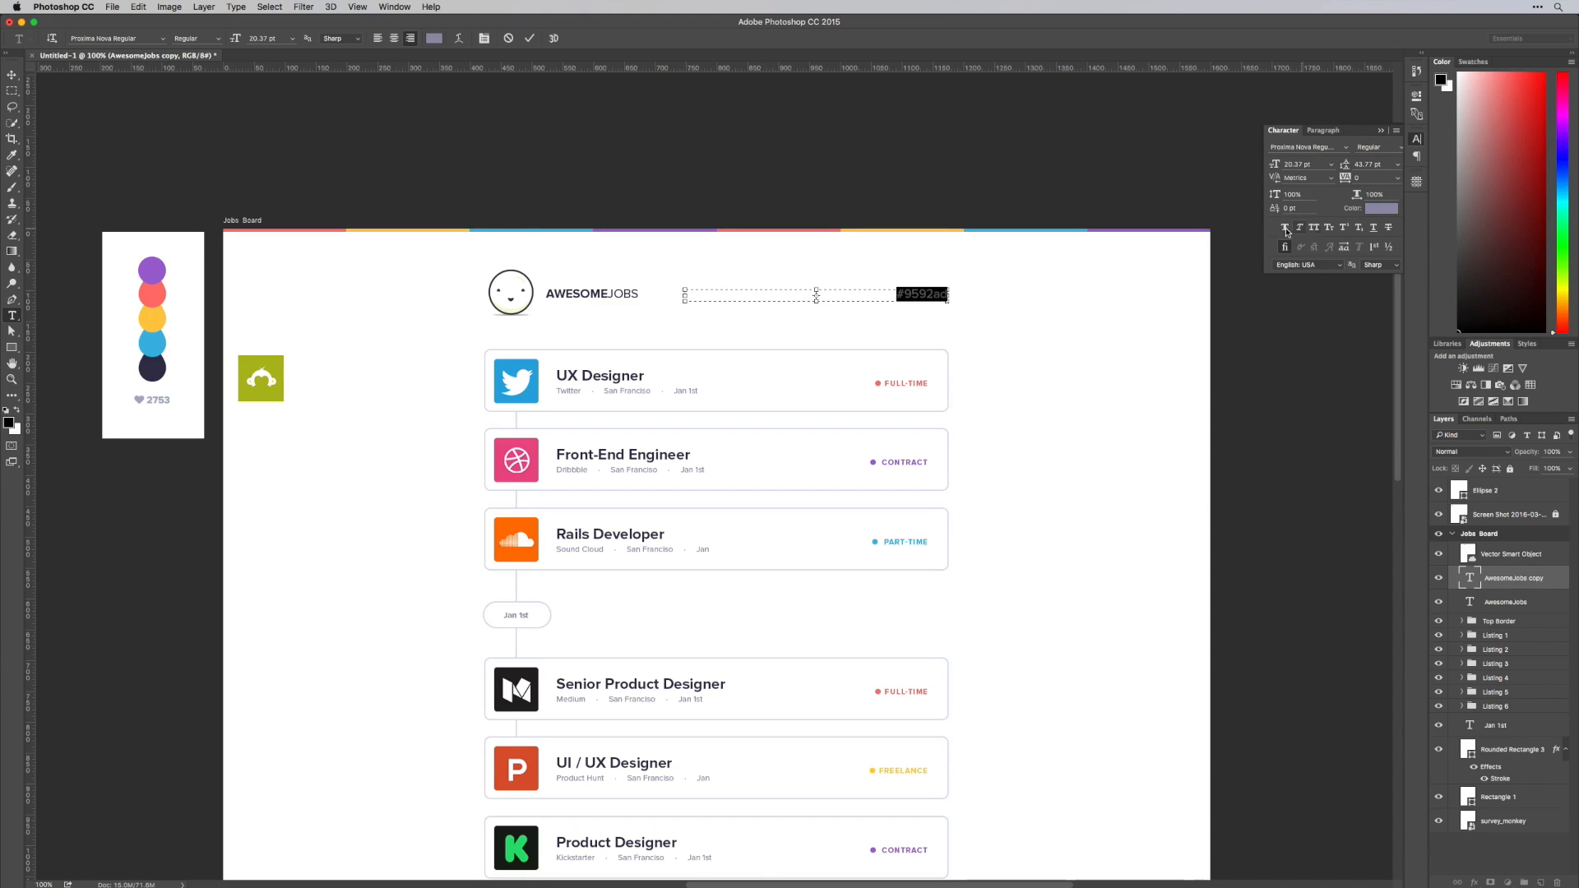
Replace the header text copy with Full-Time and Part-Time separated by spaces, and paste a second spaced Part-Time entry at the end
key("super+a")
type("Full ")
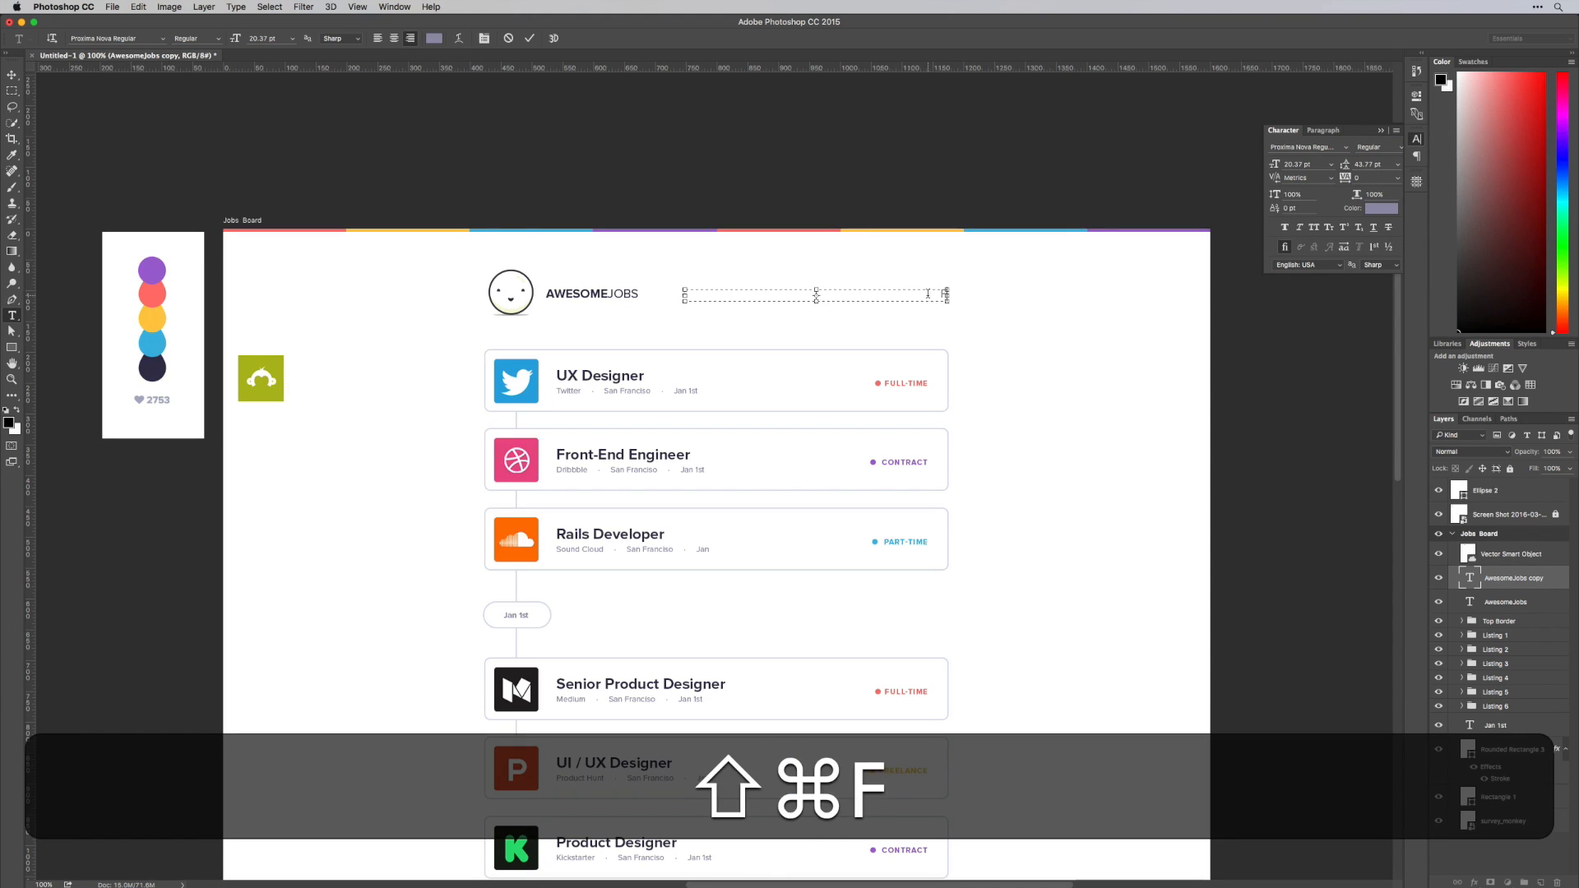
type("-Time")
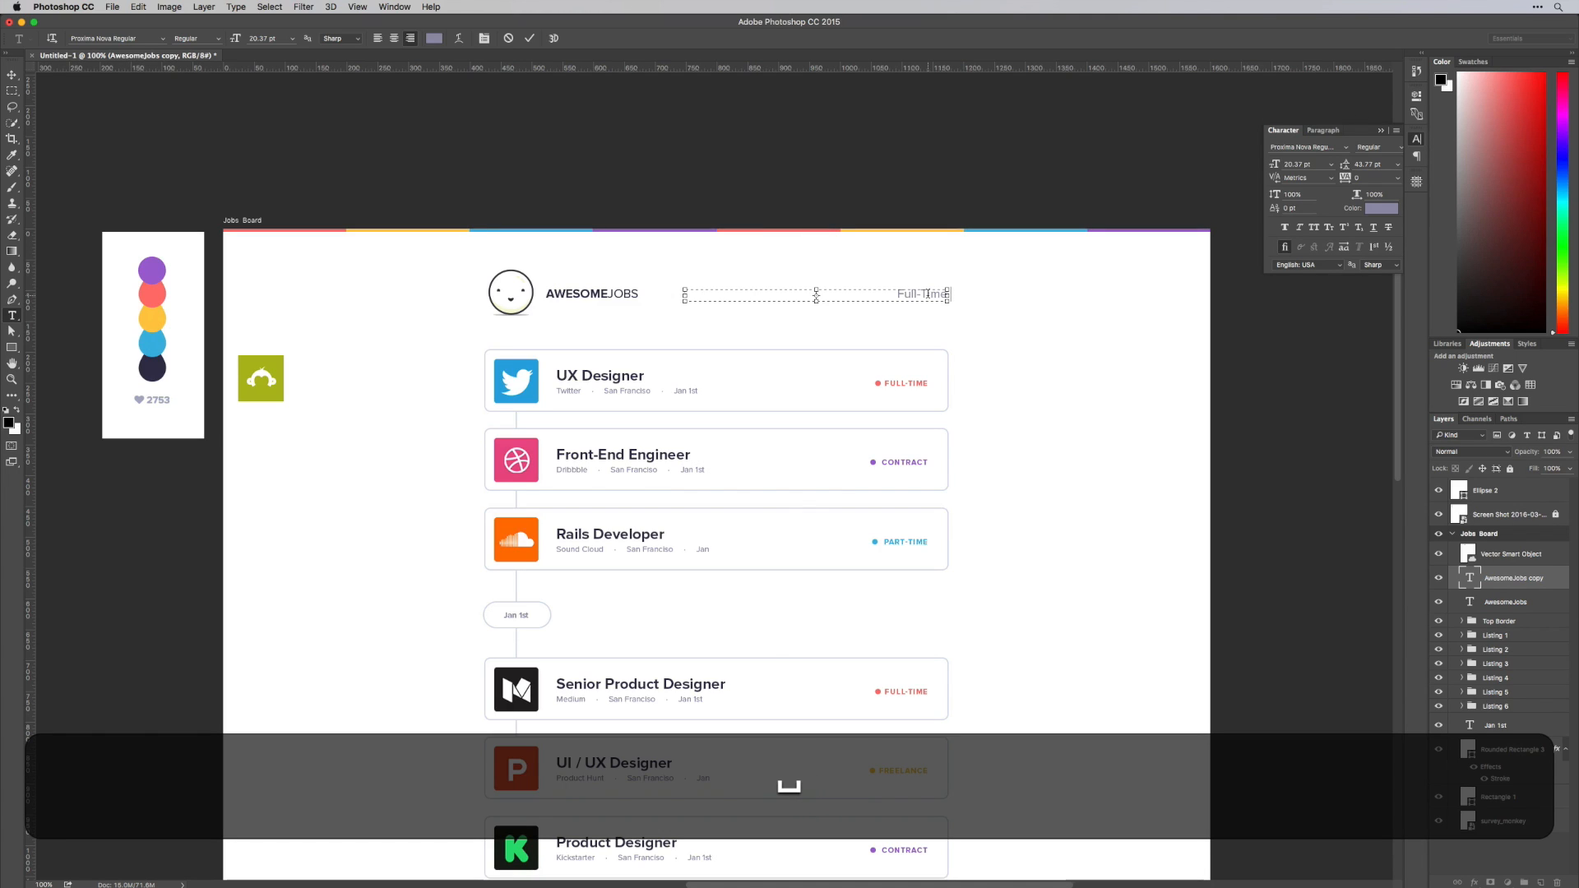
type("     Part")
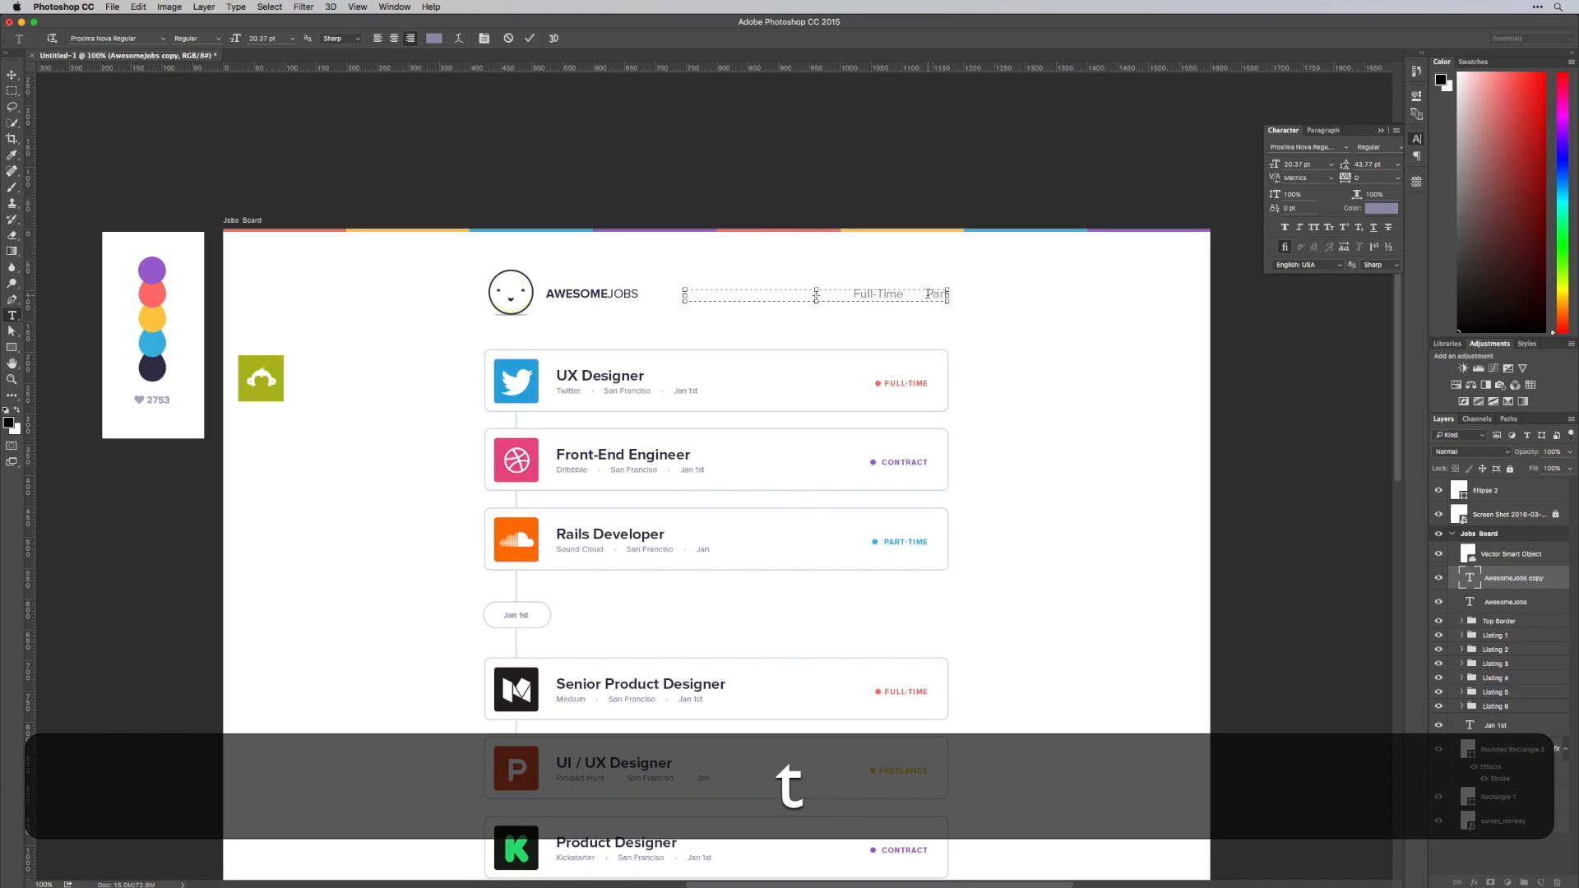
type("-Time")
key("shift+super+Left")
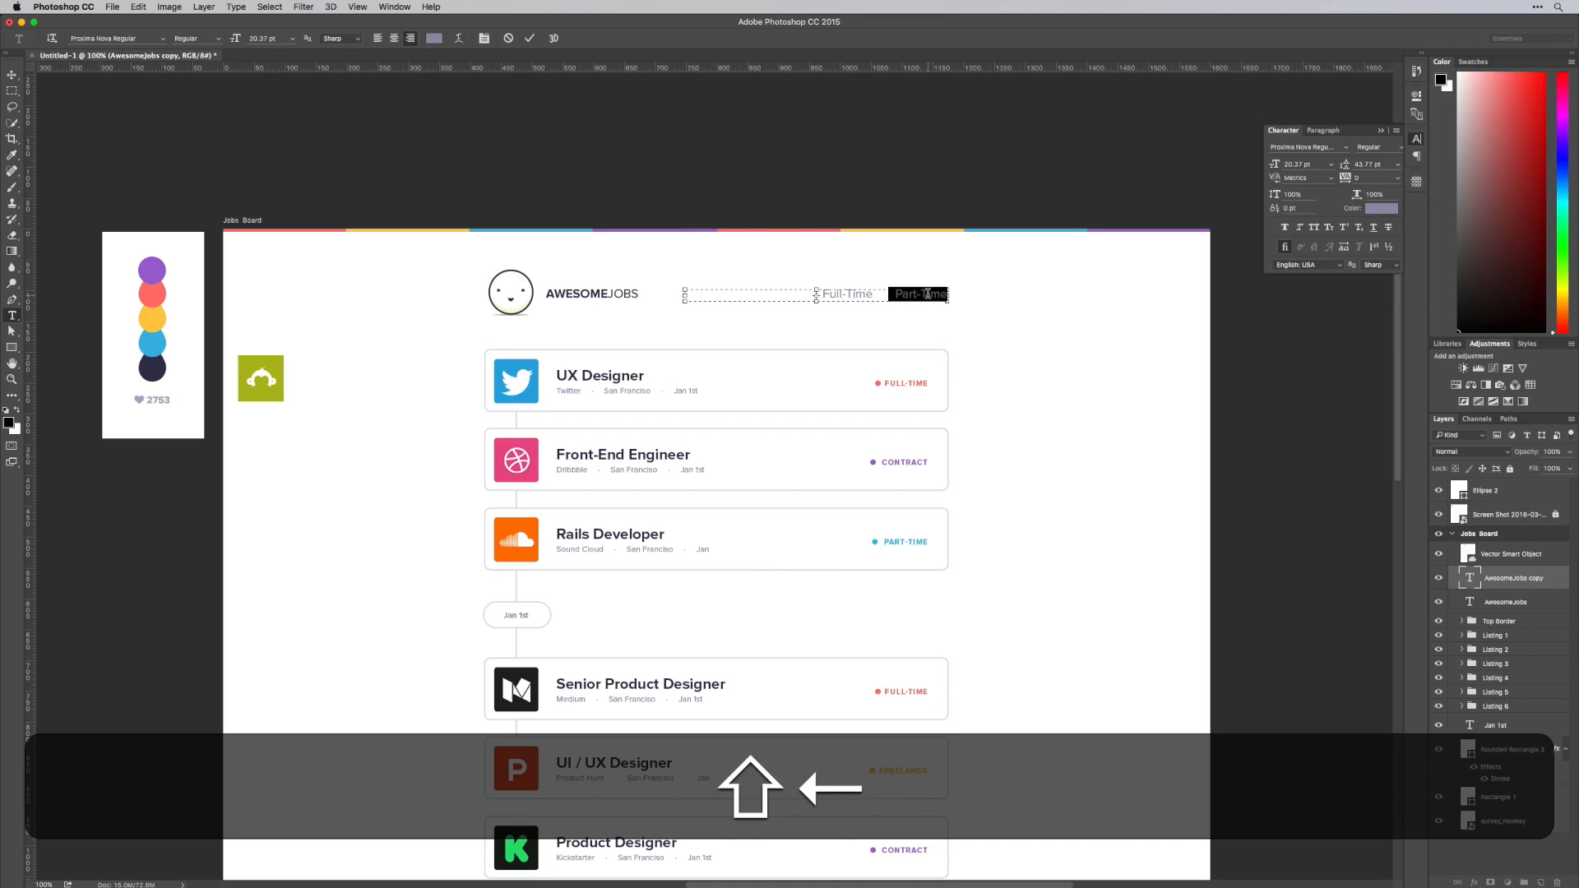
key("super+c")
key("super+v")
key("super+v")
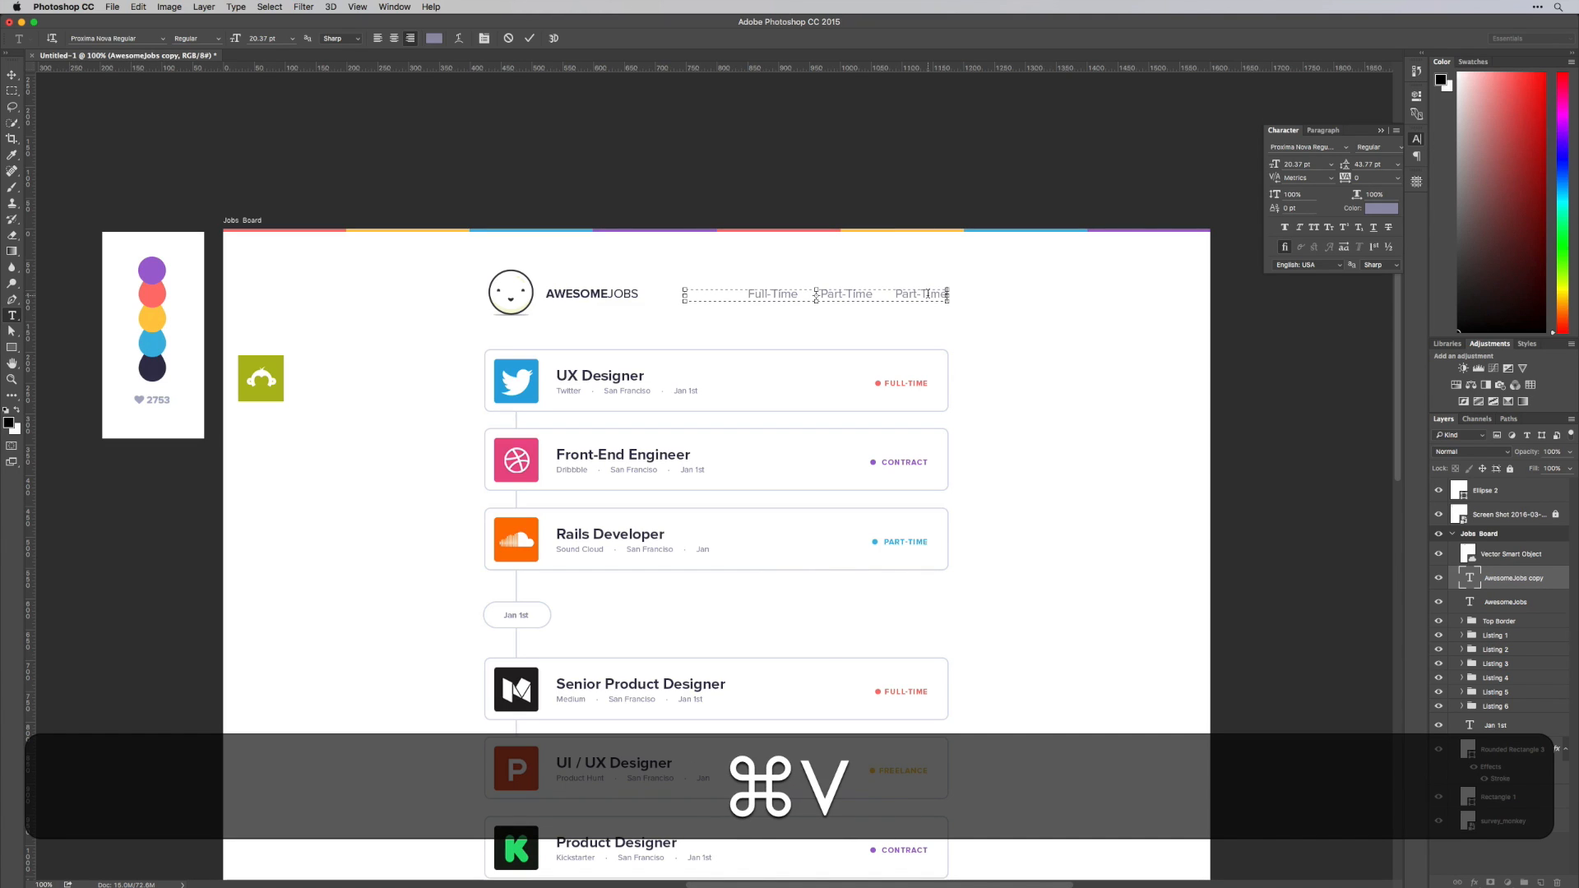
Change the last Part-Time entry to Freelance and paste another spaced Part-Time entry after it
key("shift+super+Left")
type("Freelance")
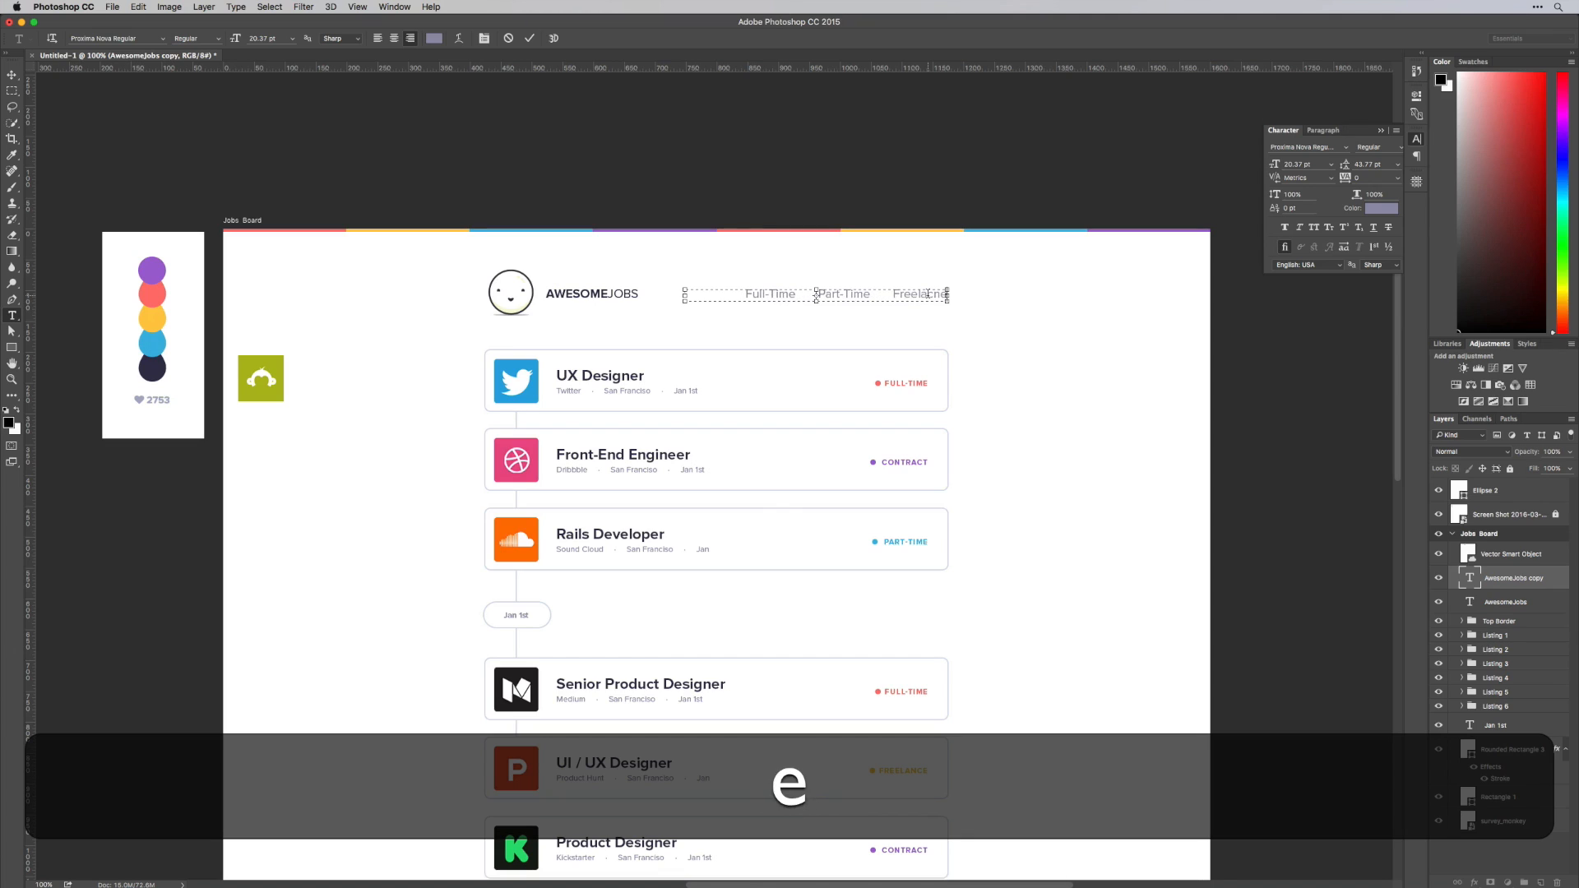
key("super+e")
key("super+BackSpace")
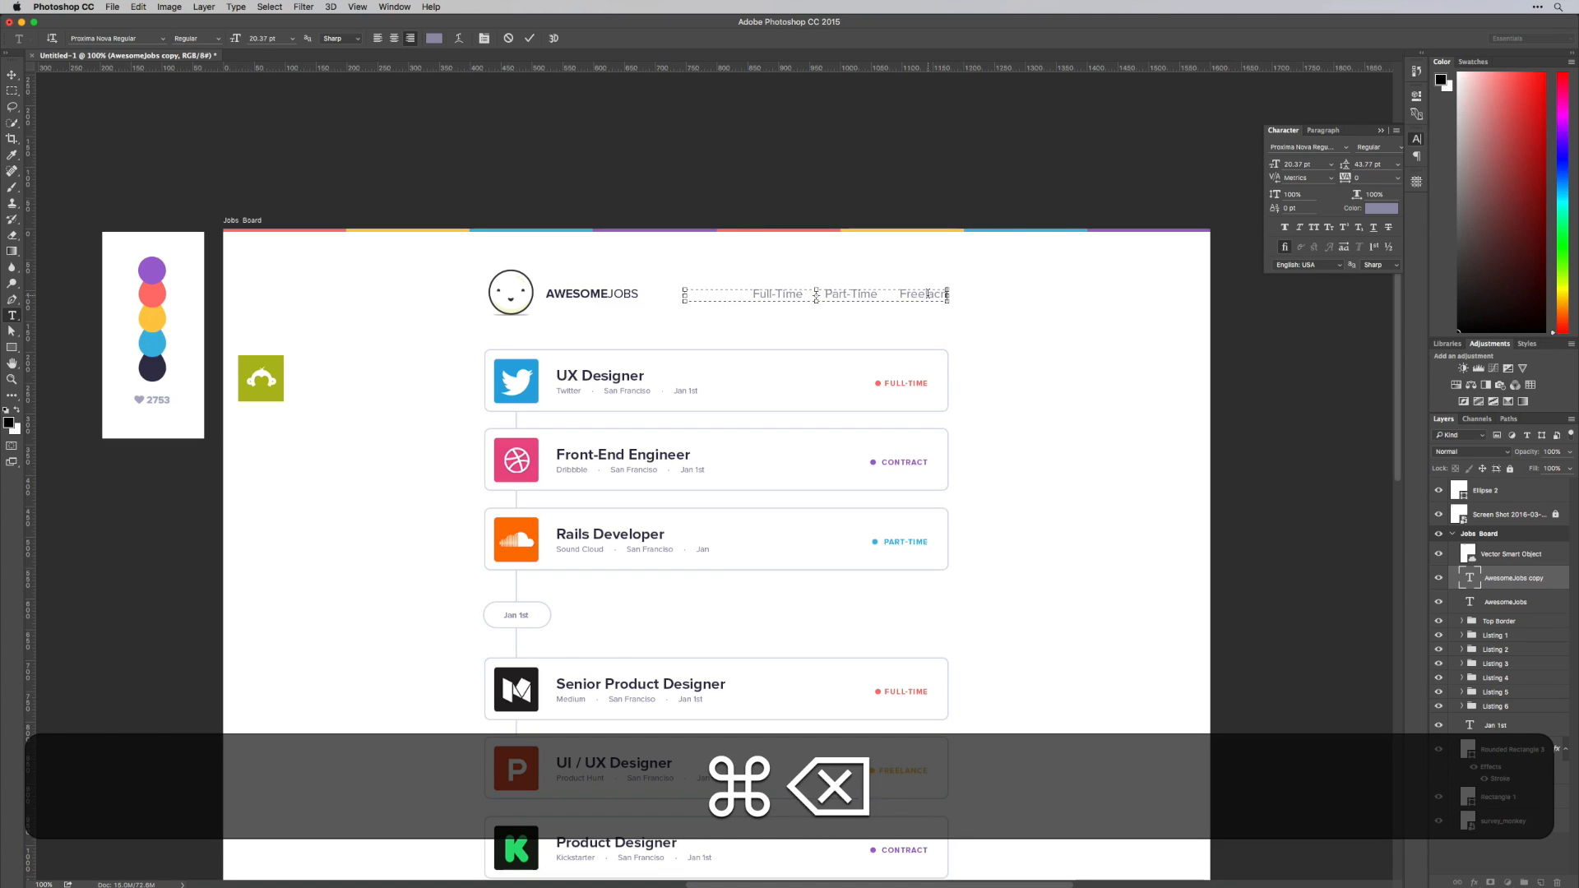
type("a")
key("BackSpace")
key("BackSpace")
type("ance")
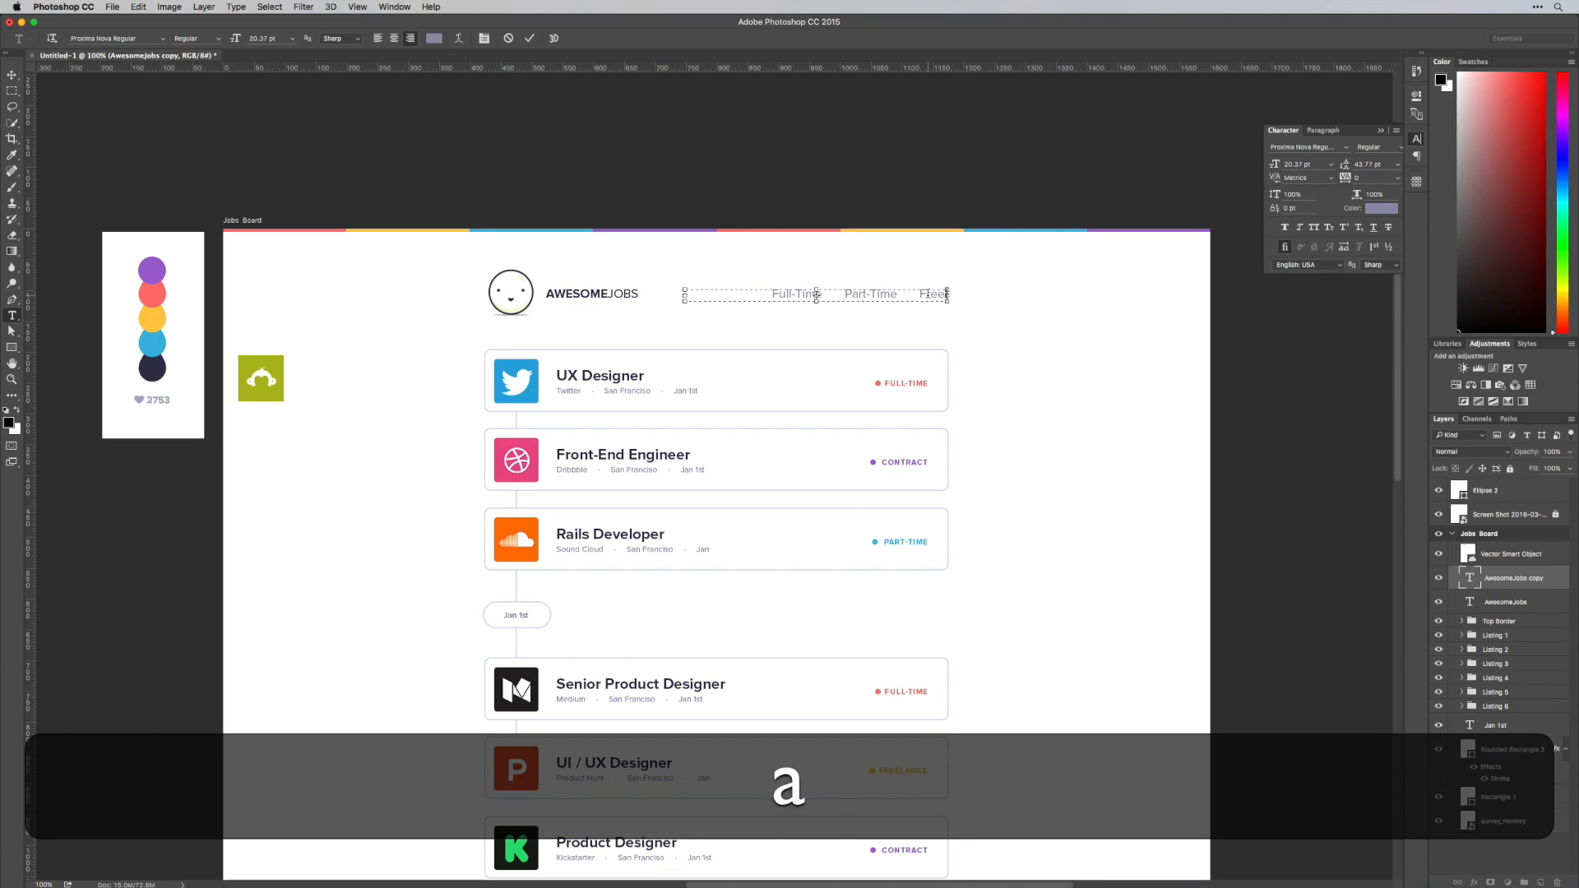
key("super+v")
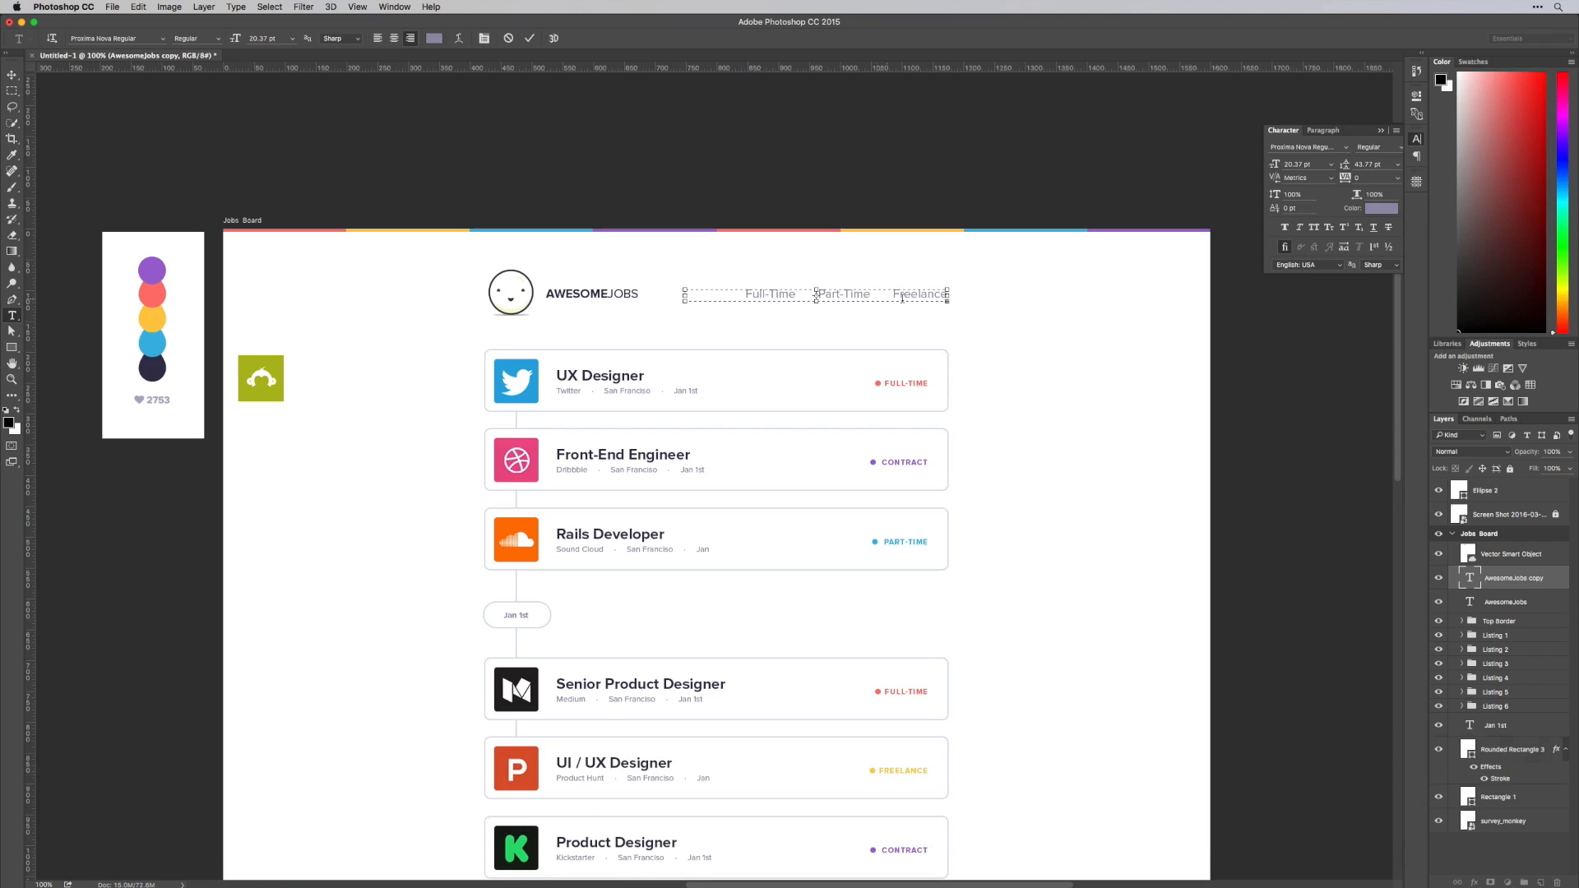
Set the whole menu text to 14.37 pt and change its last Part-Time entry to Contract
key("super+a")
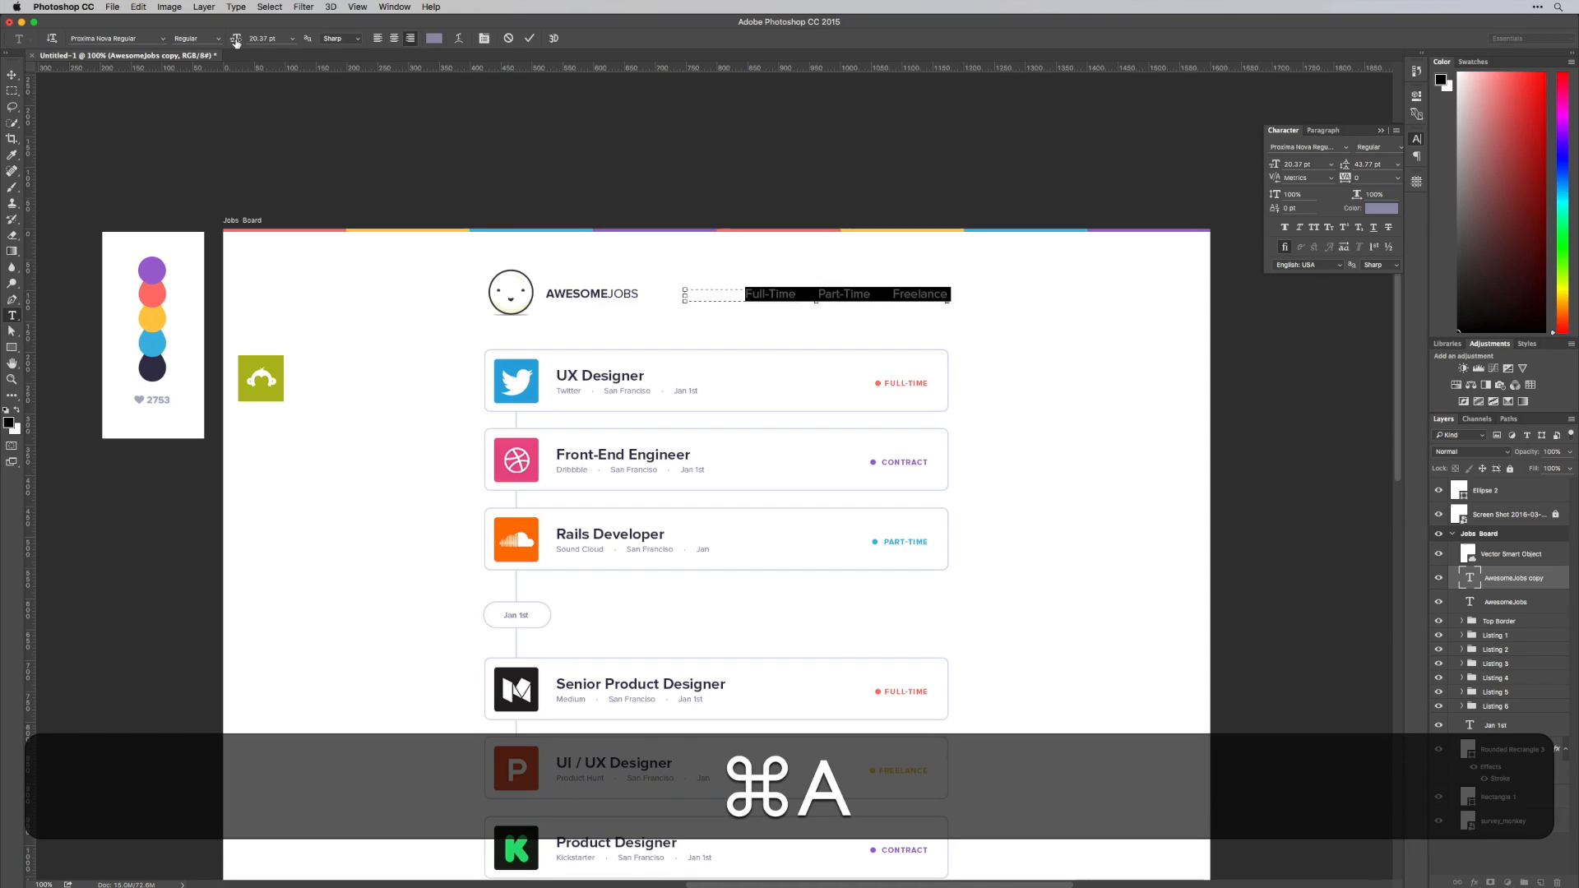
left_click_drag(236, 41, 232, 41)
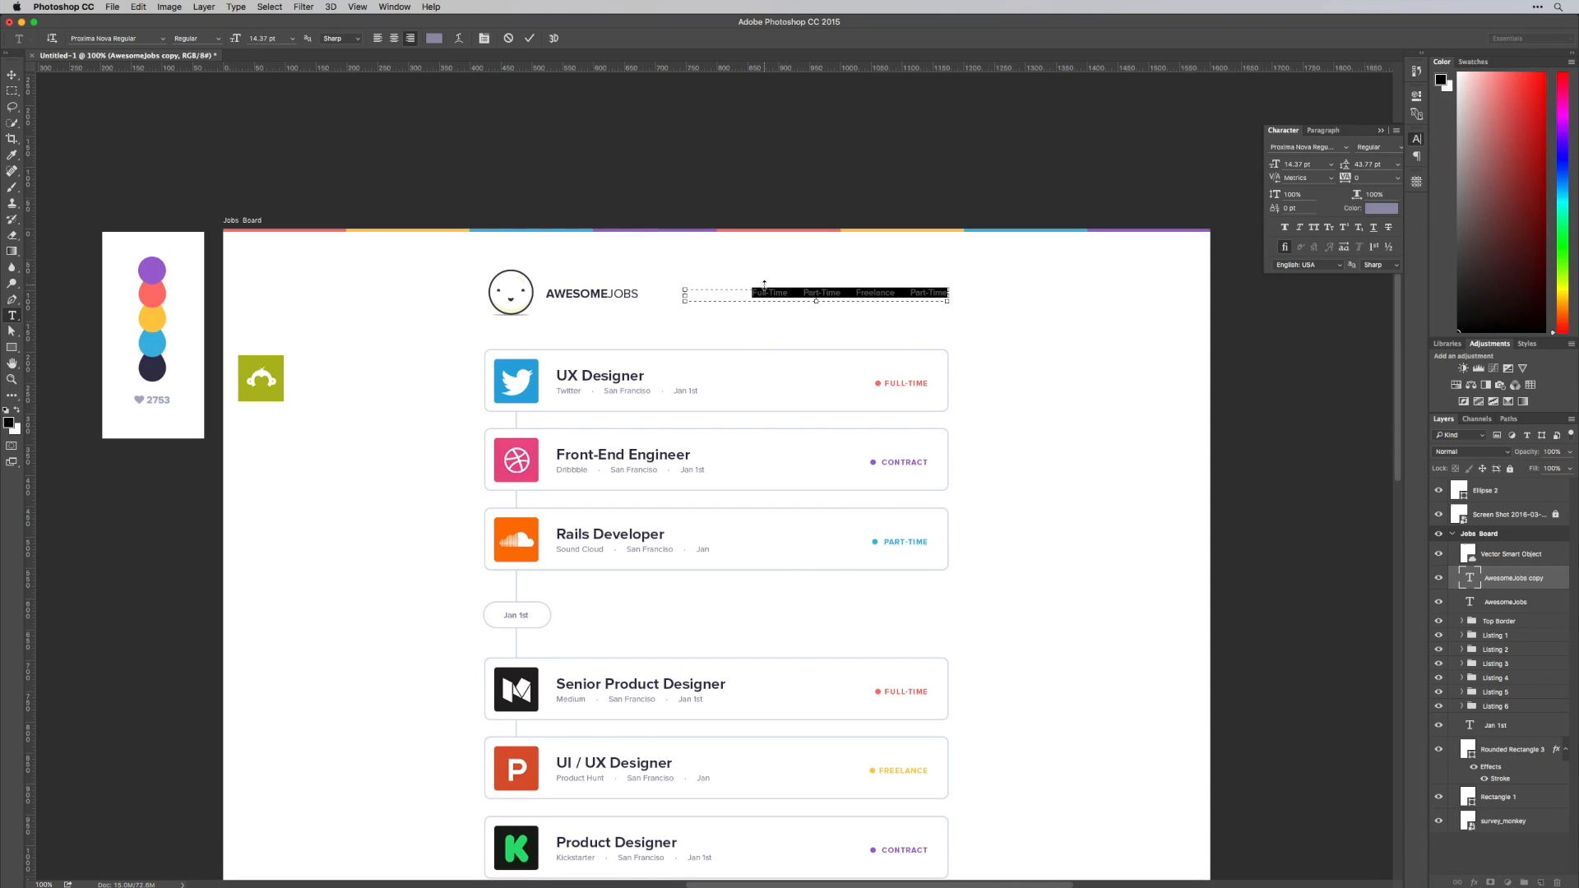
key("shift+super+Down")
key("shift+super+Left")
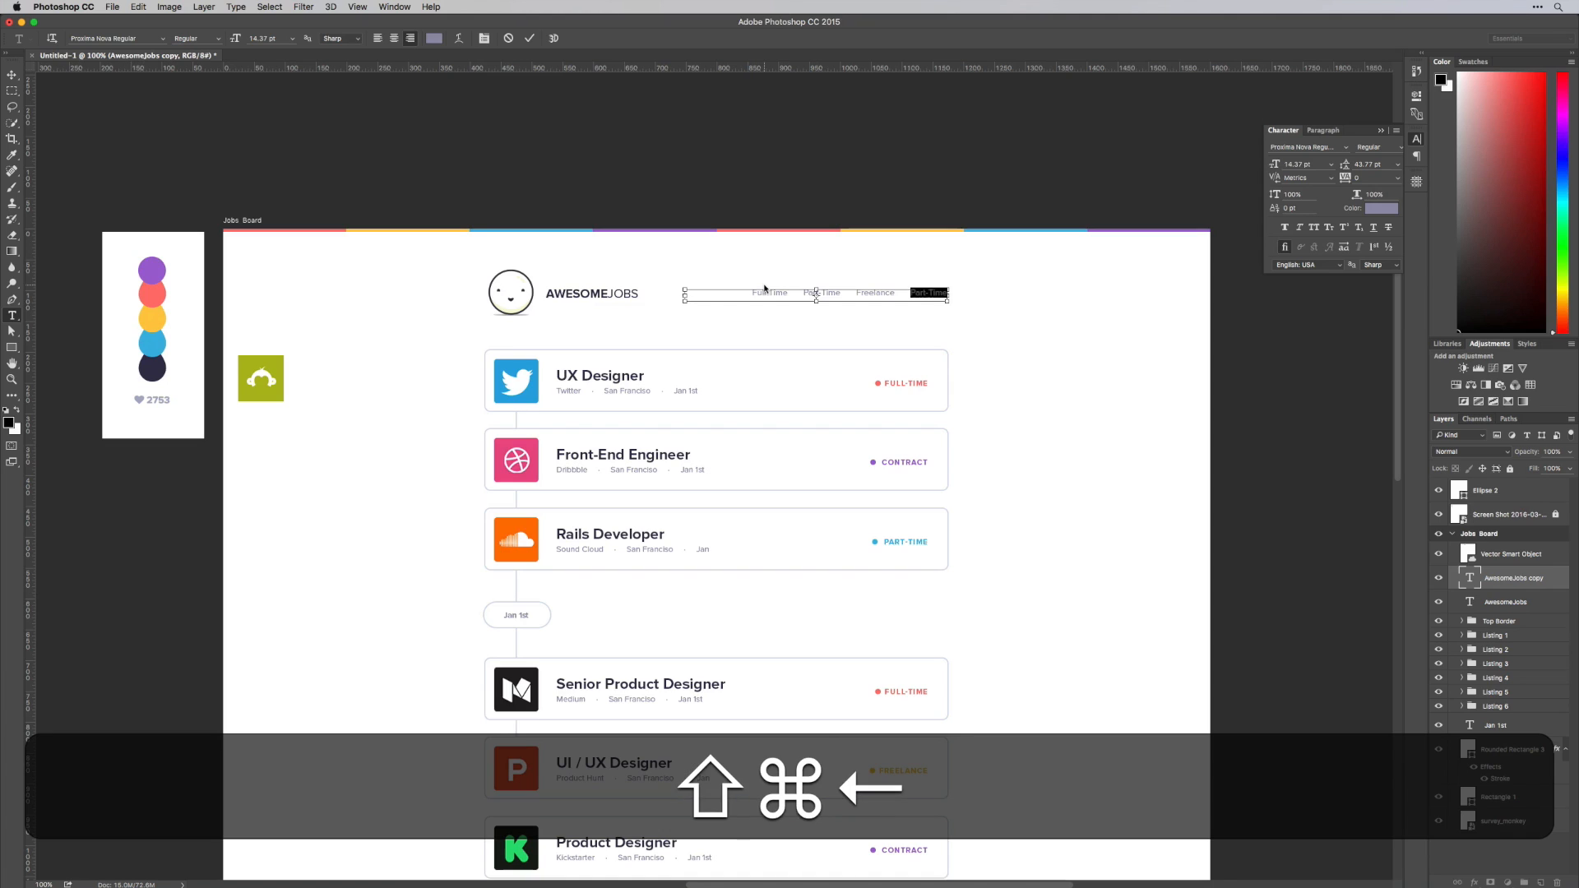
type("Contract")
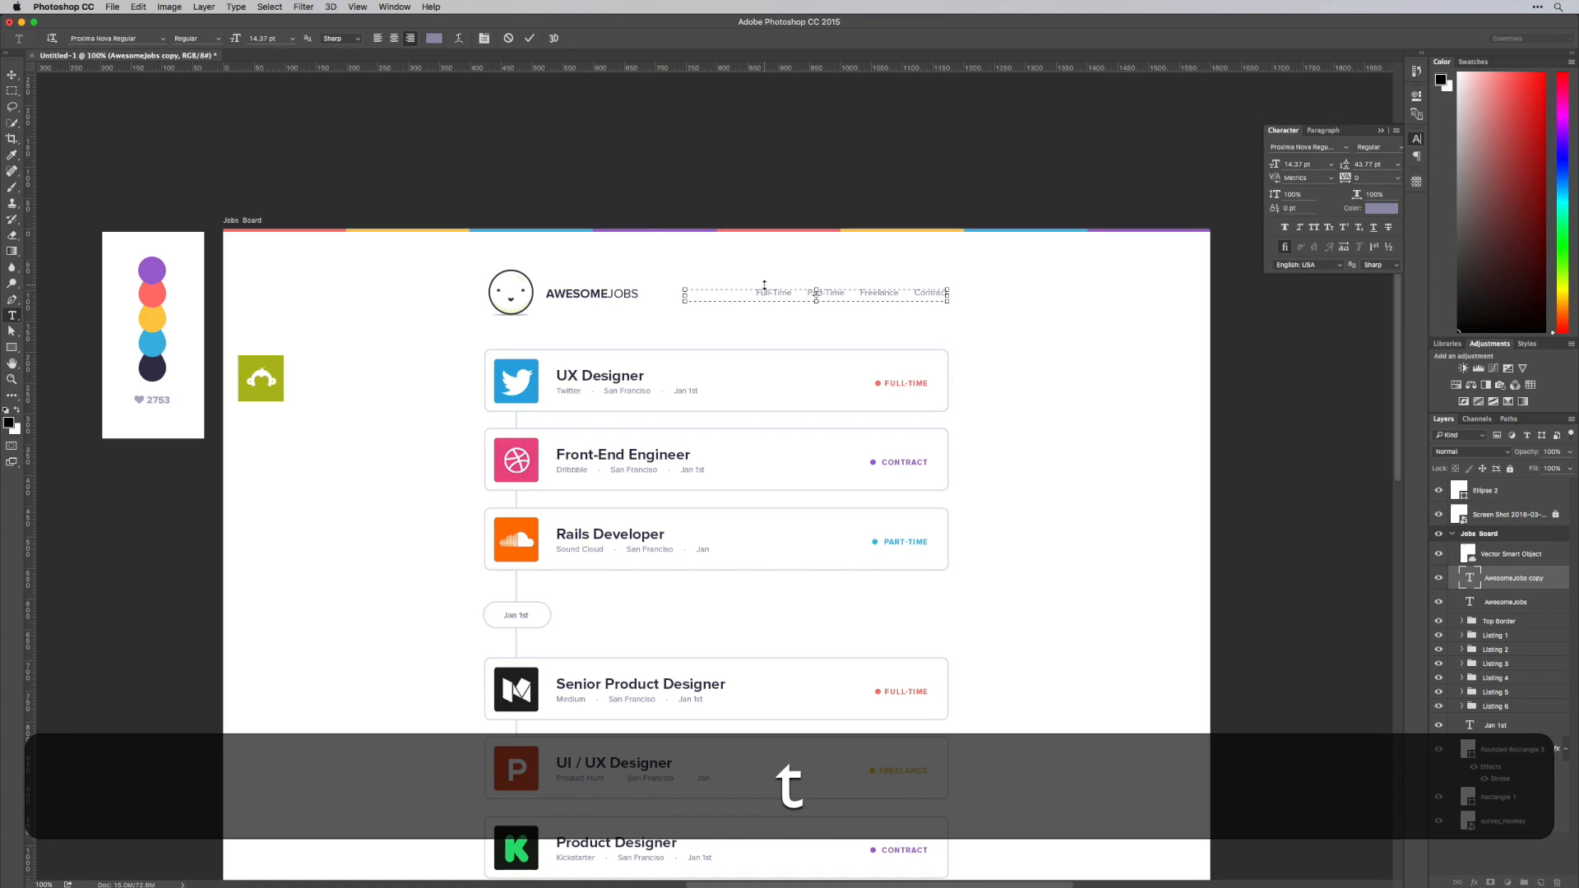
Duplicate the Full-Time entry at the start of the menu text and change the first one to All Jobs
left_click_drag(754, 293, 695, 294)
key("super+v")
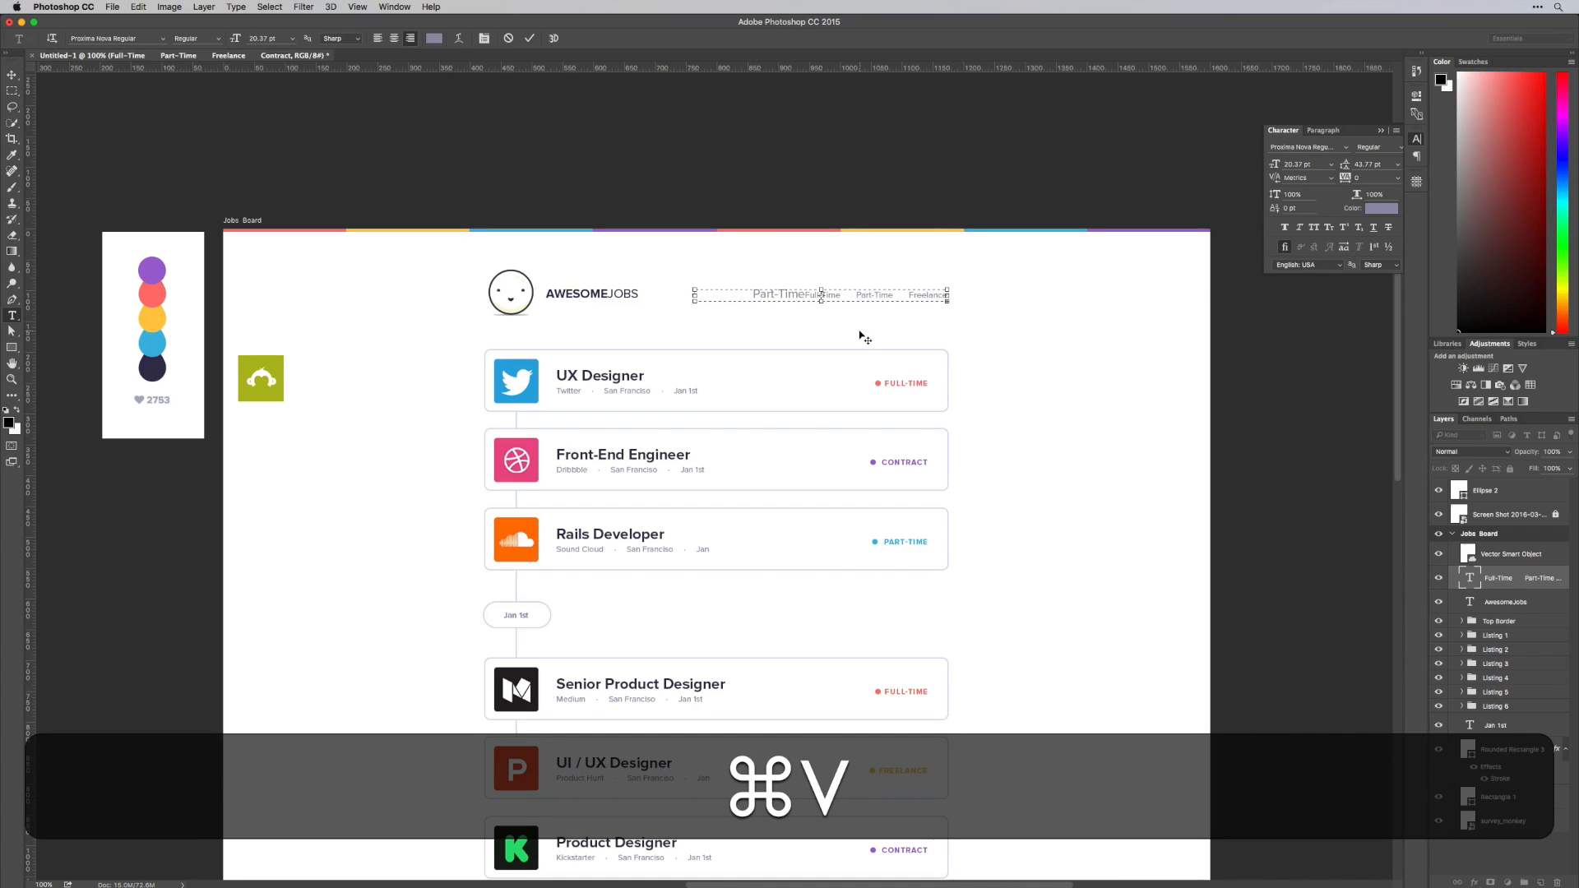
key("super+z")
key("shift+super+Left")
key("shift+super+c")
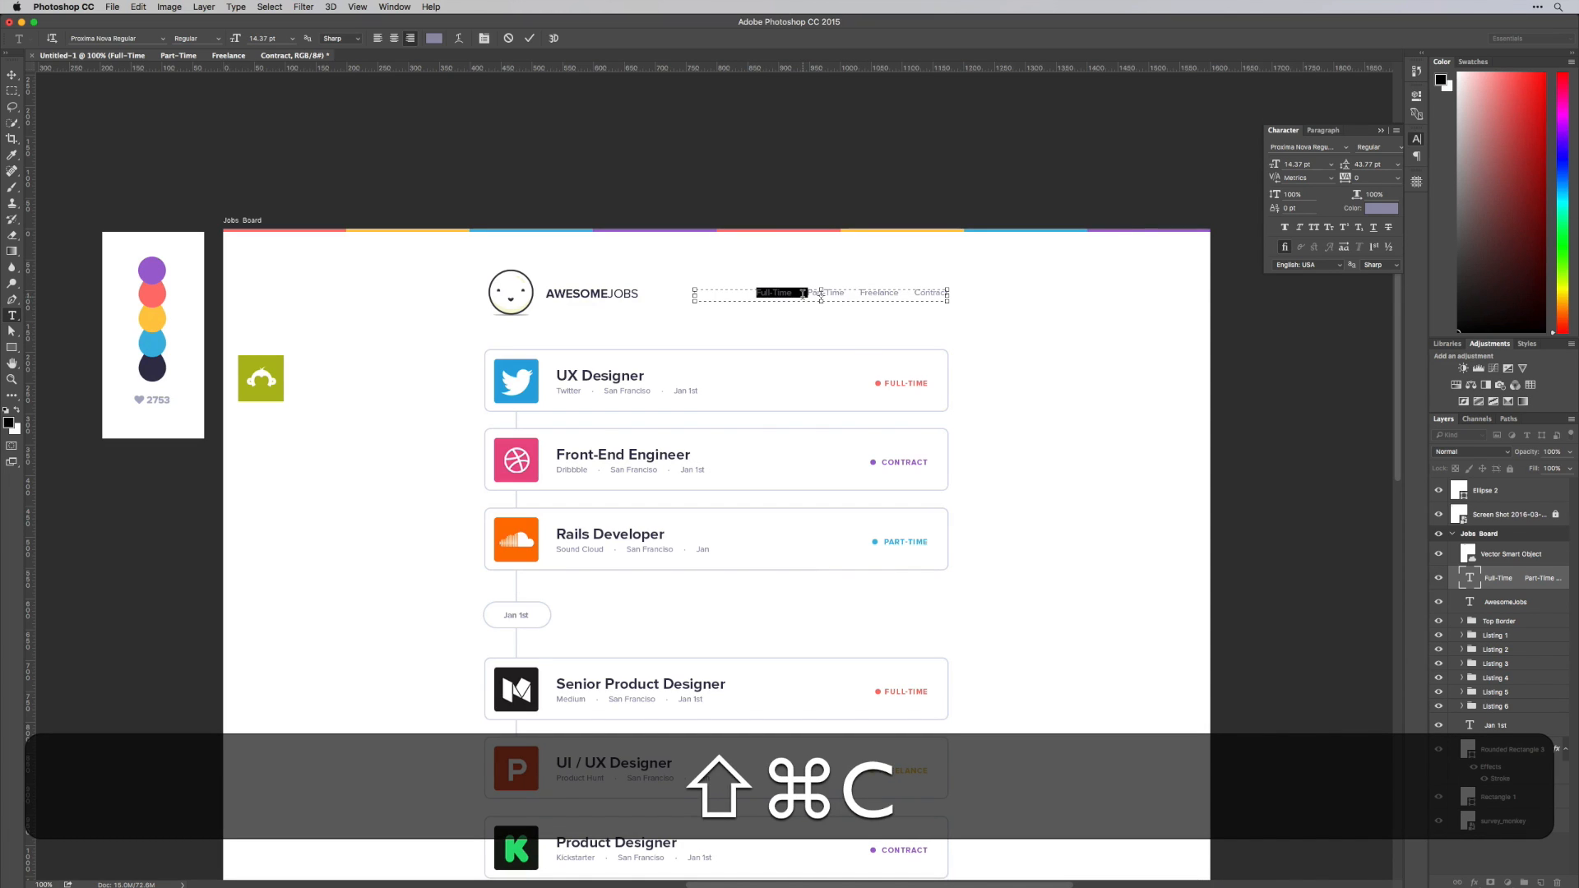
key("super+v")
key("super+Left")
key("shift+Right")
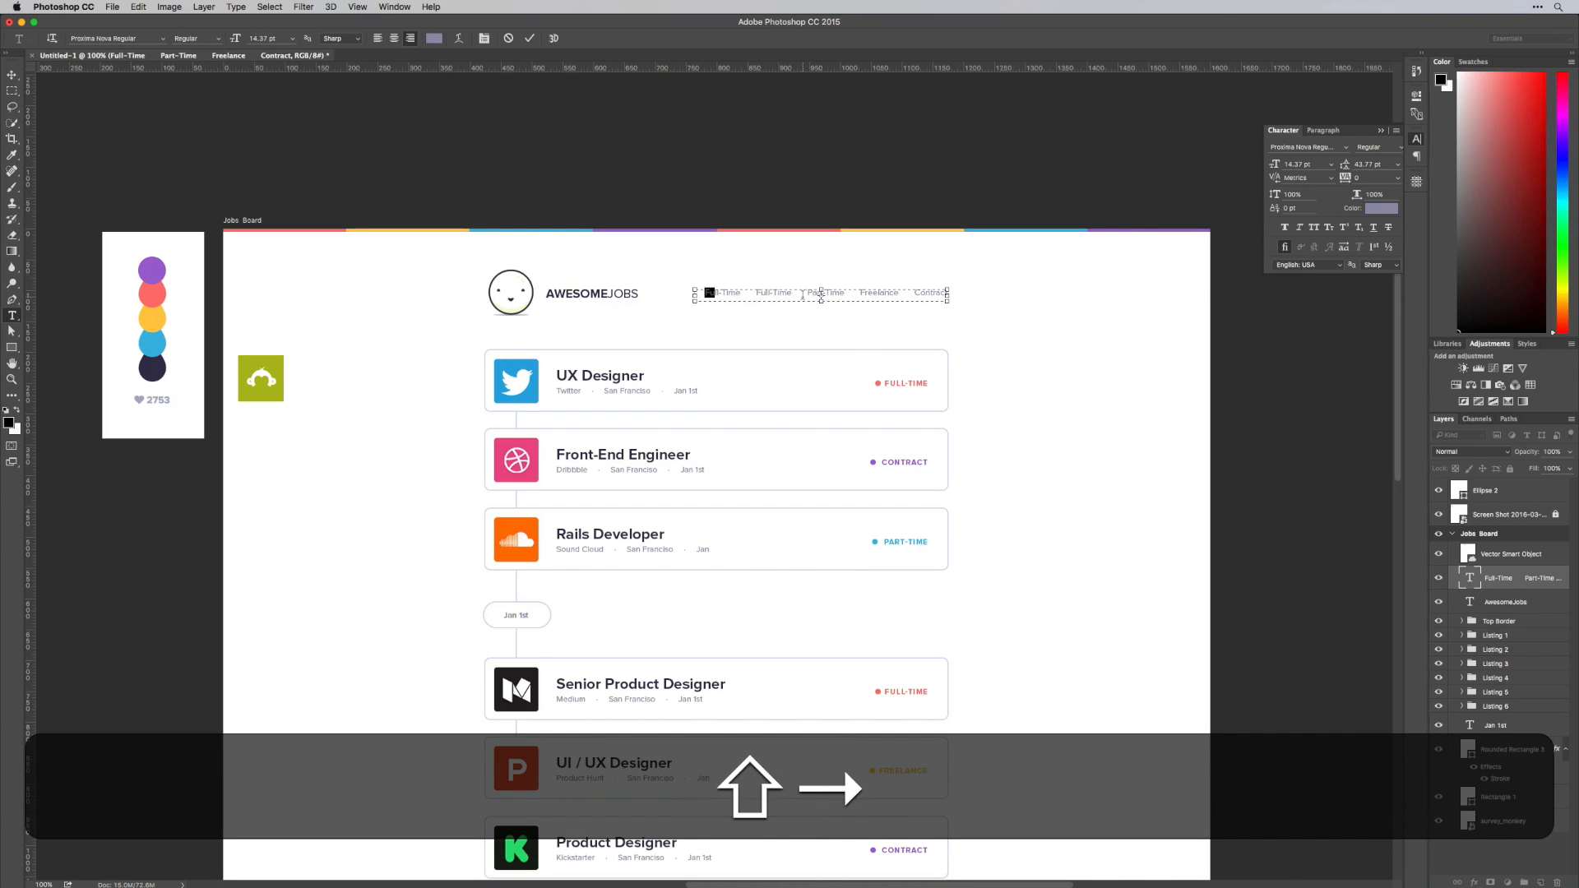
type("All Jobs")
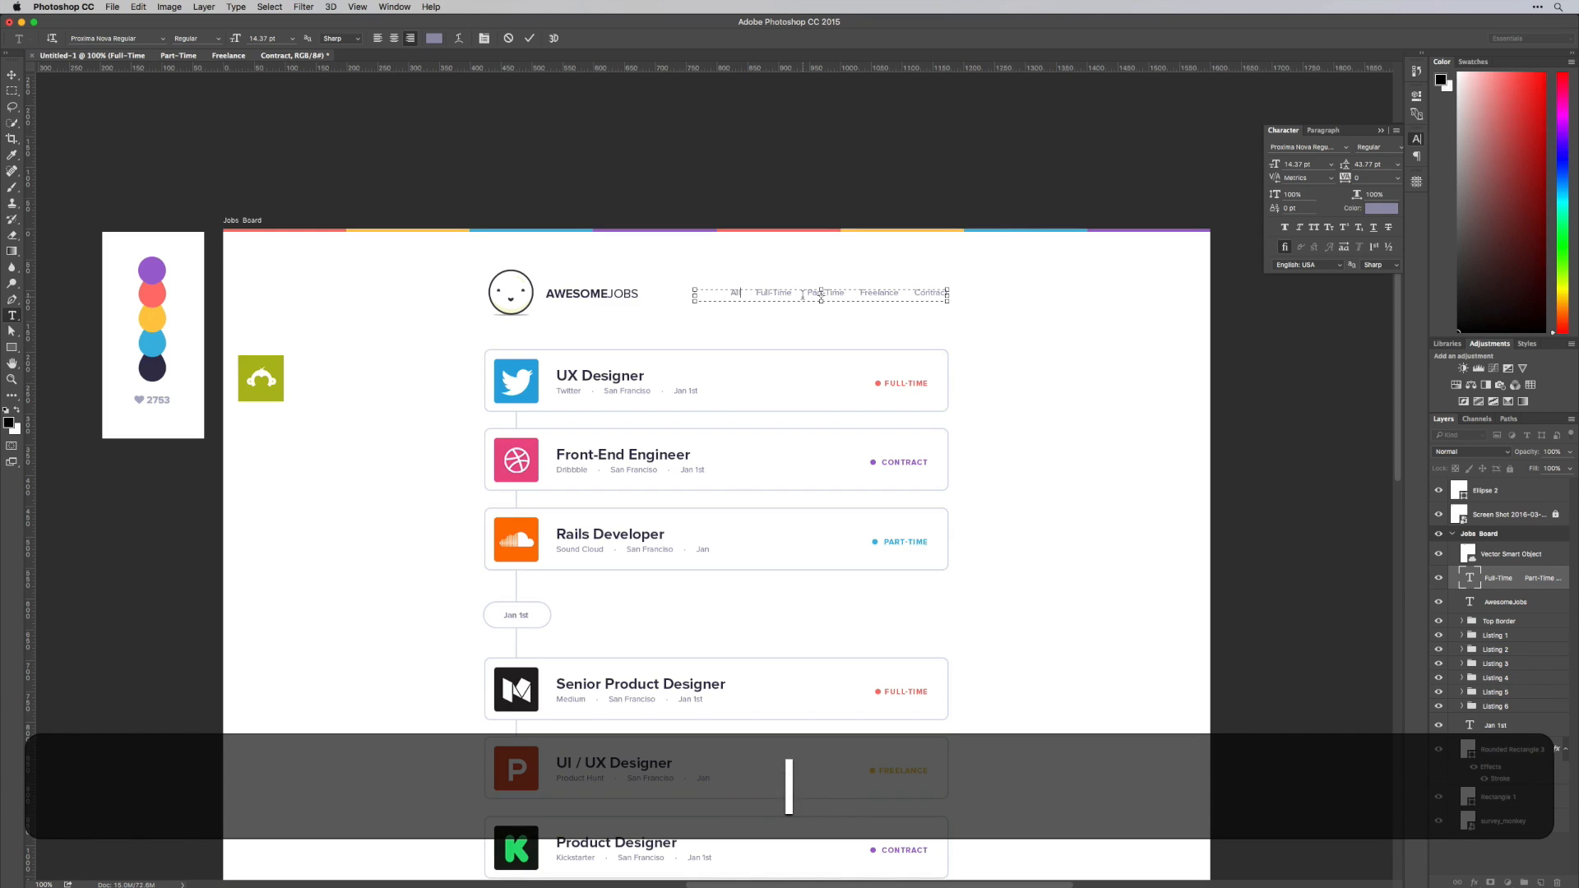
key("super+s")
key("super+Return")
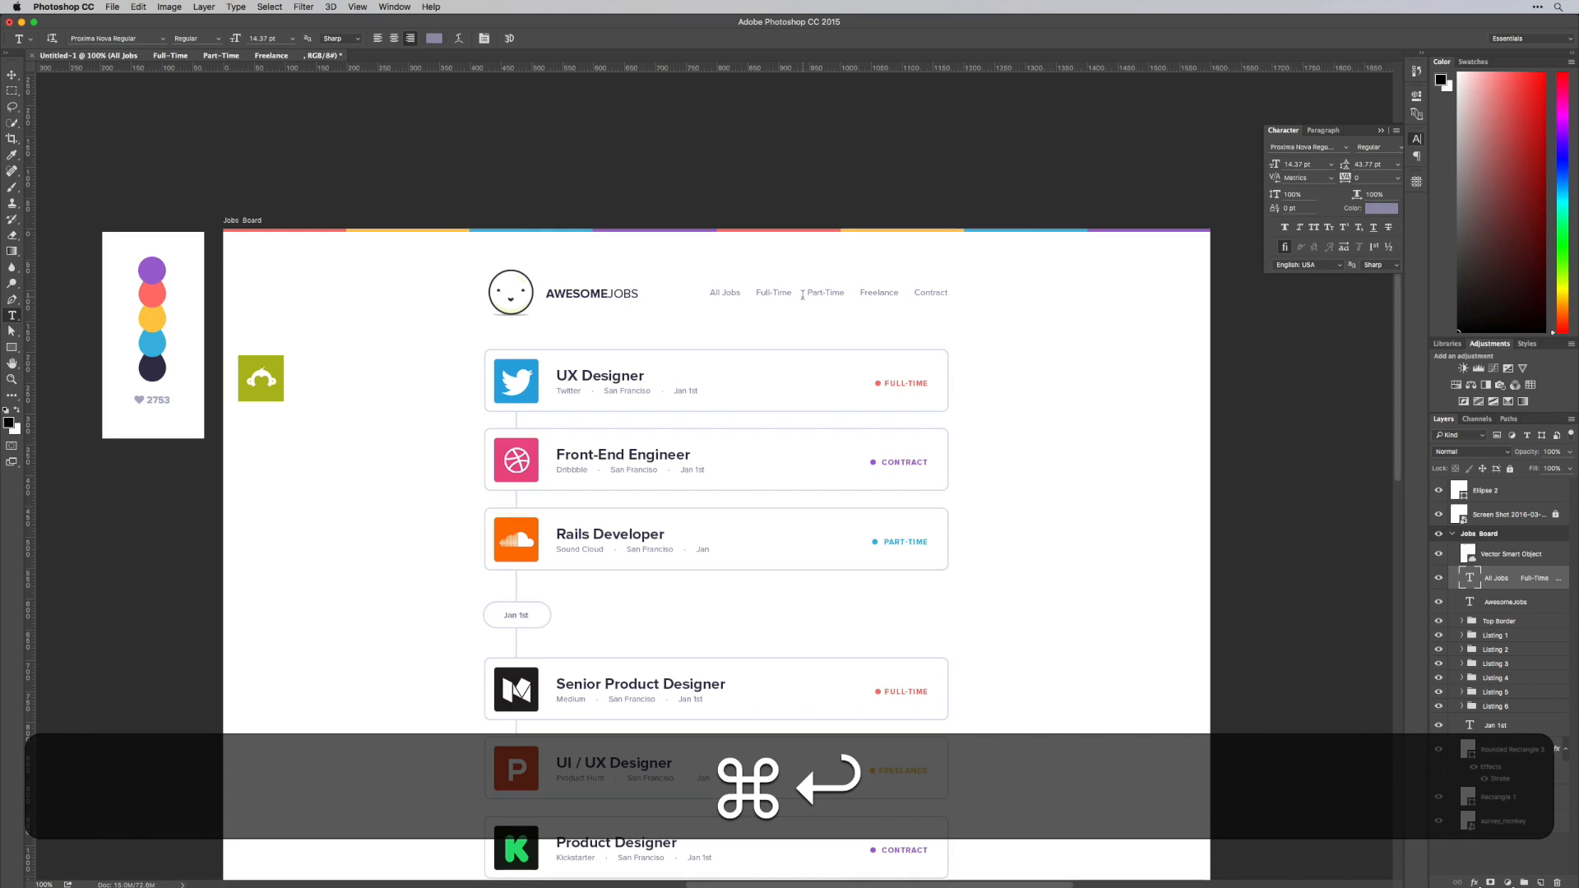
Make the All Jobs menu entry Bold and colour it with the dark navy circle of the palette
left_click(738, 293)
left_click_drag(712, 293, 714, 293)
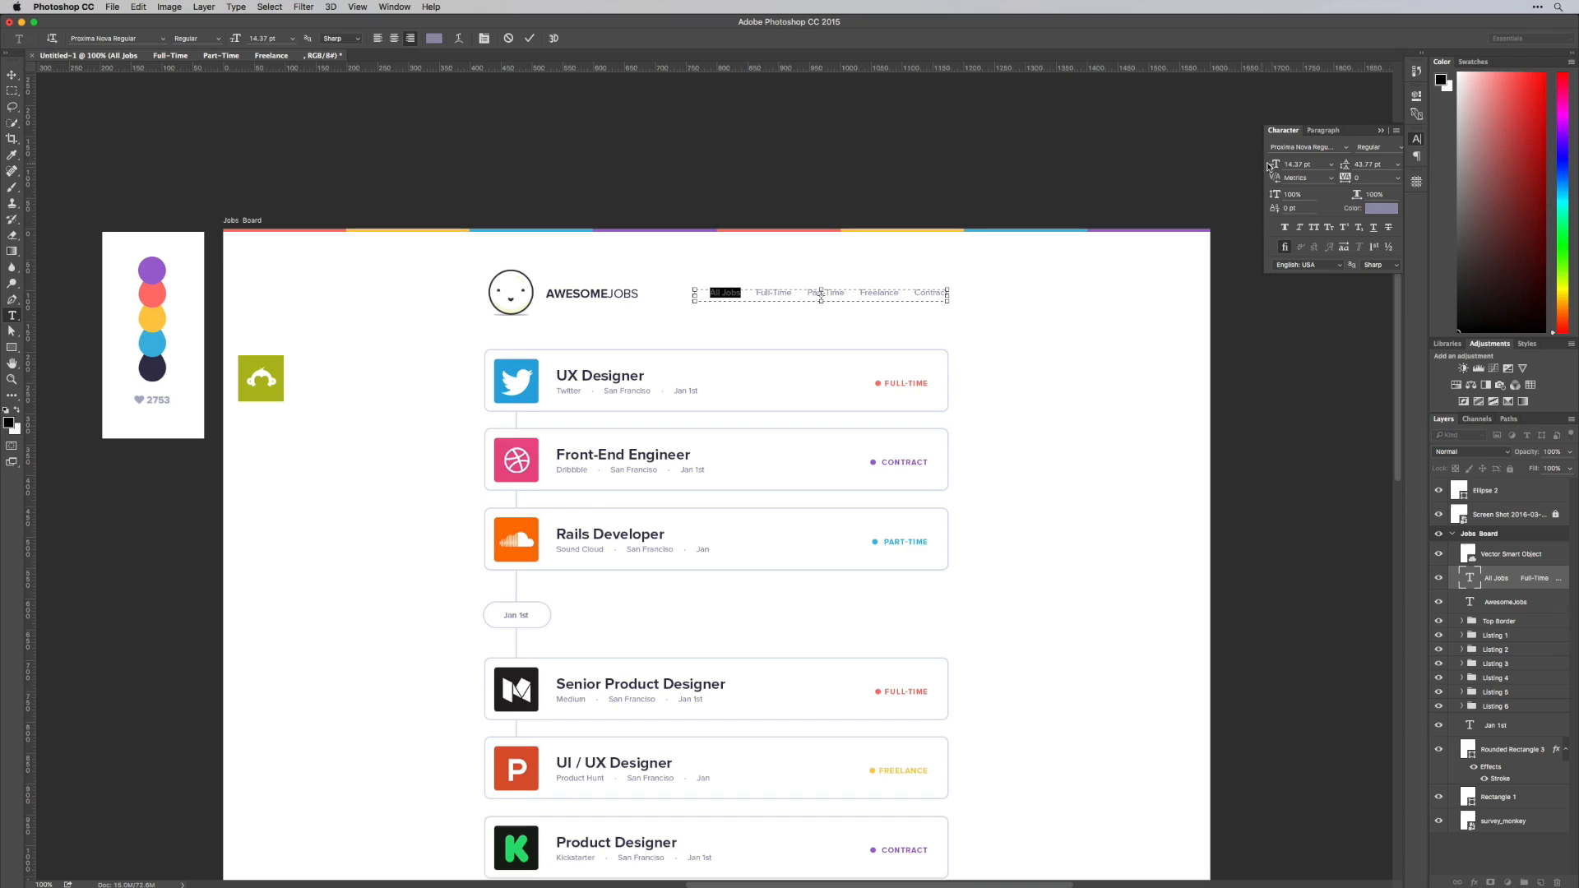
left_click(1402, 148)
left_click(1393, 215)
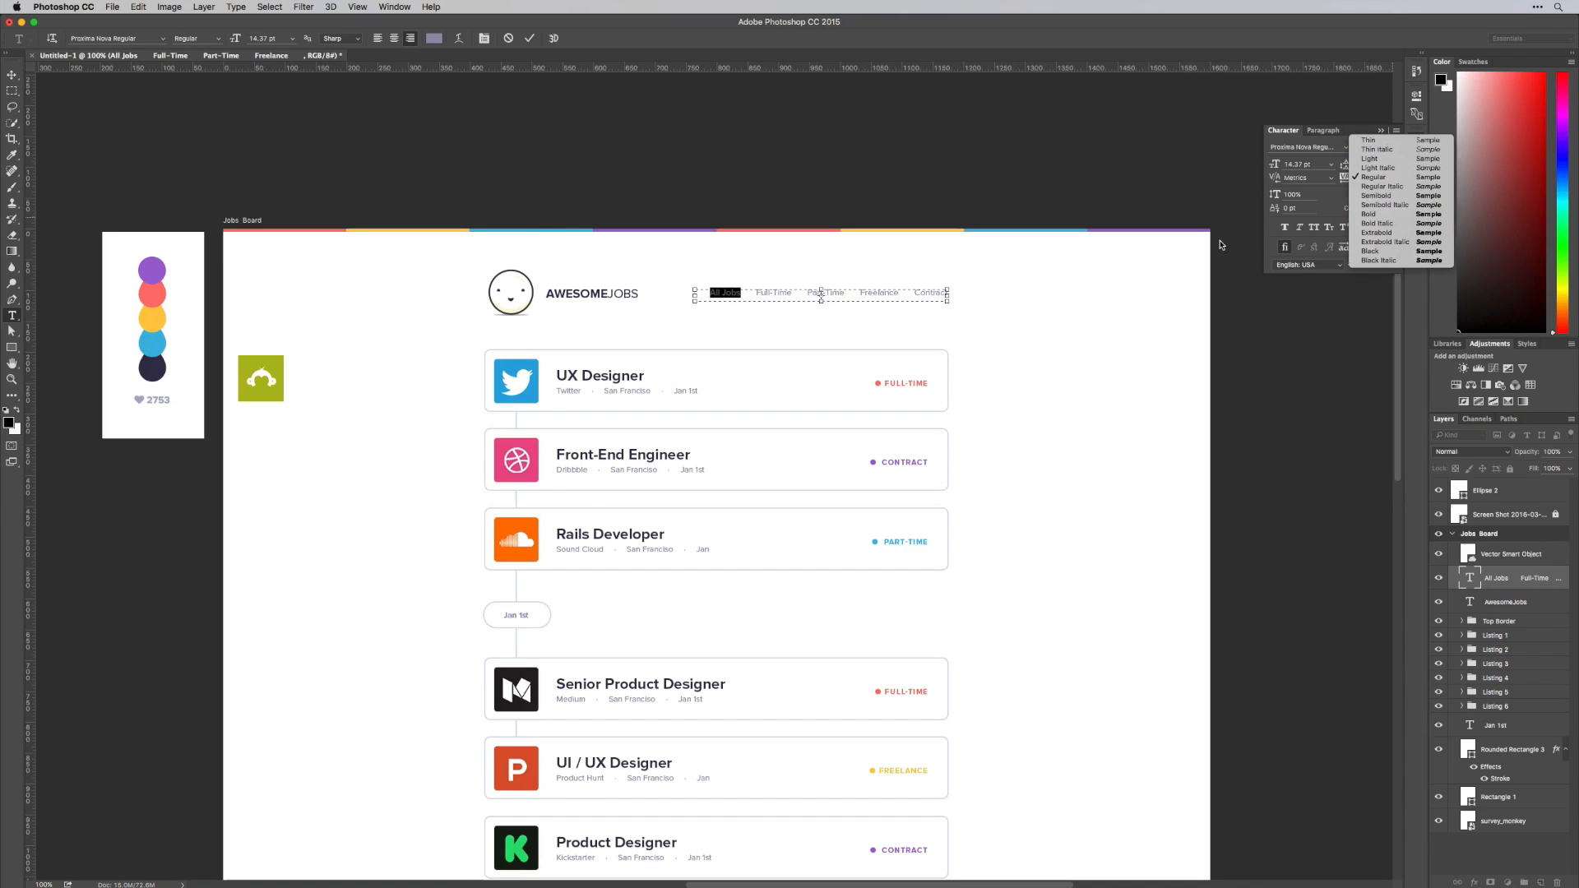
left_click(437, 40)
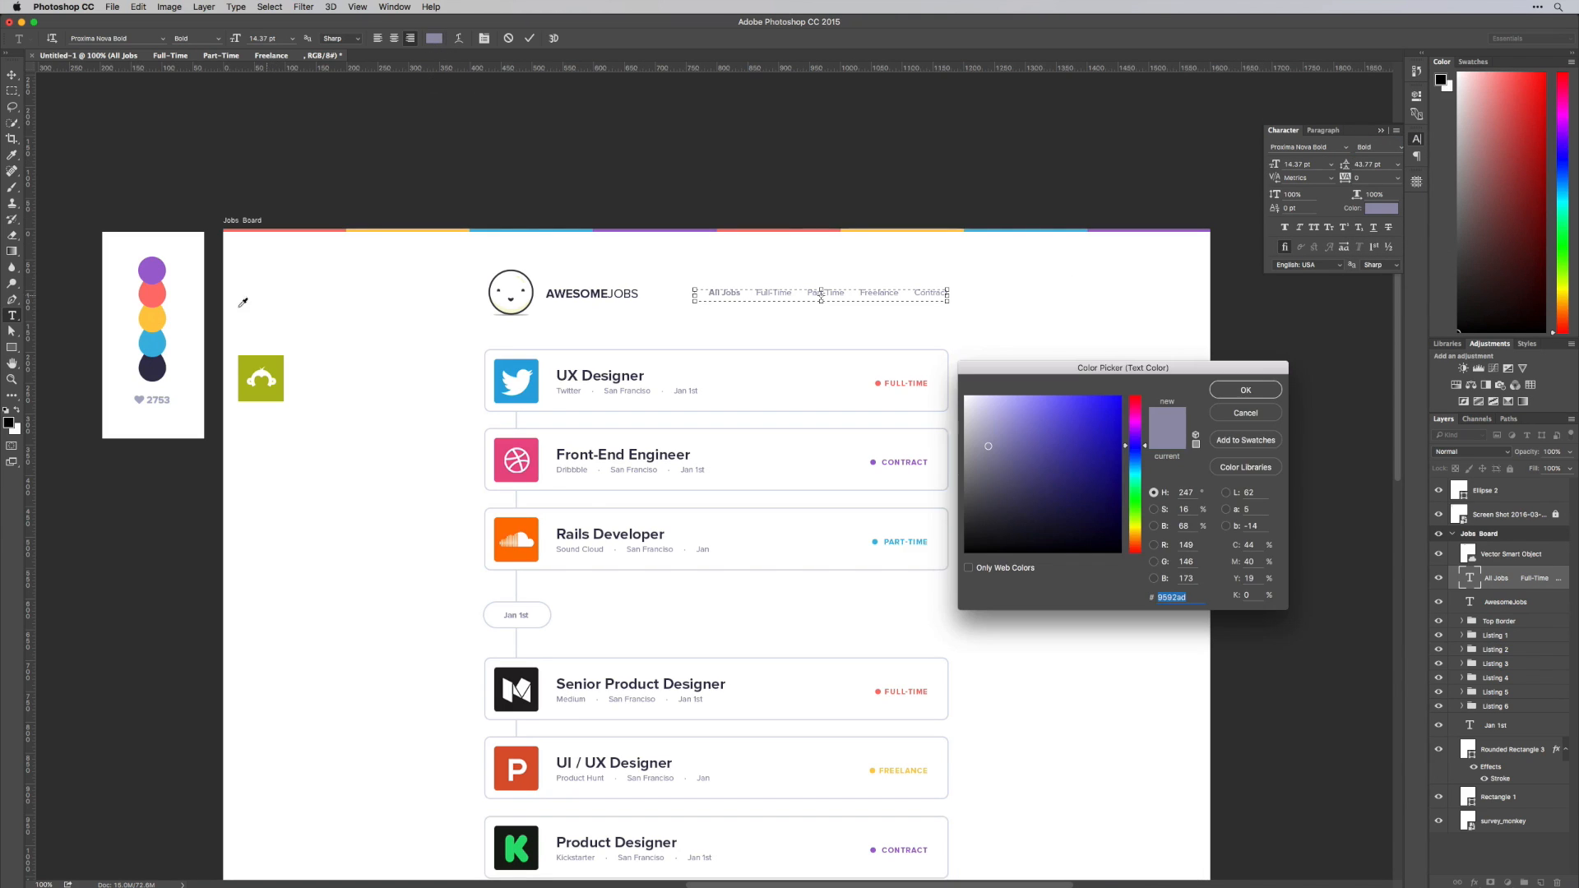
left_click(141, 373)
key("super+Return")
key("super+Return")
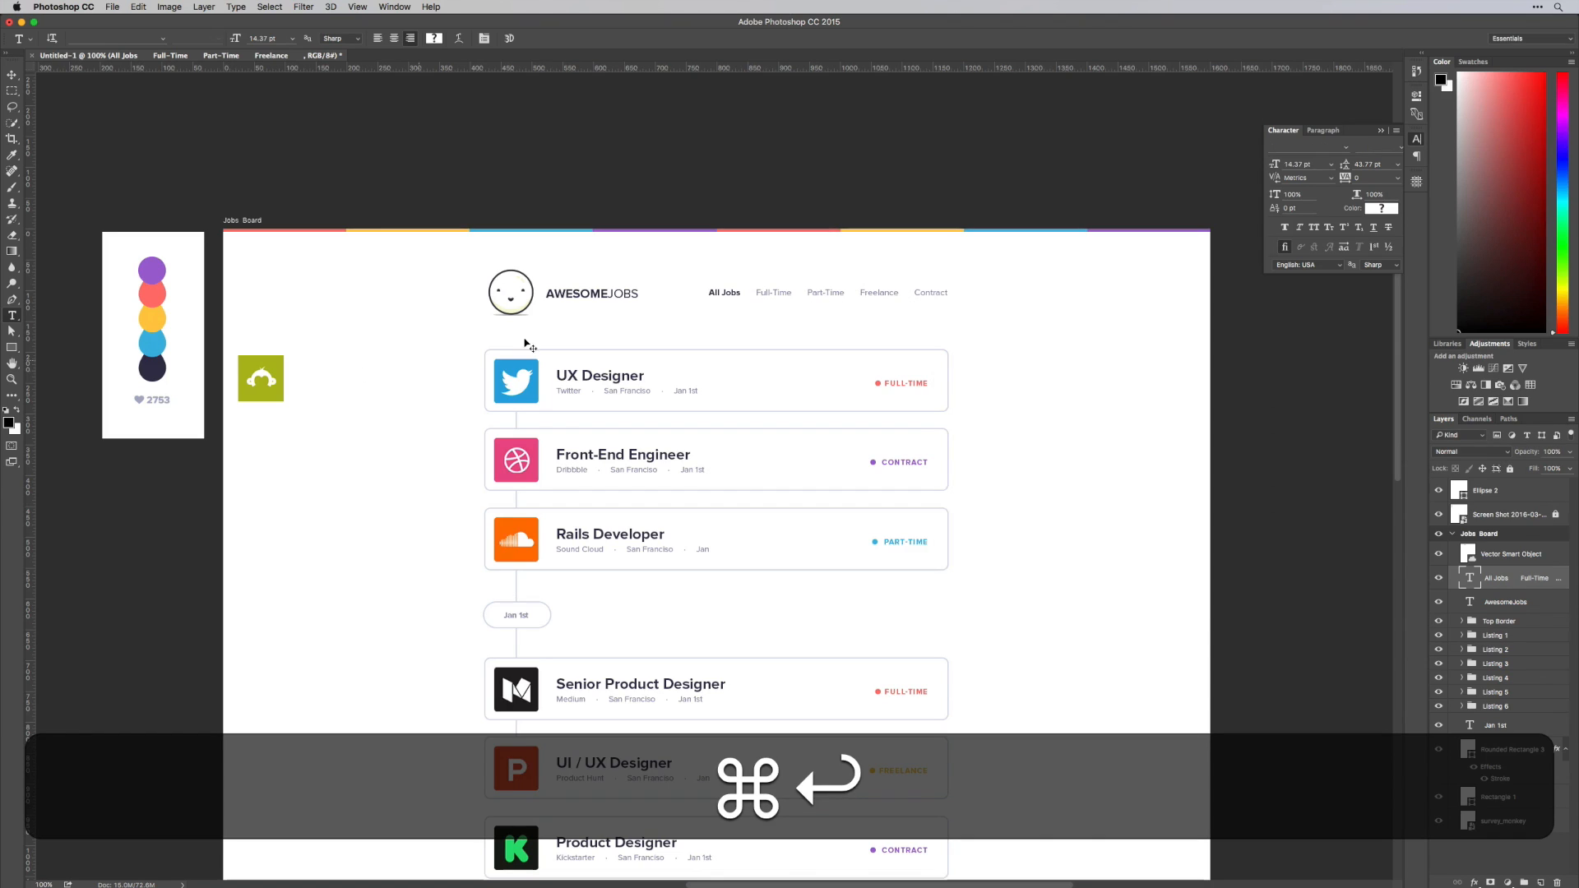
Scale all six listing cards down proportionally together, keeping their upper-left corner in place
key("v")
scroll(991, 411, "down", 3)
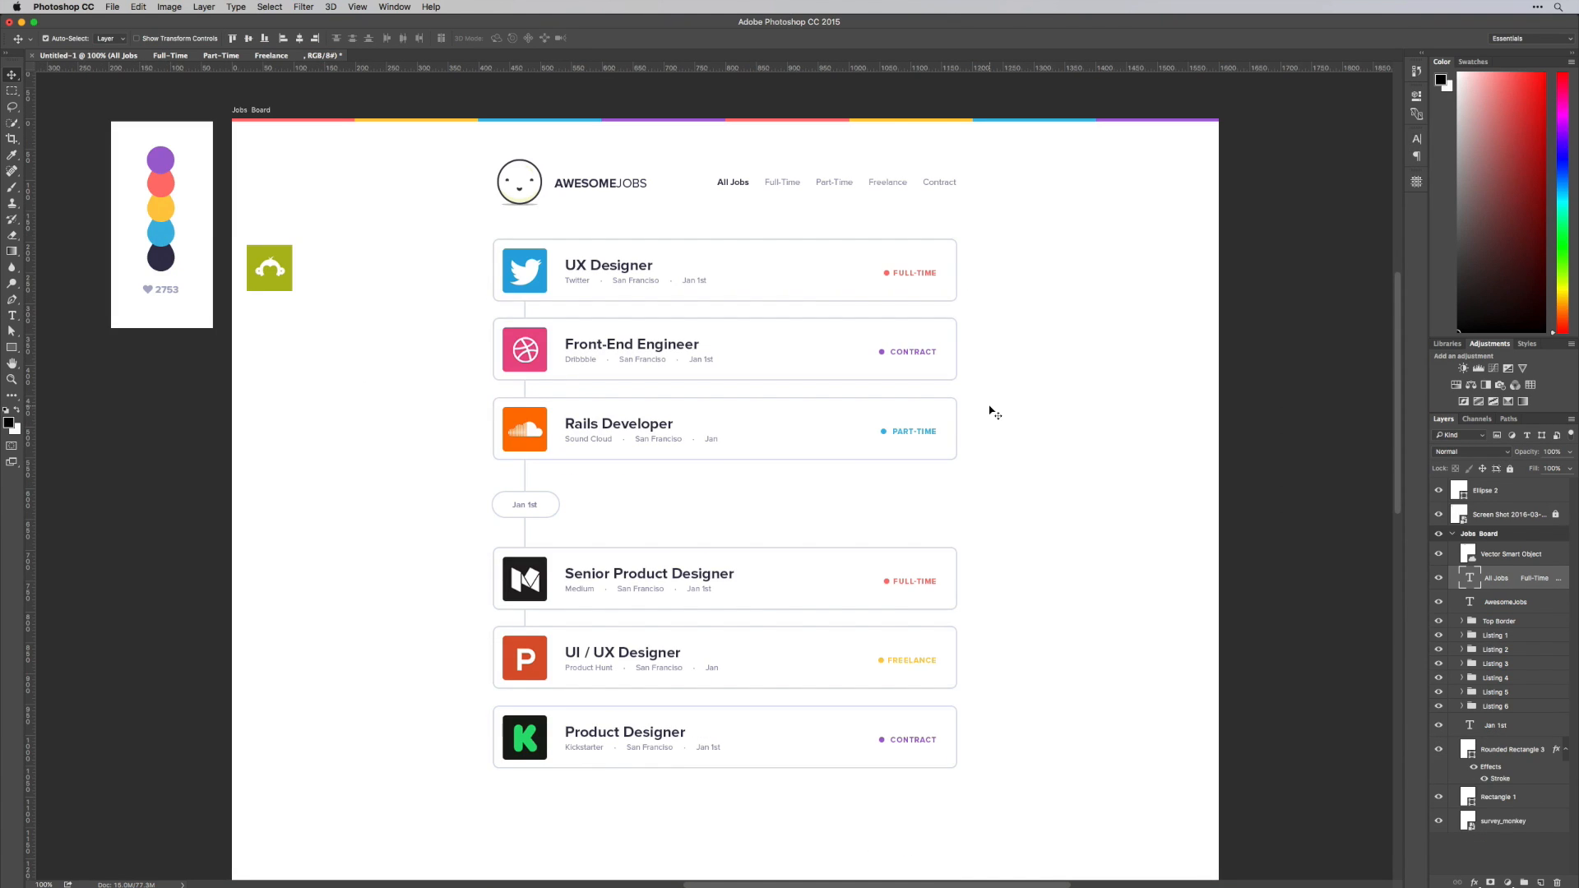
scroll(991, 411, "up", 3)
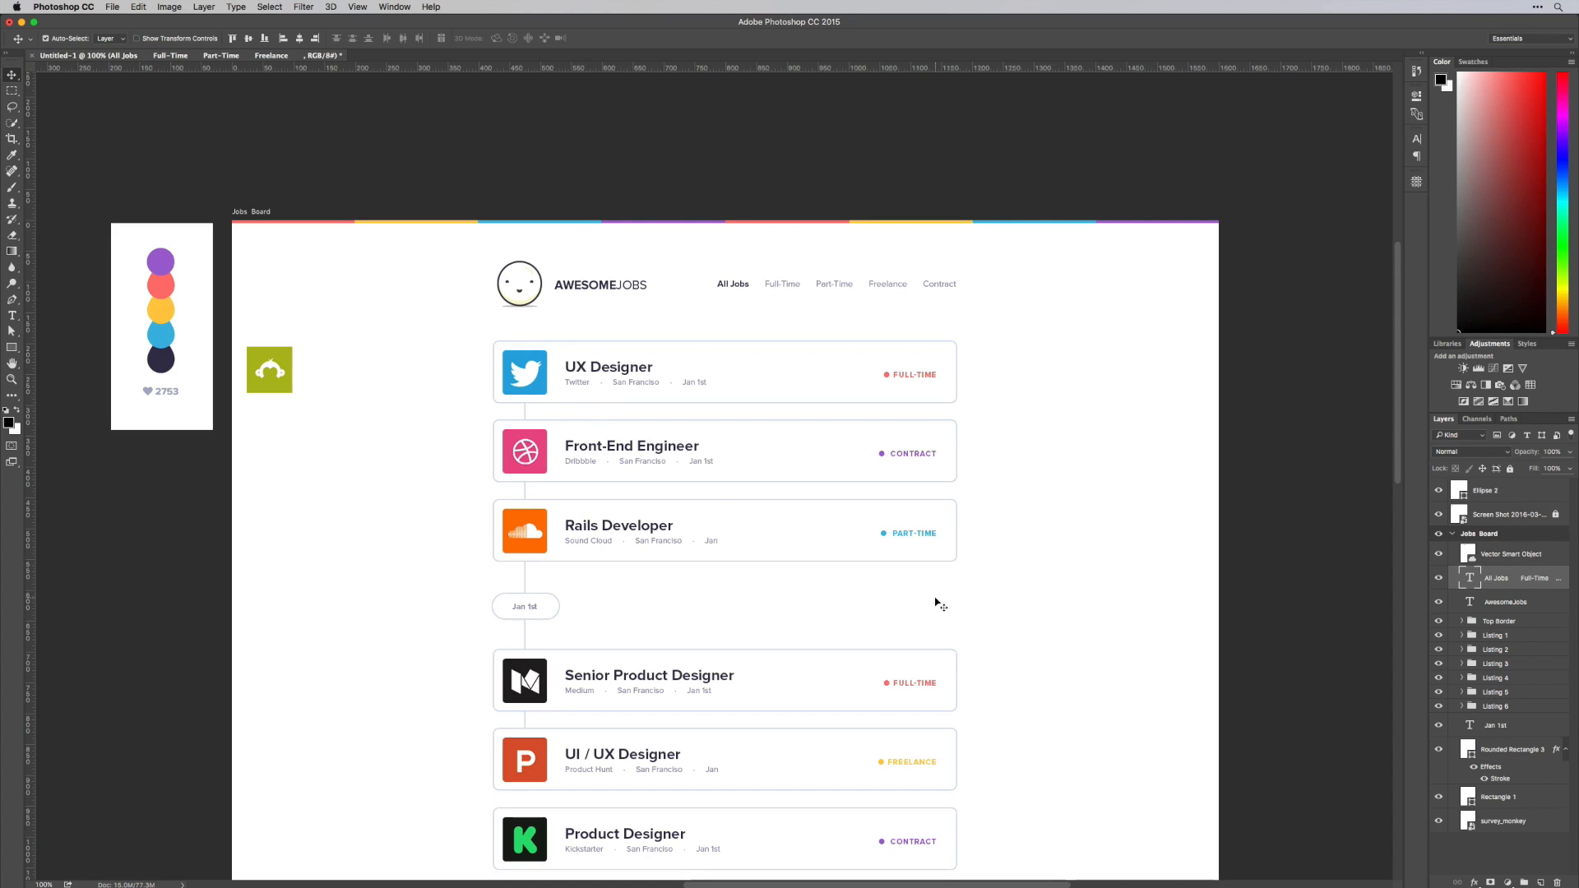
left_click(1495, 636)
key("shift")
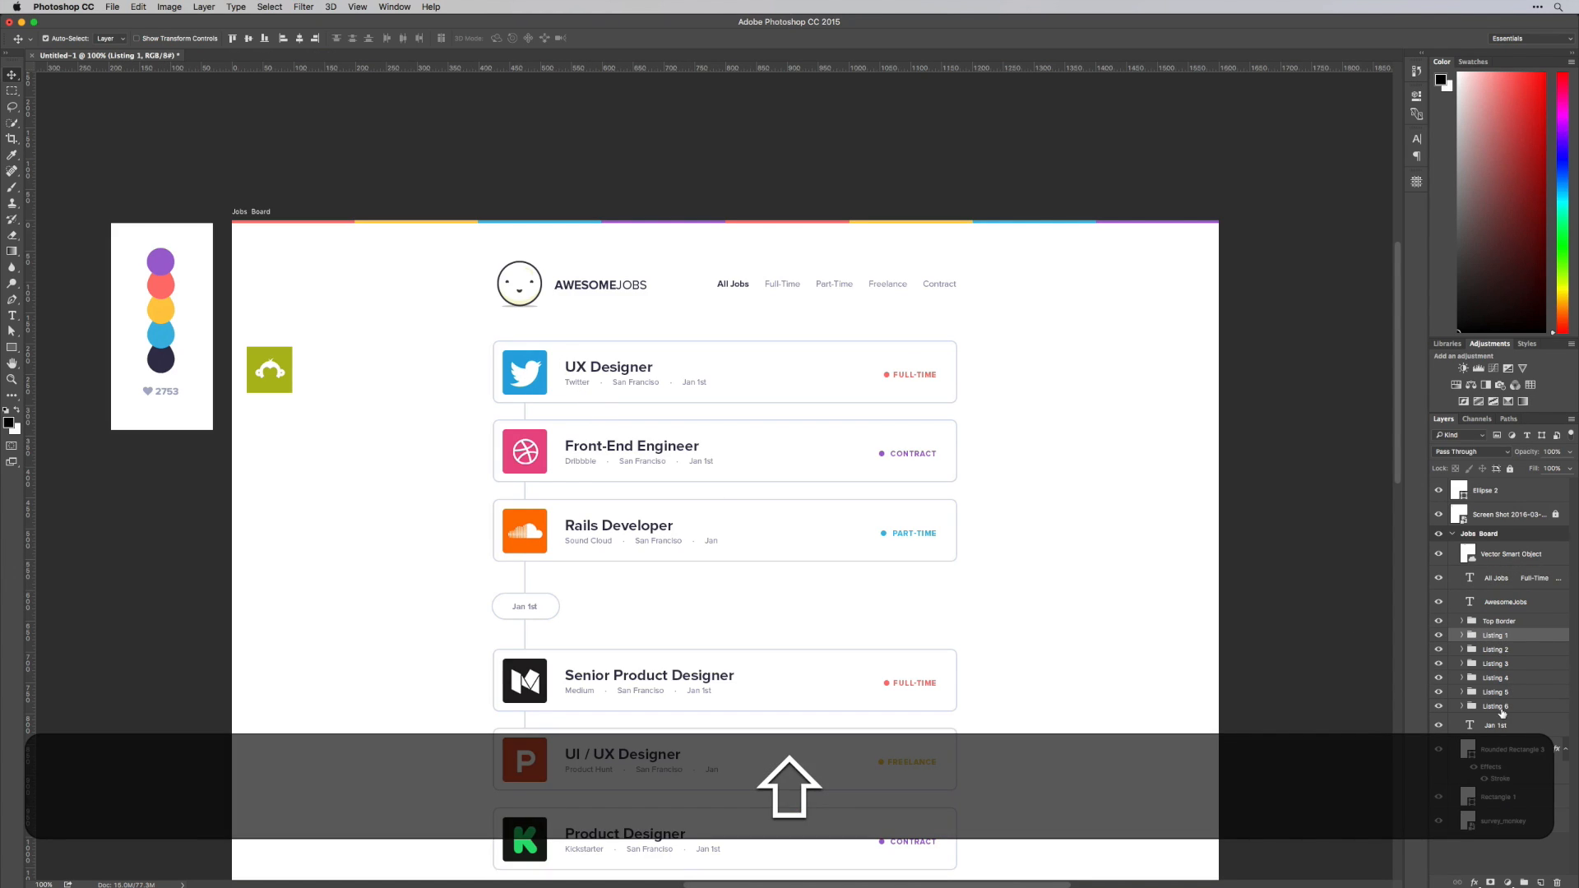
left_click(1504, 711, "shift")
scroll(1205, 659, "down", 2)
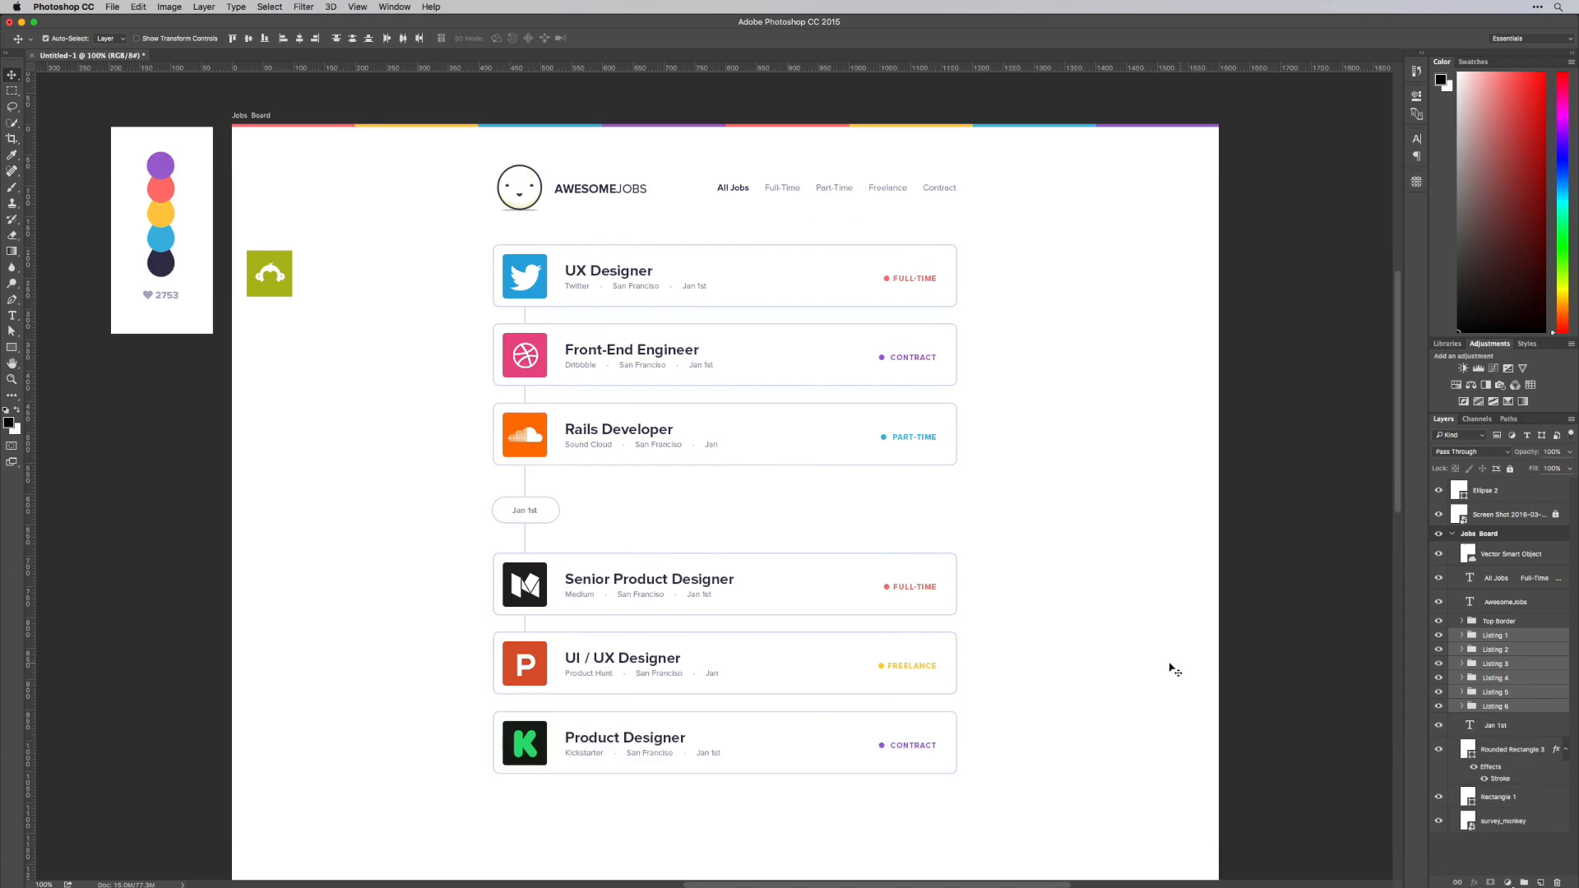
key("super+t")
left_click_drag(955, 772, 906, 713)
key("Return")
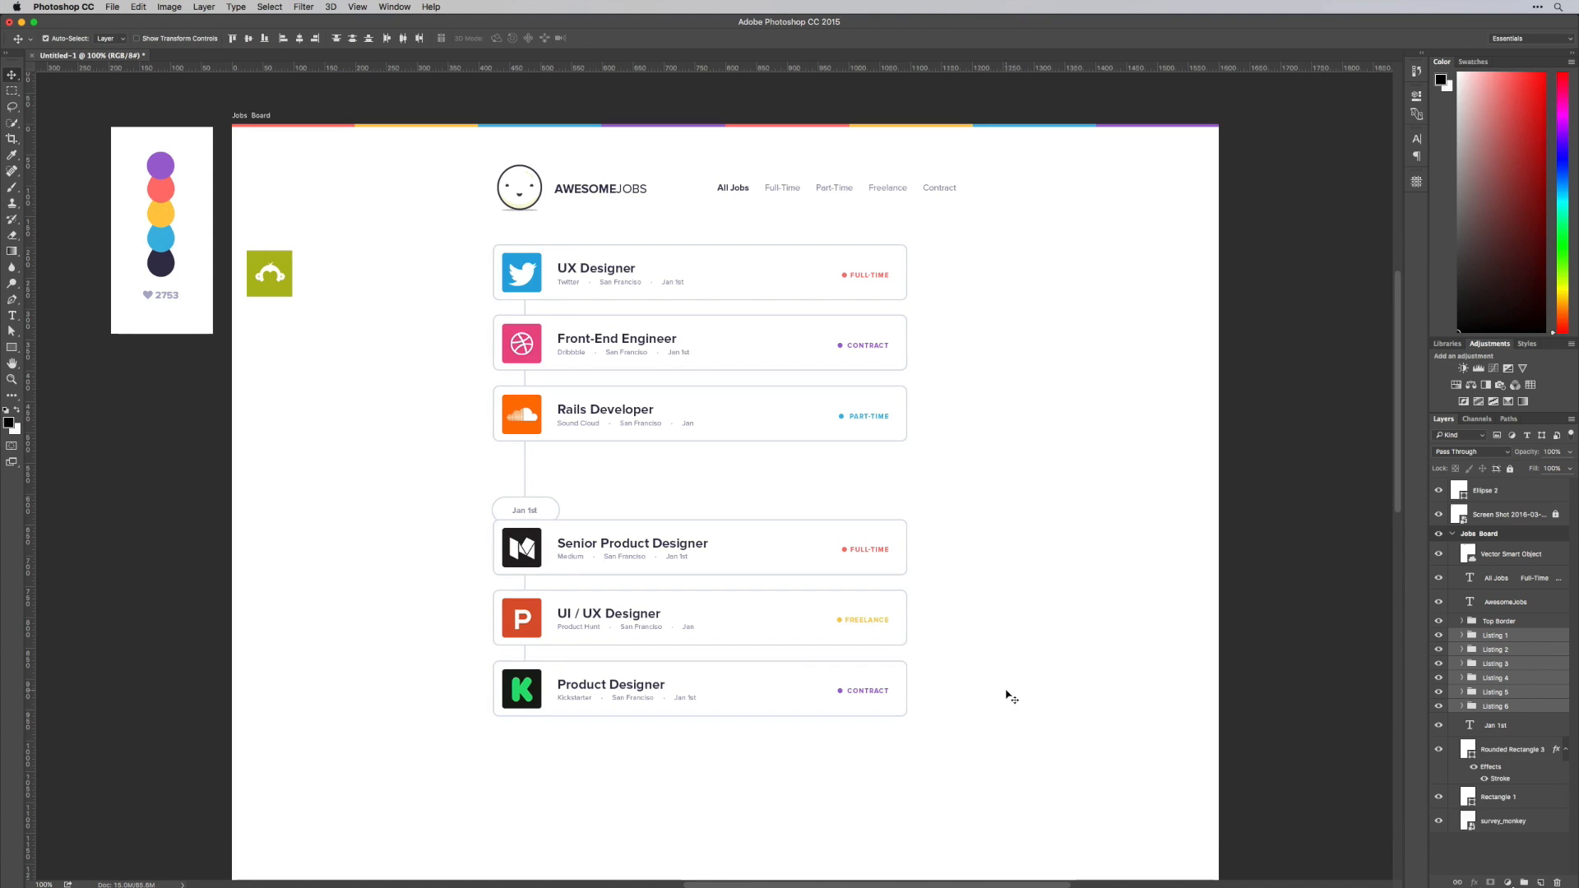
Widen the six card outlines to 112.43% so they reach the right layout guide, checking against the guides and hiding them again
left_click(894, 297)
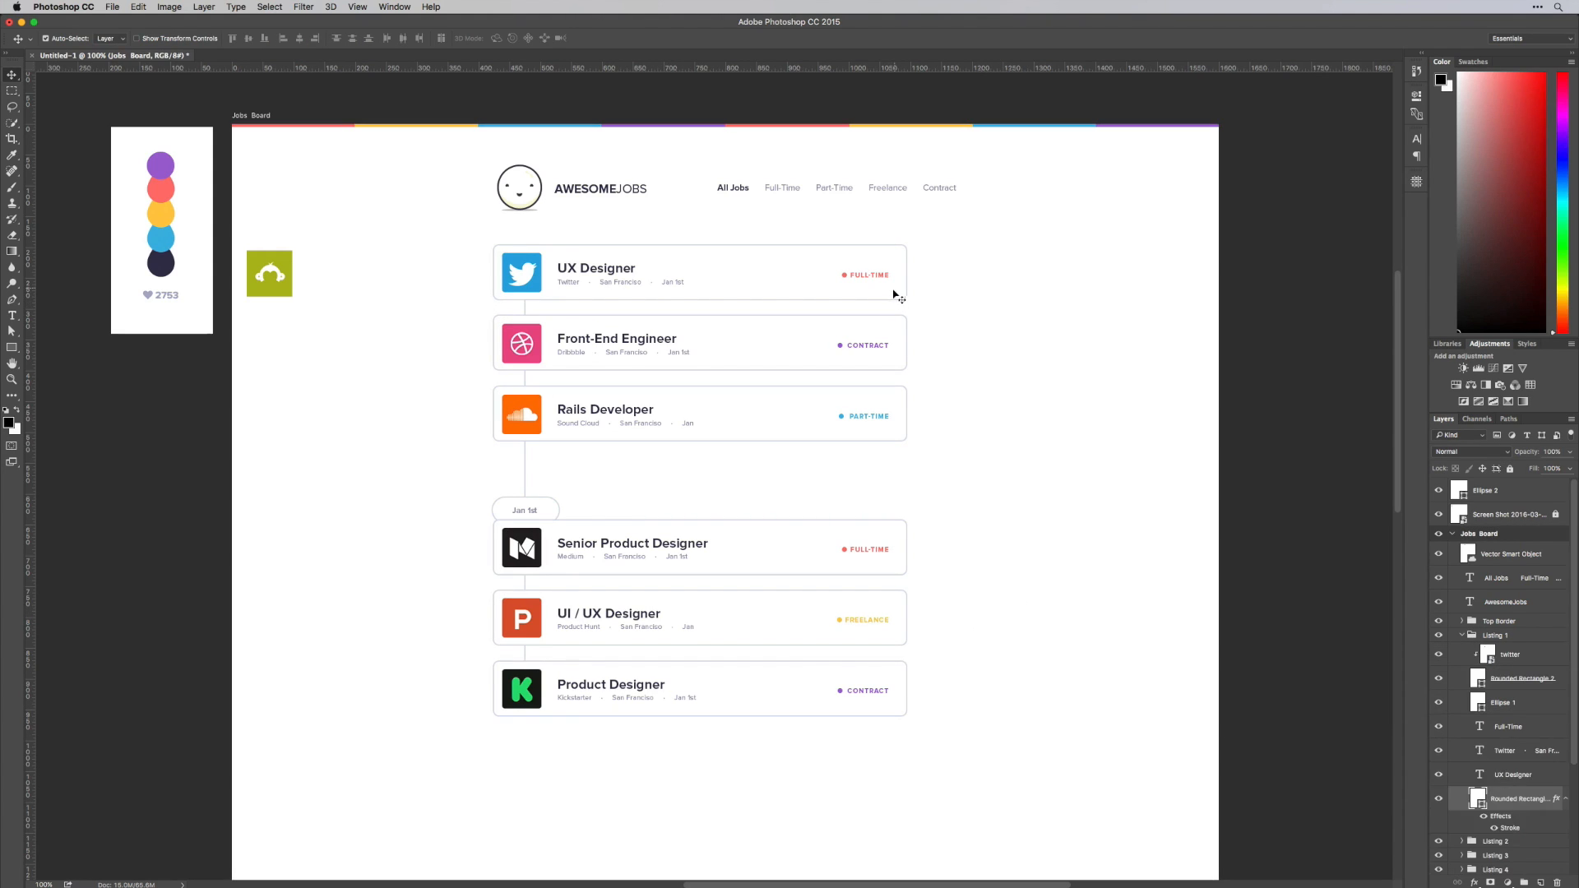
key("shift")
left_click(904, 335, "shift")
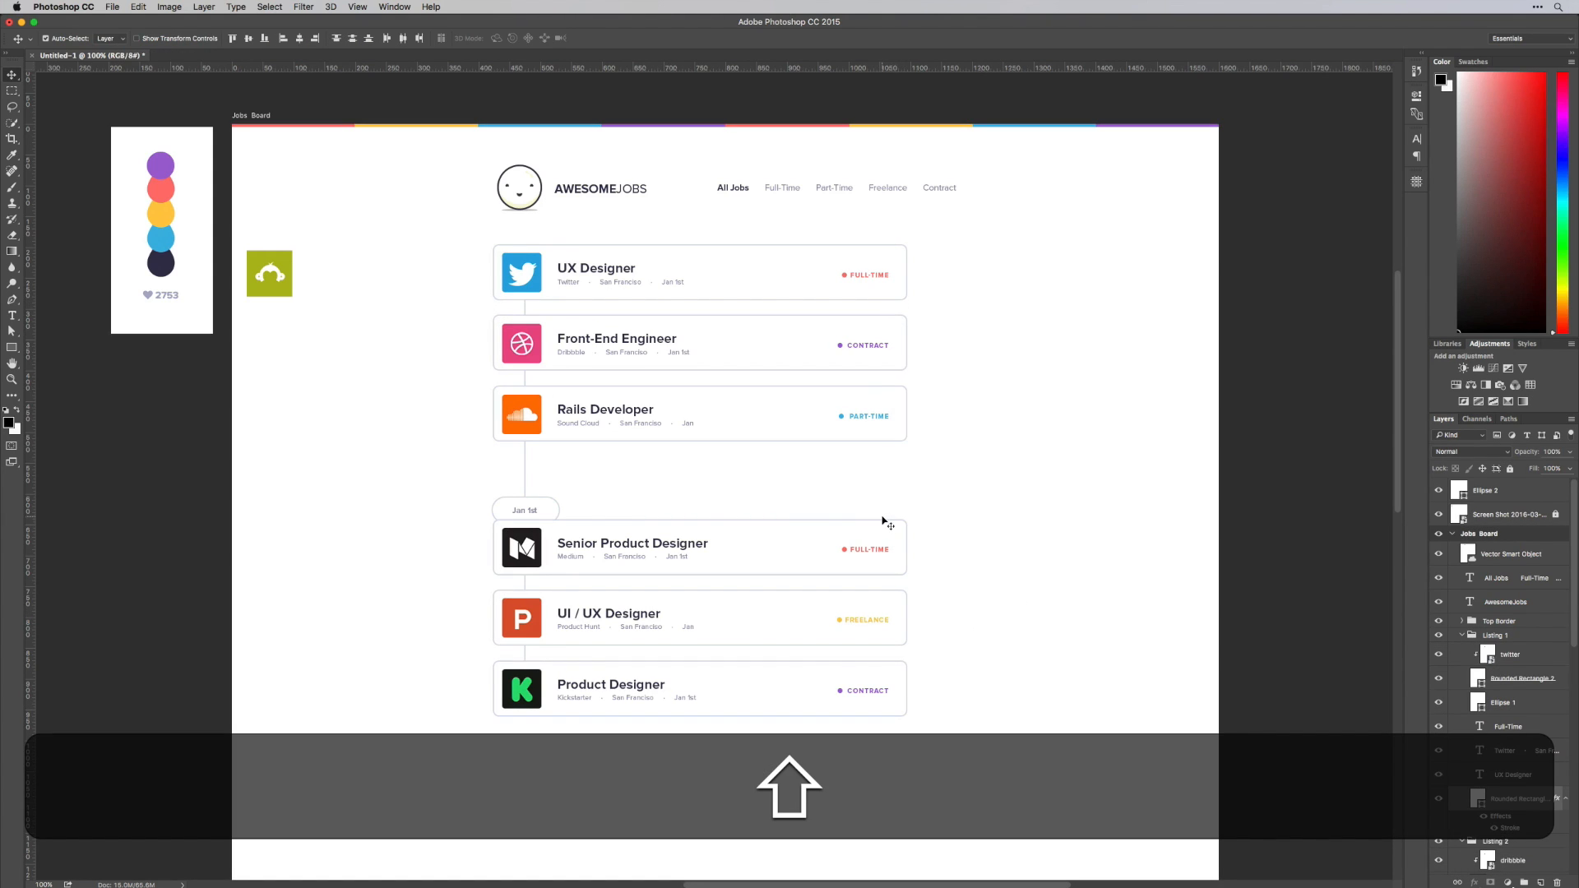
left_click(903, 682, "shift")
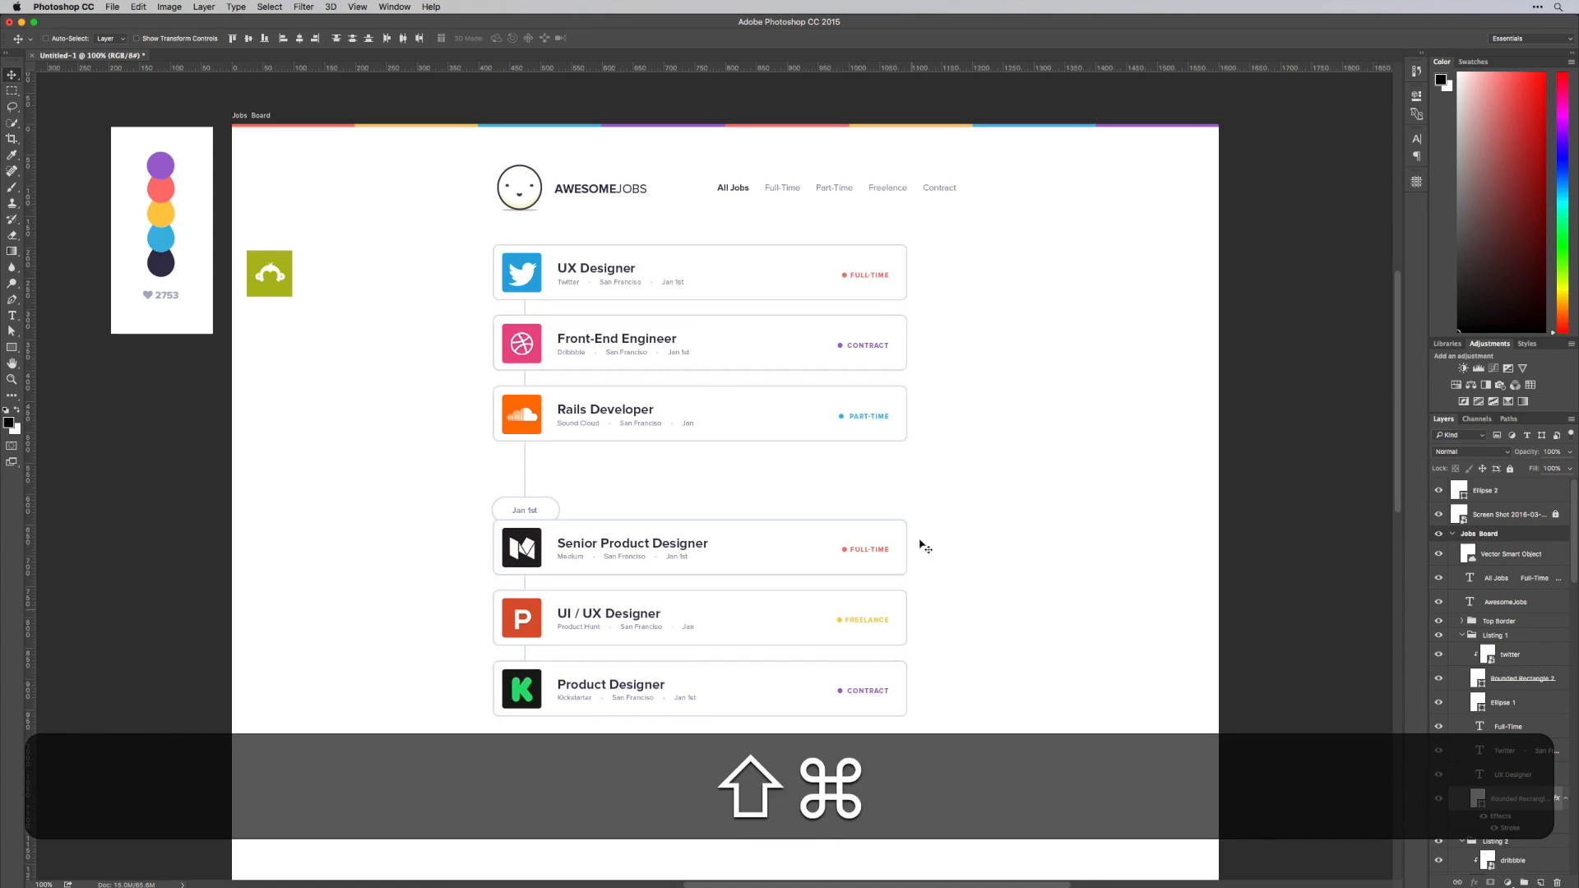
key("super+t")
left_click_drag(907, 480, 959, 480)
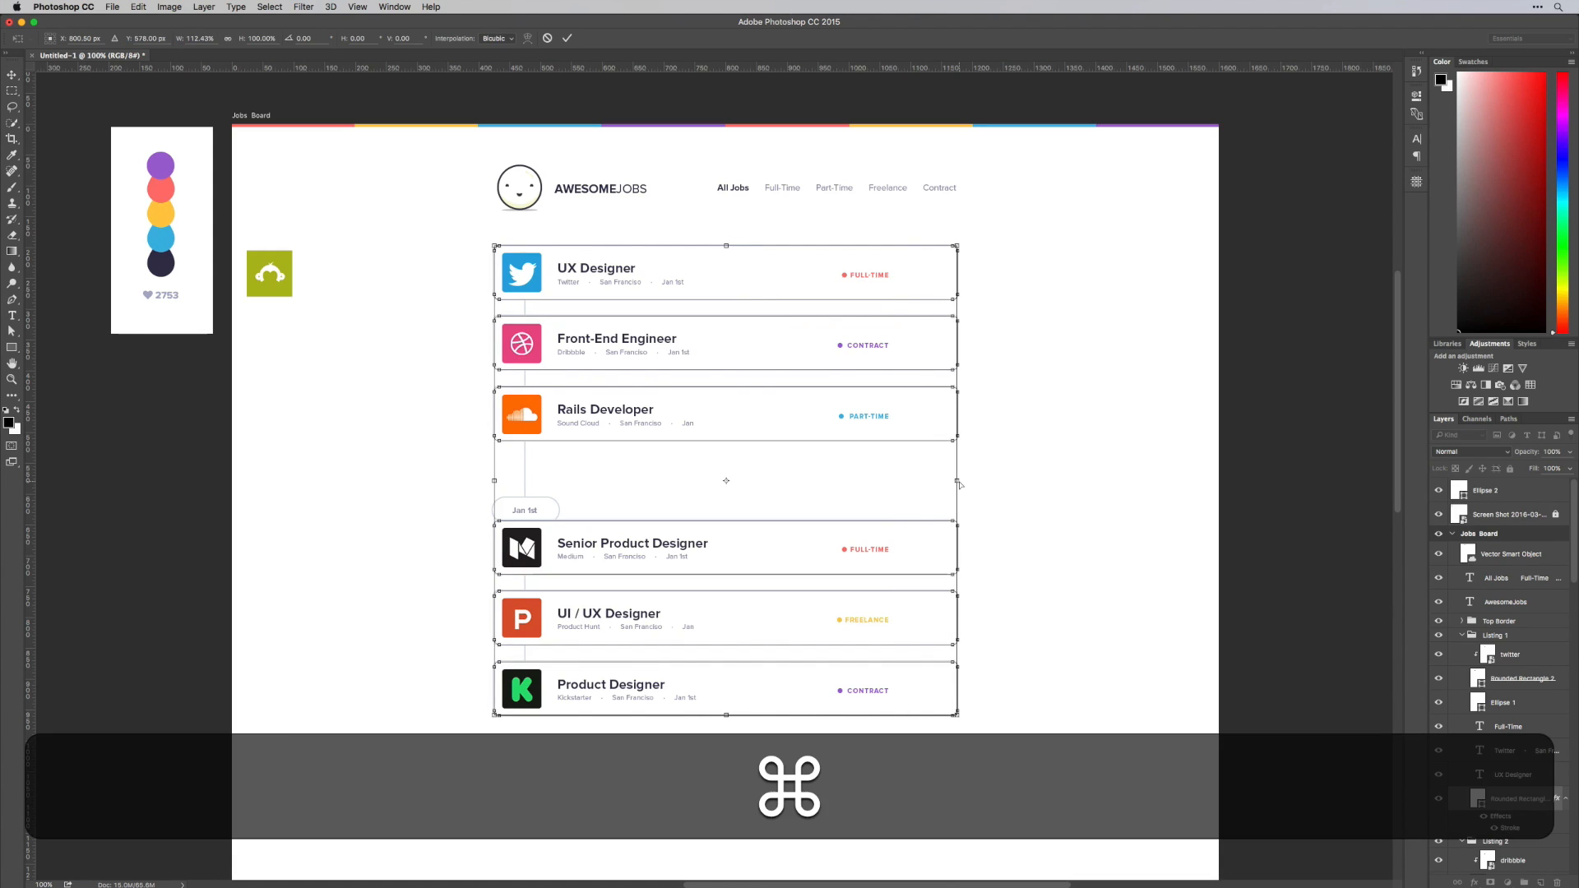
key("super+semicolon")
key("super+Return")
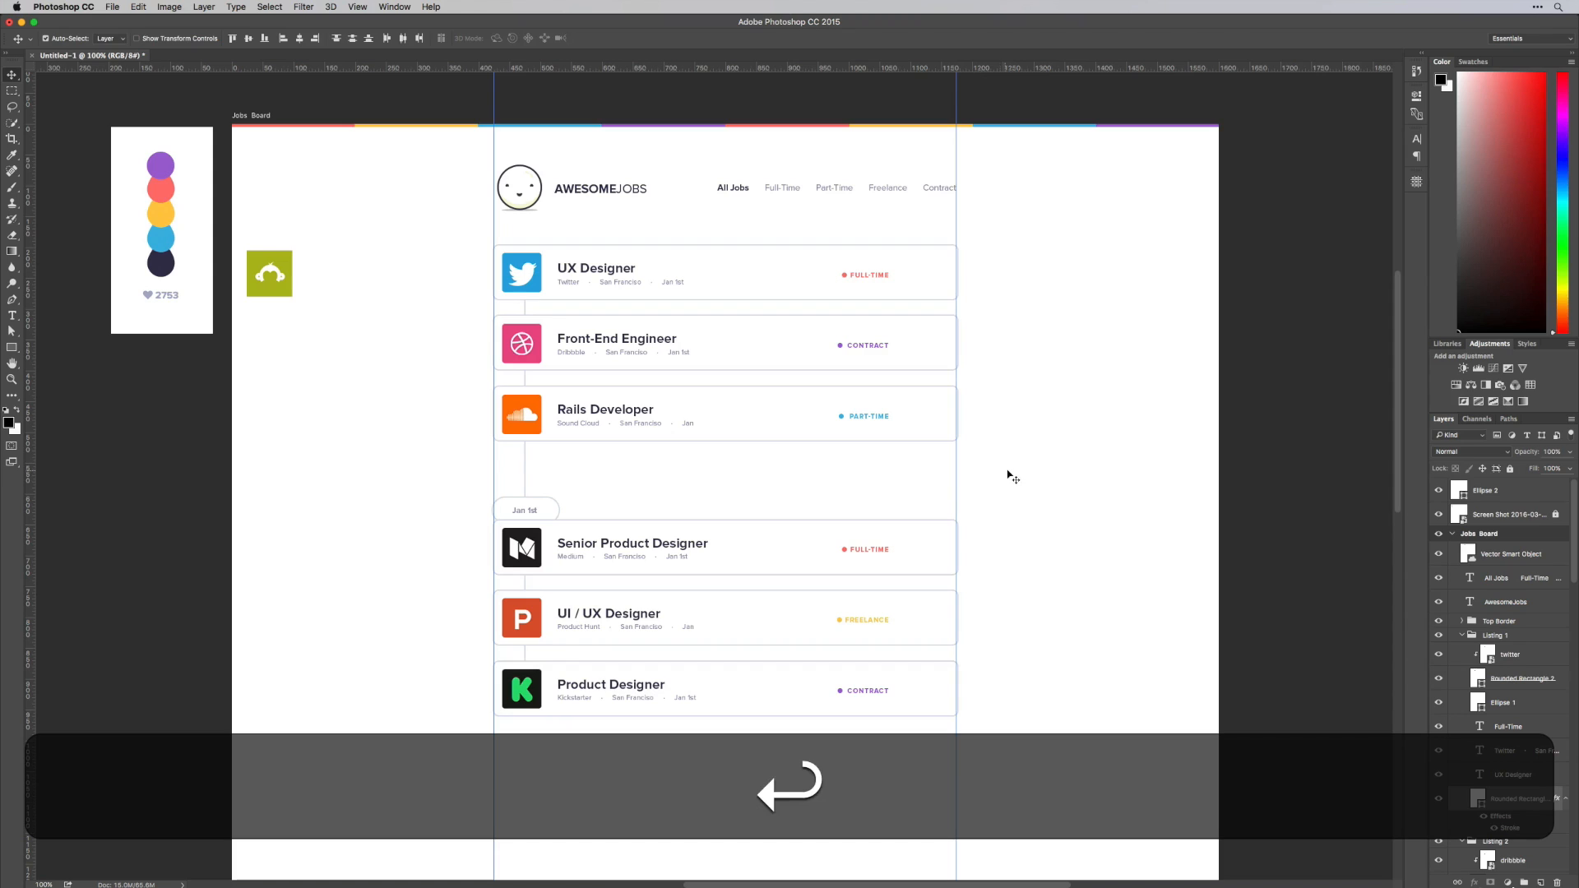
key("v")
key("super+semicolon")
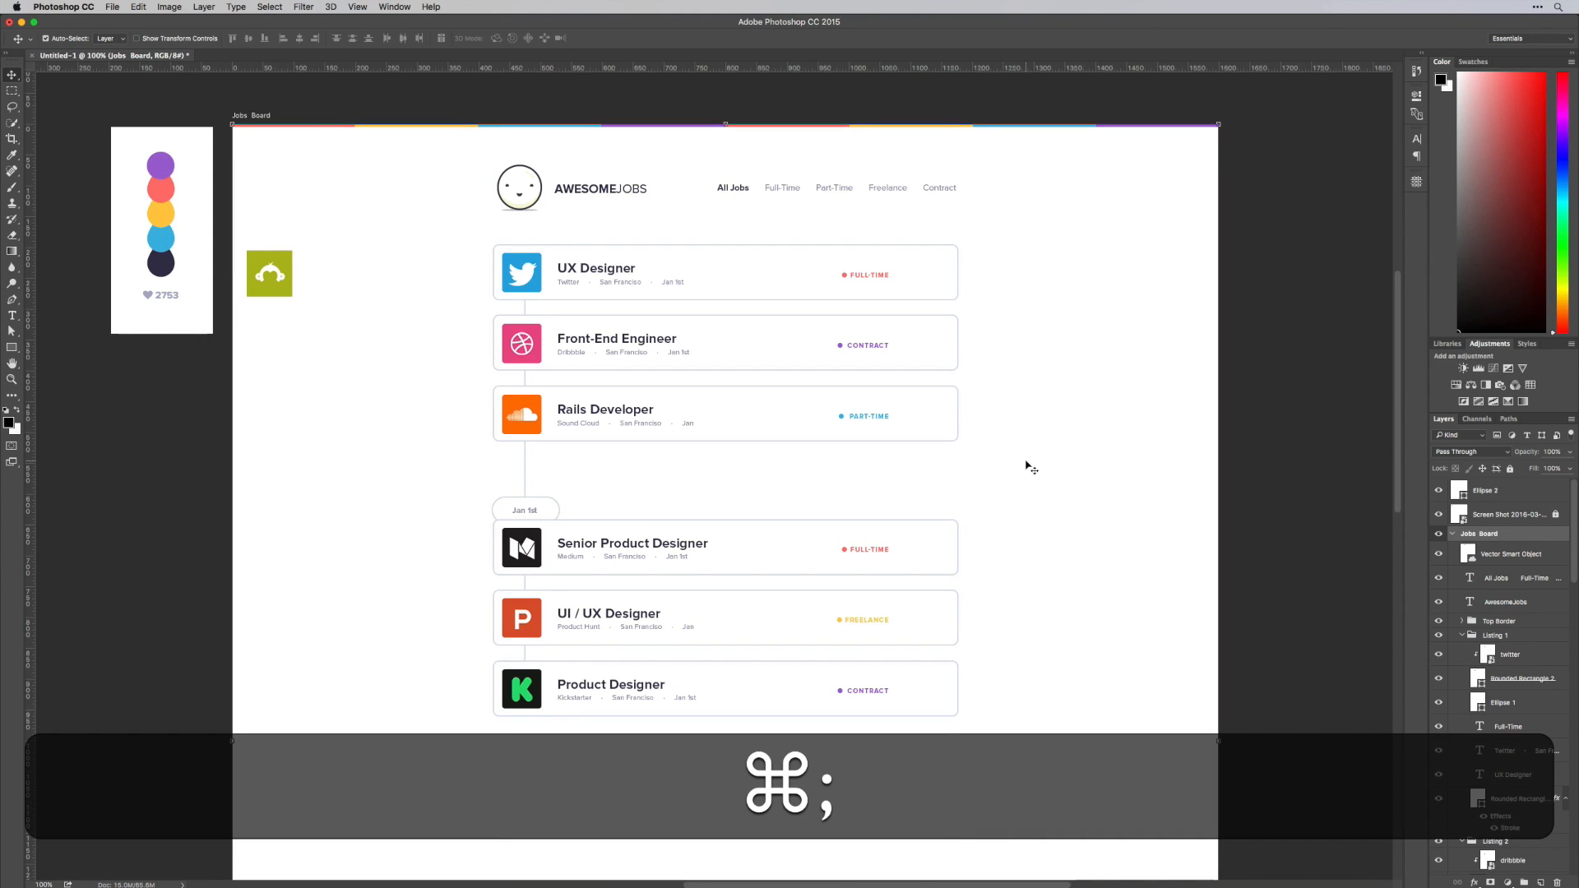
Move the job-type labels and their coloured dots on all six cards horizontally towards the cards' right edges
left_click(845, 274)
left_click(865, 275, "shift")
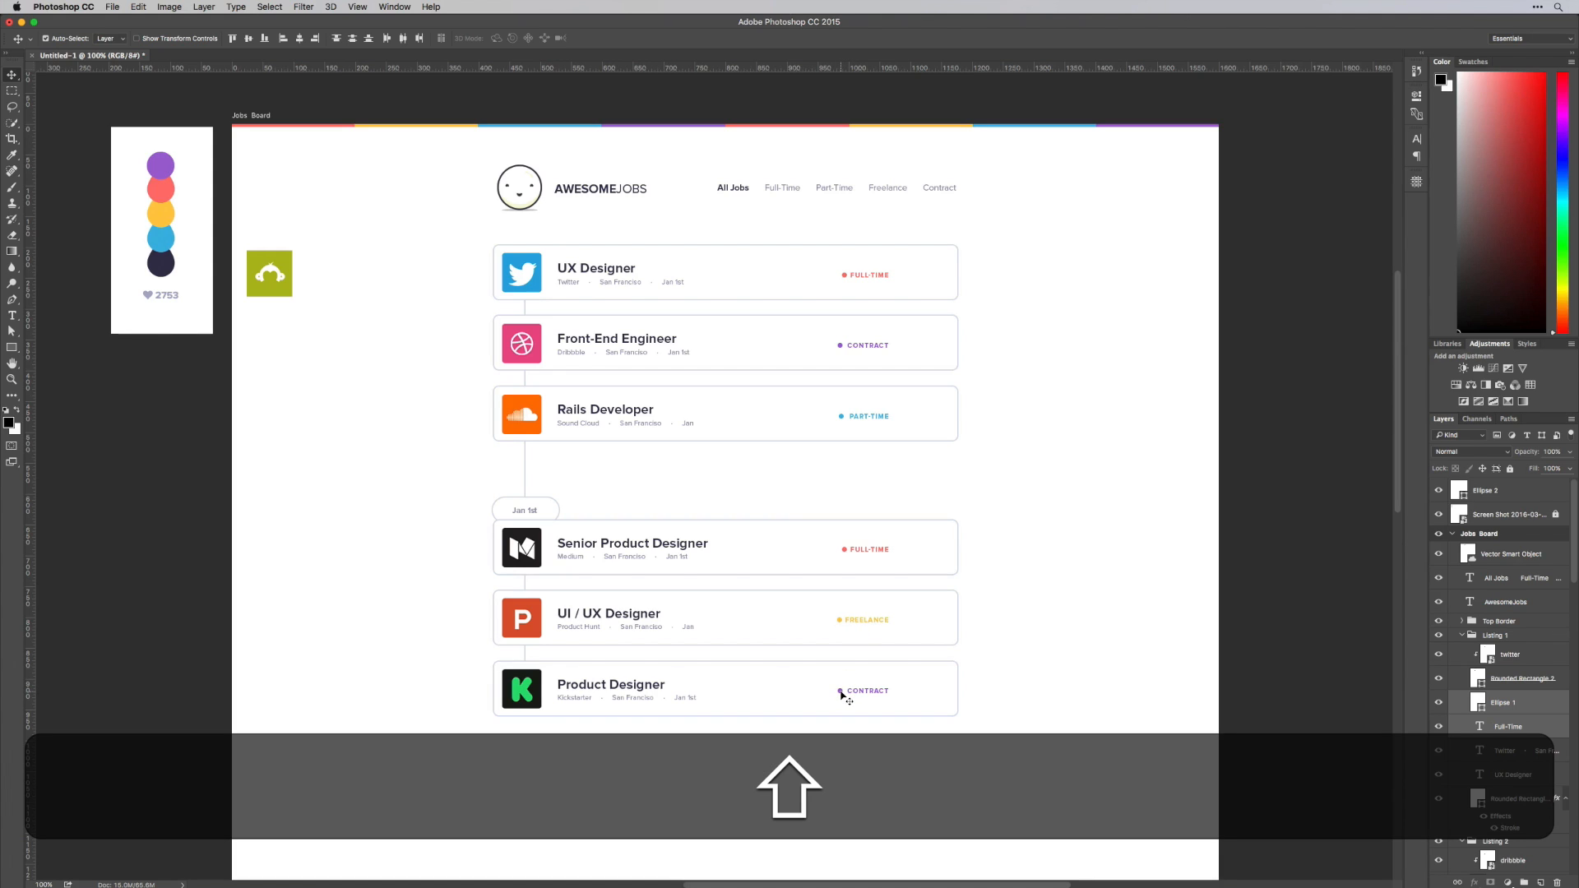
left_click_drag(859, 693, 915, 692)
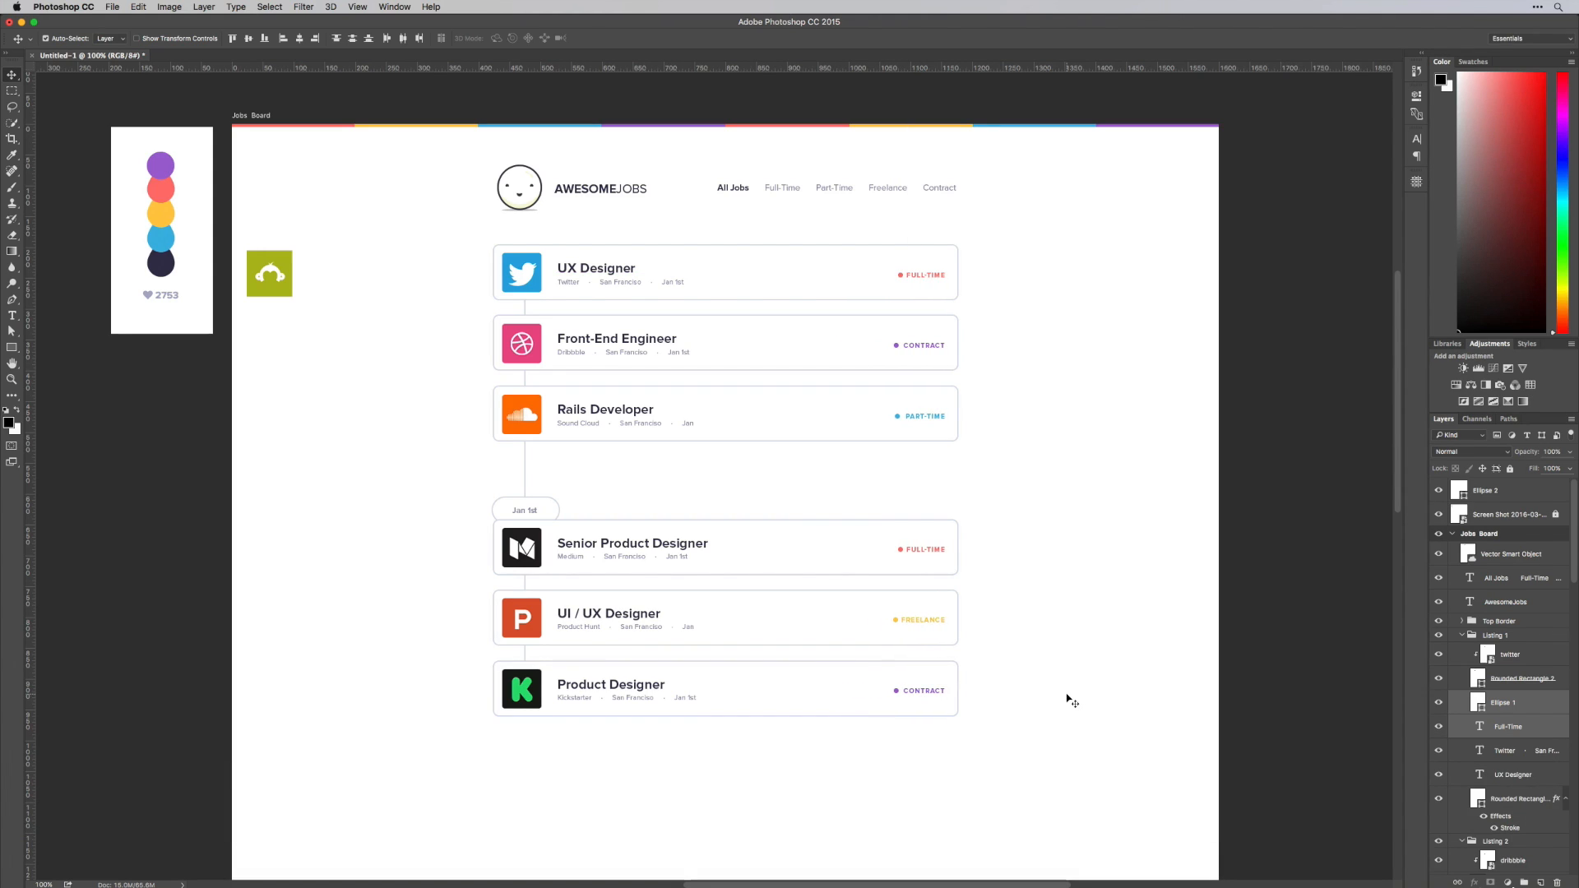
Move the Jan 1st pill up into the gap below the Rails Developer card and shift the header and listing cards slightly down
left_click(542, 488)
mouse_move(541, 487)
left_mouse_down()
mouse_move(533, 511)
mouse_move(533, 487)
left_mouse_up()
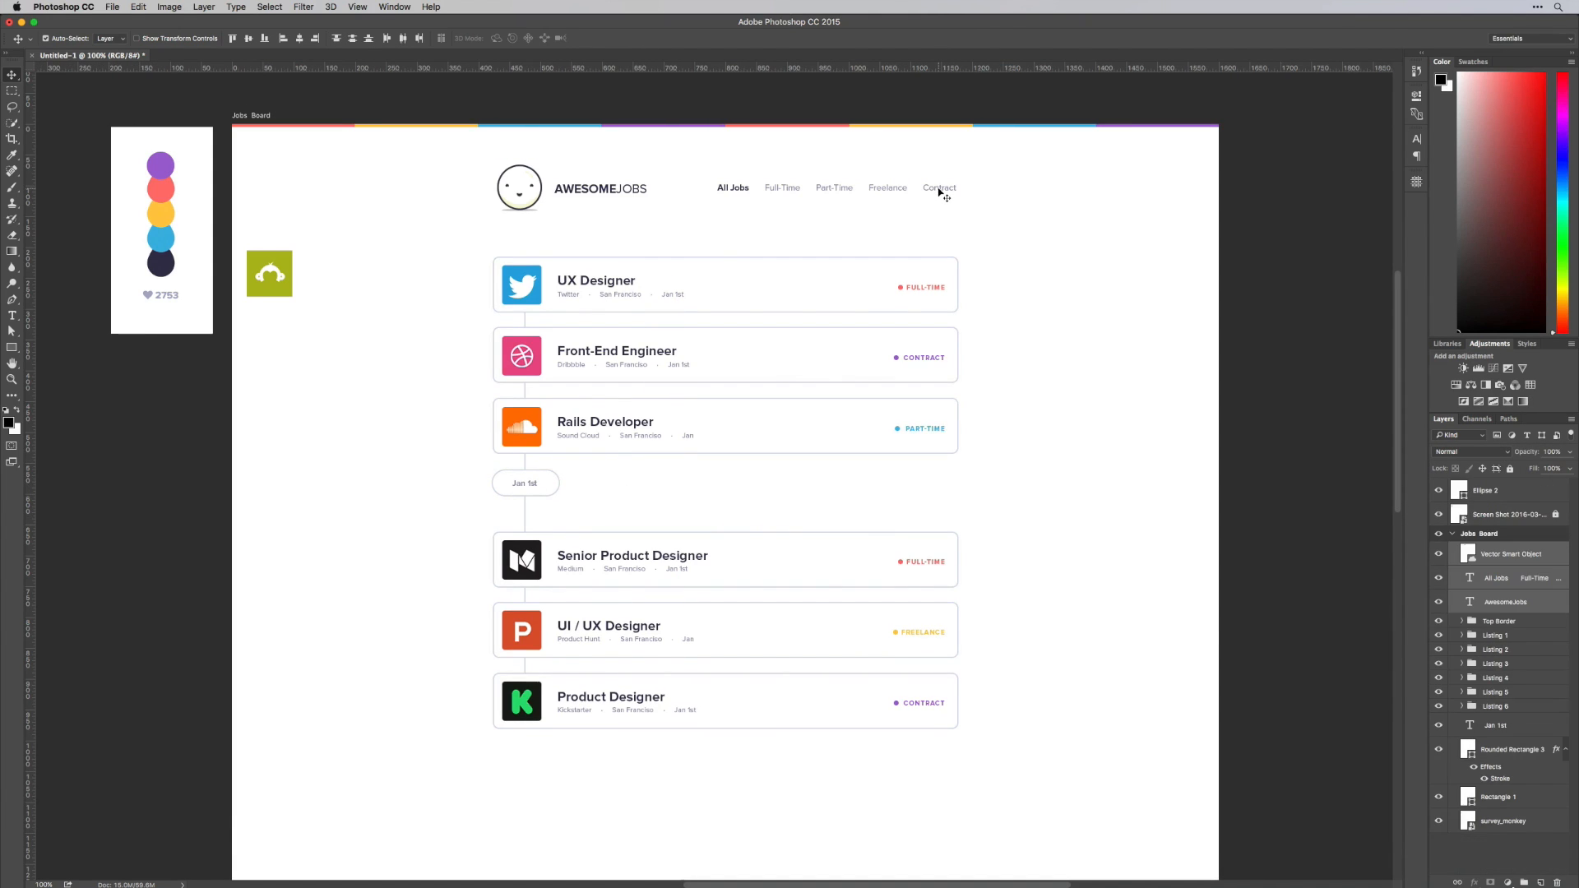
left_click_drag(940, 191, 939, 199)
left_click(1071, 226)
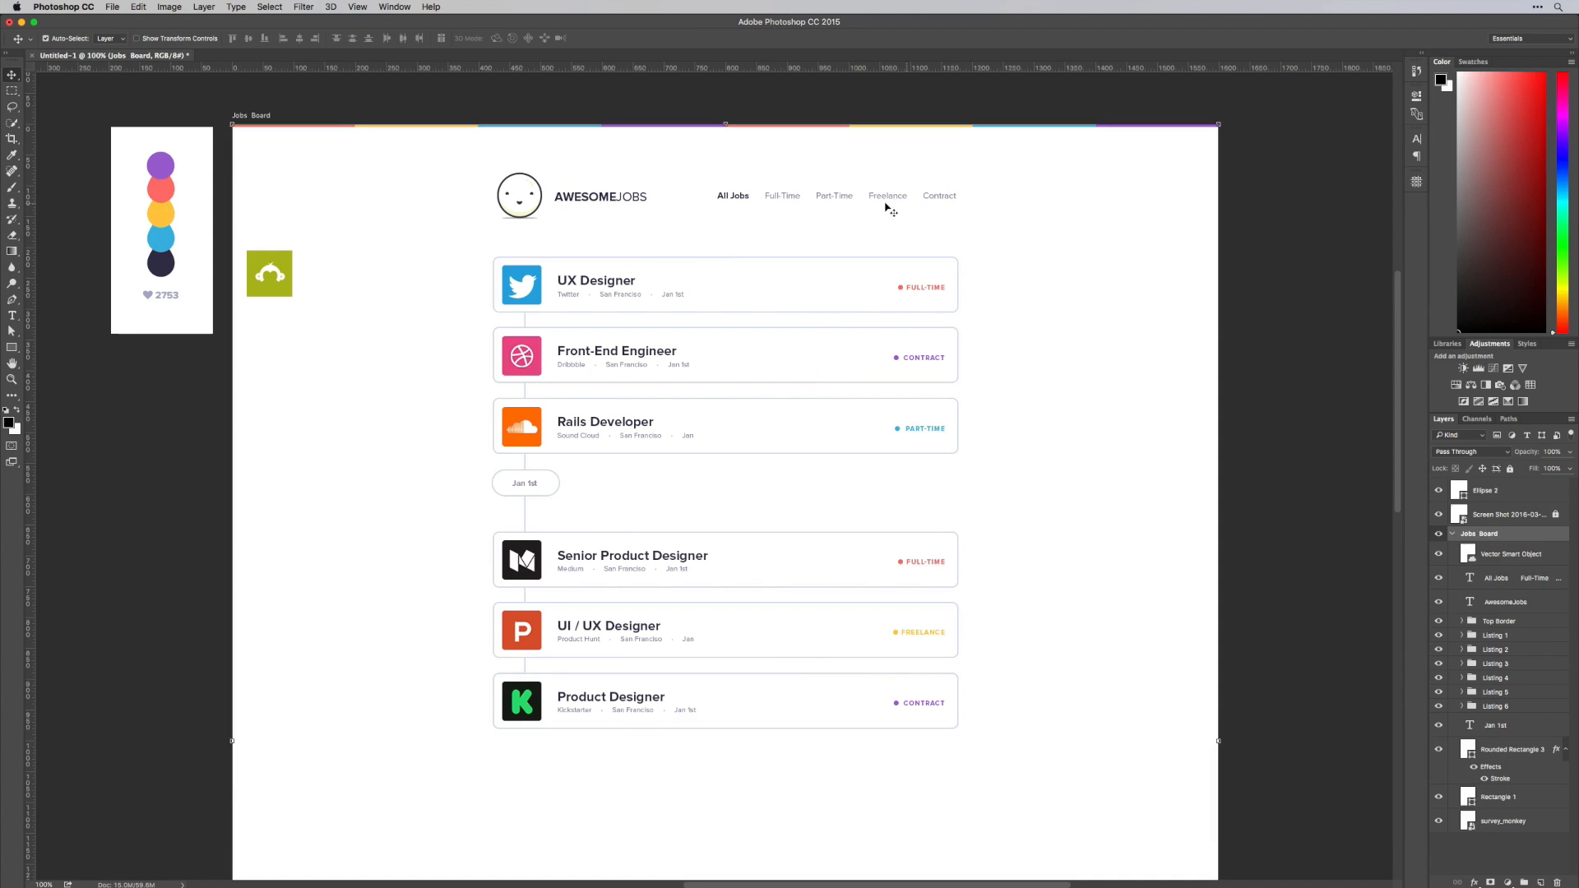
left_click(740, 198)
key("Down")
Centre the Jan 1st pill between the third and fourth cards and duplicate it straight down below the last card
left_click(532, 485)
left_click(533, 490, "shift")
left_click_drag(533, 490, 536, 794)
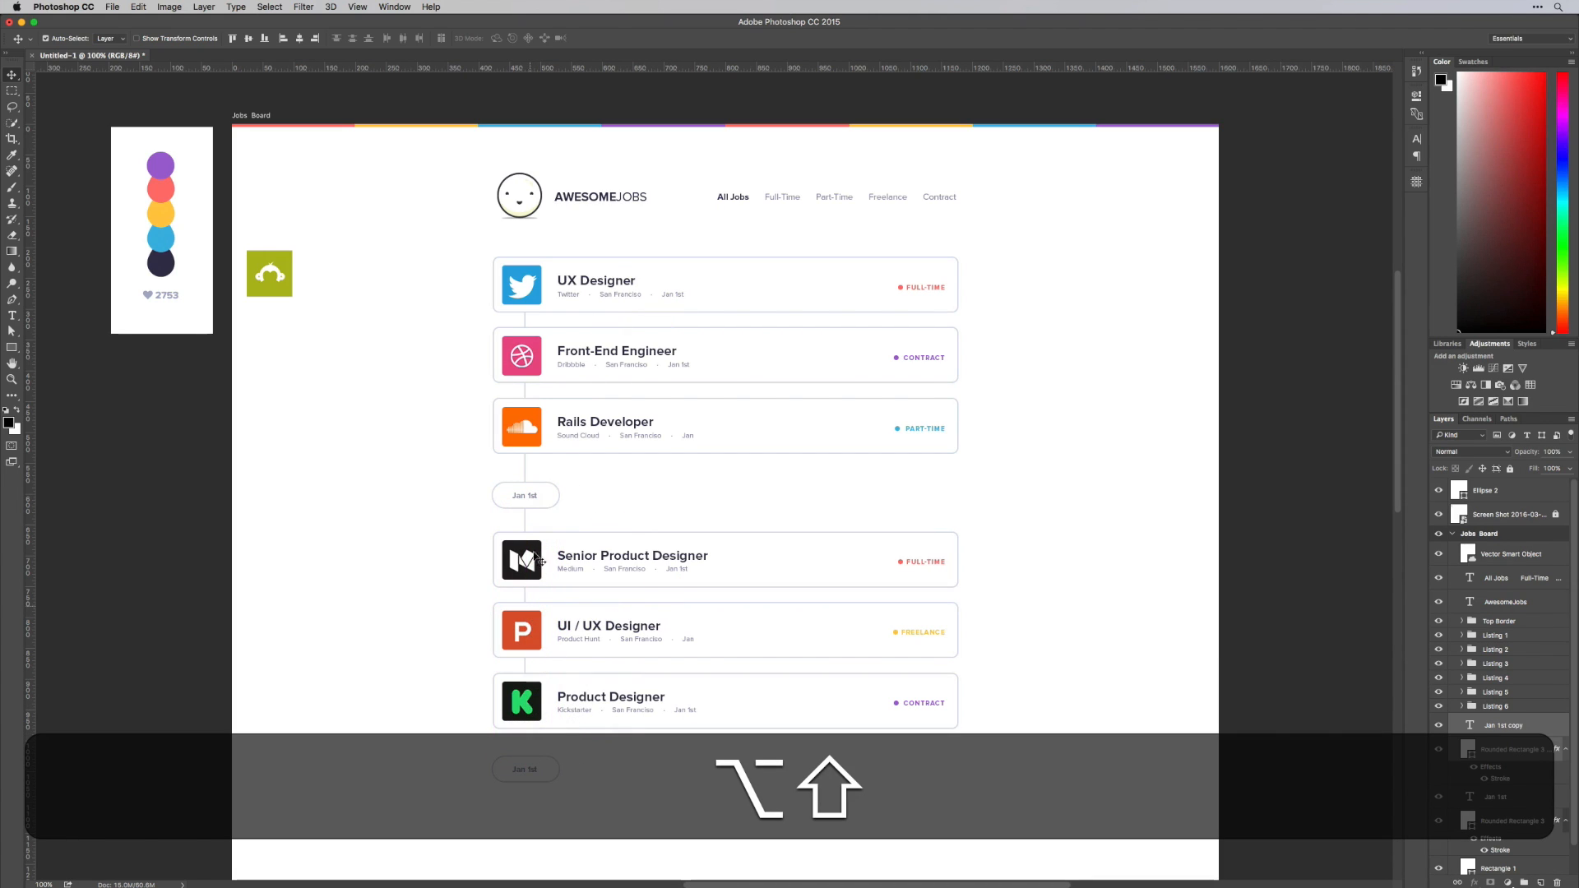
Extend the vertical timeline line down to the duplicated date pill
left_click(525, 521)
key("super+t")
left_click_drag(524, 691, 502, 771)
key("Return")
Change the text of the duplicated date pill to Dec 31st
key("t")
type("DE")
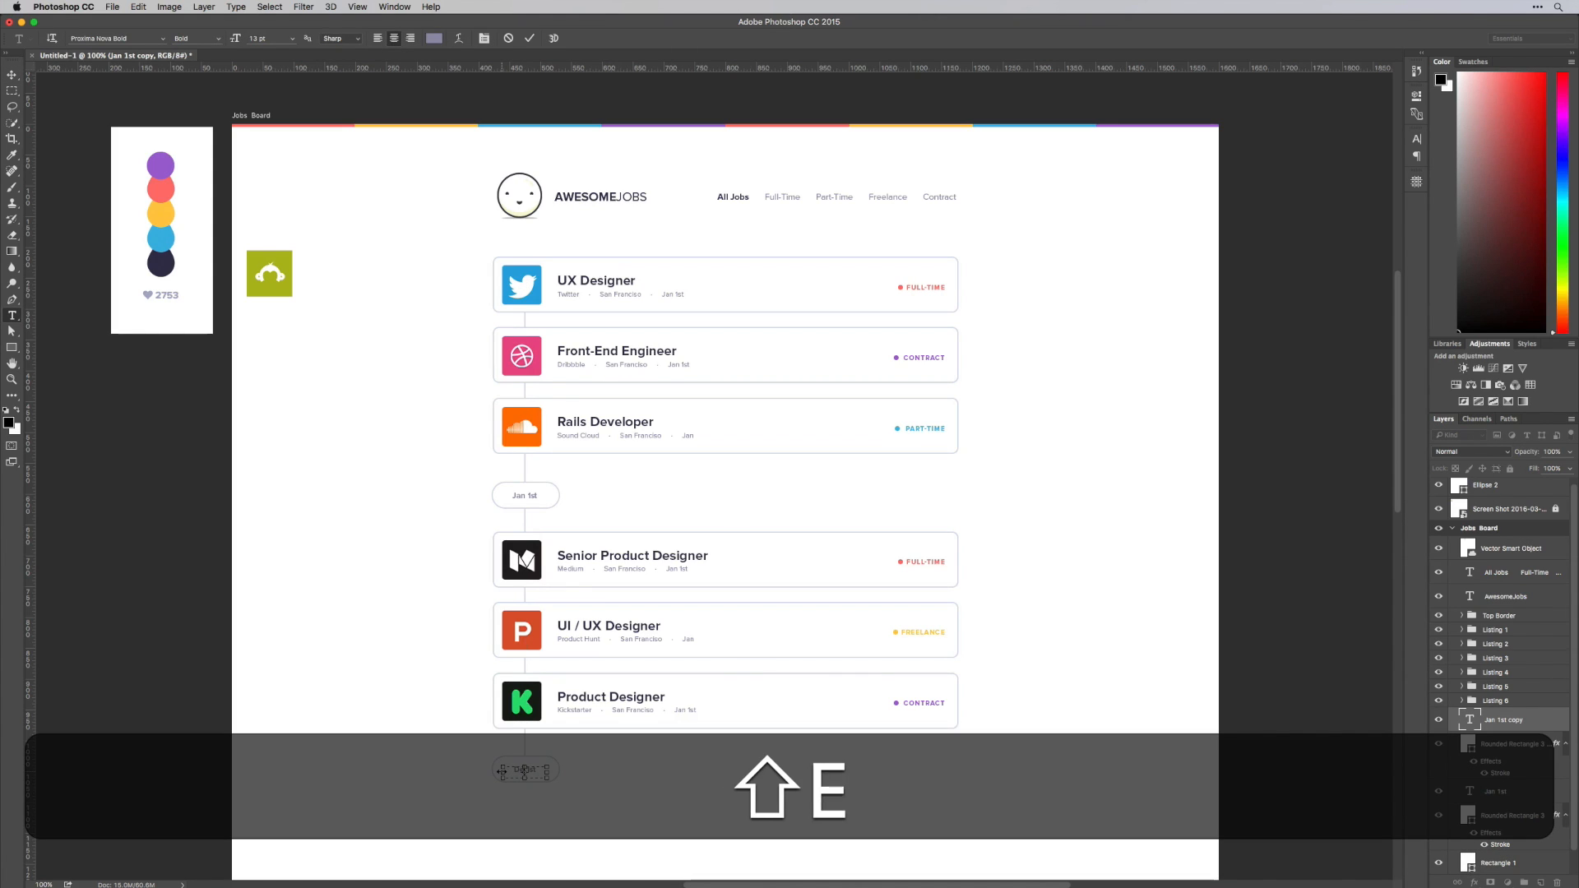
key("super+c")
key("super+Right")
key("shift+super+Right")
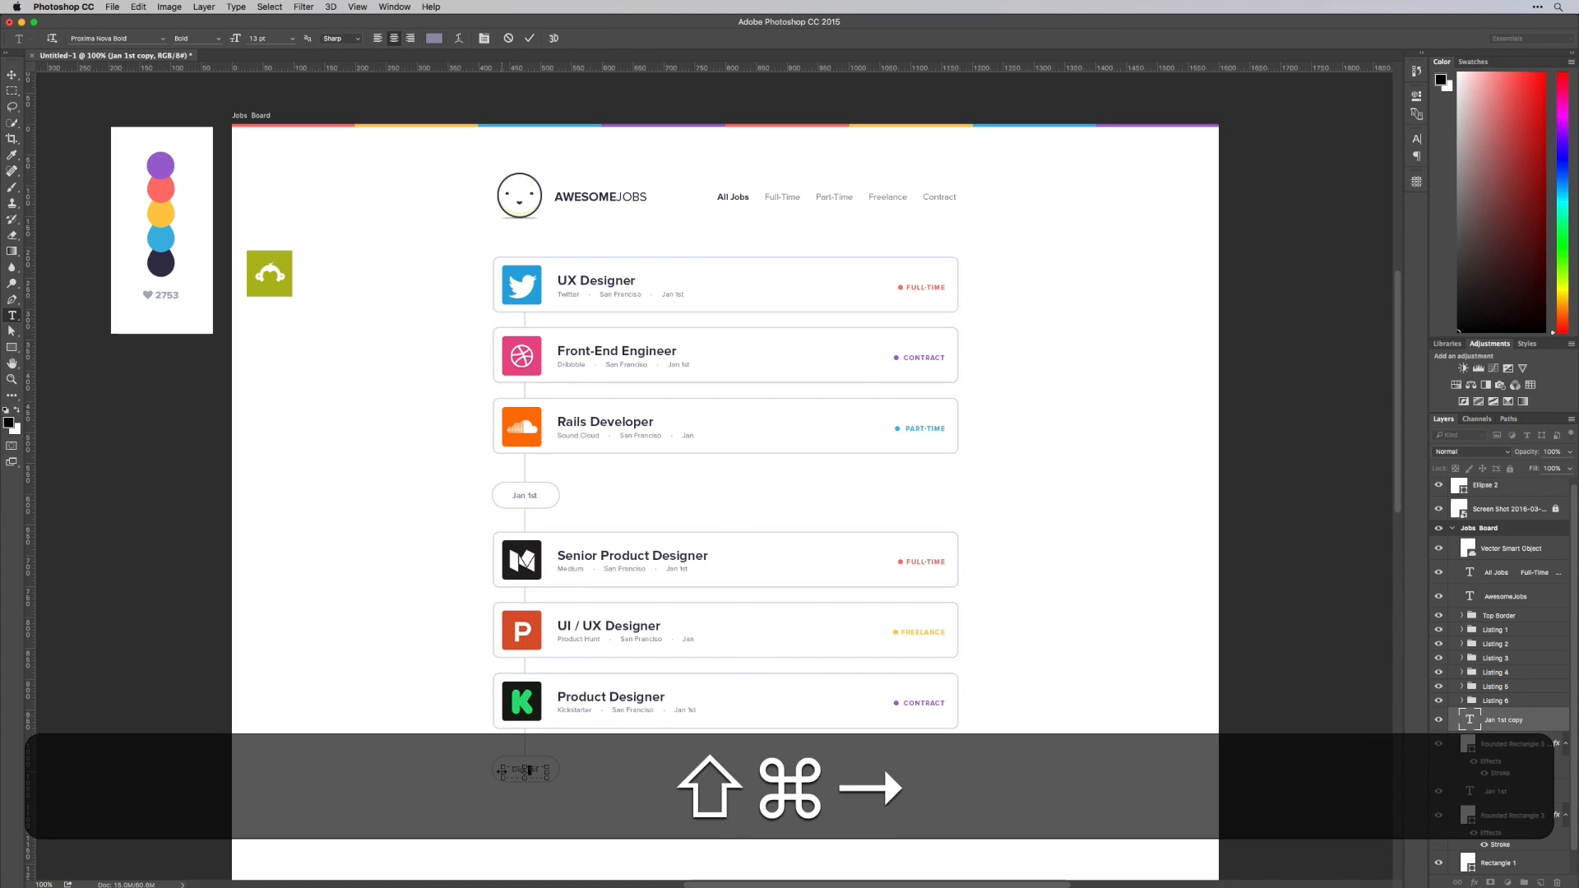
type("1st")
key("shift+Right")
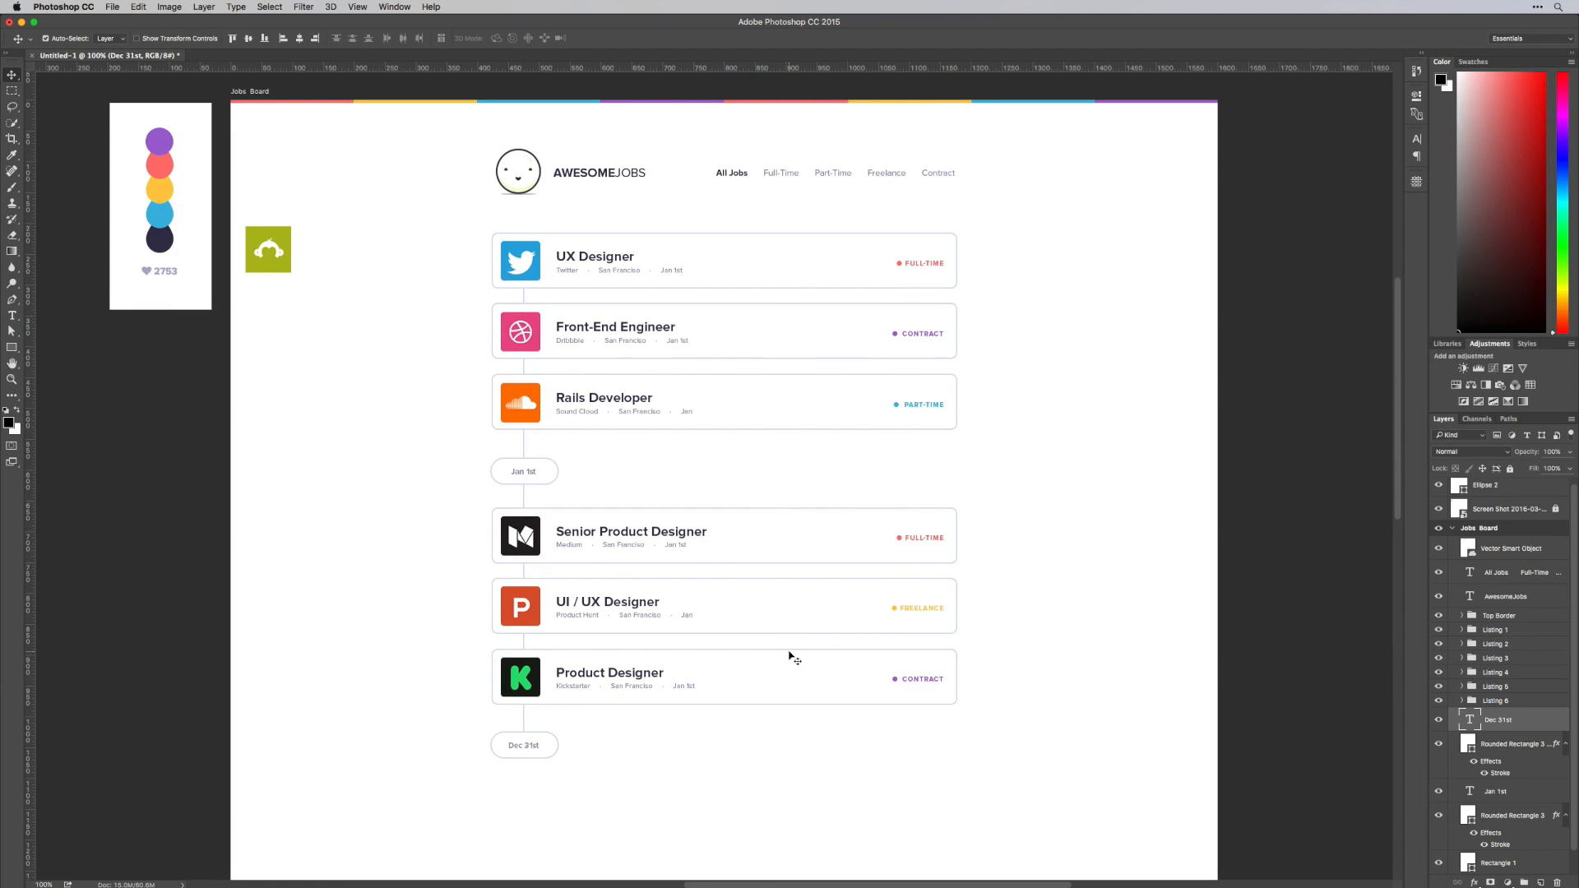
Move the Dec 31st pill straight down to leave room for three more cards
scroll(789, 658, "up", 1)
scroll(789, 658, "down", 5)
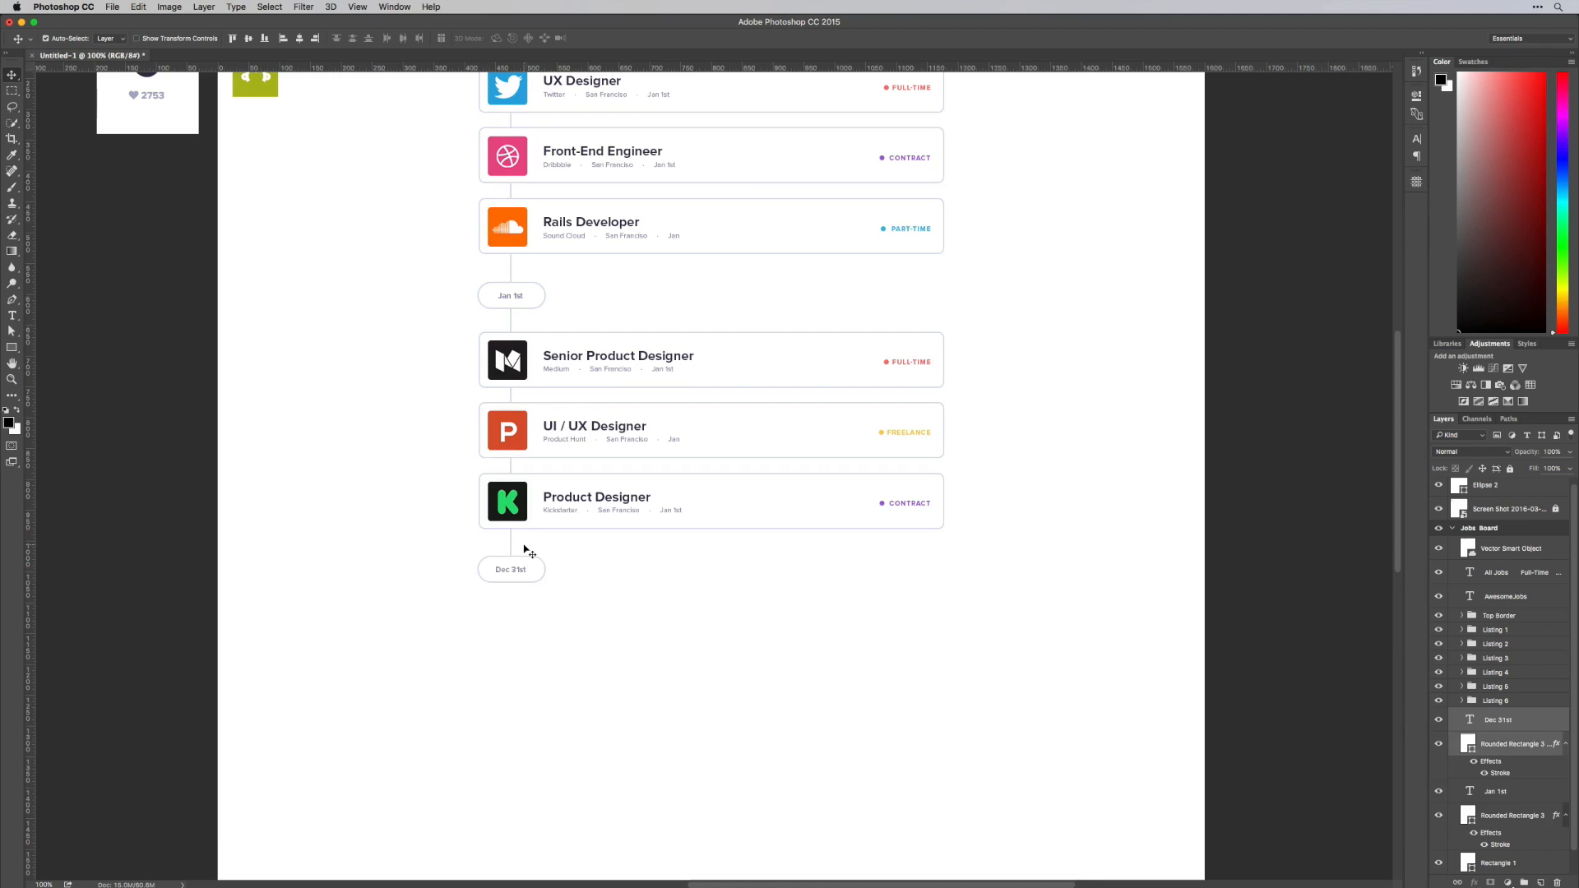
left_click_drag(523, 549, 539, 767)
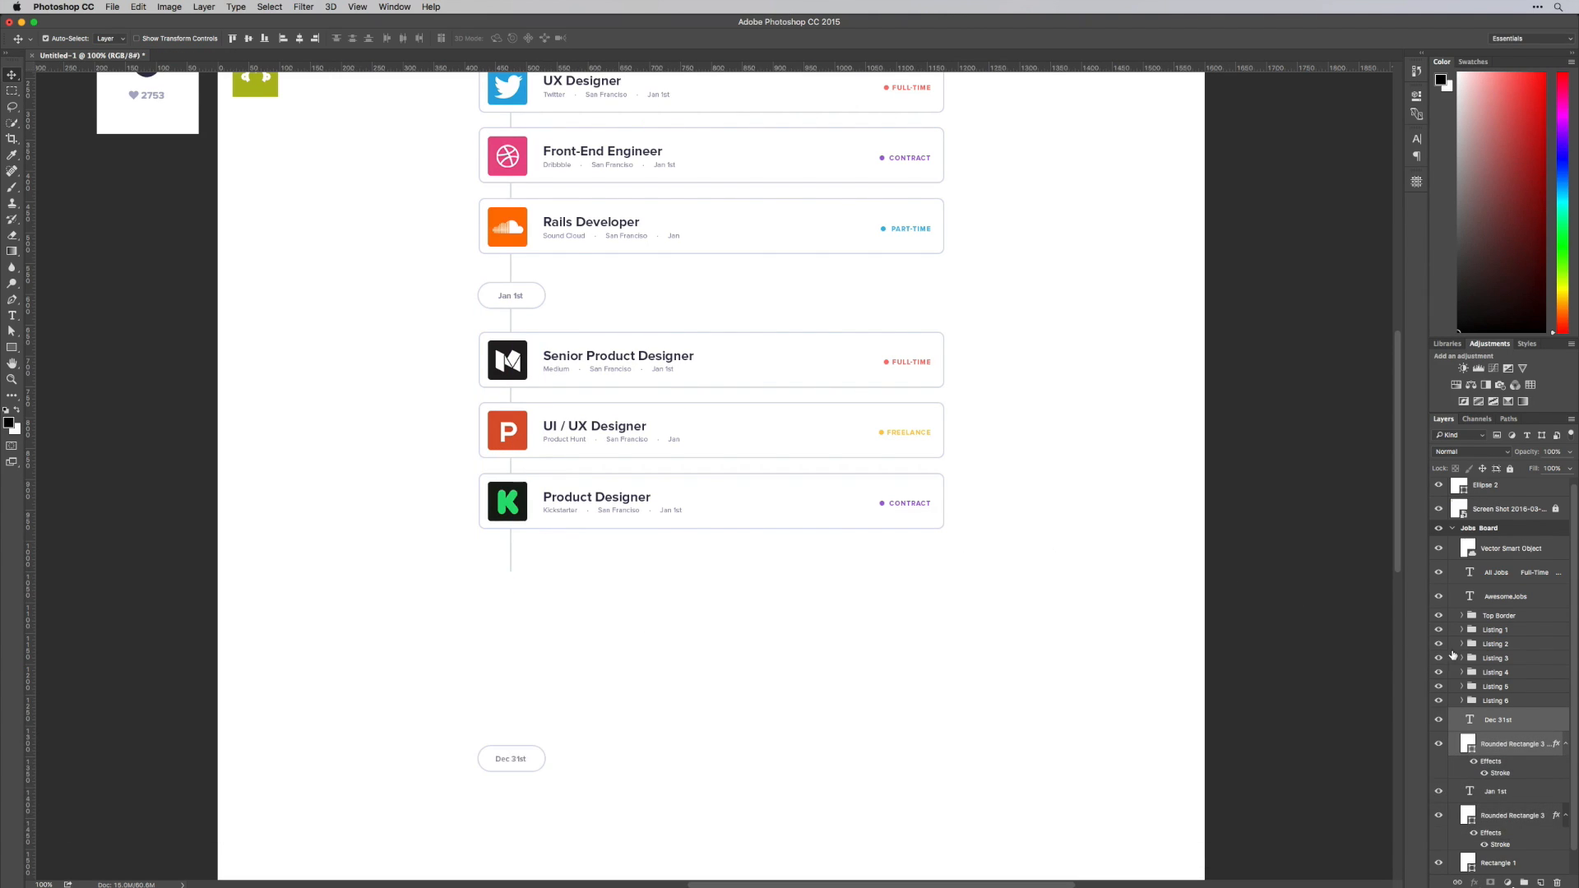
Duplicate the Listing 4, 5 and 6 groups and position the copies below the last card with matching spacing
left_click(1495, 700)
left_click(1495, 672, "shift")
key("super+alt+t")
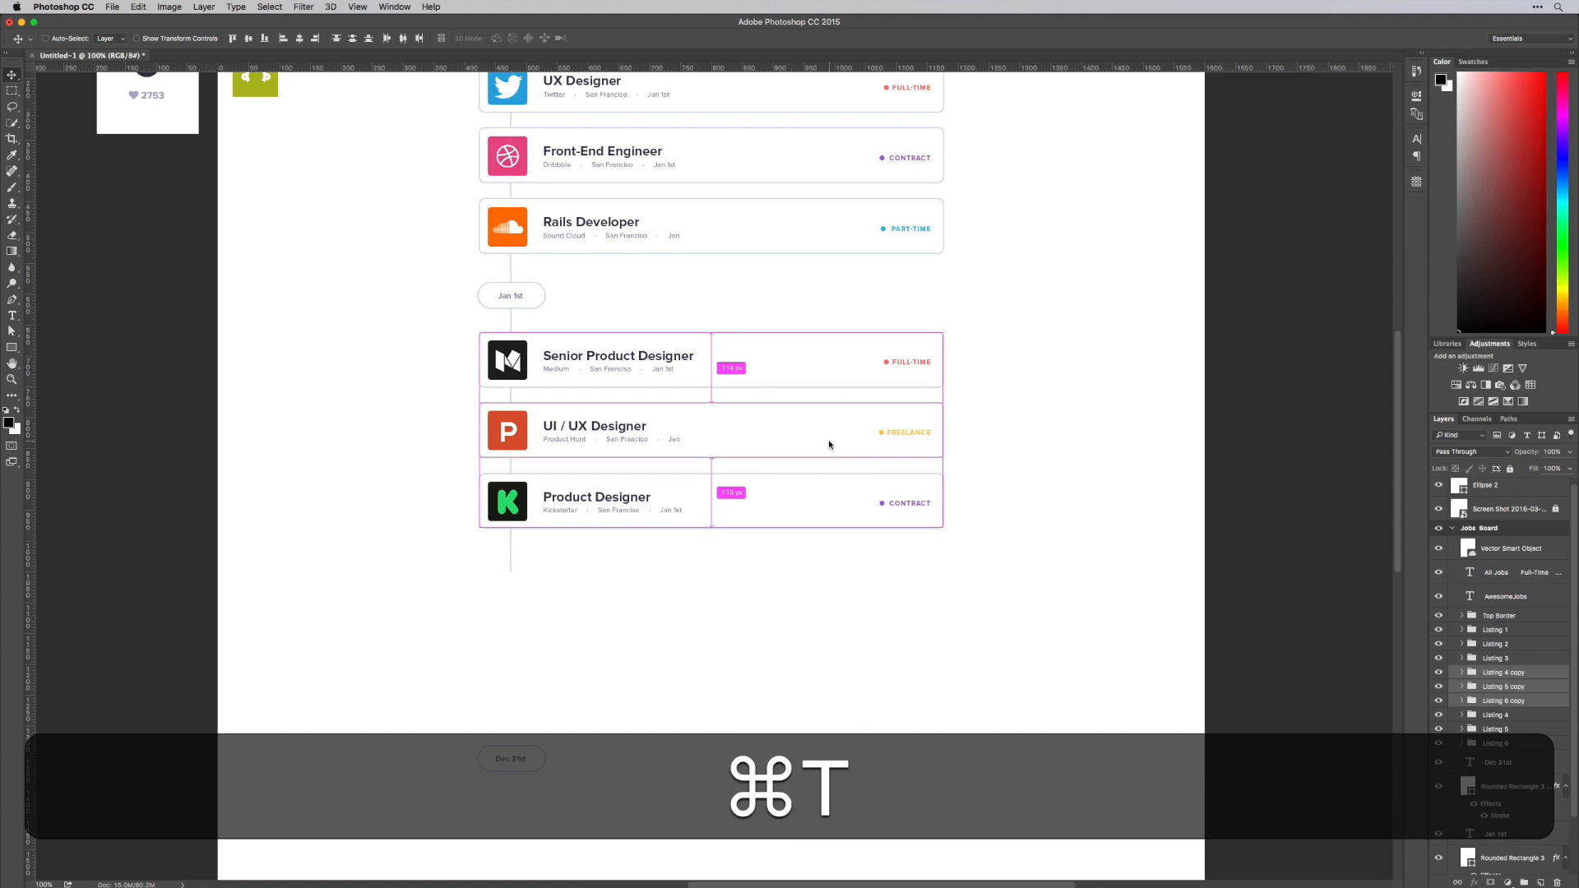
left_click_drag(794, 418, 792, 606)
key("Up")
key("Up")
key("Up")
key("Up")
key("Up")
key("Up")
key("Up")
key("Up")
key("Up")
key("Up")
key("Up")
key("Up")
key("Up")
key("Up")
key("Up")
key("Up")
key("Up")
key("Up")
key("Up")
key("Up")
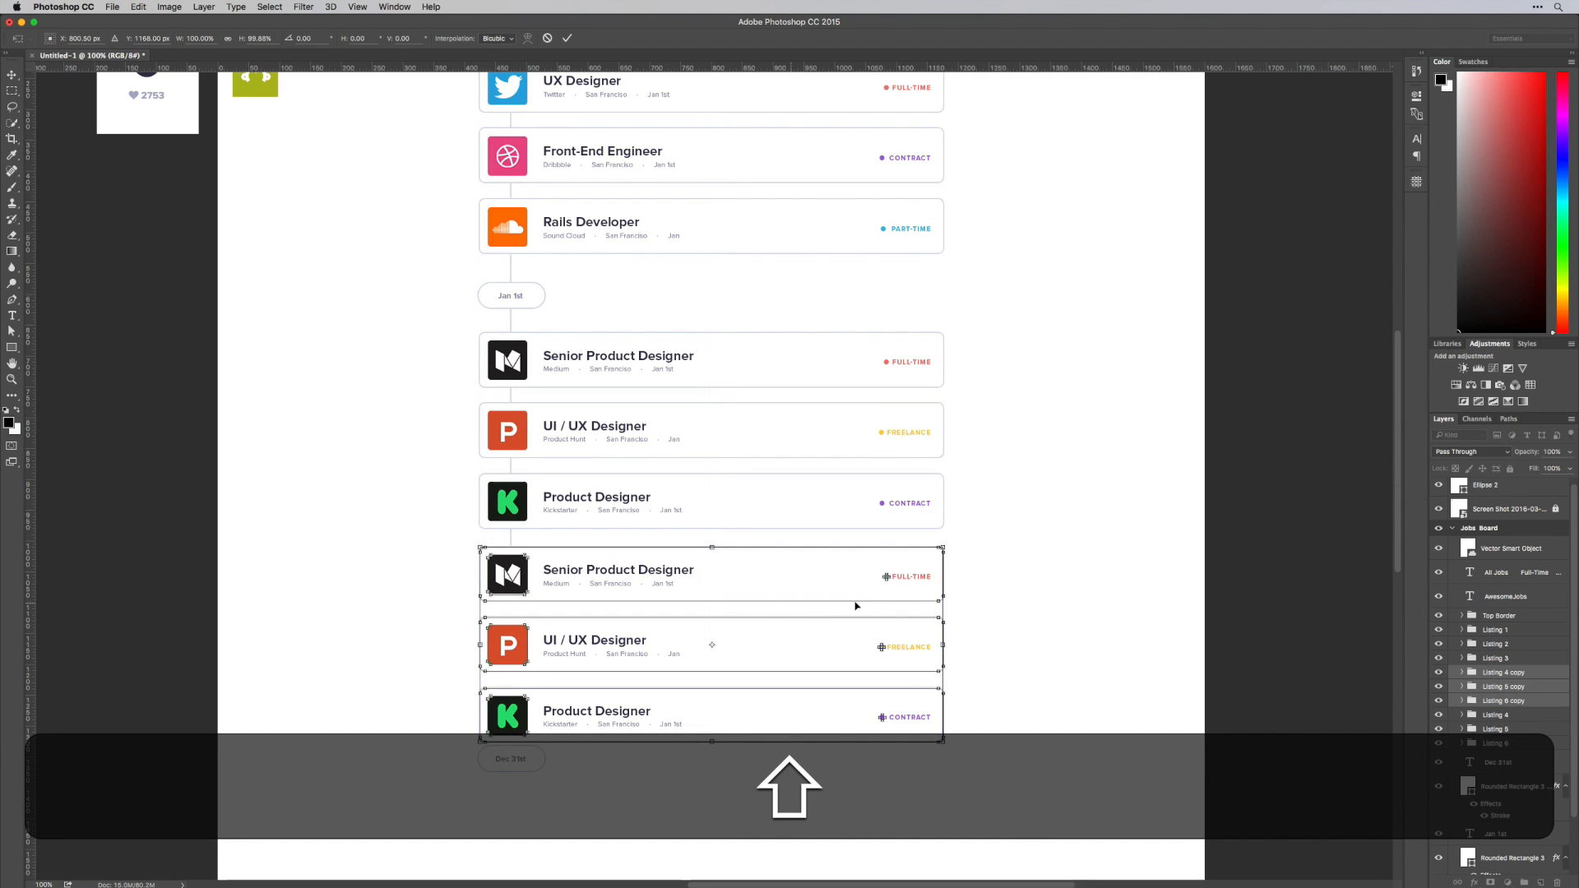
key("Return")
key("Down")
key("Up")
key("Up")
key("Up")
Lengthen the vertical timeline line down to the Dec 31st pill and move the pill slightly lower
key("super+t")
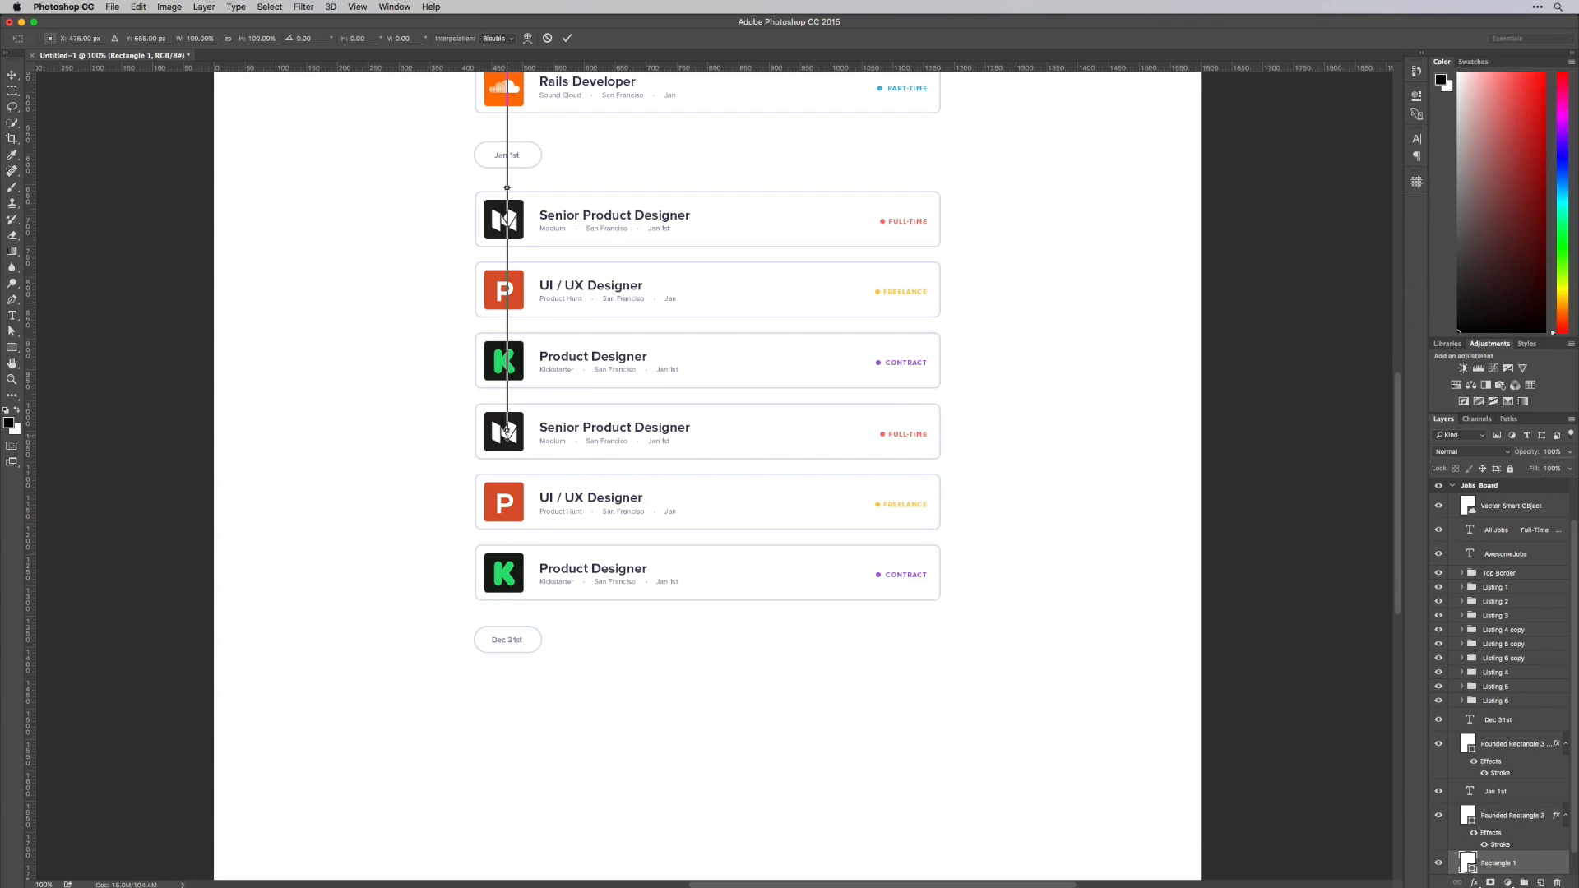
left_click_drag(507, 431, 515, 639)
key("Return")
left_click_drag(520, 639, 520, 643)
left_click(1480, 486)
key("m")
scroll(485, 247, "up", 3)
left_click_drag(485, 216, 521, 690)
key("shift+super+d")
left_click_drag(673, 510, 690, 724)
key("v")
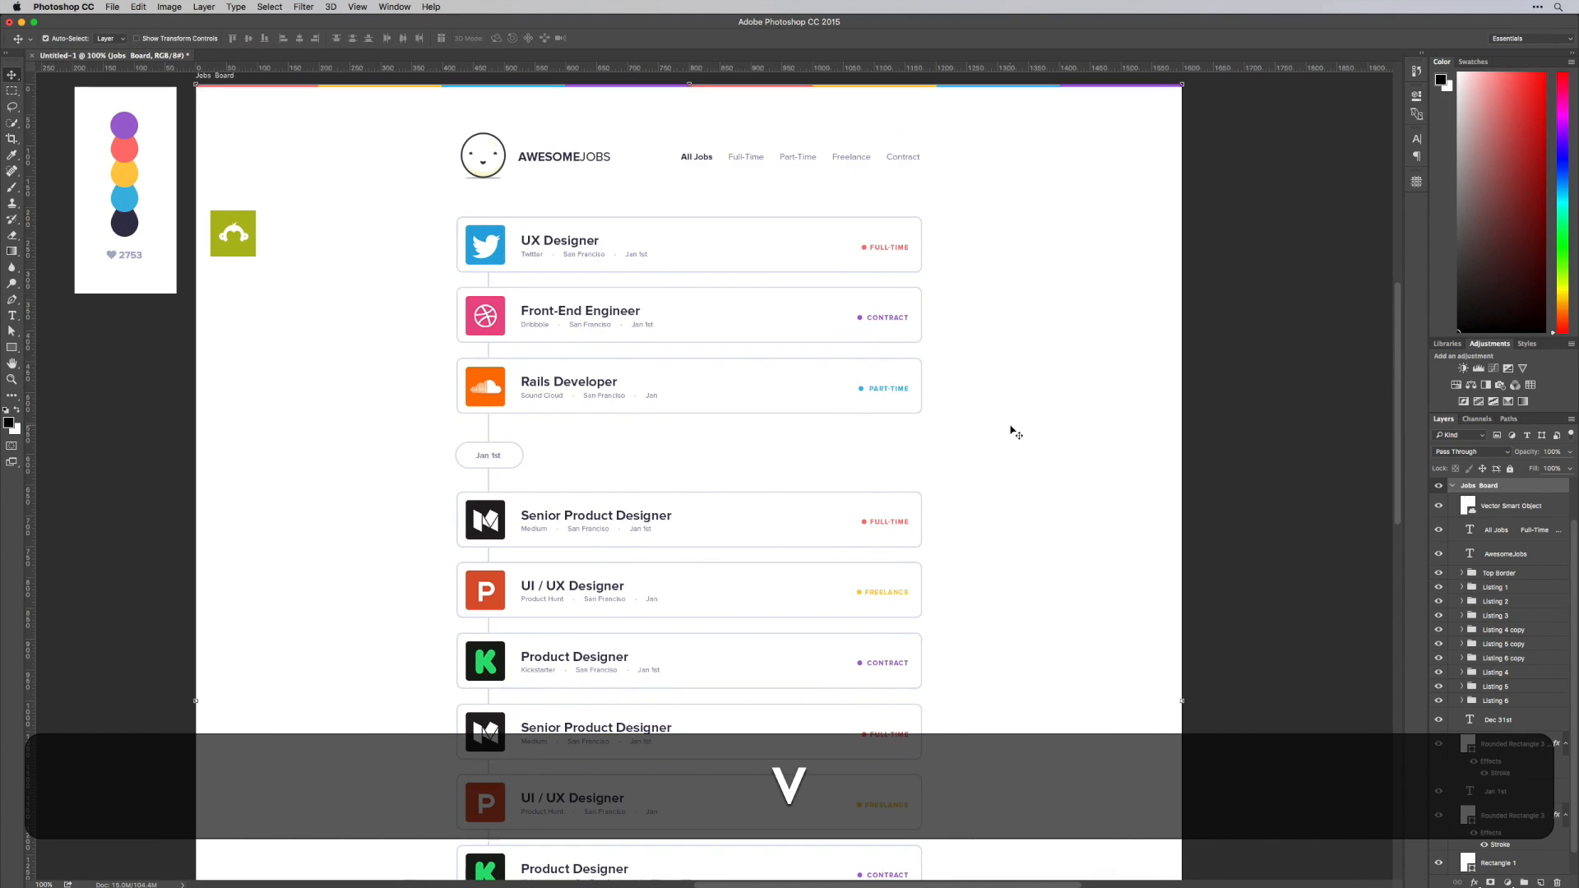
Replace the Medium logo on the duplicated Senior Product Designer card with the green survey_monkey logo, clipped and fitted to the logo tile
left_click_drag(1047, 472, 978, 395)
left_click_drag(152, 139, 334, 641)
left_click(417, 640)
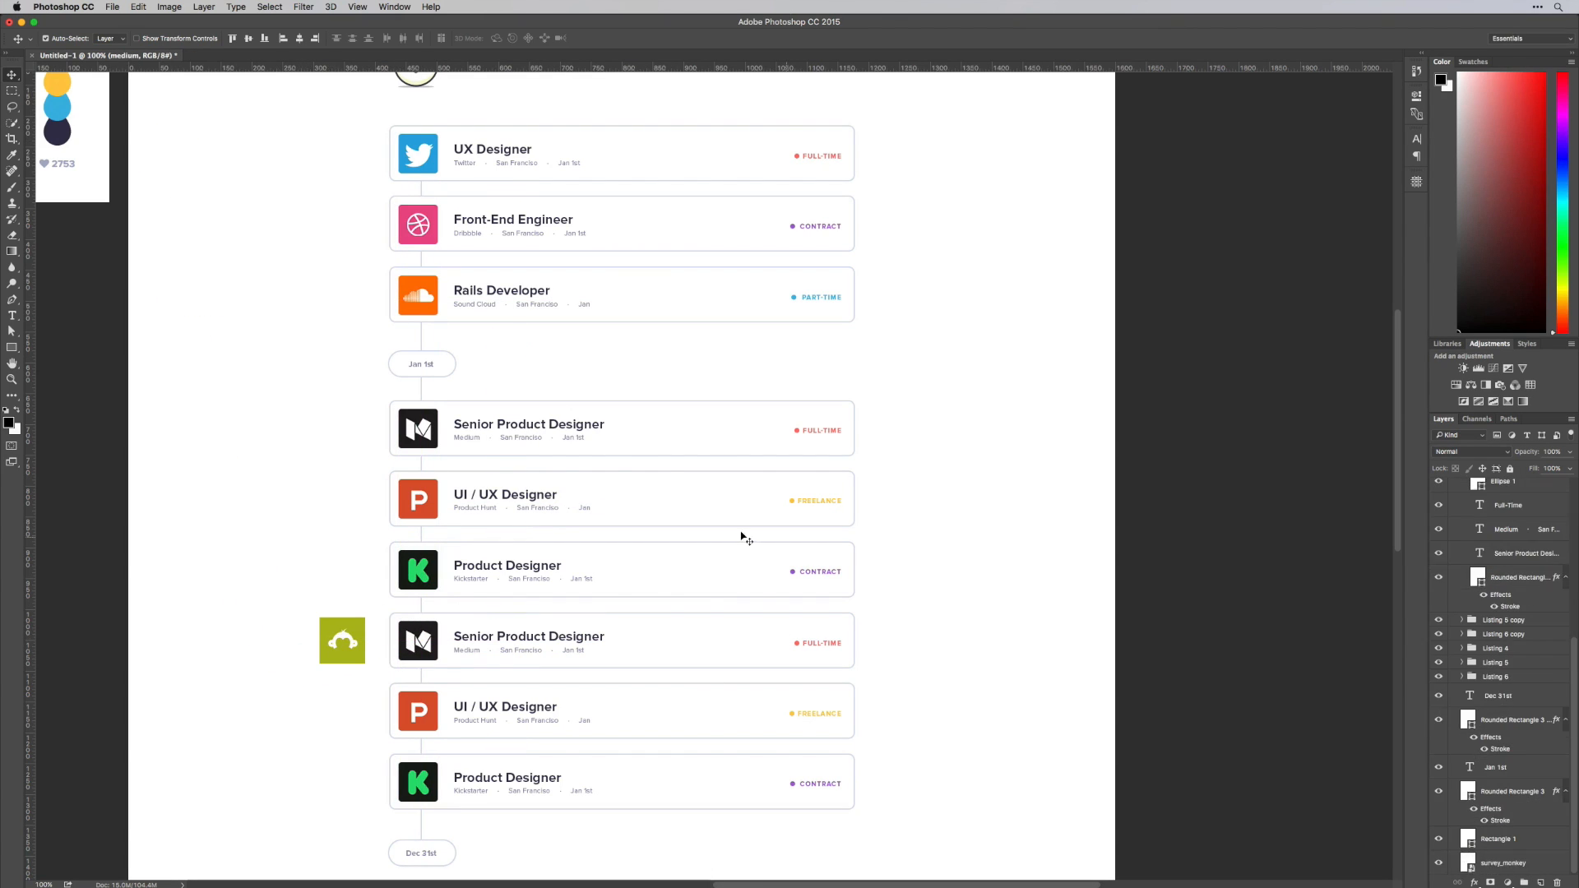
left_click_drag(1503, 862, 1521, 502)
key("BackSpace")
key("super+t")
left_click_drag(338, 634, 413, 633)
key("Return")
left_click(416, 628, "shift")
Change the duplicated card's title to Python Developer and its company name to Survey Monkey
key("t")
left_click(511, 638)
key("super+a")
type("Python Developer")
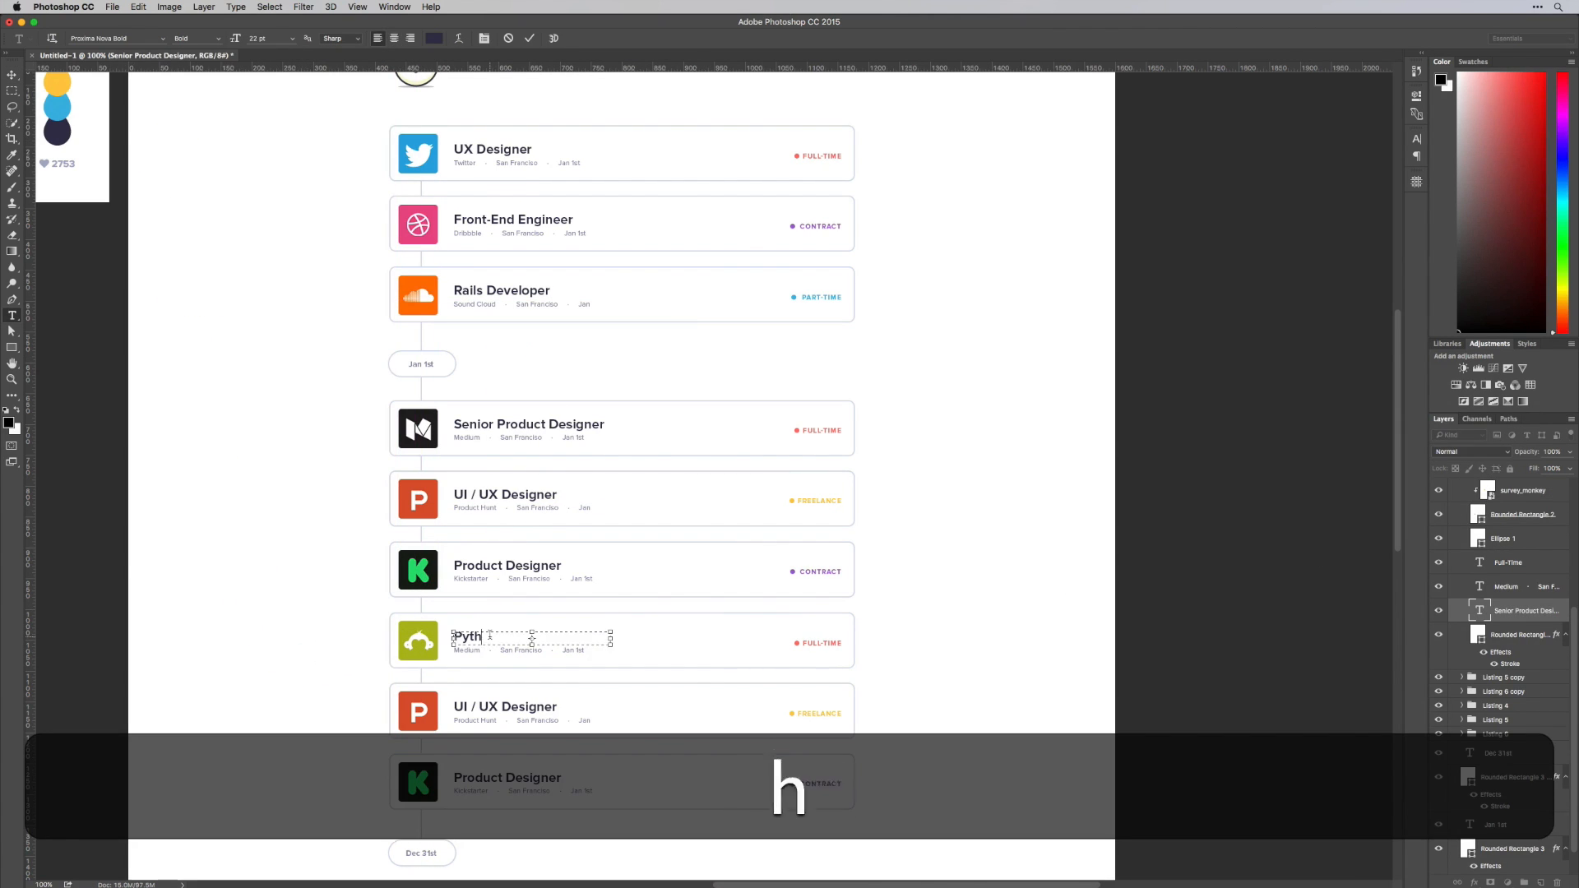
key("super+Return")
double_click(467, 650)
type("Survey Monkeyv")
Collapse the Listing 5 copy and Listing 4 copy layer groups
left_click(418, 712)
left_click_drag(582, 787, 558, 758)
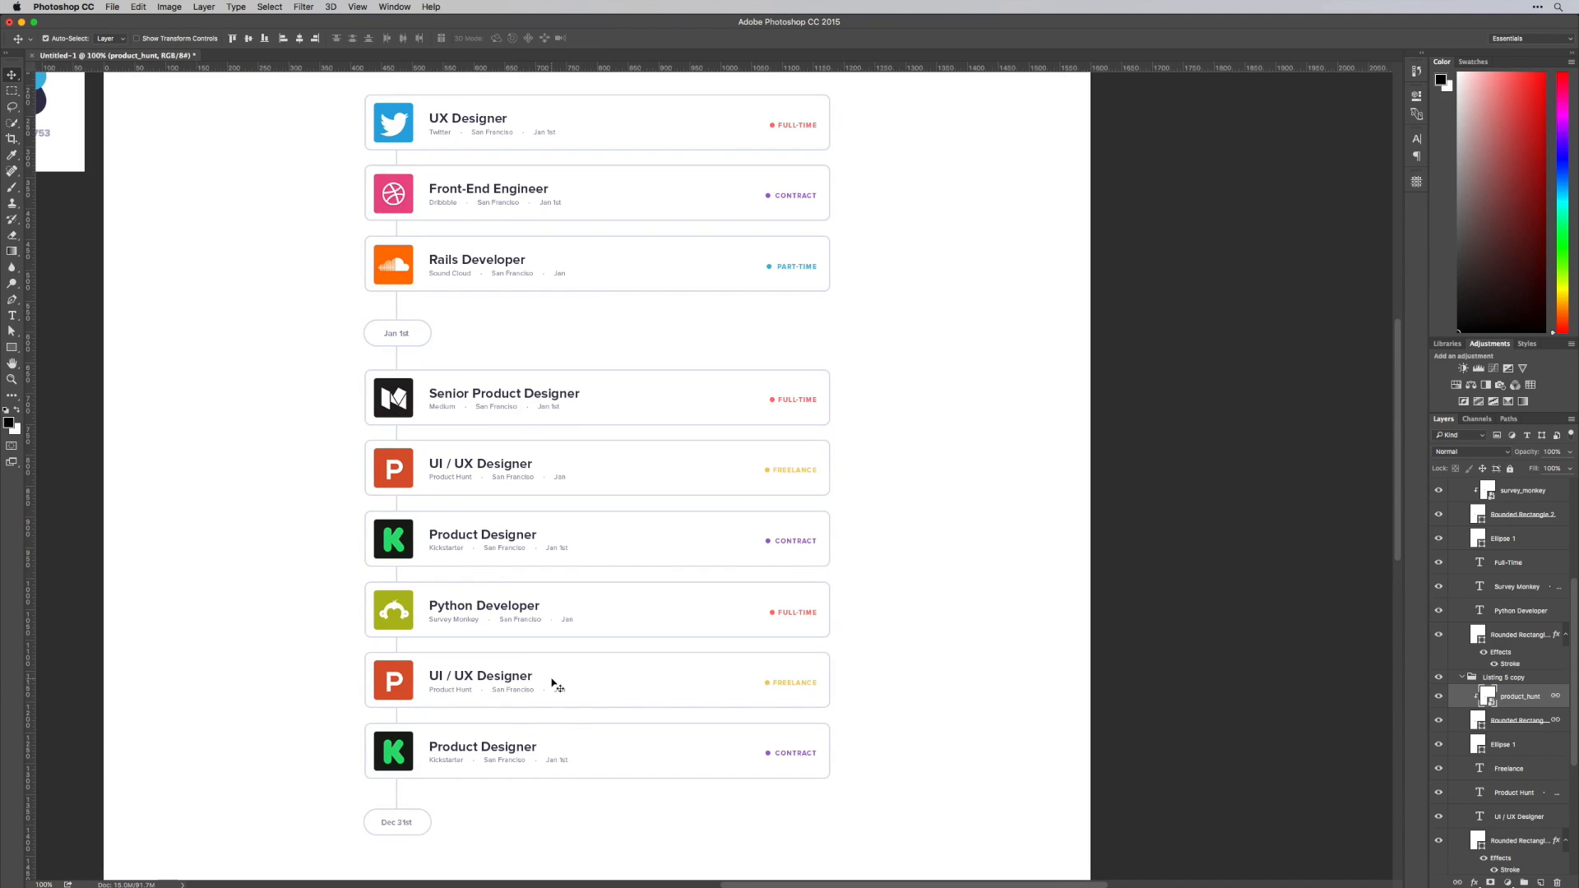
left_click(1462, 678)
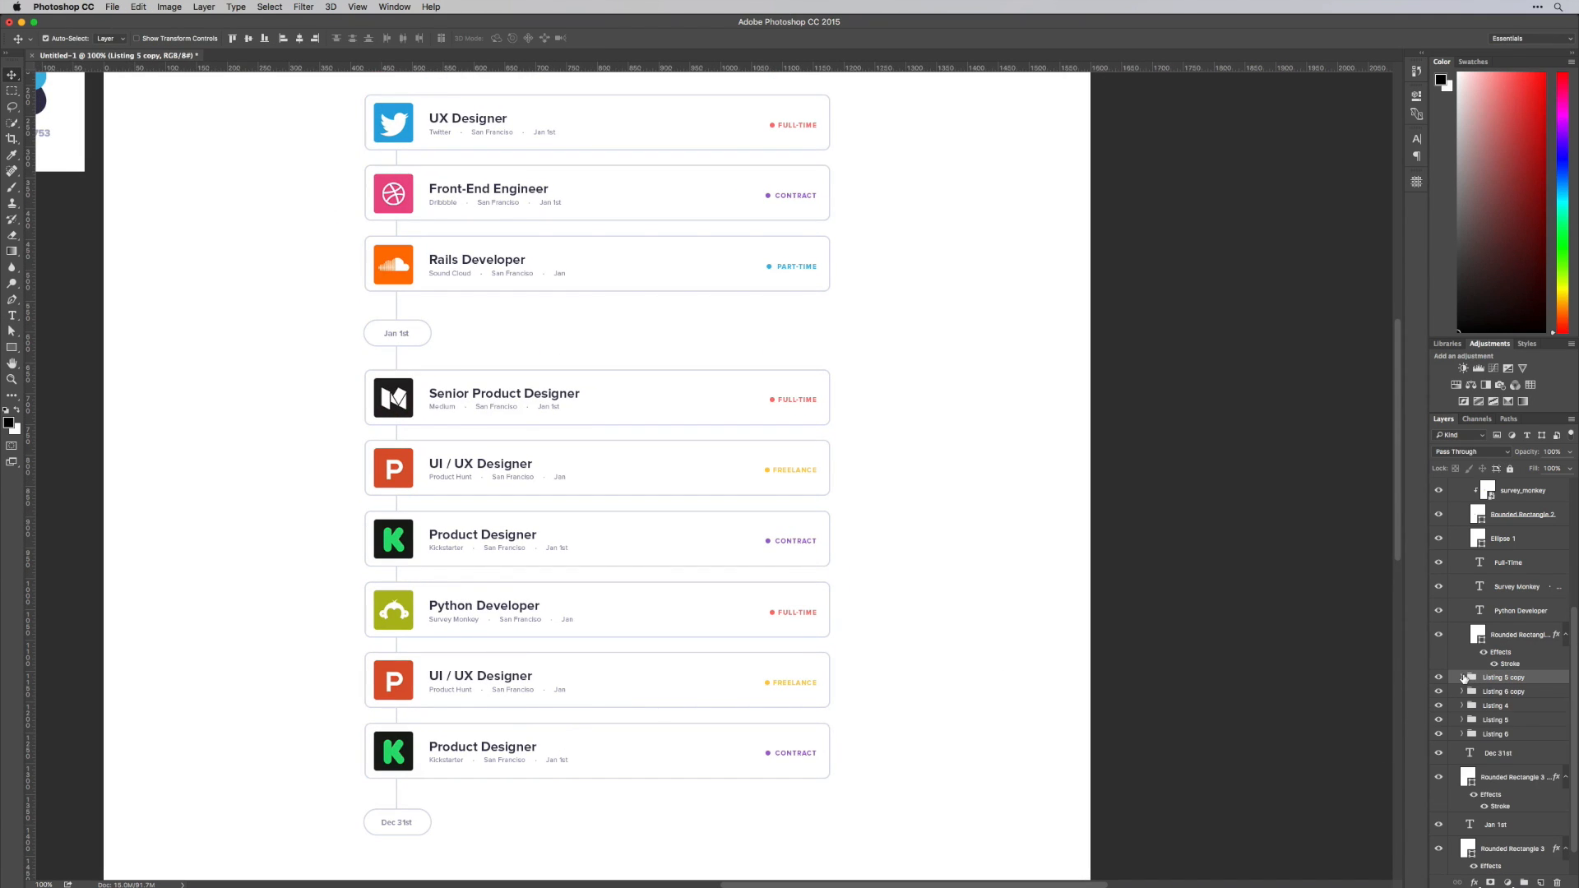
scroll(1471, 681, "up", 5)
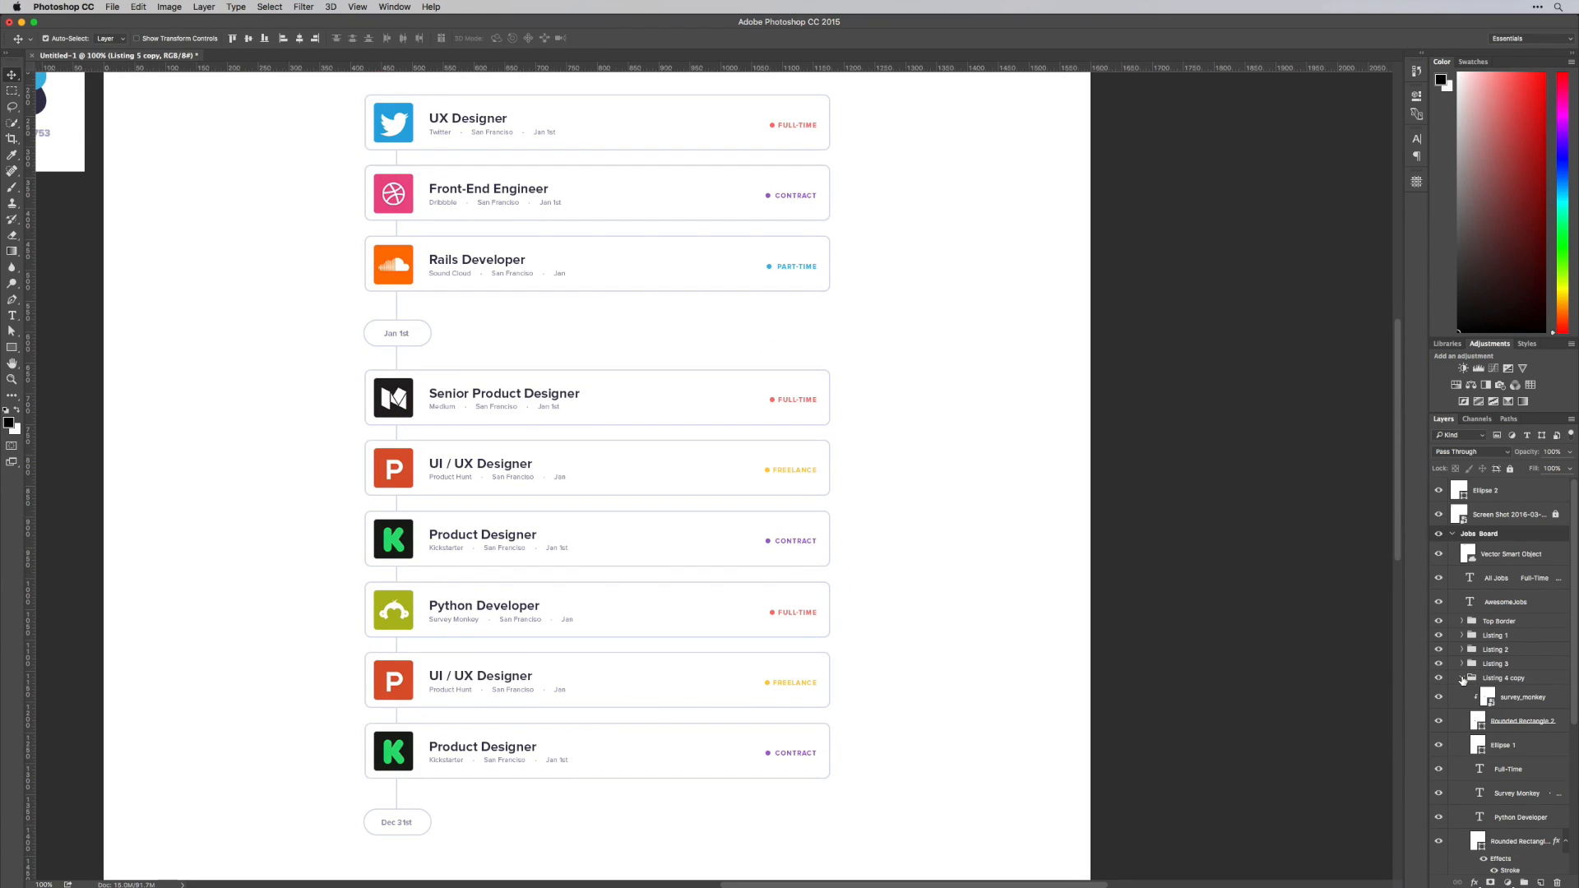
left_click(1463, 677)
Nudge the smiley logo, the AwesomeJobs text and the navigation menu slightly upward together
scroll(933, 416, "up", 5)
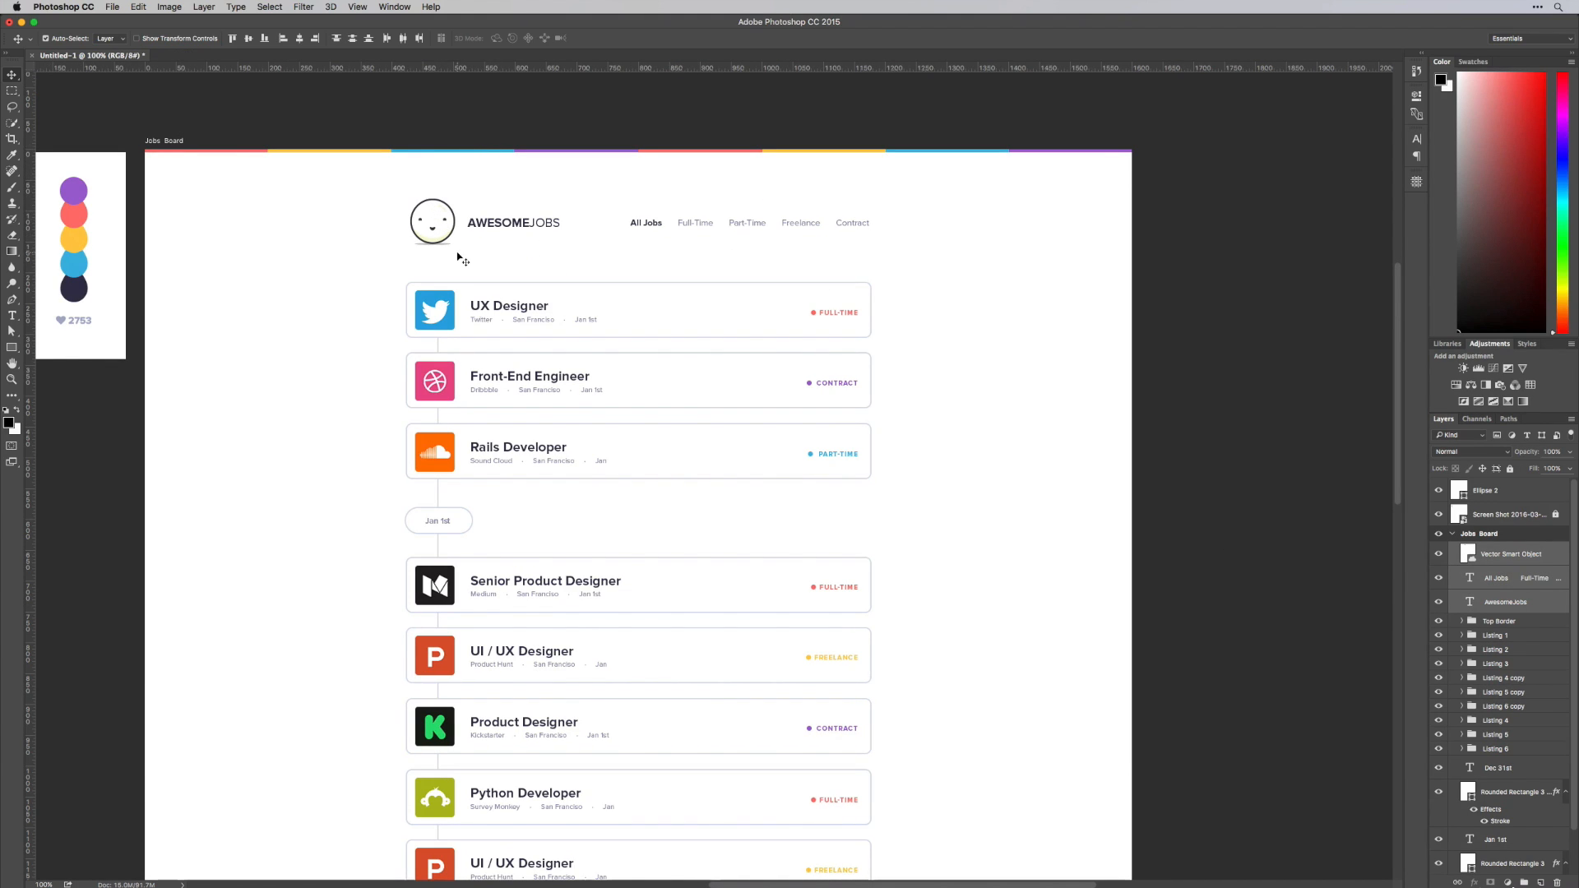
key("Up")
key("Up")
key("Up")
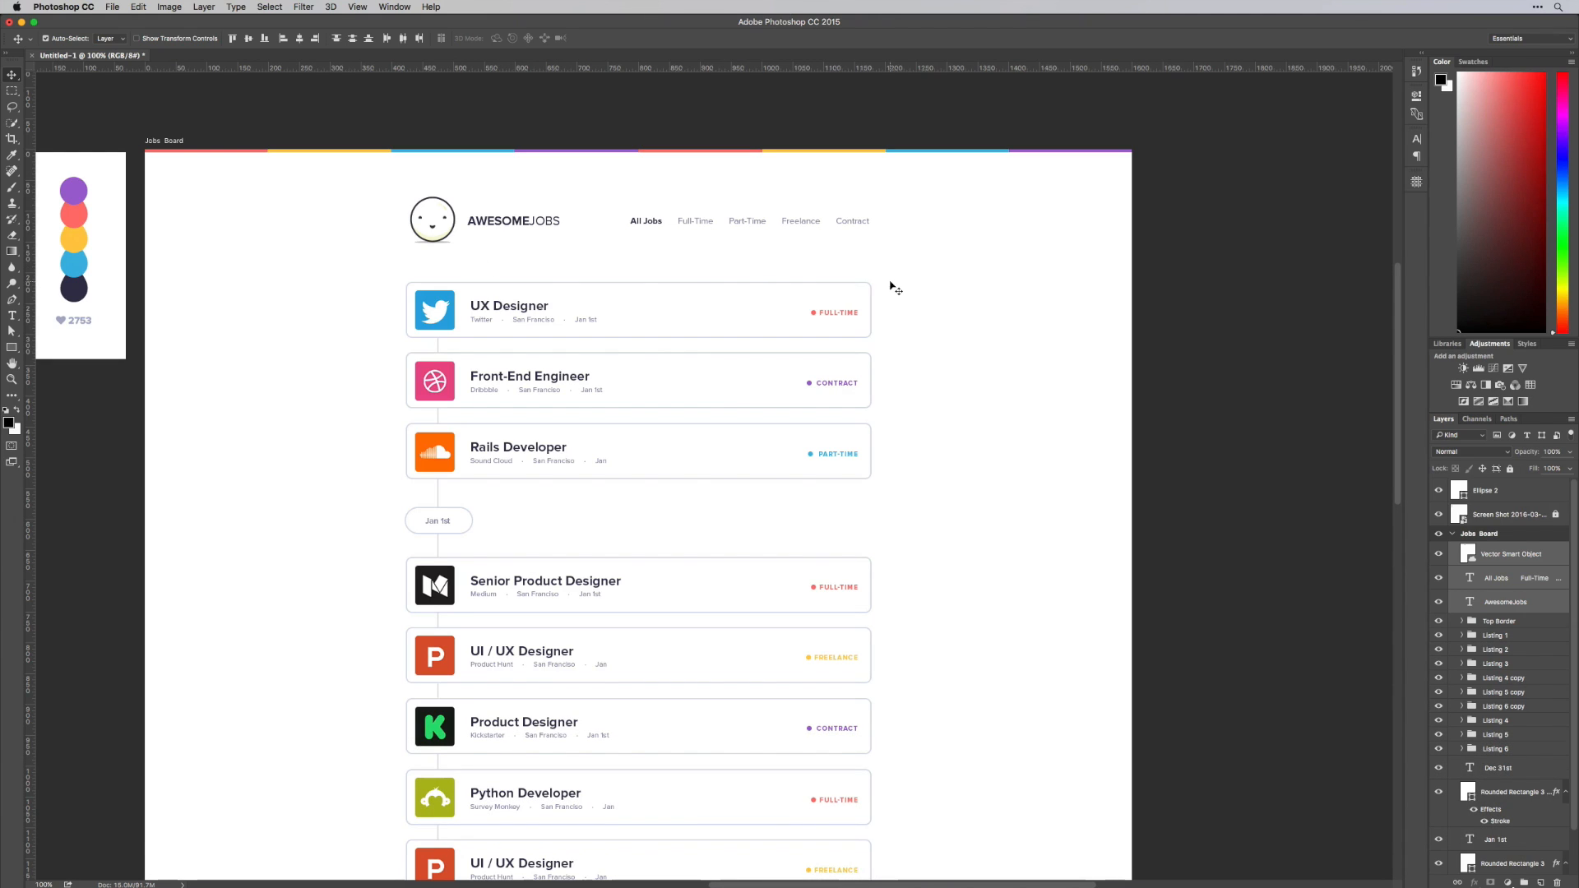
scroll(890, 286, "down", 3)
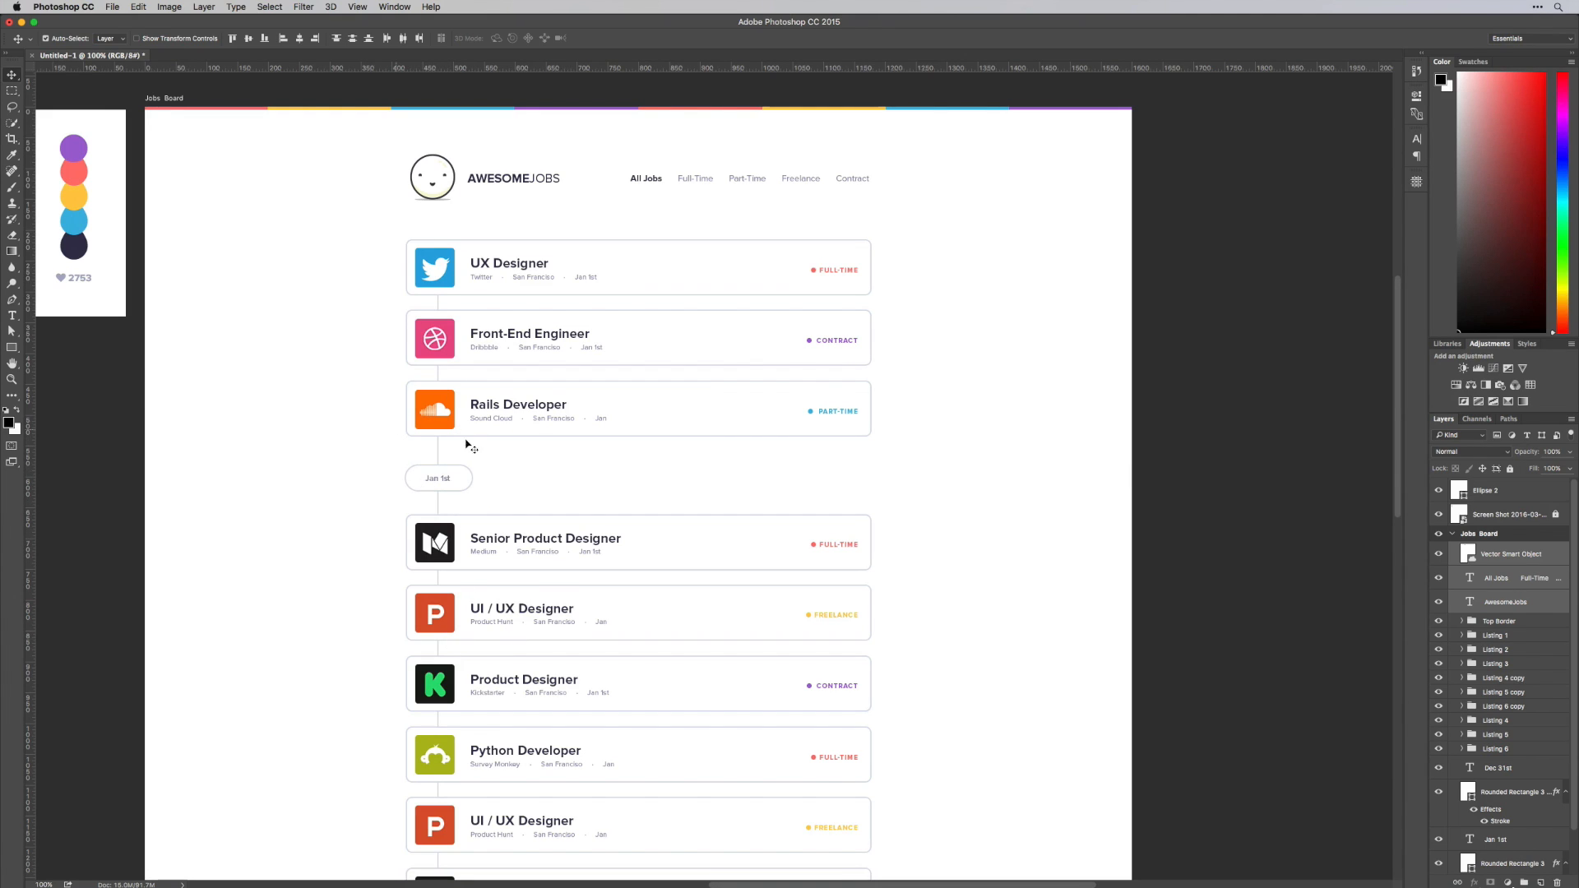
scroll(708, 599, "down", 5)
scroll(705, 598, "down", 8)
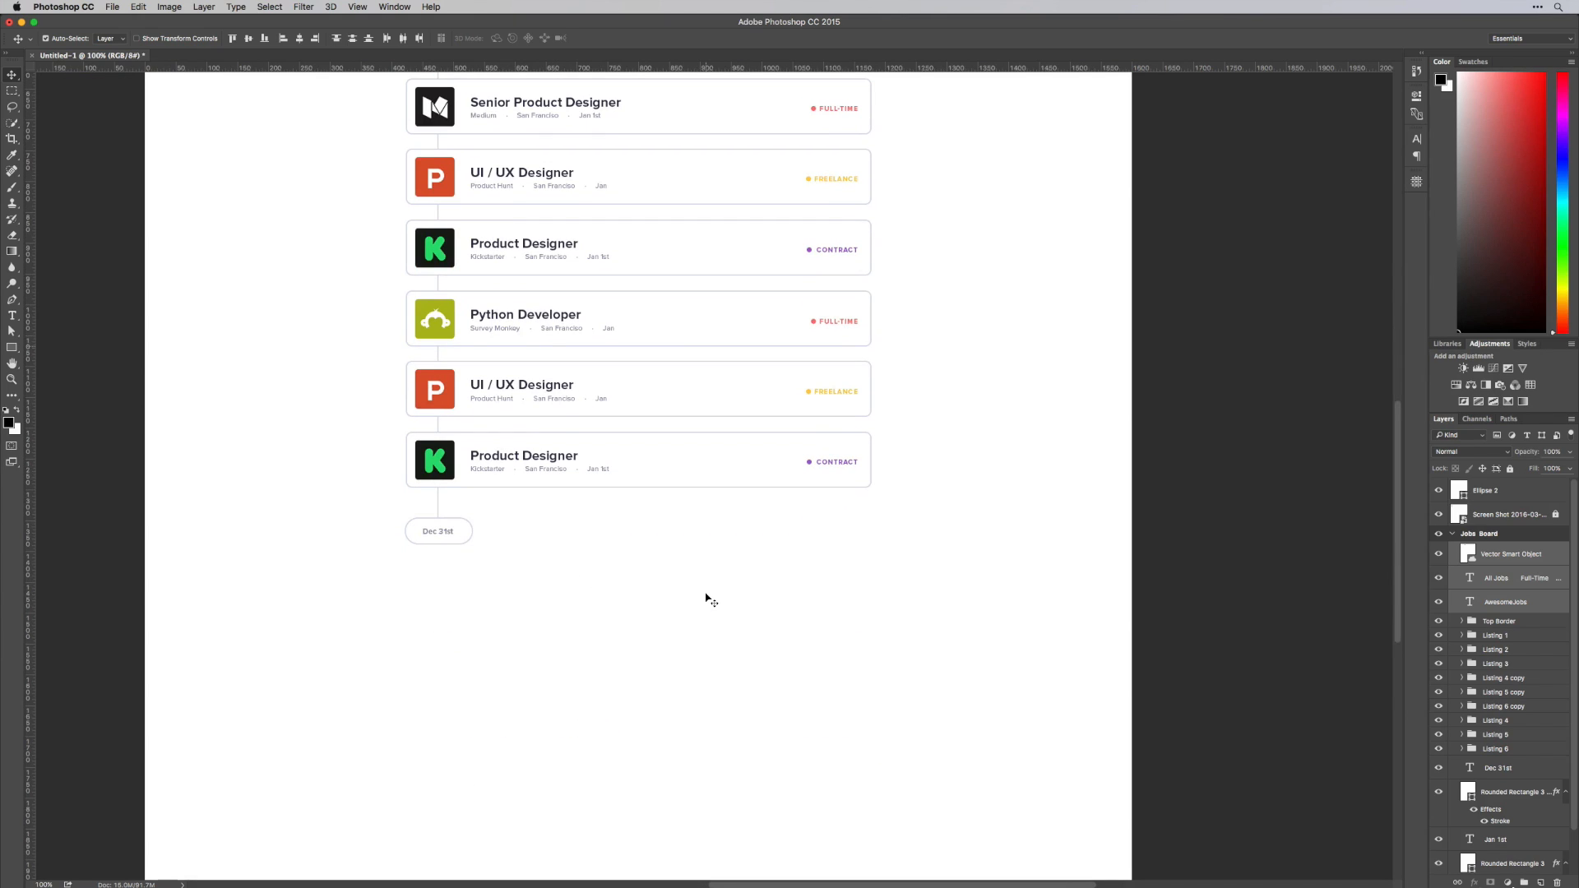
left_click(1508, 754)
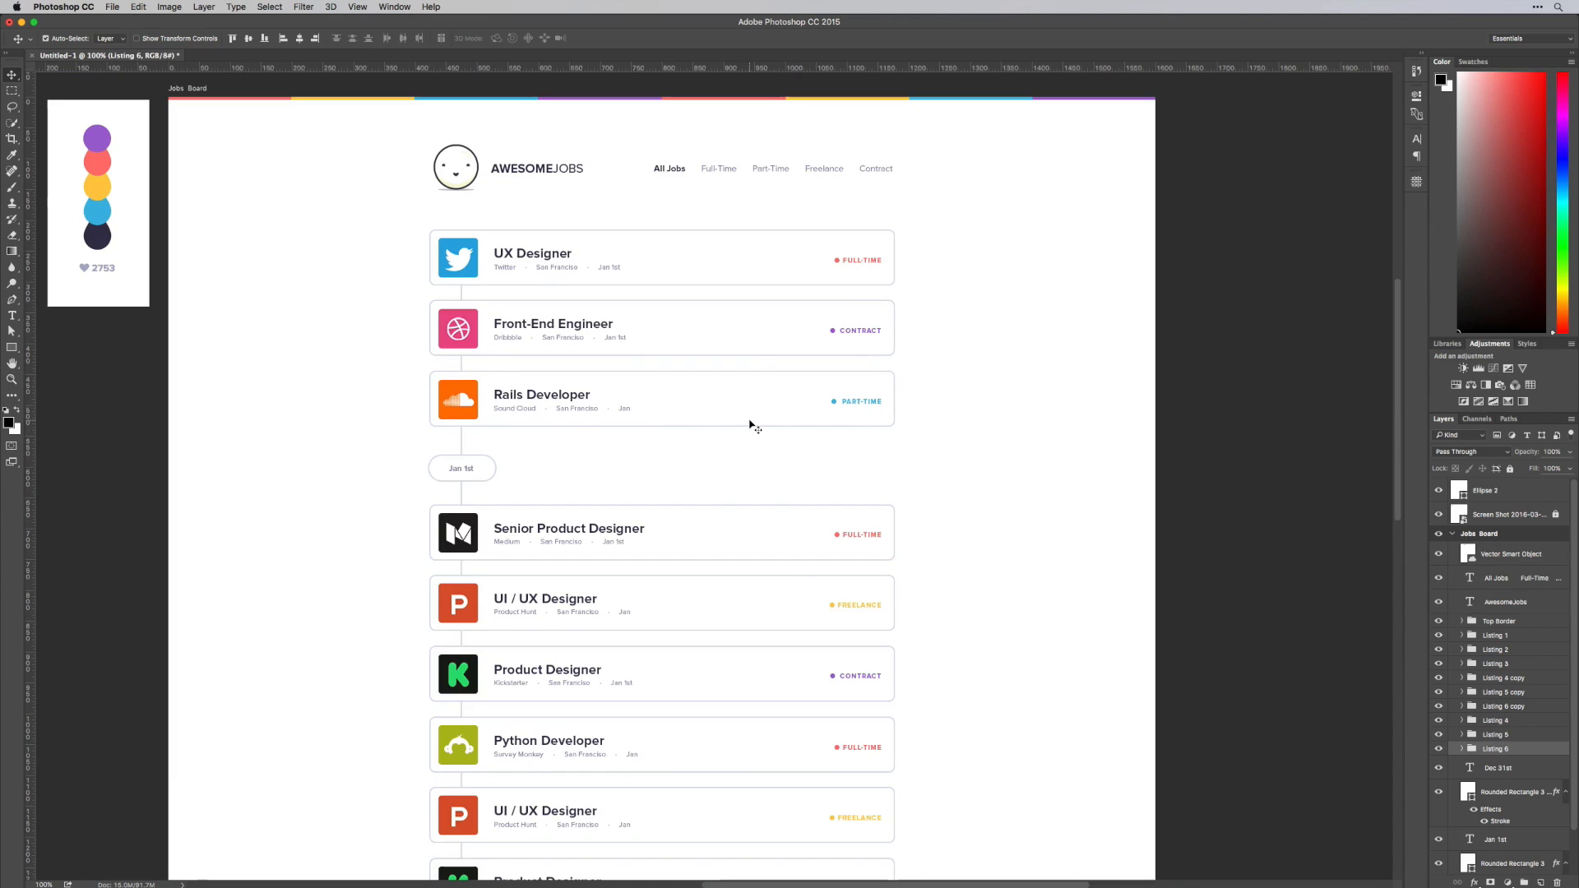
scroll(757, 441, "down", 10)
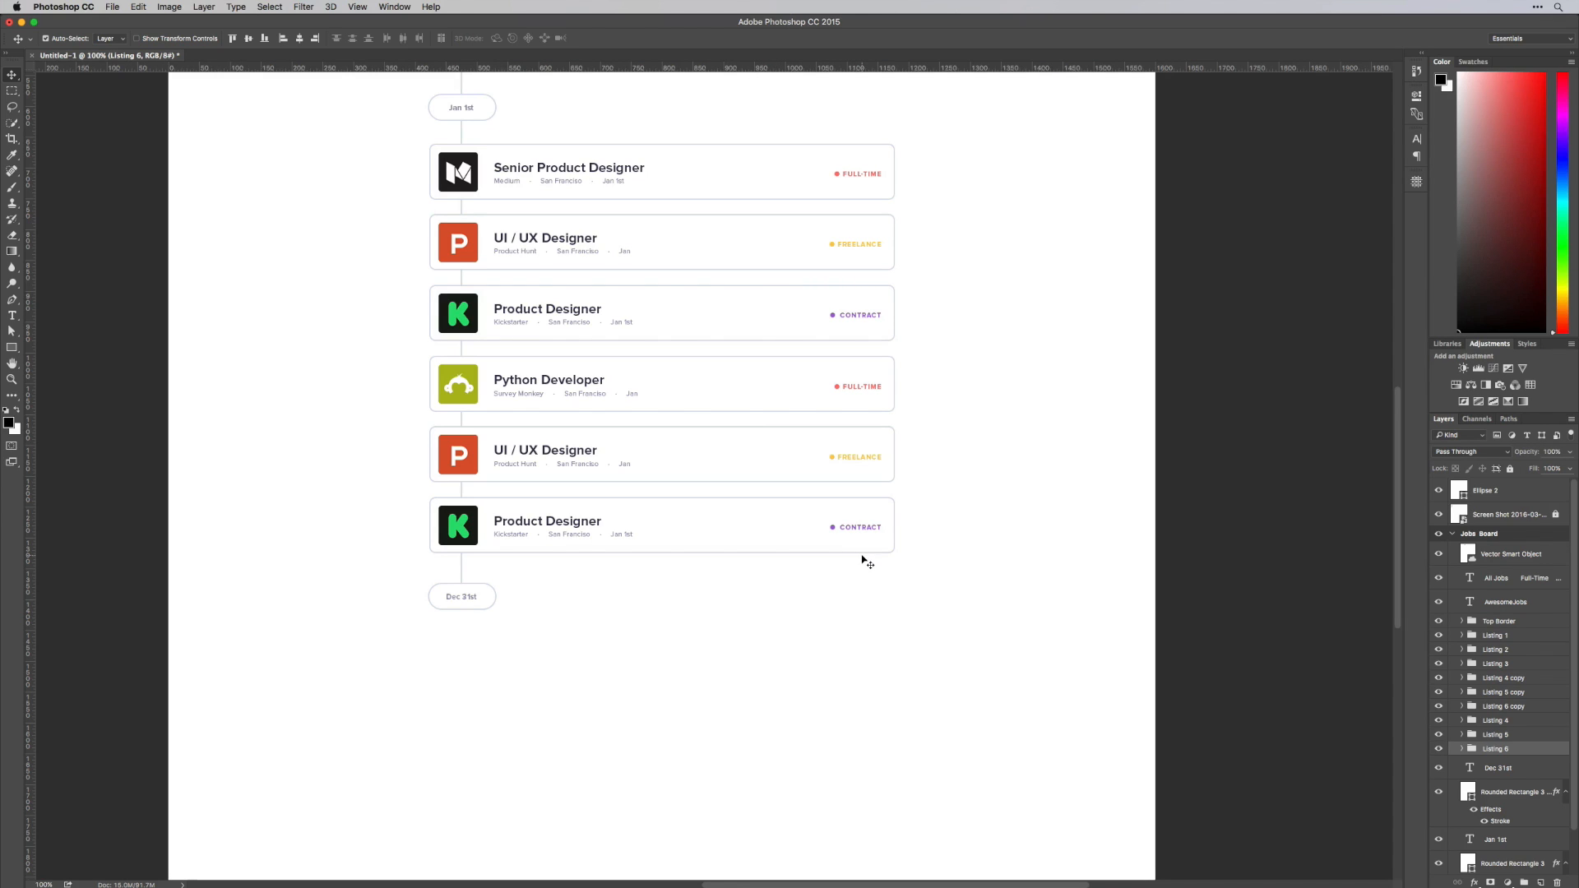
Duplicate the Dec 31st pill with its label below the cards, delete the copied timeline line, and enlarge the copy slightly
left_click(469, 597)
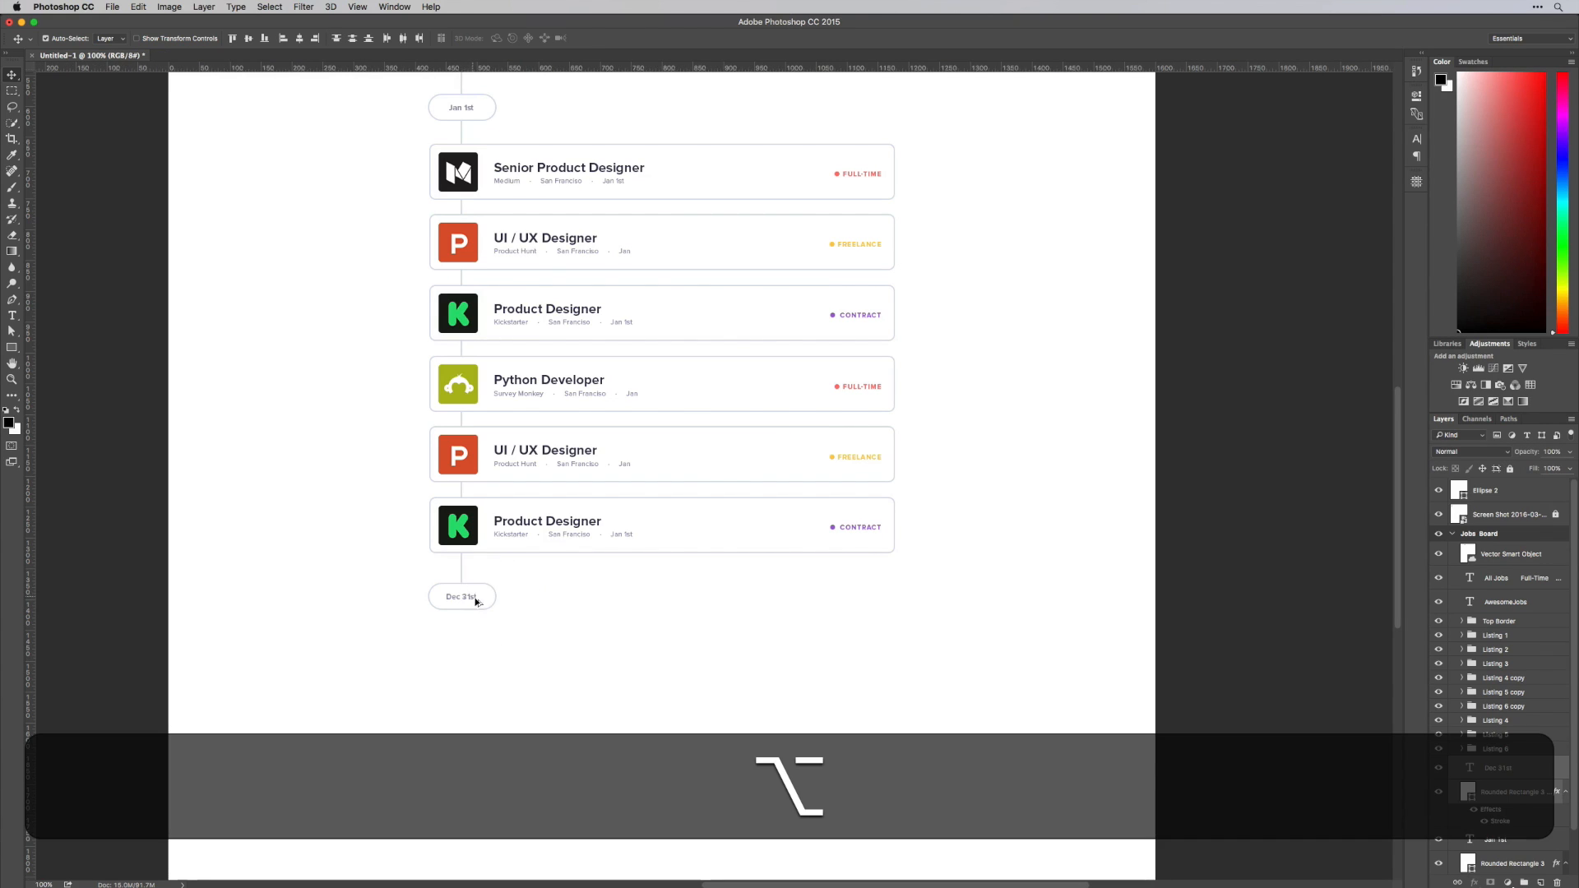
left_click_drag(469, 597, 591, 646)
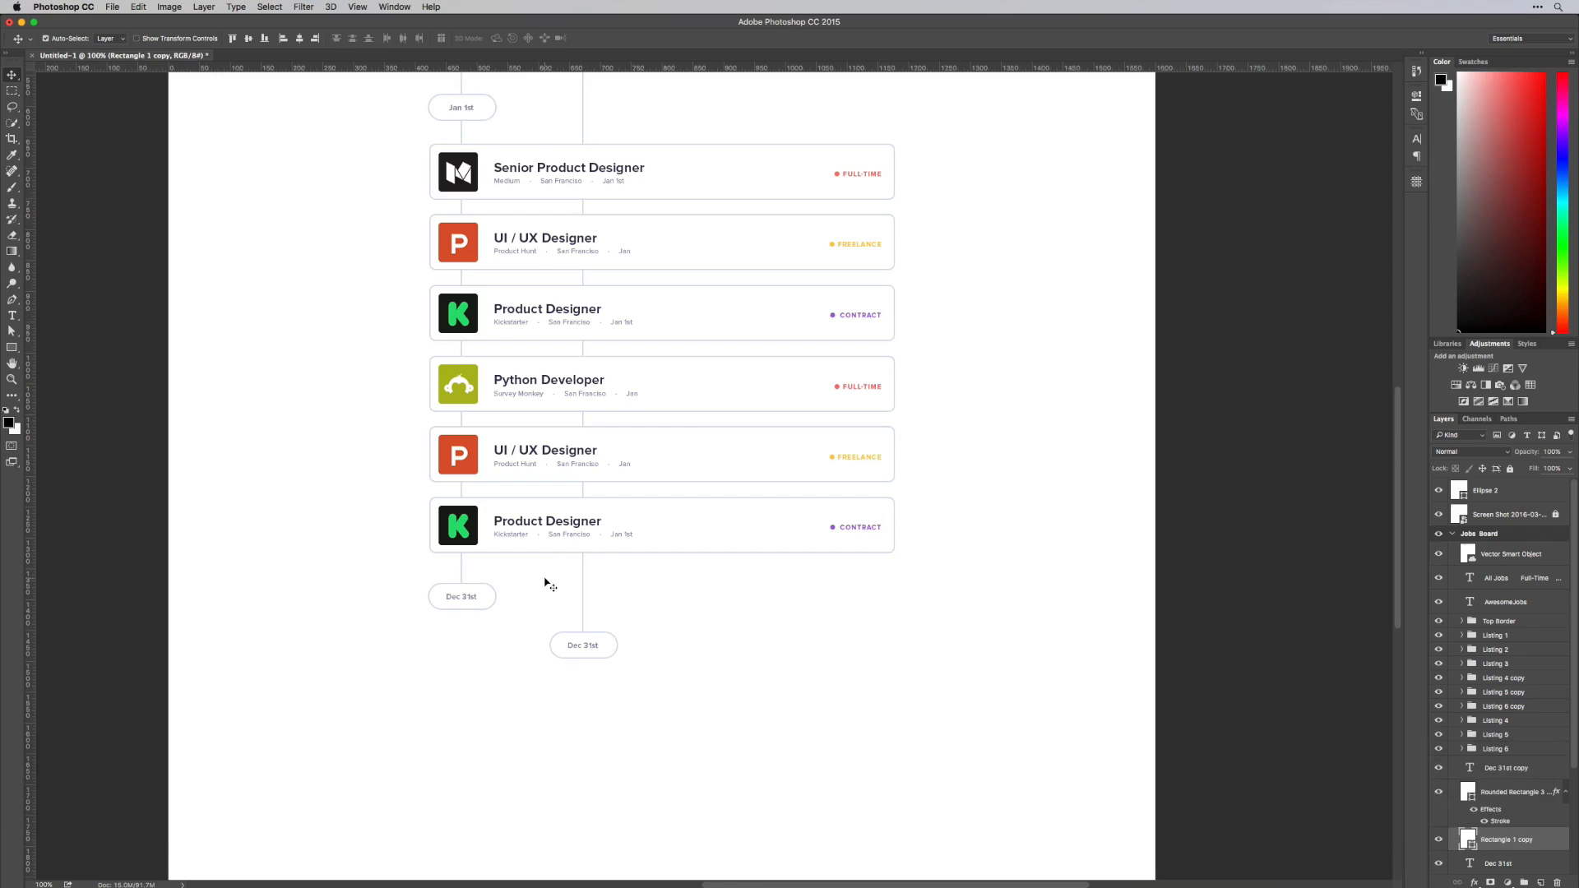
key("BackSpace")
key("super+t")
mouse_move(617, 659)
left_mouse_down()
mouse_move(670, 676)
mouse_move(642, 670)
left_mouse_up()
key("Return")
Replace the enlarged pill's text with Load More
double_click(611, 650)
key("super+a")
key("shift+super+l")
type("Load More")
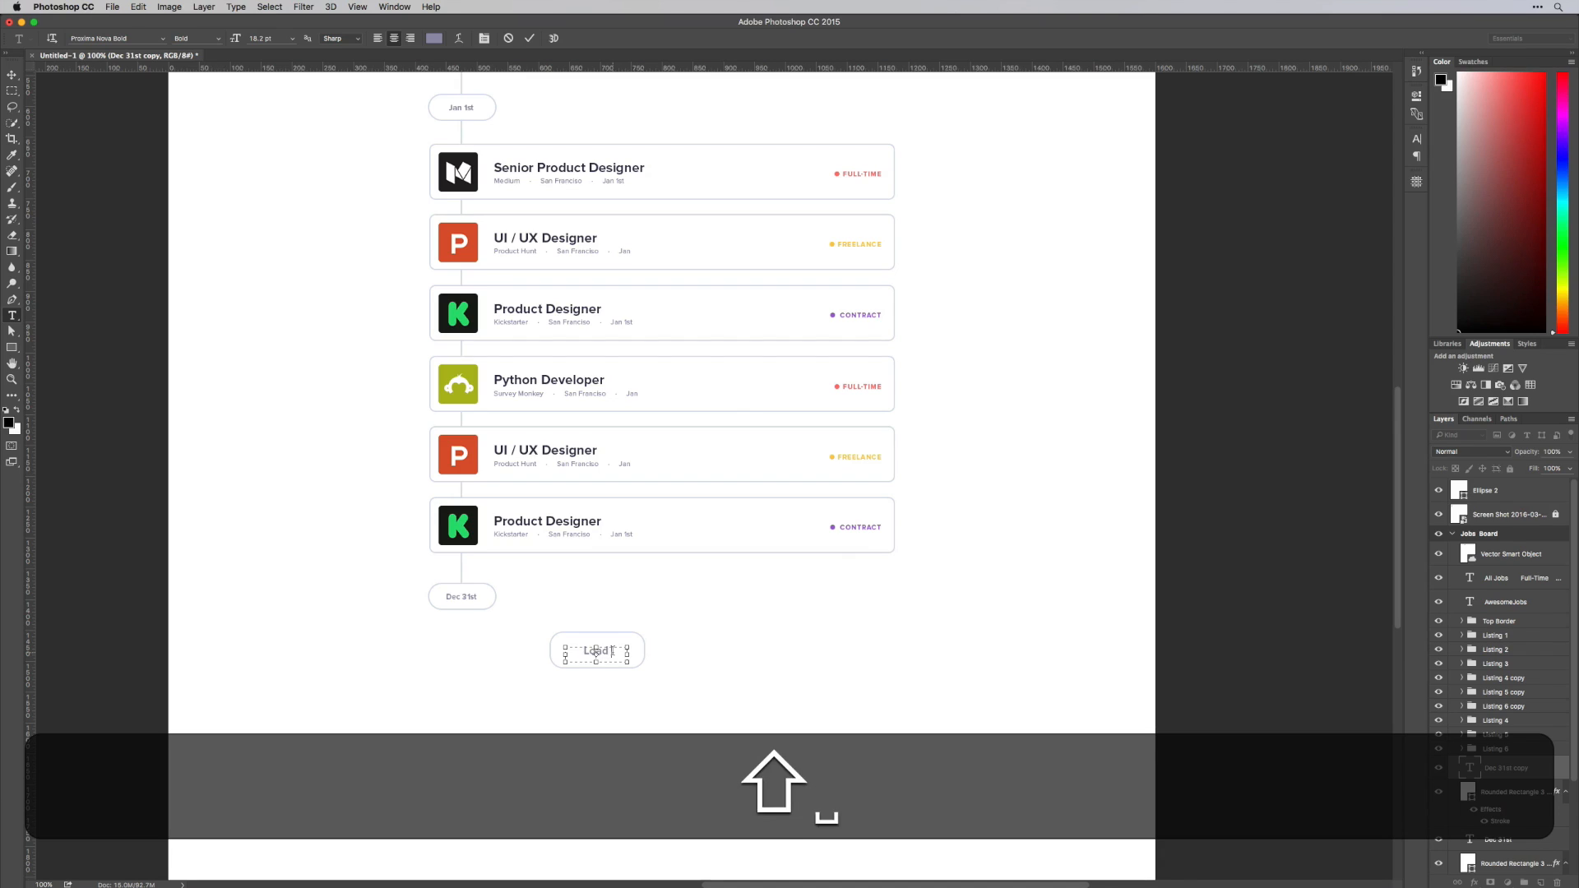
key("super+Return")
Set the corner radius of the Load More button shape to 28 px on all corners
left_click_drag(707, 526, 720, 555)
key("v")
left_click(654, 687)
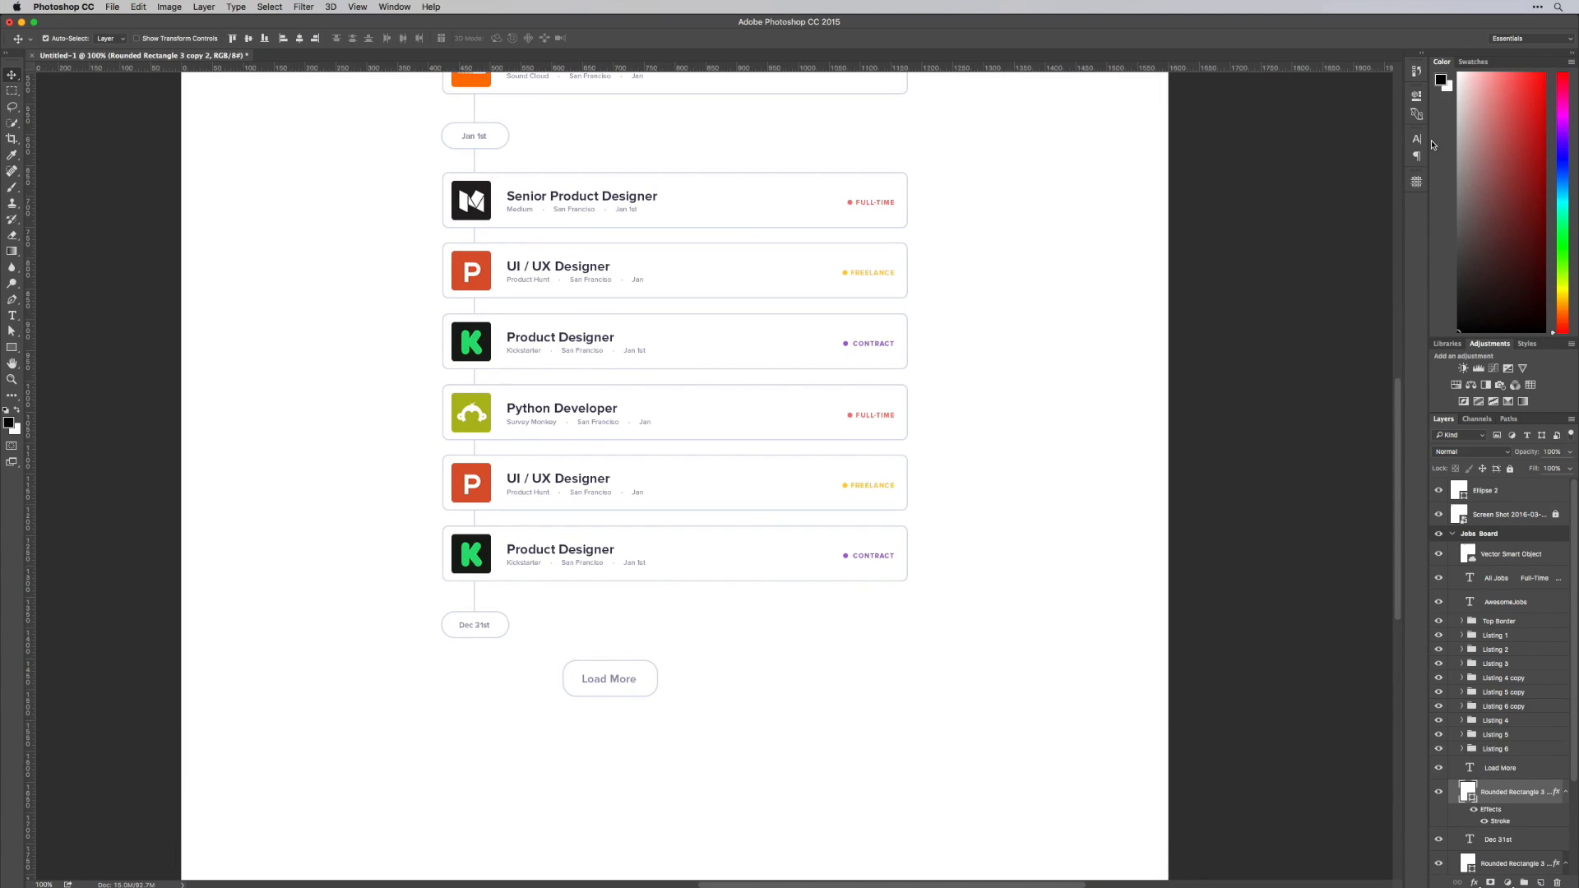
left_click(1420, 98)
left_click_drag(1227, 211, 1233, 212)
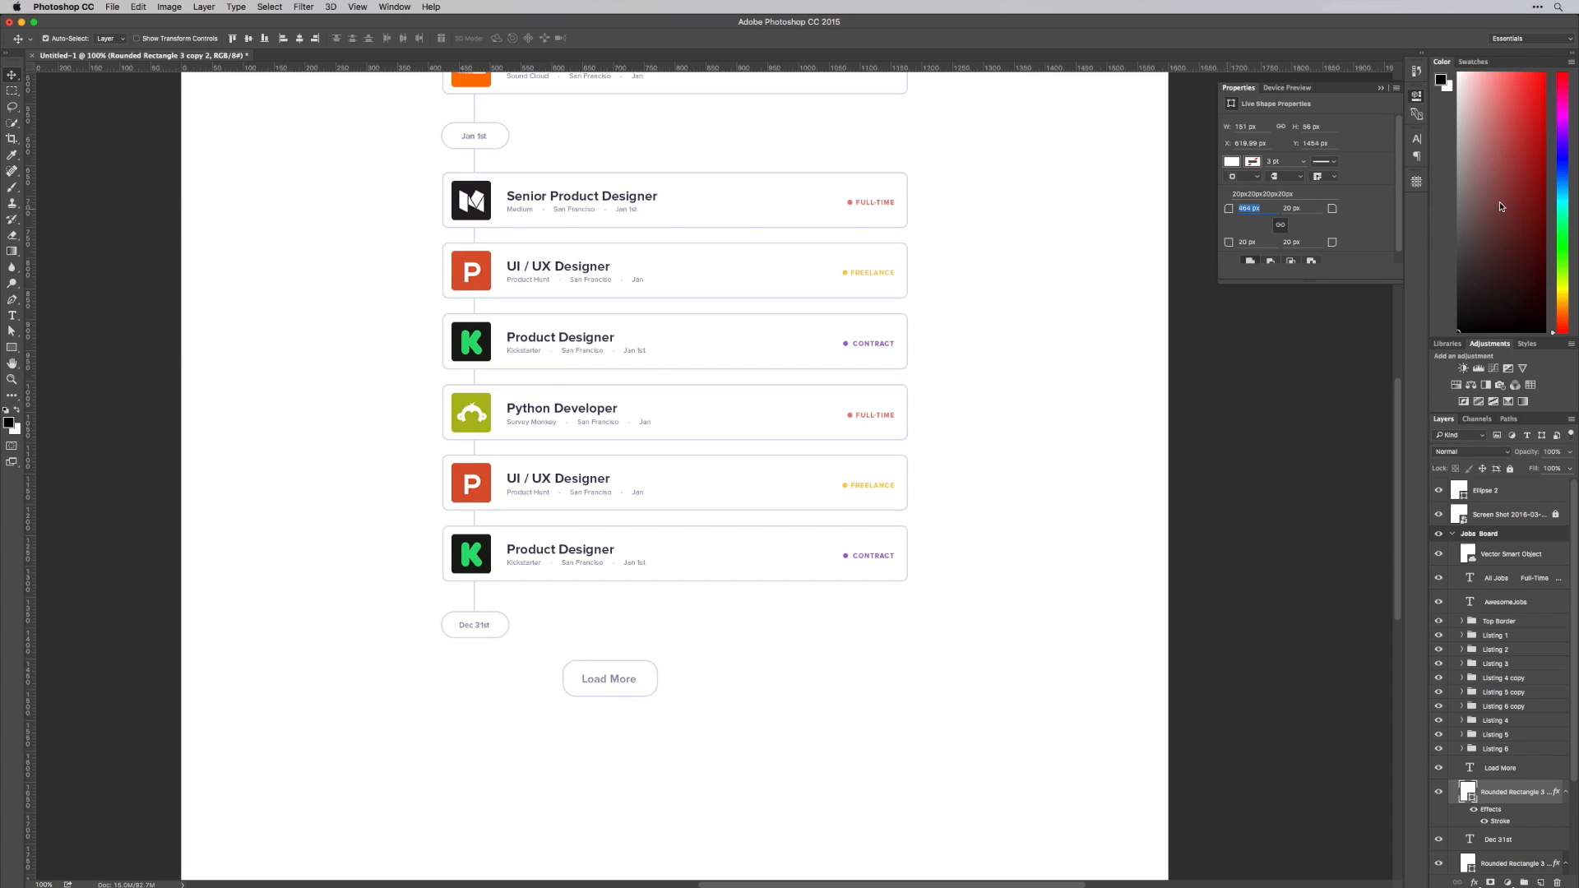
Widen the Load More button to 204 px and centre it with its text beneath the listing cards
mouse_move(670, 707)
left_mouse_down()
mouse_move(623, 677)
mouse_move(674, 680)
mouse_move(616, 679)
mouse_move(673, 694)
left_mouse_up()
left_click(661, 686)
left_click(655, 683)
key("super+t")
key("alt+Return")
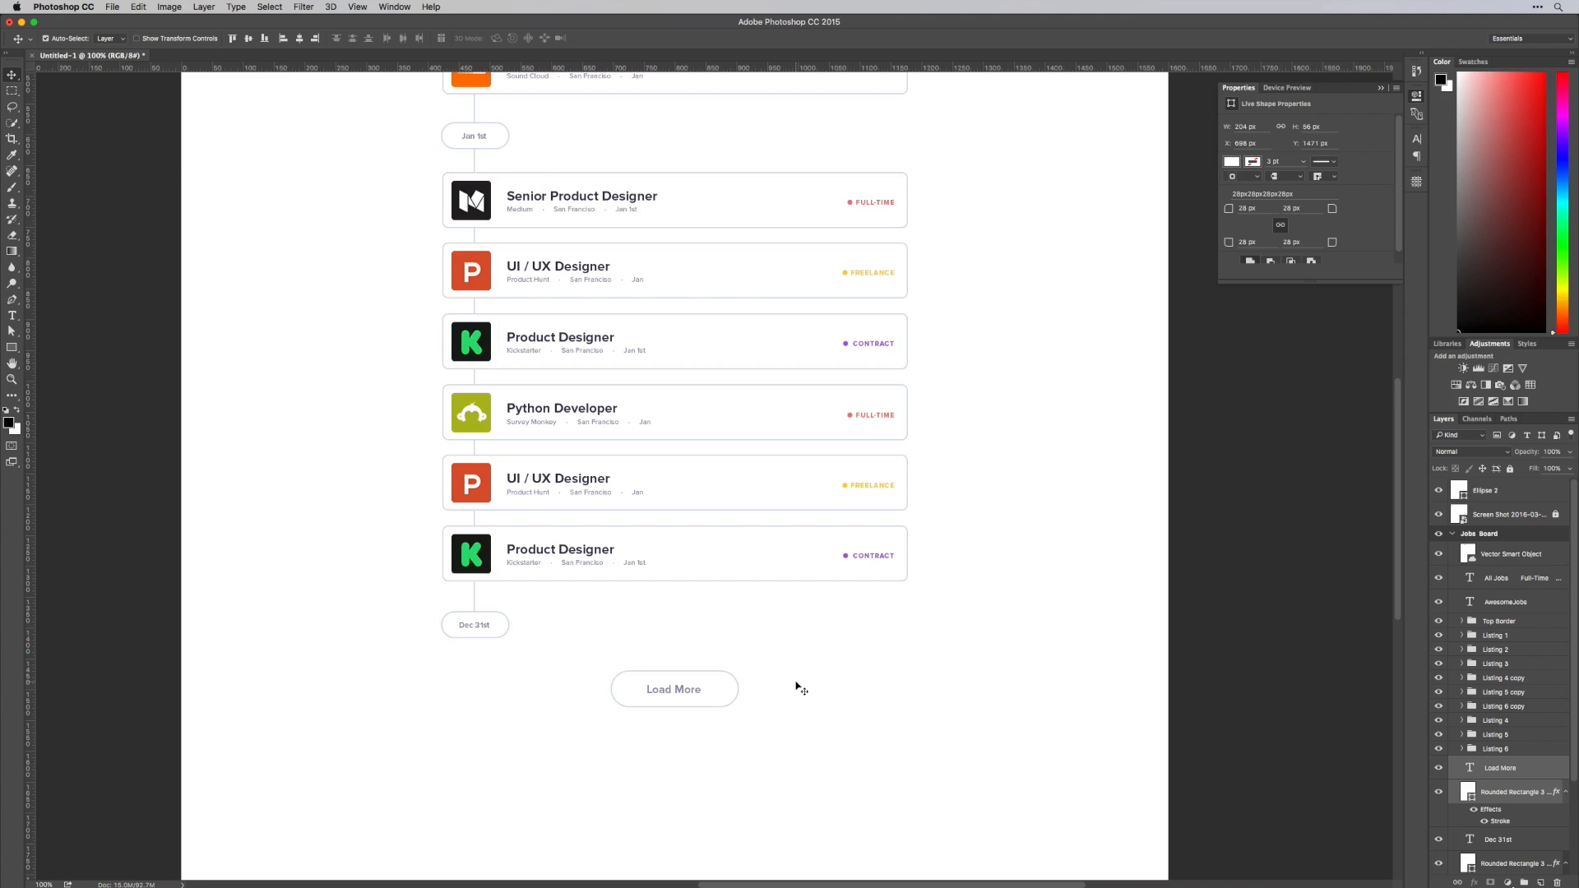
Recolor the Load More text with the purple sampled from the Contract label
key("shift+t")
left_click(673, 688)
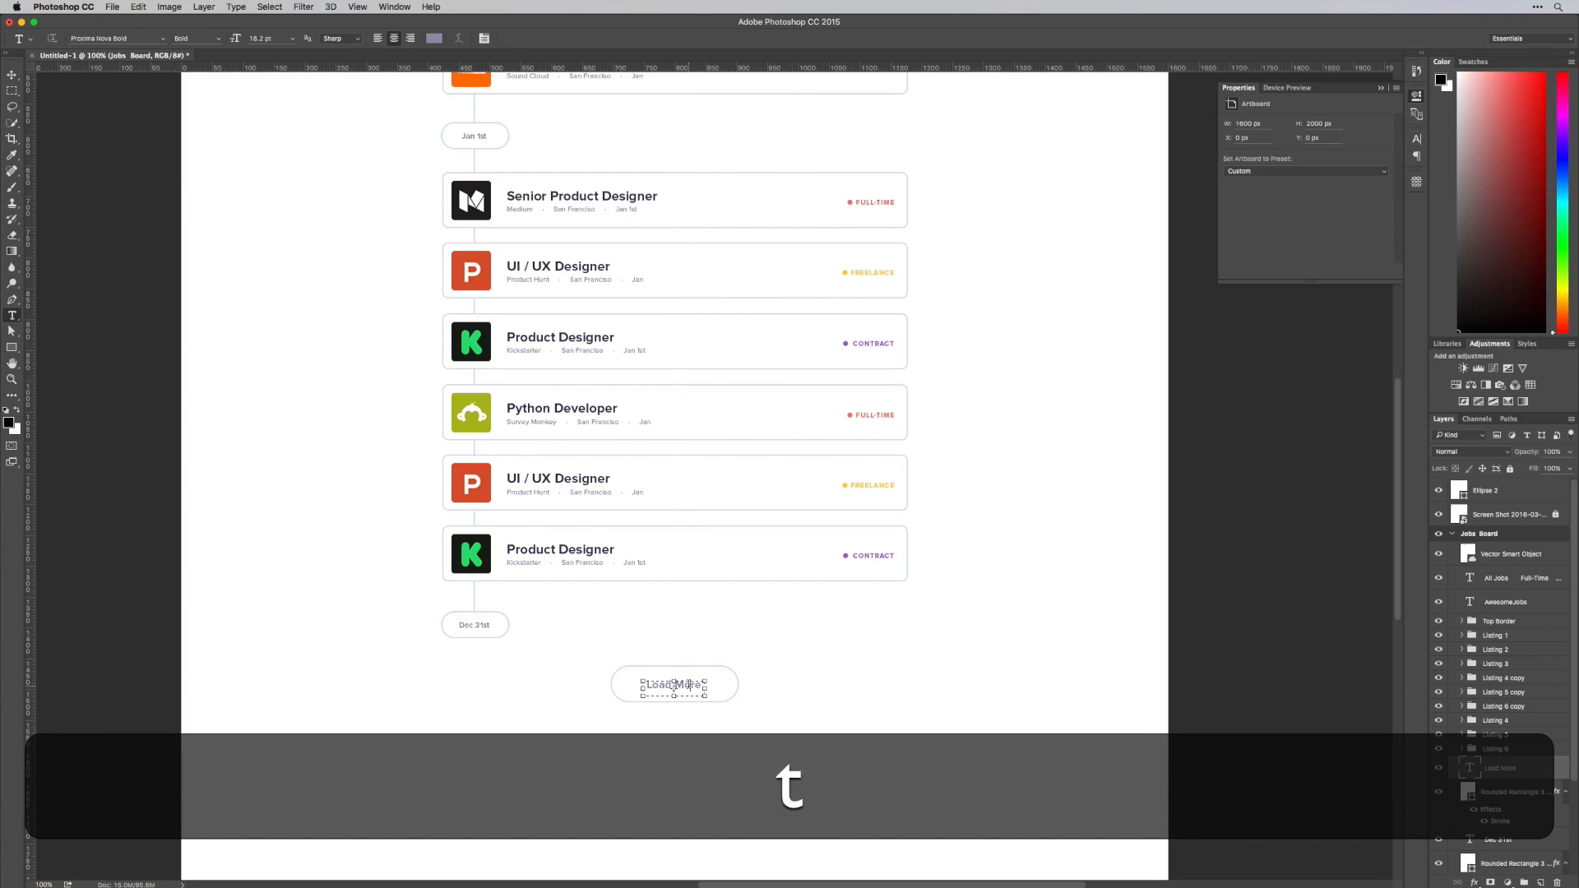
key("super+a")
left_click(436, 39)
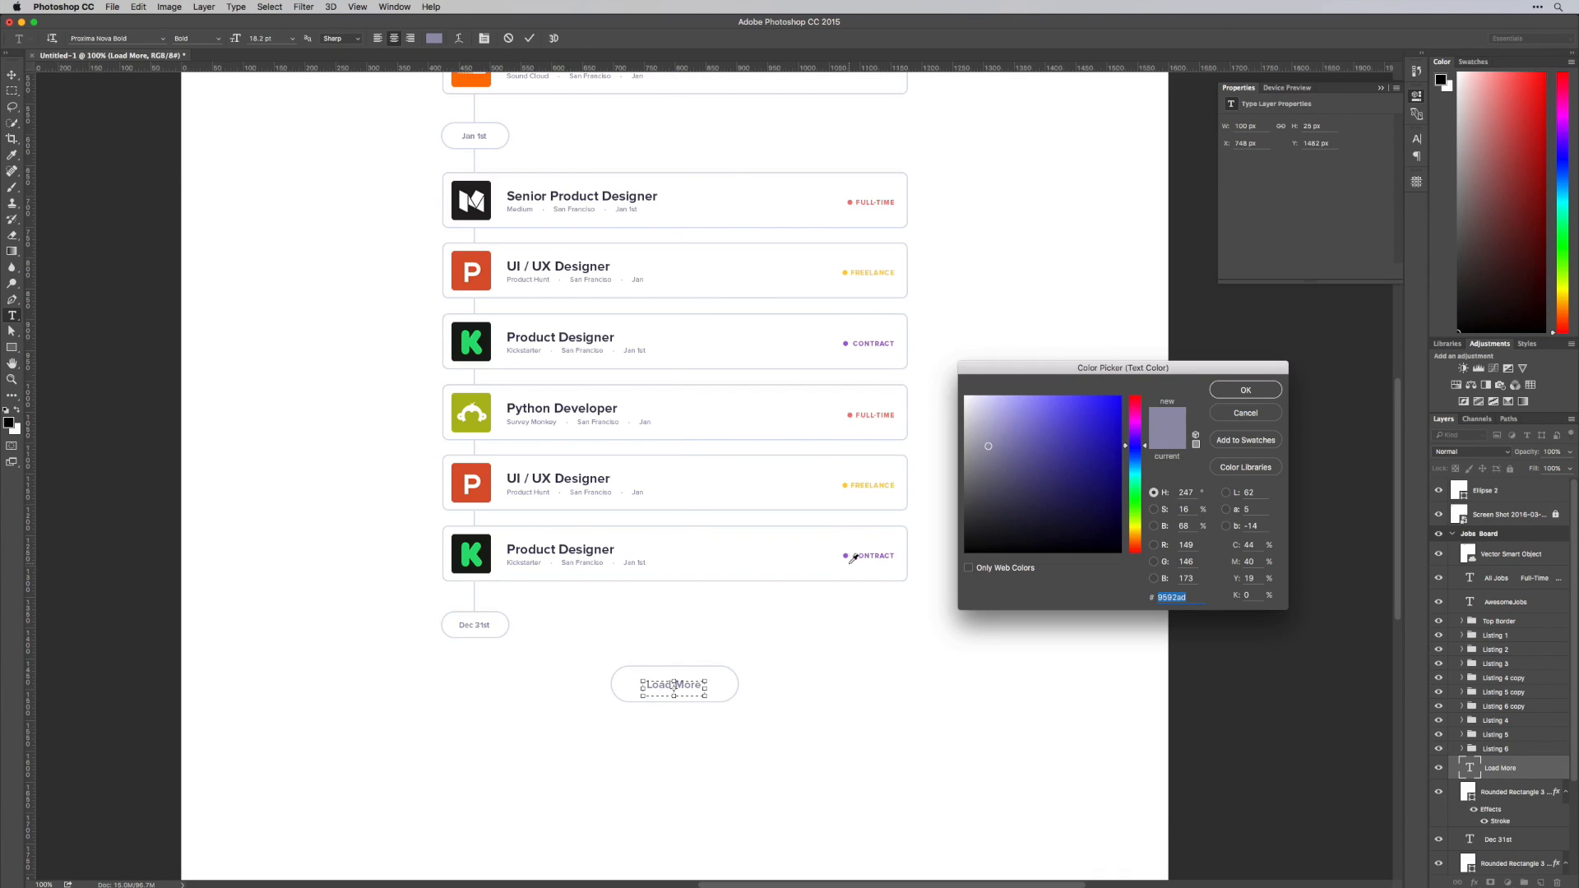
key("super+Return")
key("v")
Sample the purple of the Load More text as the foreground color with the button shape's layer selected
key("space")
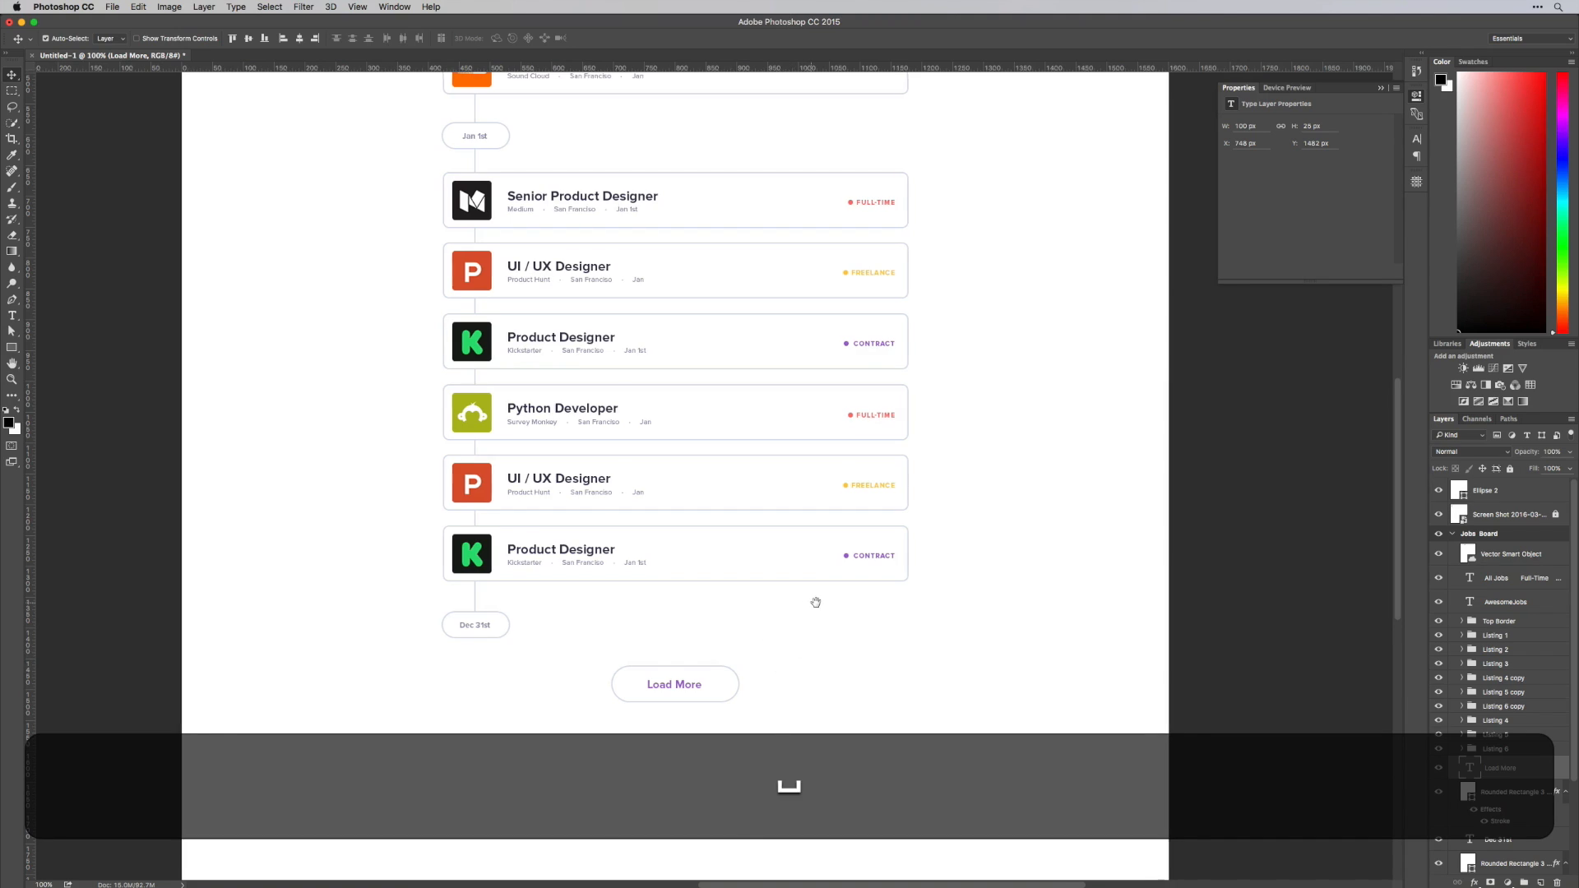
left_click_drag(760, 576, 804, 543)
left_click(1487, 792)
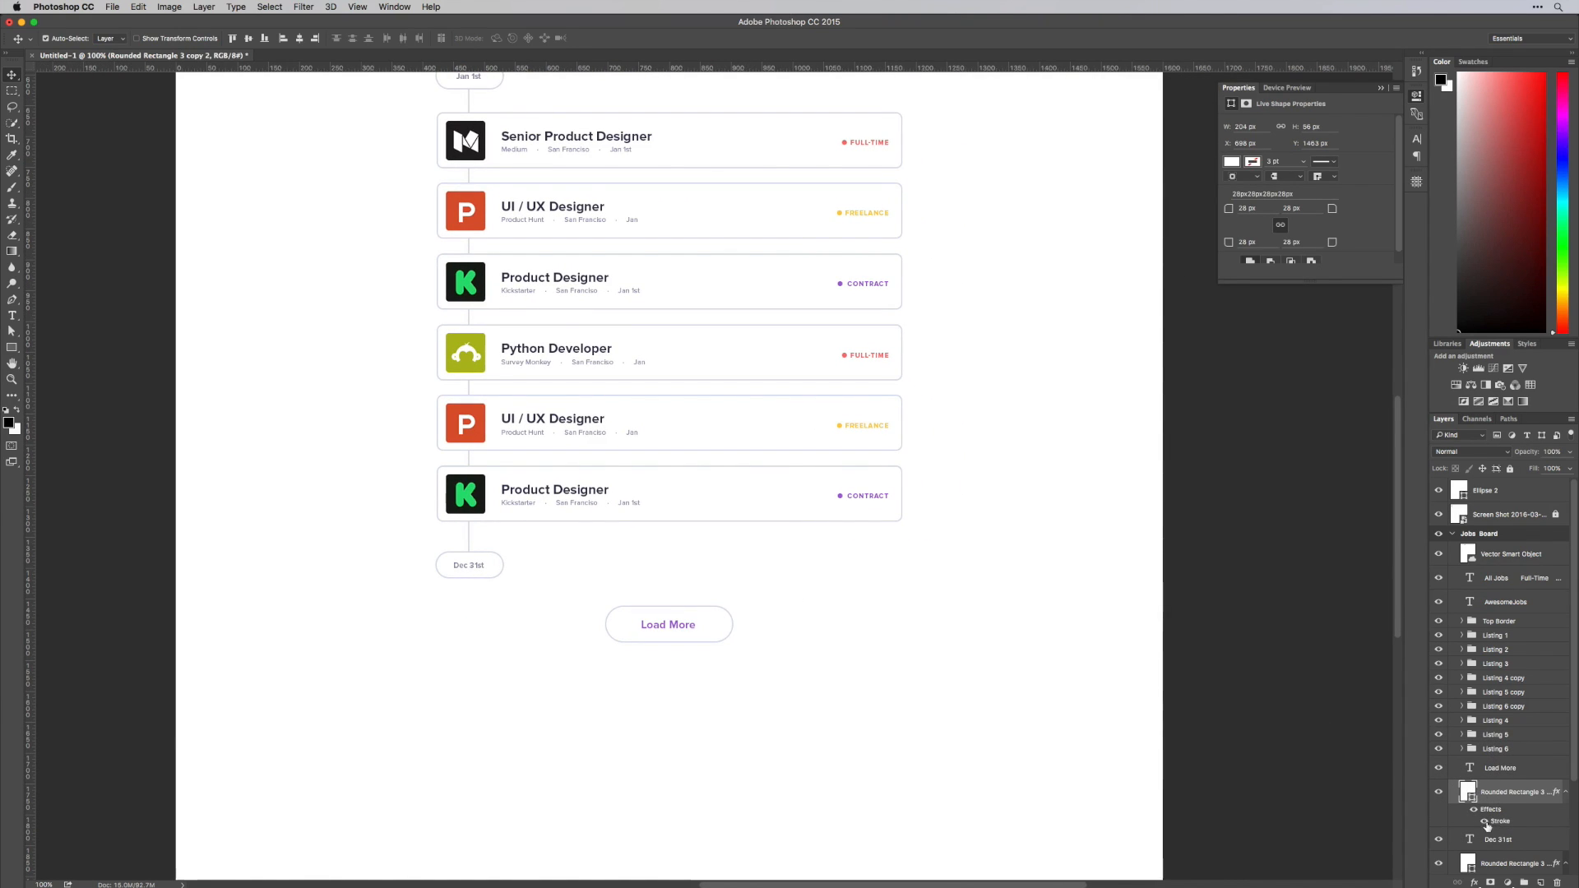
key("z")
left_click_drag(657, 637, 783, 582)
key("i")
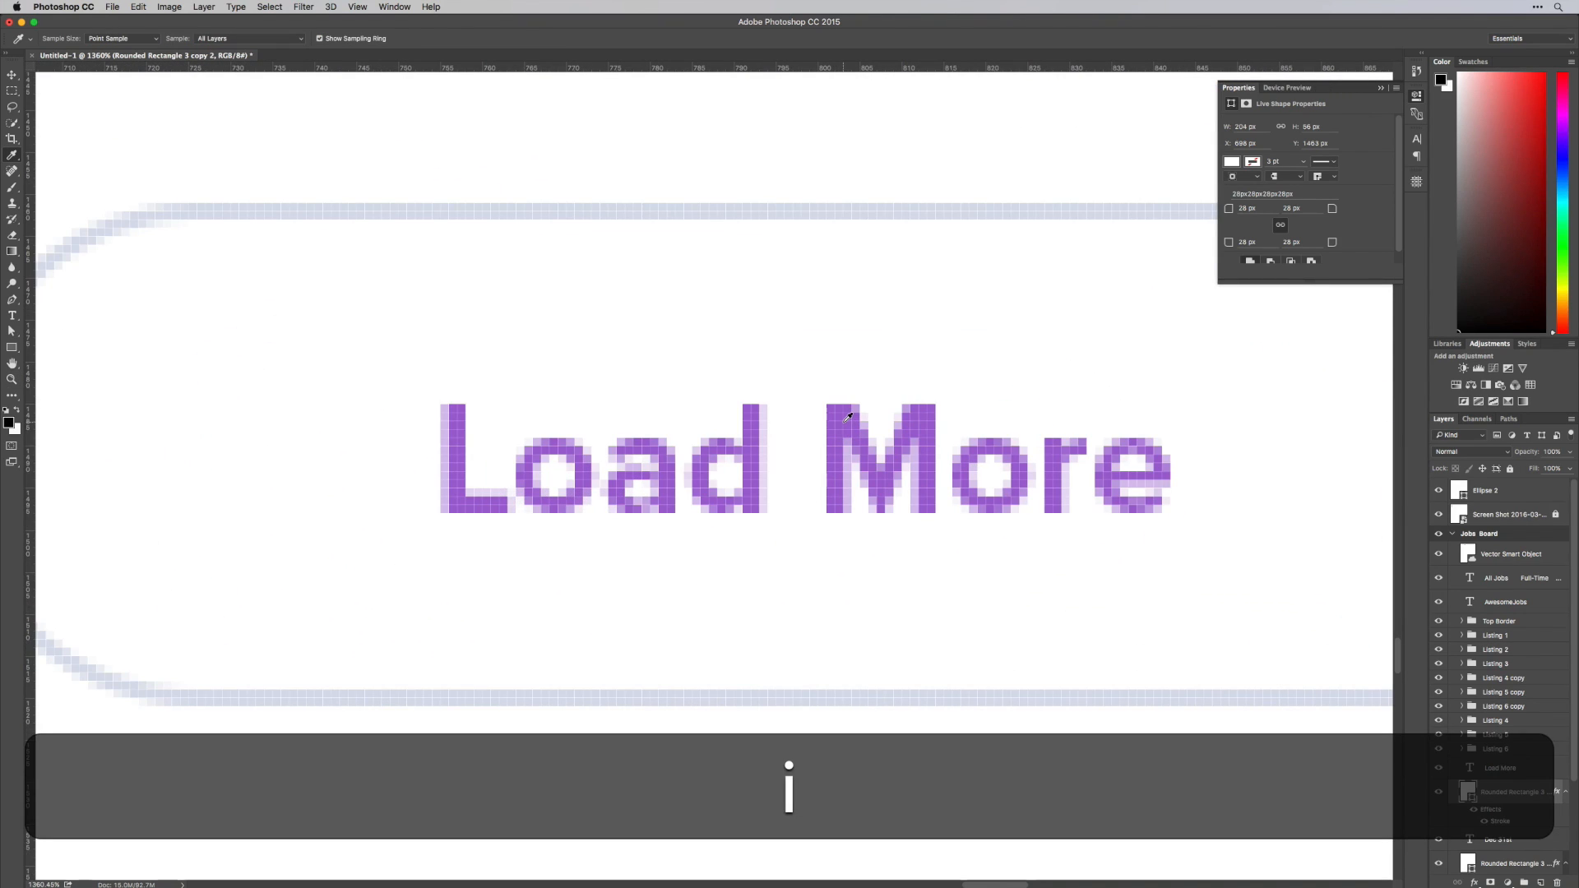
left_click(842, 412)
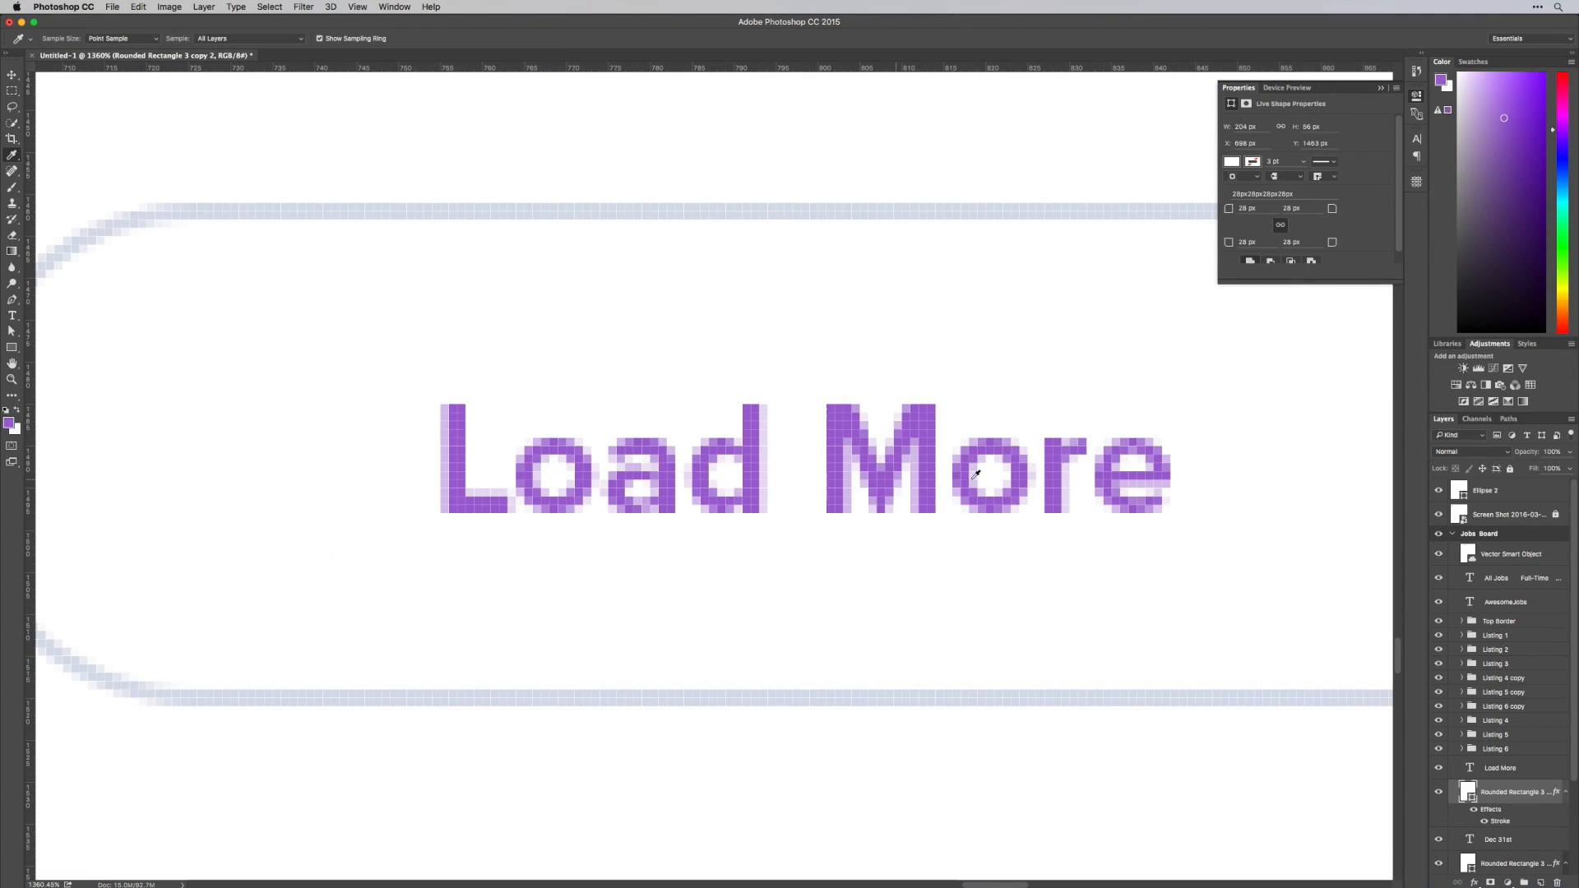
key("v")
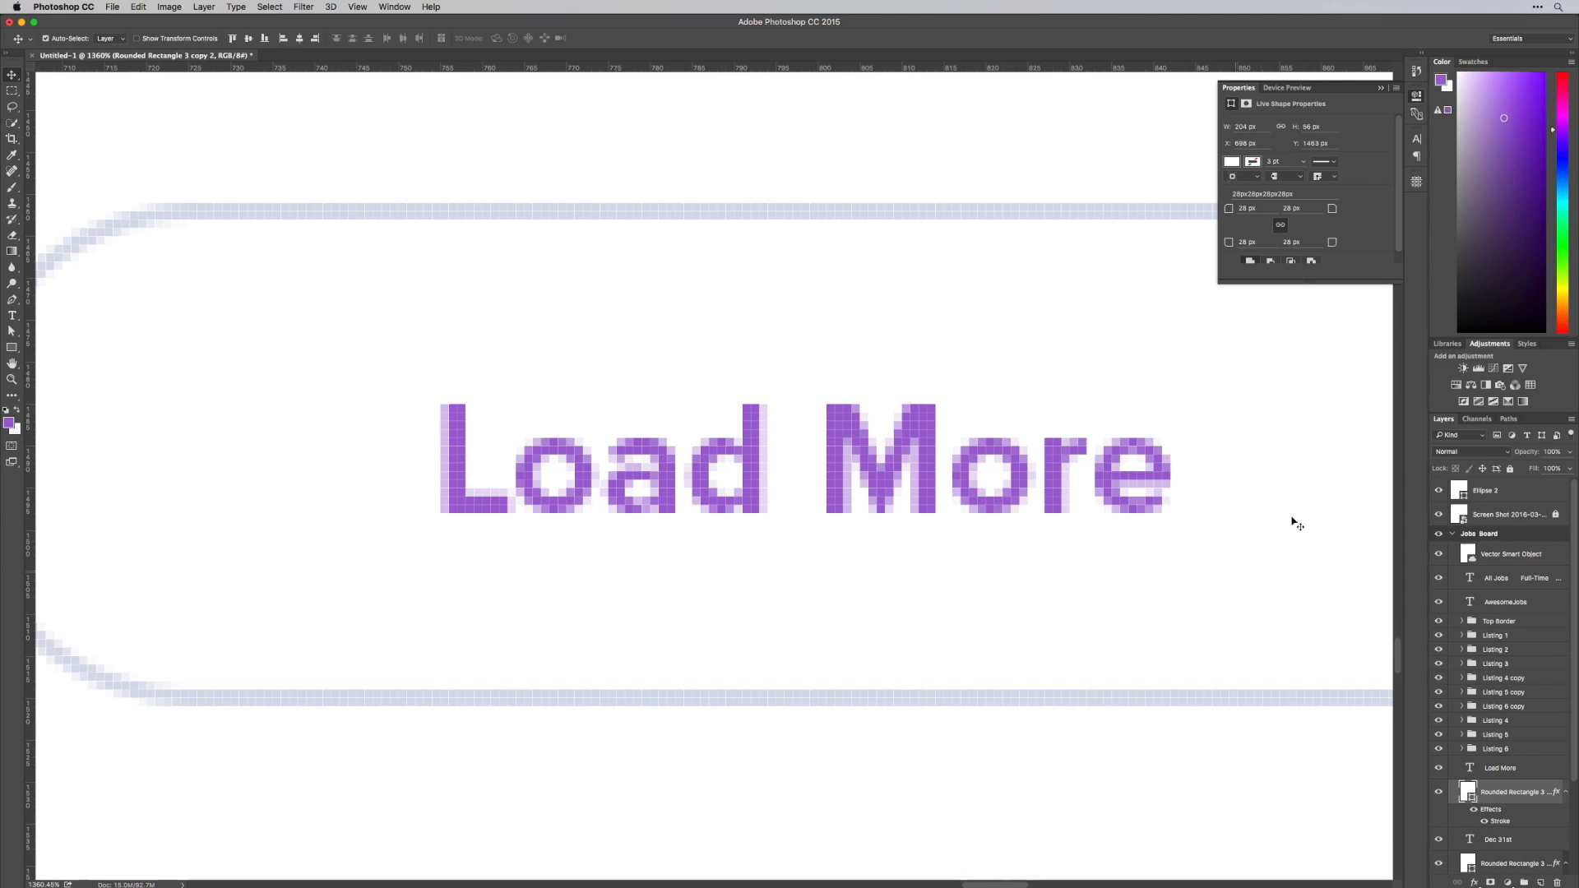
Change the Load More button's stroke color to the purple sampled from its text
left_click(1232, 162)
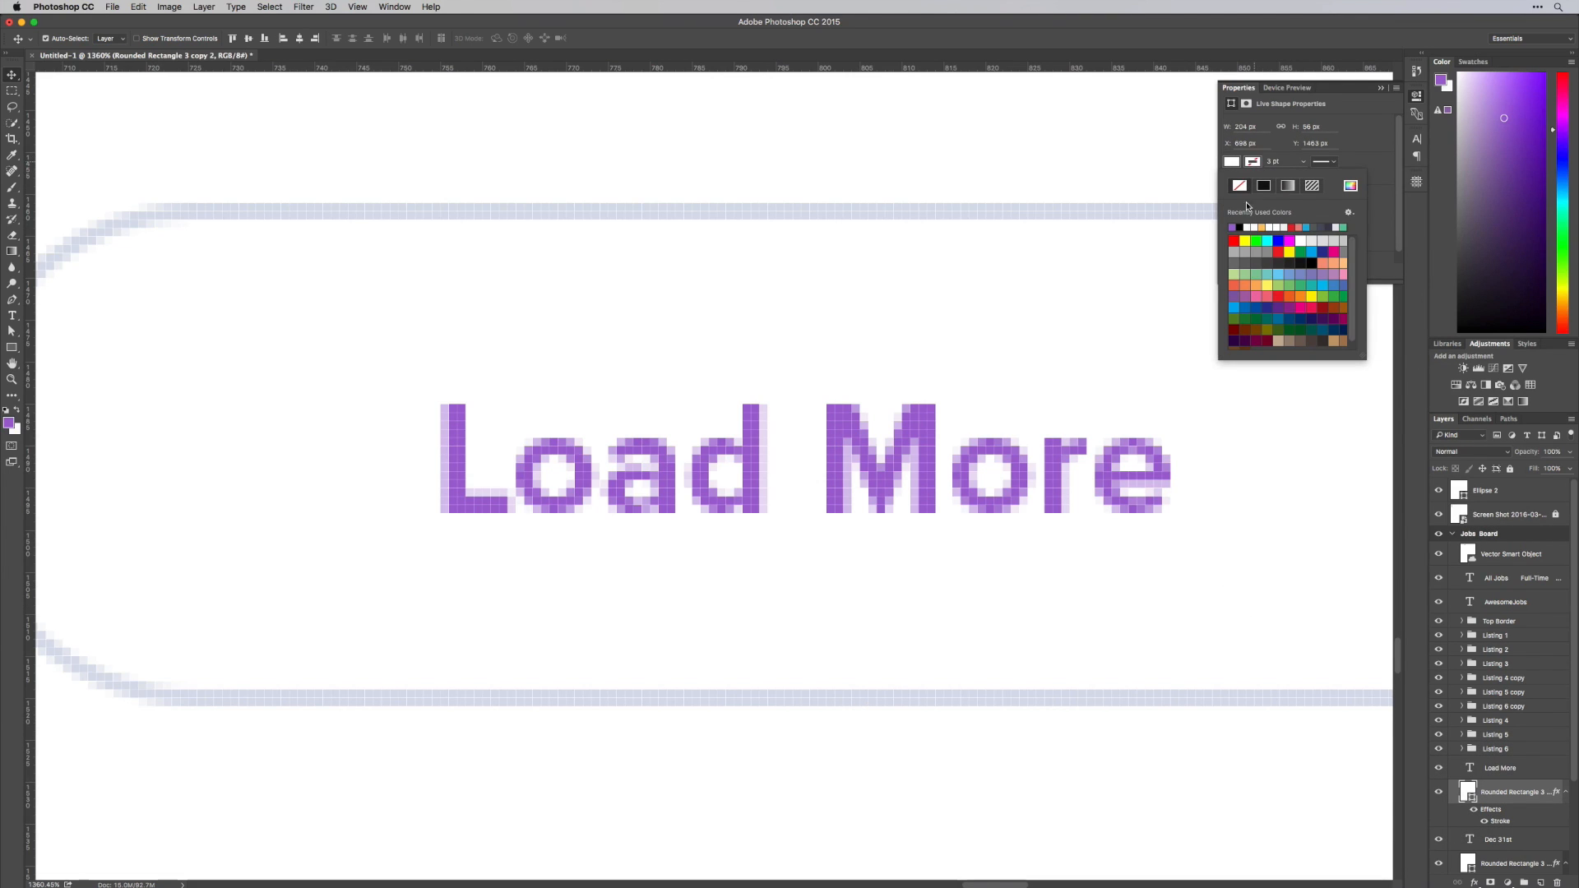
left_click(1286, 469)
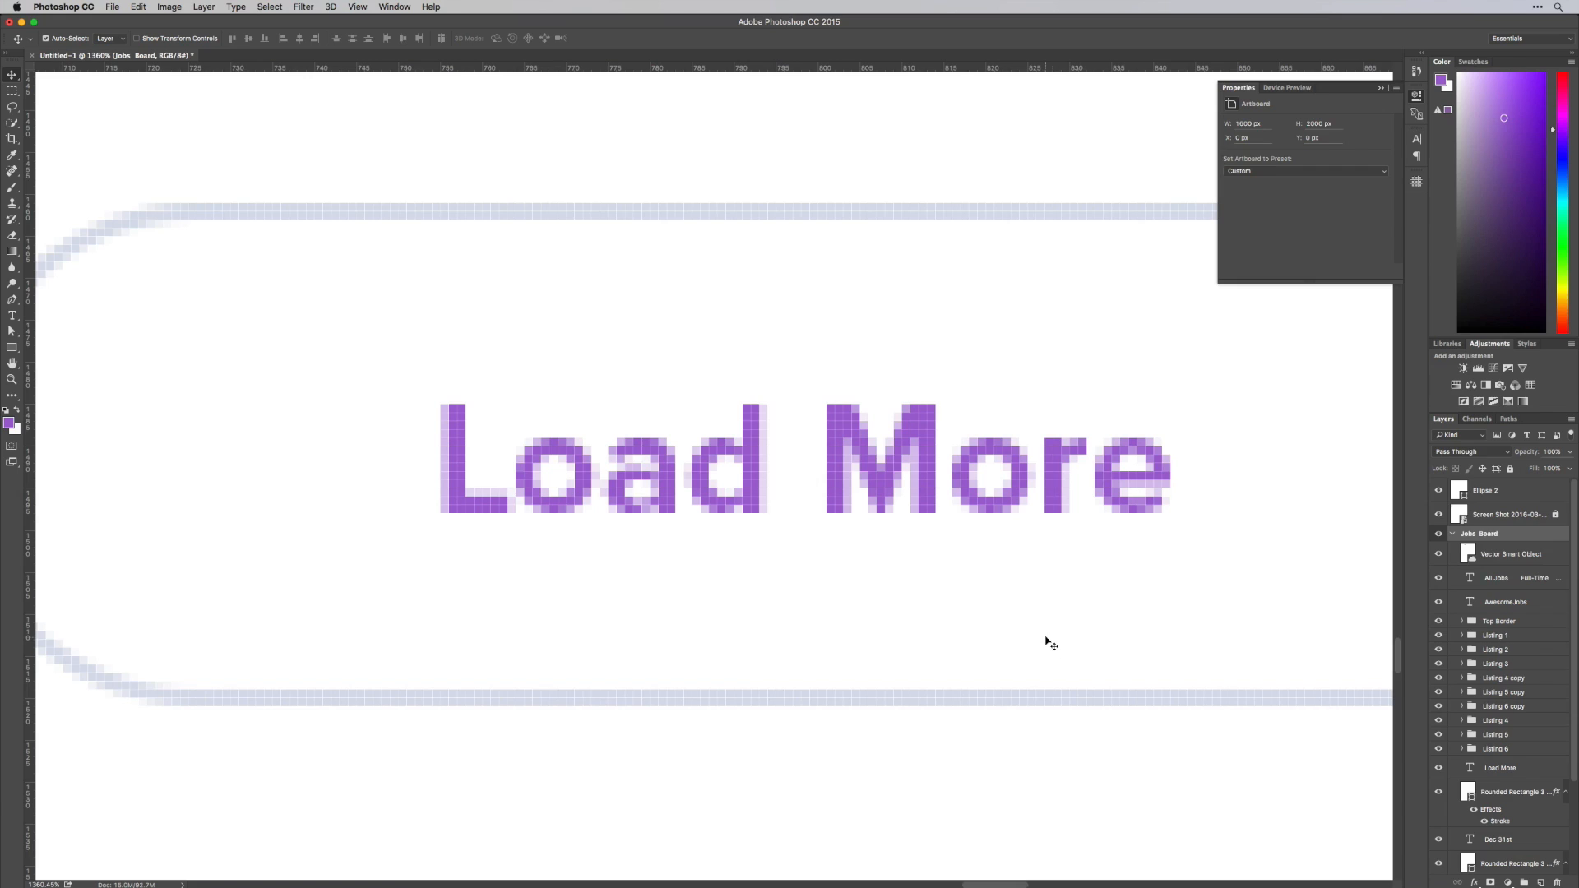
double_click(1460, 819)
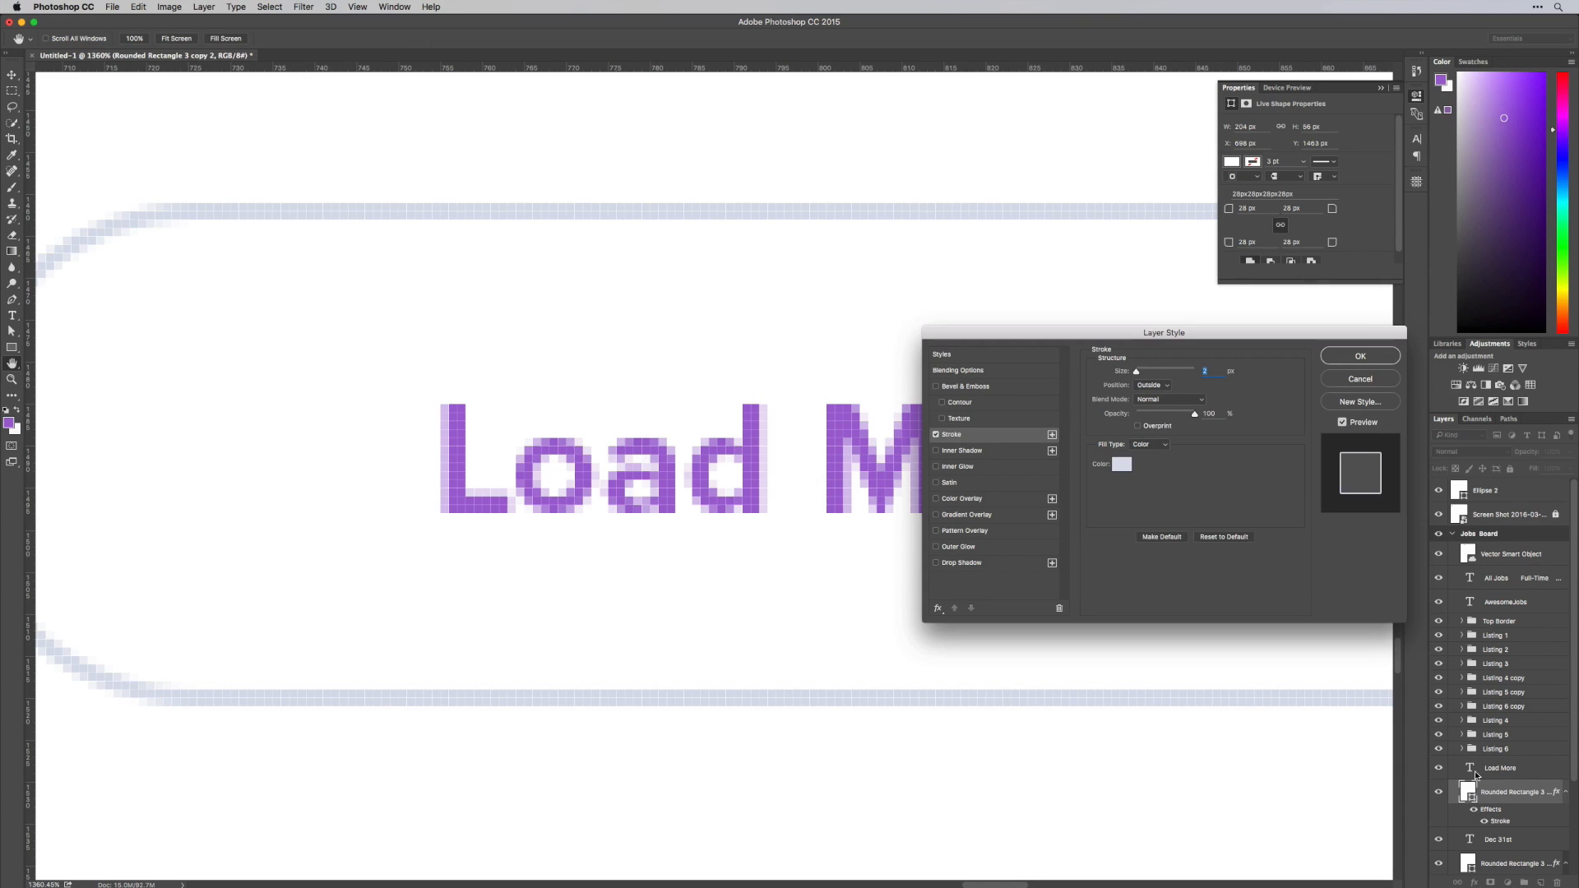
left_click(1123, 465)
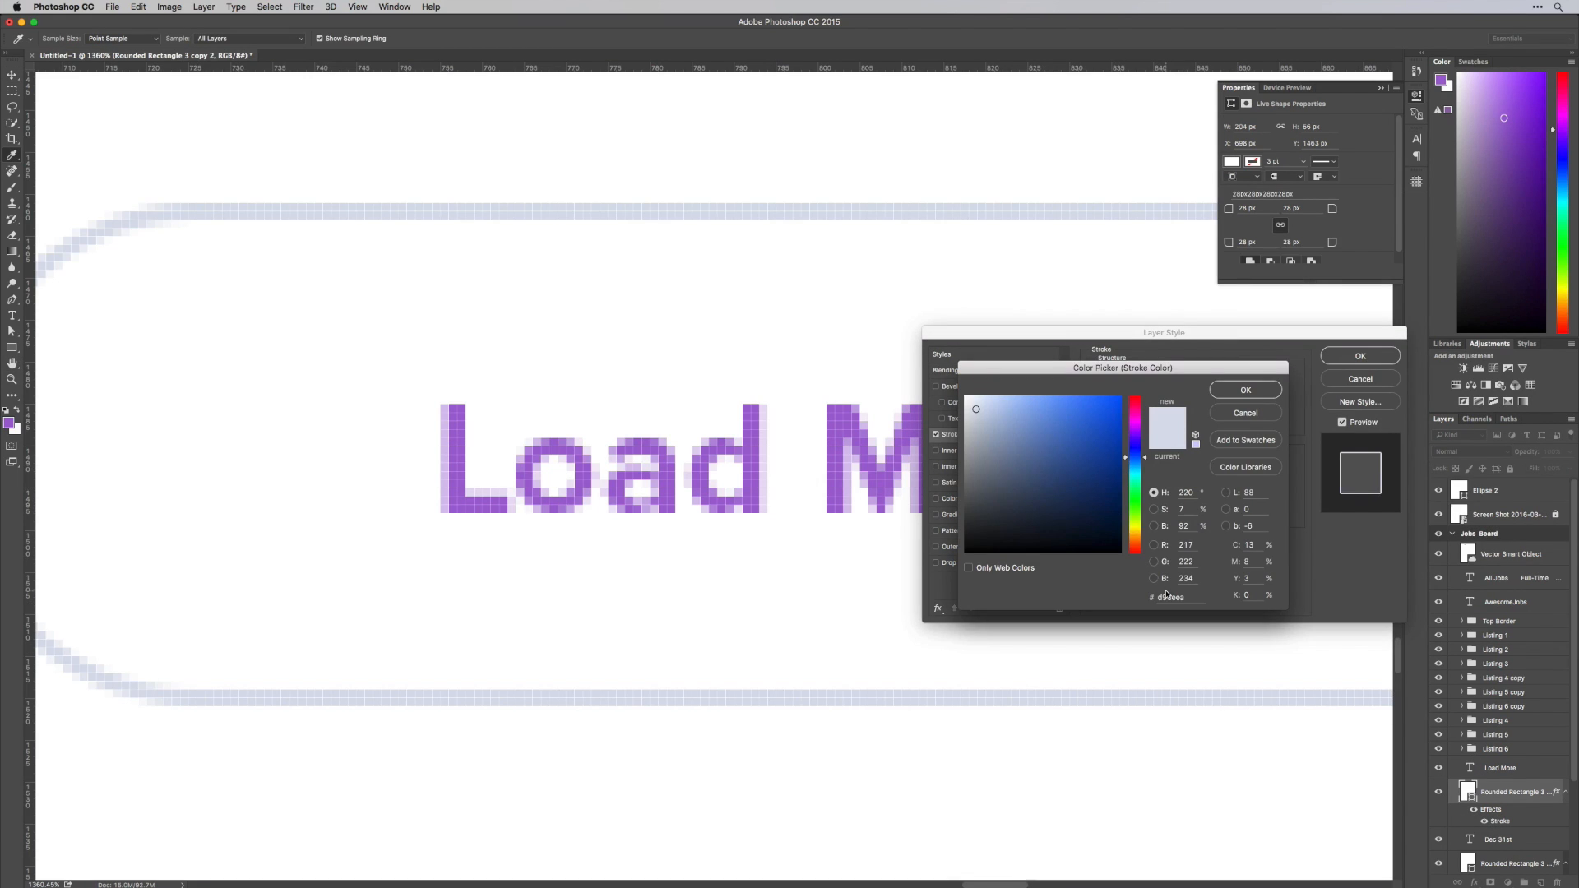
left_click(832, 417)
key("Return")
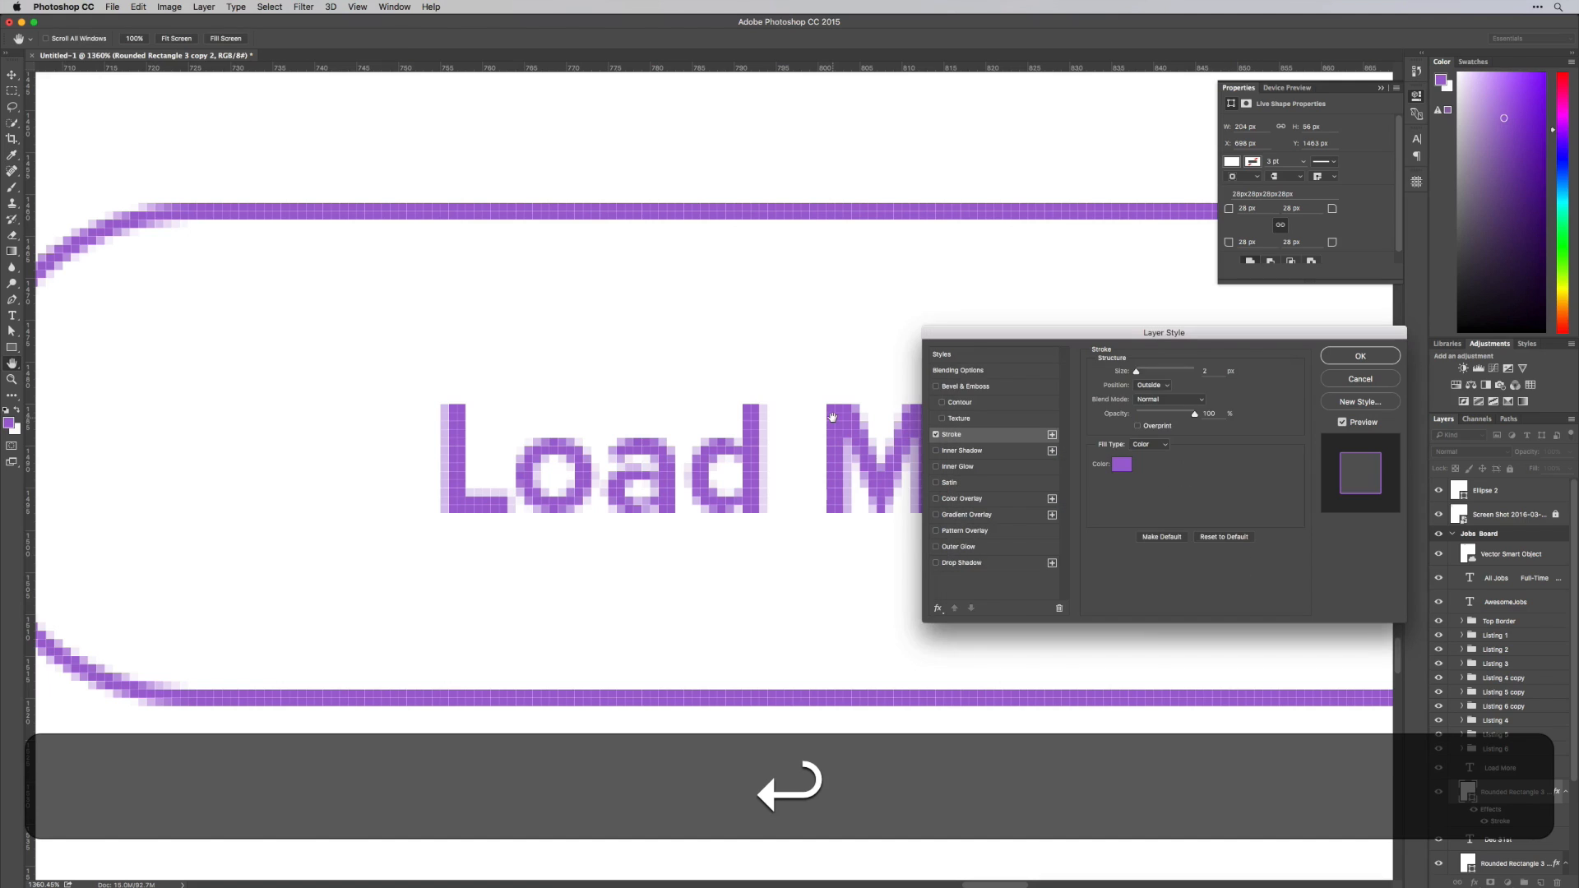
key("Return")
Move the Load More button and its text down near the artboard's lower edge
key("super+minus")
key("super+z")
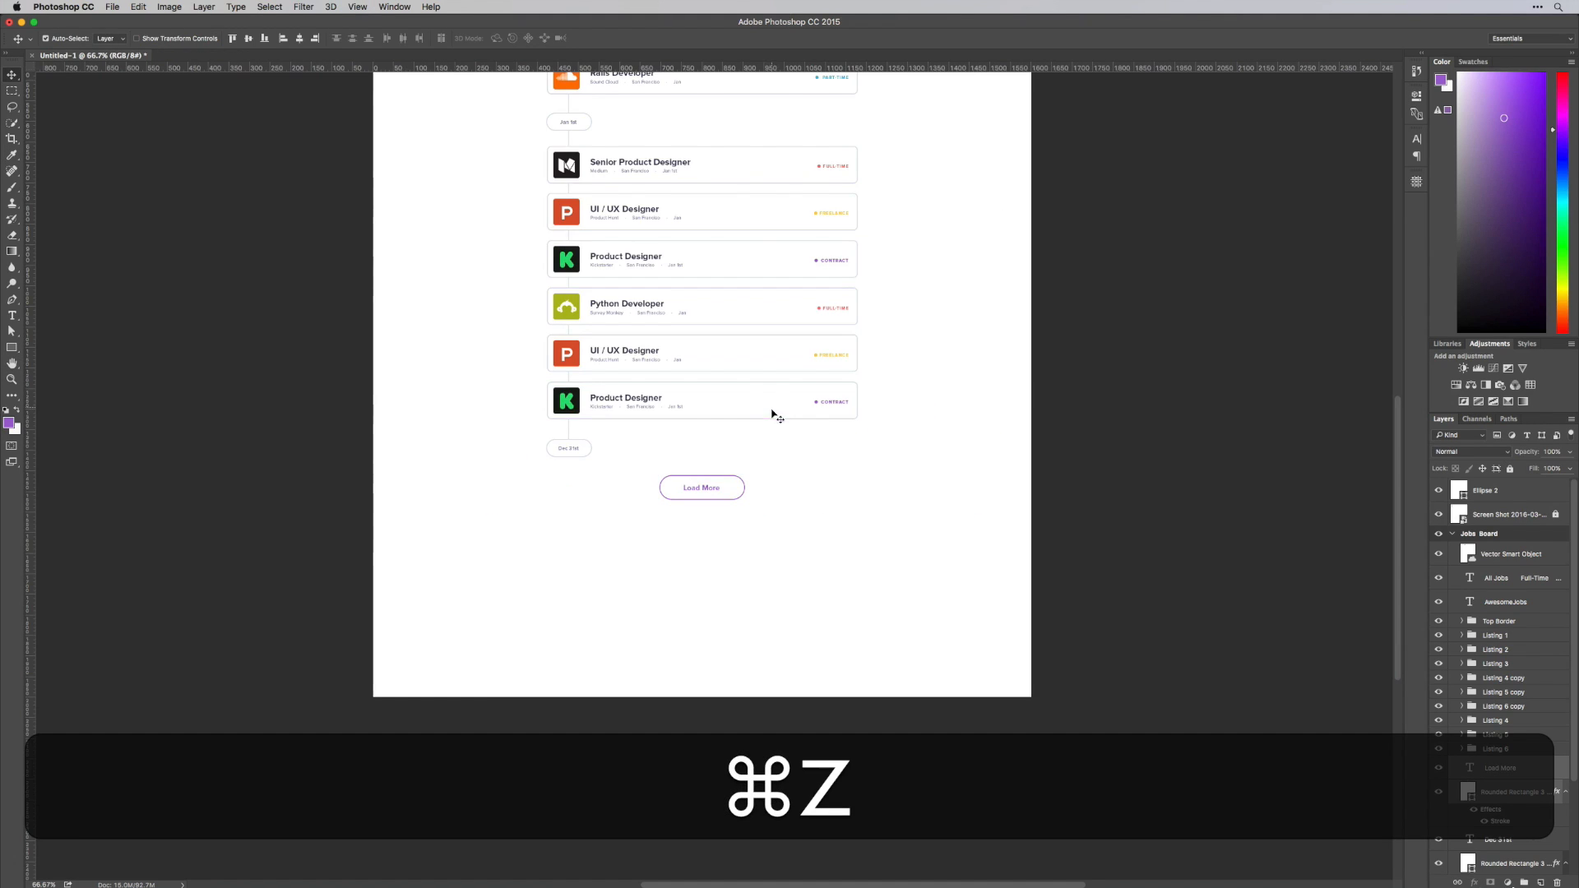
left_click_drag(707, 498, 696, 650)
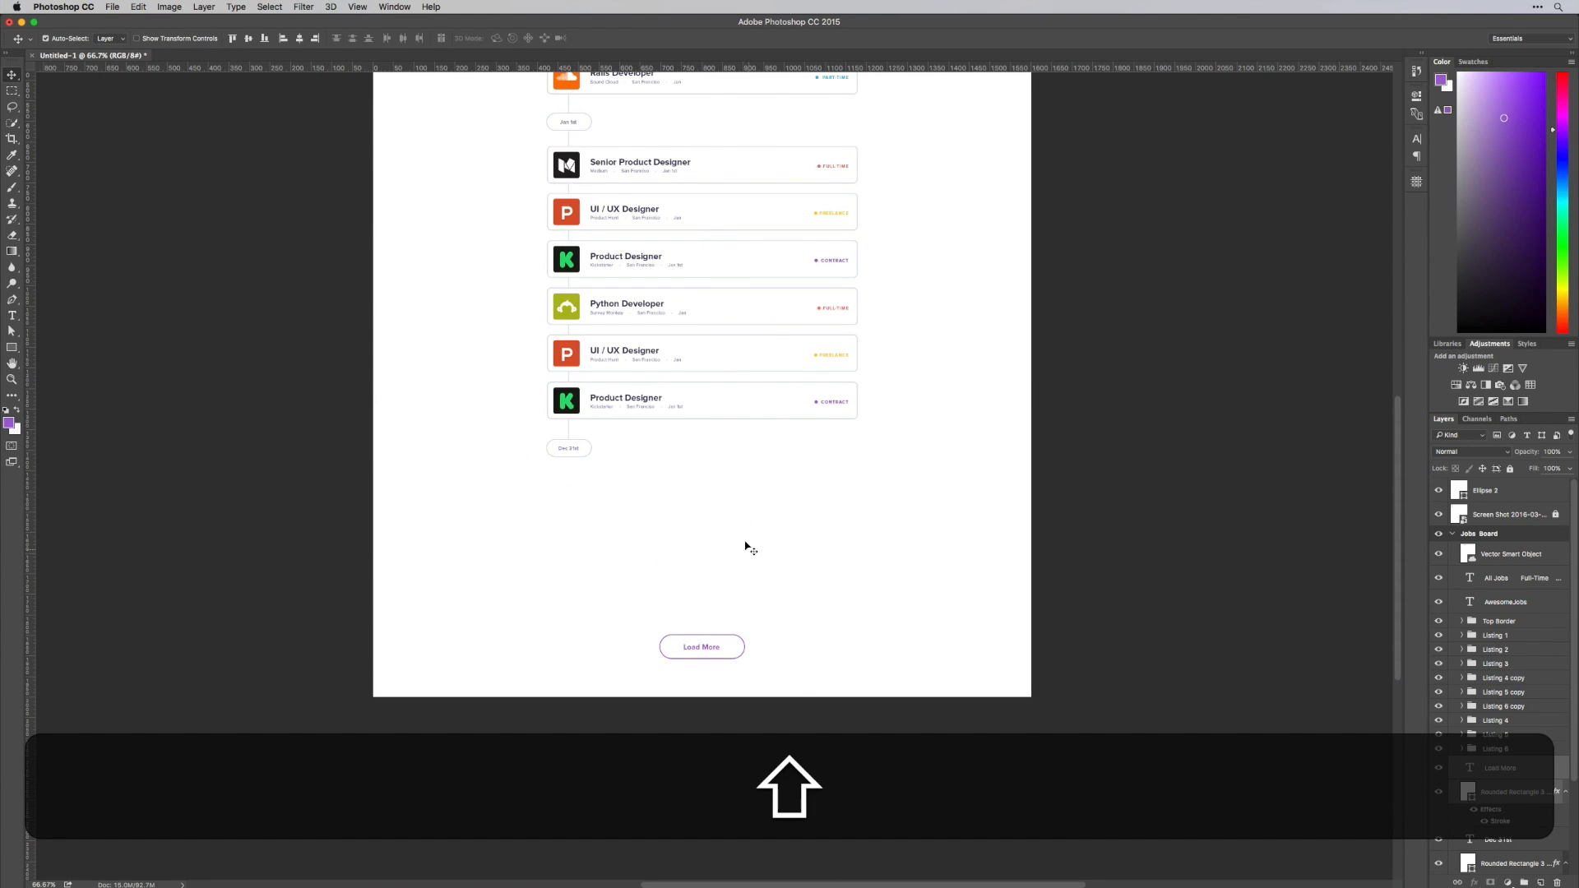
Duplicate the last three listing cards and the Dec 31st pill below the originals, and delete the copied timeline line
left_click_drag(942, 511, 551, 295)
left_click_drag(645, 305, 644, 488)
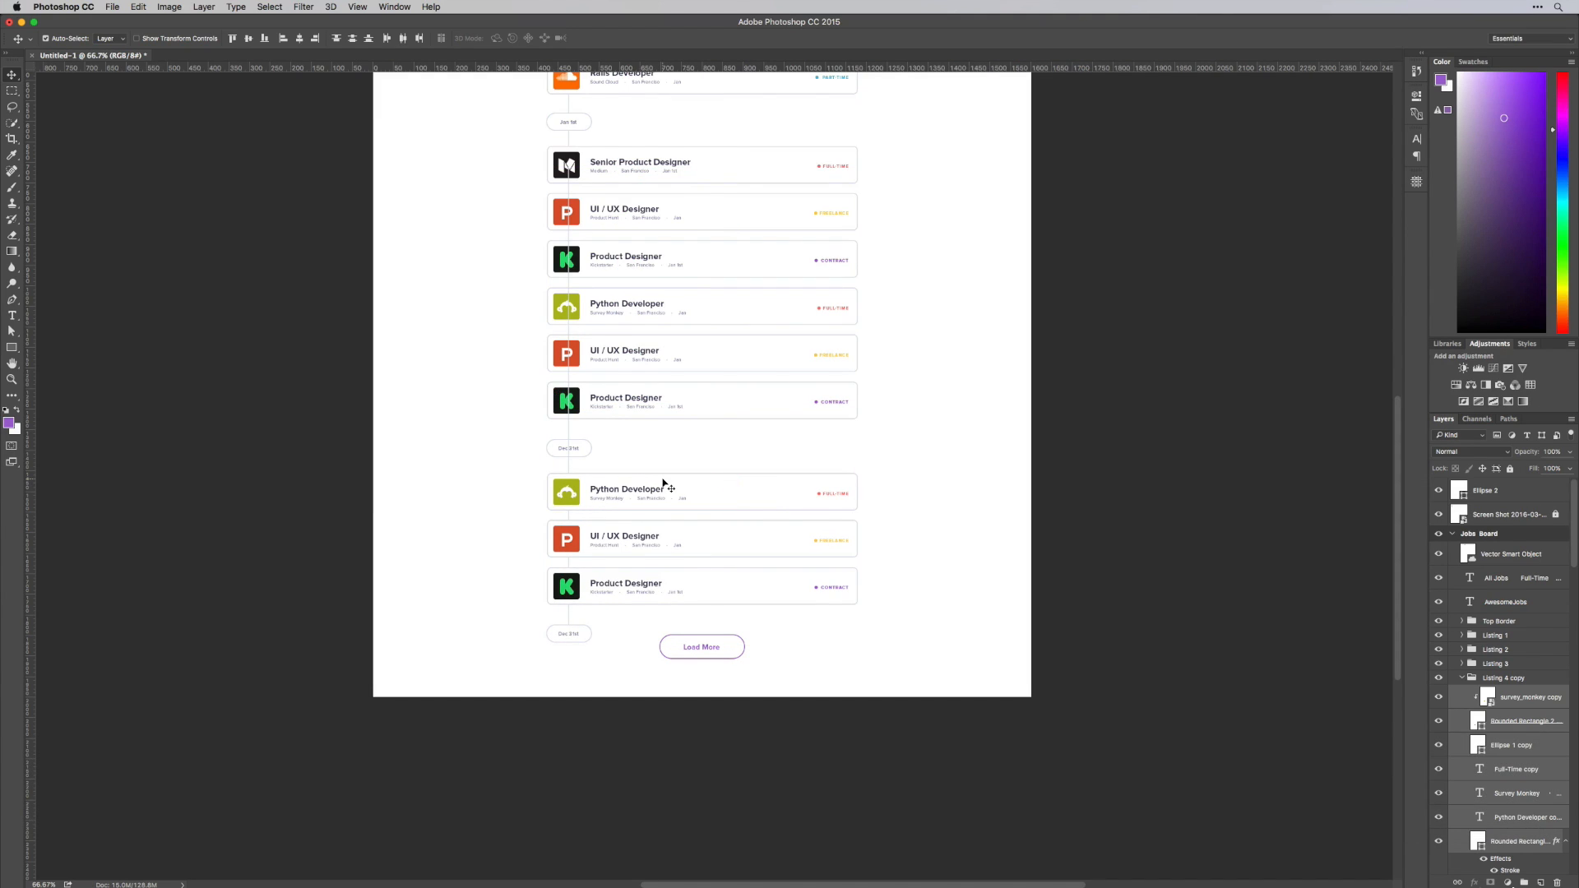
left_click_drag(544, 620, 581, 613)
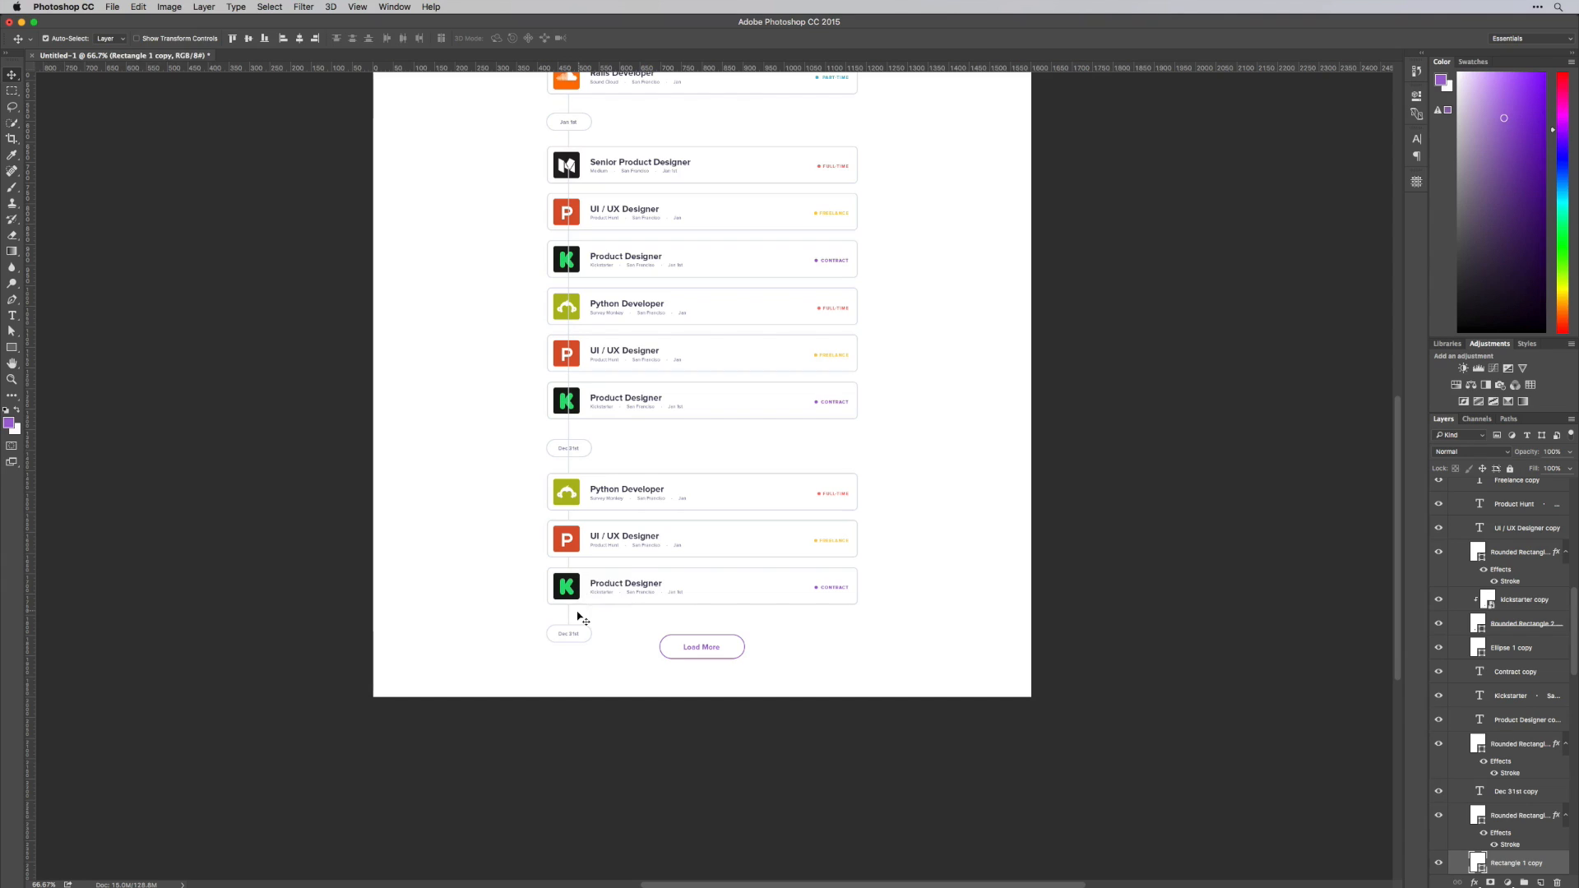
key("Delete")
Change the duplicated date pill's text to Dec 30th
key("t")
left_click(575, 634)
type("th")
key("super+h")
key("super+Return")
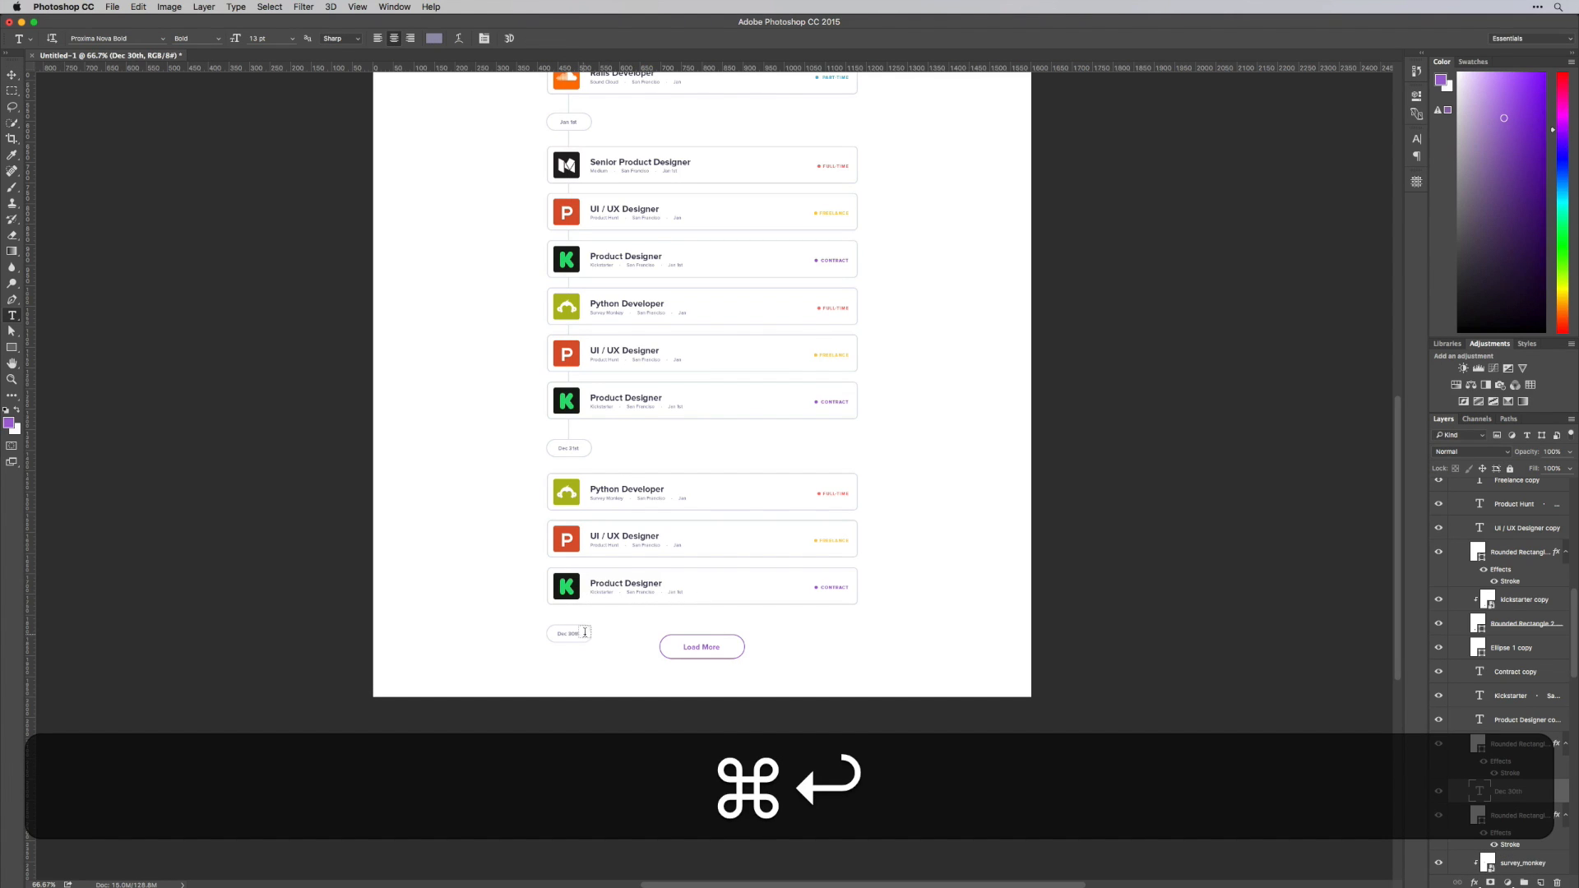
Extend the original vertical timeline line down to the Dec 30th pill
key("super+v")
key("v")
left_click(568, 432)
key("super+t")
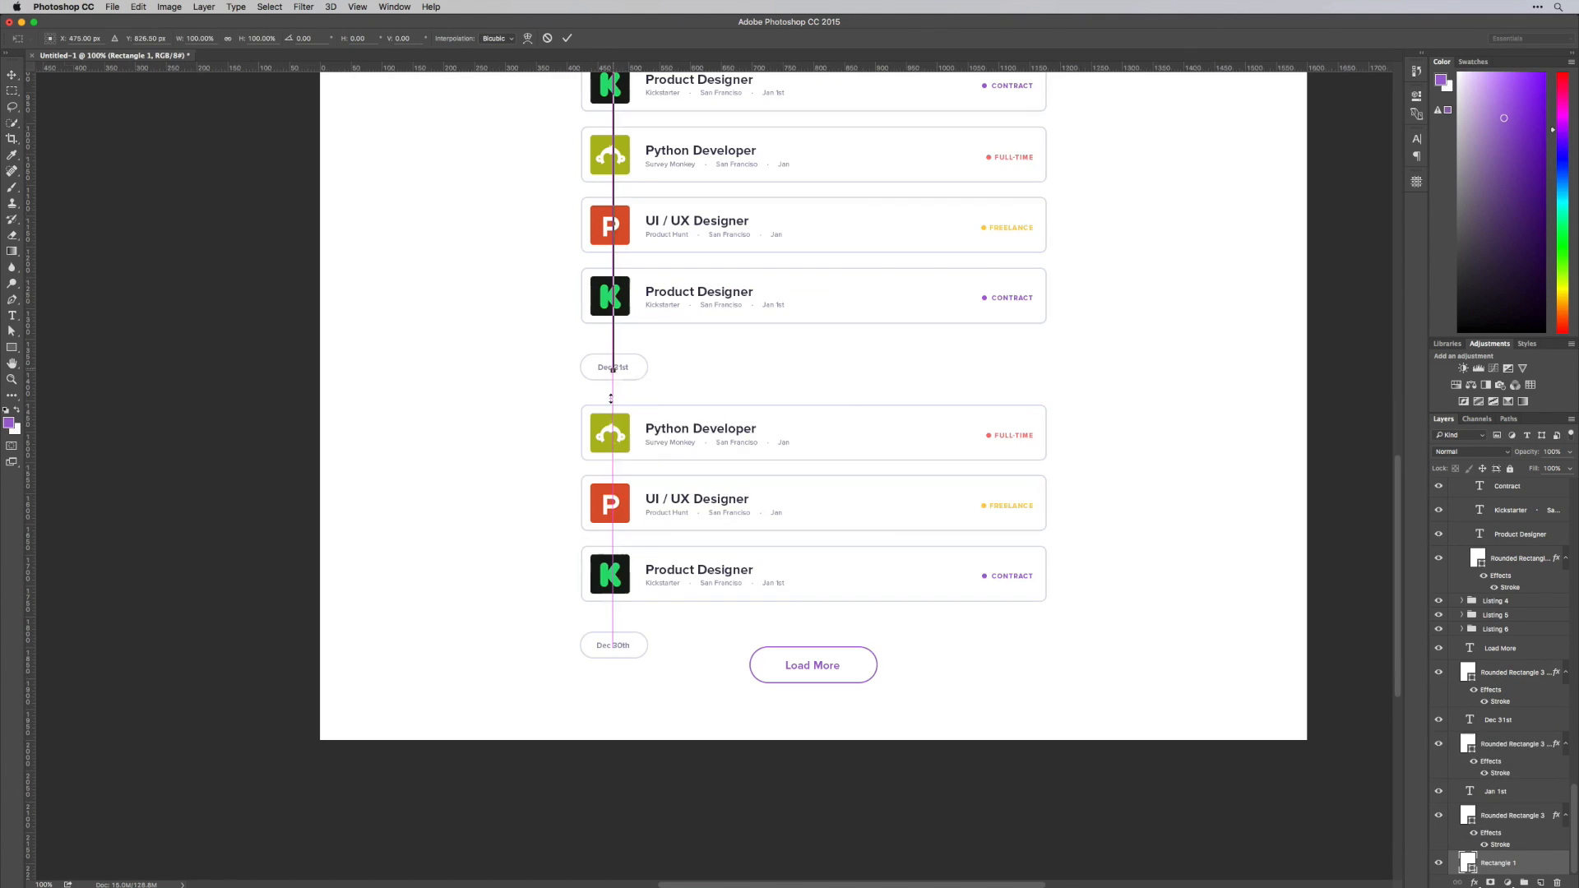
key("super+Return")
Move the Load More button with its text slightly farther down, below the Dec 30th pill
key("super+minus")
key("super+v")
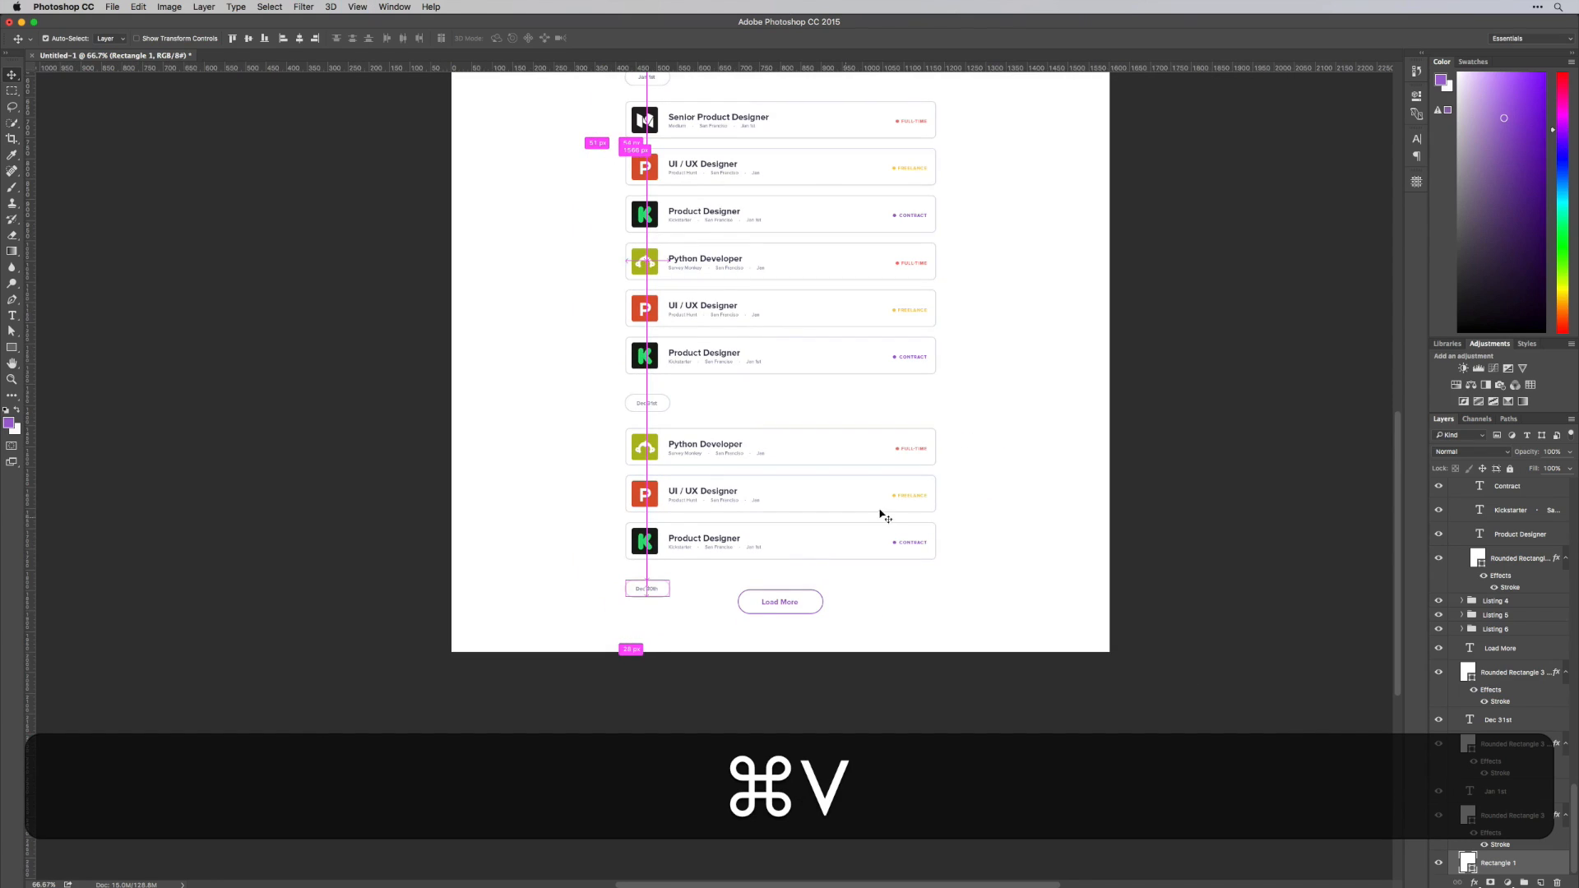
left_click_drag(780, 601, 780, 619)
left_click_drag(956, 399, 928, 614)
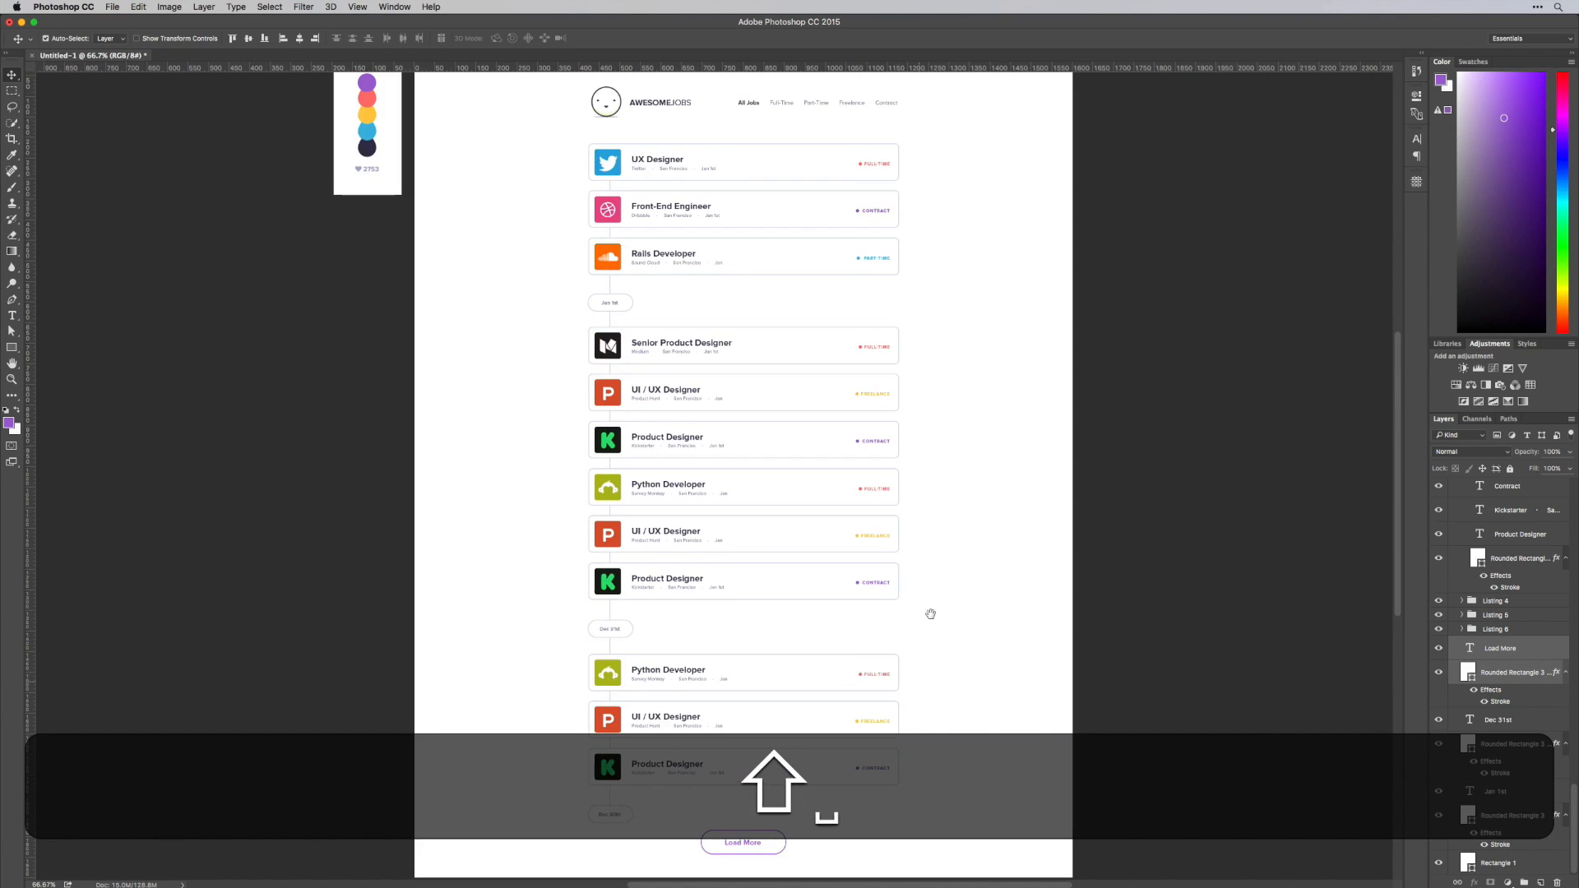
left_click_drag(907, 449, 900, 516)
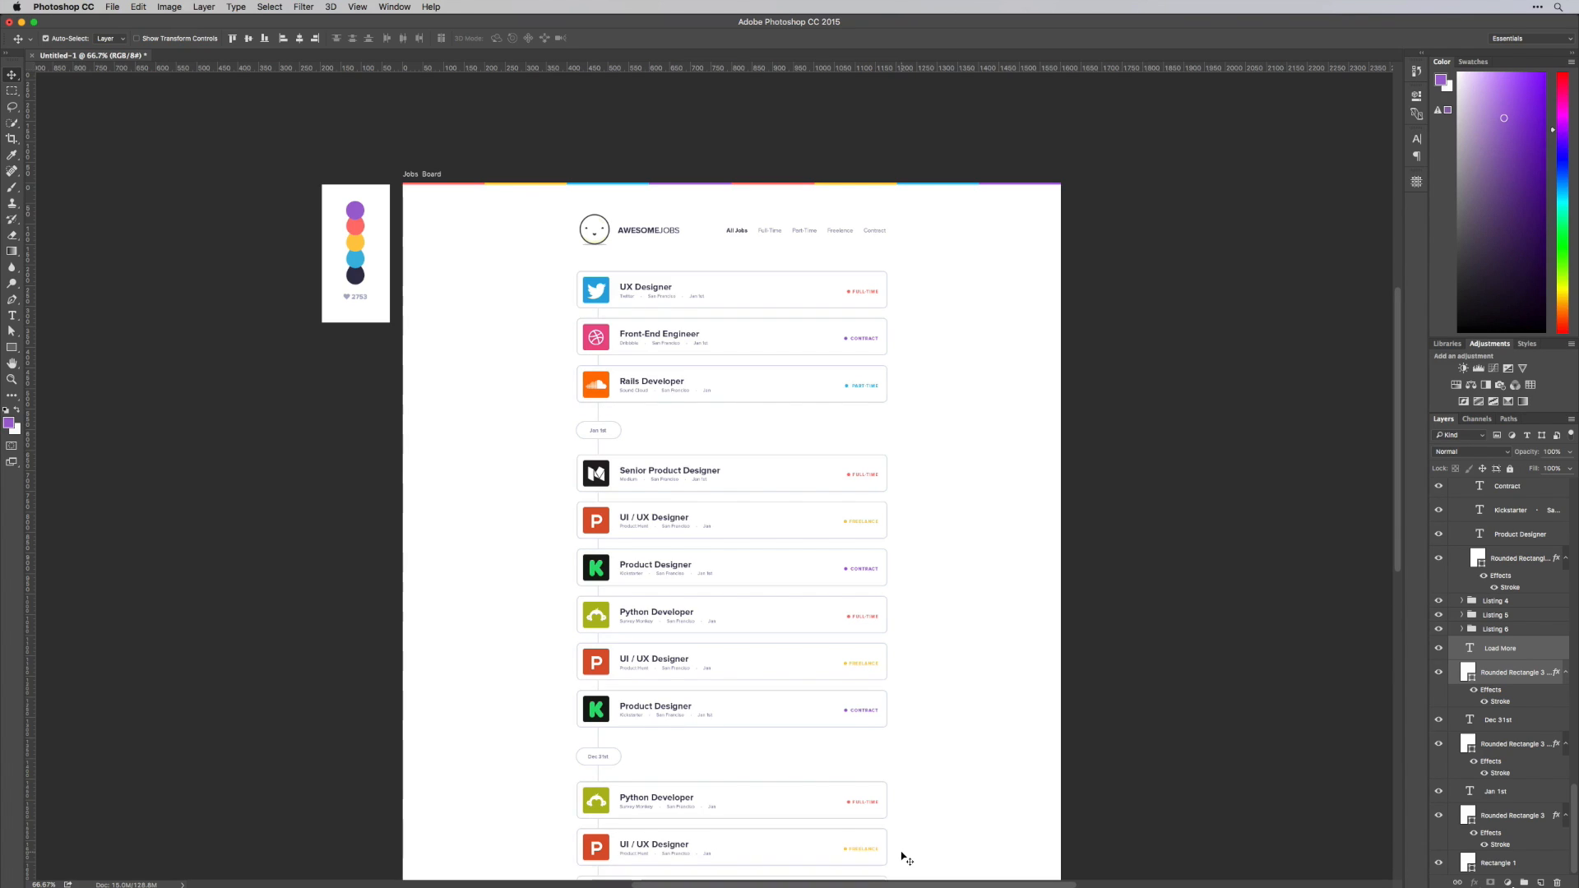
key("super+1")
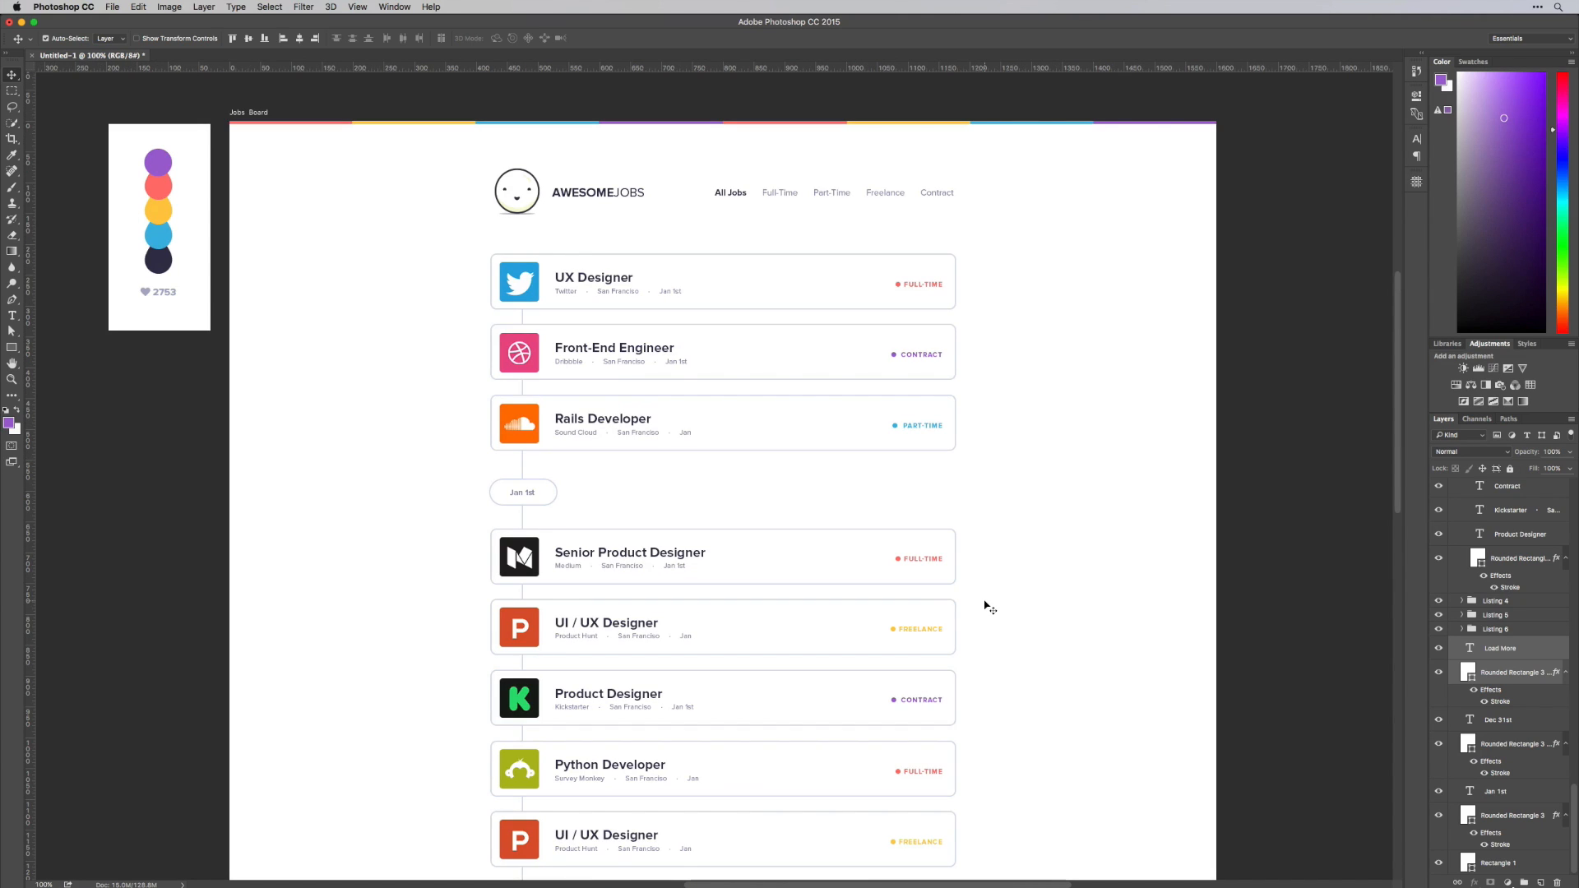